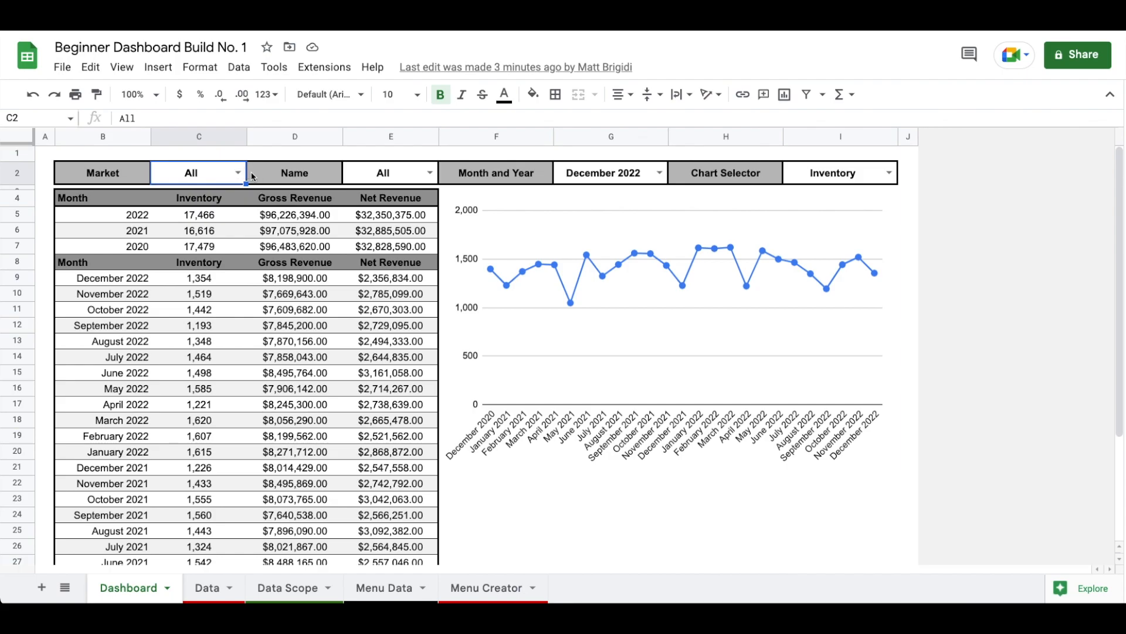
# Filter the dashboard to the Canada market, one salesperson from the Name list, and July 2022.
pyautogui.click(237, 173)
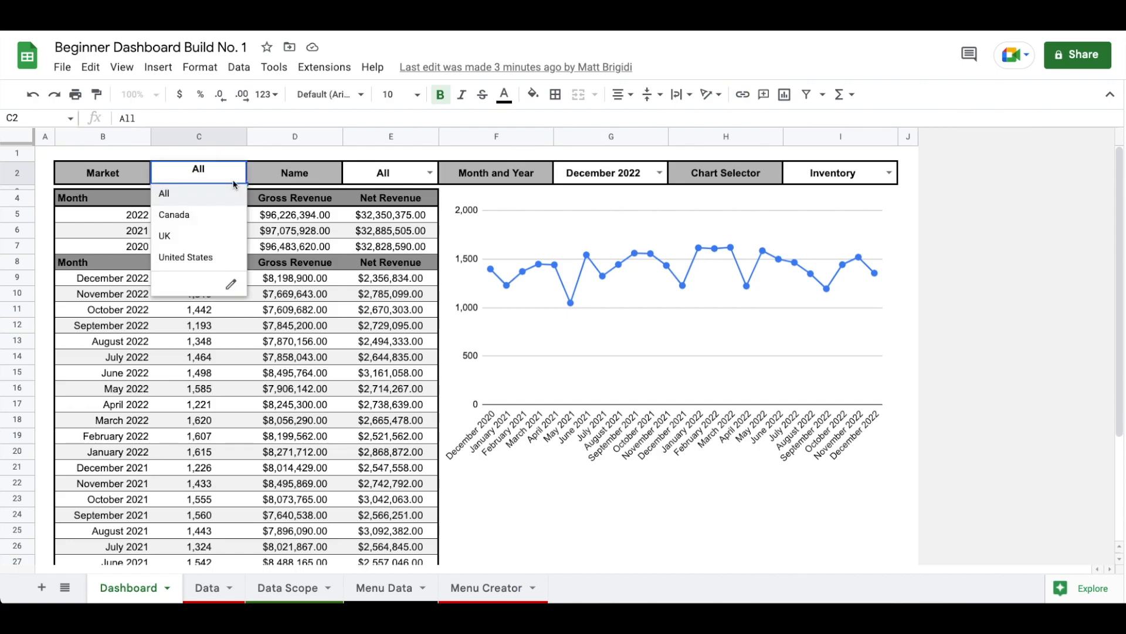
pyautogui.click(213, 220)
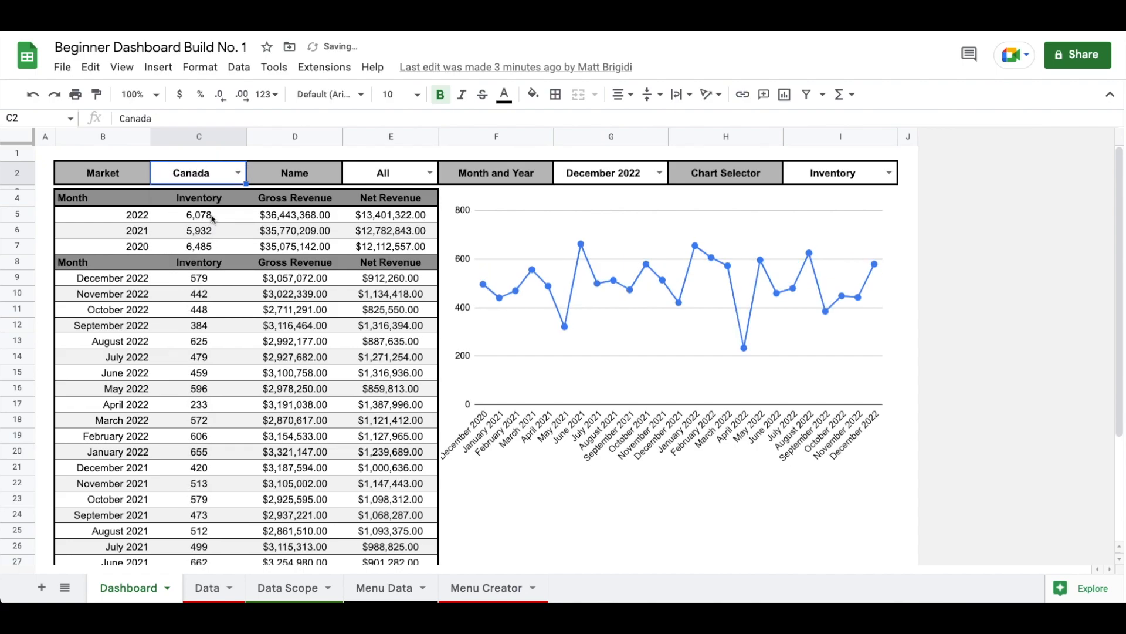
pyautogui.click(430, 172)
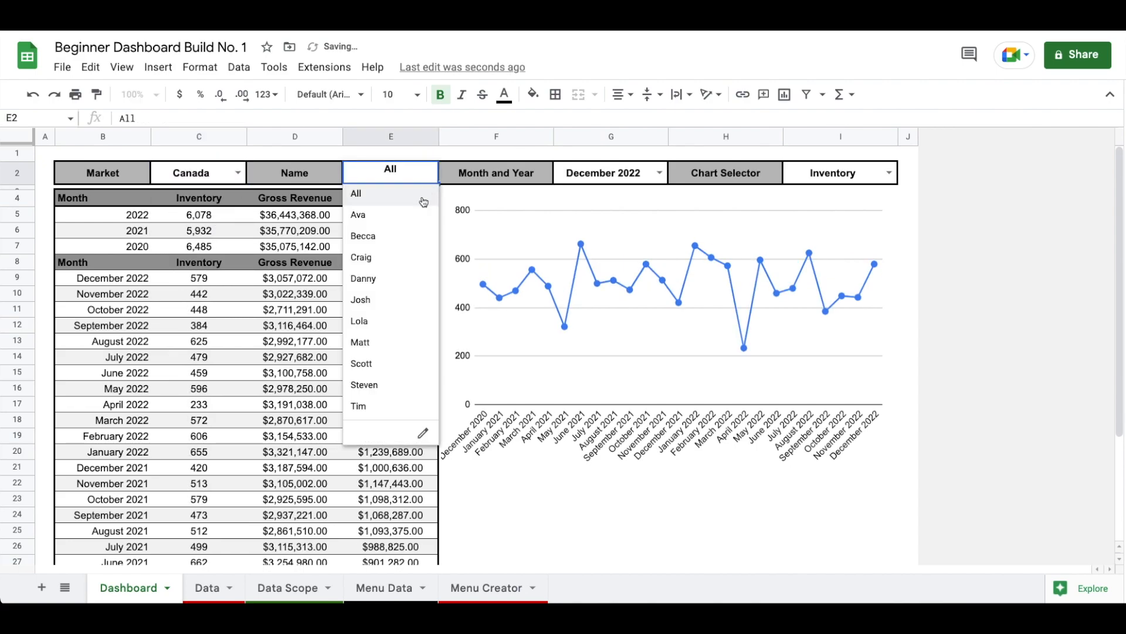
pyautogui.click(387, 266)
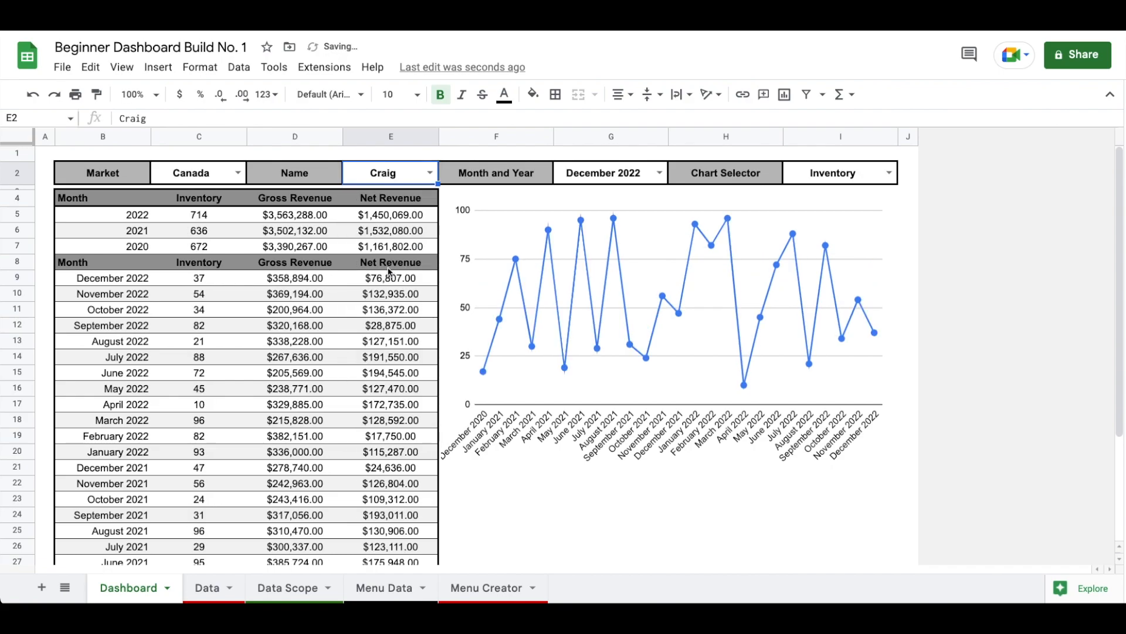
pyautogui.click(659, 172)
pyautogui.click(612, 300)
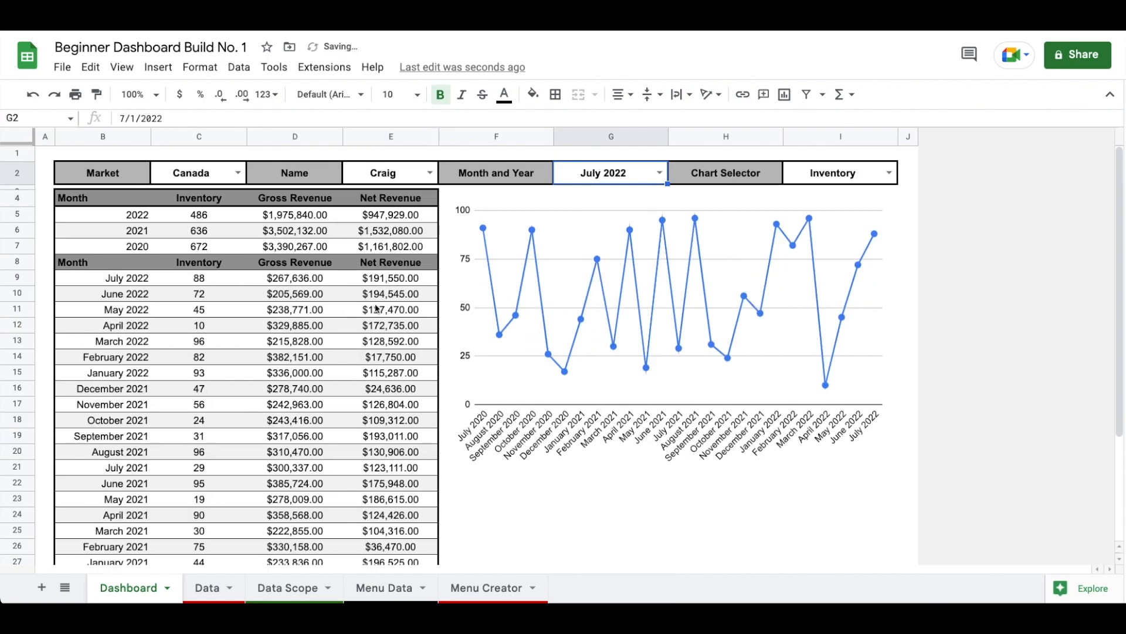
# Switch the dashboard chart to Gross Revenue, Net Revenue, and back to Gross Revenue.
pyautogui.click(889, 172)
pyautogui.click(876, 213)
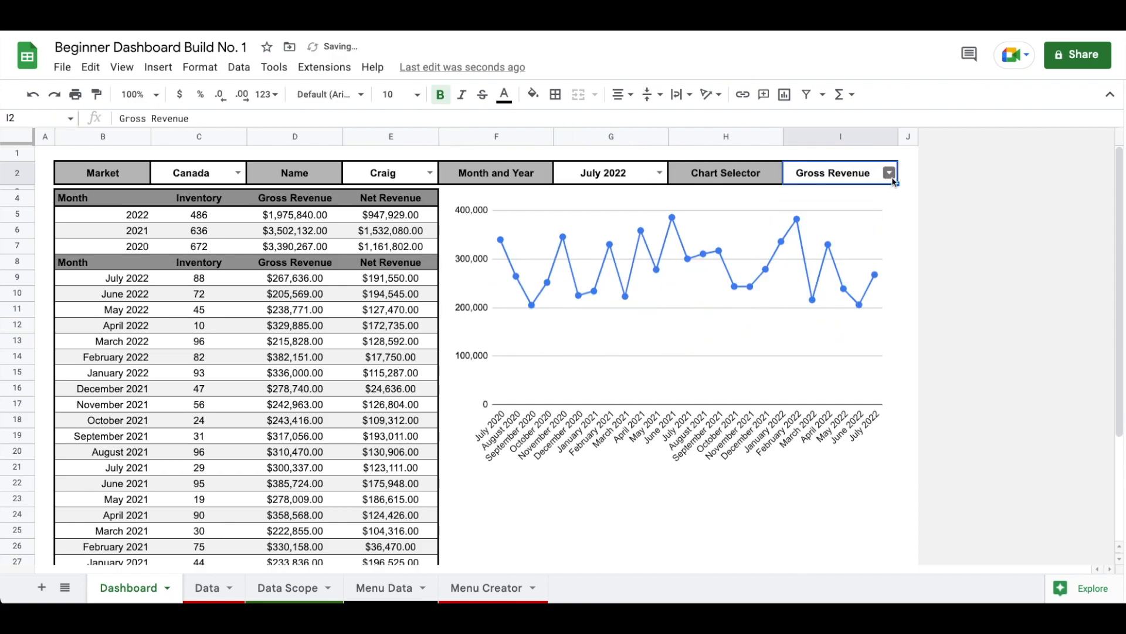
pyautogui.click(889, 173)
pyautogui.click(867, 236)
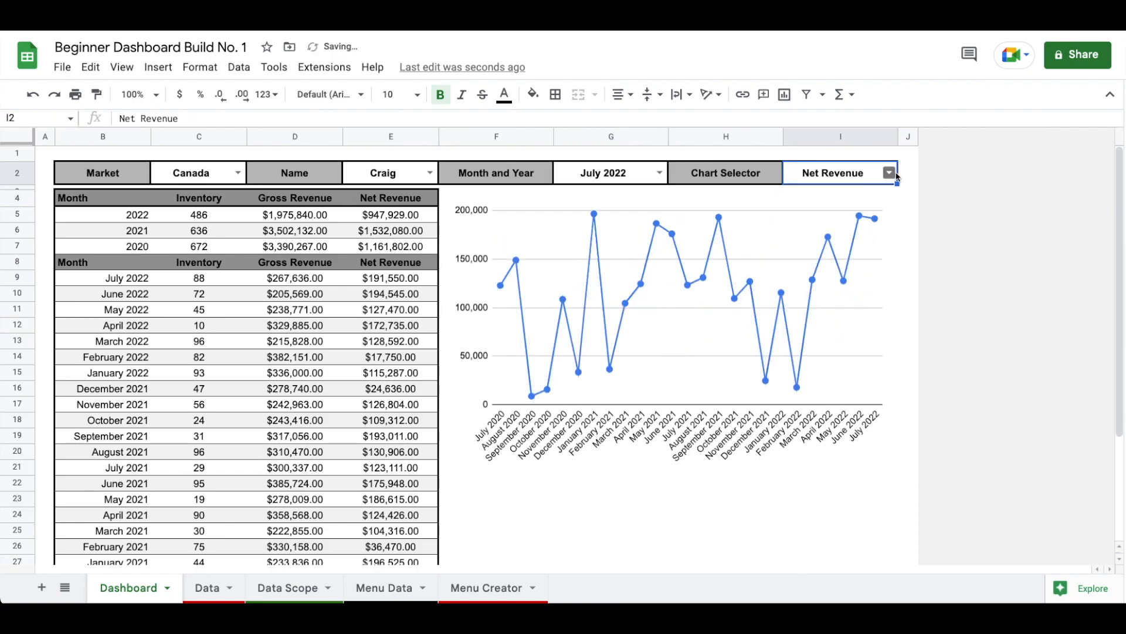
pyautogui.click(889, 173)
pyautogui.click(867, 213)
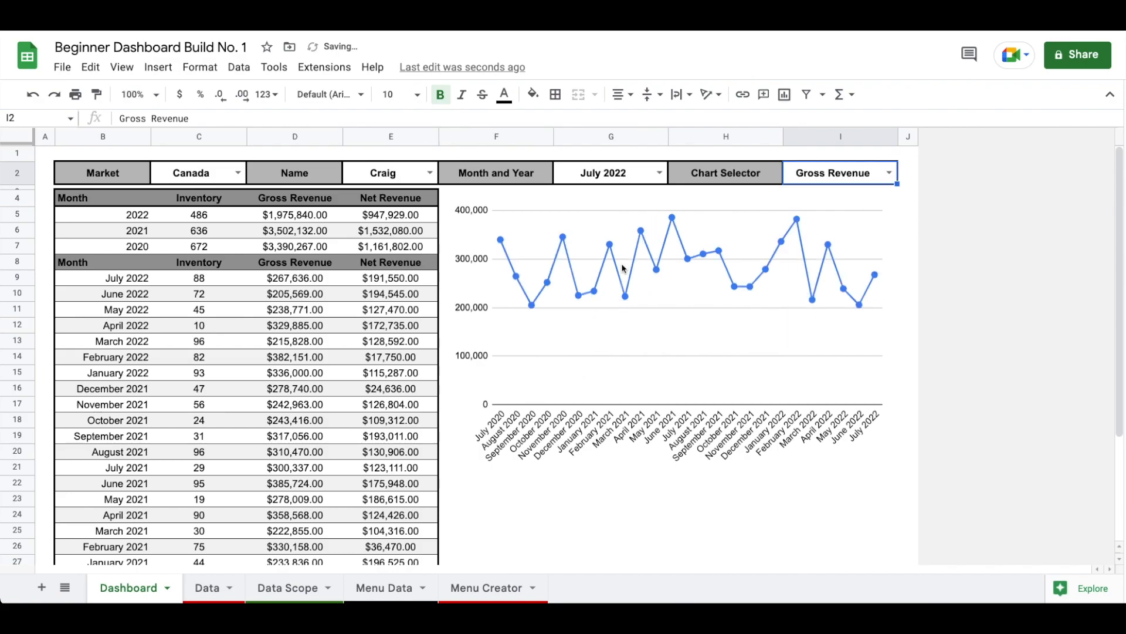
# Set the dashboard's Market filter to UK.
pyautogui.click(237, 173)
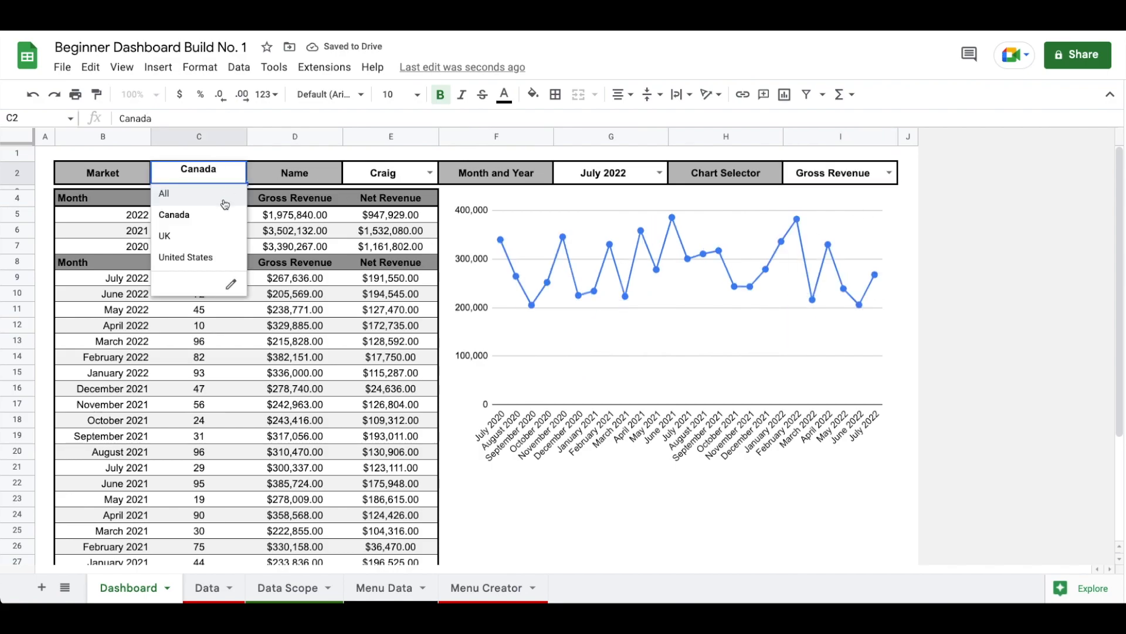
pyautogui.click(210, 242)
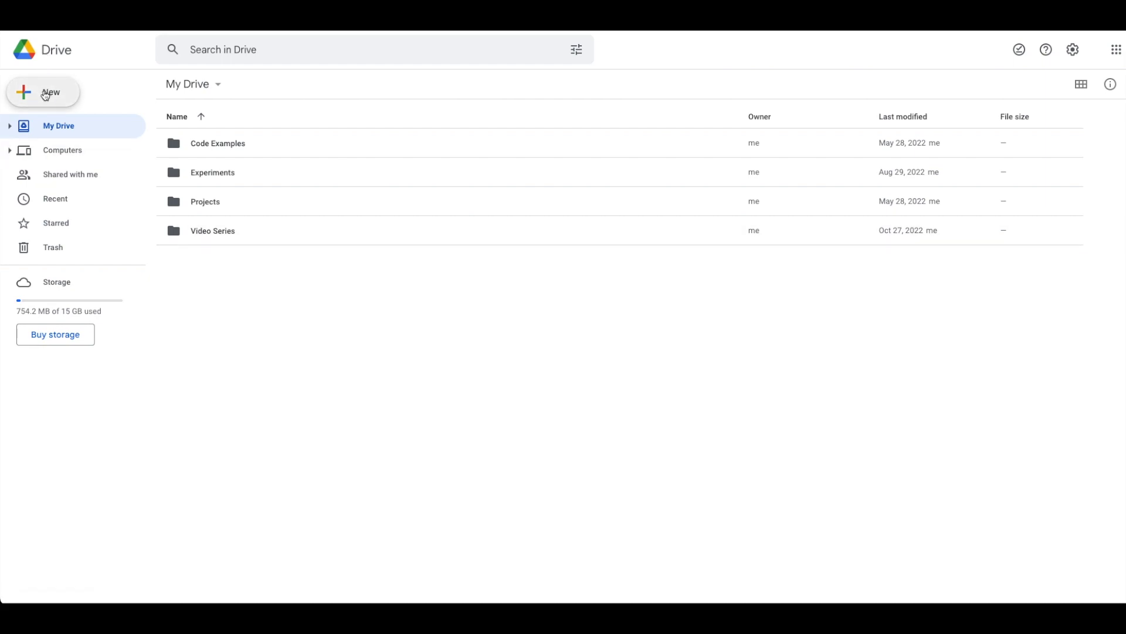
# Create a folder named "Dashboard Build No. 1" in My Drive in Google Drive and open it.
pyautogui.click(46, 94)
pyautogui.click(62, 103)
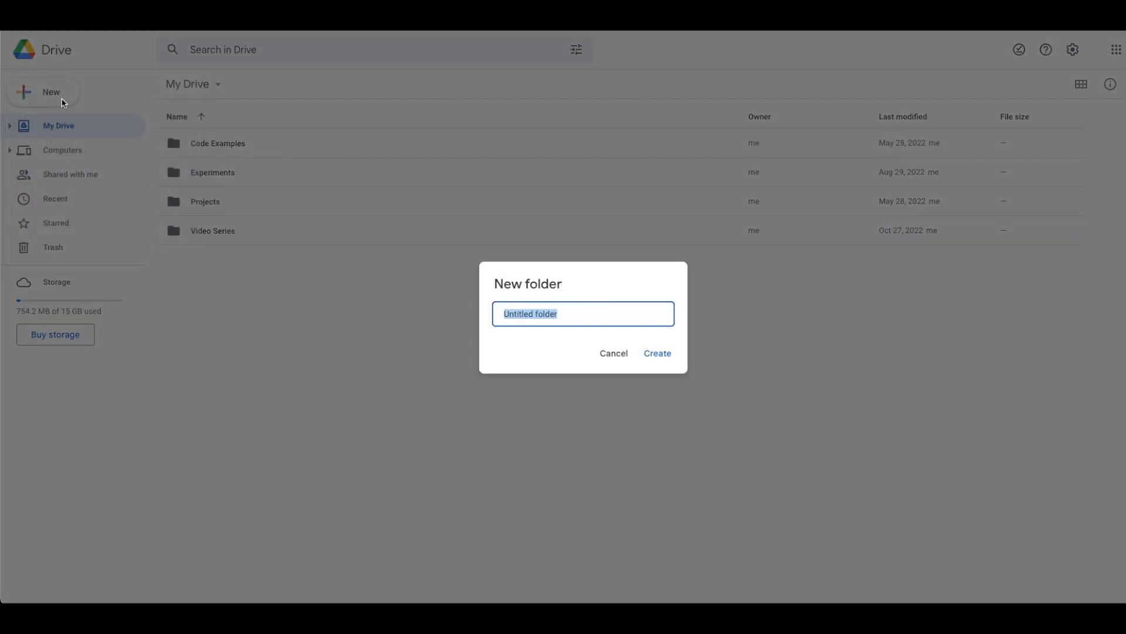
pyautogui.write('Dashboard Build No. 1')
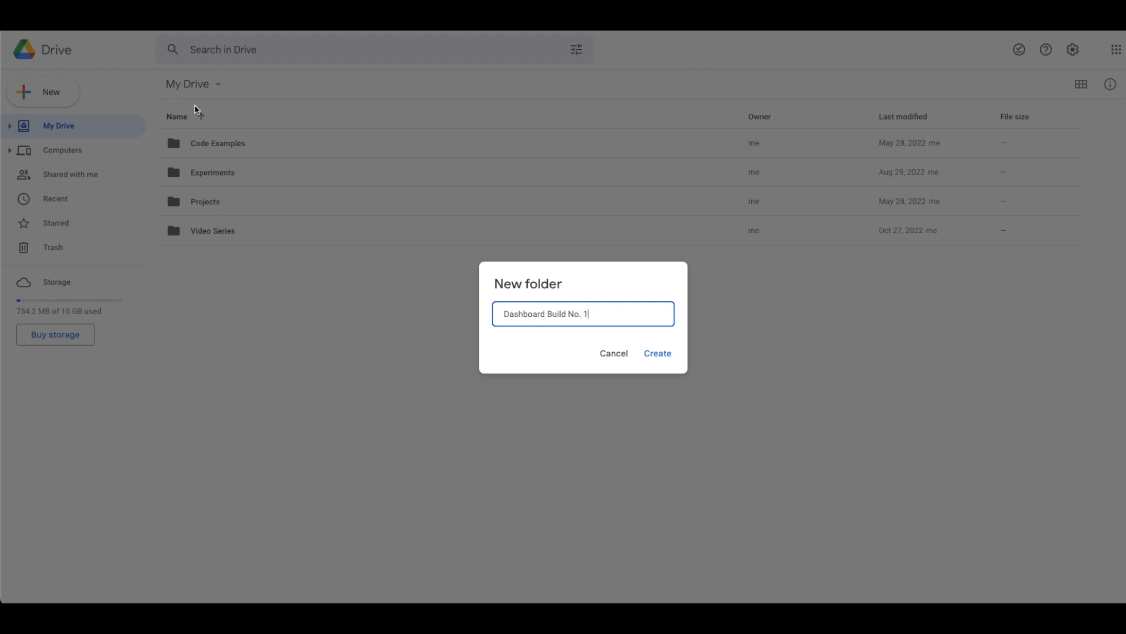
pyautogui.click(668, 363)
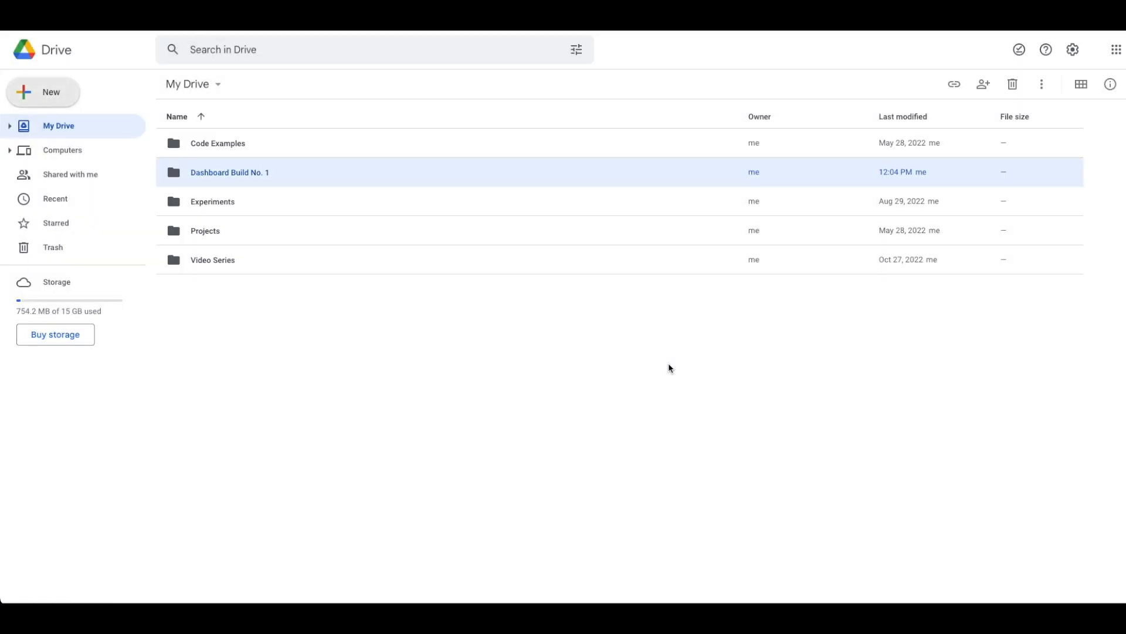
pyautogui.doubleClick(355, 173)
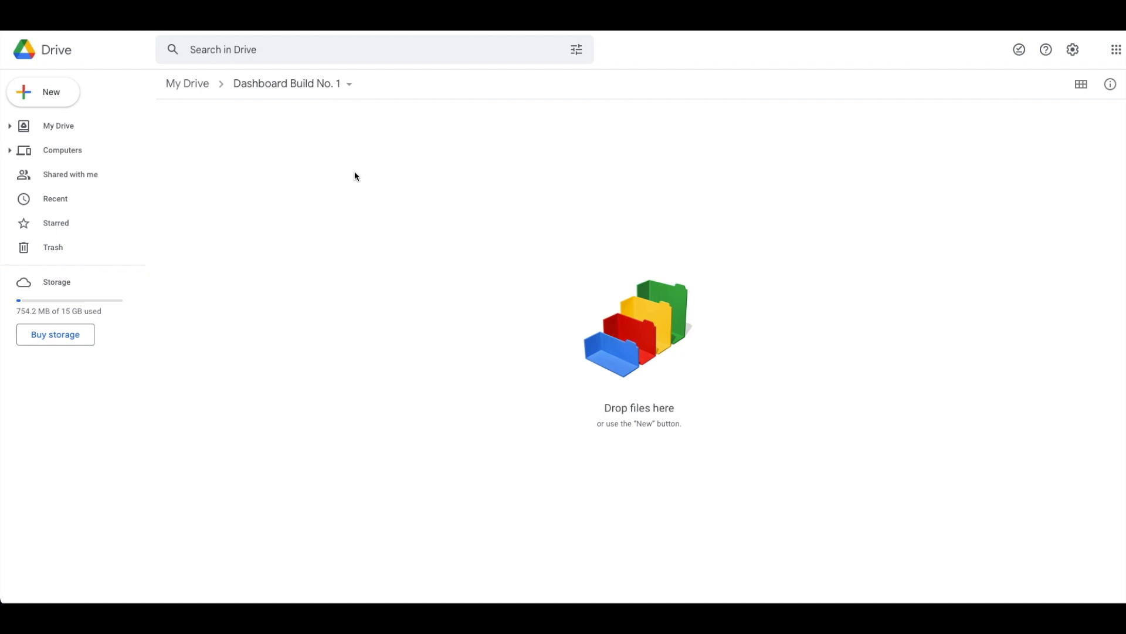
# Switch to the Data spreadsheet in a new browser tab and download its Full sheet as Comma Separated Values (.csv).
pyautogui.press('super+t')
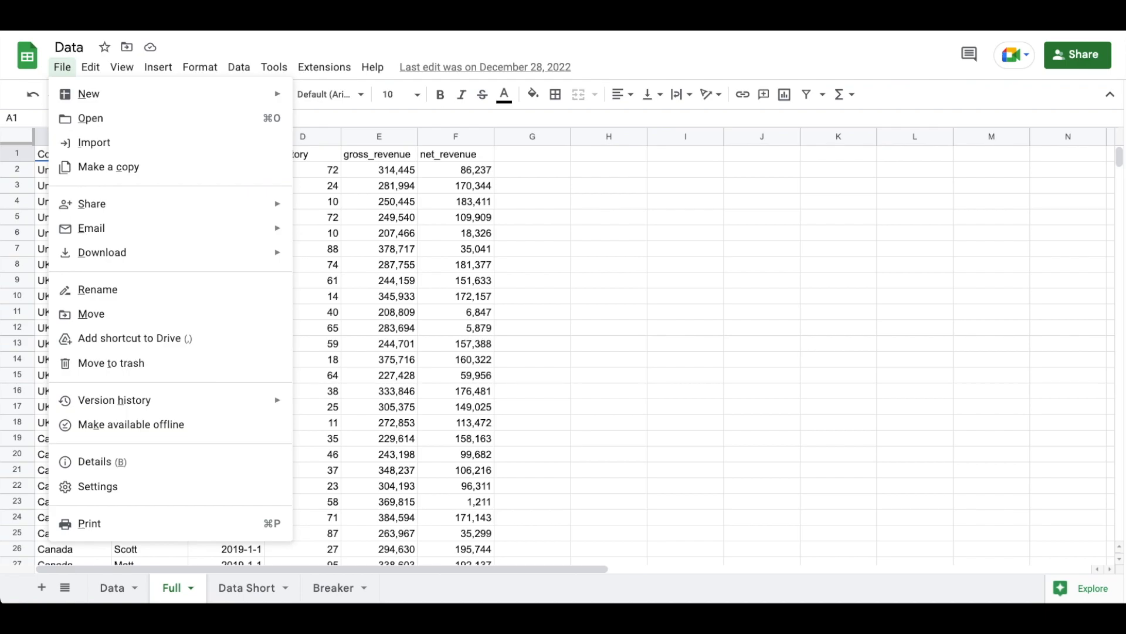
pyautogui.press('d')
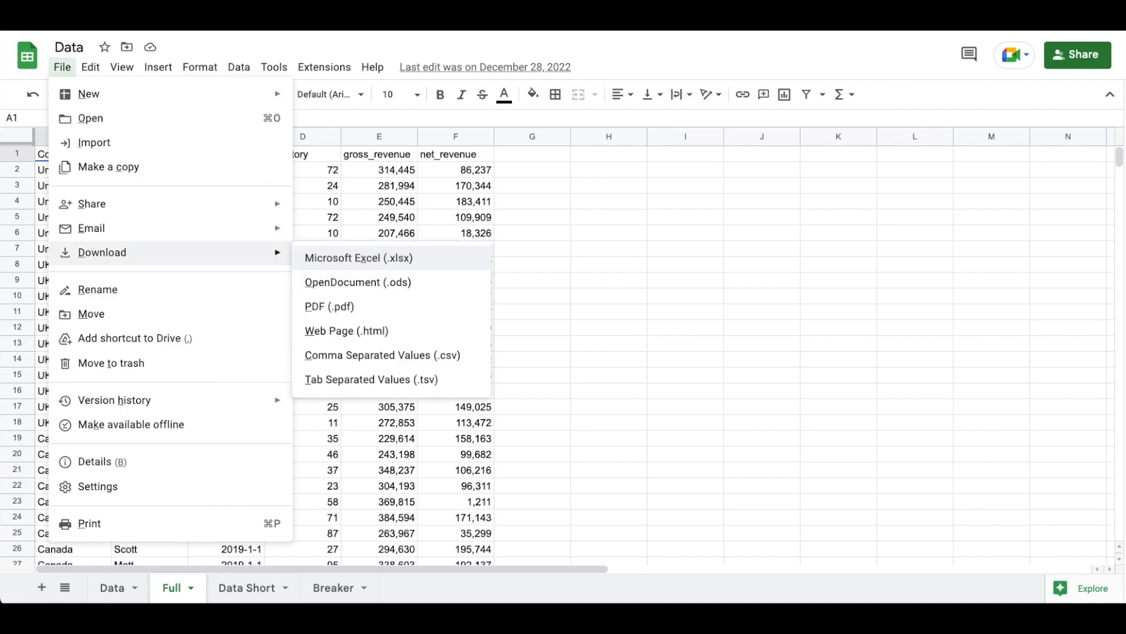
pyautogui.press('c')
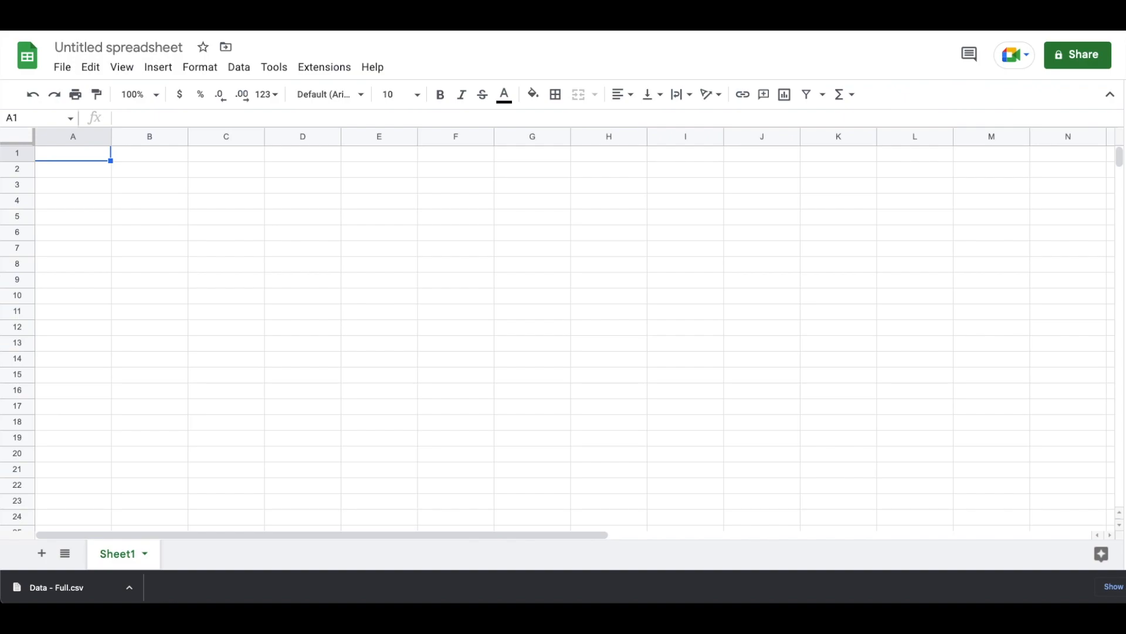
# Start a file import in the untitled spreadsheet and upload "Data - Full.csv" from the Downloads folder.
pyautogui.click(63, 68)
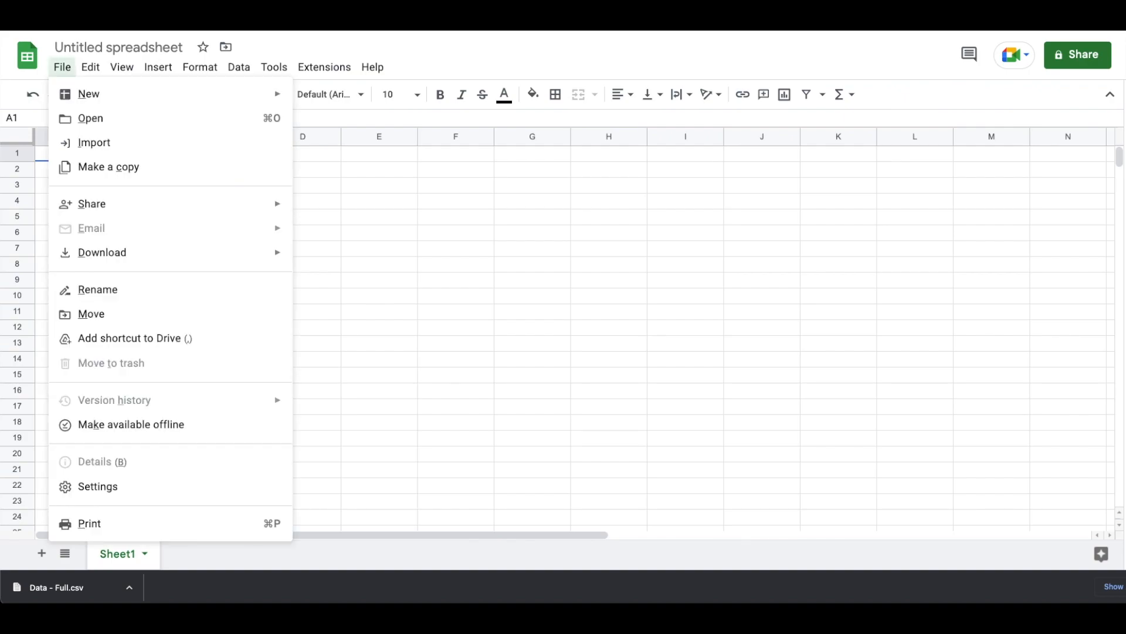
pyautogui.click(94, 143)
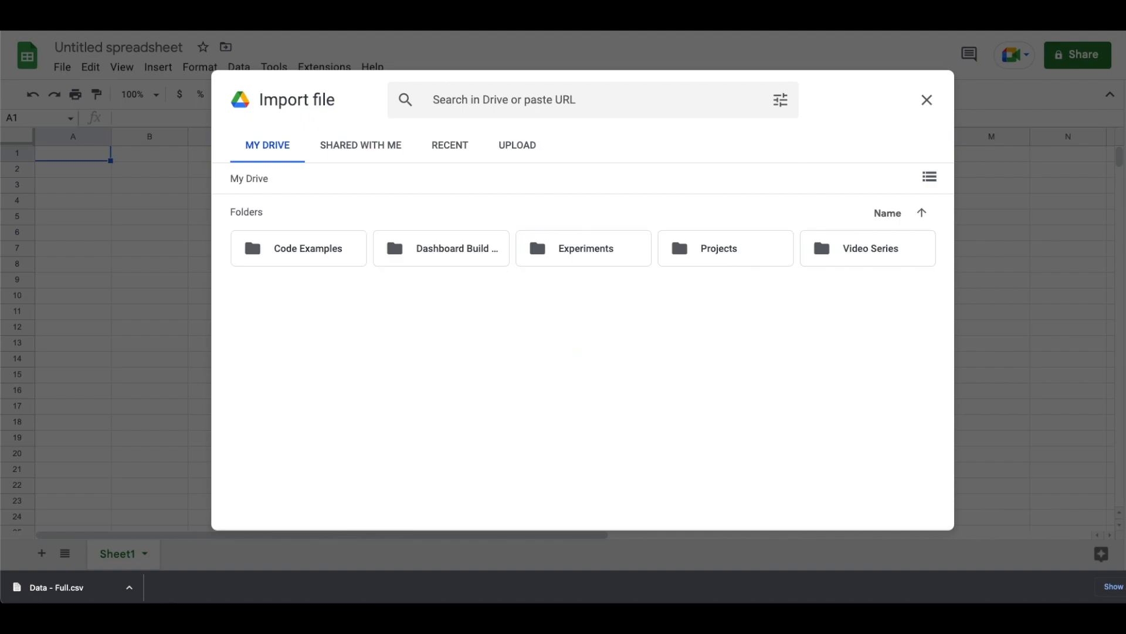
pyautogui.click(504, 100)
pyautogui.press('Tab')
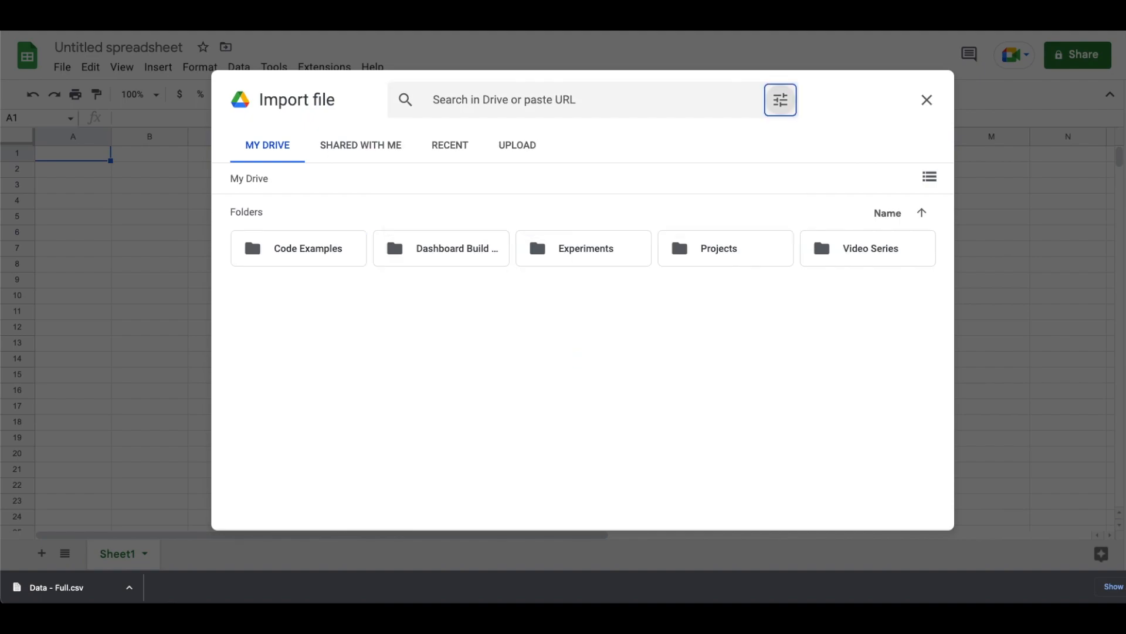
pyautogui.press('Tab')
pyautogui.press('Tab')
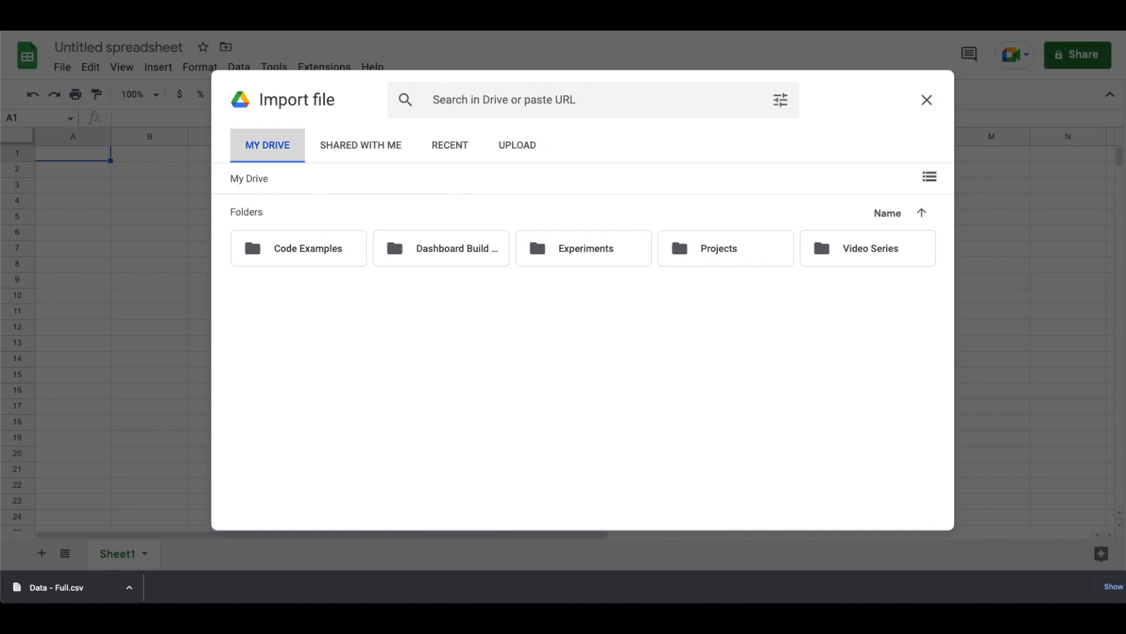
pyautogui.press('Right')
pyautogui.press('Right')
pyautogui.press('Right')
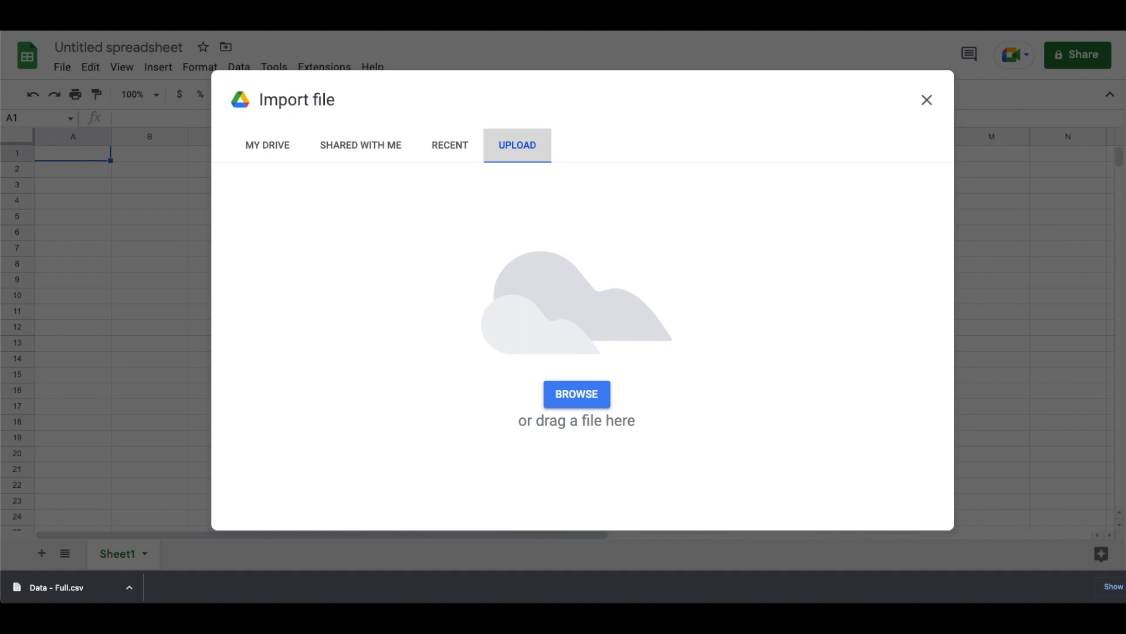
pyautogui.press('Tab')
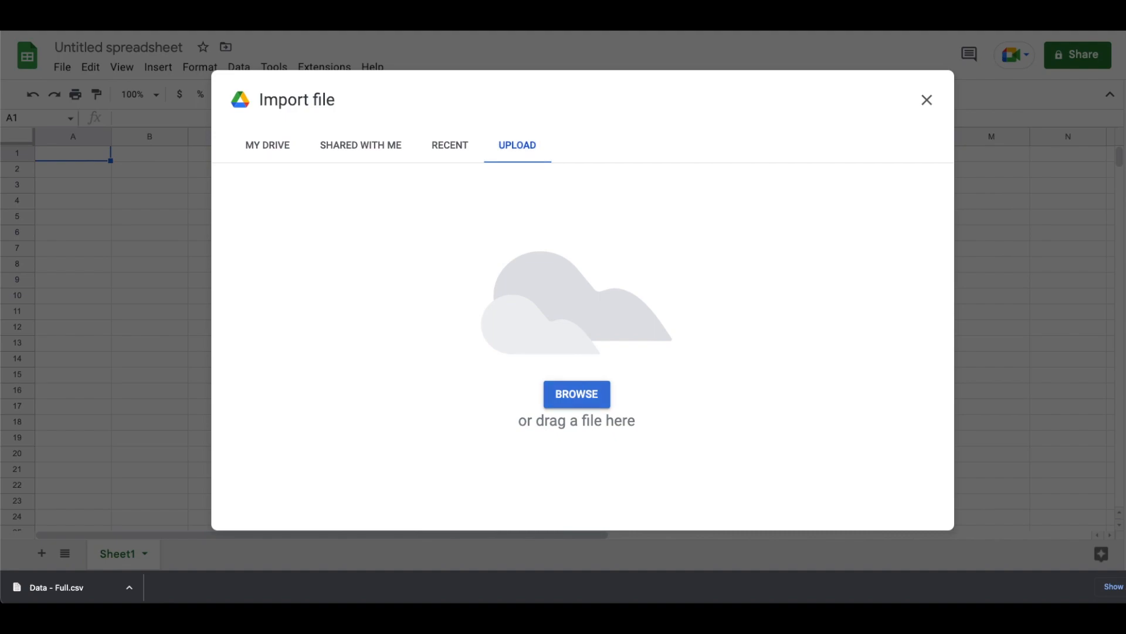
pyautogui.press('Return')
pyautogui.press('Down')
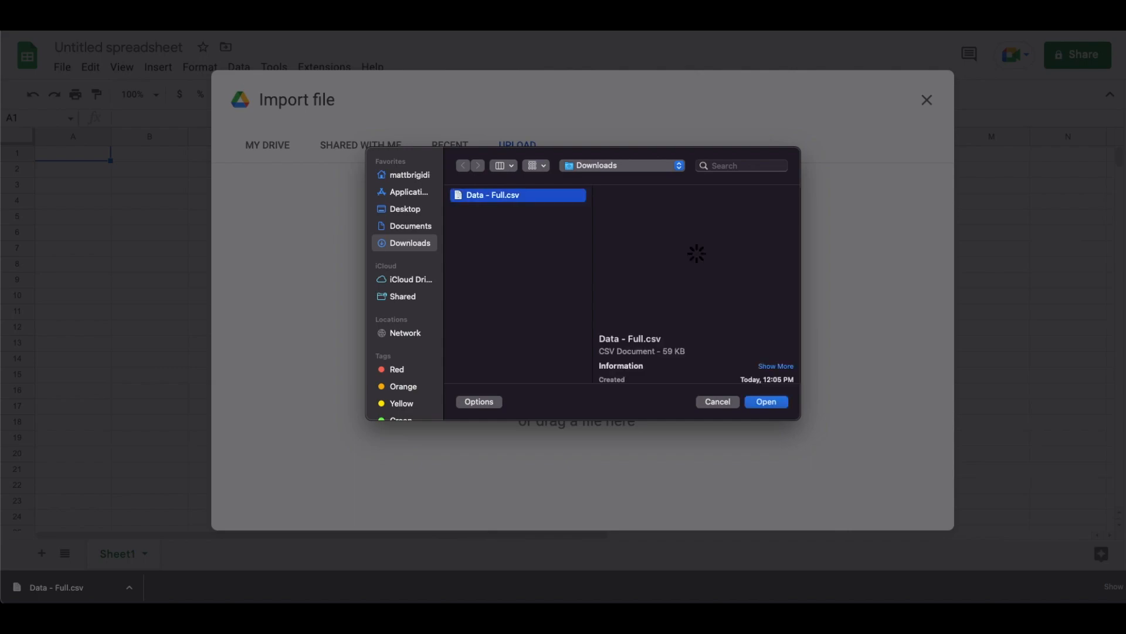
pyautogui.press('Return')
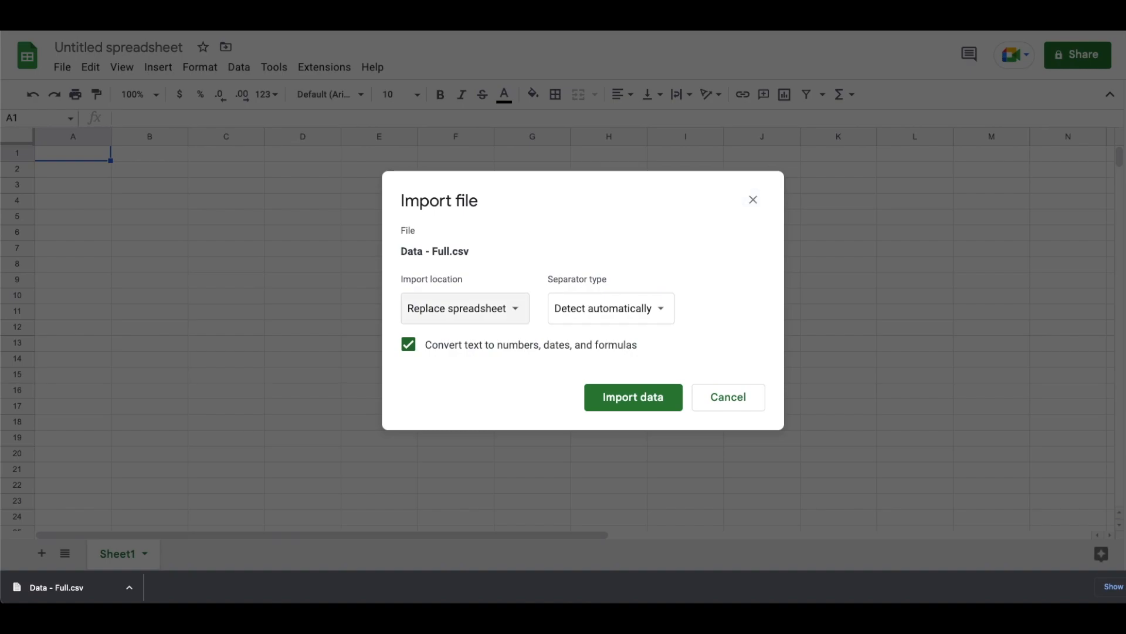
# Import the CSV data with the import location set to Replace current sheet.
pyautogui.click(463, 308)
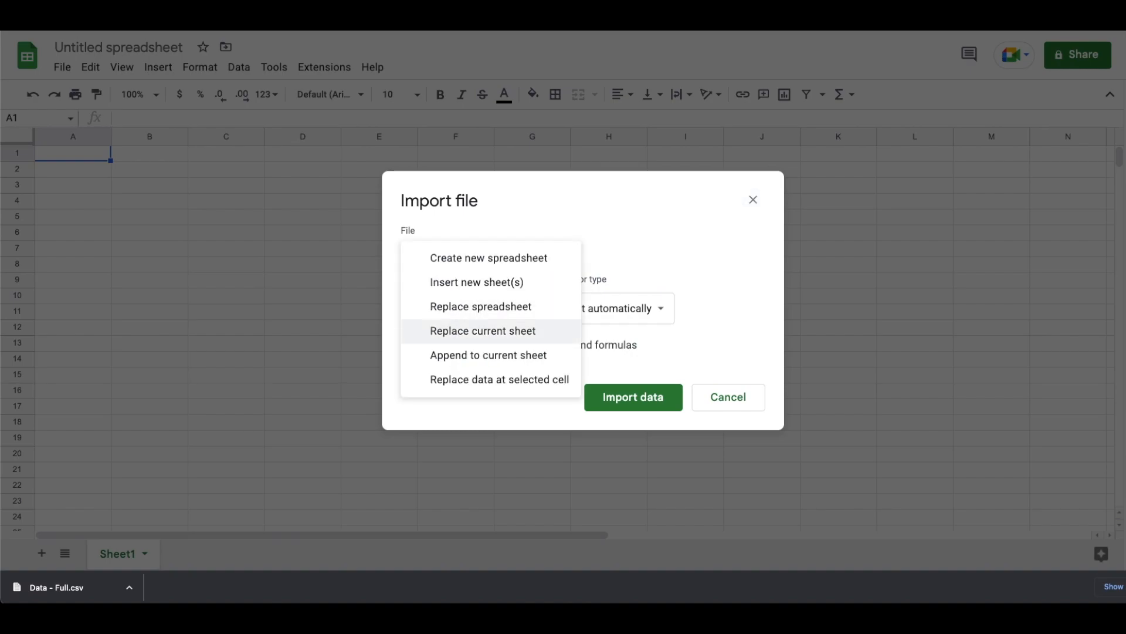
pyautogui.click(483, 330)
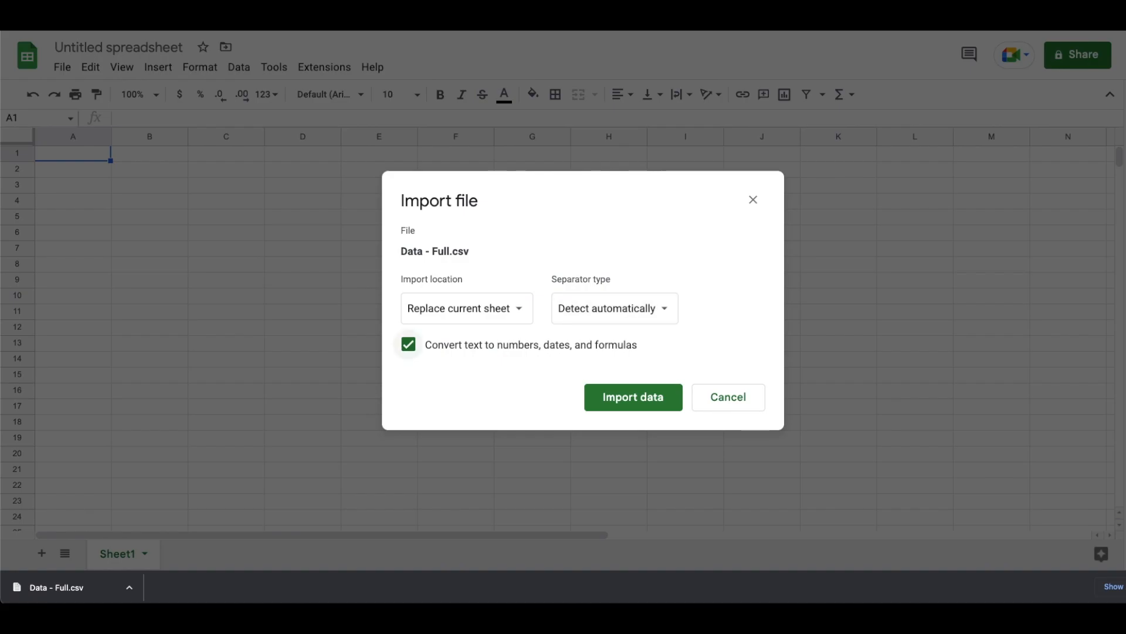
pyautogui.click(633, 397)
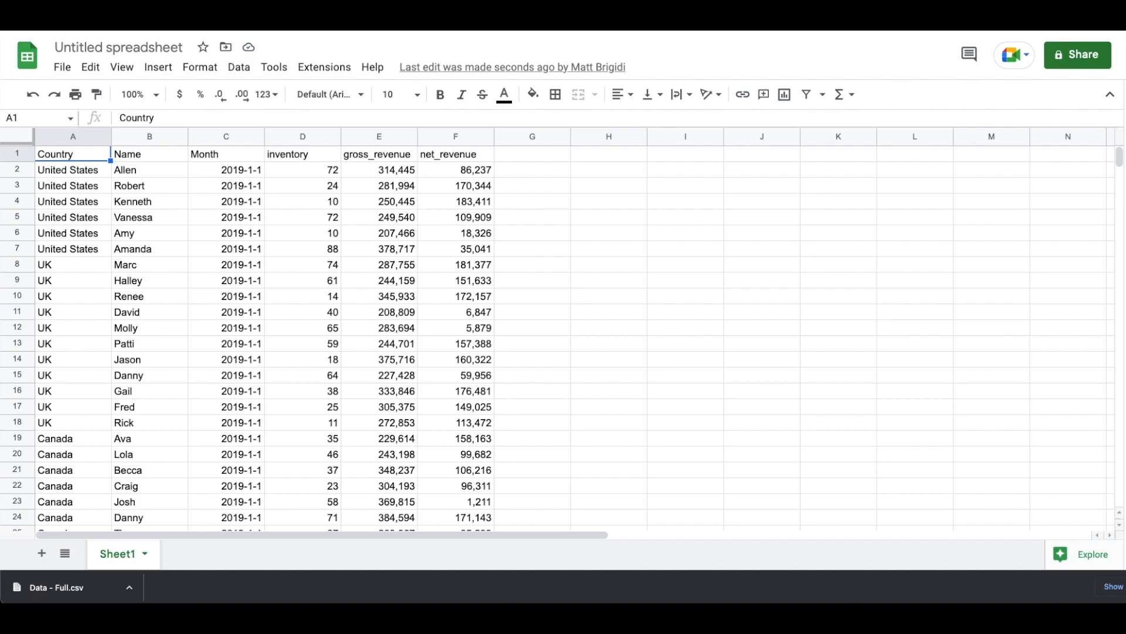
# Make the header cells A1:F1 bold and freeze 1 row.
pyautogui.hotkey('ctrl', 'shift', 'Right')
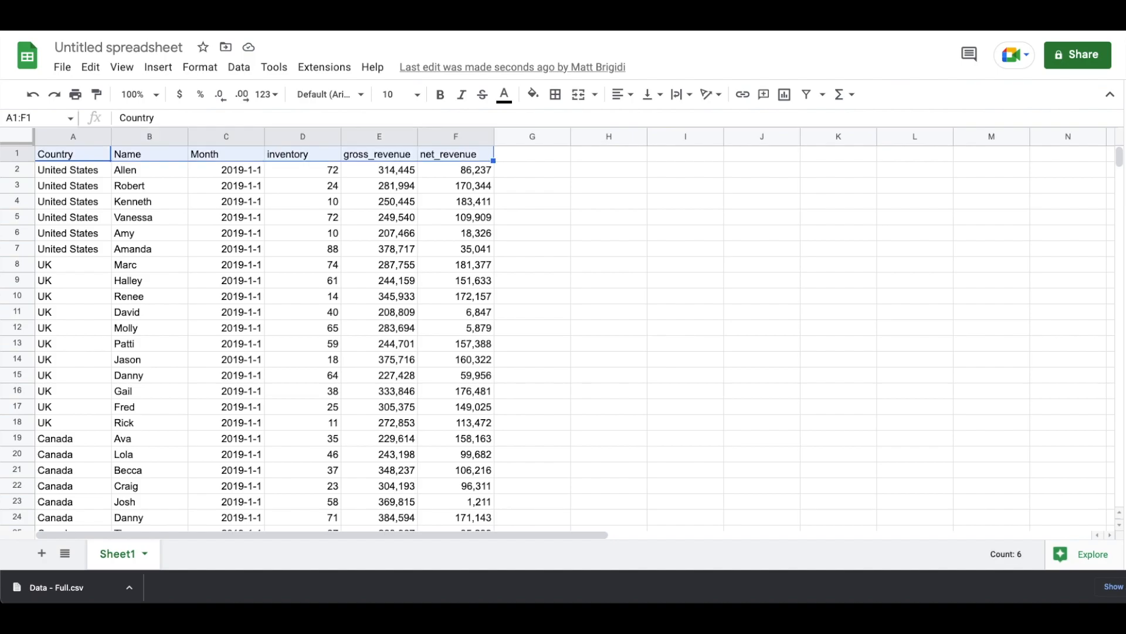
pyautogui.hotkey('ctrl', 'b')
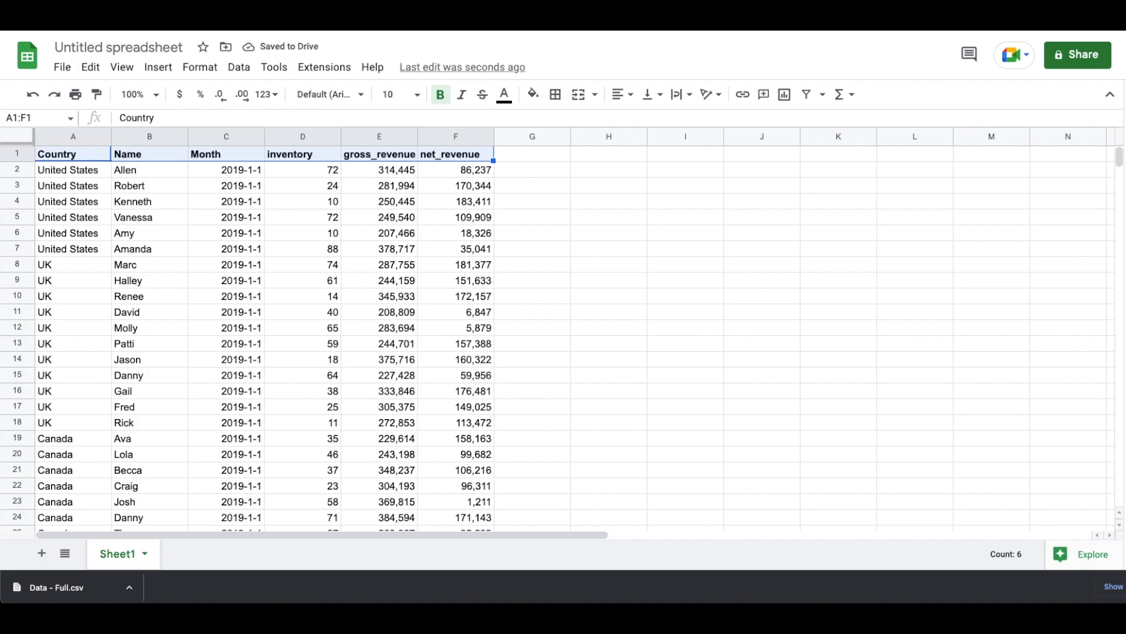
pyautogui.click(122, 67)
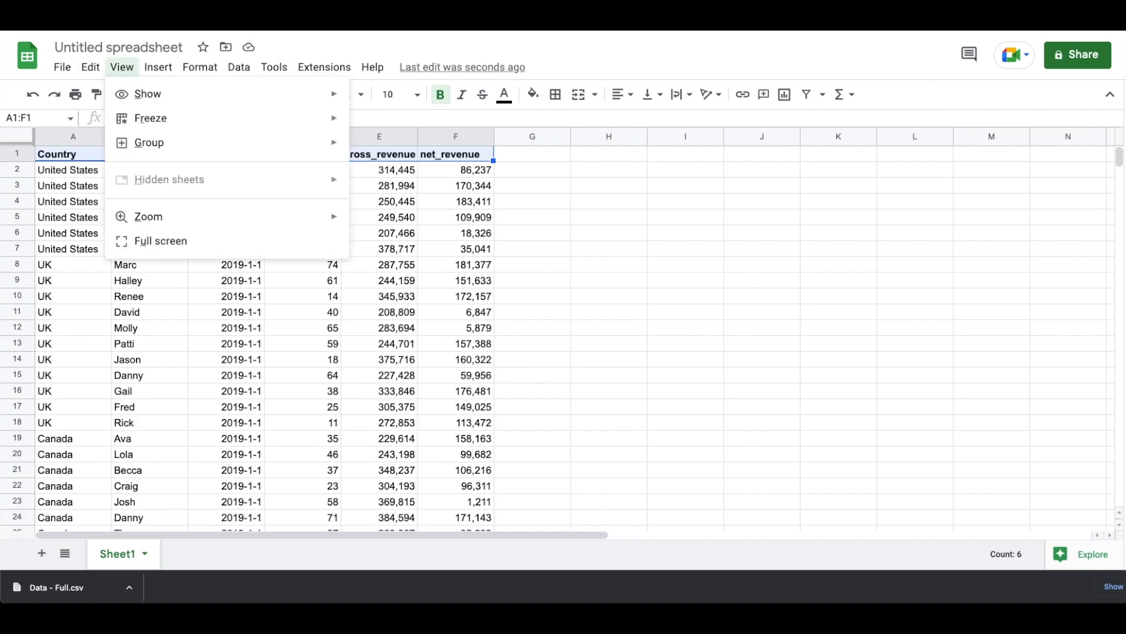
pyautogui.moveTo(151, 118)
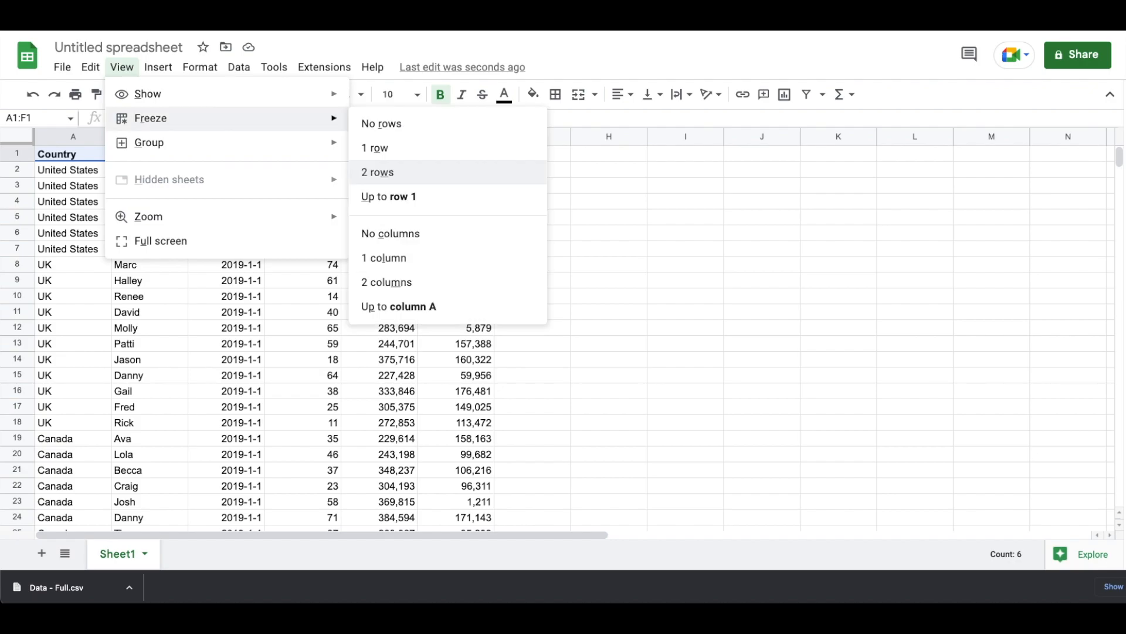
pyautogui.click(375, 148)
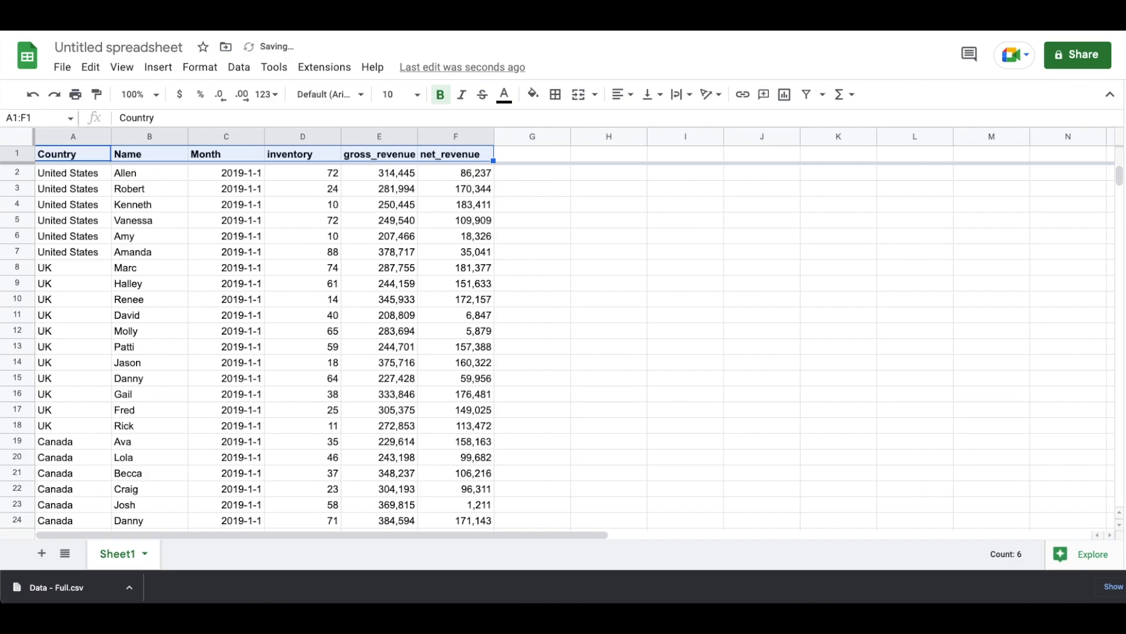
# Go from the Name header in B1 to the last header cell in row 1.
pyautogui.click(149, 154)
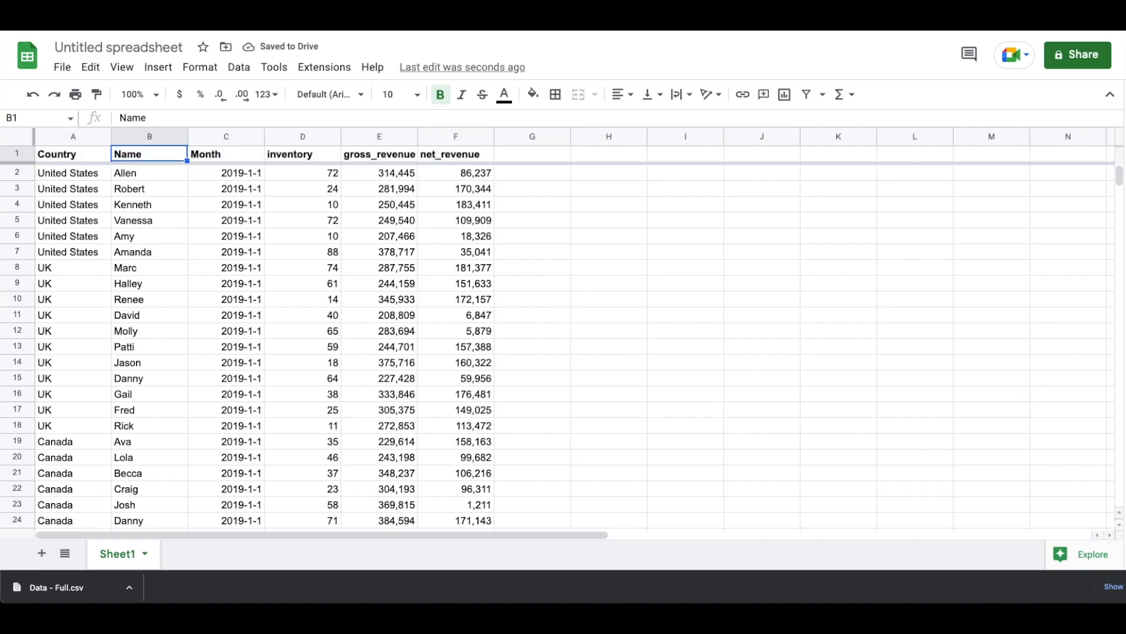
pyautogui.press('super+Right')
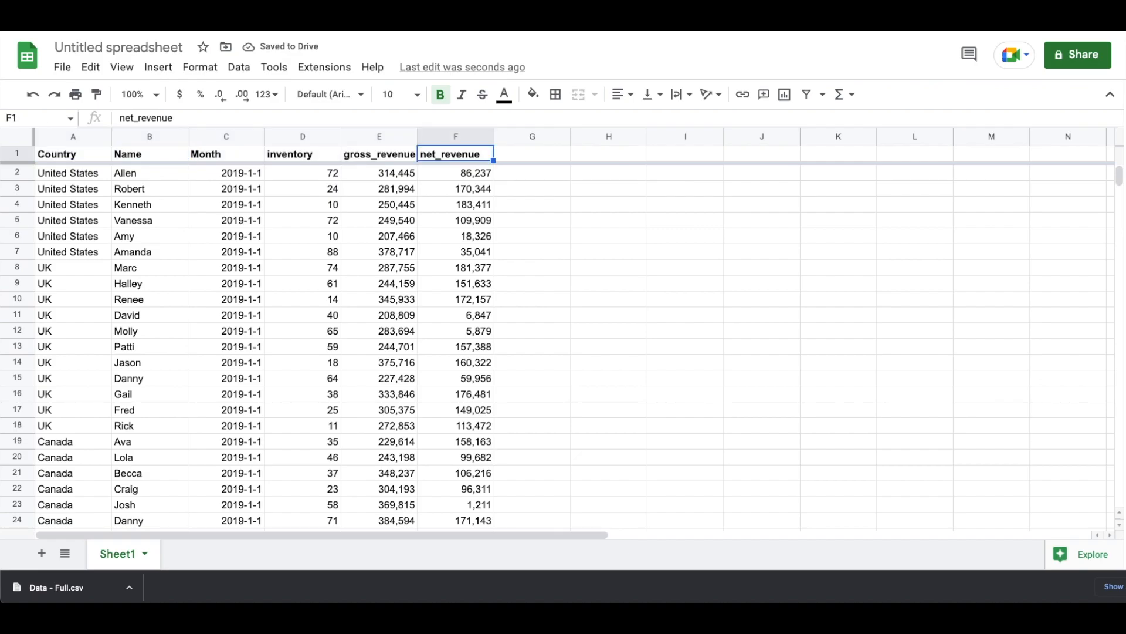
# Delete the empty columns G through Z beside the net_revenue column.
pyautogui.press('Right')
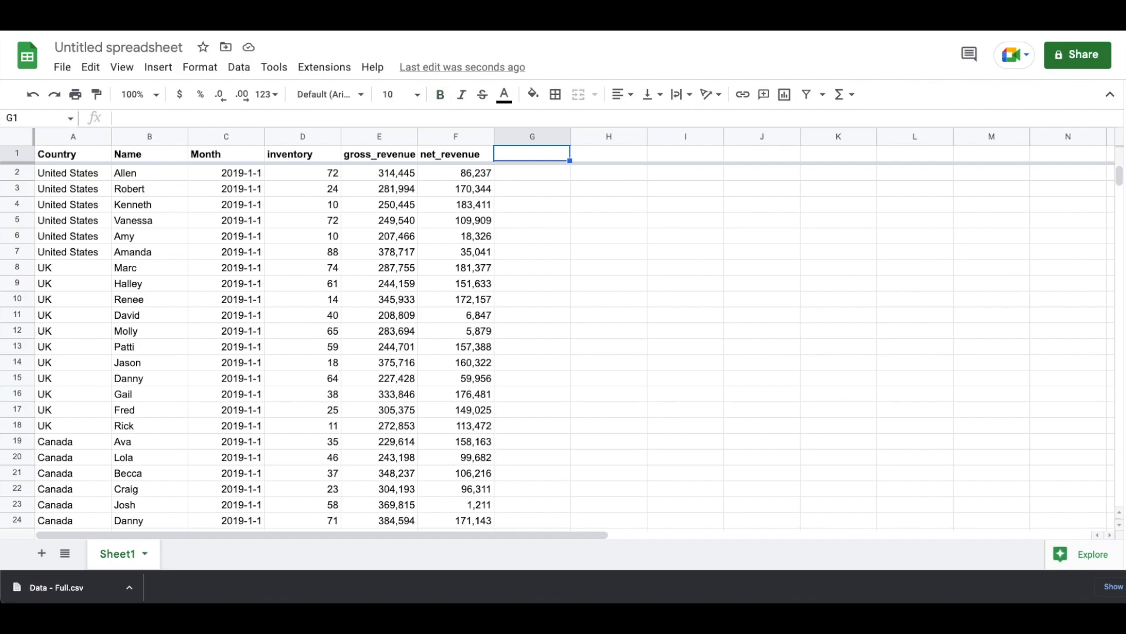
pyautogui.press('super+shift+Down')
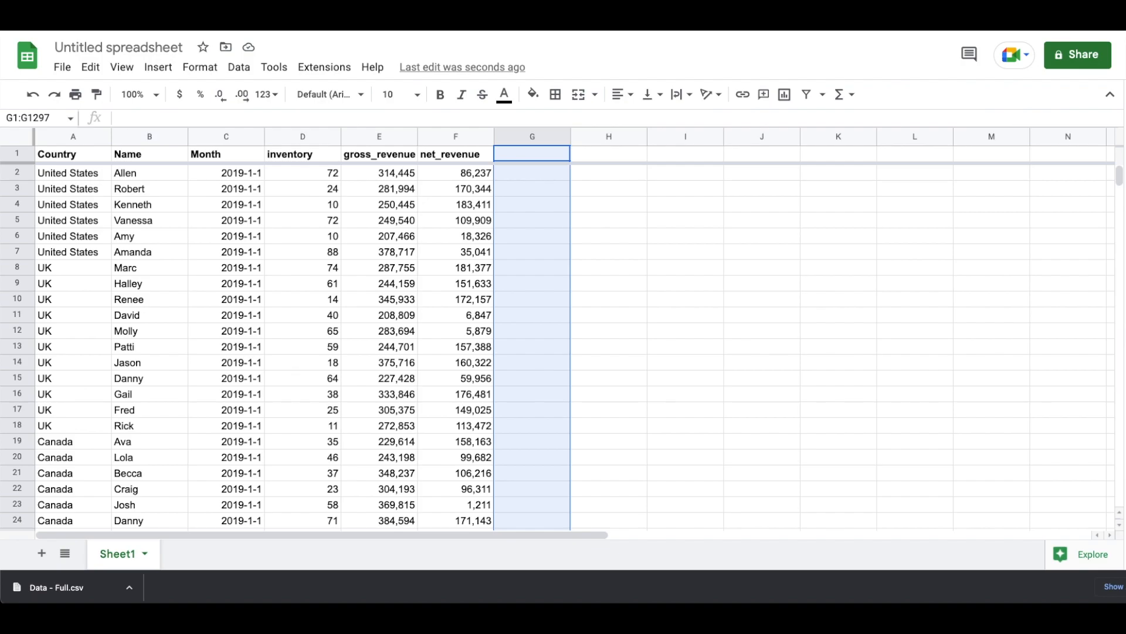
pyautogui.press('super+shift+Right')
pyautogui.rightClick(398, 239)
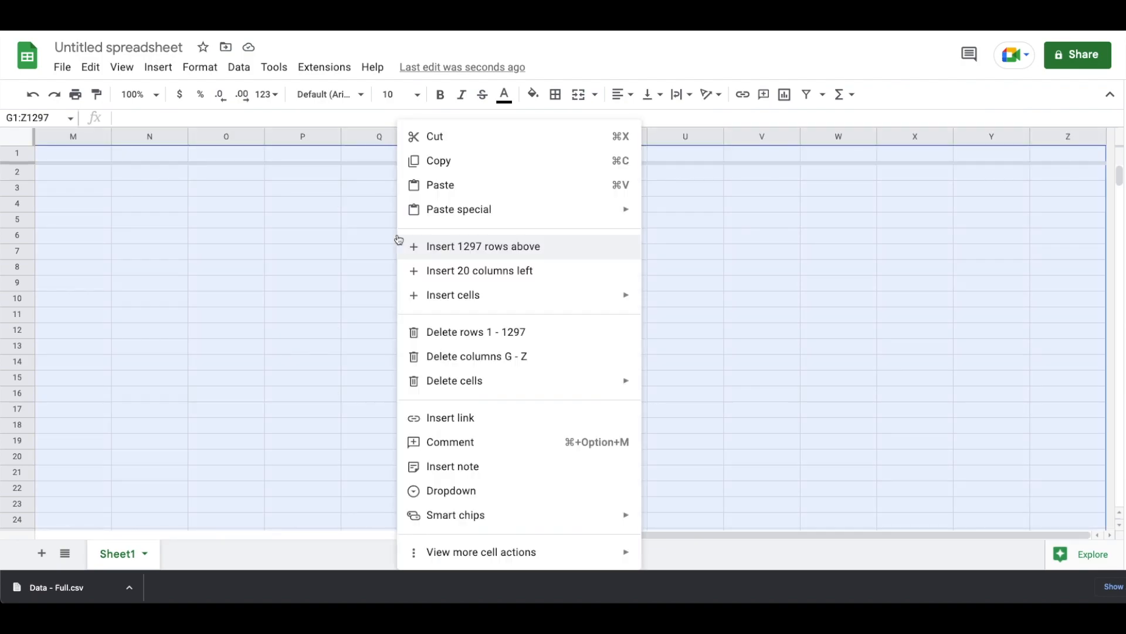
pyautogui.click(424, 357)
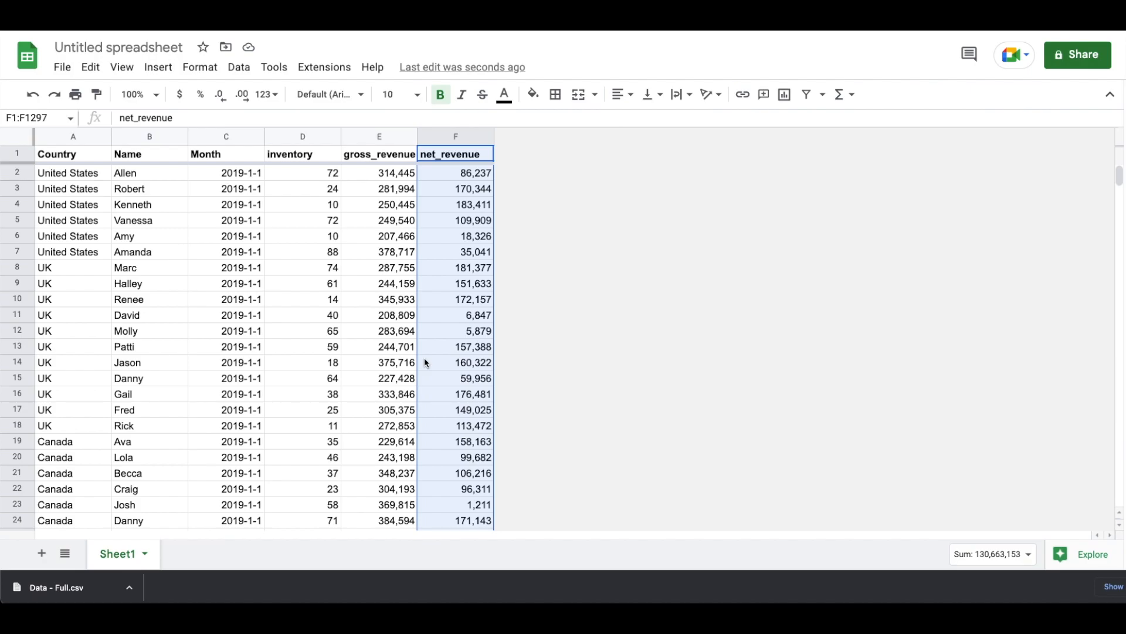
# Look through the data rows in columns A to F down the sheet and return to the header row.
pyautogui.scroll(-5, 319, 356)
pyautogui.scroll(4, 319, 356)
pyautogui.scroll(-4, 320, 356)
pyautogui.scroll(5, 321, 356)
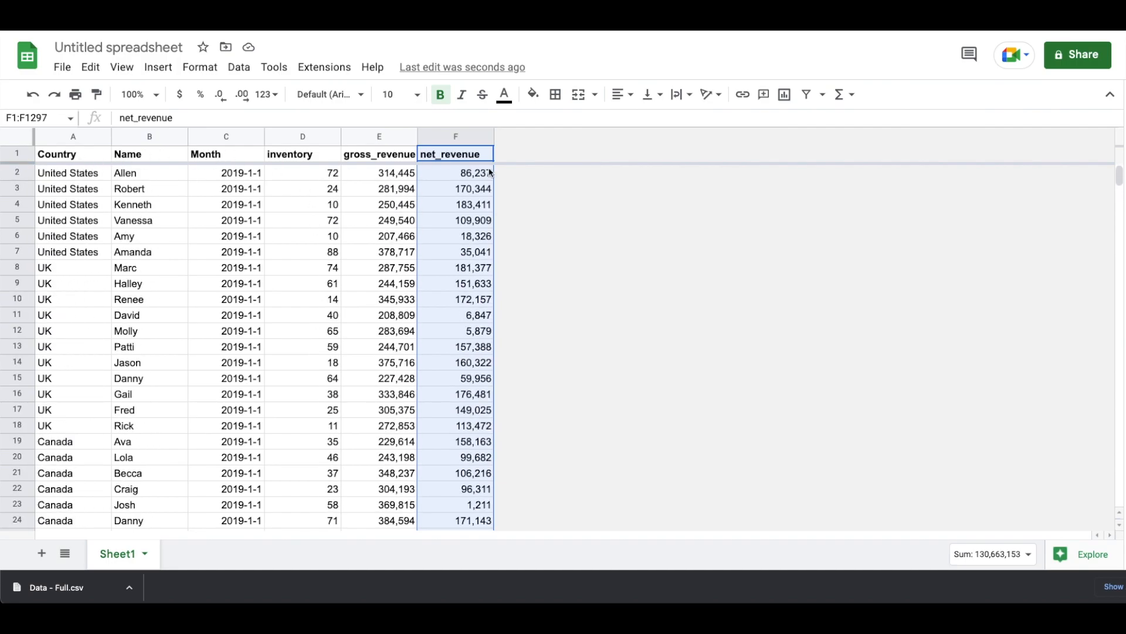
pyautogui.click(315, 272)
pyautogui.scroll(-10, 315, 271)
pyautogui.scroll(10, 315, 271)
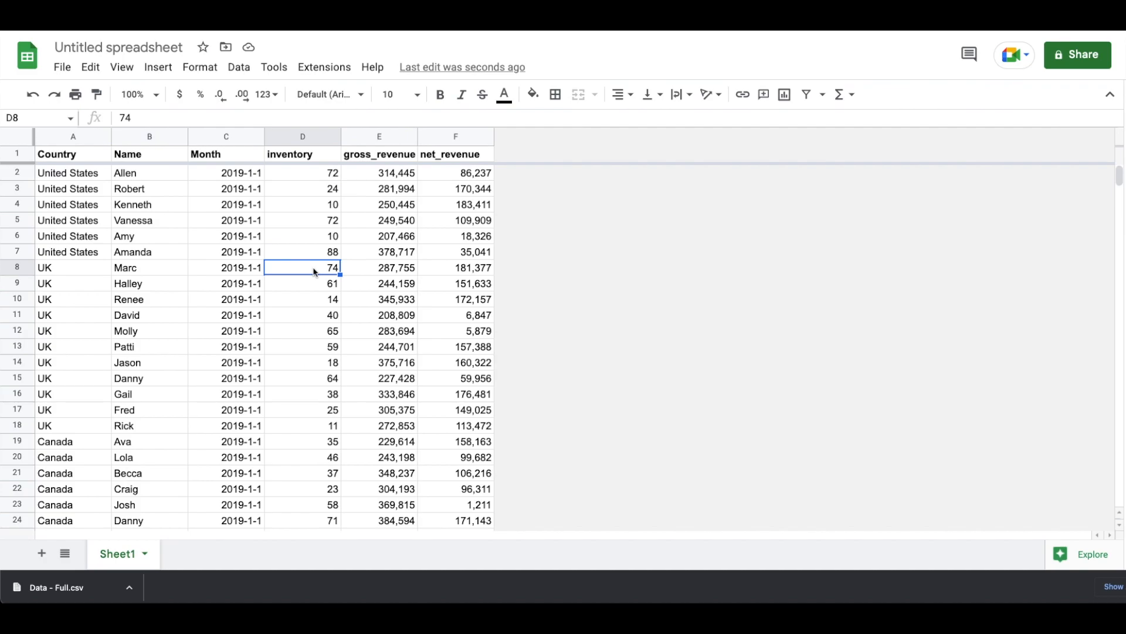
# Rename Sheet1 as Data and set its tab color to red.
pyautogui.click(145, 553)
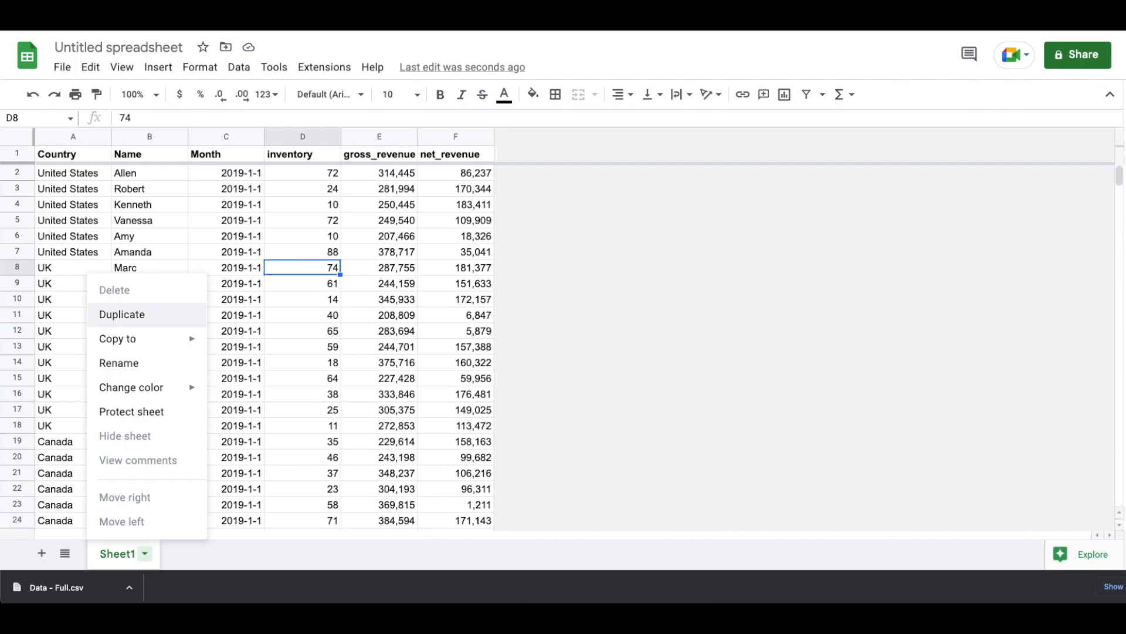
pyautogui.click(119, 363)
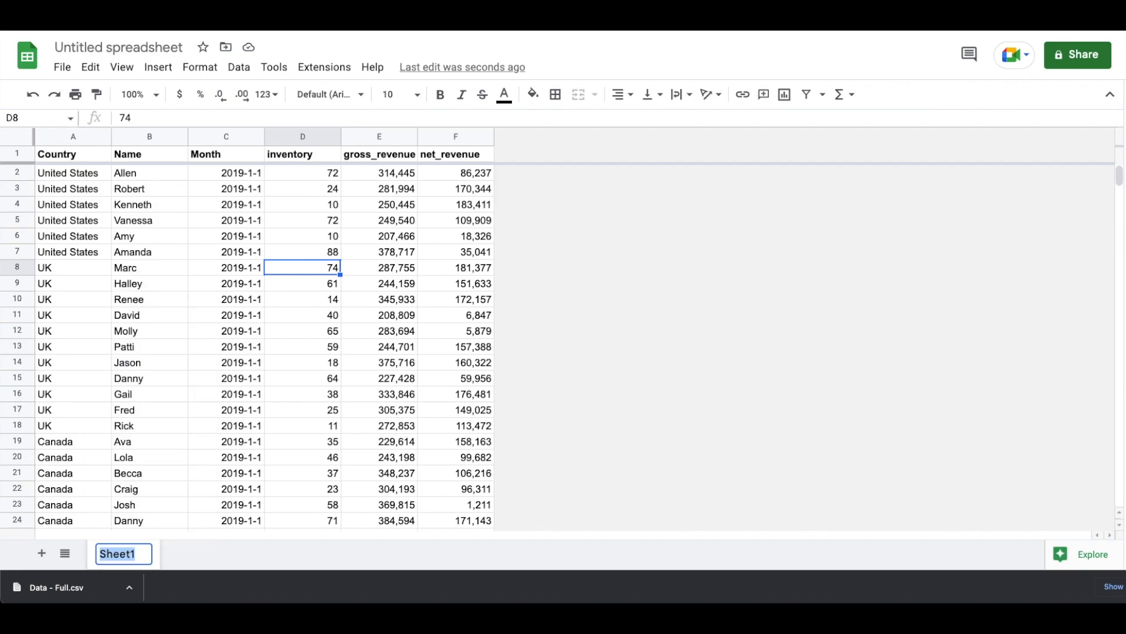
pyautogui.write('Data')
pyautogui.press('Return')
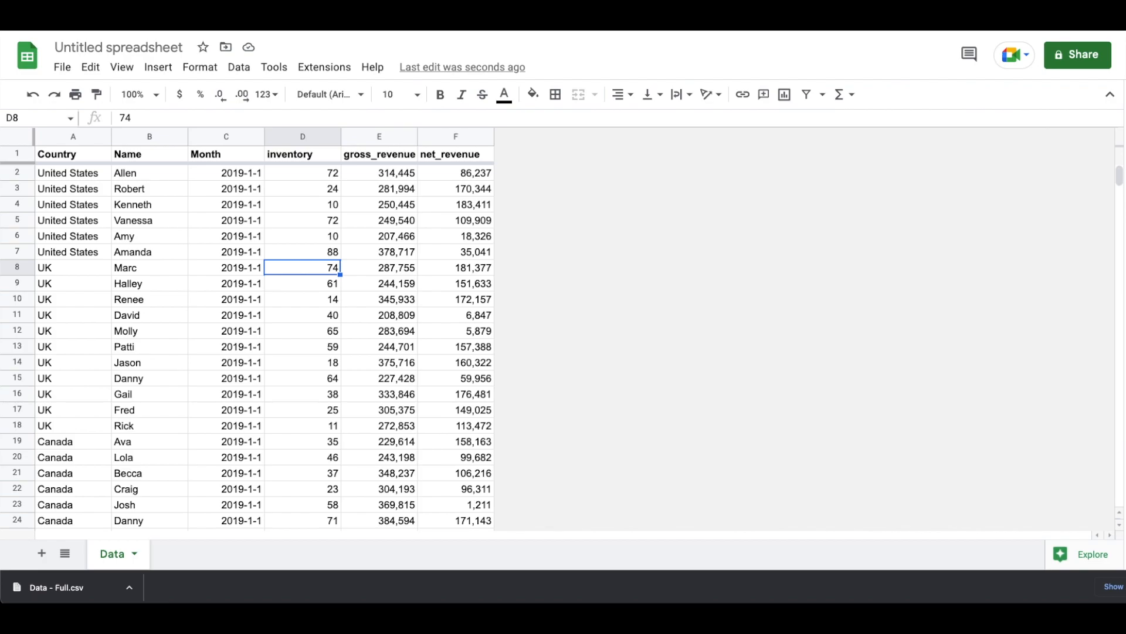
pyautogui.click(134, 553)
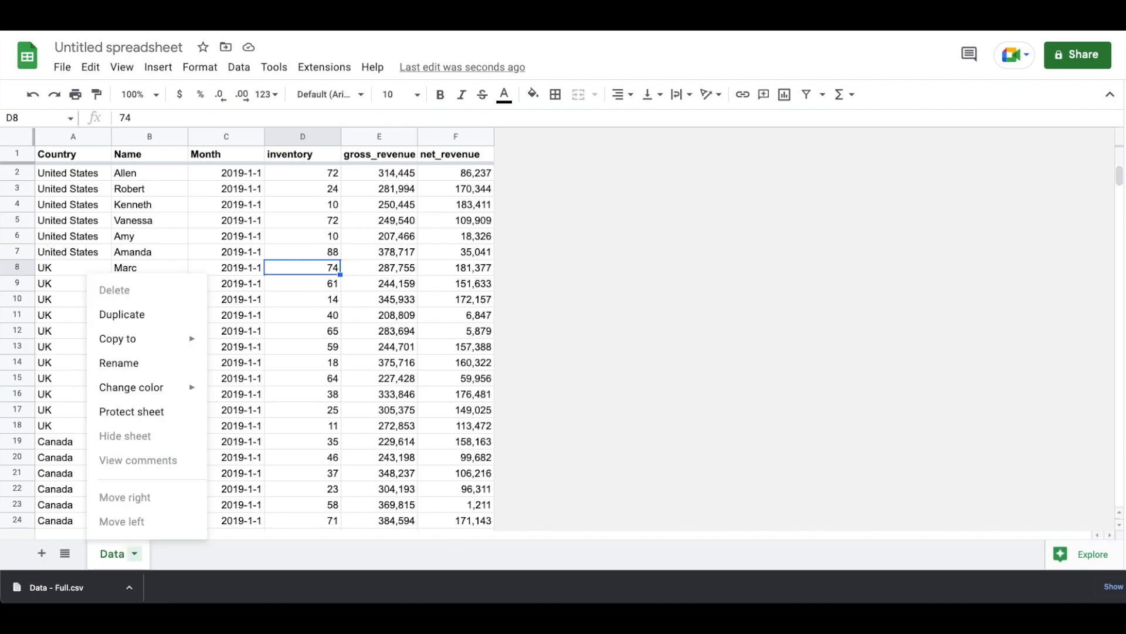
pyautogui.moveTo(131, 387)
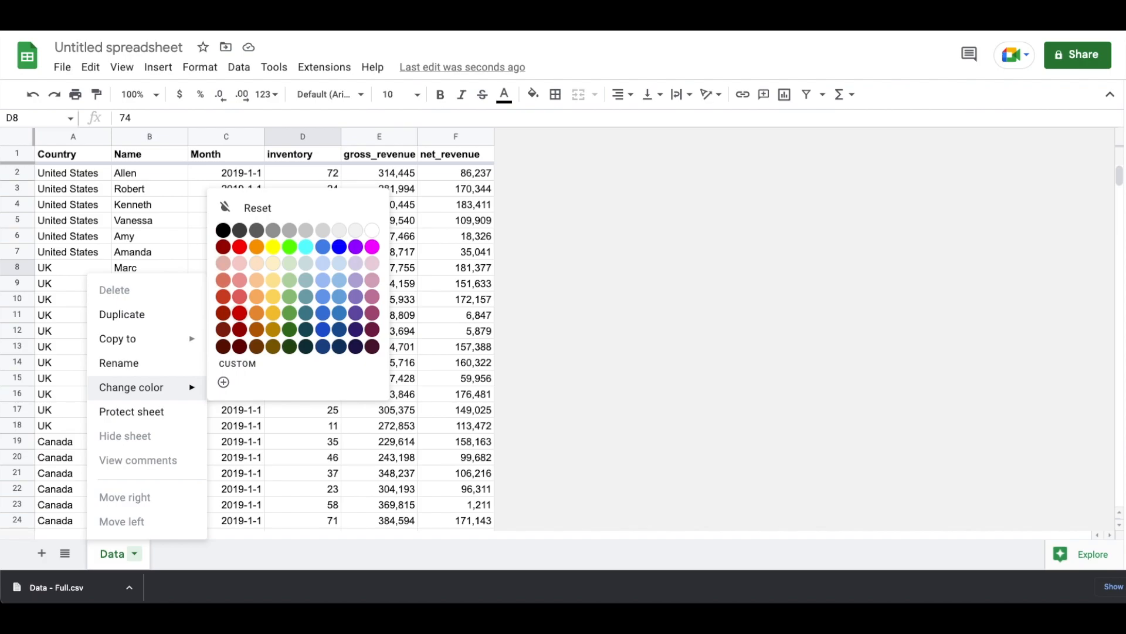
pyautogui.click(239, 312)
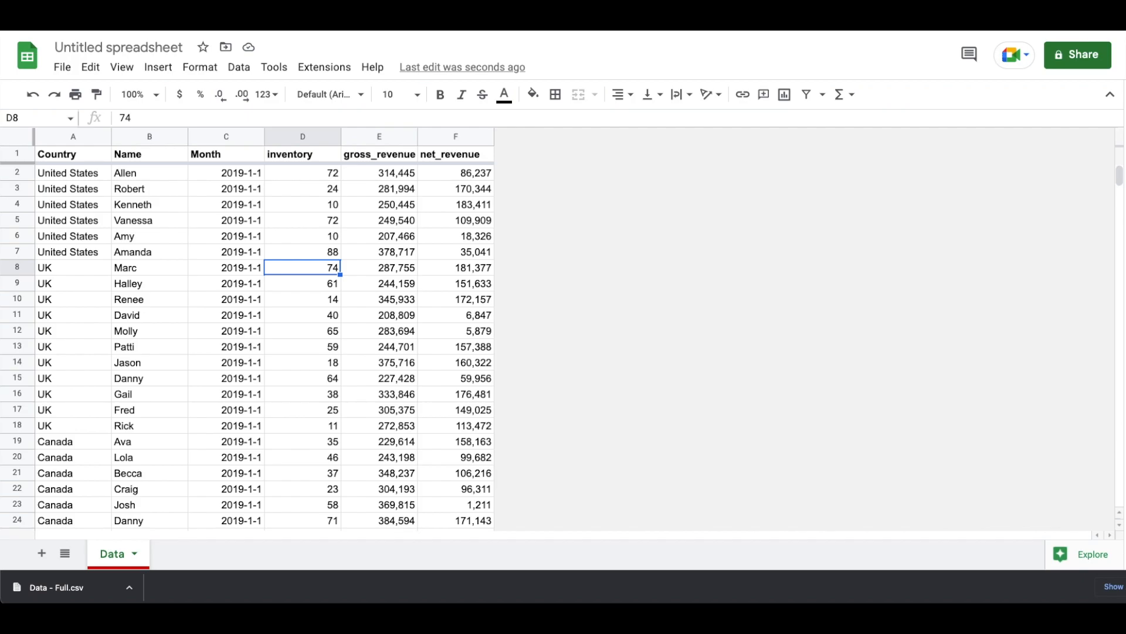
# Add a new sheet and name it Data Scope.
pyautogui.hotkey('shift', 'F11')
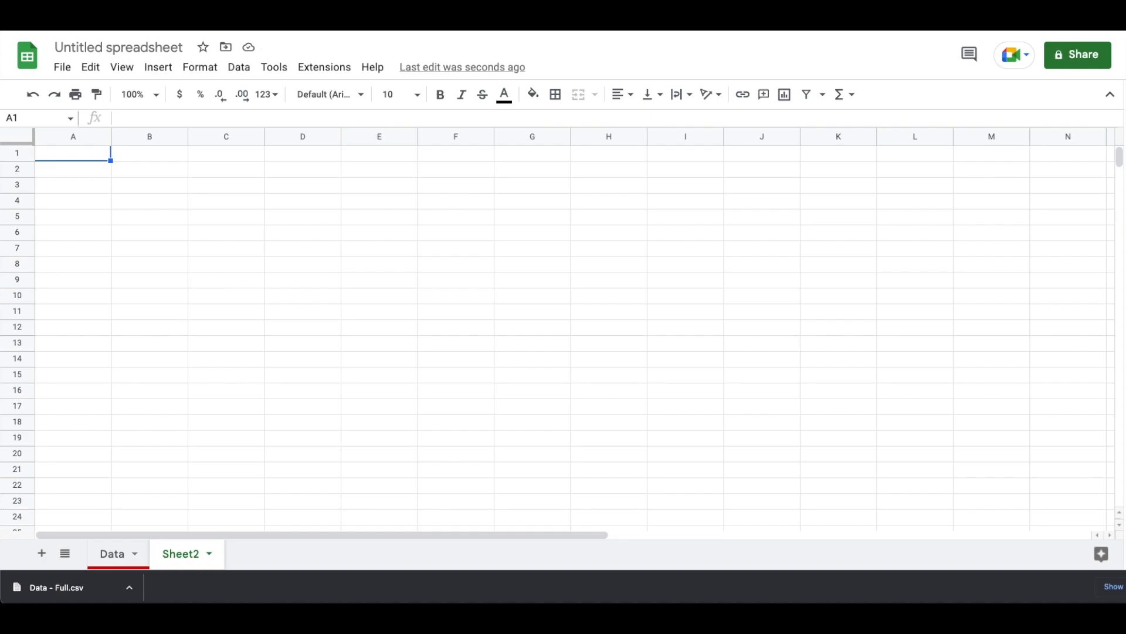
pyautogui.click(208, 554)
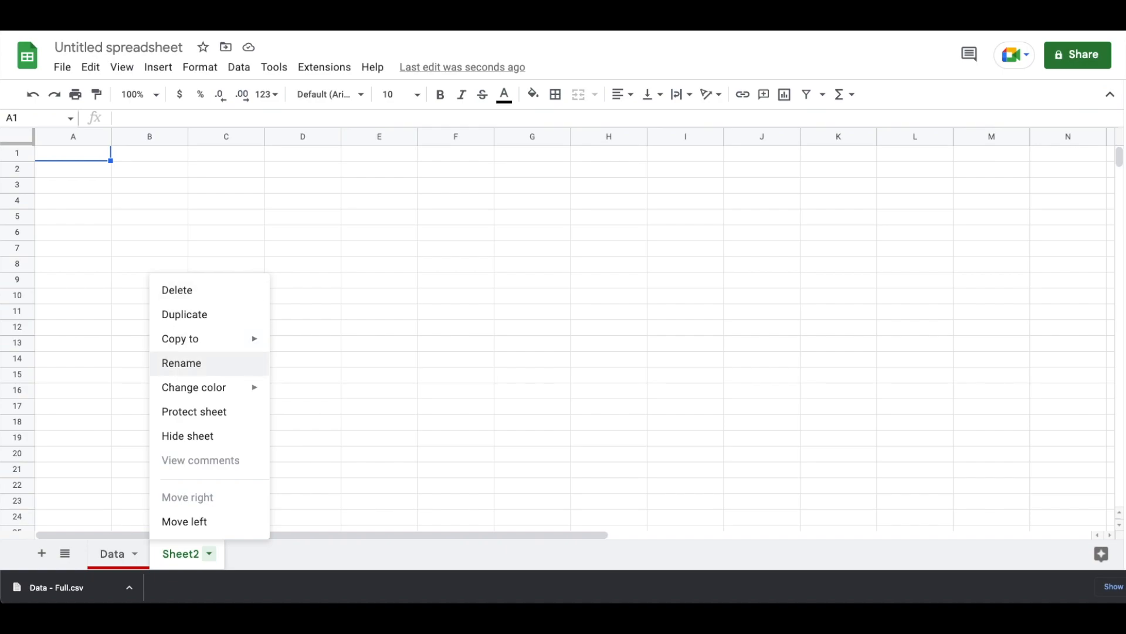
pyautogui.click(181, 363)
pyautogui.write('Data Explor')
pyautogui.press('BackSpace')
pyautogui.press('BackSpace')
pyautogui.press('BackSpace')
pyautogui.press('BackSpace')
pyautogui.press('BackSpace')
pyautogui.press('BackSpace')
pyautogui.write('Scope')
pyautogui.press('Return')
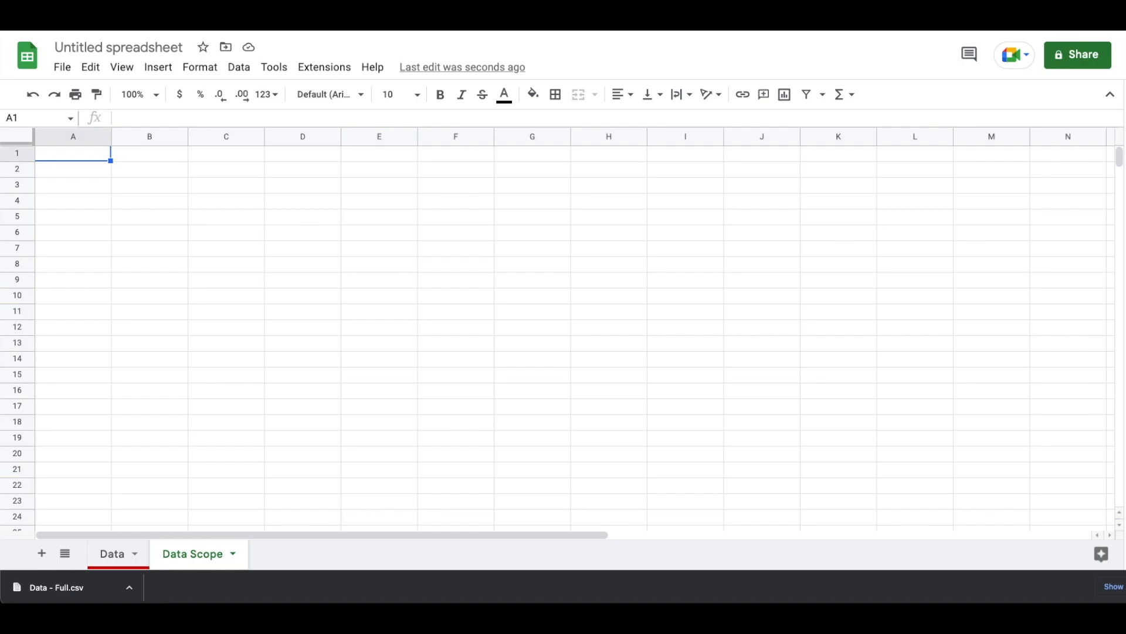
# Enter the labels Start Date in A1 and End Date in A2 of the Data Scope sheet.
pyautogui.click(112, 554)
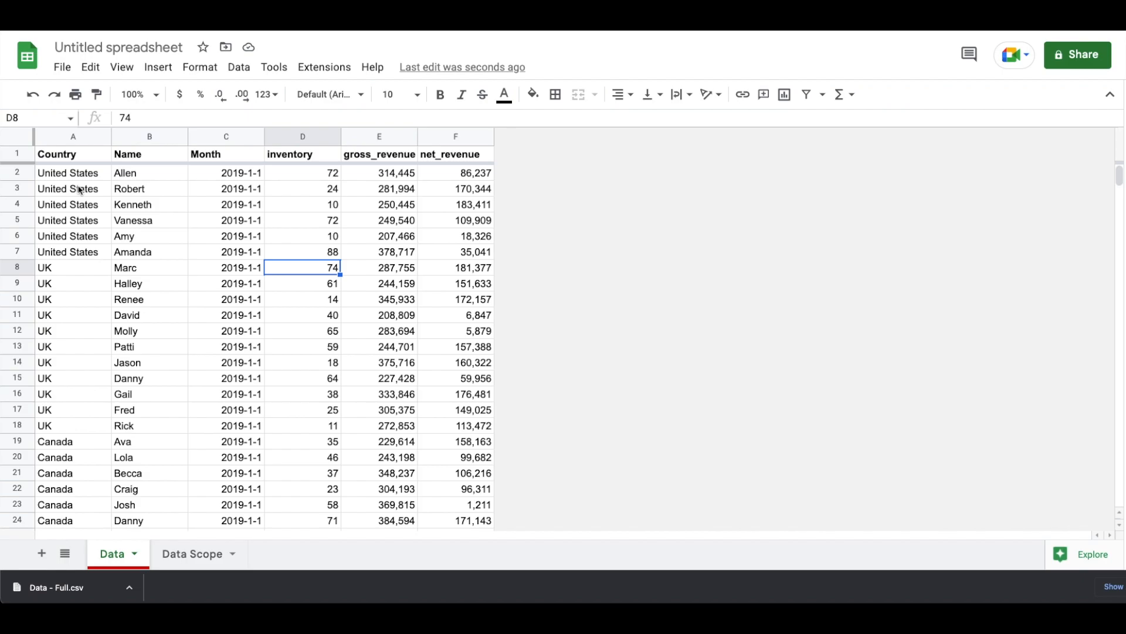
pyautogui.hotkey('alt', 'Down')
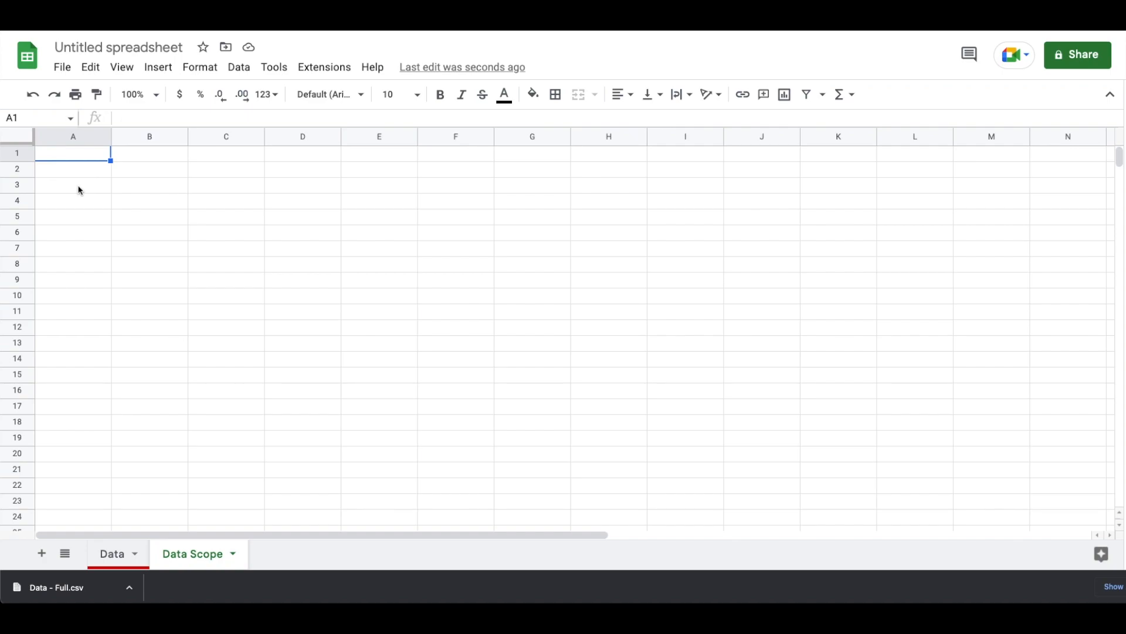
pyautogui.write('Start ')
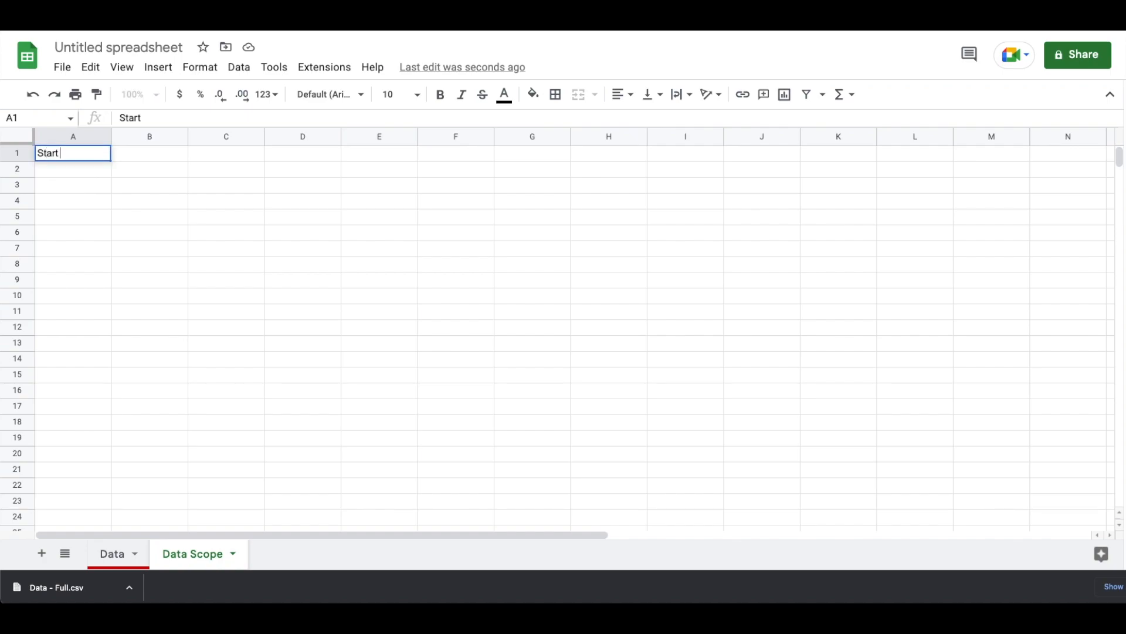
pyautogui.write('Date')
pyautogui.press('Return')
pyautogui.write('E')
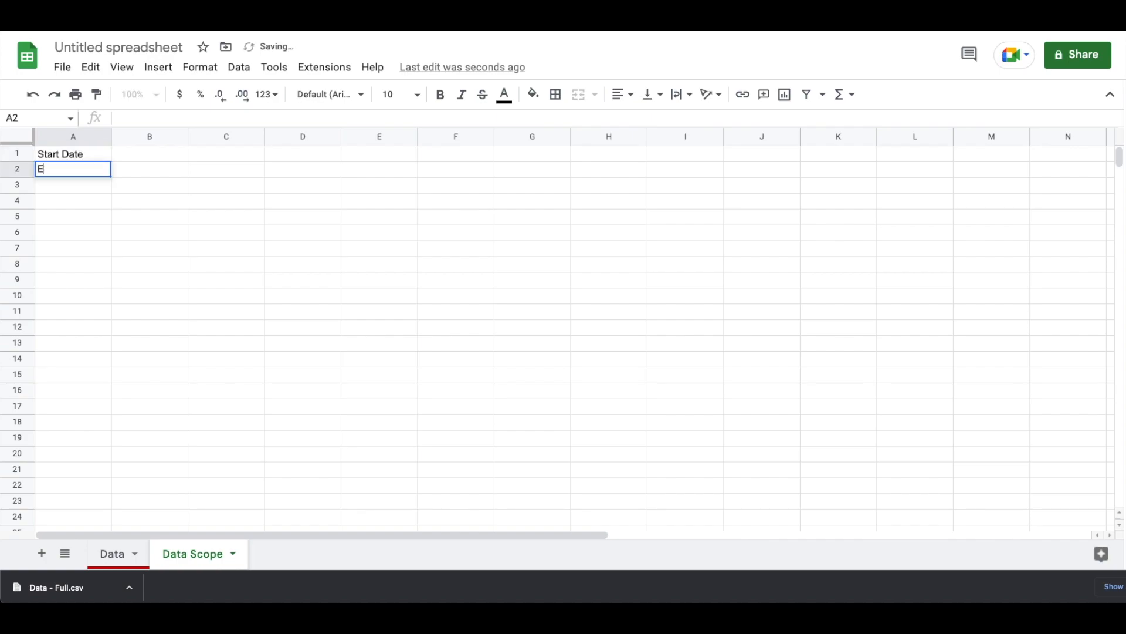
pyautogui.write('nd Date')
pyautogui.press('Return')
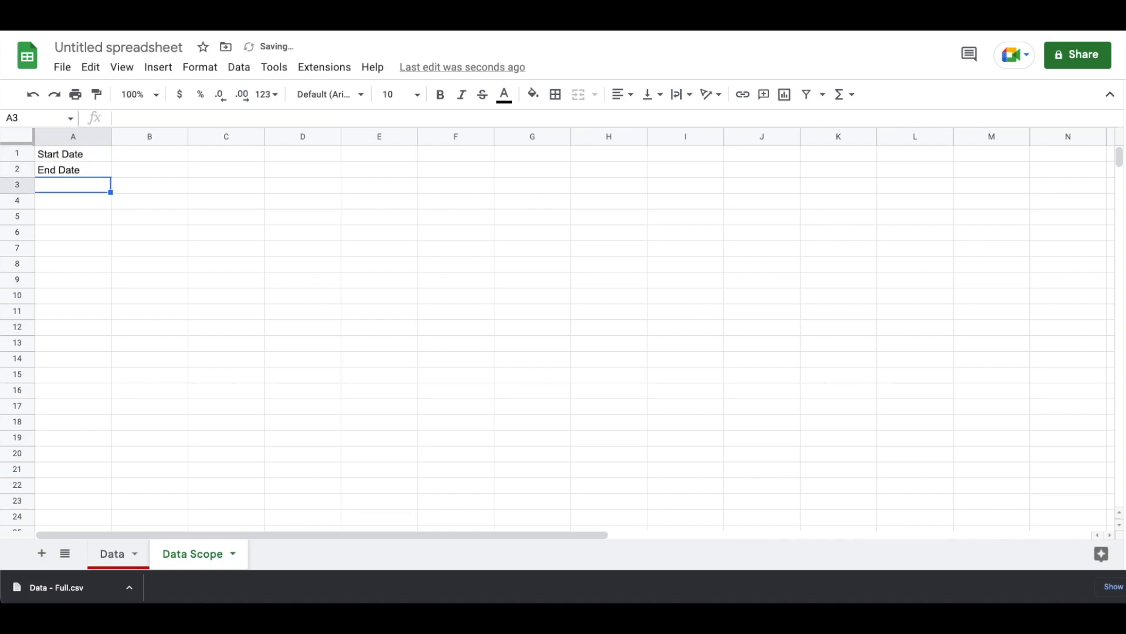
# Enter =MIN(Data!C:C) in B1 to get the start date from the Month column of the Data sheet.
pyautogui.press('Right')
pyautogui.press('Up')
pyautogui.press('Up')
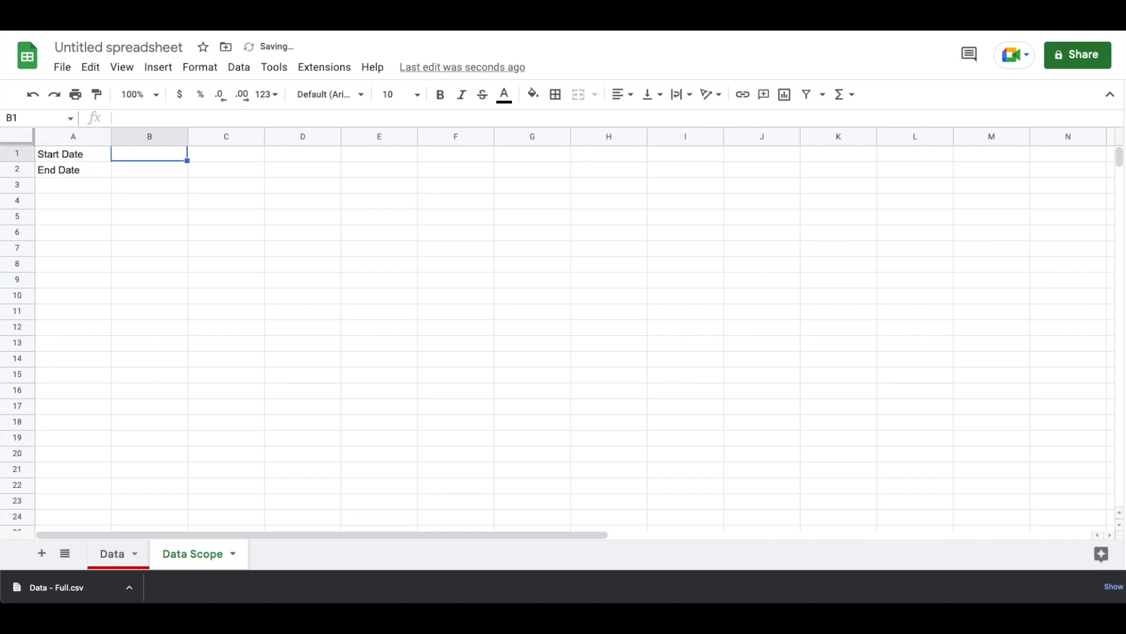
pyautogui.write('=MAX(')
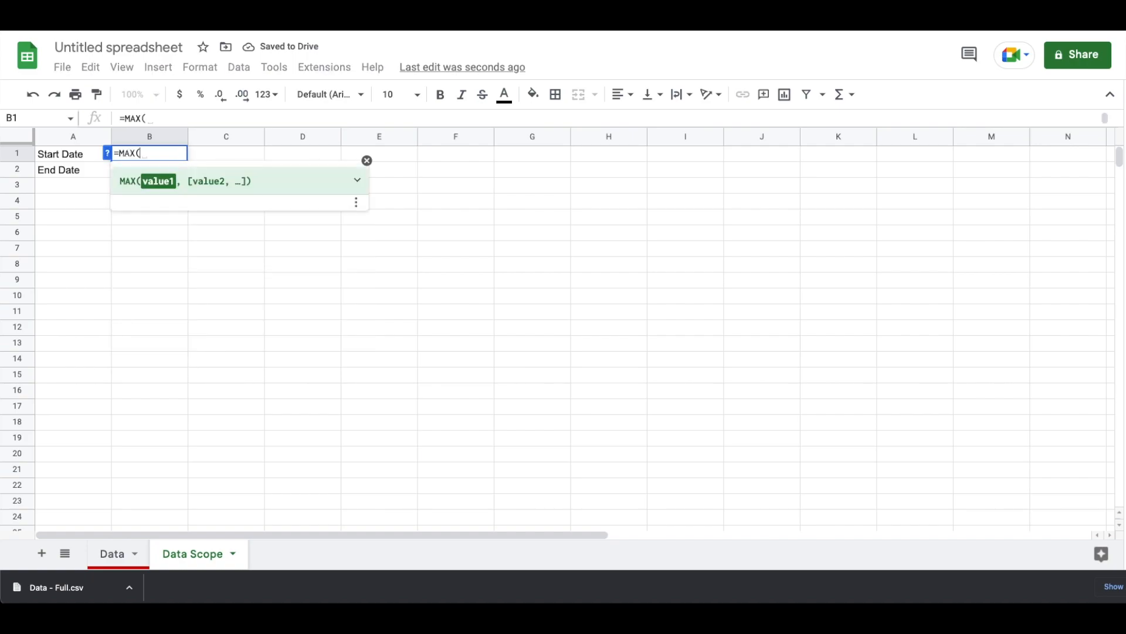
pyautogui.press('BackSpace')
pyautogui.press('BackSpace')
pyautogui.press('BackSpace')
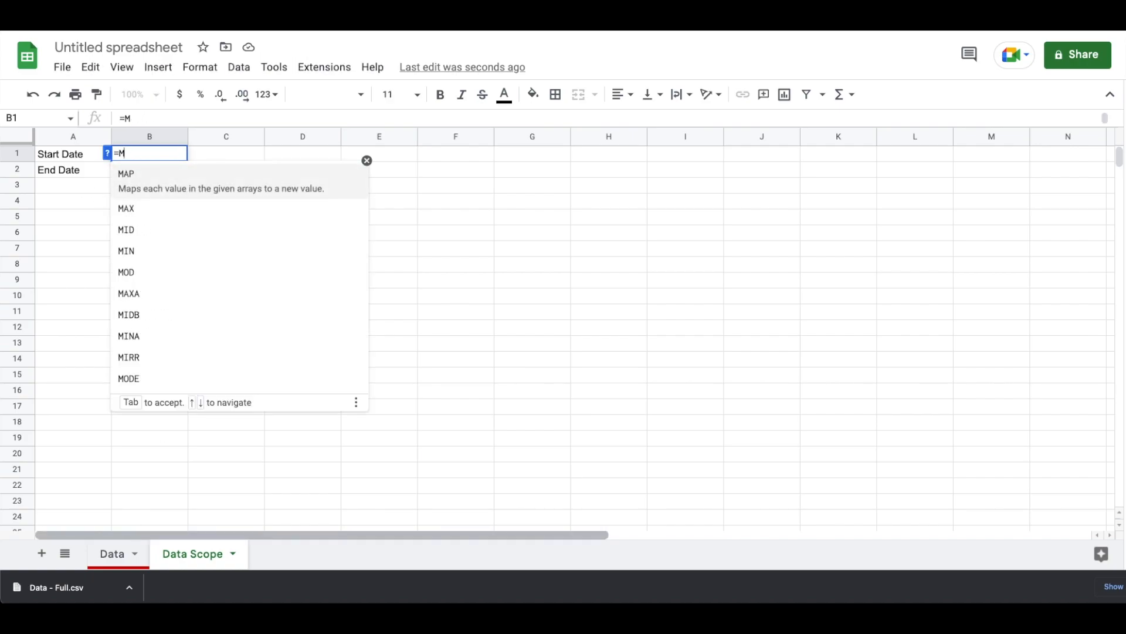
pyautogui.write('IN(')
pyautogui.click(111, 553)
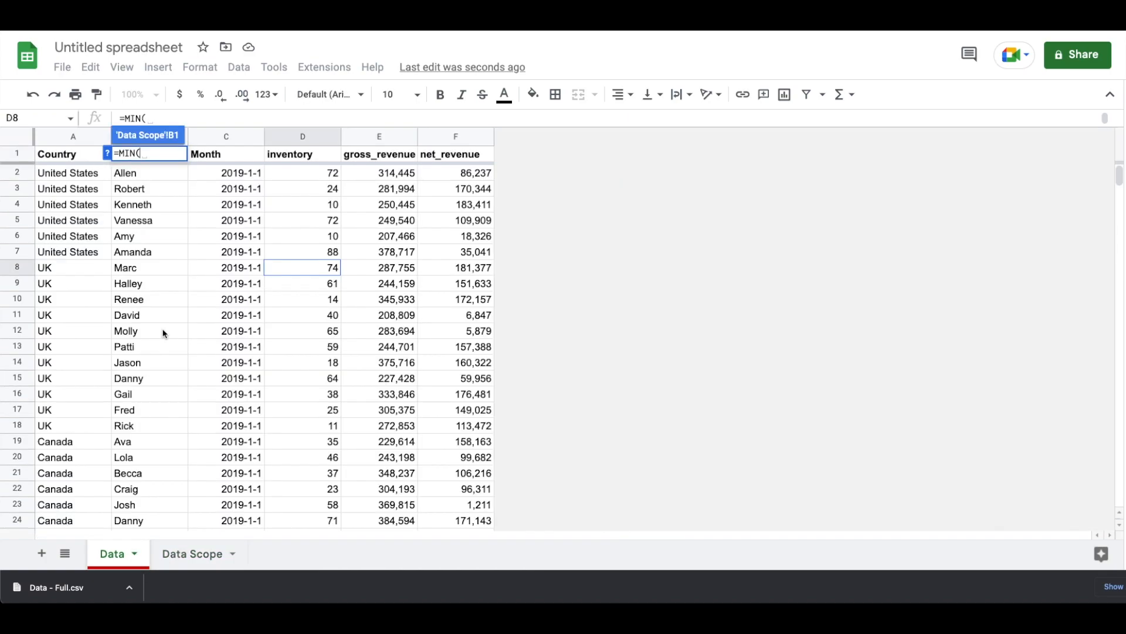
pyautogui.click(234, 135)
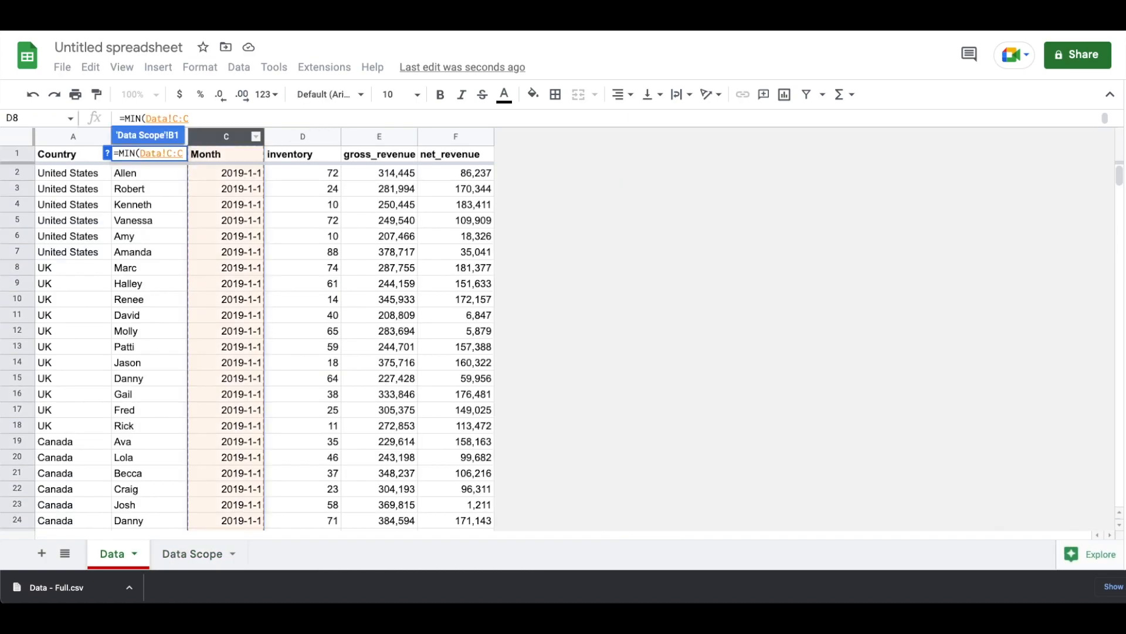
pyautogui.press('Return')
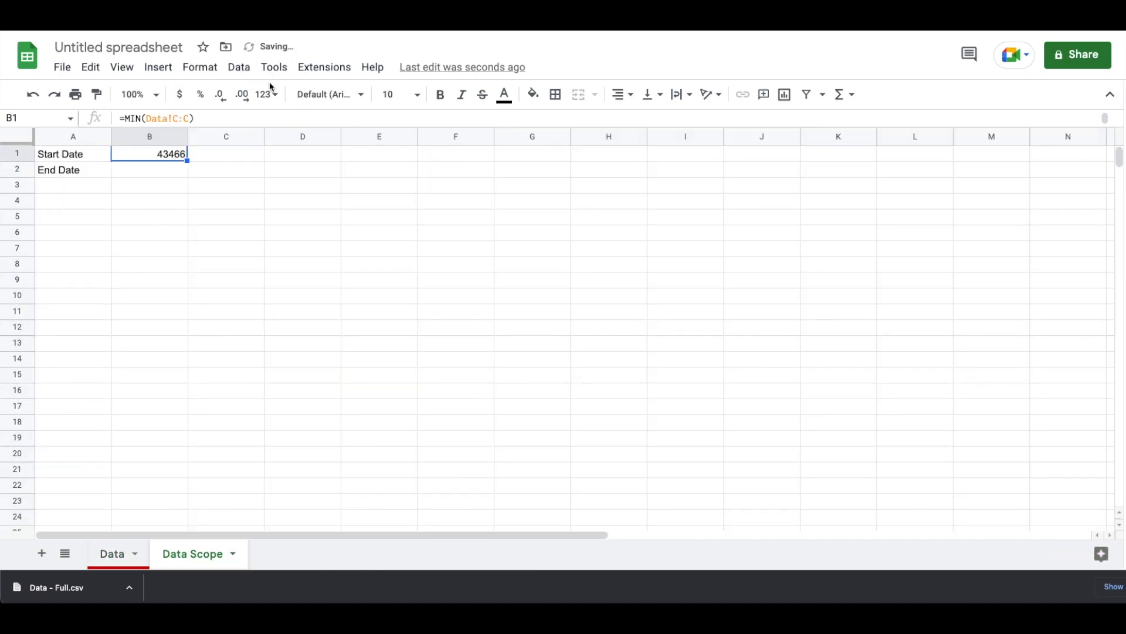
# Format all of column B in the Data Scope sheet as Date.
pyautogui.click(150, 136)
pyautogui.click(268, 94)
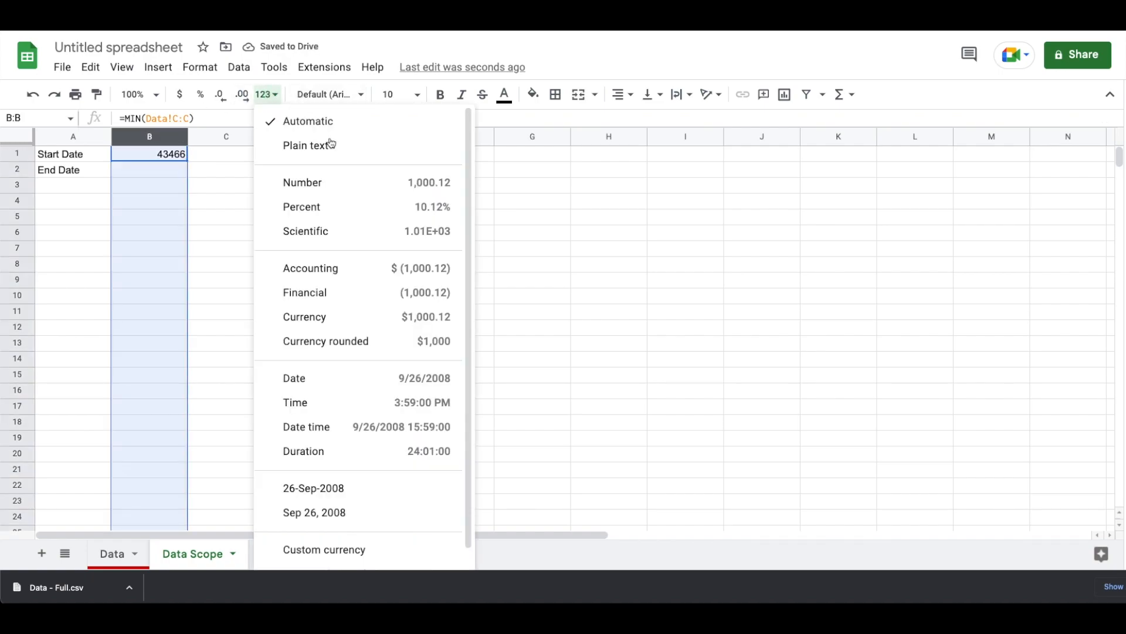
pyautogui.click(307, 376)
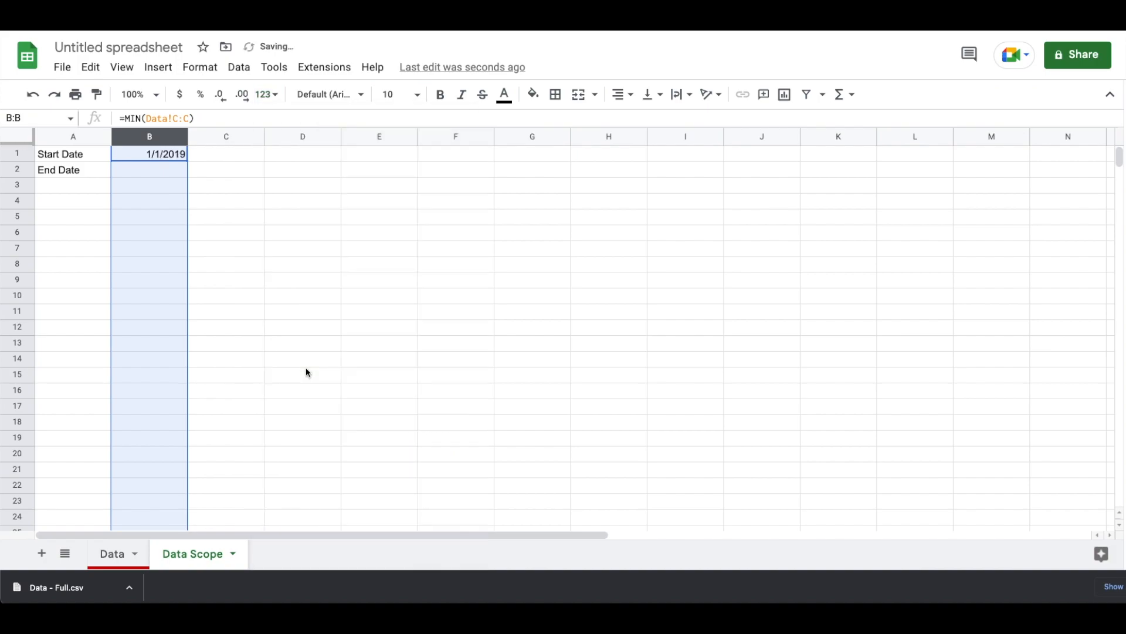
# Enter =MAX(Data!C:C) in B2 to get the end date from the Month column of the Data sheet.
pyautogui.click(154, 174)
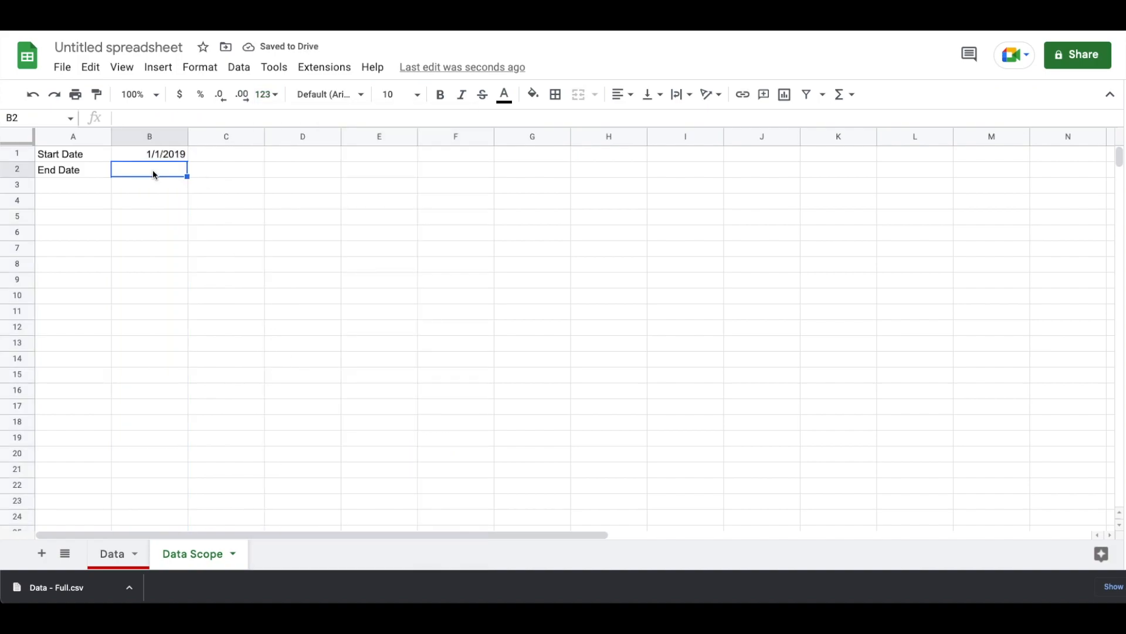
pyautogui.write('=MAX(')
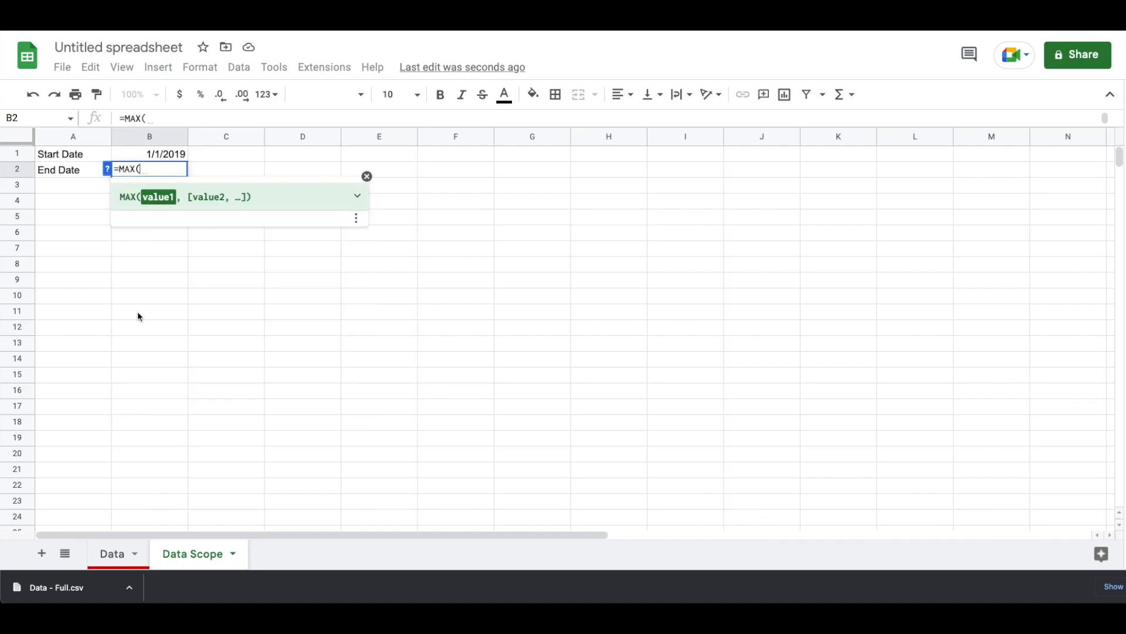
pyautogui.click(115, 555)
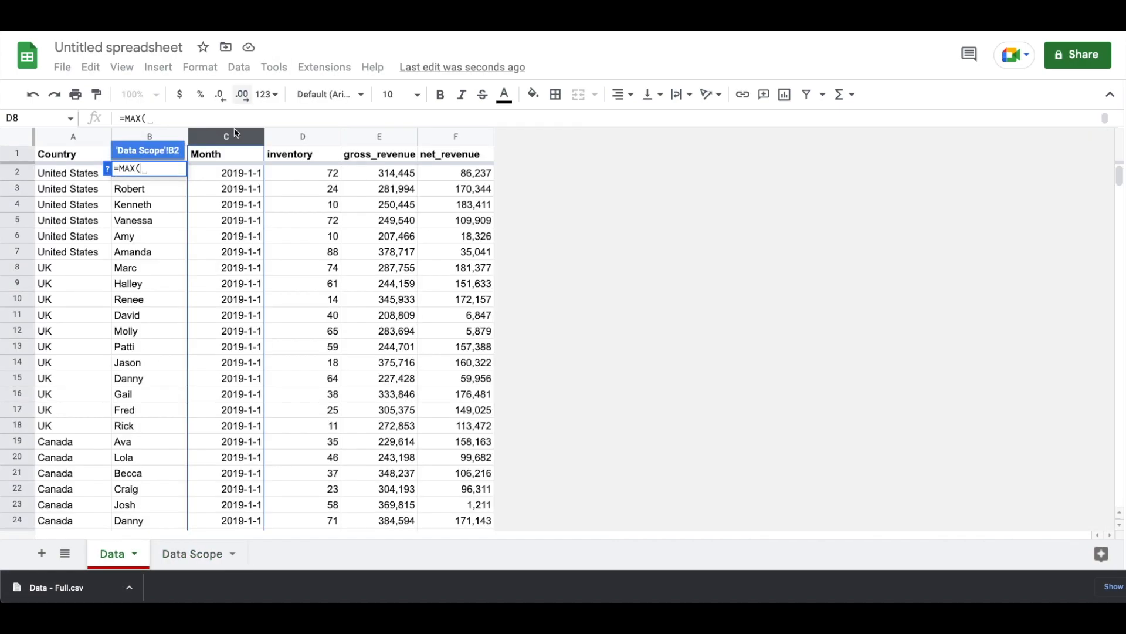
pyautogui.click(229, 135)
pyautogui.press('Return')
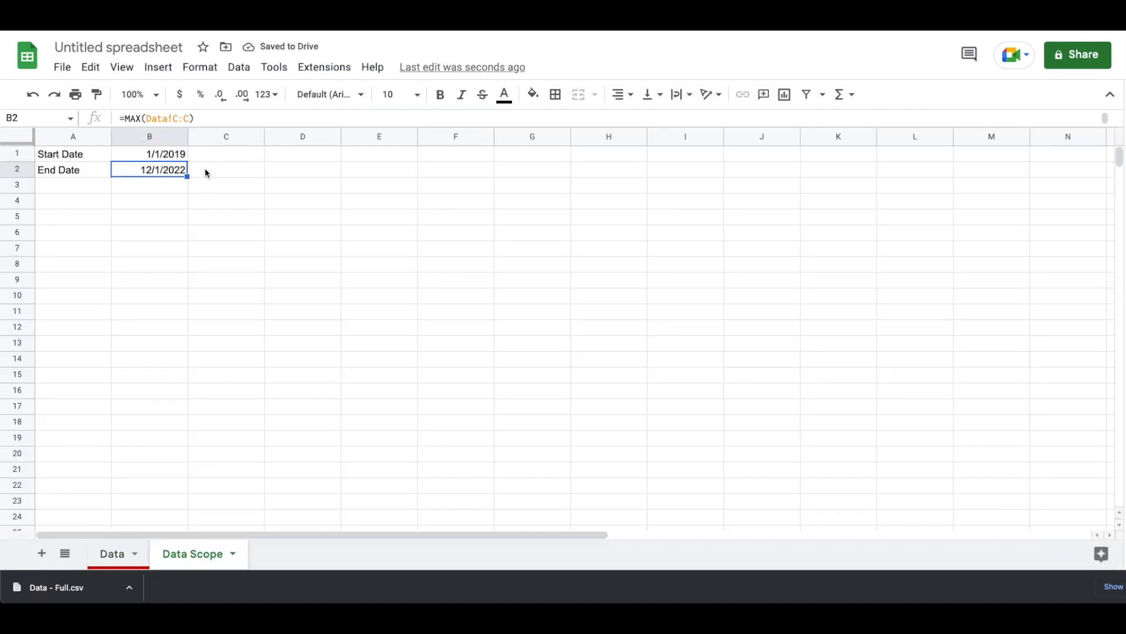
# Resize column C of the Data Scope sheet to a width of 5 pixels.
pyautogui.click(214, 136)
pyautogui.rightClick(214, 136)
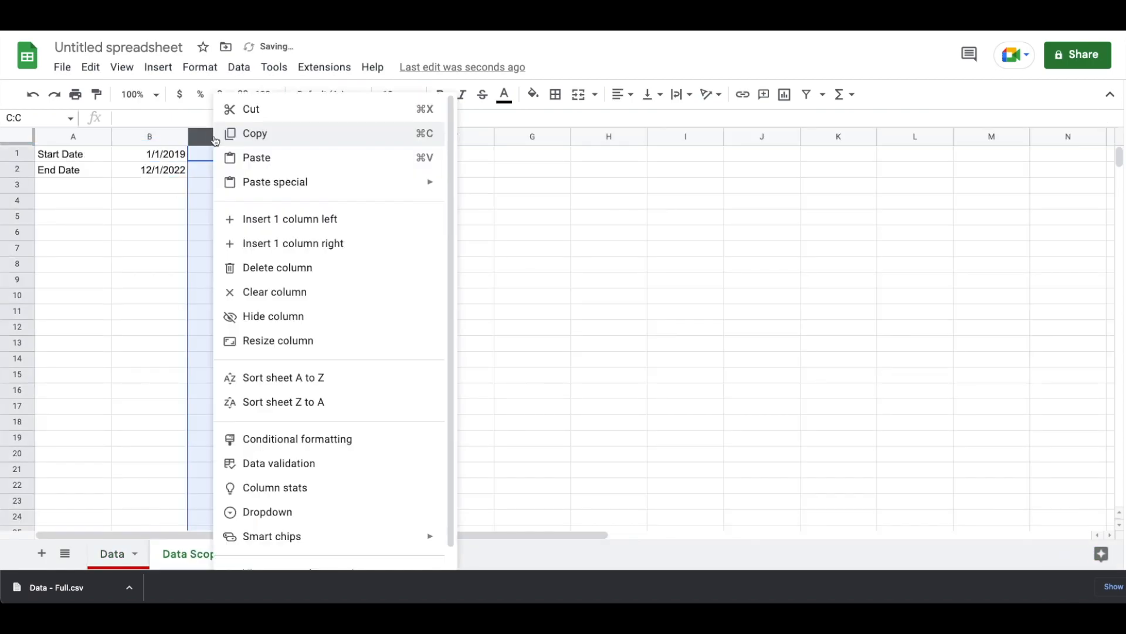
pyautogui.click(273, 338)
pyautogui.write('5')
pyautogui.press('Return')
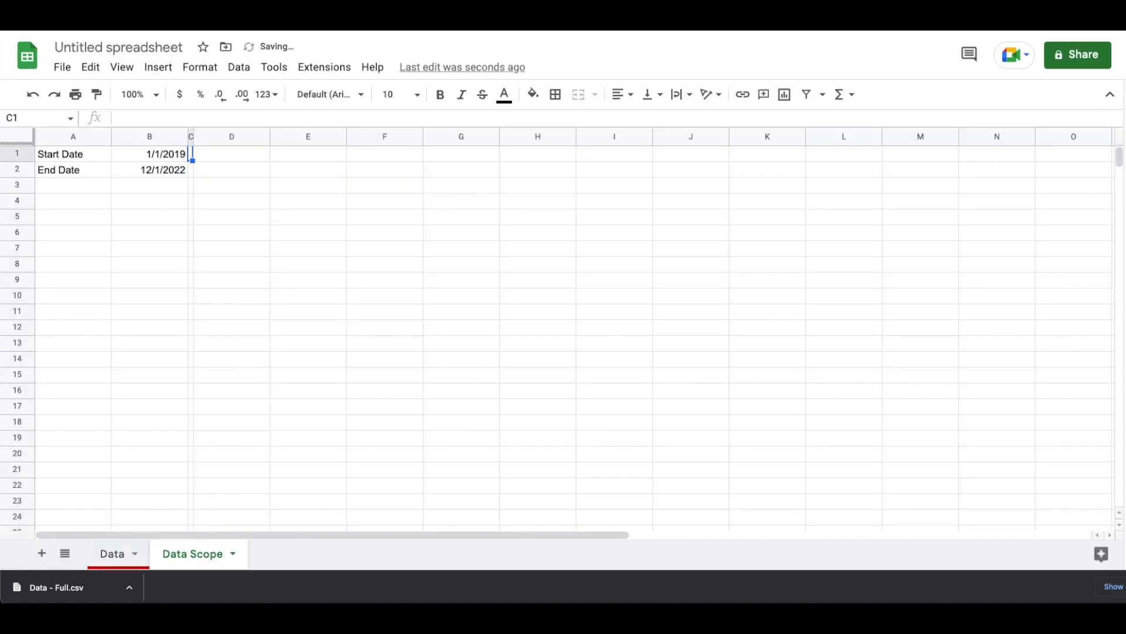
pyautogui.press('Left')
pyautogui.press('Left')
pyautogui.press('Right')
pyautogui.press('Left')
pyautogui.press('Right')
pyautogui.press('Left')
pyautogui.press('Down')
pyautogui.press('Right')
pyautogui.press('Left')
pyautogui.press('Right')
pyautogui.press('Left')
pyautogui.press('Right')
pyautogui.press('Left')
pyautogui.press('Right')
pyautogui.press('Left')
pyautogui.press('Up')
pyautogui.press('Down')
pyautogui.press('Right')
pyautogui.press('Up')
# Go to the last cell of row 1 in the Data Scope sheet.
pyautogui.hotkey('ctrl', 'Right')
pyautogui.hotkey('ctrl', 'Left')
pyautogui.hotkey('ctrl', 'Right')
pyautogui.hotkey('ctrl', 'Left')
pyautogui.hotkey('ctrl', 'Right')
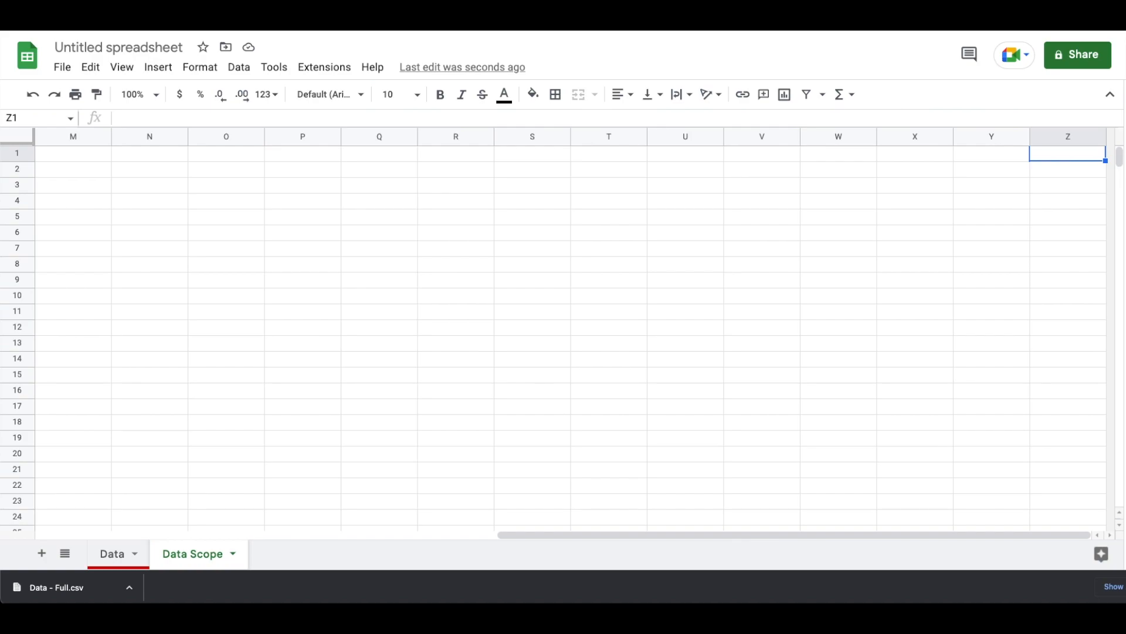
# Start a UNIQUE formula in D1 of the Data Scope sheet wrapping a QUERY over the range Data!A:F.
pyautogui.hotkey('ctrl', 'Left')
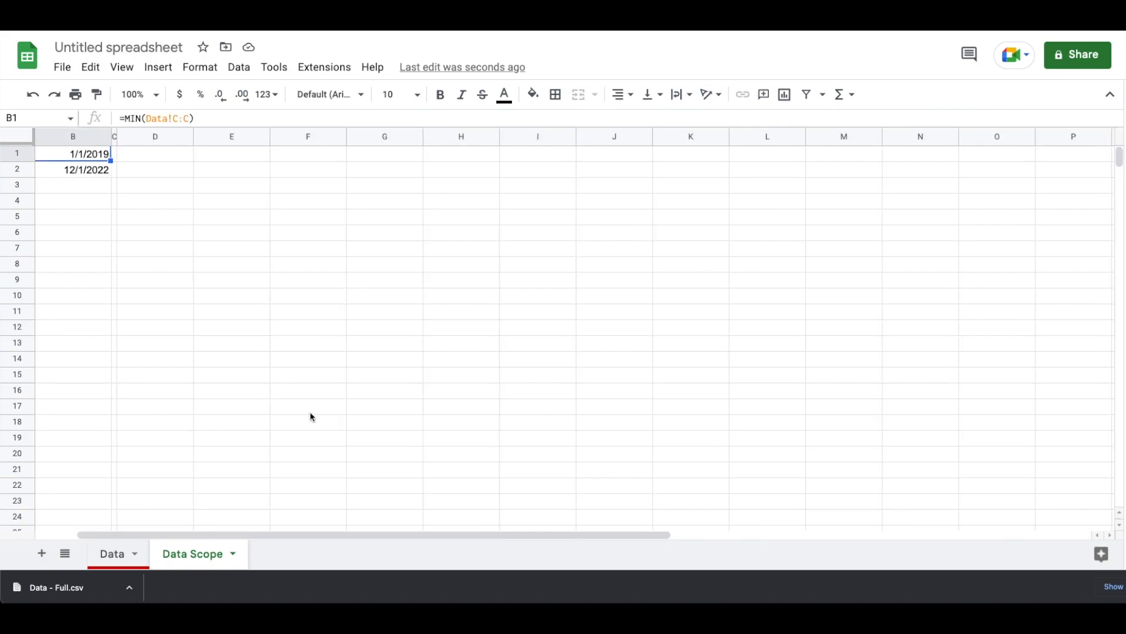
pyautogui.hscroll(-2, 375, 253)
pyautogui.click(235, 160)
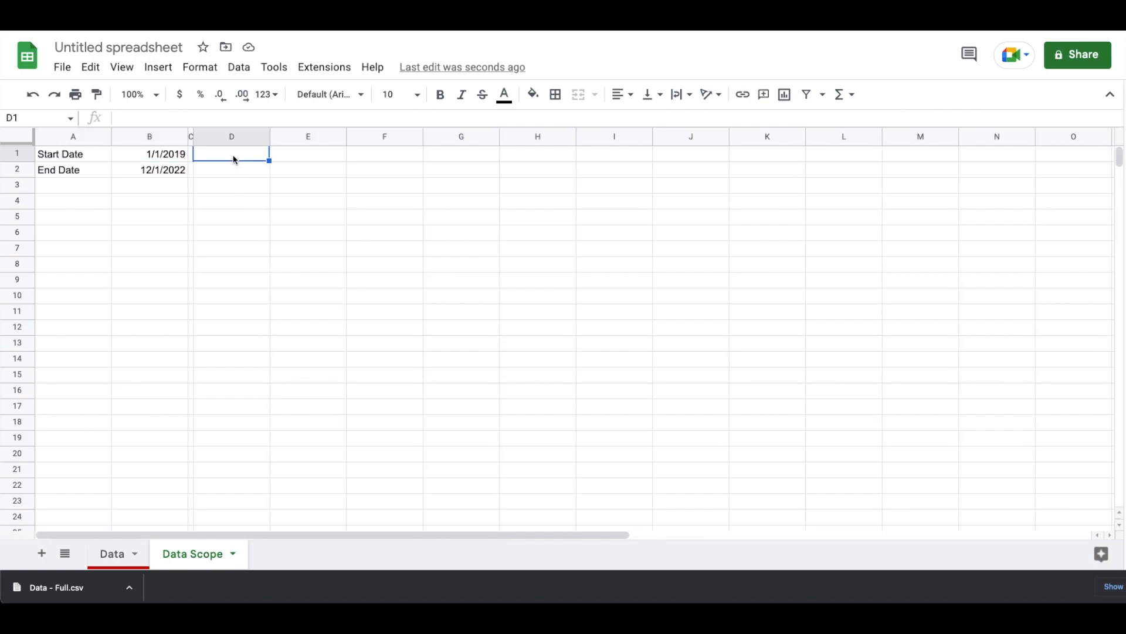
pyautogui.write('=uni')
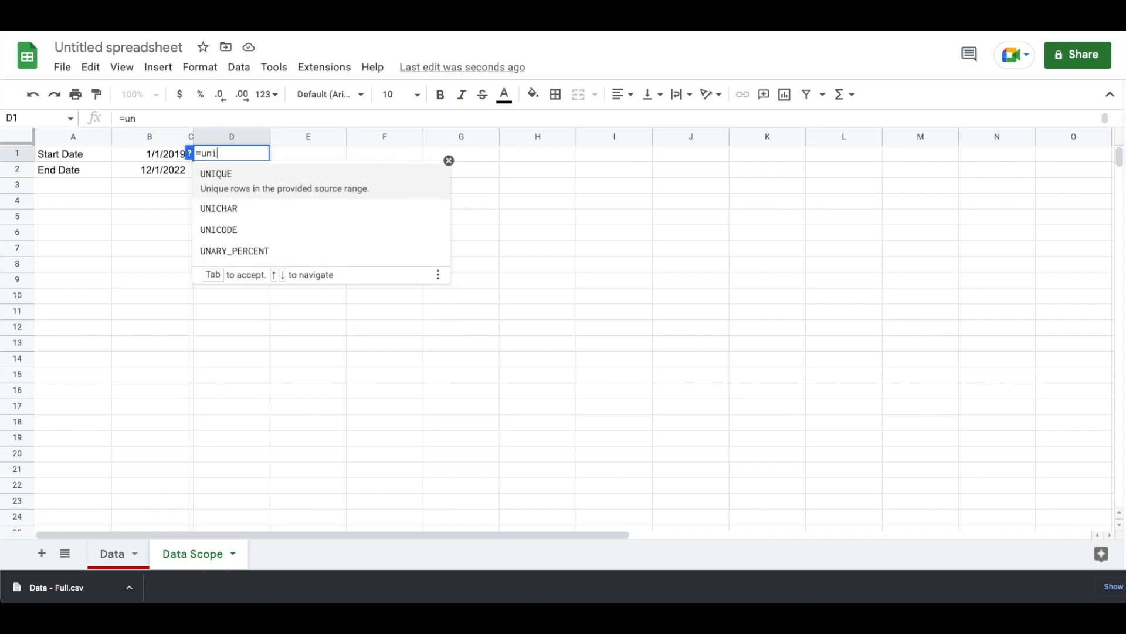
pyautogui.press('Tab')
pyautogui.hotkey('alt', 'Return')
pyautogui.write('quer')
pyautogui.press('Tab')
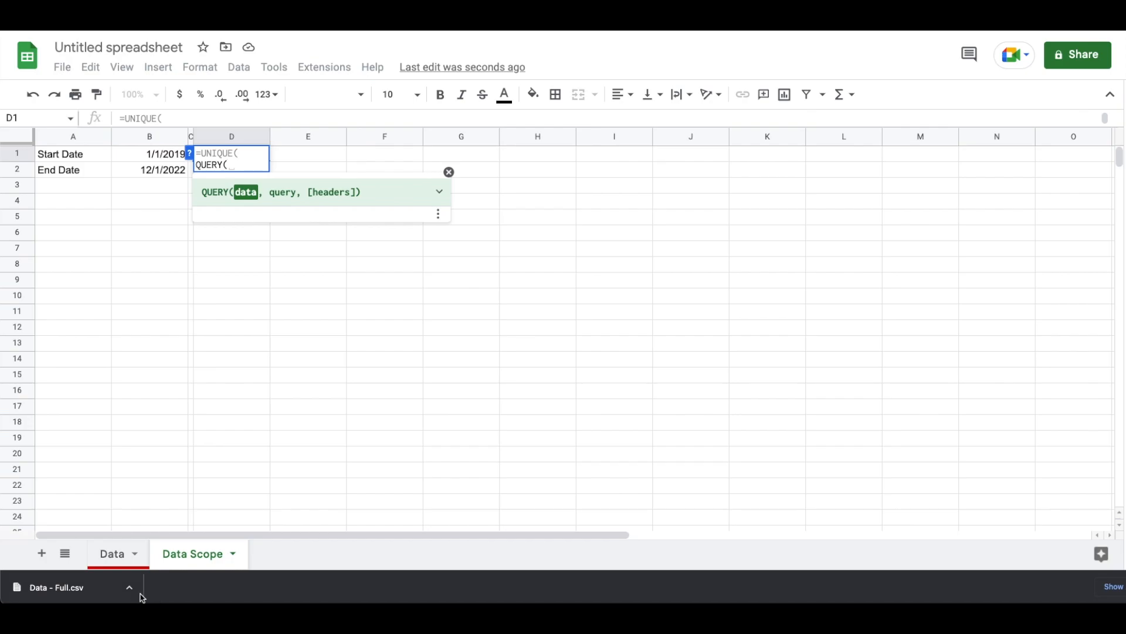
pyautogui.click(115, 558)
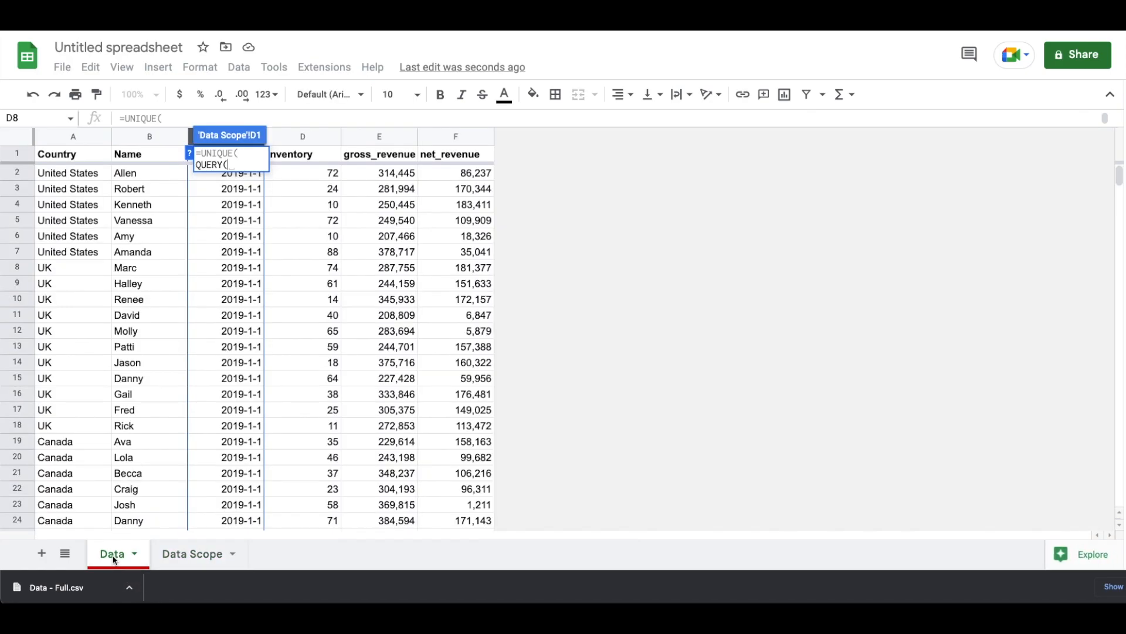
pyautogui.click(76, 138)
pyautogui.moveTo(77, 139); pyautogui.dragTo(455, 136)
pyautogui.write(',"')
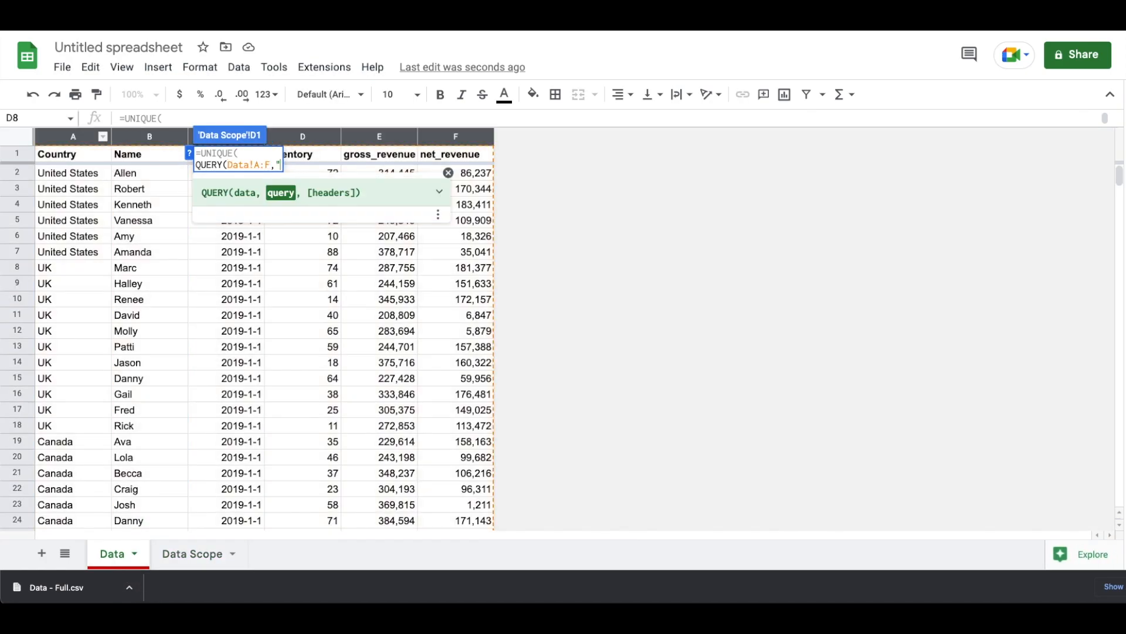
# Complete the D1 query with SELECT A WHERE A is not null ORDER BY A, with 1 header row.
pyautogui.hotkey('ctrl', 'Return')
pyautogui.hotkey('ctrl', 'Return')
pyautogui.write('S')
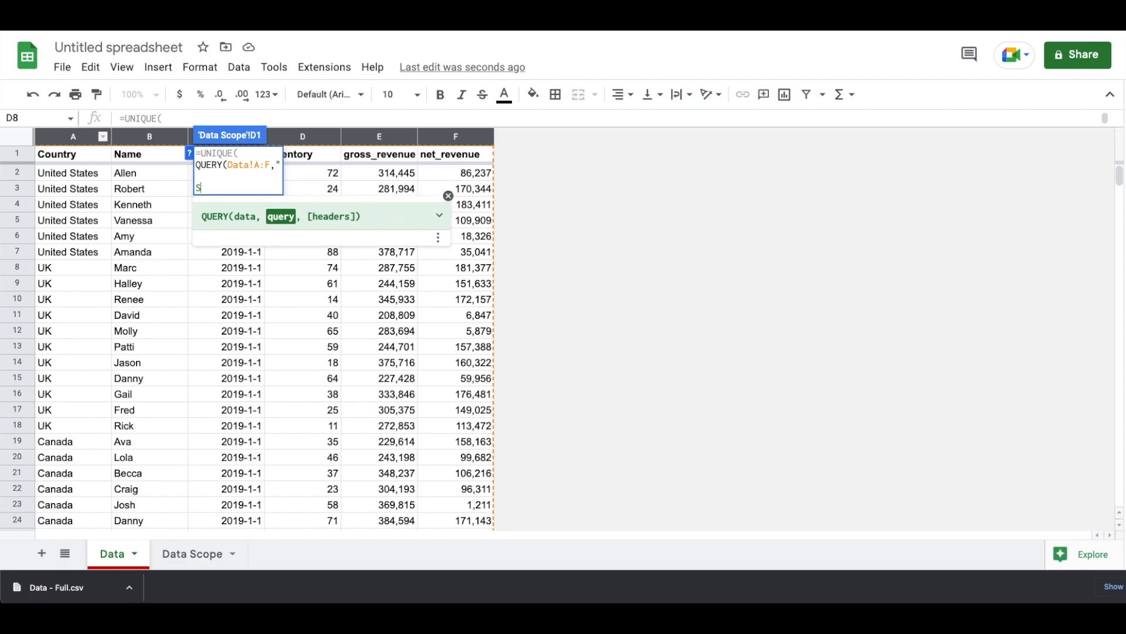
pyautogui.write('ELECT A')
pyautogui.hotkey('ctrl', 'Return')
pyautogui.write('WHERE A is ')
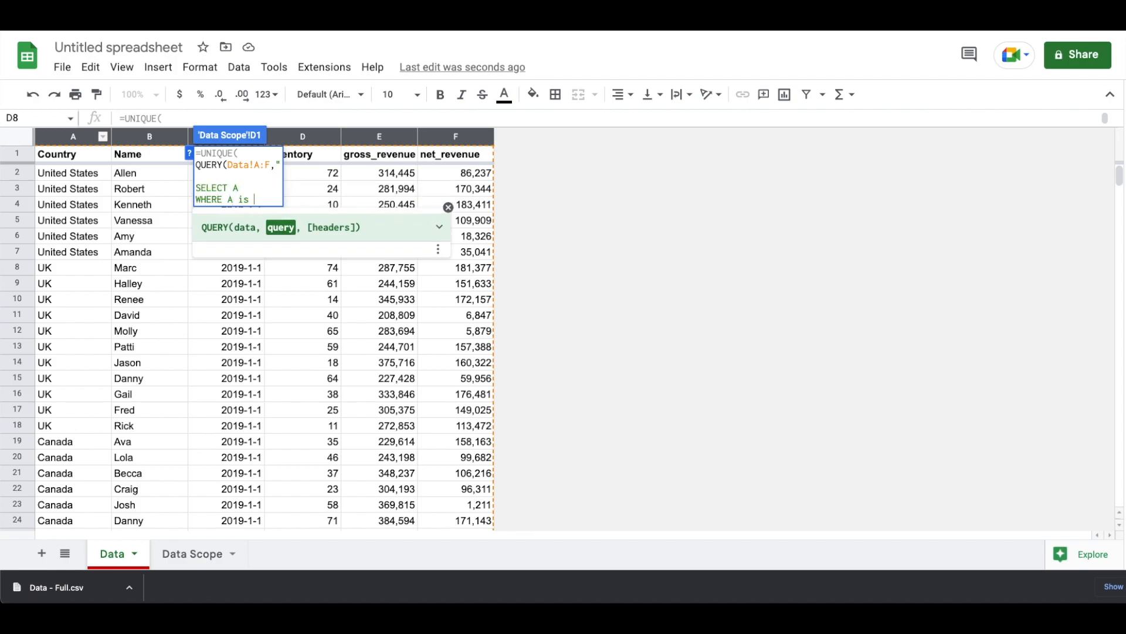
pyautogui.write('not null')
pyautogui.hotkey('ctrl', 'Return')
pyautogui.write('ORDER BY A')
pyautogui.hotkey('ctrl', 'Return')
pyautogui.hotkey('ctrl', 'Return')
pyautogui.write('",1))')
pyautogui.press('Return')
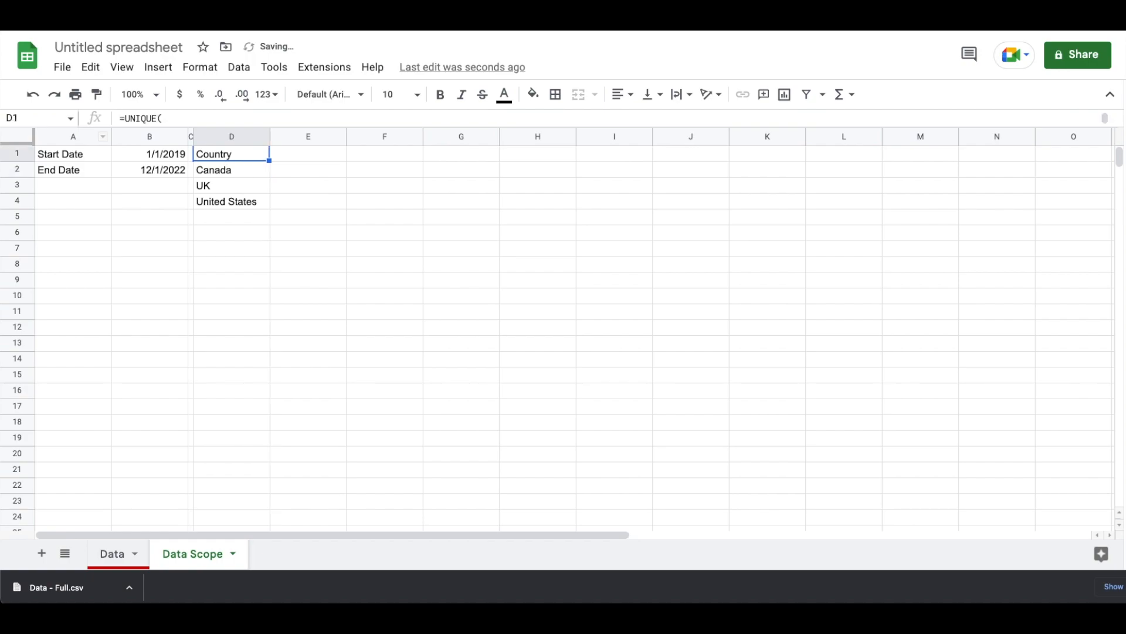
# Resize column E of the Data Scope sheet to a width of 7 pixels.
pyautogui.click(308, 155)
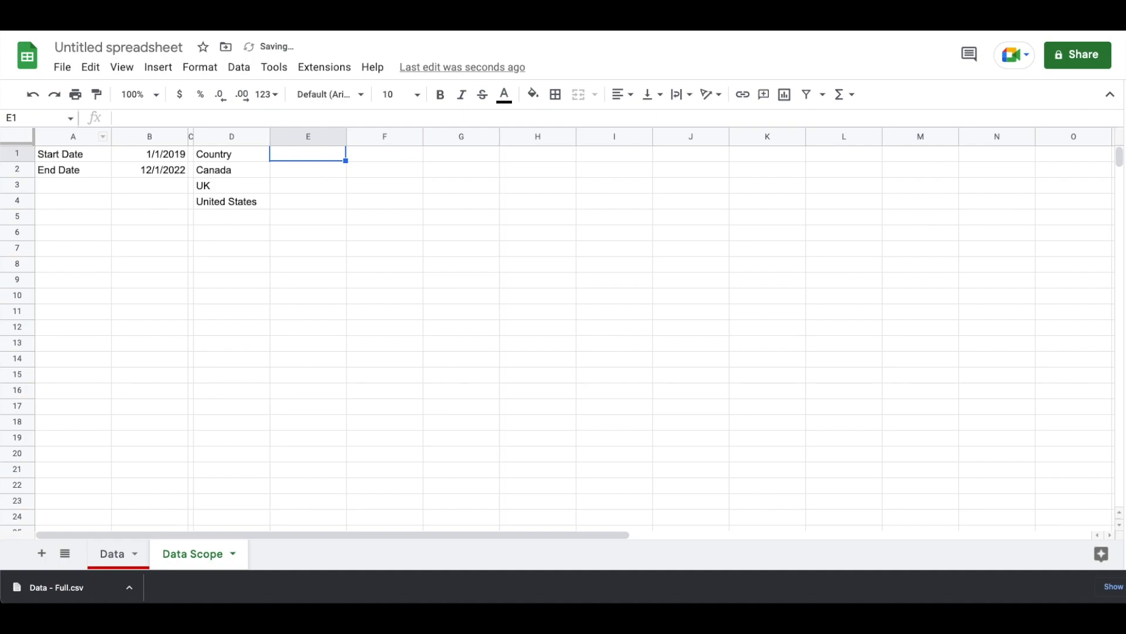
pyautogui.hotkey('shift', 'Down')
pyautogui.hotkey('shift', 'Down')
pyautogui.hotkey('shift', 'Down')
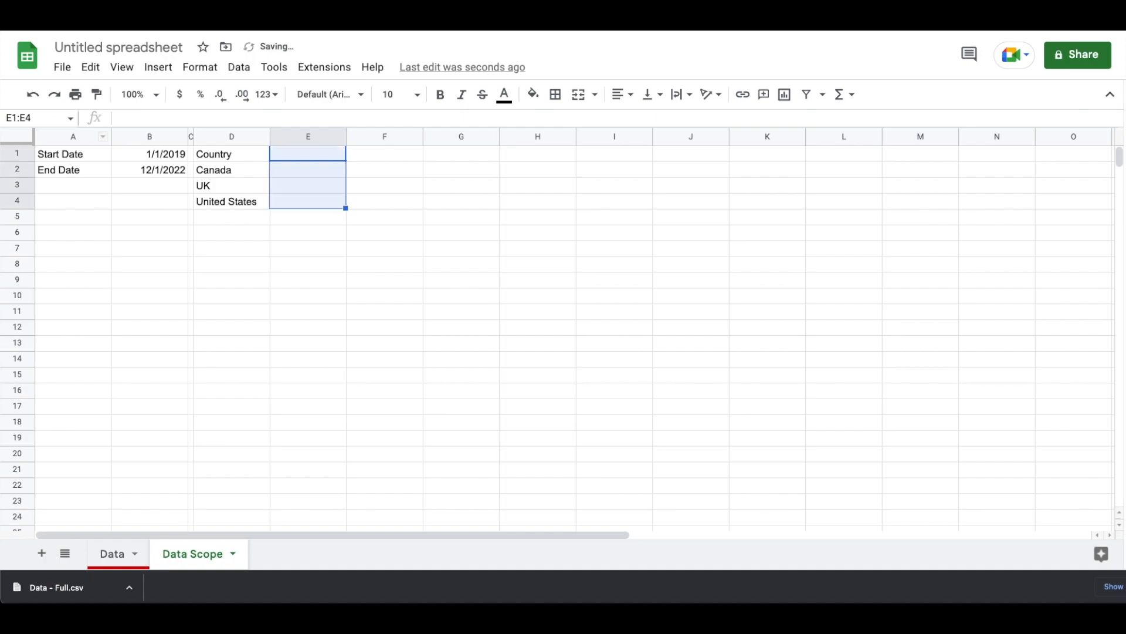
pyautogui.hotkey('ctrl', 'space')
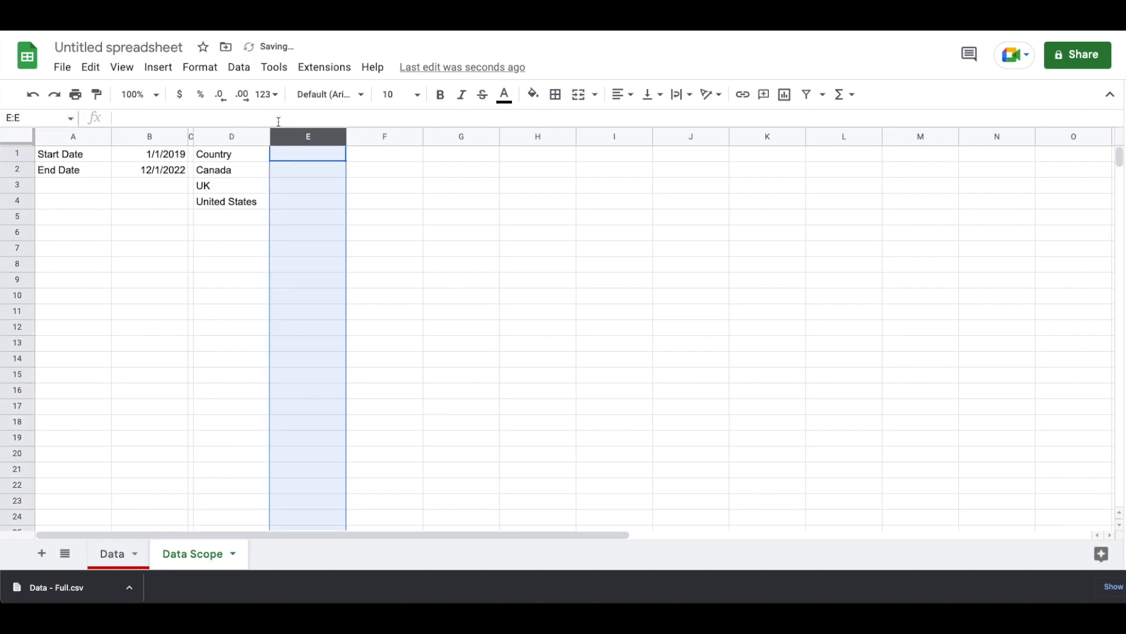
pyautogui.rightClick(295, 136)
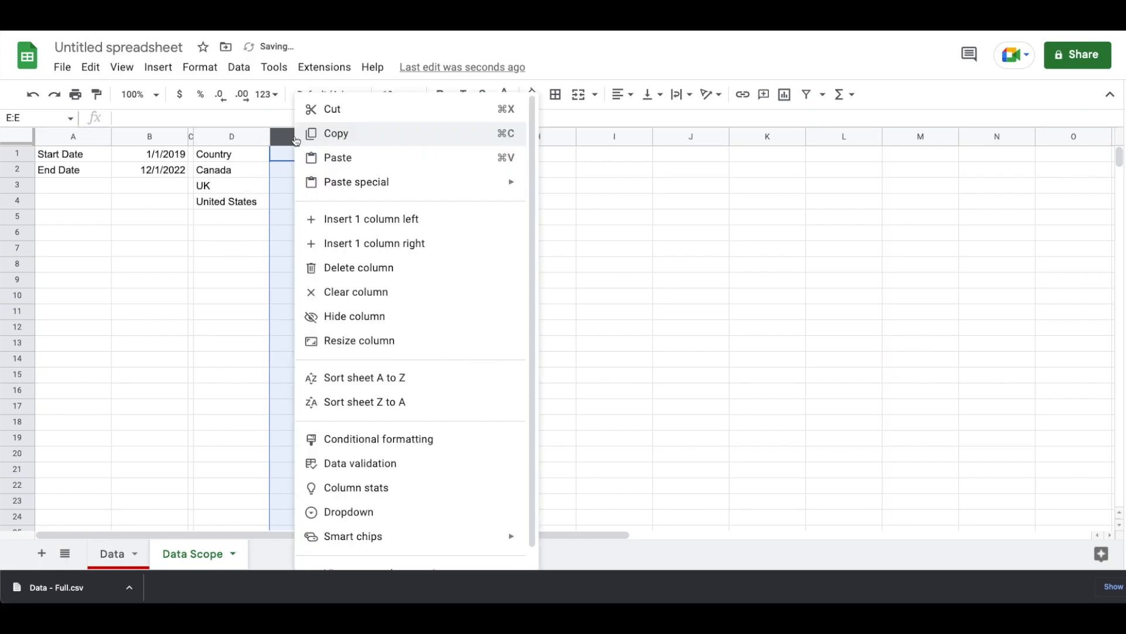
pyautogui.click(328, 340)
pyautogui.write('7')
pyautogui.press('Return')
# Copy the complete formula text from D1 and paste it into F1.
pyautogui.press('Right')
pyautogui.press('Left')
pyautogui.press('Left')
pyautogui.press('Return')
pyautogui.press('super+shift+Left')
pyautogui.press('super+shift+Up')
pyautogui.press('super+c')
pyautogui.press('Return')
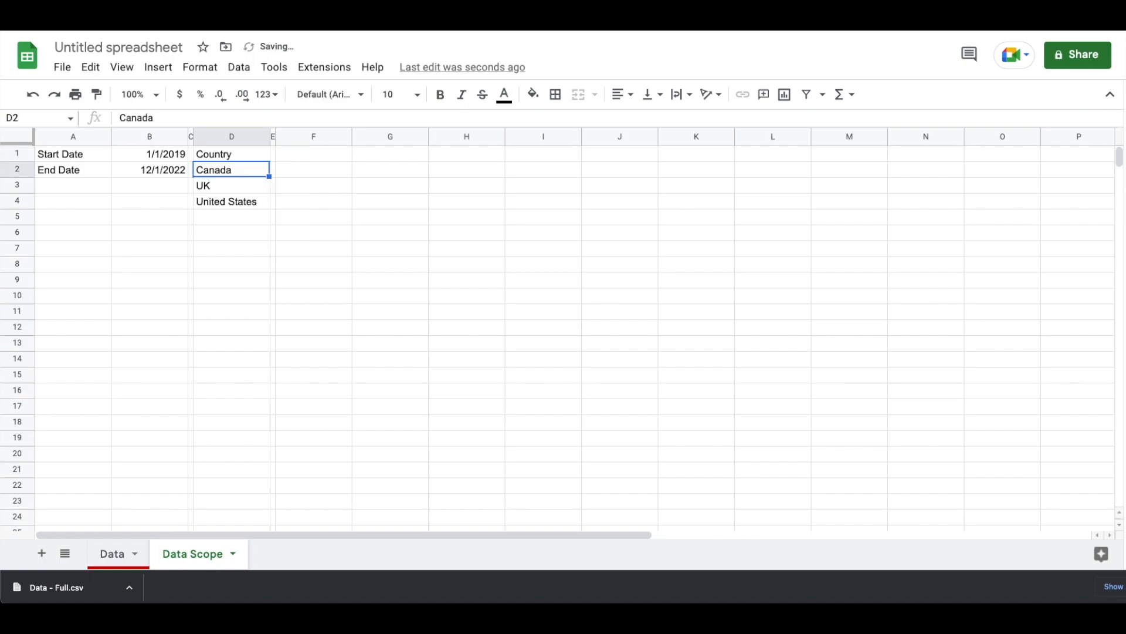
pyautogui.press('Right')
pyautogui.press('Right')
pyautogui.press('Up')
pyautogui.press('Return')
pyautogui.press('super+v')
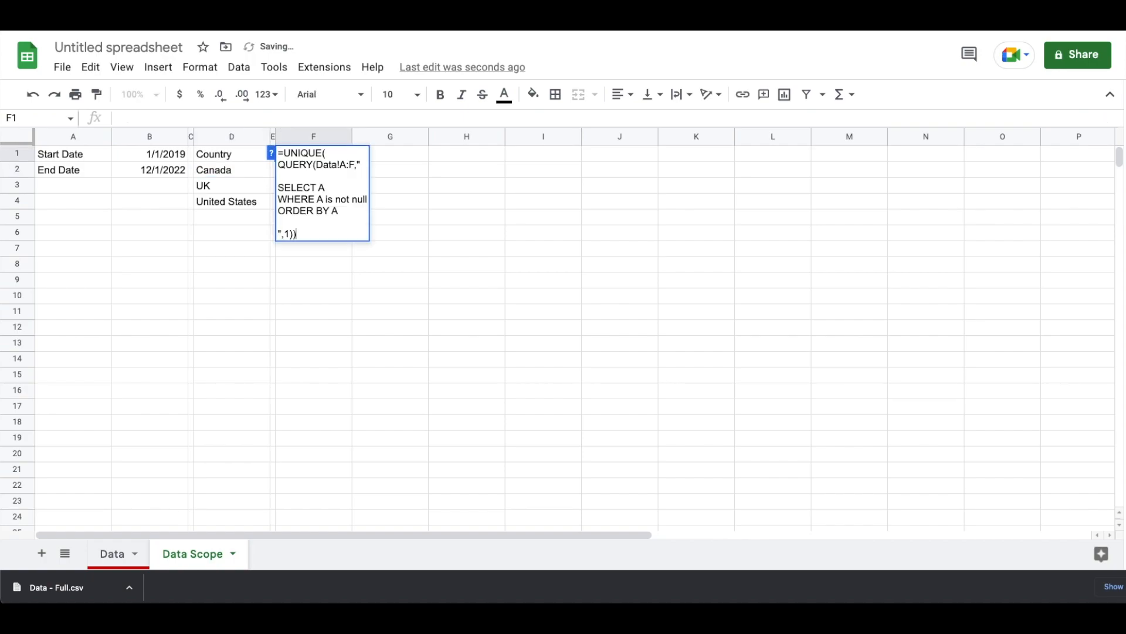
# Change the F1 query to SELECT B WHERE B is not null ORDER BY B.
pyautogui.click(329, 188)
pyautogui.press('BackSpace')
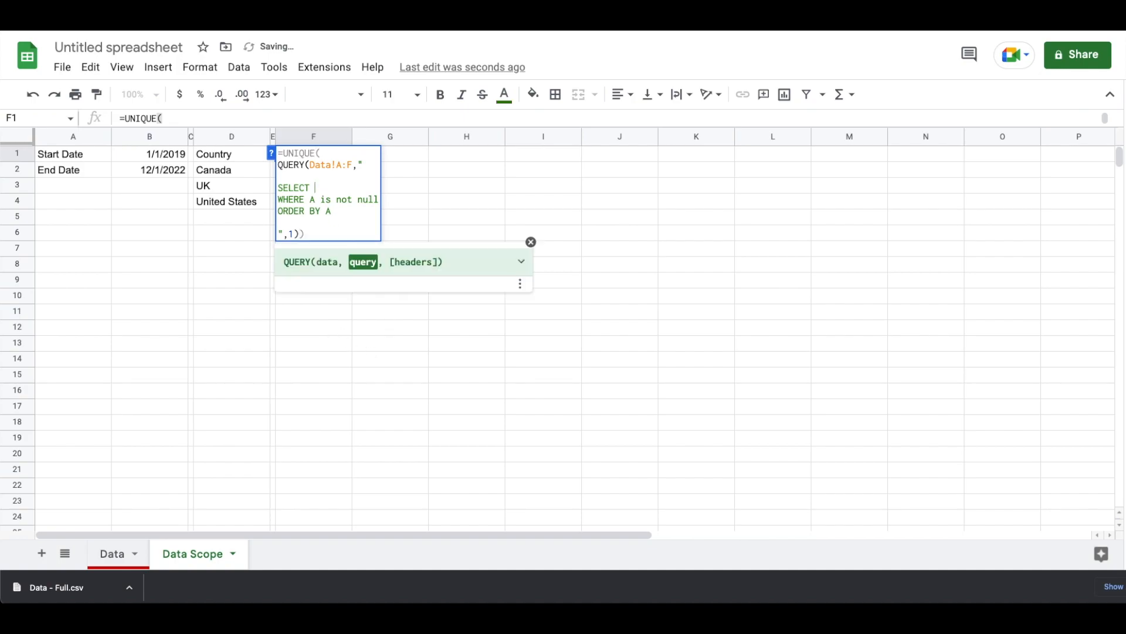
pyautogui.write('B')
pyautogui.press('Down')
pyautogui.press('BackSpace')
pyautogui.write('B')
pyautogui.press('Down')
pyautogui.press('Right')
pyautogui.press('Right')
pyautogui.press('Right')
pyautogui.press('BackSpace')
pyautogui.write('B')
pyautogui.press('Return')
# Make the Country heading in D1 and the Name heading in F1 bold.
pyautogui.press('Up')
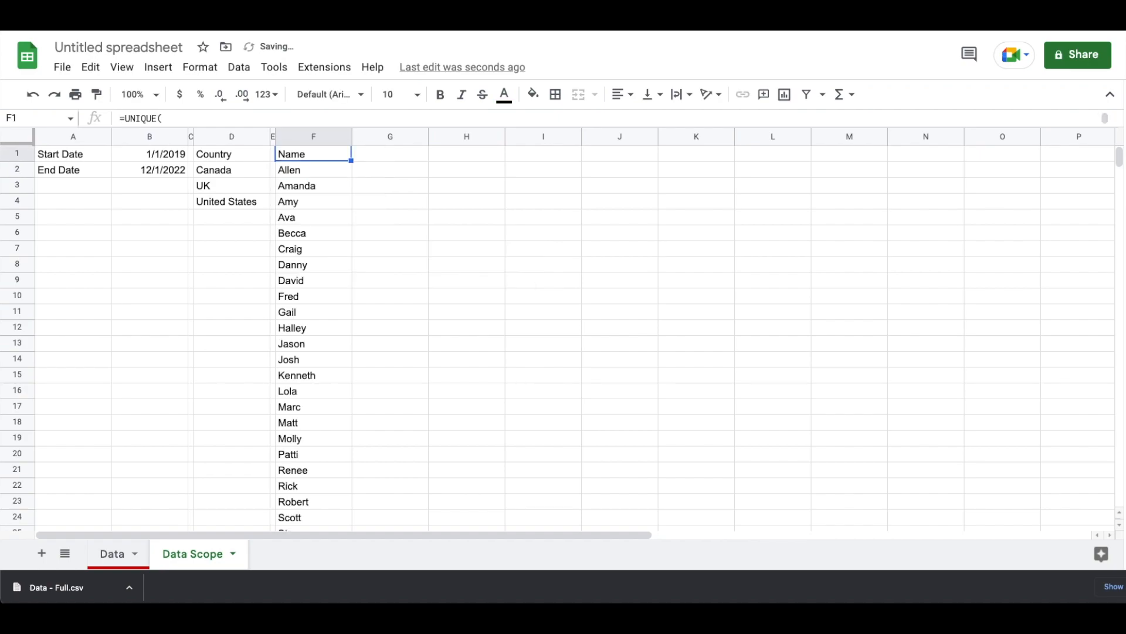
pyautogui.press('Left')
pyautogui.press('Left')
pyautogui.hotkey('ctrl', 'b')
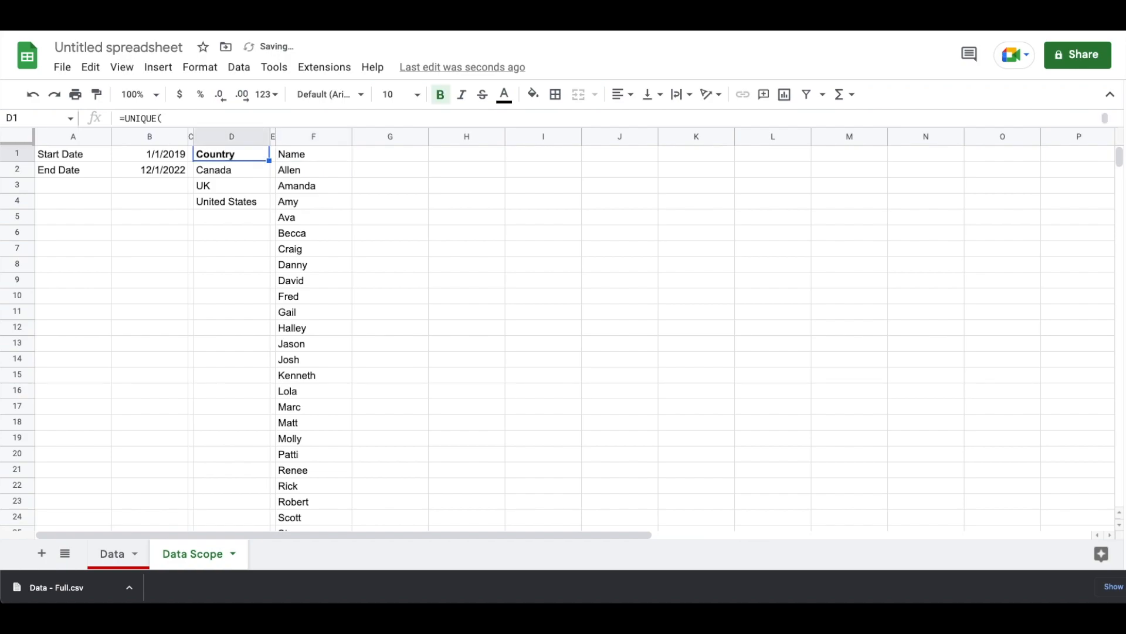
pyautogui.press('Right')
pyautogui.press('Right')
pyautogui.hotkey('ctrl', 'b')
# Move the start and end date block from A1:B2 down one row to A2:B3.
pyautogui.press('Left')
pyautogui.press('Left')
pyautogui.press('Left')
pyautogui.press('Left')
pyautogui.press('Left')
pyautogui.hotkey('shift', 'Right')
pyautogui.hotkey('shift', 'Down')
pyautogui.hotkey('ctrl', 'c')
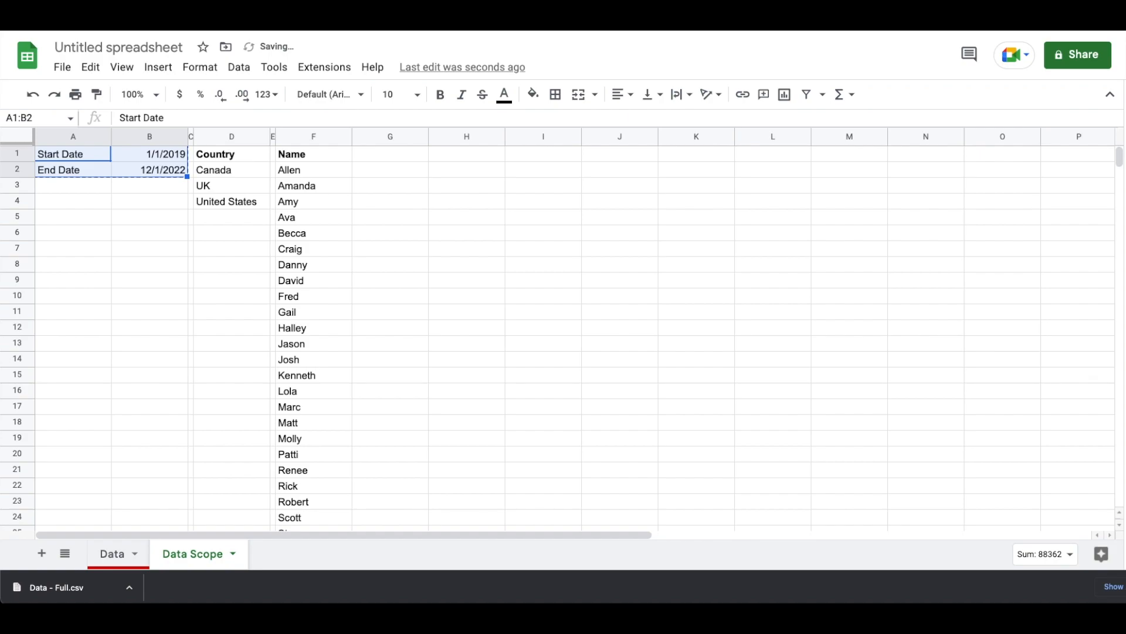
pyautogui.press('Delete')
pyautogui.press('Up')
pyautogui.press('Down')
pyautogui.hotkey('ctrl', 'v')
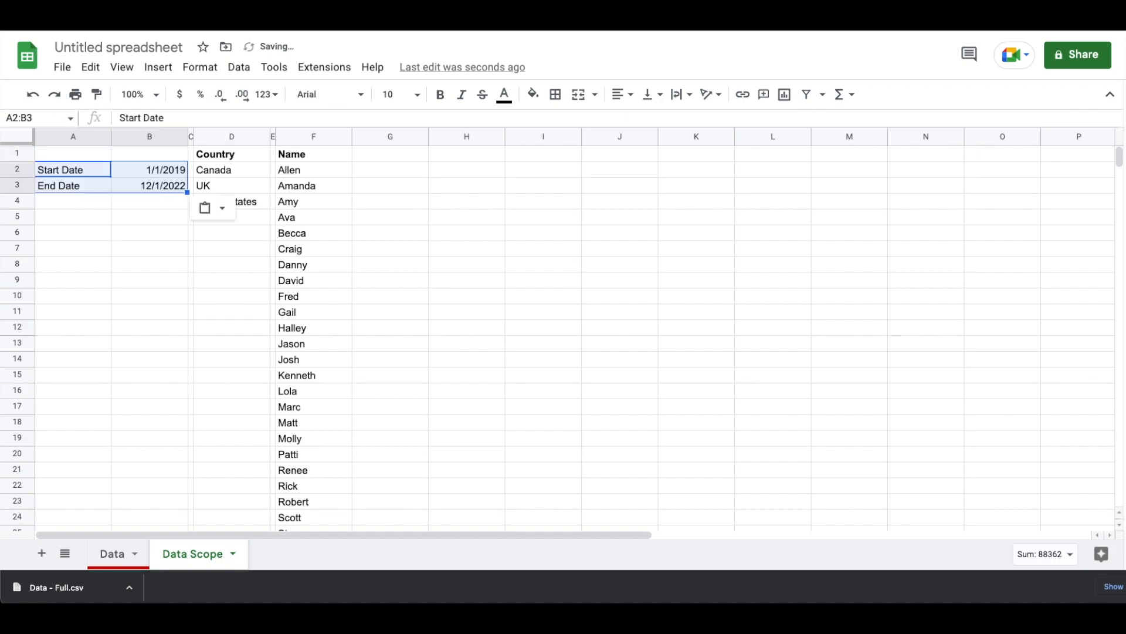
# Merge A1:B1 and enter the heading Time Range.
pyautogui.press('Up')
pyautogui.hotkey('shift', 'Right')
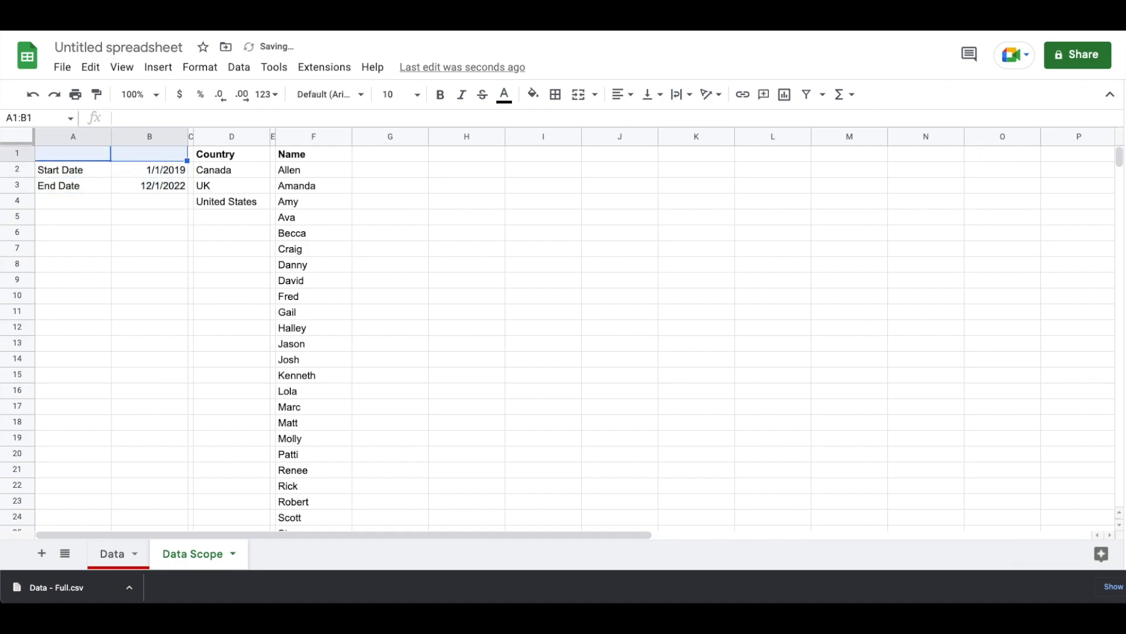
pyautogui.click(580, 101)
pyautogui.write('Time Range')
pyautogui.press('Return')
# Make all of row 1 in the Data Scope sheet bold.
pyautogui.press('Up')
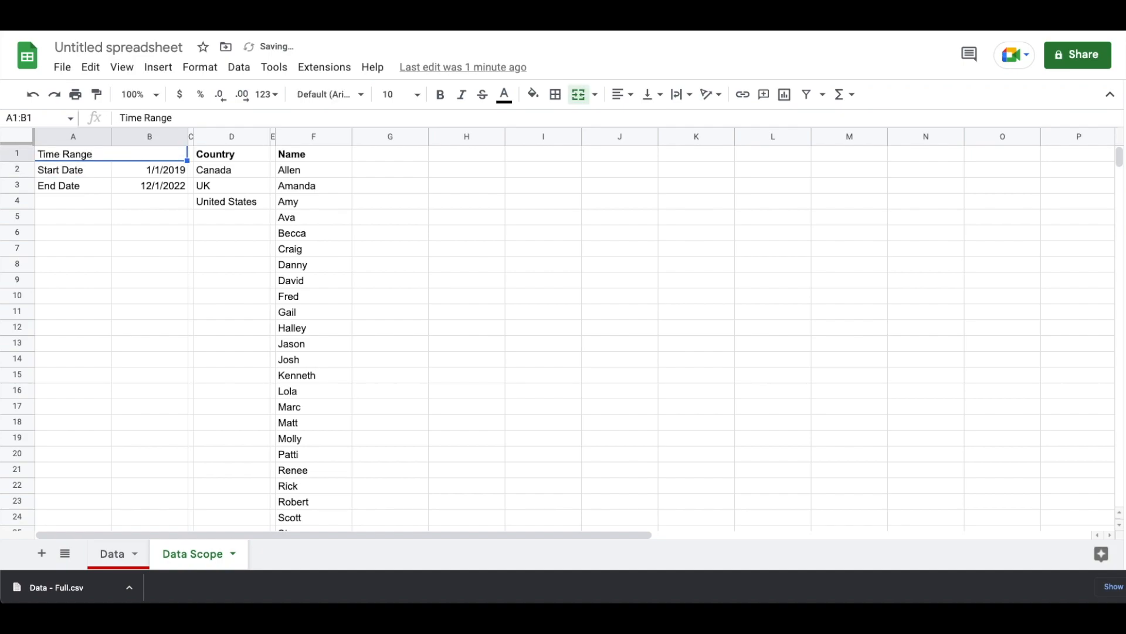
pyautogui.hotkey('shift', 'space')
pyautogui.hotkey('shift', 'space')
pyautogui.hotkey('shift', 'space')
pyautogui.hotkey('ctrl', 'b')
pyautogui.hotkey('ctrl', 'b')
pyautogui.hotkey('ctrl', 'b')
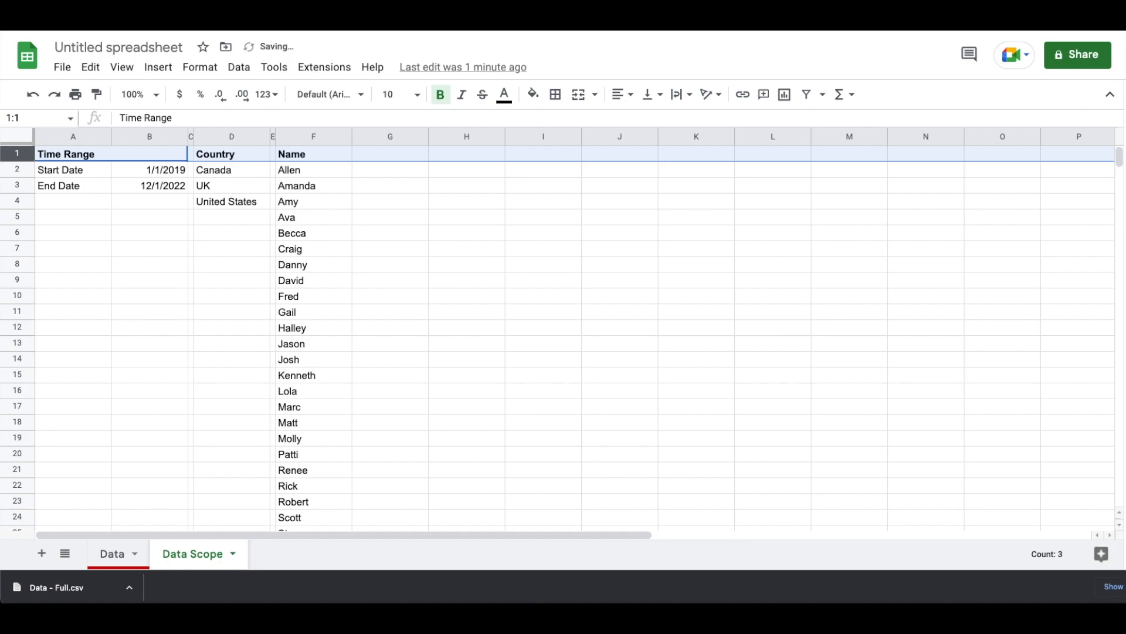
# Freeze the first row of the Data Scope sheet and check it by moving through the list.
pyautogui.hotkey('ctrl', 'alt', 'v')
pyautogui.press('g')
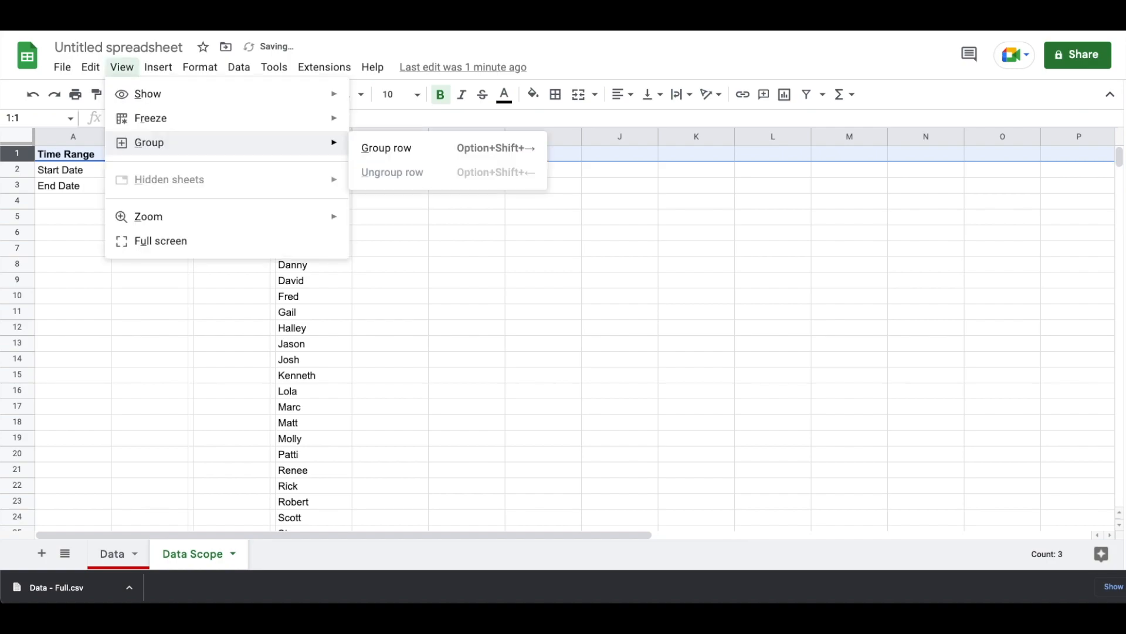
pyautogui.press('f')
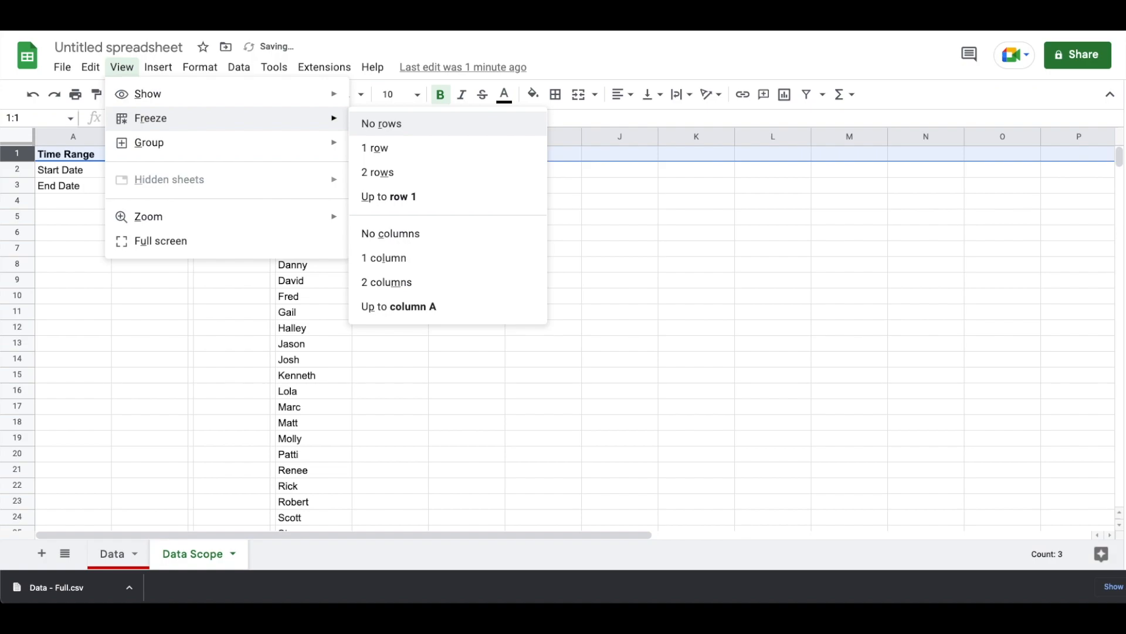
pyautogui.press('o')
pyautogui.scroll(-8, 171, 271)
pyautogui.scroll(9, 170, 271)
pyautogui.scroll(-2, 170, 271)
pyautogui.scroll(2, 170, 271)
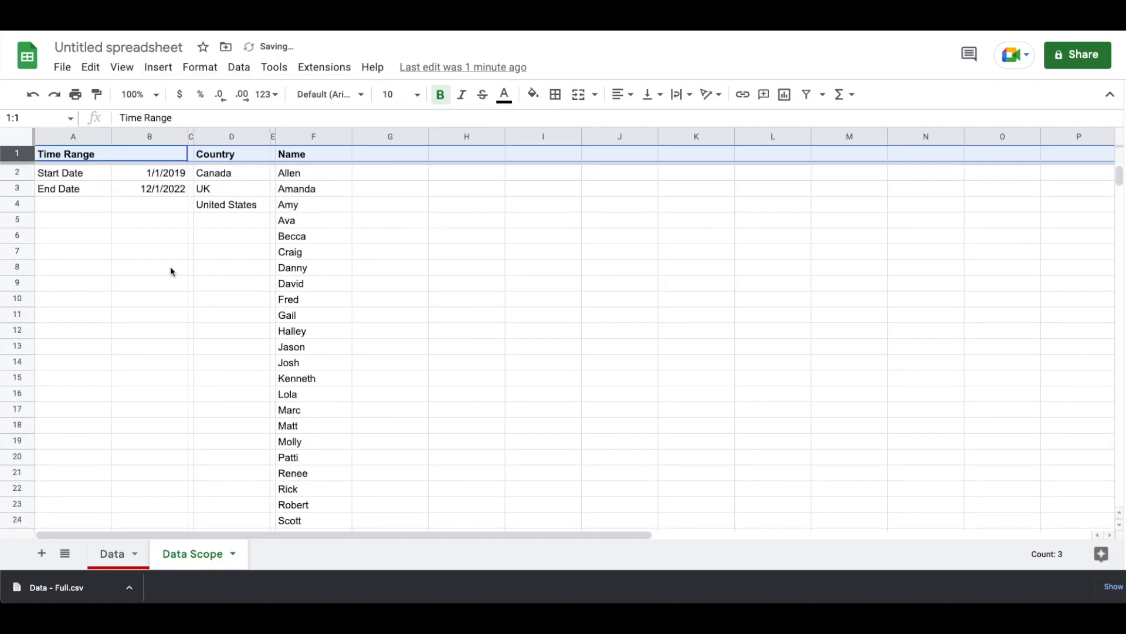
# Open the UNIQUE query formula in F1, select its full text and leave it as it is.
pyautogui.click(379, 191)
pyautogui.click(310, 156)
pyautogui.press('Return')
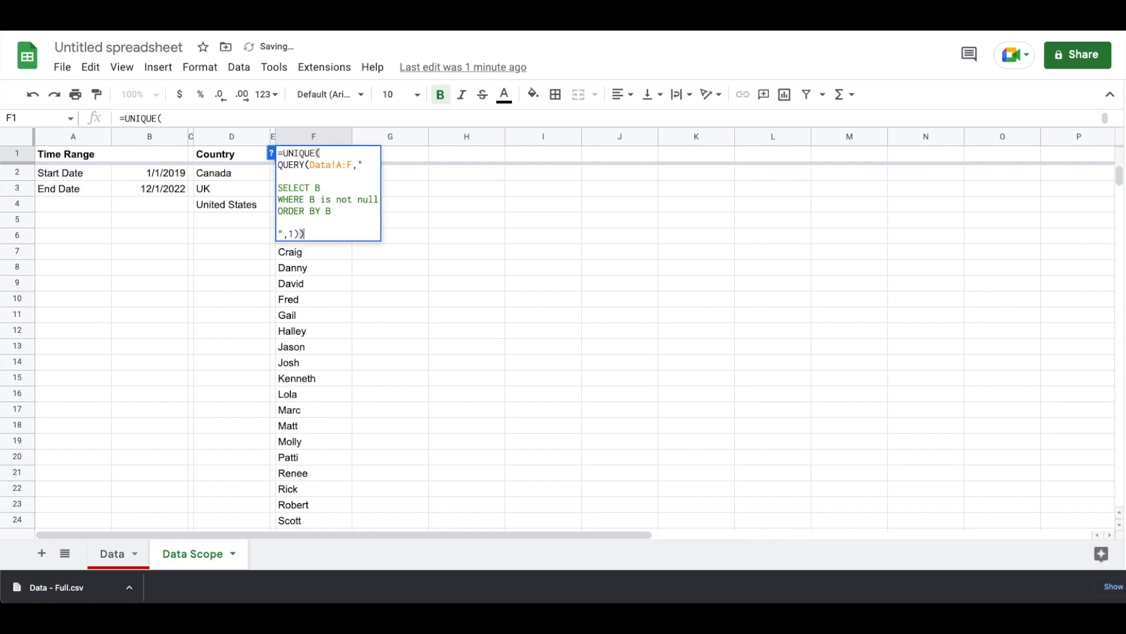
pyautogui.hotkey('ctrl', 'a')
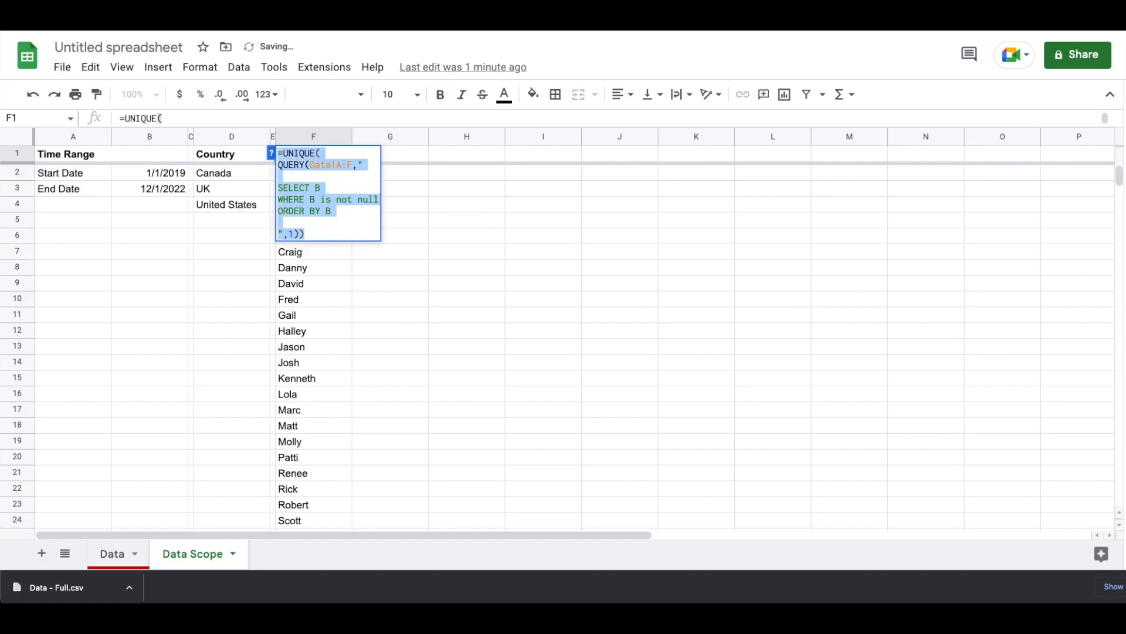
pyautogui.press('Return')
# Resize column G of the Data Scope sheet to a width of 6 pixels.
pyautogui.press('Right')
pyautogui.press('Down')
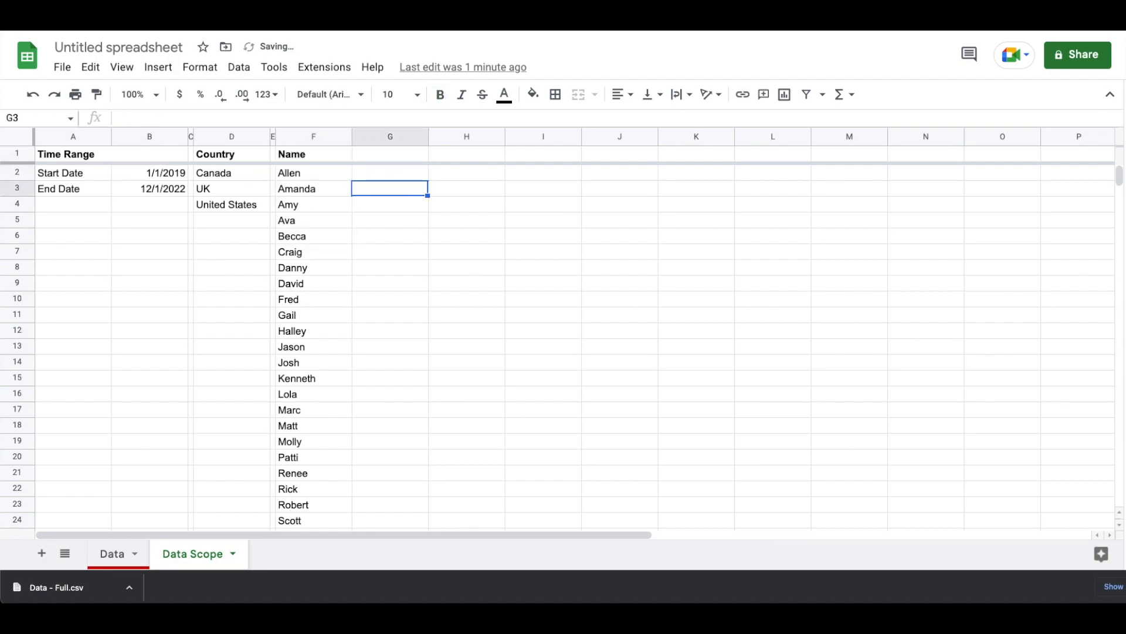
pyautogui.click(394, 136)
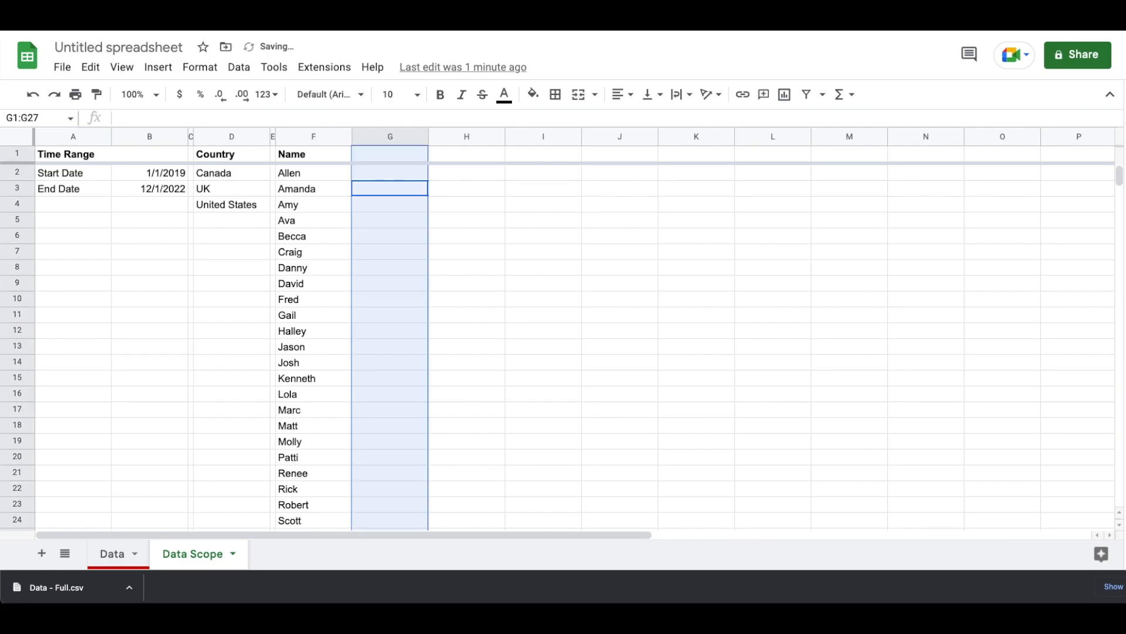
pyautogui.rightClick(393, 137)
pyautogui.click(431, 339)
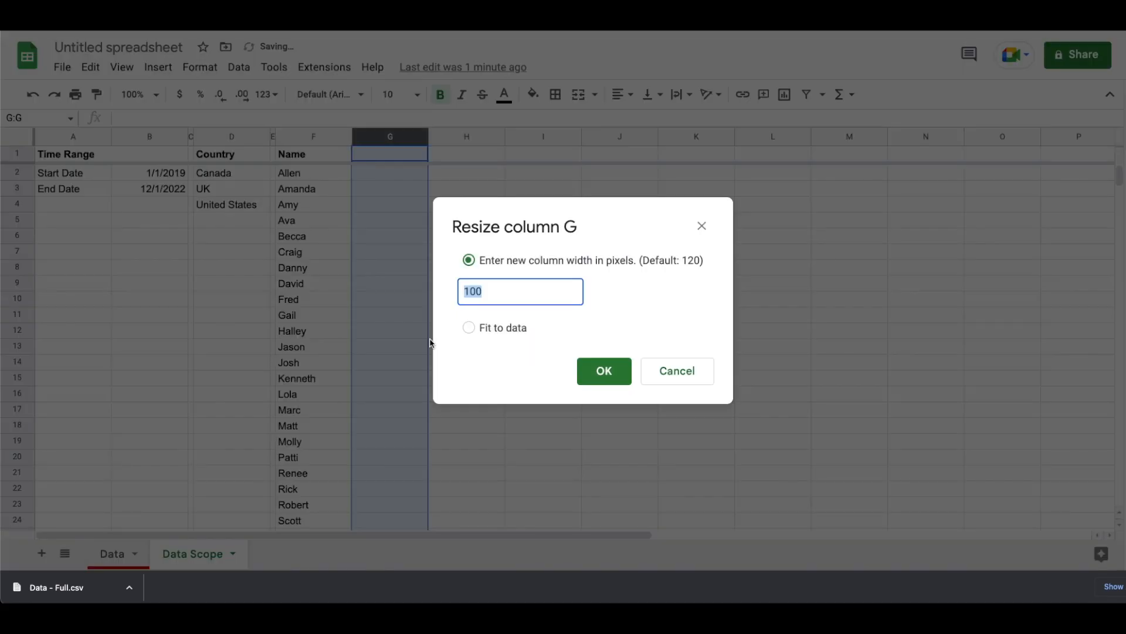
pyautogui.write('6')
pyautogui.press('Return')
# Review the columns of the Data sheet and return to the Data Scope sheet.
pyautogui.press('Return')
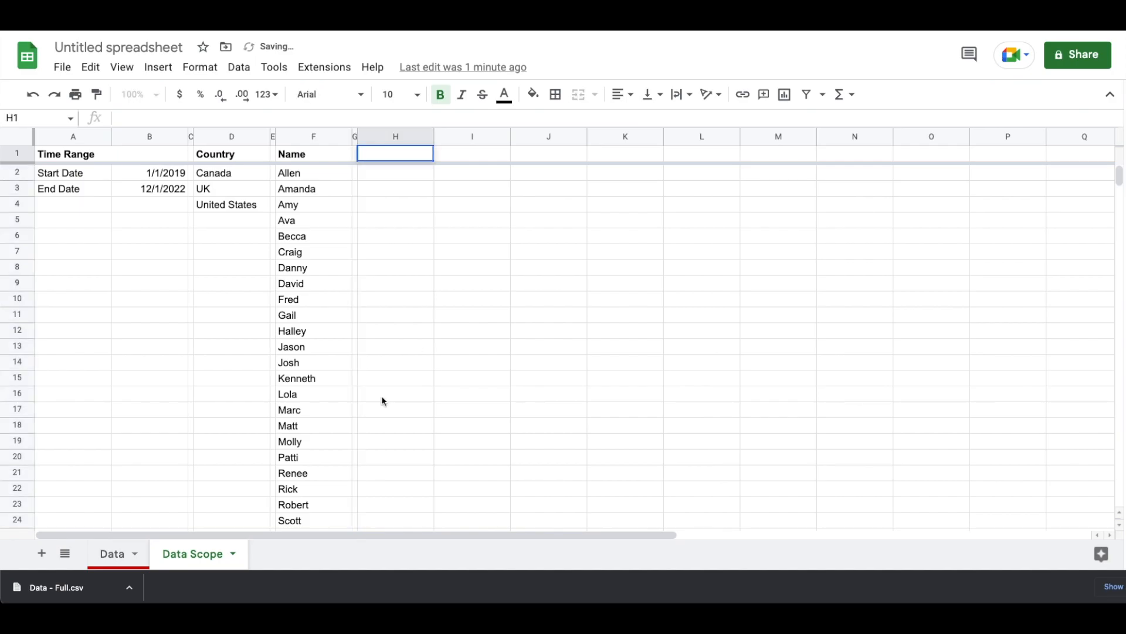
pyautogui.click(114, 555)
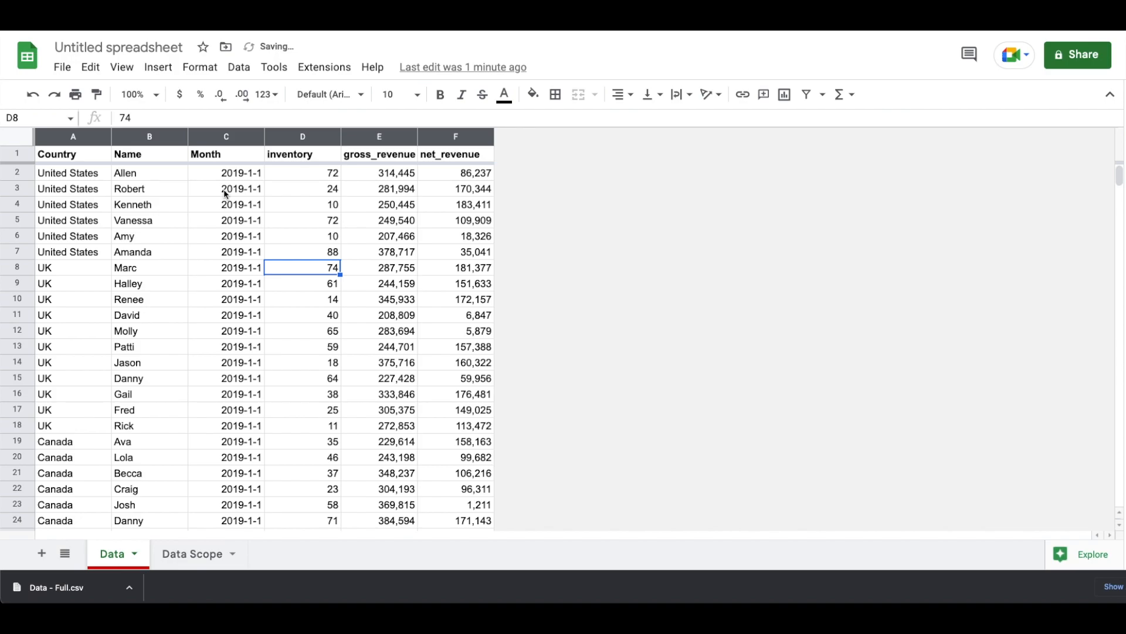
pyautogui.click(189, 554)
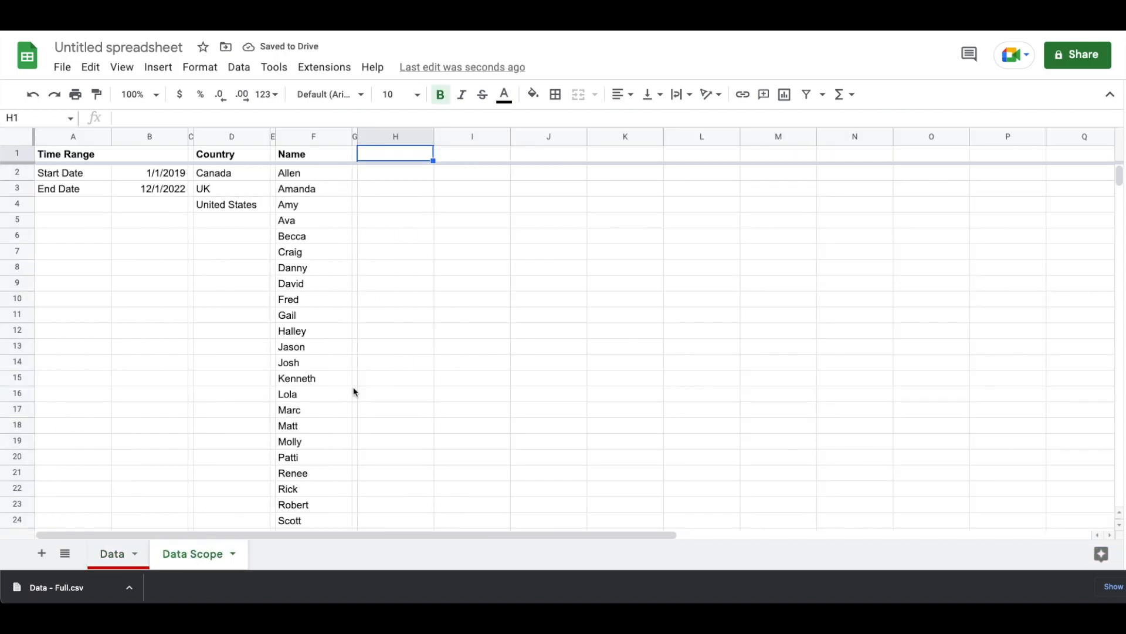
# Delete the empty columns K through Z from the Data Scope sheet.
pyautogui.click(480, 136)
pyautogui.click(557, 136)
pyautogui.click(614, 137)
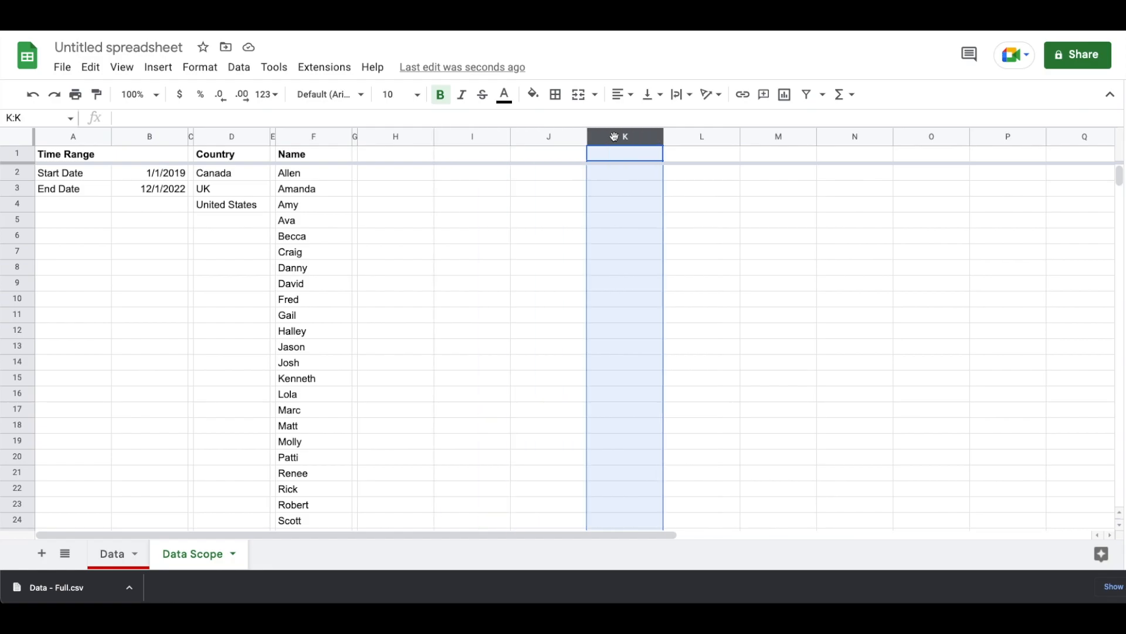
pyautogui.hotkey('ctrl', 'shift', 'Right')
pyautogui.rightClick(614, 136)
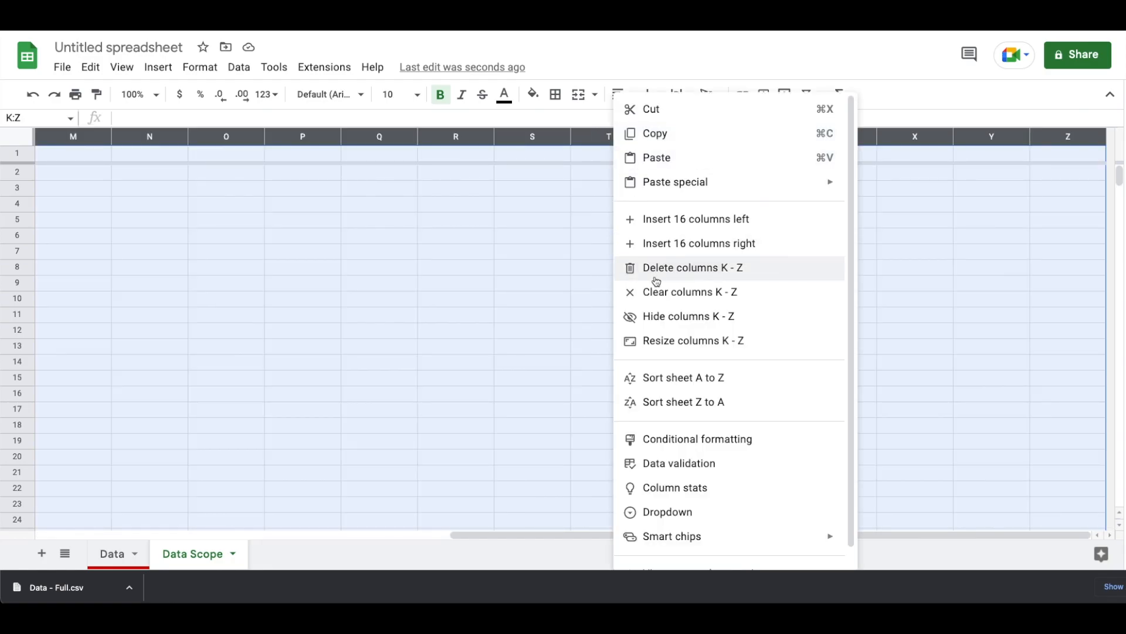
pyautogui.click(653, 274)
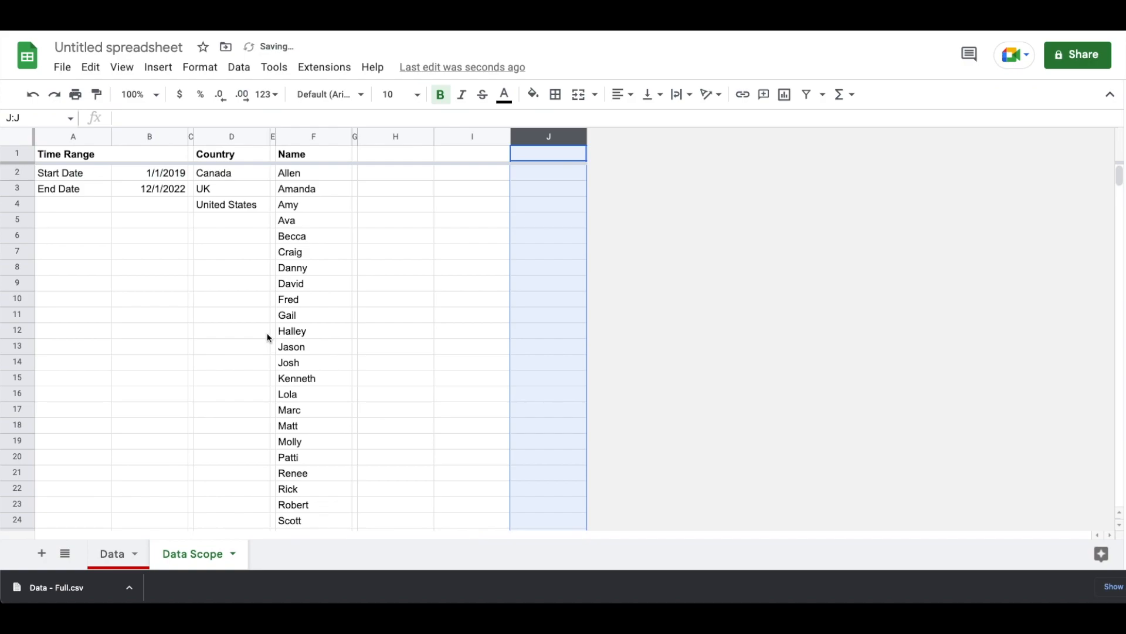
# Delete the empty rows 41 through 1000 from the Data Scope sheet.
pyautogui.scroll(-8, 267, 336)
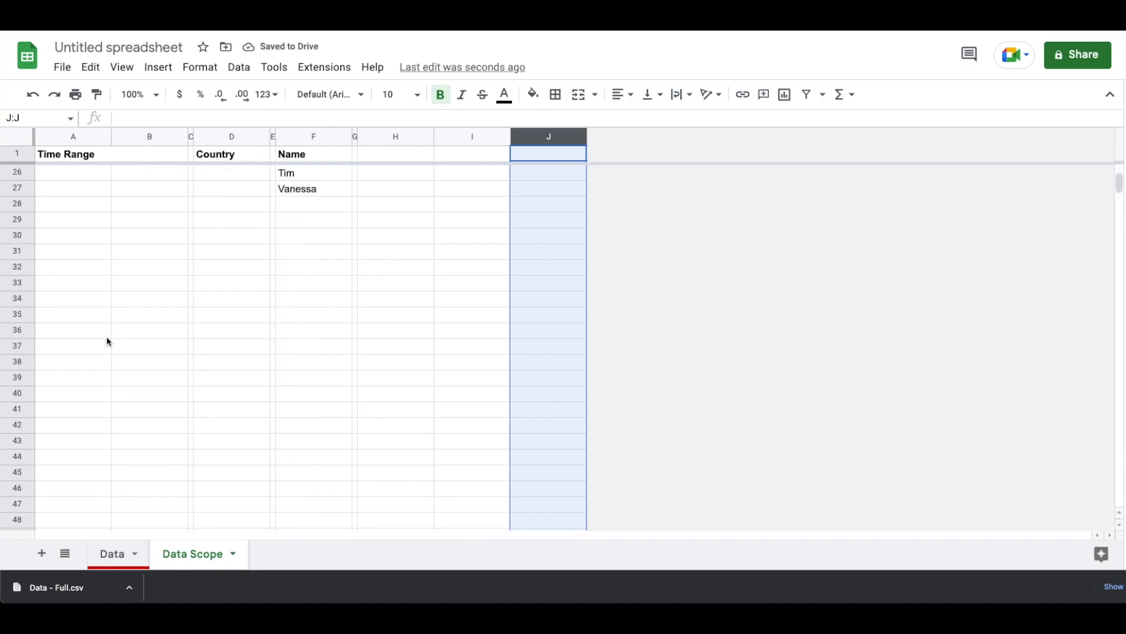
pyautogui.click(20, 409)
pyautogui.hotkey('ctrl', 'shift', 'Down')
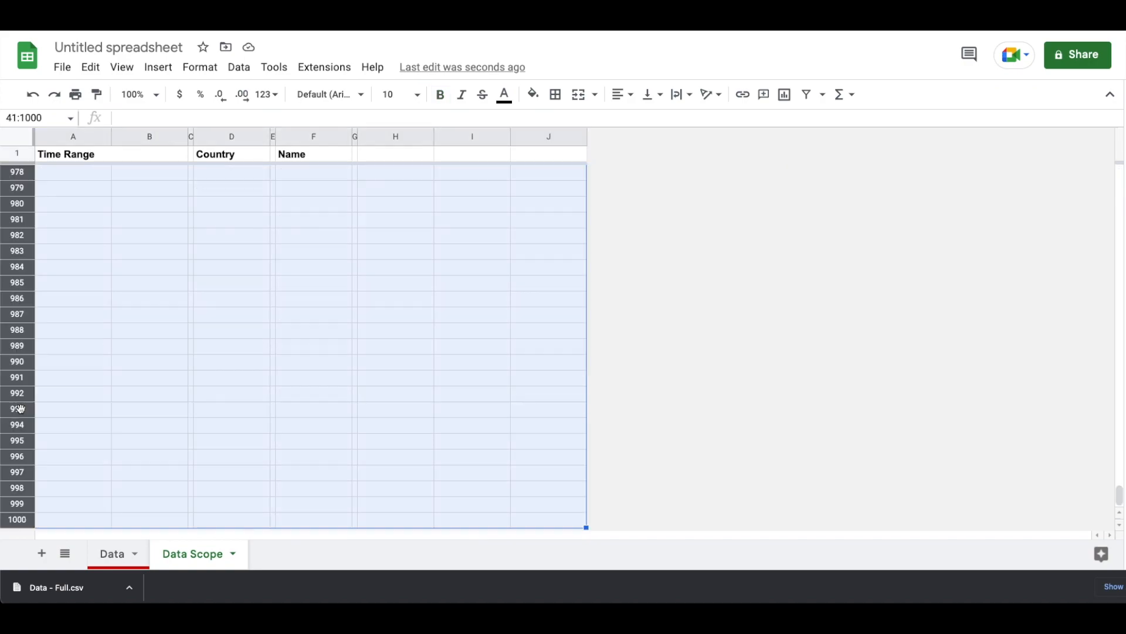
pyautogui.rightClick(21, 408)
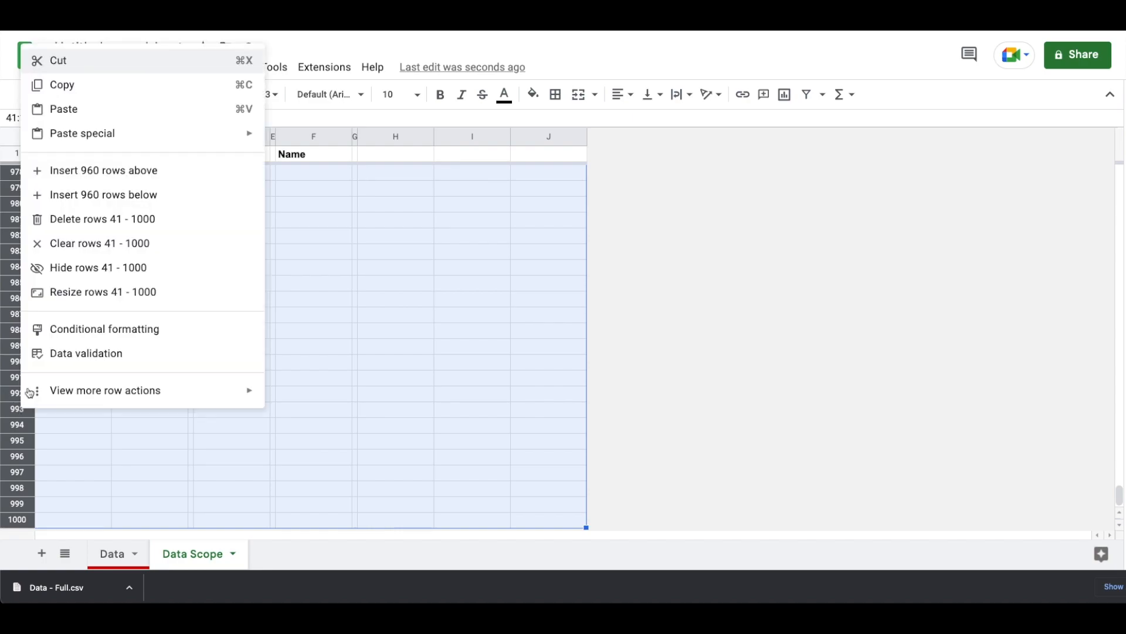
pyautogui.click(120, 219)
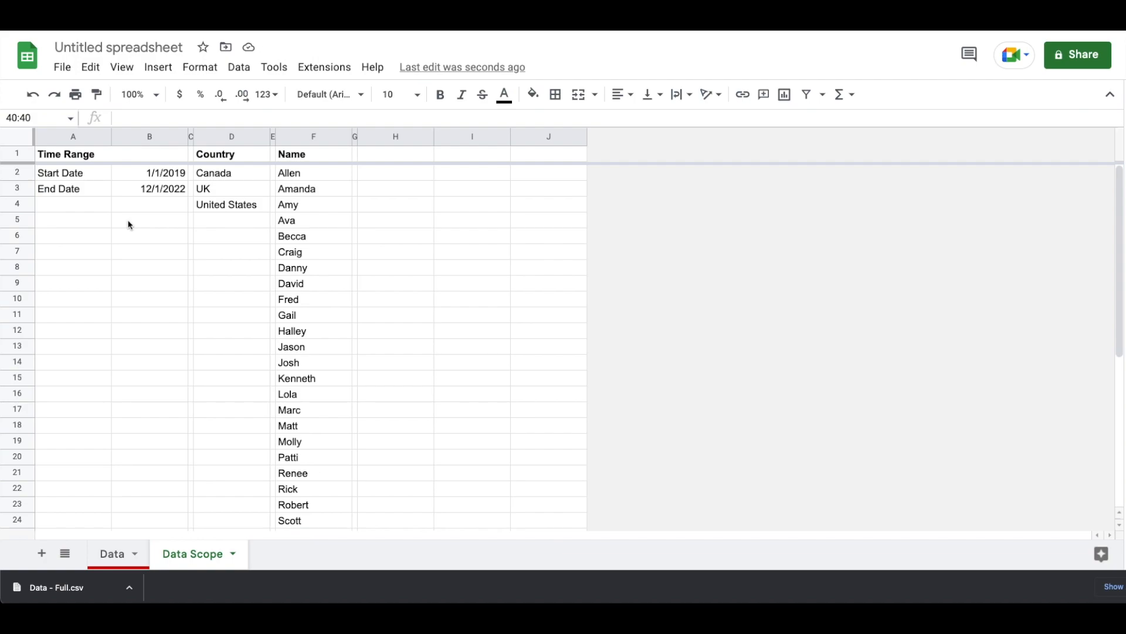
# Change the Data Scope sheet's tab color to dark green.
pyautogui.scroll(-6, 296, 388)
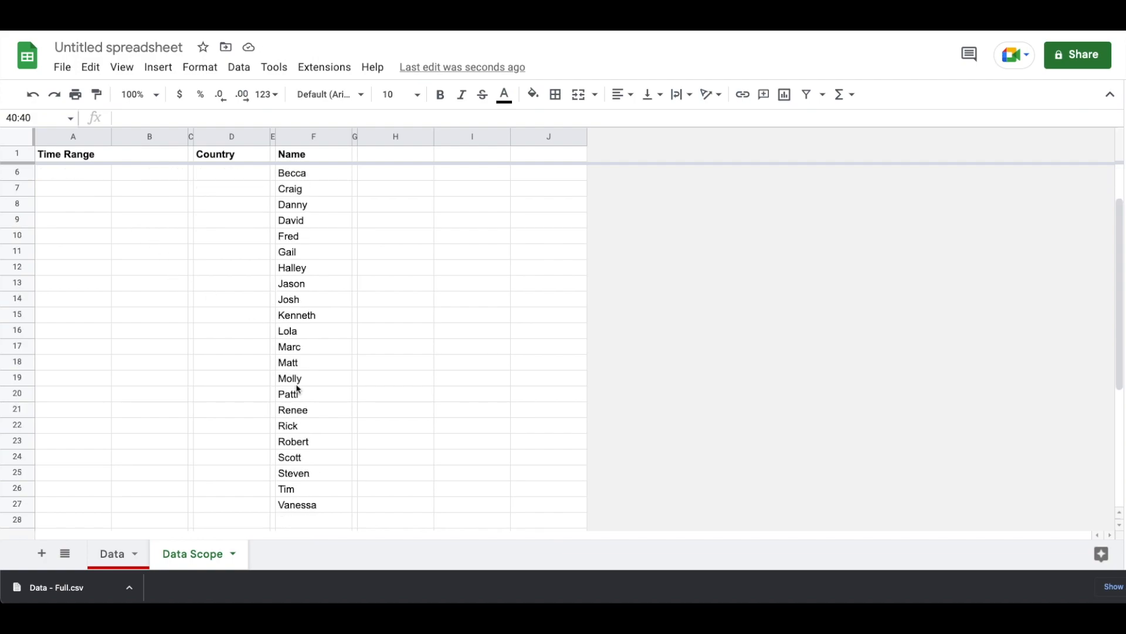
pyautogui.scroll(6, 329, 429)
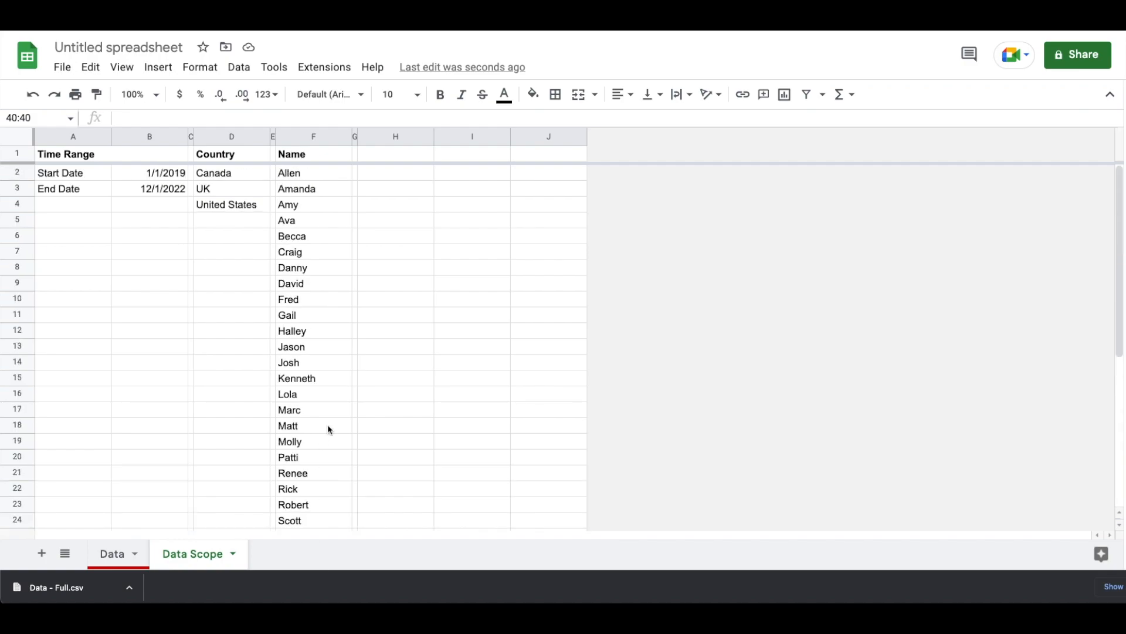
pyautogui.scroll(-6, 327, 425)
pyautogui.scroll(6, 327, 424)
pyautogui.click(233, 553)
pyautogui.moveTo(267, 386)
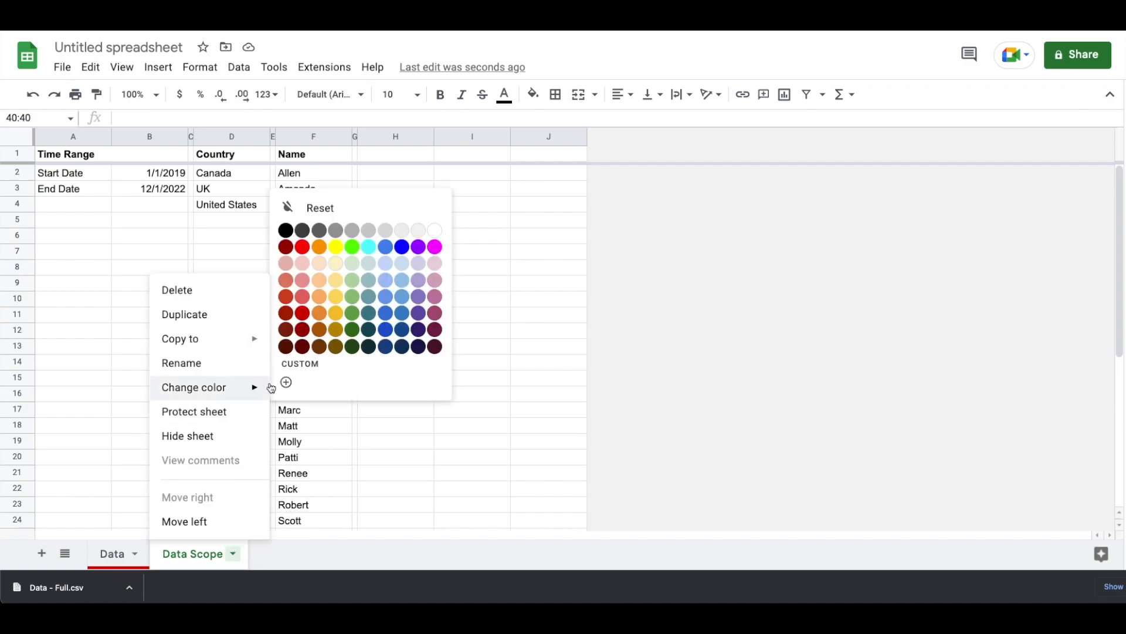
pyautogui.click(352, 332)
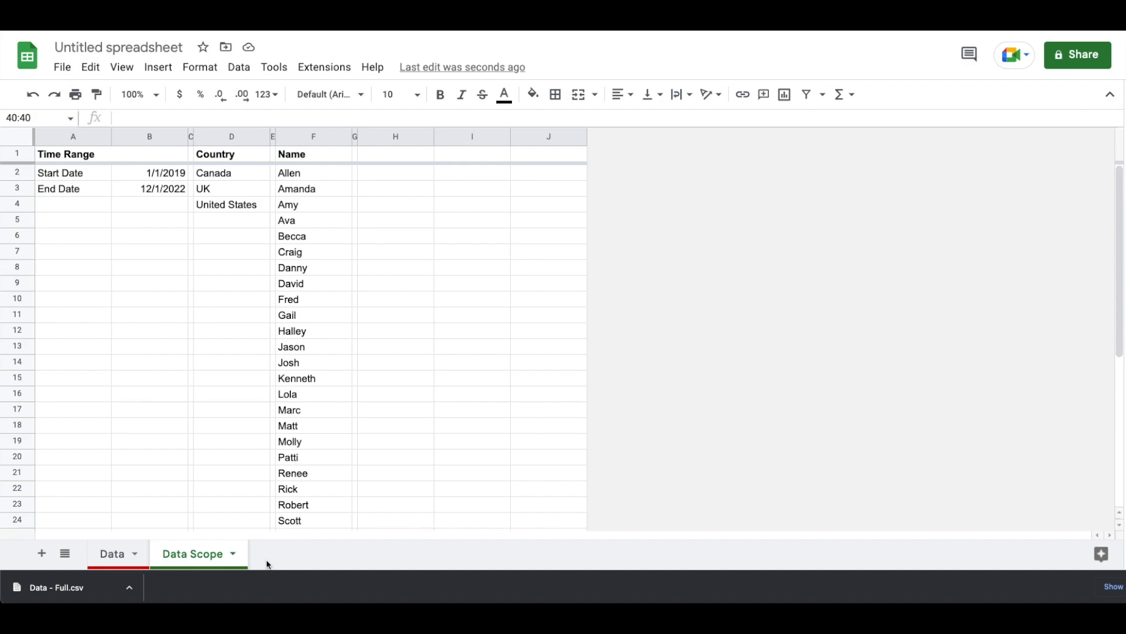
# Add a new sheet after Data Scope and select cell B4 in it.
pyautogui.hotkey('shift', 'F11')
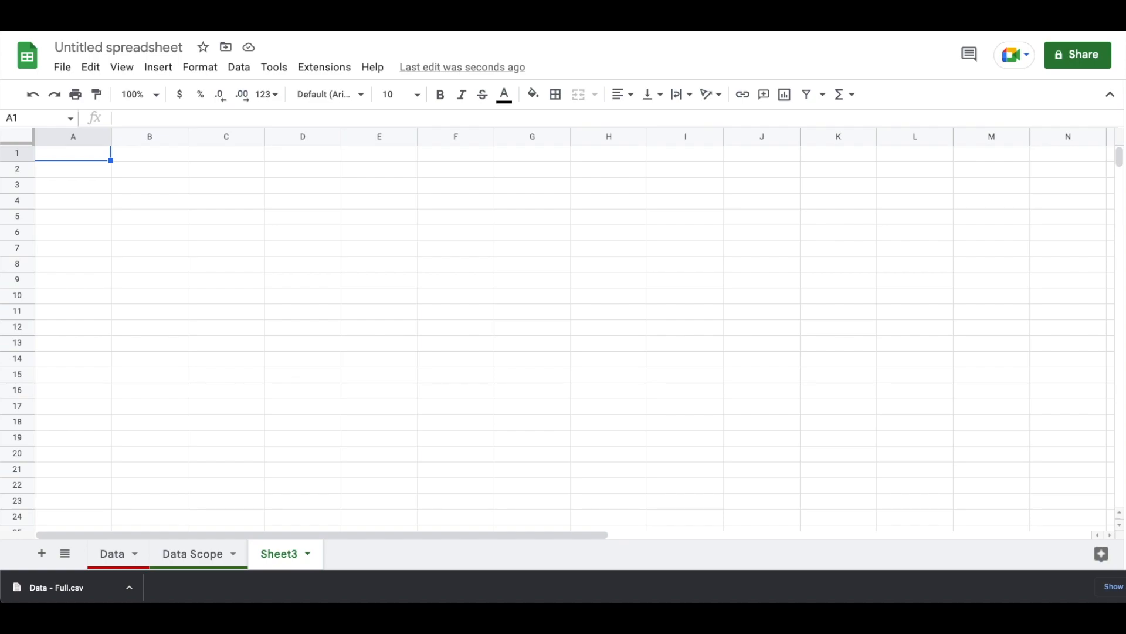
pyautogui.press('Down')
pyautogui.press('Down')
pyautogui.press('Right')
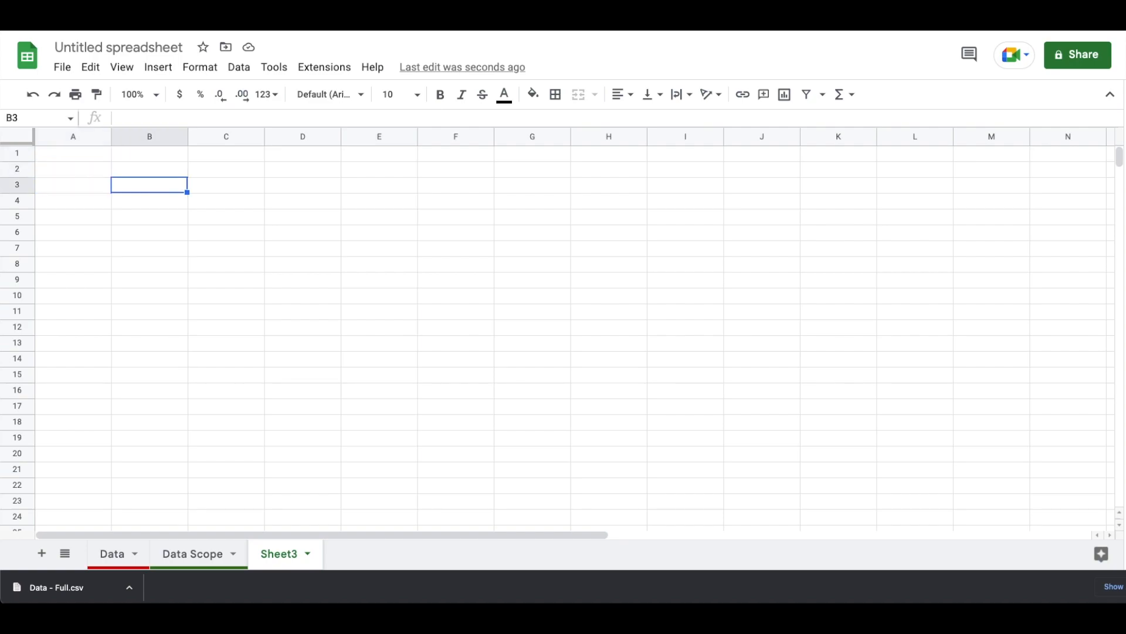
pyautogui.press('Up')
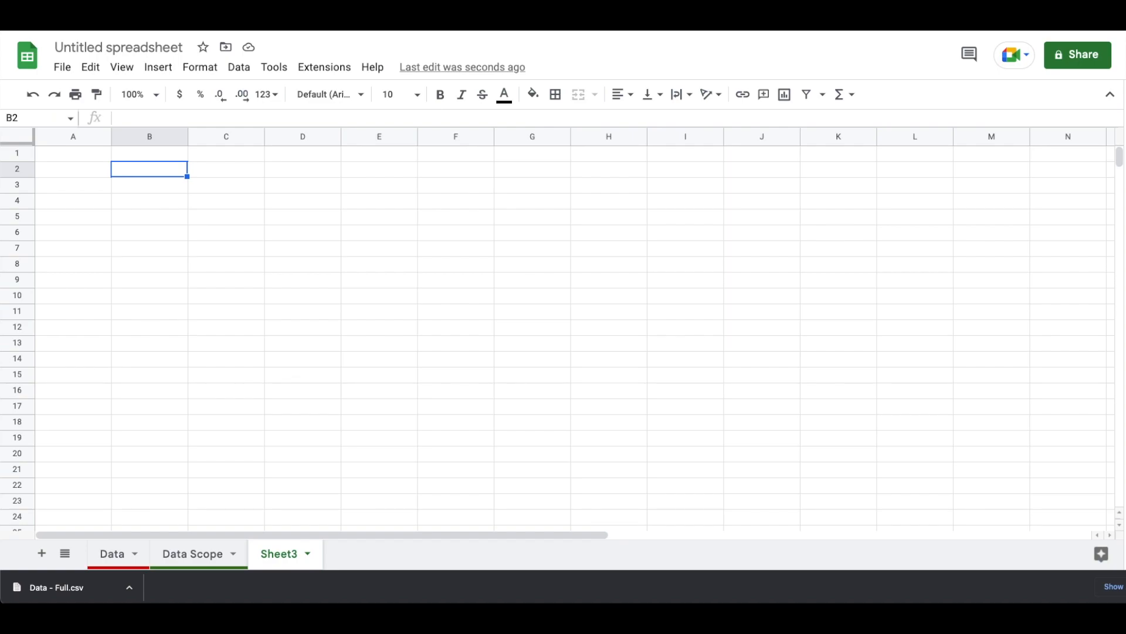
pyautogui.click(149, 201)
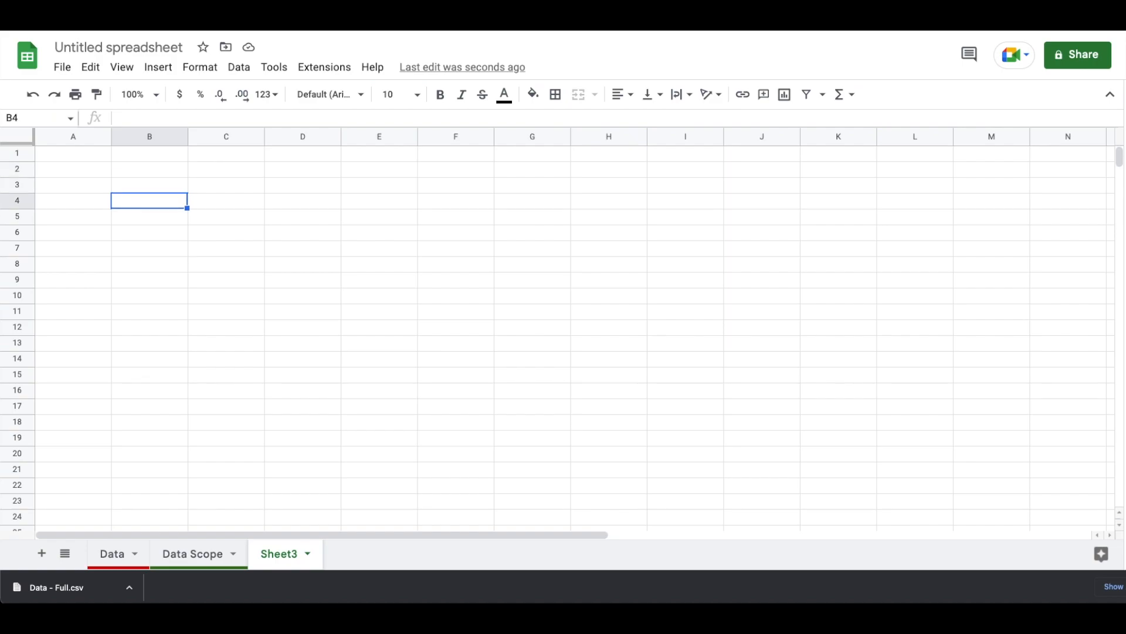
# Start a QUERY formula in B4 that uses columns A:F of the Data sheet as its data and opens the query string.
pyautogui.write('=quert')
pyautogui.press('BackSpace')
pyautogui.press('Tab')
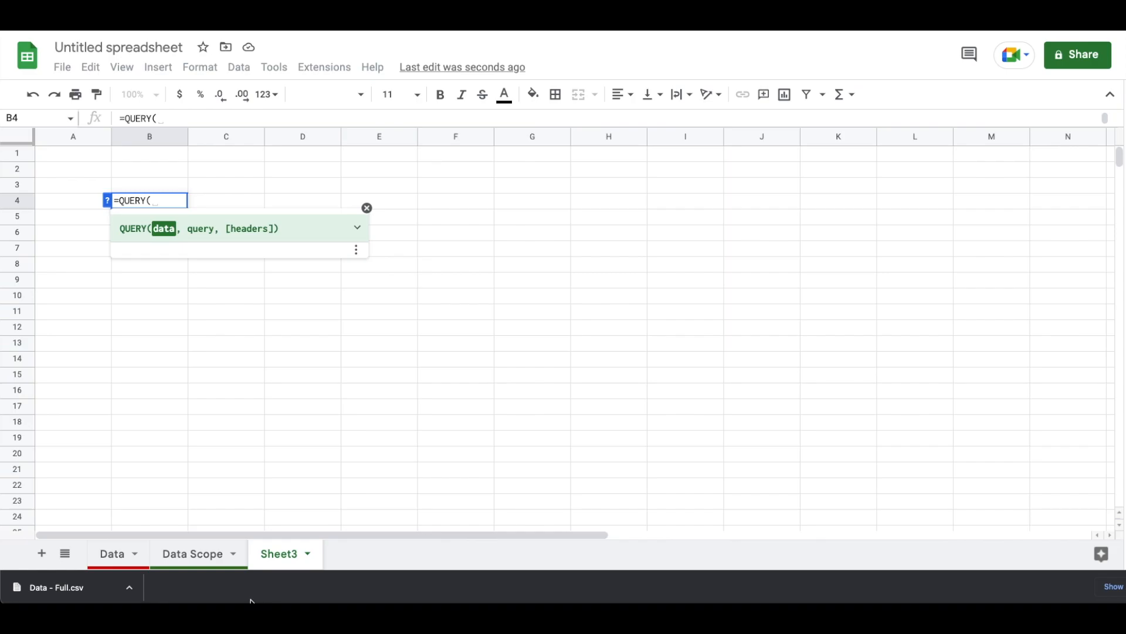
pyautogui.click(115, 560)
pyautogui.click(77, 139)
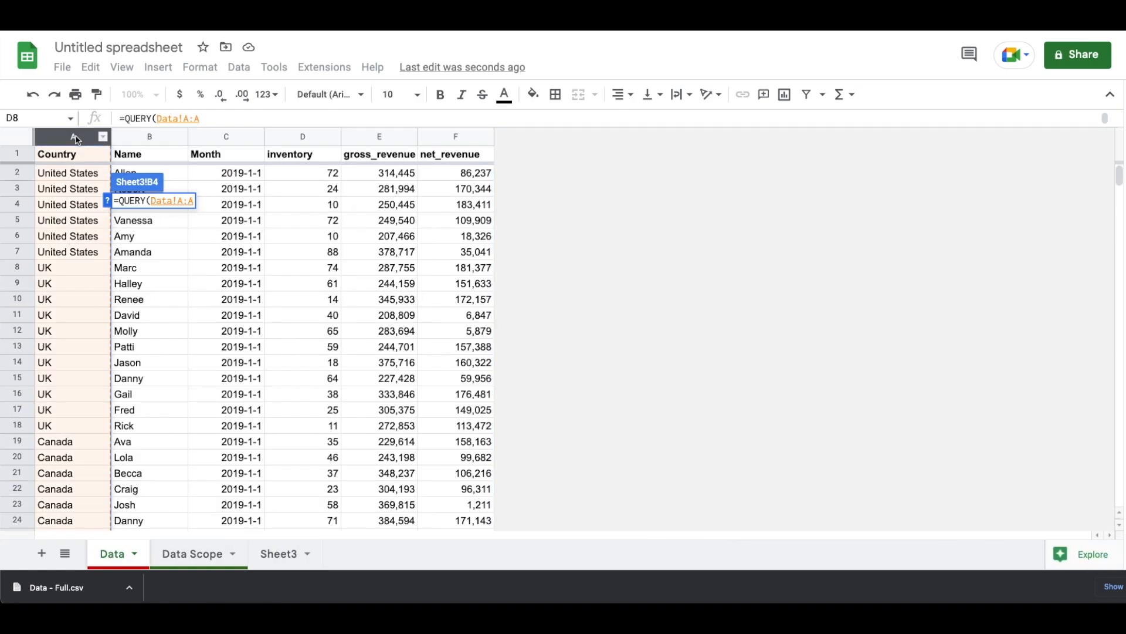
pyautogui.hotkey('shift', 'Right')
pyautogui.hotkey('shift', 'Right')
pyautogui.hotkey('shift', 'Right')
pyautogui.hotkey('shift', 'Right')
pyautogui.hotkey('shift', 'Right')
pyautogui.write(',"')
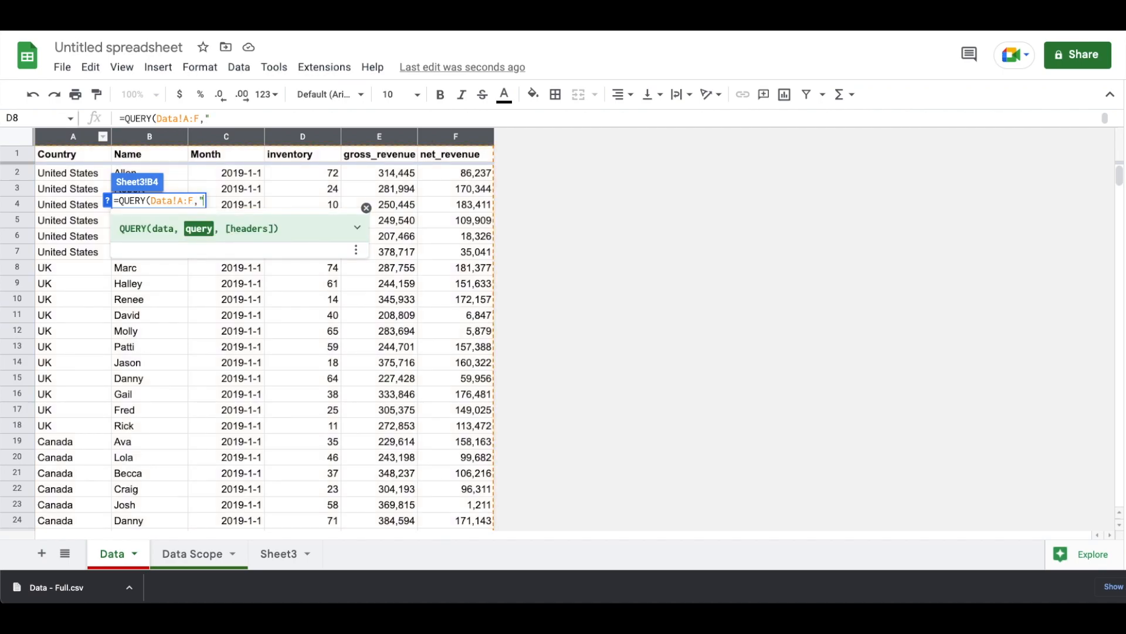
# Add a SELECT clause to the query on its own lines, reading C, sum(D), sum(E), sum(F).
pyautogui.hotkey('alt', 'Return')
pyautogui.hotkey('alt', 'Return')
pyautogui.write('SELECT')
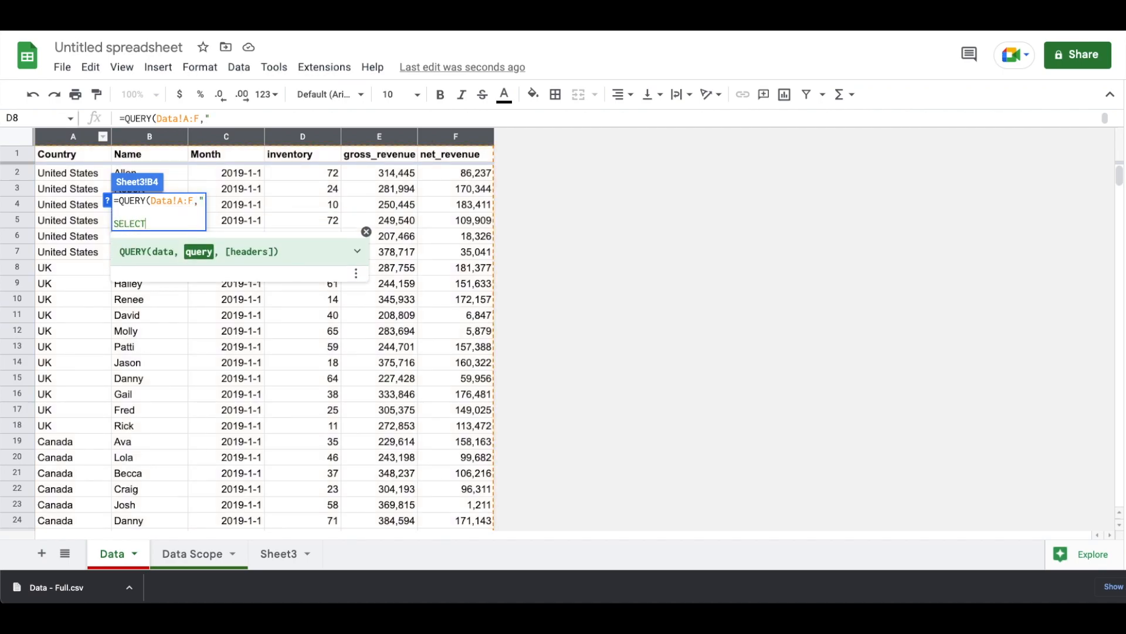
pyautogui.hotkey('alt', 'Return')
pyautogui.write('C, sum(D), sum(E)')
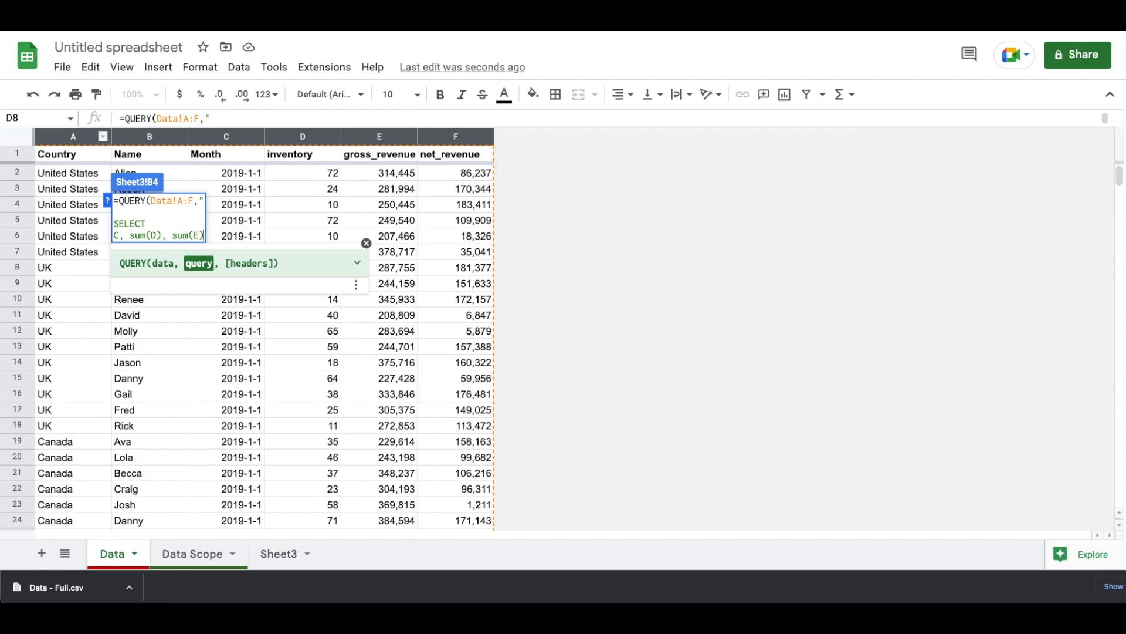
pyautogui.write(', sum(F)')
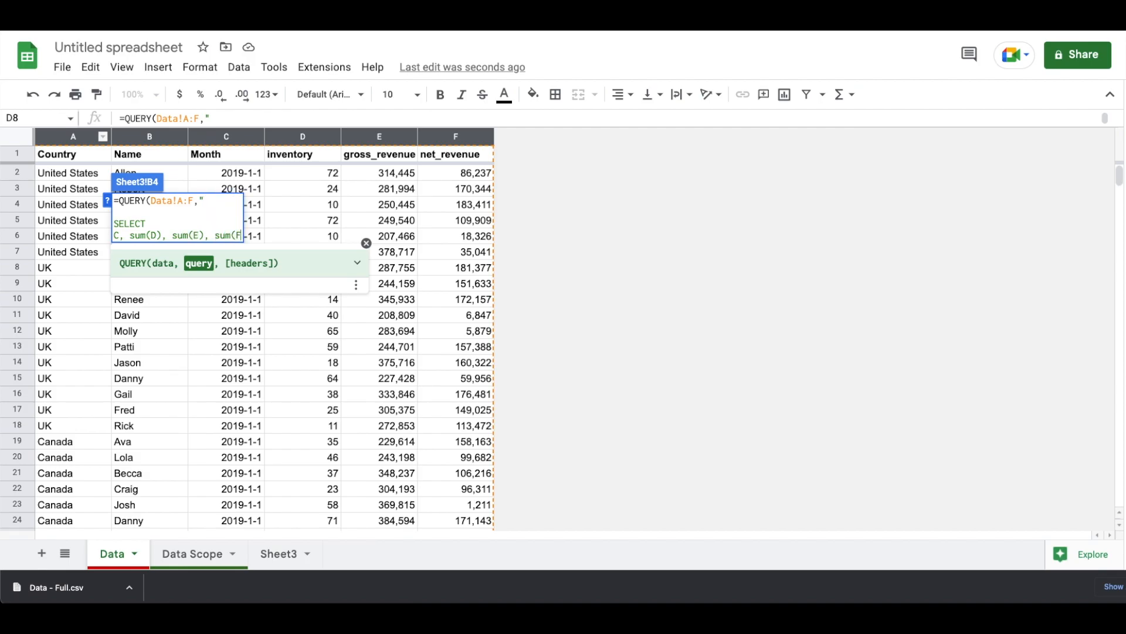
# Add a WHERE clause below the SELECT clause with the condition C is not null.
pyautogui.hotkey('ctrl', 'Return')
pyautogui.hotkey('ctrl', 'Return')
pyautogui.write('WHERE')
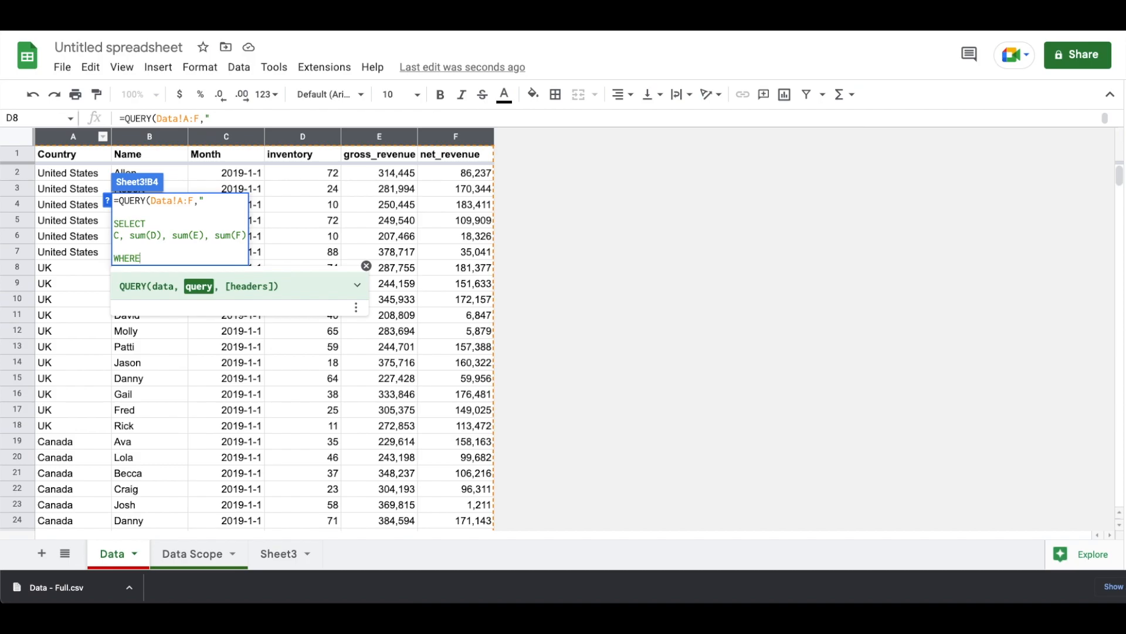
pyautogui.hotkey('ctrl', 'Return')
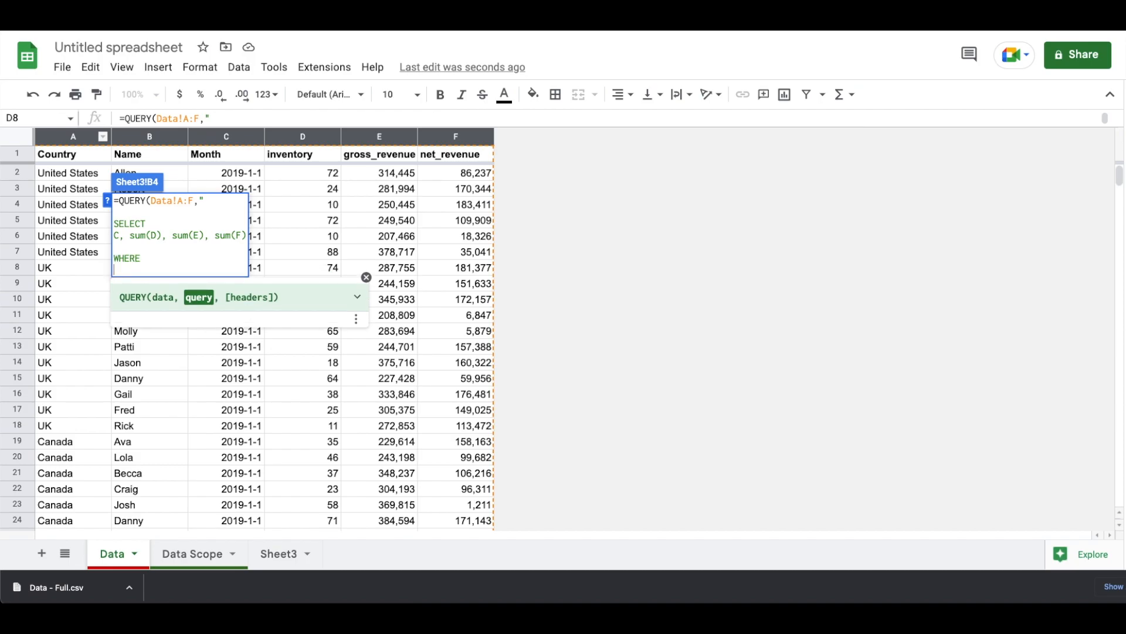
pyautogui.write('C is not null')
pyautogui.hotkey('ctrl', 'Return')
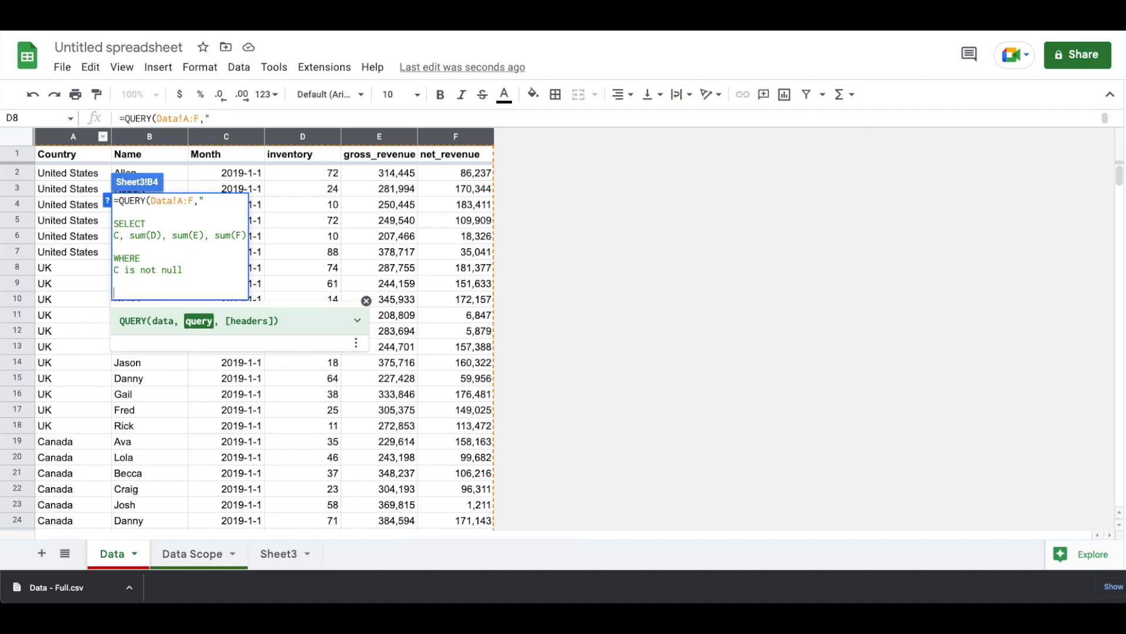
# Add the clauses GROUP BY C and ORDER BY C desc to the query on separate lines.
pyautogui.write('GROUP BY C')
pyautogui.hotkey('ctrl', 'Return')
pyautogui.write('ORDER BY')
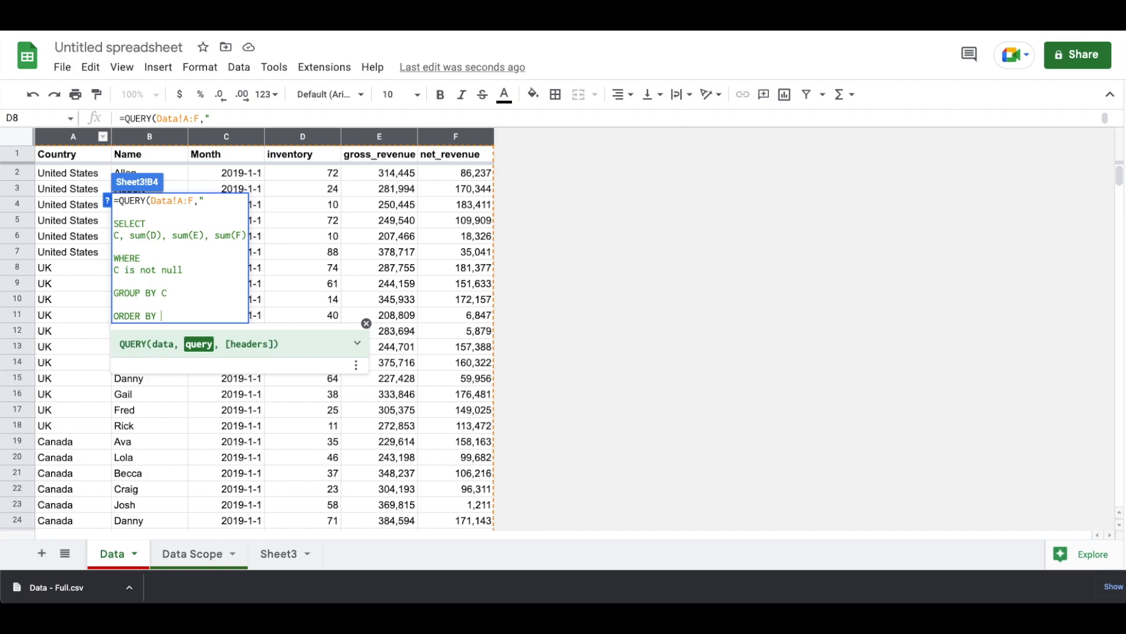
pyautogui.write(' C desc')
pyautogui.hotkey('ctrl', 'Return')
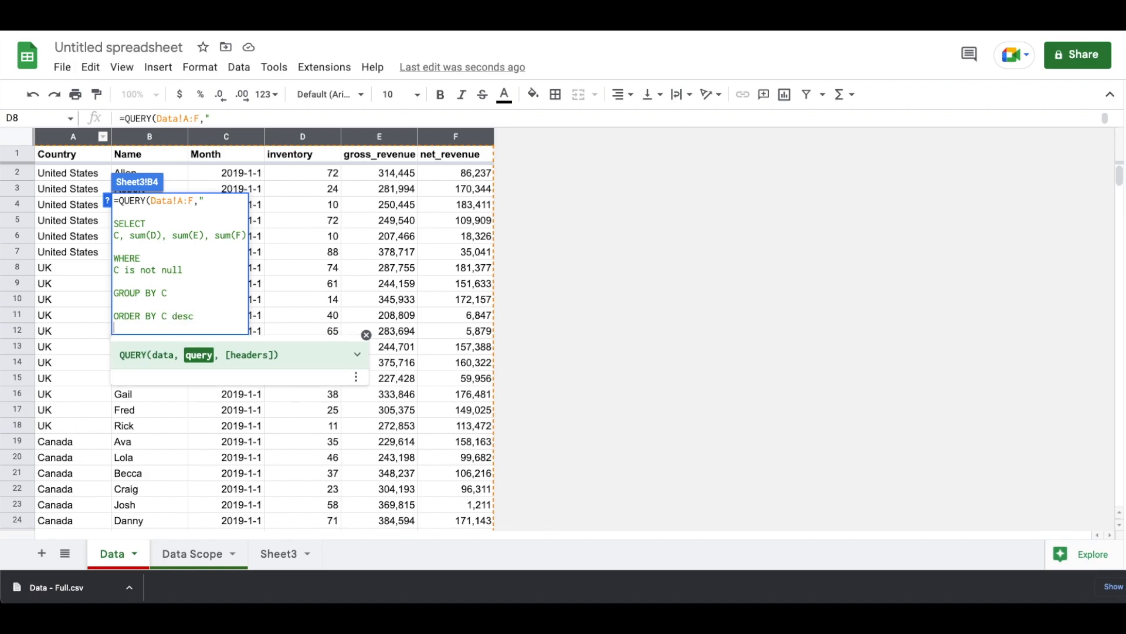
# Add a LIMIT 25 clause to the query below the ORDER BY clause.
pyautogui.hotkey('ctrl', 'Return')
pyautogui.write('LI')
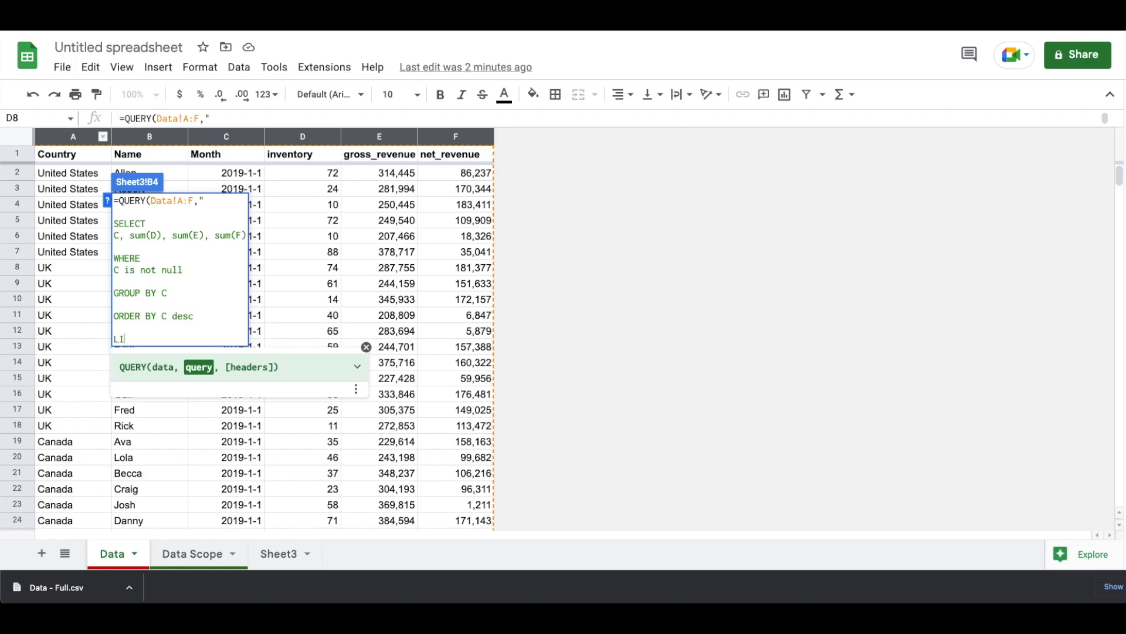
pyautogui.write('MIT 25')
pyautogui.hotkey('ctrl', 'Return')
pyautogui.hotkey('ctrl', 'Return')
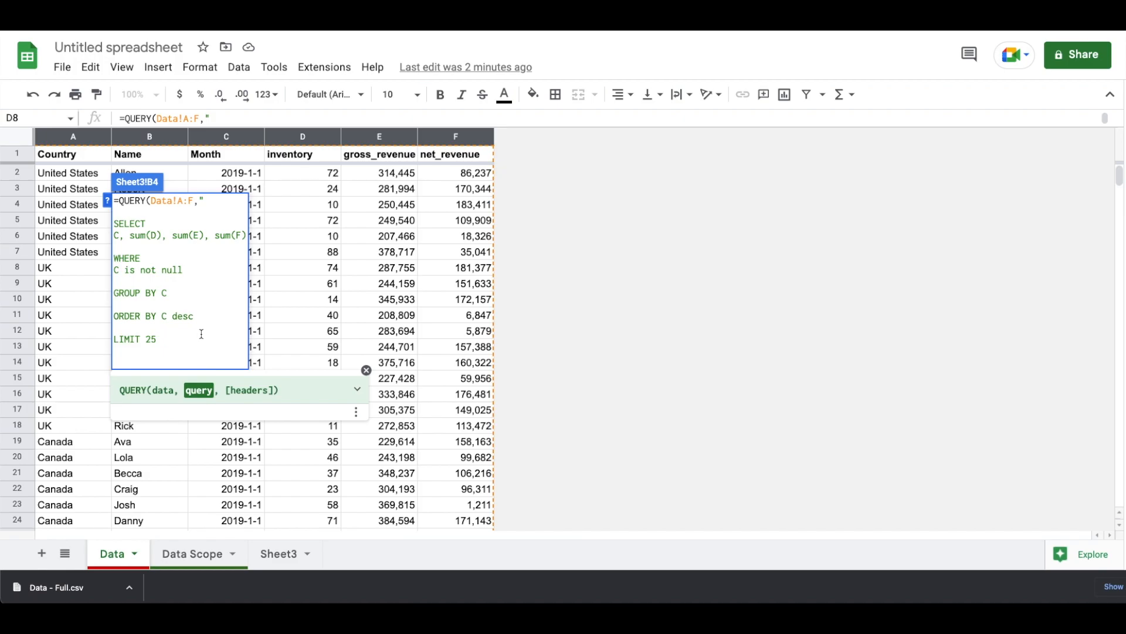
# Add a LABEL clause naming sum(D) 'Inventory', sum(E) 'Gross Revenue' and sum(F) 'Net Revenue'.
pyautogui.write('LABEL')
pyautogui.hotkey('ctrl', 'Return')
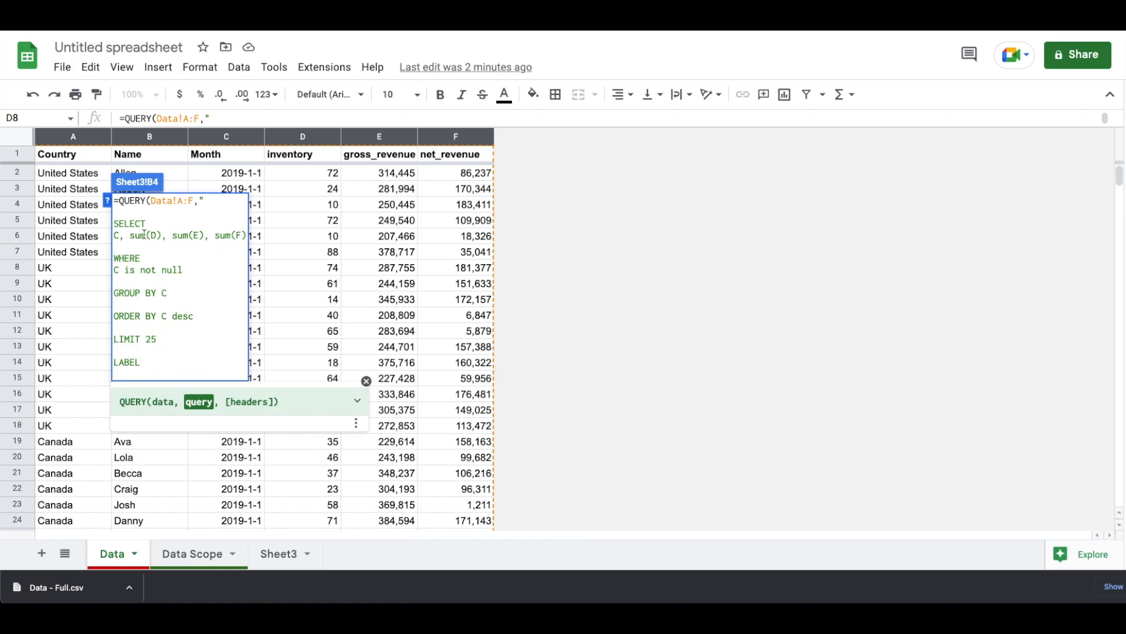
pyautogui.write('sum')
pyautogui.write("Inventory',")
pyautogui.hotkey('ctrl', 'Return')
pyautogui.write("sum(E) 'Gross R")
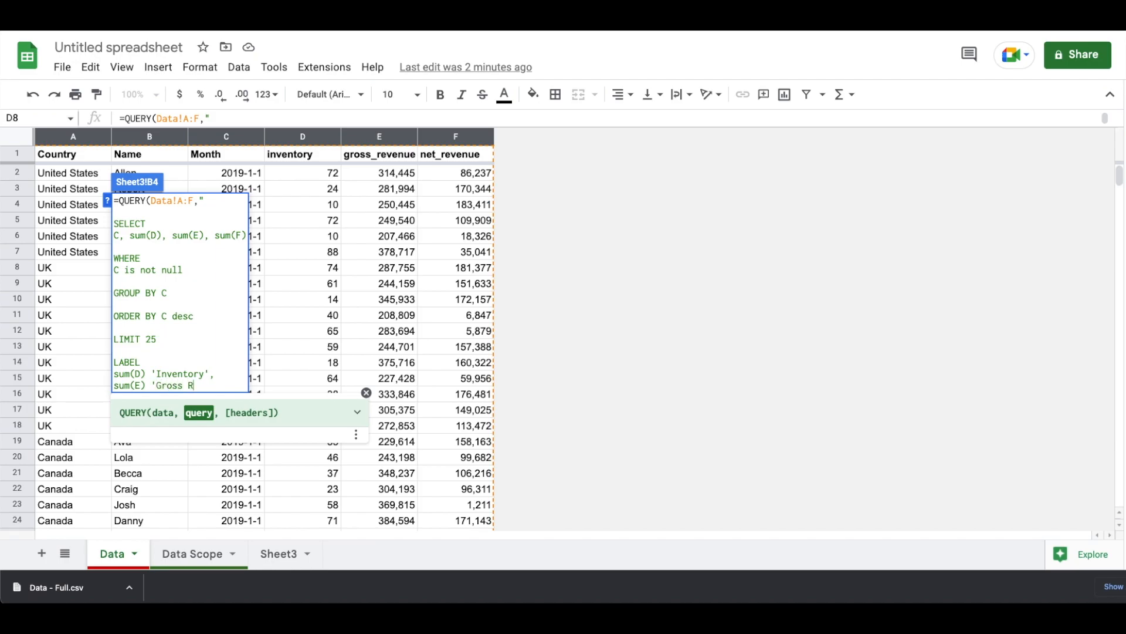
pyautogui.write("evenue',")
pyautogui.hotkey('ctrl', 'Return')
pyautogui.write('sum(F)')
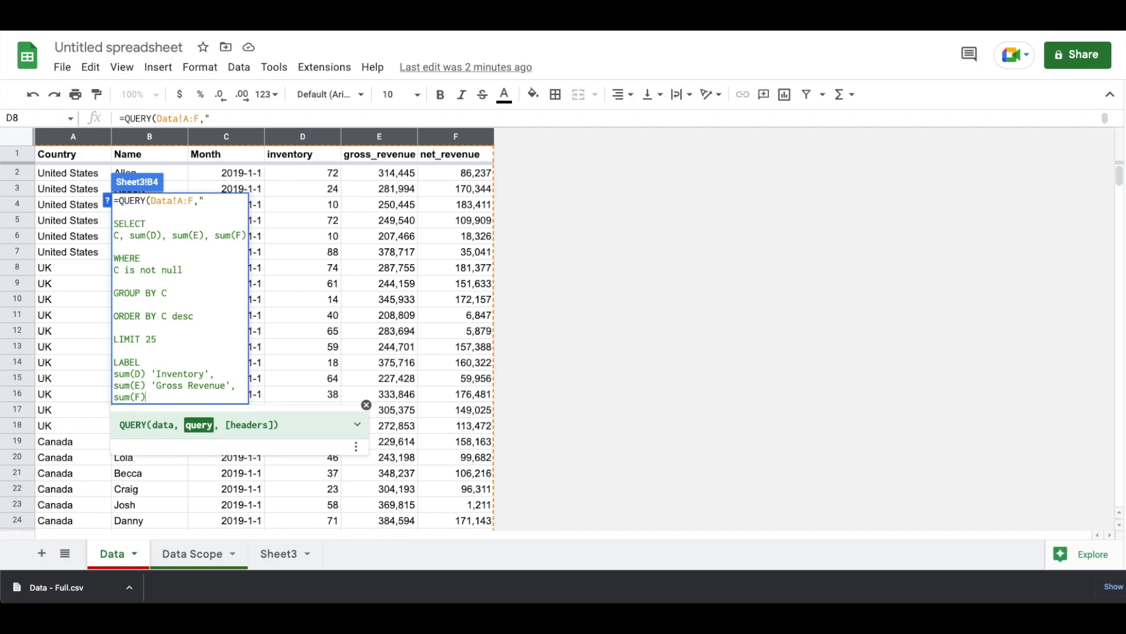
pyautogui.write(" 'Net Revenue'")
pyautogui.hotkey('ctrl', 'Return')
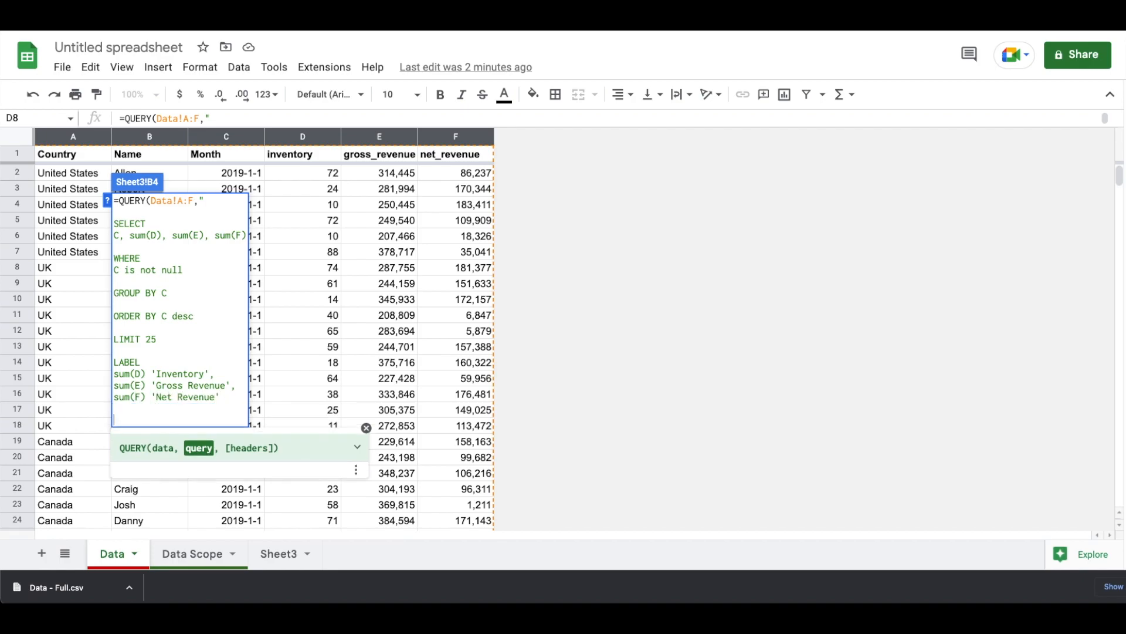
# Add a FORMAT clause showing C as 'MMMM YYYY', then finish the QUERY formula with 1 header row and check its output.
pyautogui.write('FORMAT')
pyautogui.hotkey('ctrl', 'Return')
pyautogui.write("C '")
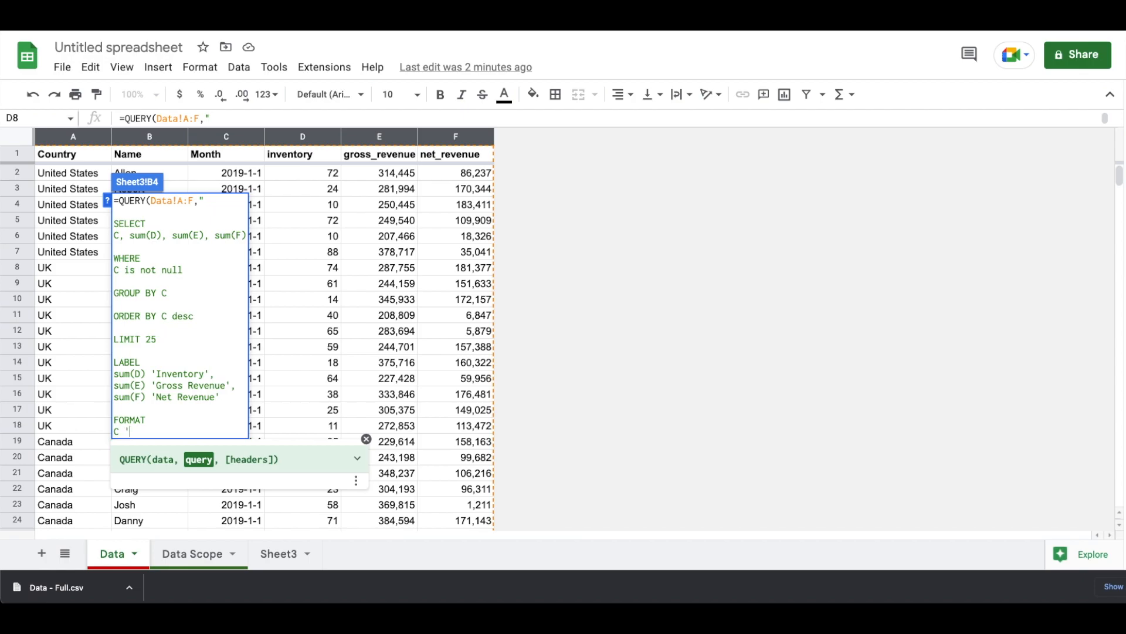
pyautogui.write("MMMM YYYY'")
pyautogui.hotkey('ctrl', 'Return')
pyautogui.write('",1)')
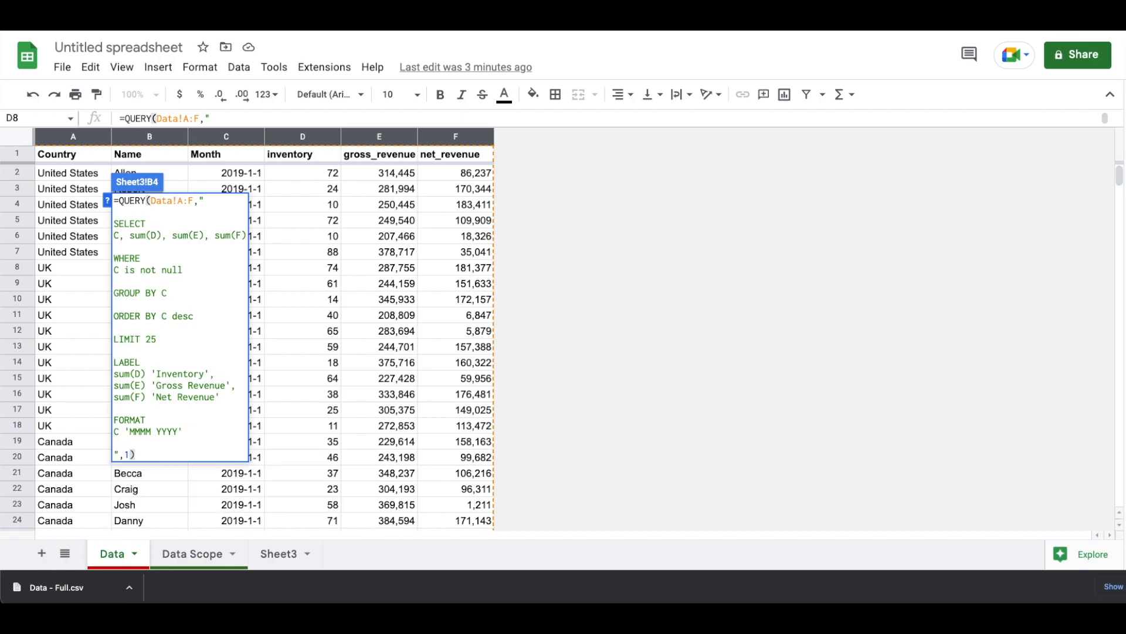
pyautogui.press('Return')
pyautogui.scroll(-2, 213, 300)
pyautogui.scroll(-1, 213, 301)
pyautogui.scroll(4, 213, 299)
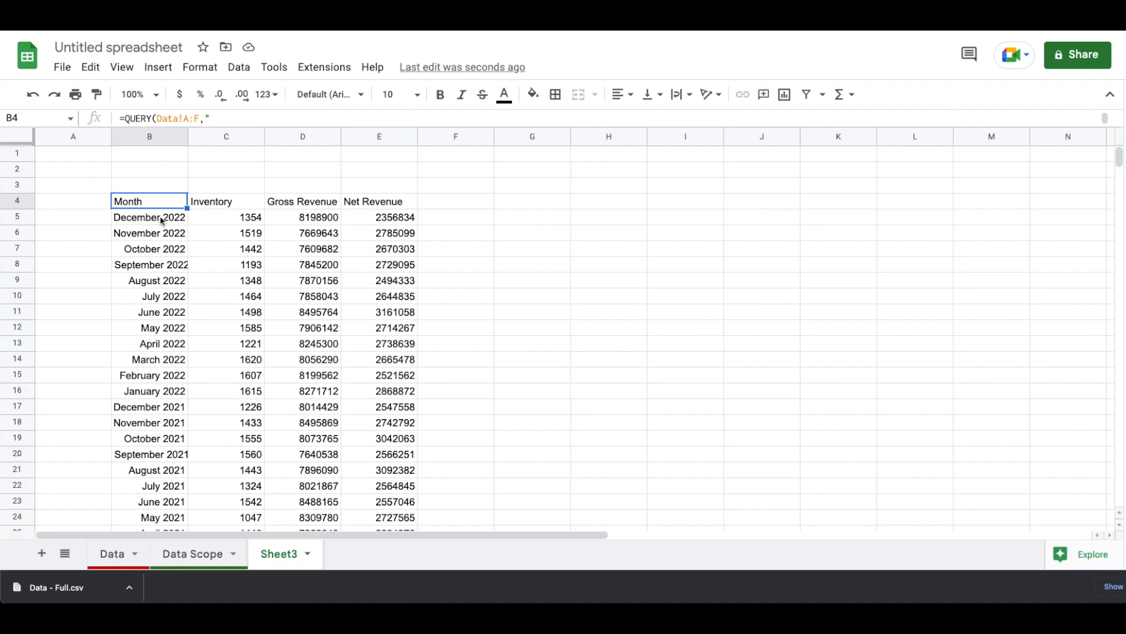
# Add filter labels Month in B2 and Name in D2 above the table, each with the value All beside it.
pyautogui.press('Up')
pyautogui.press('Up')
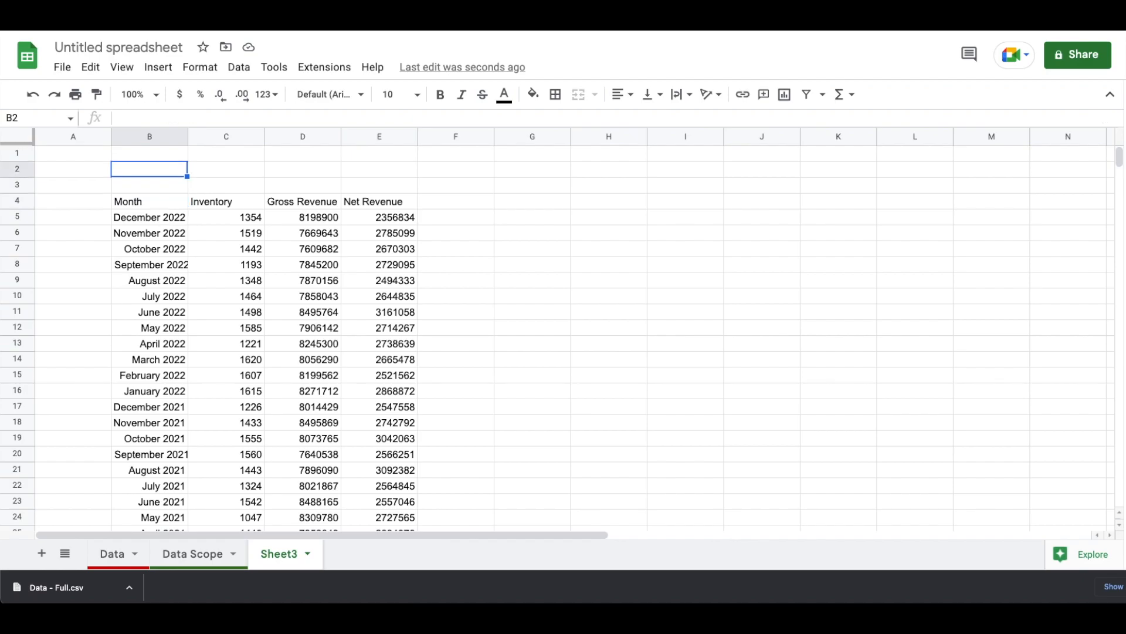
pyautogui.write('Month')
pyautogui.press('Tab')
pyautogui.write('All')
pyautogui.press('Tab')
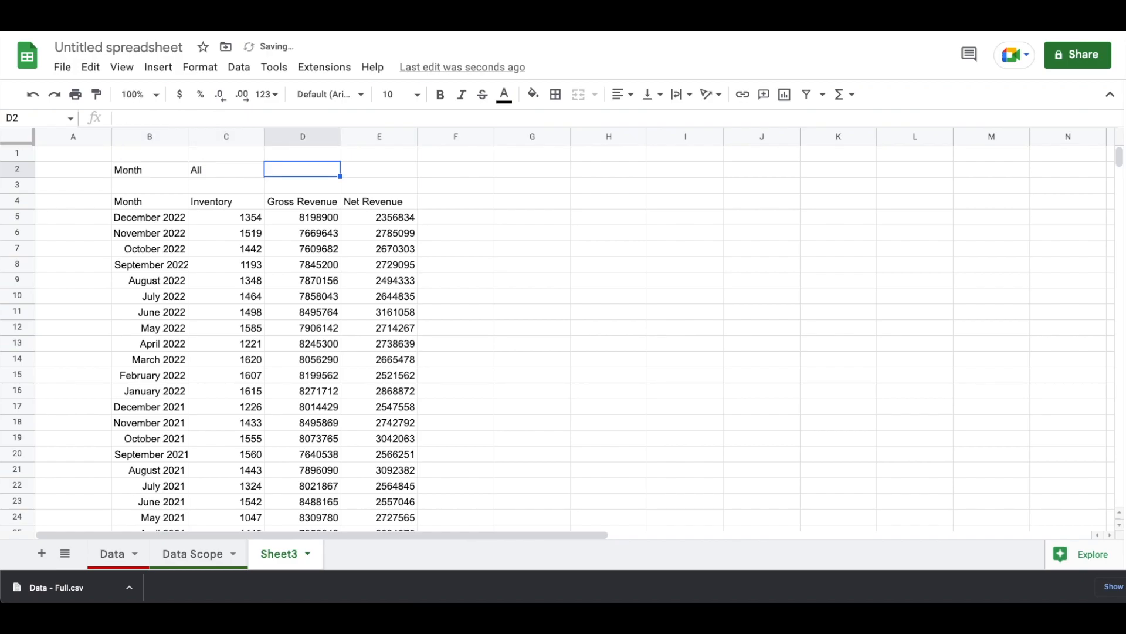
pyautogui.write('Name')
pyautogui.press('Tab')
pyautogui.write('All')
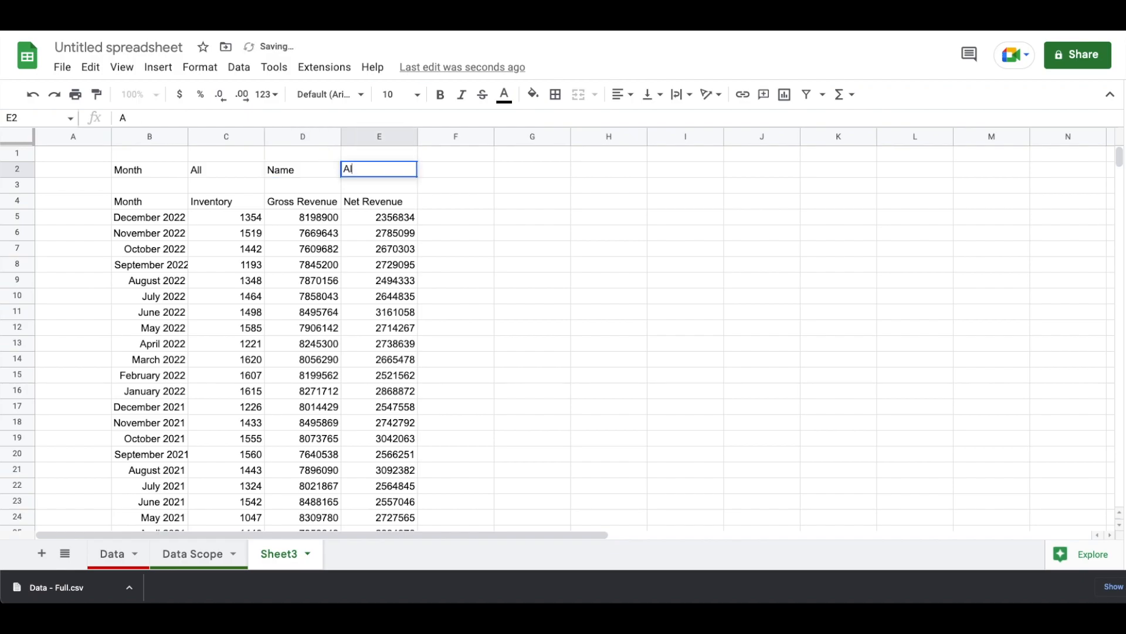
pyautogui.press('Tab')
# Label cell F2 as Month and Year and enter December 2022 in G2.
pyautogui.write('Month')
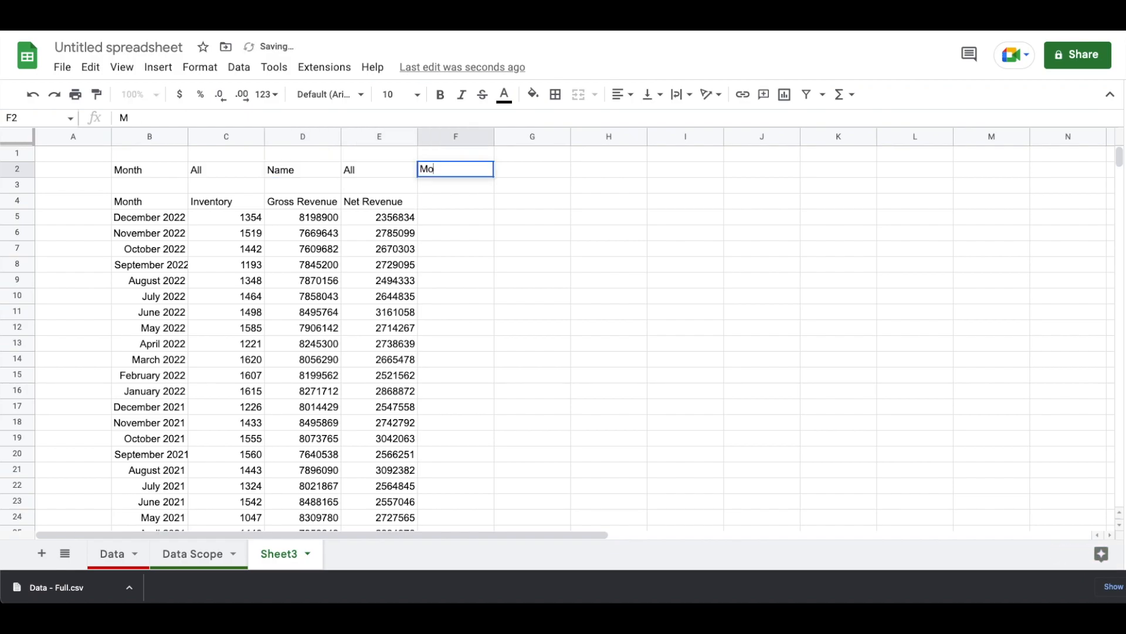
pyautogui.press('BackSpace')
pyautogui.press('BackSpace')
pyautogui.press('BackSpace')
pyautogui.press('BackSpace')
pyautogui.press('BackSpace')
pyautogui.write('Month and Year')
pyautogui.press('Tab')
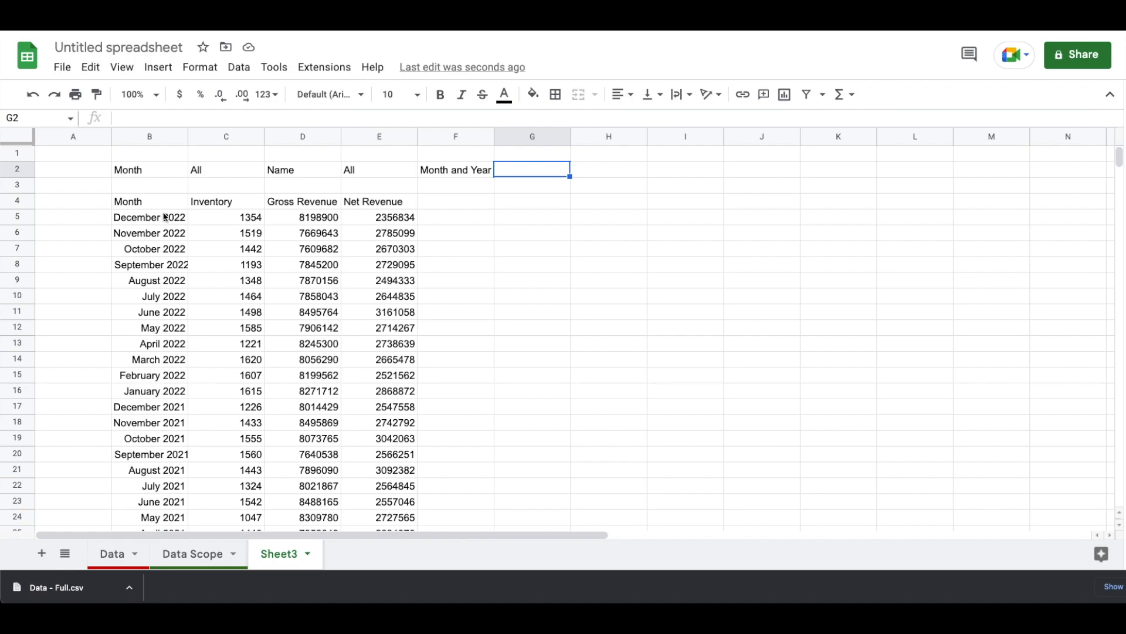
pyautogui.write('Decem')
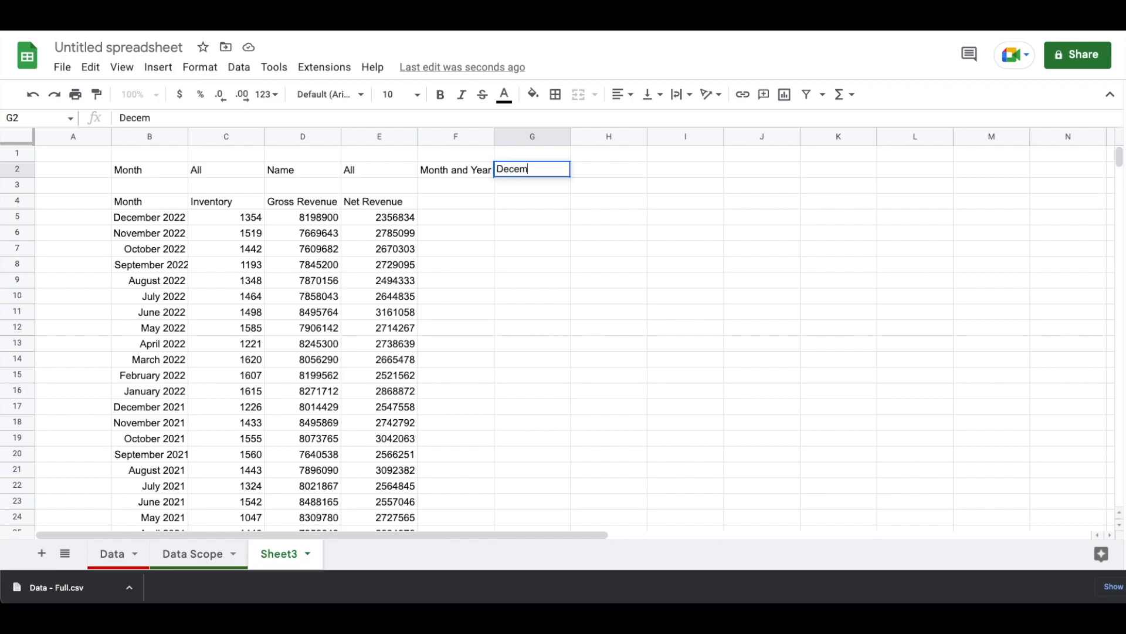
pyautogui.write('ber 2022')
pyautogui.press('Return')
pyautogui.press('Up')
pyautogui.press('Right')
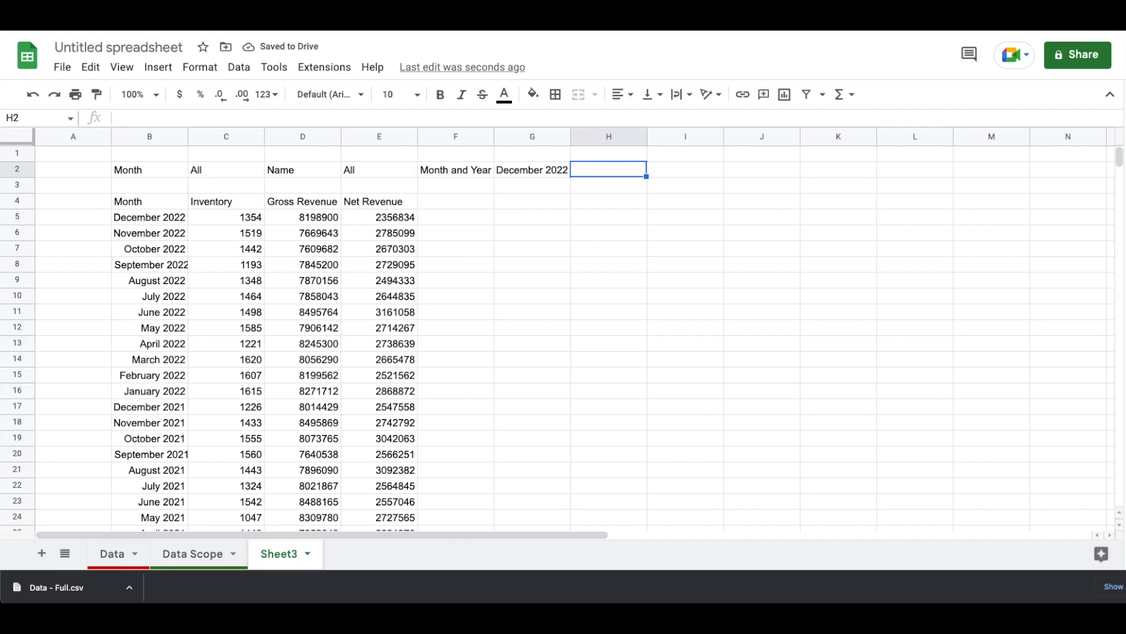
# Add the condition and C <= date '2022-12-01' on a new line of the WHERE clause in B4's query.
pyautogui.press('Down')
pyautogui.press('Down')
pyautogui.press('Down')
pyautogui.press('Left')
pyautogui.press('Left')
pyautogui.press('Left')
pyautogui.press('Left')
pyautogui.press('Left')
pyautogui.press('Left')
pyautogui.press('Left')
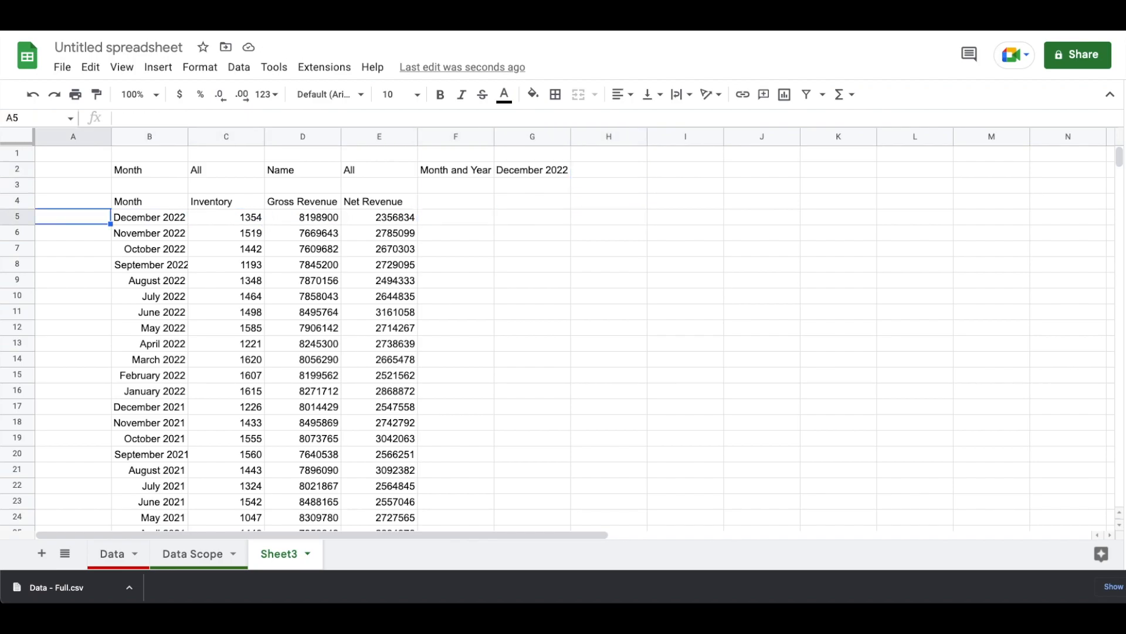
pyautogui.press('Right')
pyautogui.press('Up')
pyautogui.press('Return')
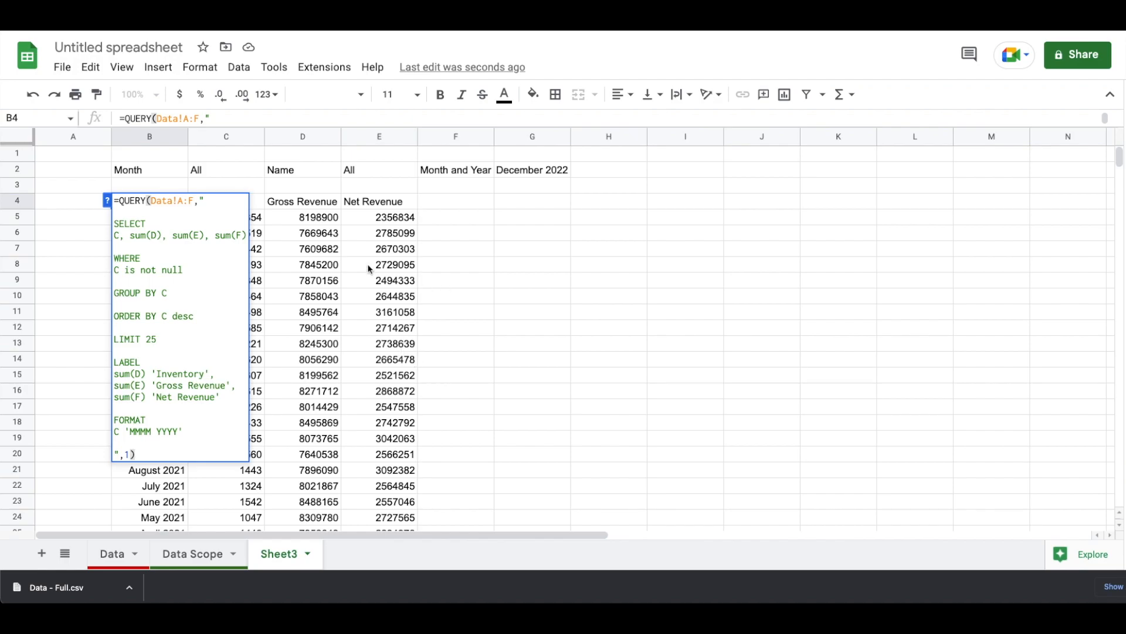
pyautogui.click(198, 273)
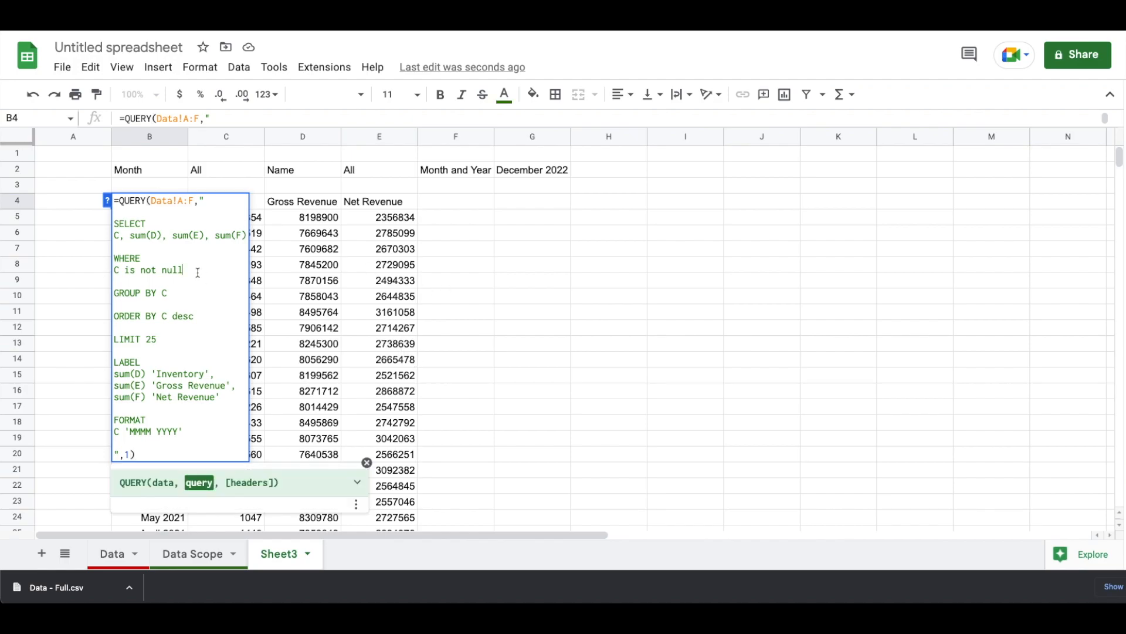
pyautogui.hotkey('ctrl', 'Return')
pyautogui.write('and ')
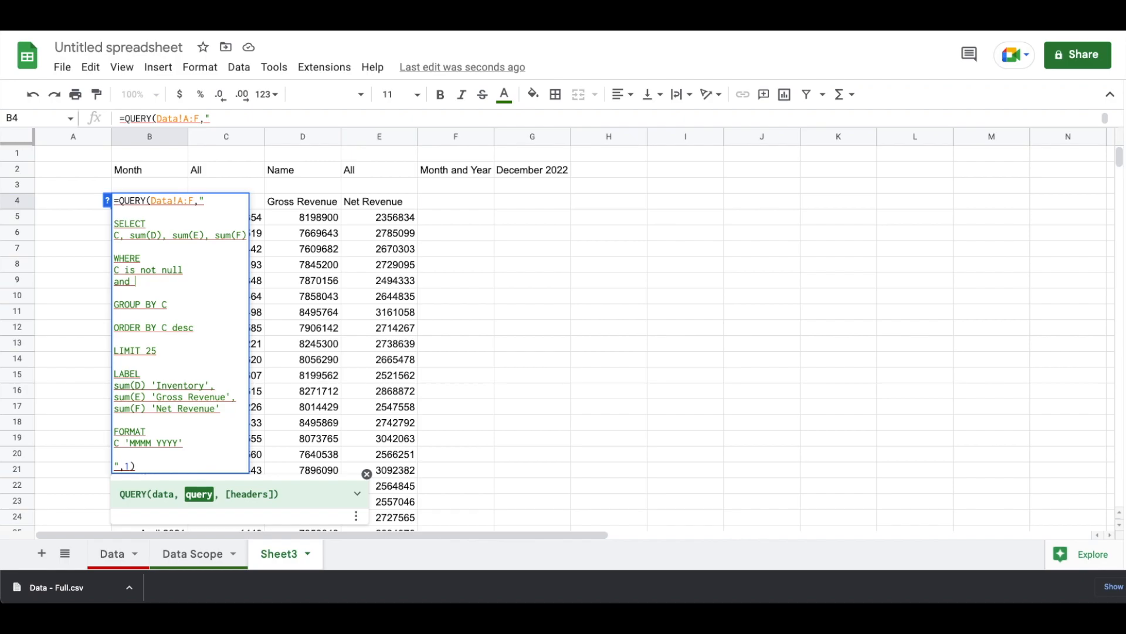
pyautogui.write('C <=')
pyautogui.write('date')
pyautogui.write("'")
pyautogui.write("2022-12-01'")
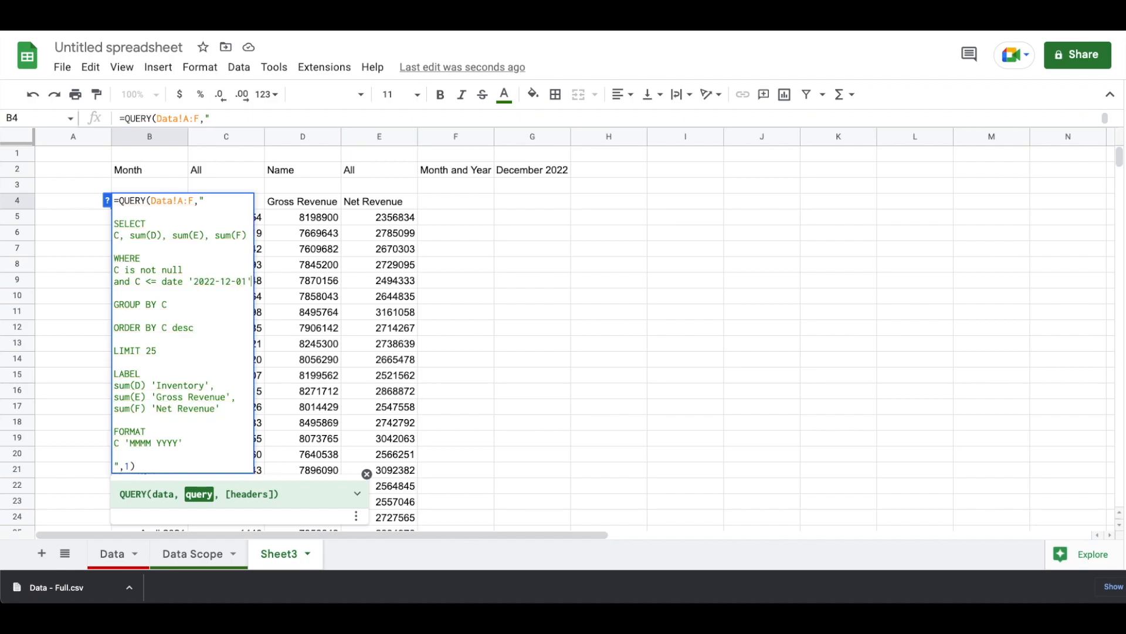
# Replace the fixed date in the WHERE condition with a concatenated reference to cell G2 and check the formula.
pyautogui.press('BackSpace')
pyautogui.press('BackSpace')
pyautogui.press('BackSpace')
pyautogui.press('BackSpace')
pyautogui.press('BackSpace')
pyautogui.press('BackSpace')
pyautogui.press('BackSpace')
pyautogui.press('BackSpace')
pyautogui.press('BackSpace')
pyautogui.press('BackSpace')
pyautogui.press('BackSpace')
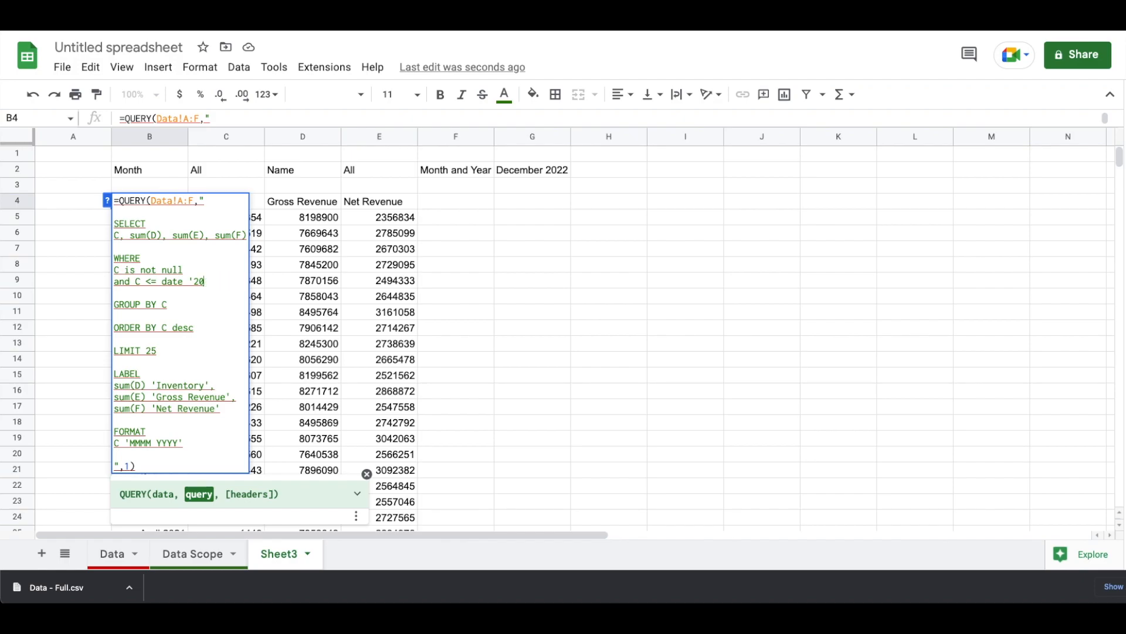
pyautogui.write('"&')
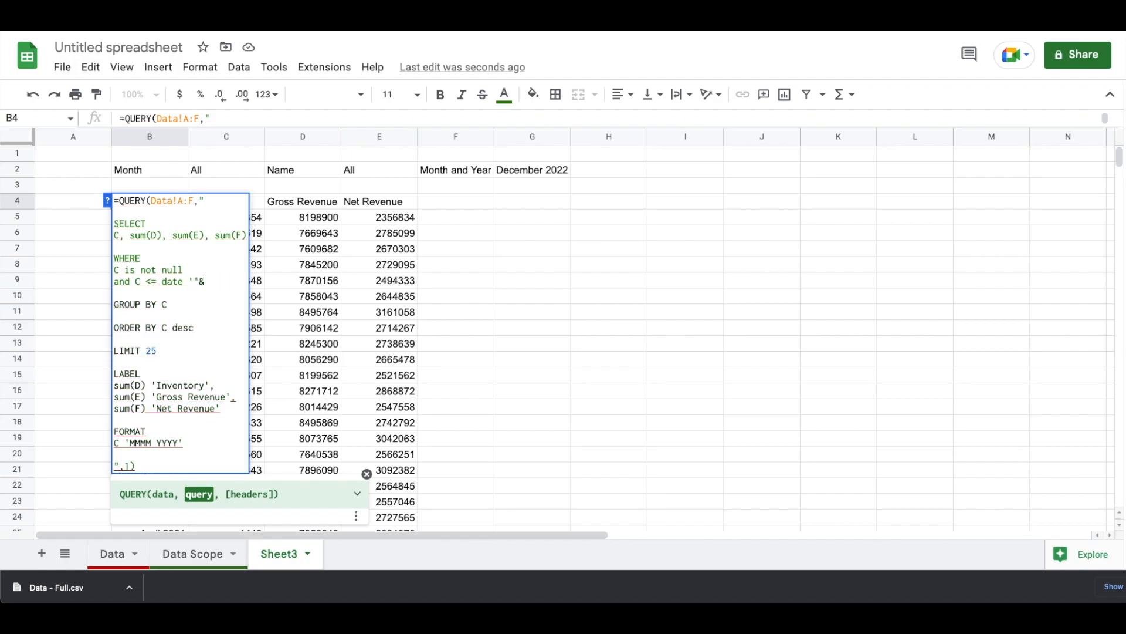
pyautogui.write('G')
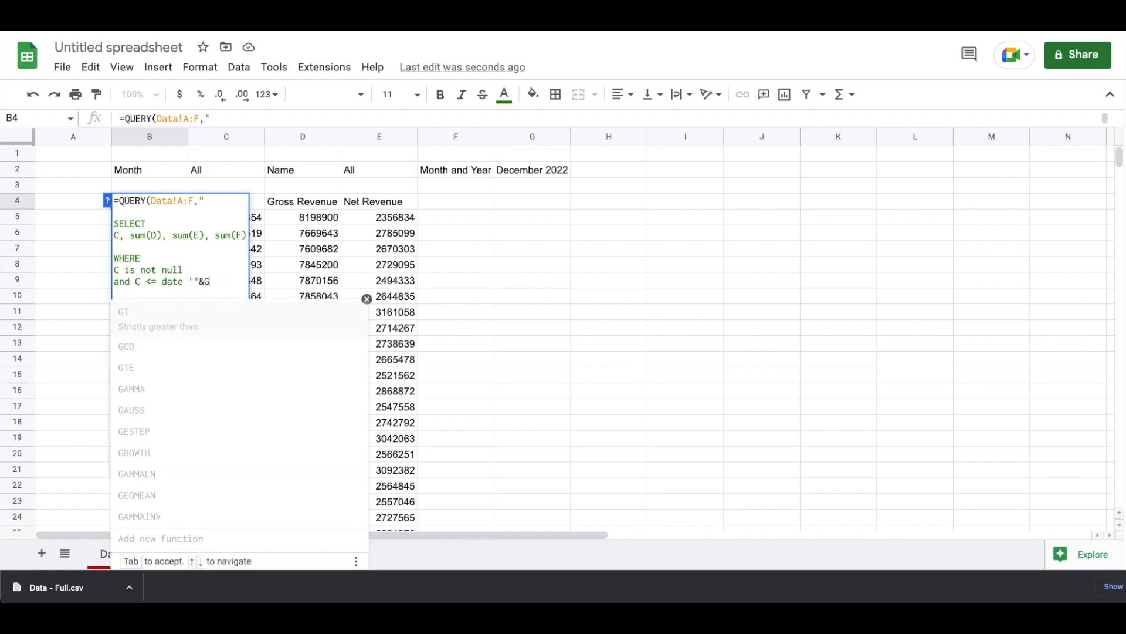
pyautogui.write('2&"\'')
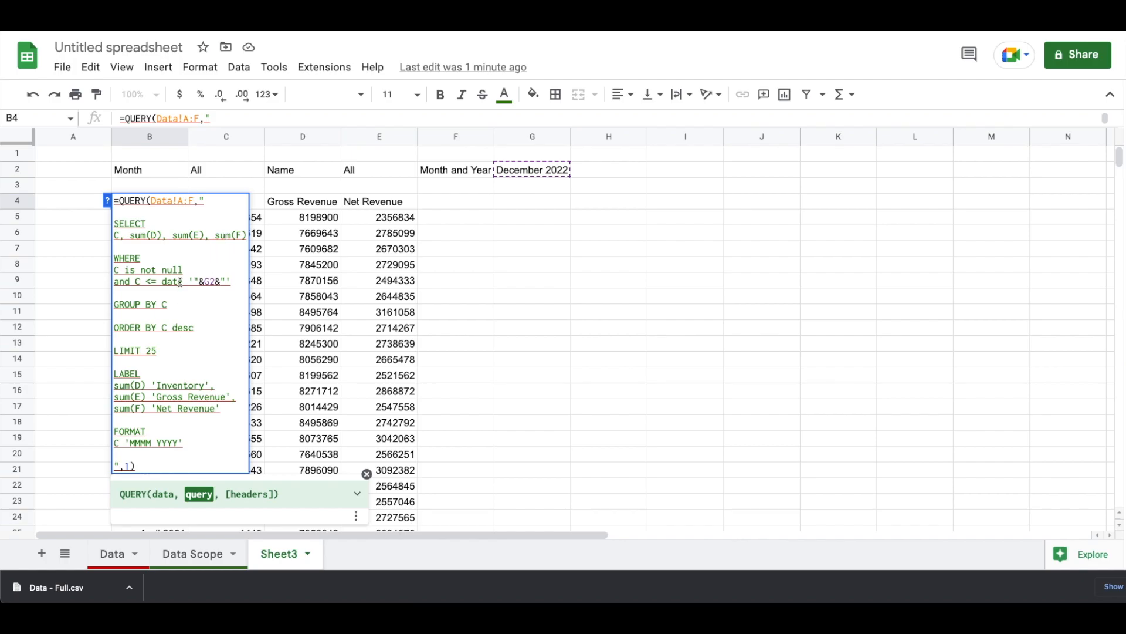
pyautogui.moveTo(180, 282)
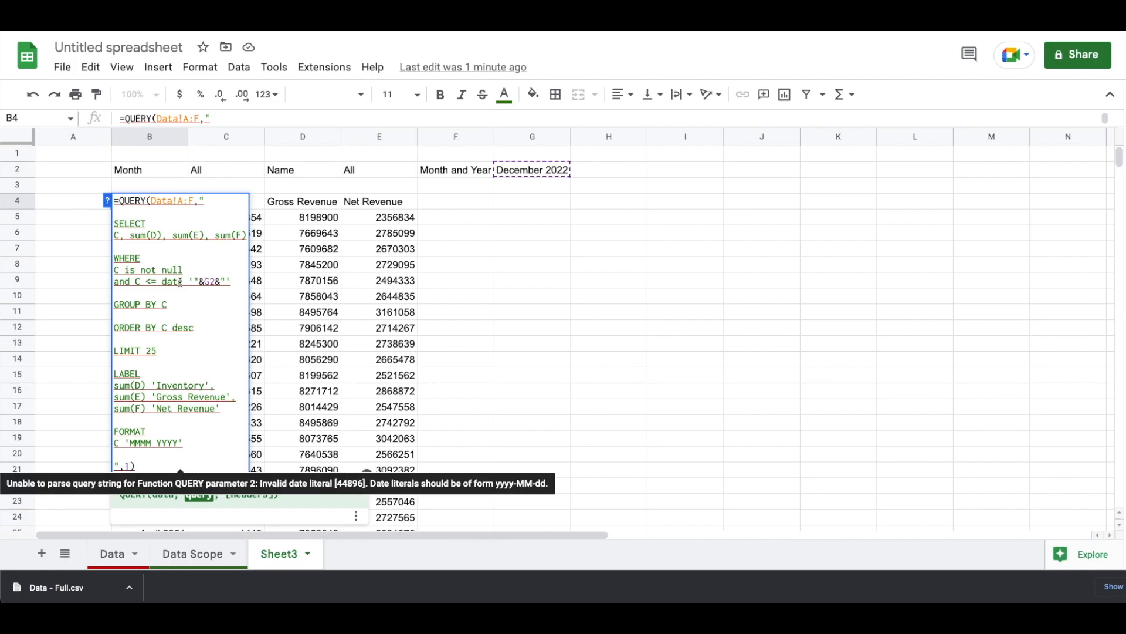
# Wrap the G2 reference as TEXT(G2,"YYYY-MM-DD") in the date condition and commit the query.
pyautogui.click(205, 281)
pyautogui.write('TEXT')
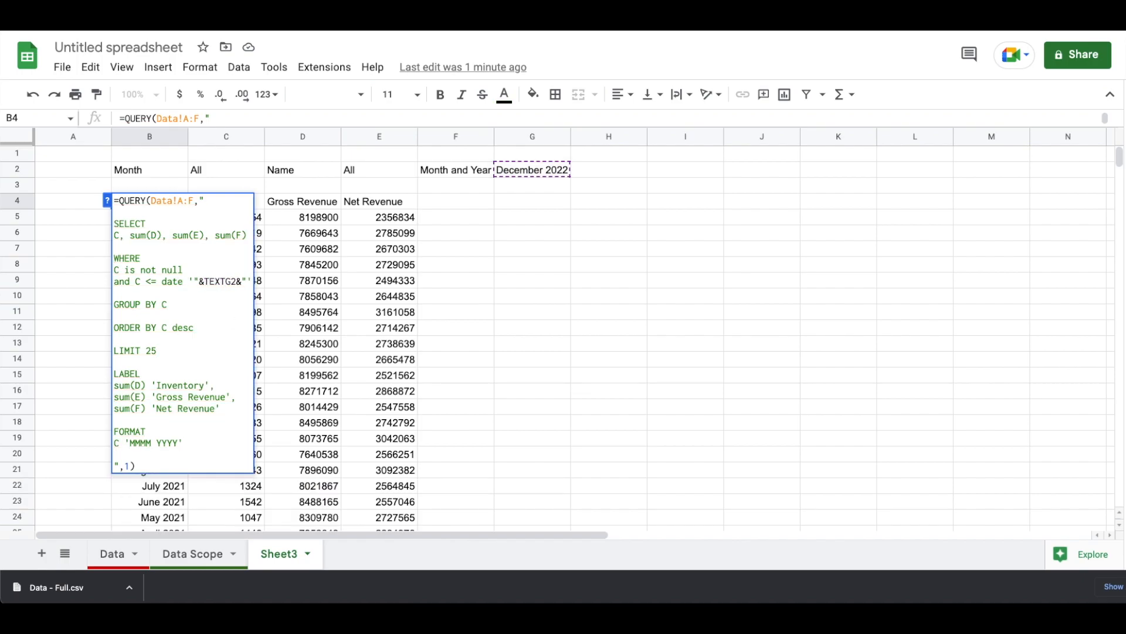
pyautogui.write('(G2,"YYYY')
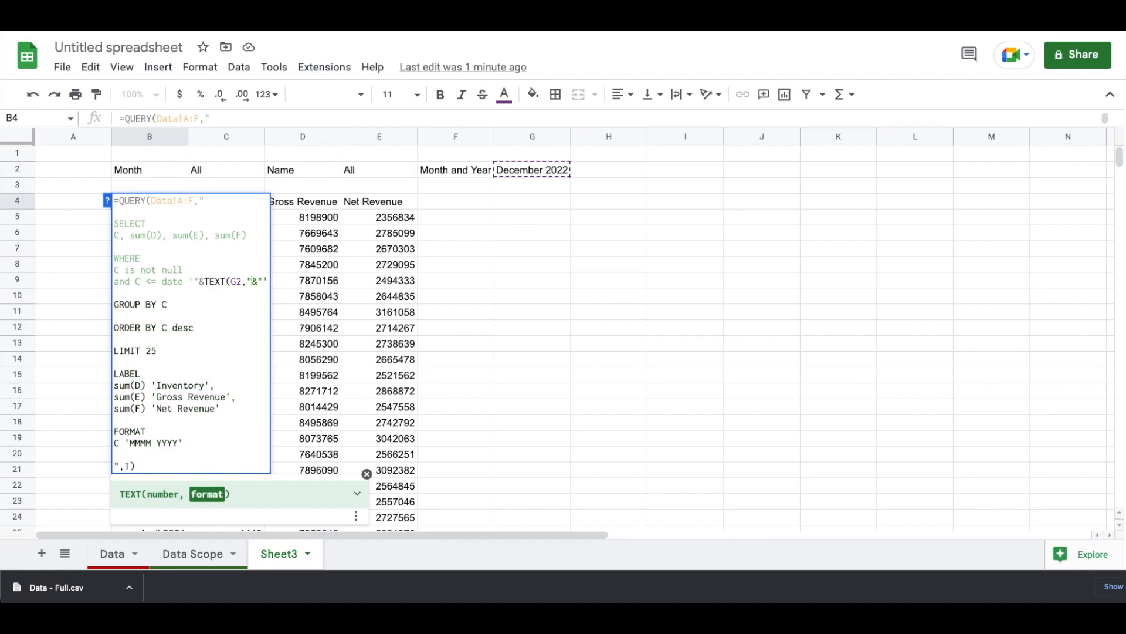
pyautogui.write('-mm')
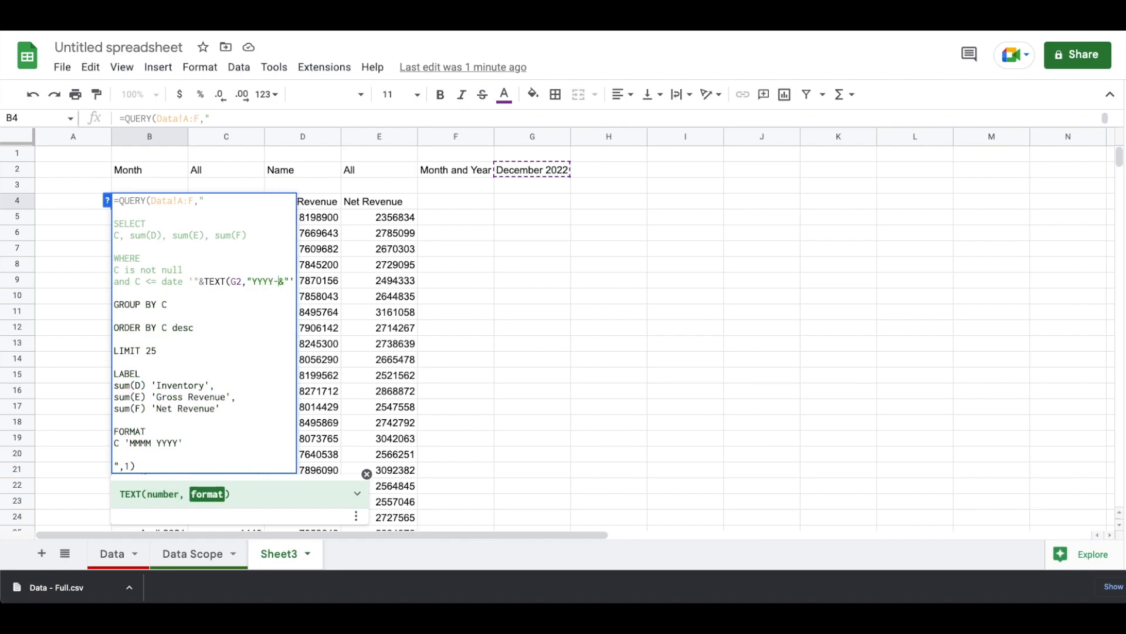
pyautogui.press('BackSpace')
pyautogui.press('BackSpace')
pyautogui.write('MM')
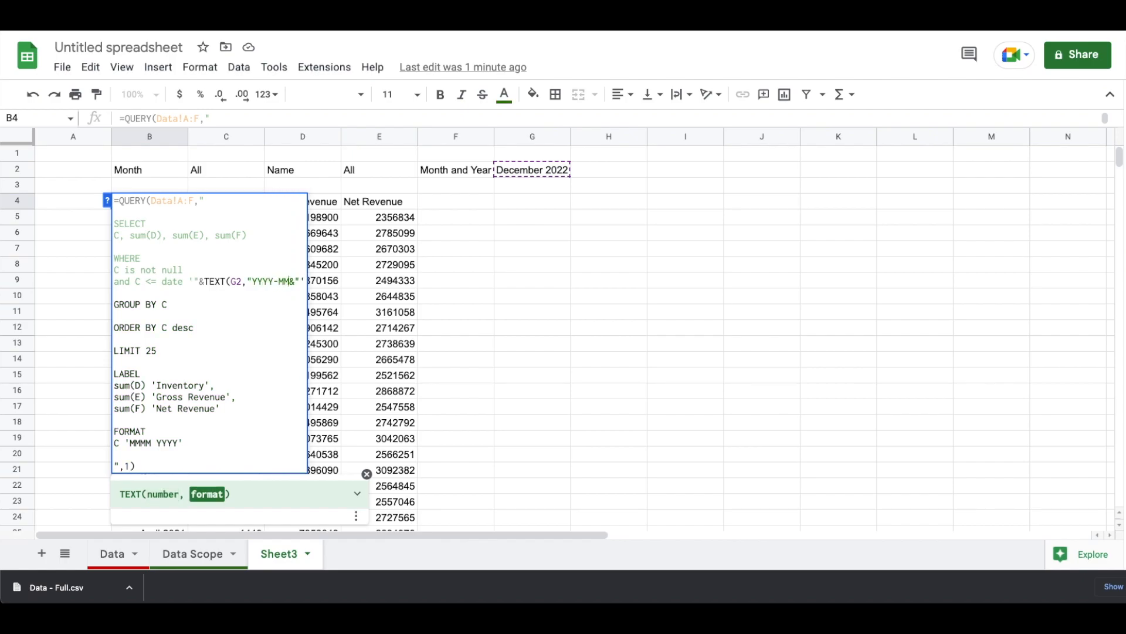
pyautogui.write('-DD')
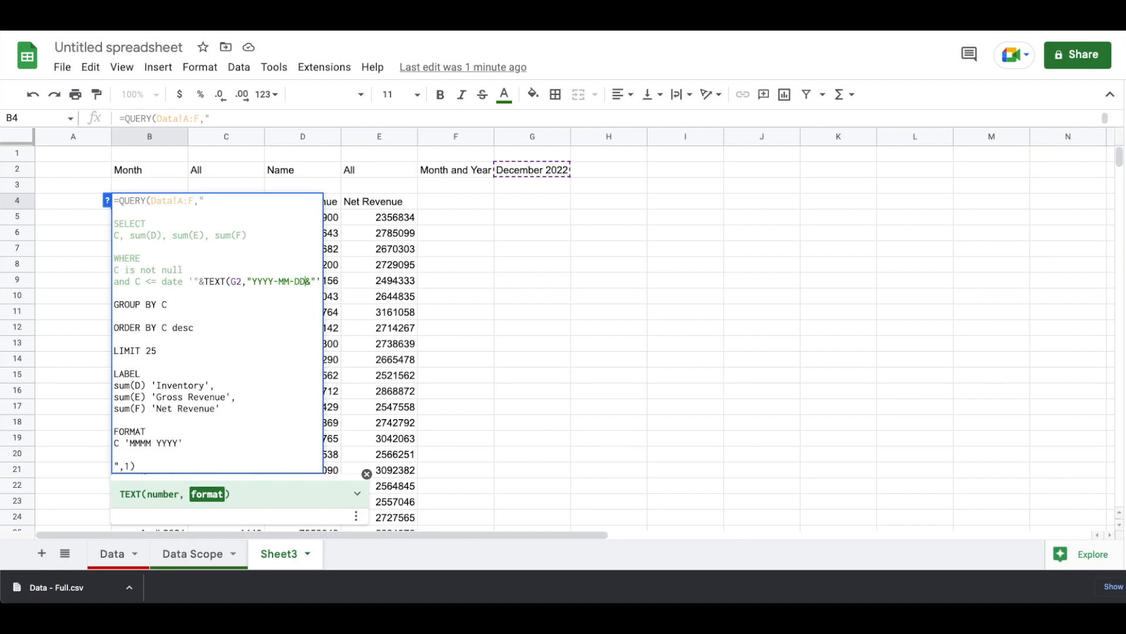
pyautogui.write('")')
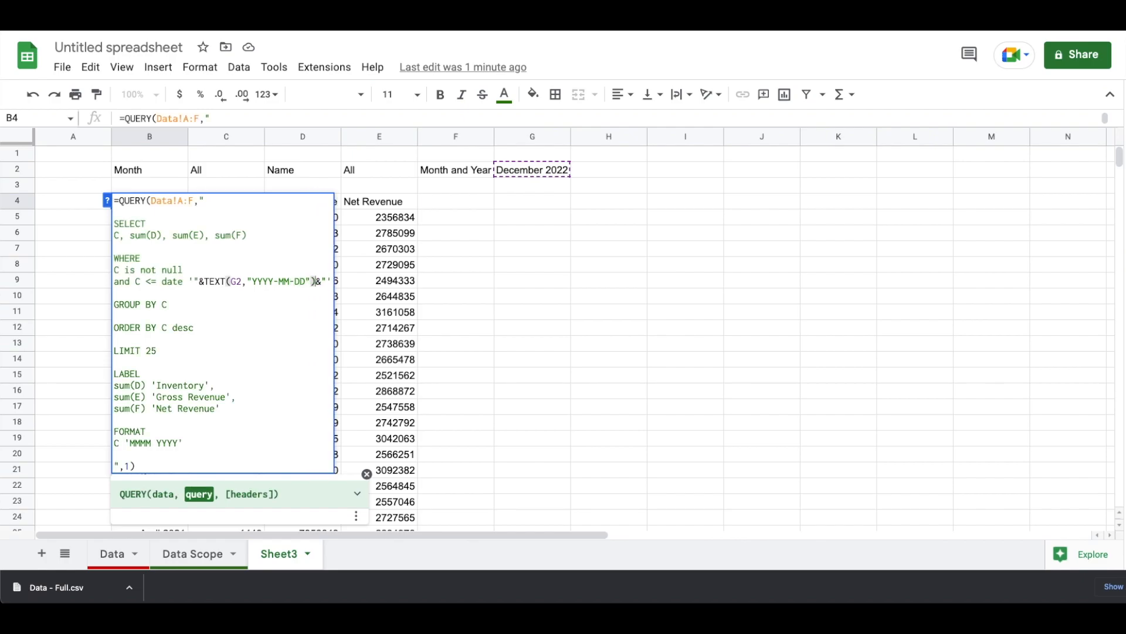
pyautogui.press('Return')
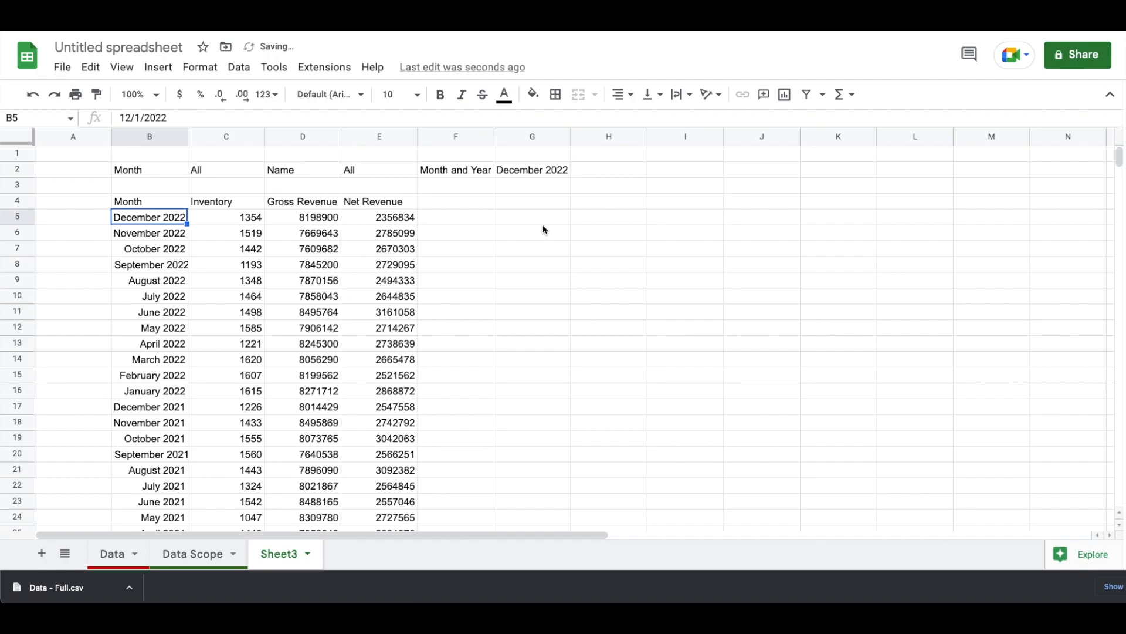
# Test the date filter by setting G2 to September 2022 and July 2019, and restore it to December 2022.
pyautogui.click(530, 169)
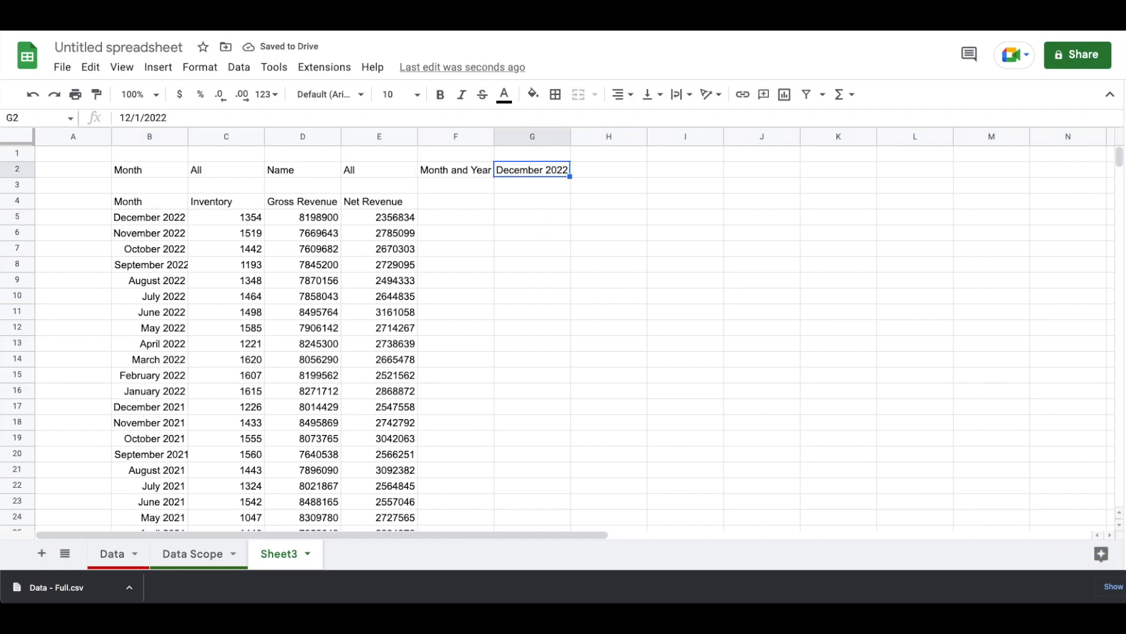
pyautogui.write('September 2022')
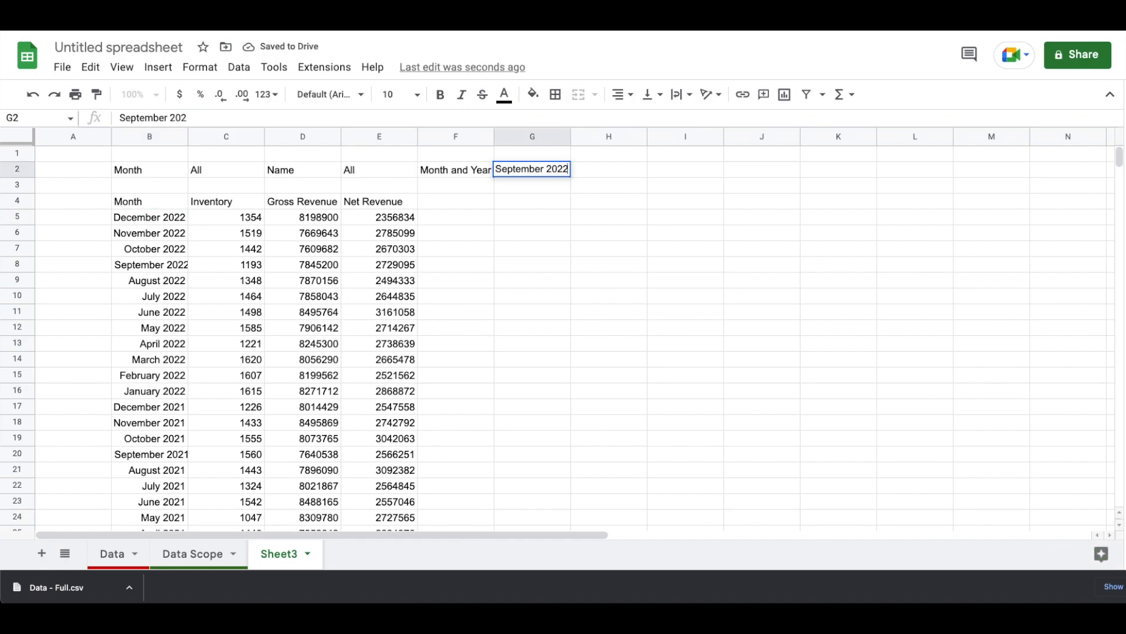
pyautogui.press('Return')
pyautogui.click(530, 169)
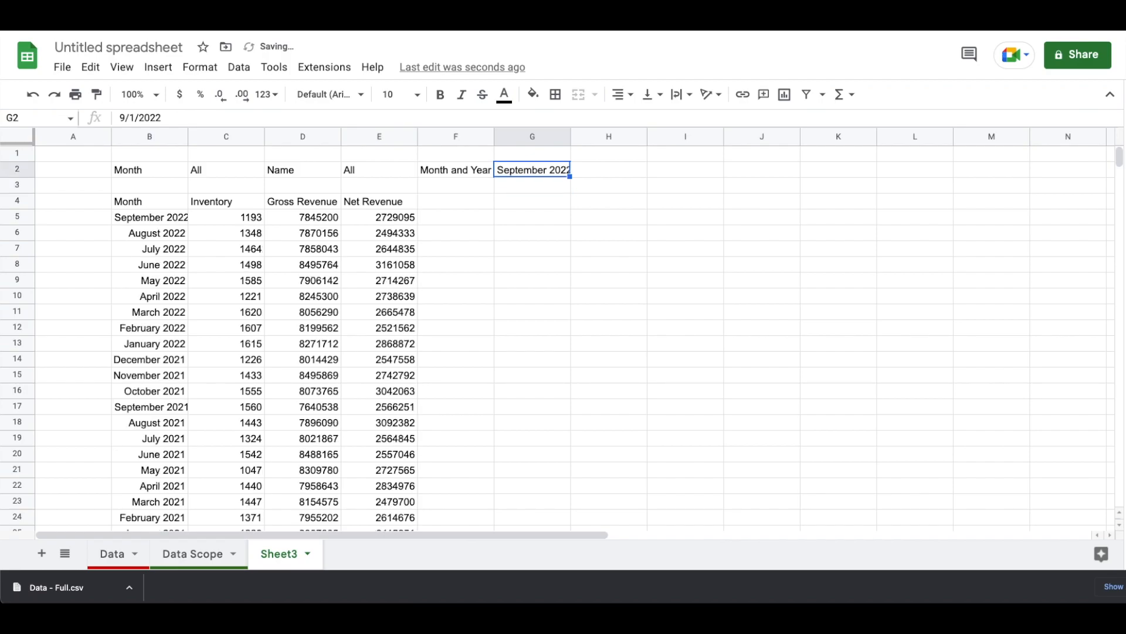
pyautogui.write('July 2019')
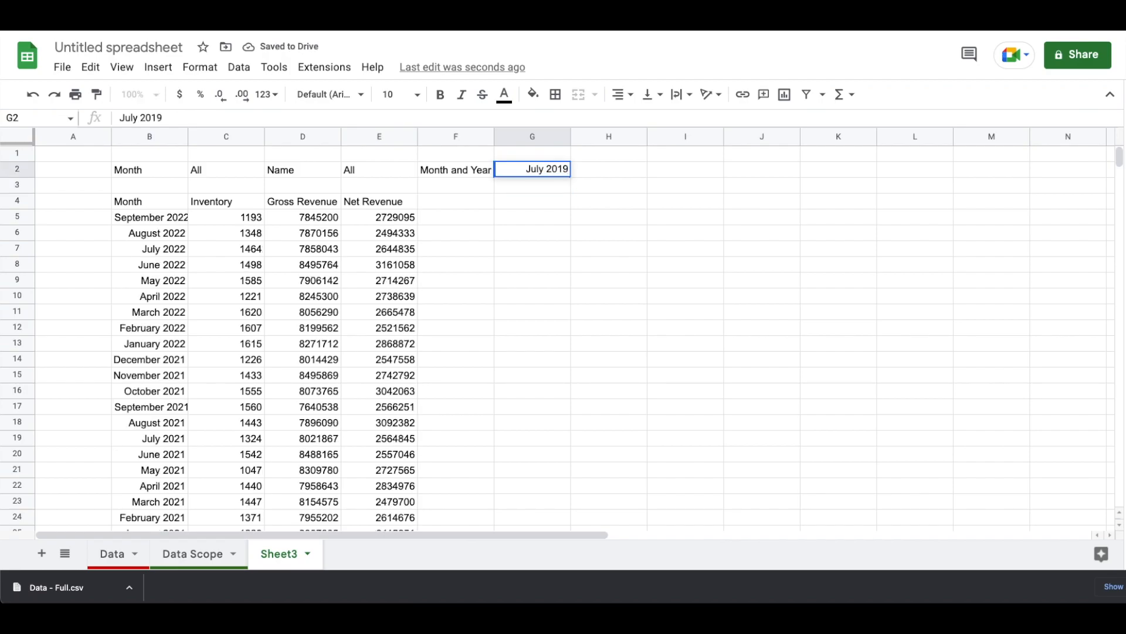
pyautogui.press('Return')
pyautogui.press('Up')
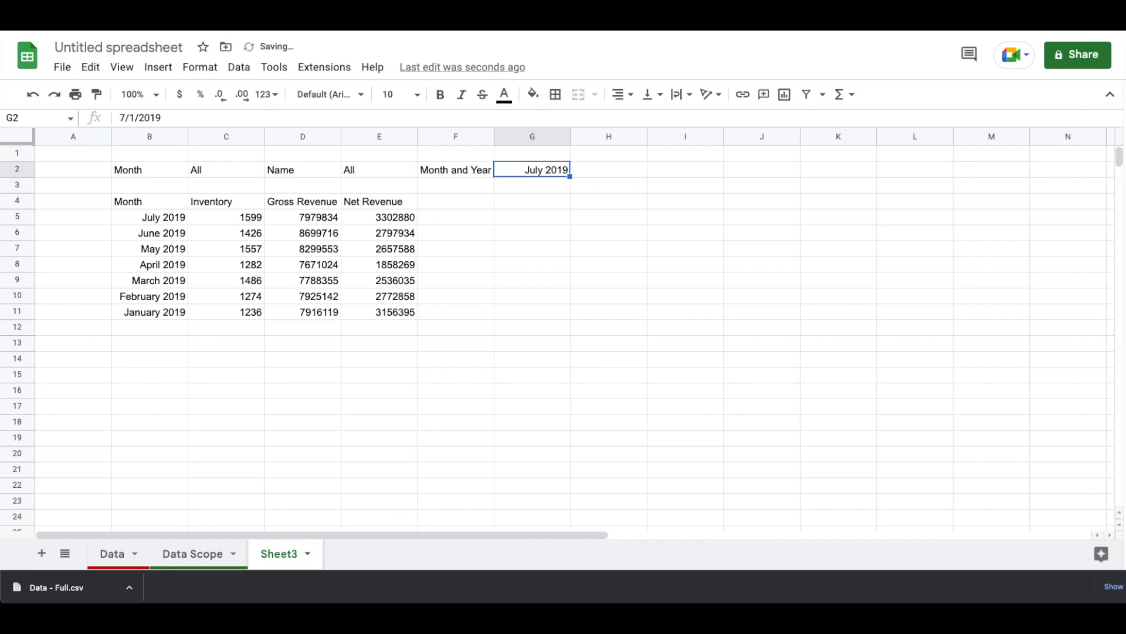
pyautogui.write('December 2022')
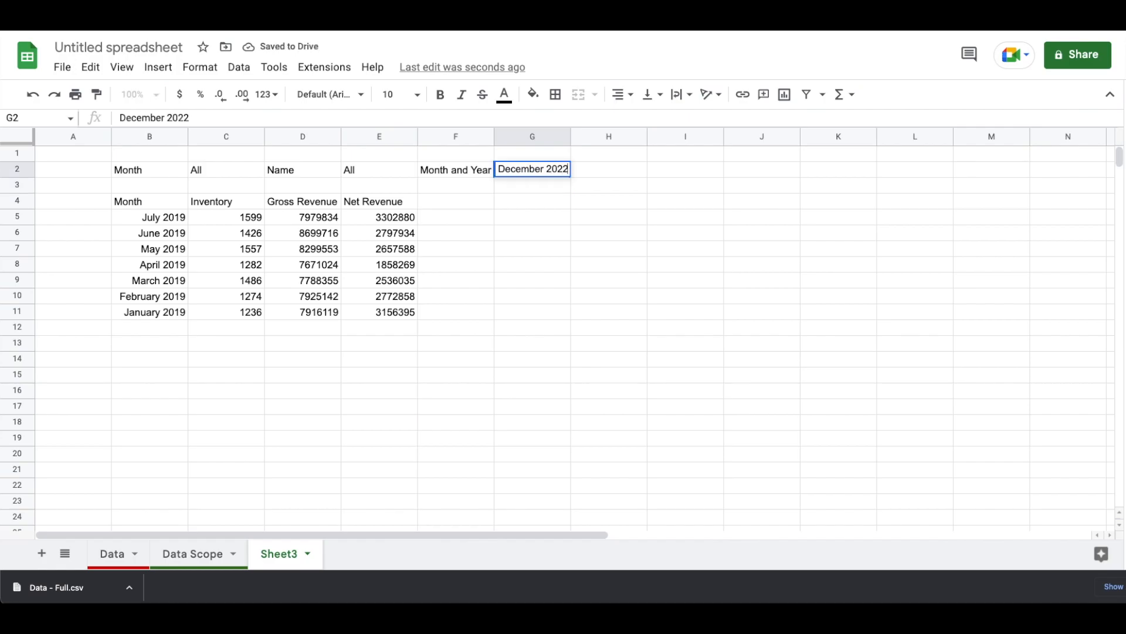
pyautogui.press('Return')
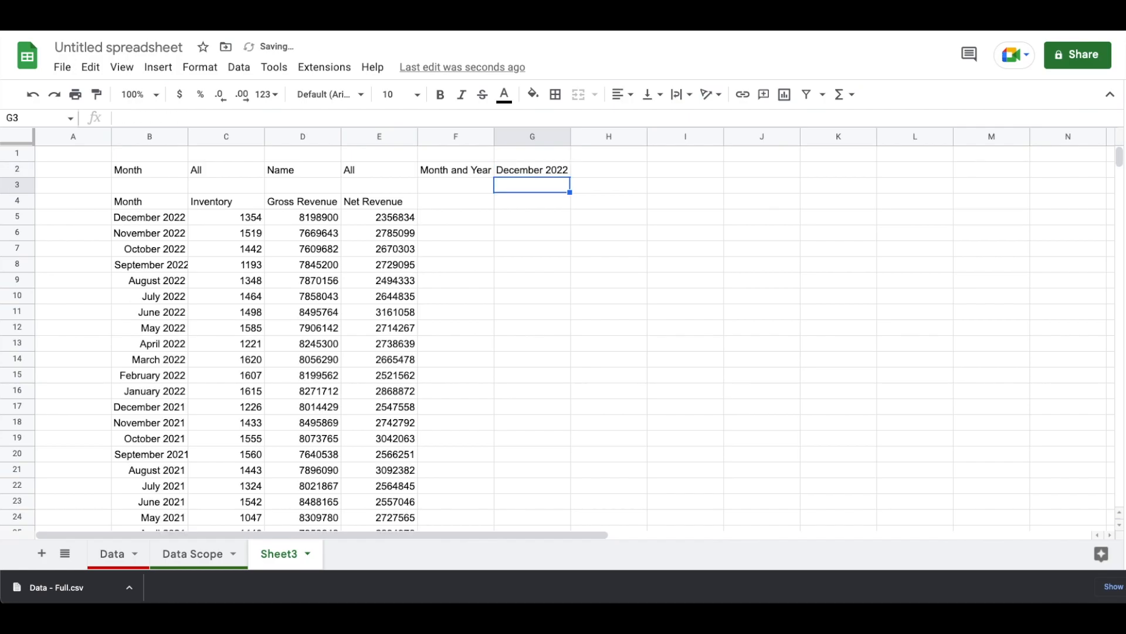
# Copy the full text of the QUERY formula in B4, leaving the cell unchanged.
pyautogui.click(161, 201)
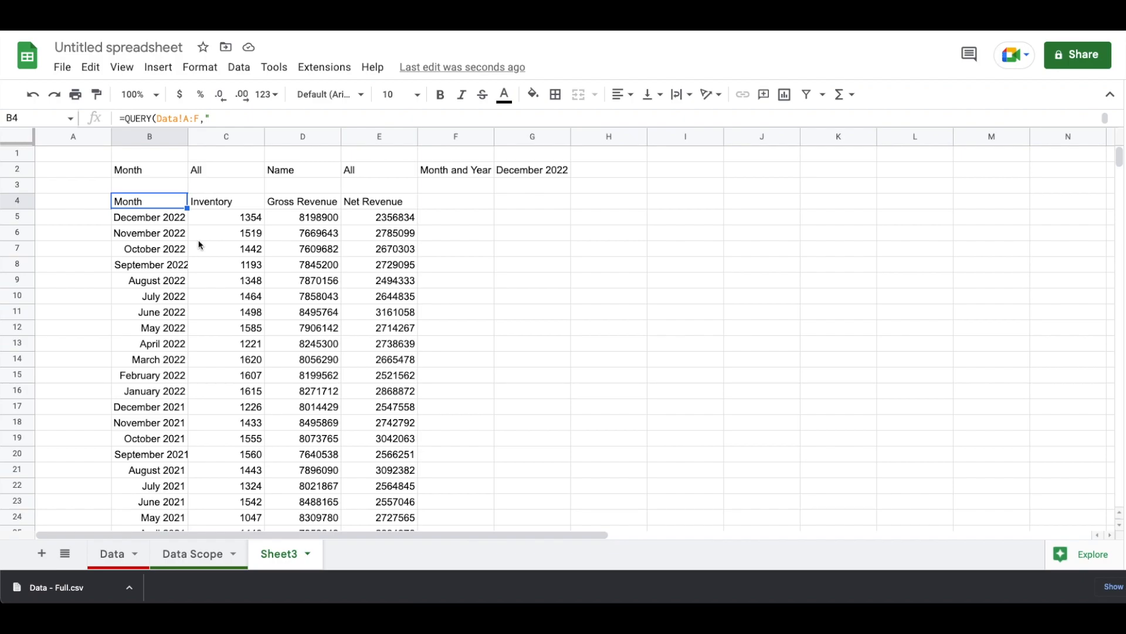
pyautogui.press('Return')
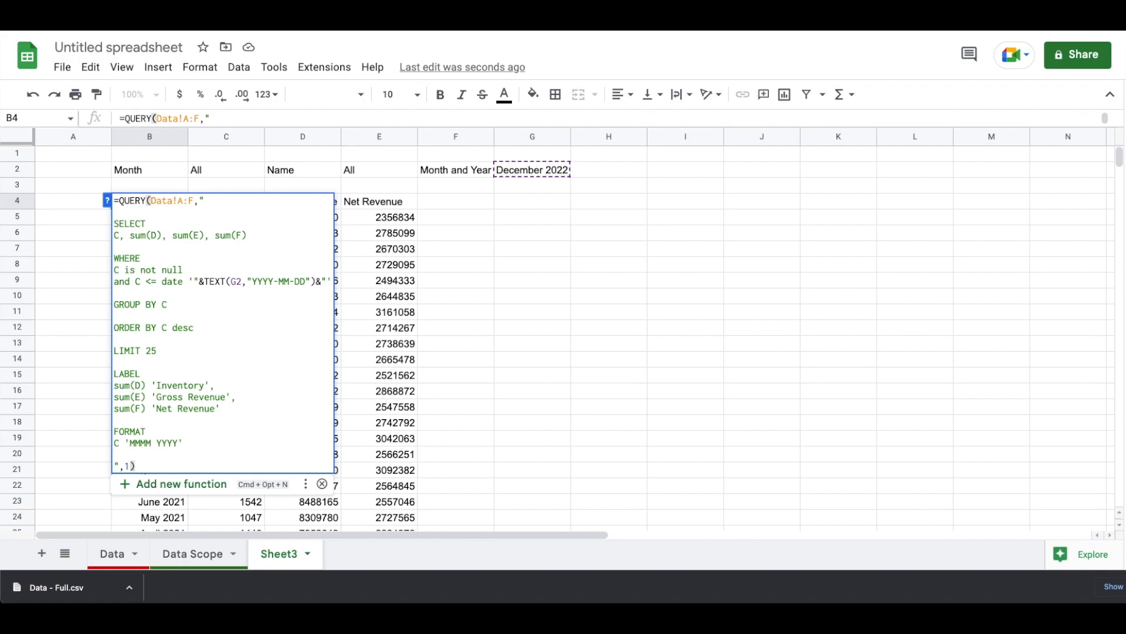
pyautogui.press('super+a')
pyautogui.press('super+c')
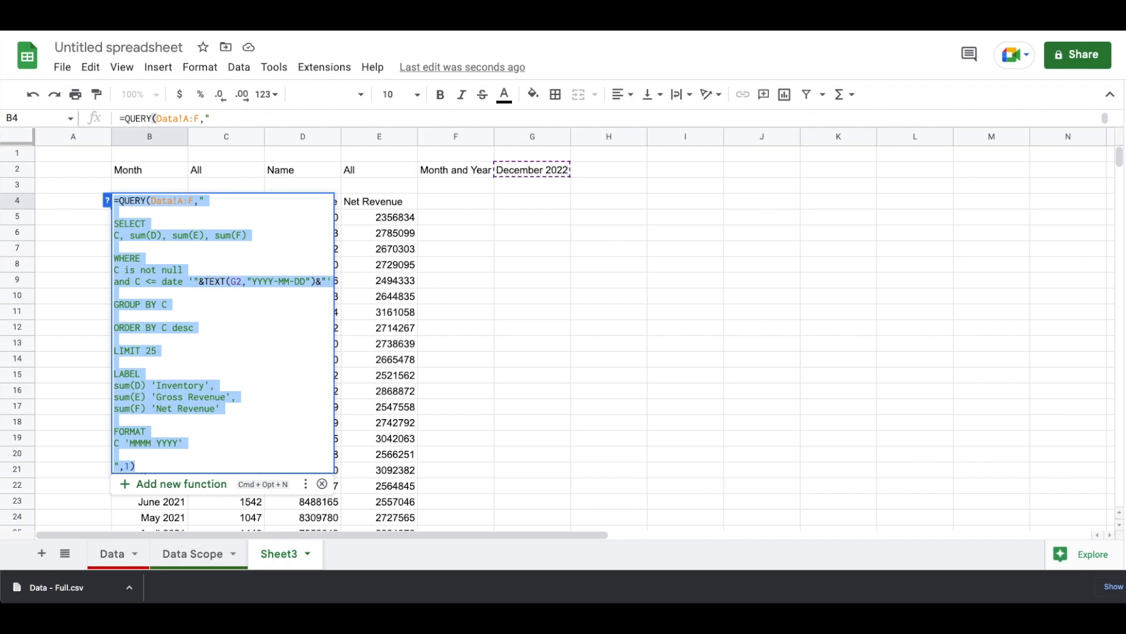
pyautogui.press('Escape')
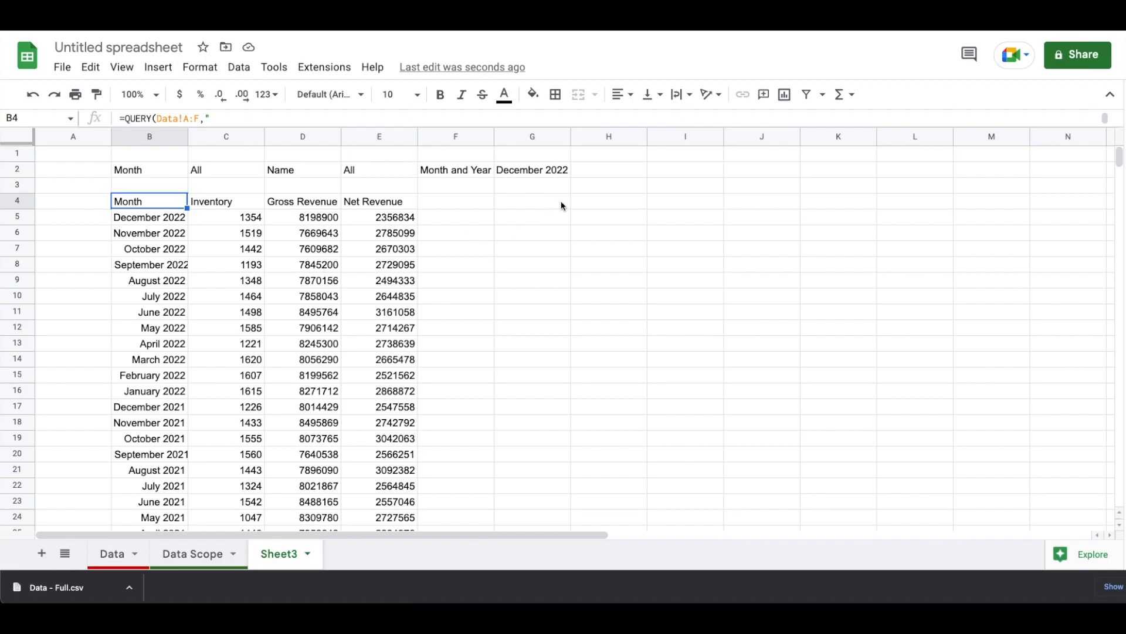
# Paste the copied QUERY formula into G4 and change the first SELECT column to YEAR(C).
pyautogui.click(547, 209)
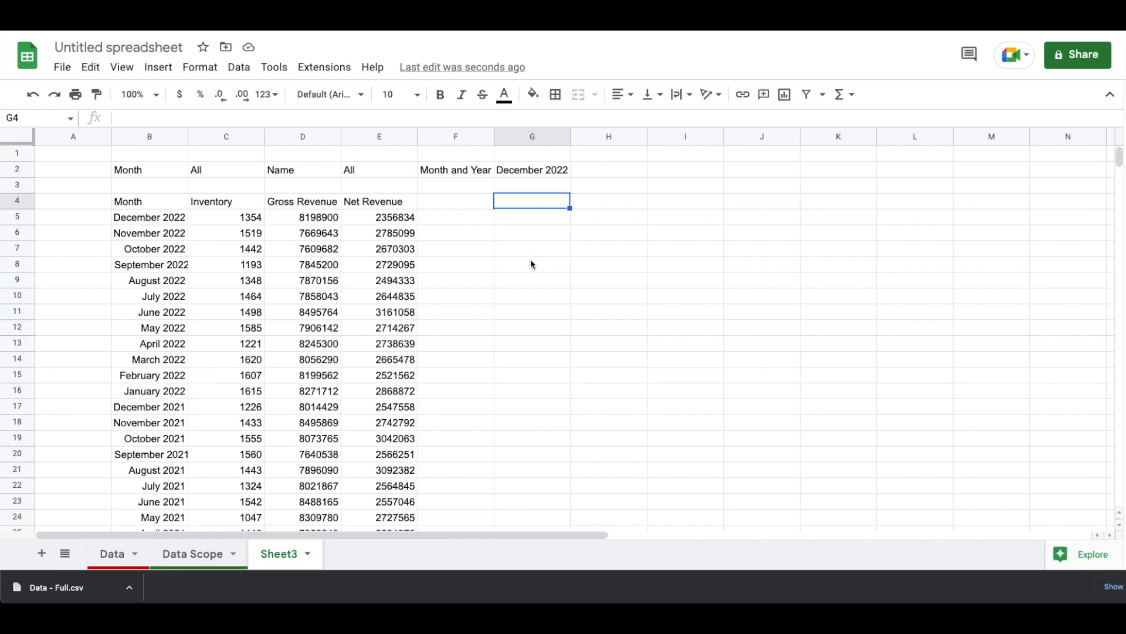
pyautogui.write('=')
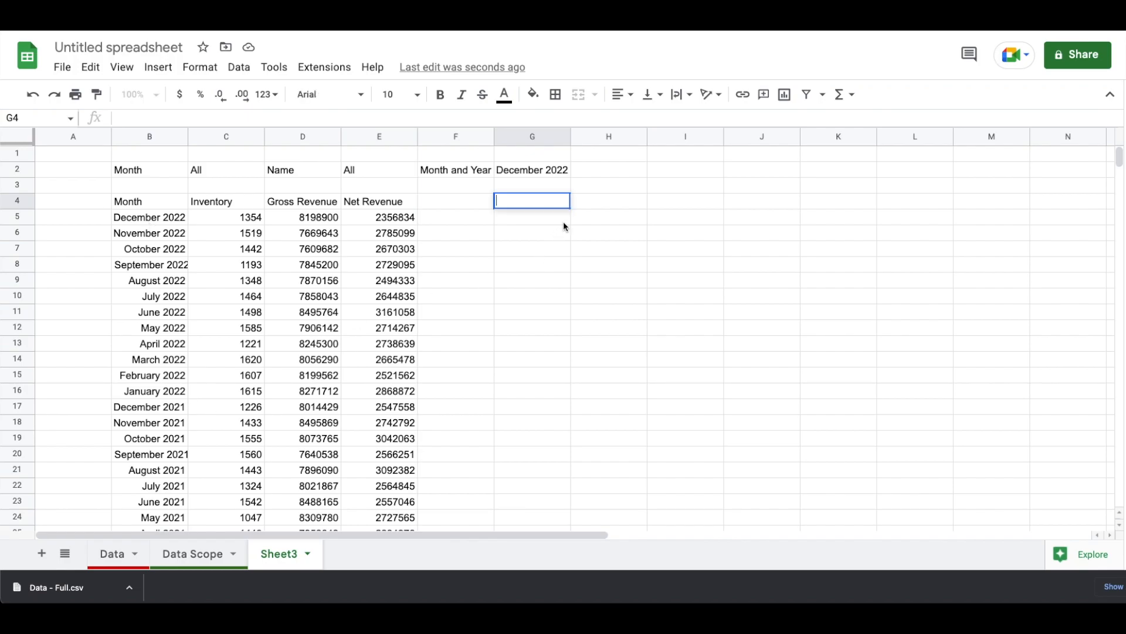
pyautogui.press('super+v')
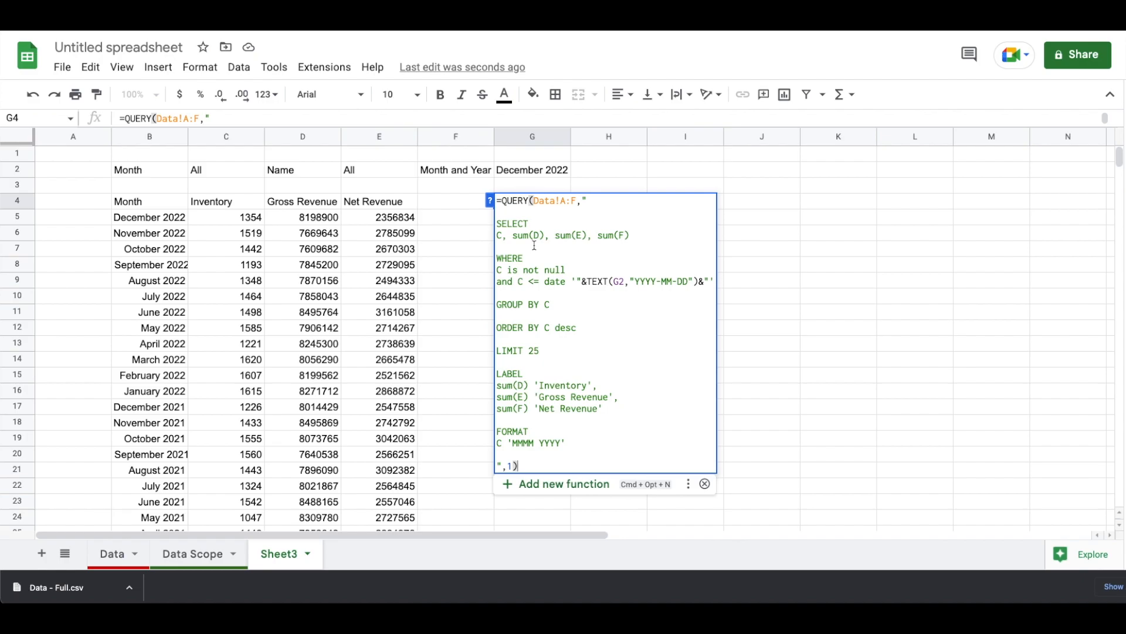
pyautogui.click(497, 235)
pyautogui.write('YEAR')
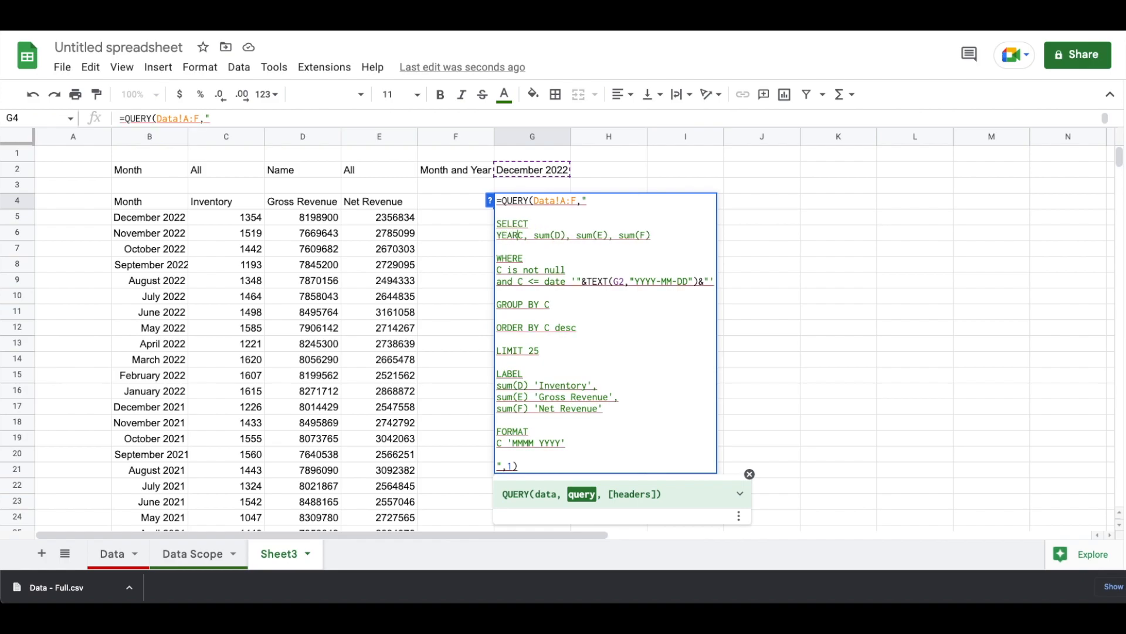
pyautogui.write('(')
pyautogui.press('Right')
pyautogui.write(')')
# Change the not-null condition in the G4 query's WHERE clause to YEAR(C) is not null, keeping plain C in the date condition.
pyautogui.click(497, 269)
pyautogui.write('YEAR(')
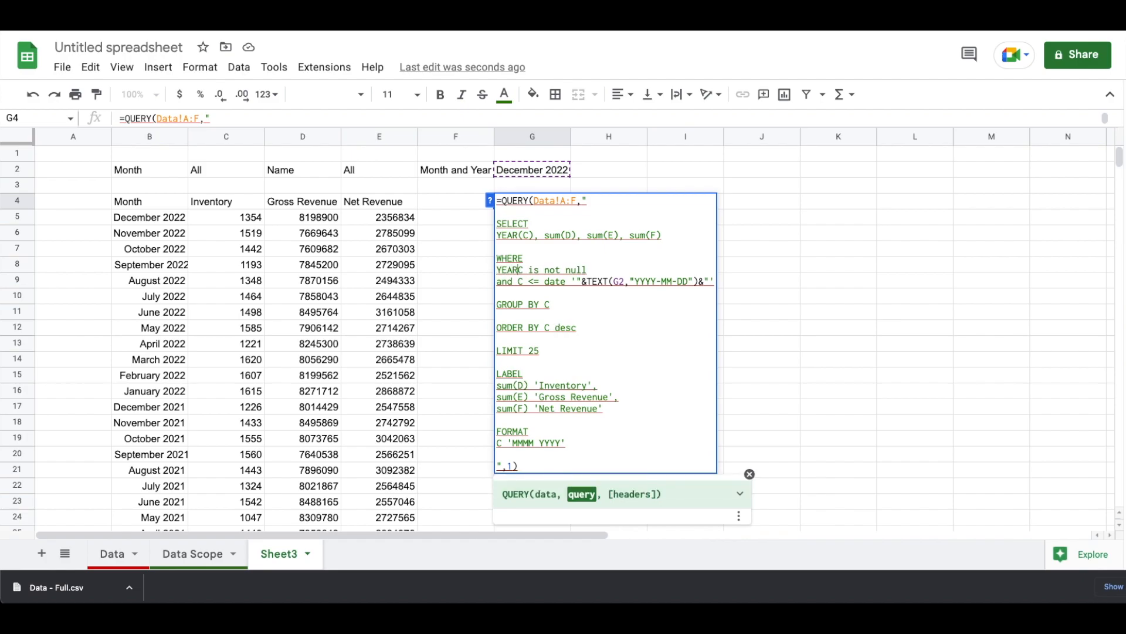
pyautogui.press('Right')
pyautogui.write(')')
pyautogui.click(519, 282)
pyautogui.write('YEAR(')
pyautogui.press('BackSpace')
pyautogui.press('BackSpace')
pyautogui.press('BackSpace')
pyautogui.press('BackSpace')
pyautogui.press('BackSpace')
# Make the G4 query group by YEAR(C) and order by YEAR(C) desc.
pyautogui.click(545, 304)
pyautogui.write('YEAR(C')
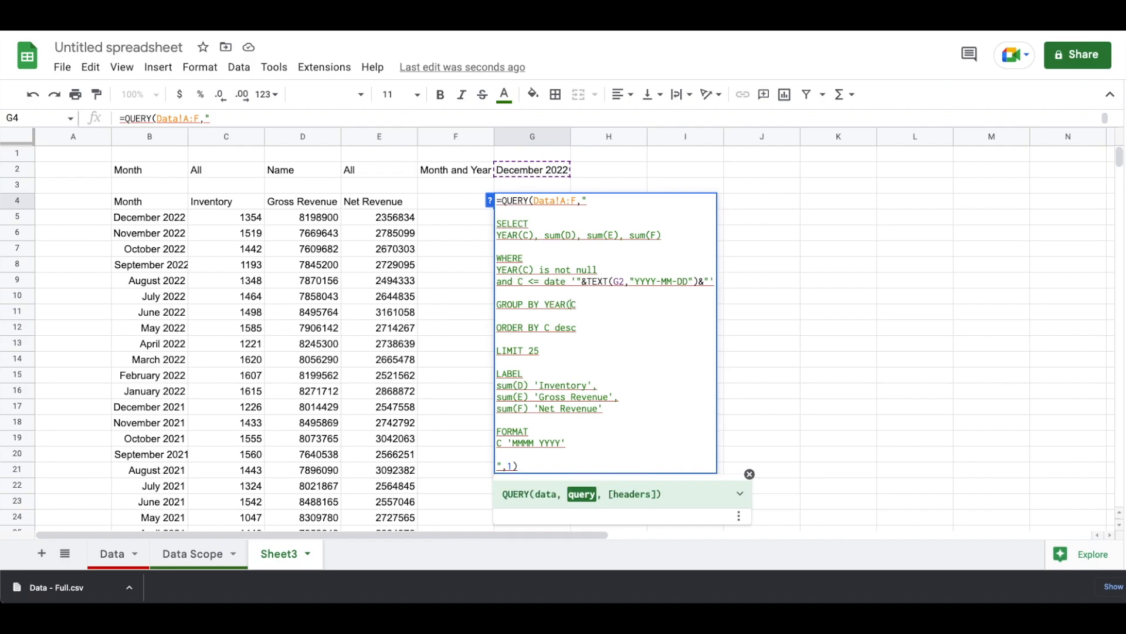
pyautogui.write(')')
pyautogui.click(545, 328)
pyautogui.write('YEAR(C)')
# Remove the FORMAT clause with its 'MMMM YYYY' pattern and the extra blank line from the G4 query.
pyautogui.moveTo(566, 443); pyautogui.dragTo(489, 434)
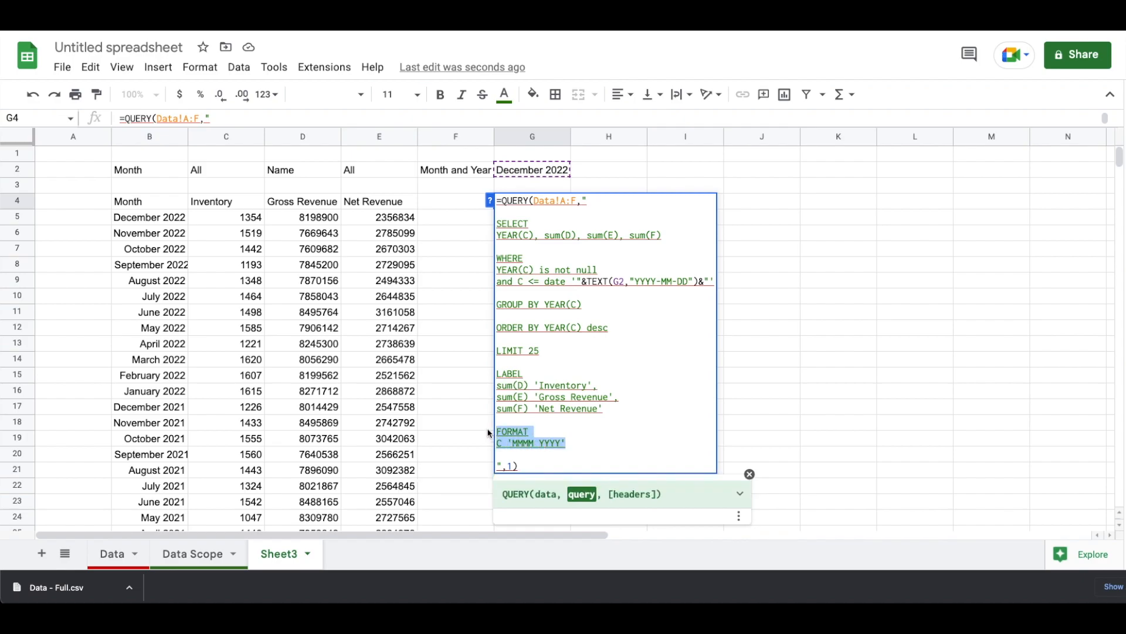
pyautogui.press('BackSpace')
pyautogui.press('BackSpace')
pyautogui.press('BackSpace')
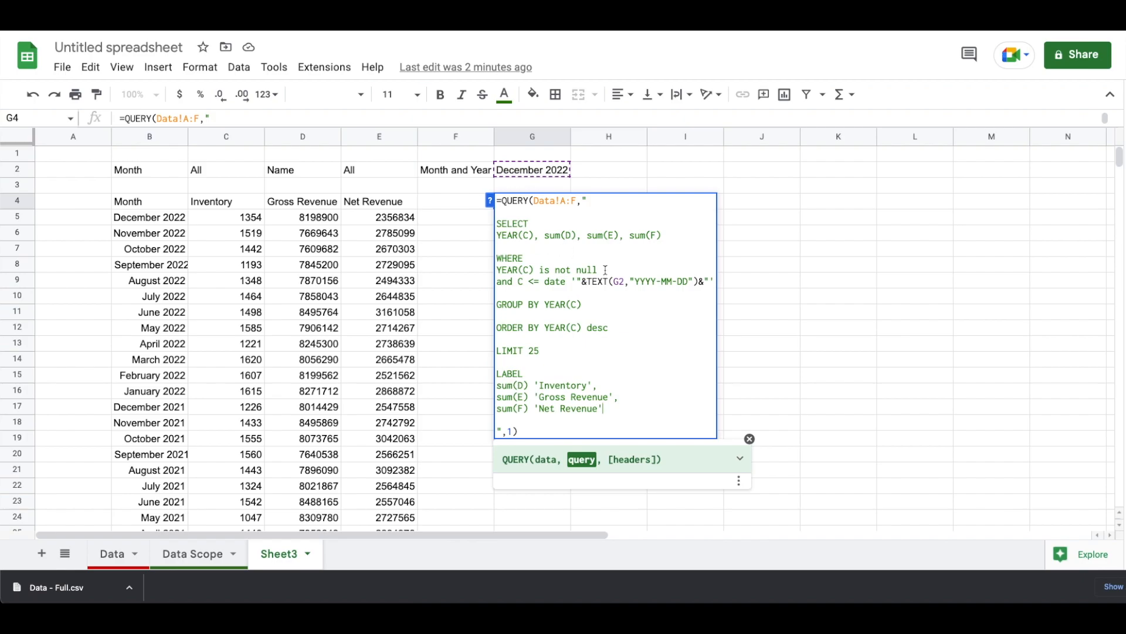
# Set the LIMIT of the G4 query to 3 and commit the formula.
pyautogui.click(562, 353)
pyautogui.press('BackSpace')
pyautogui.press('BackSpace')
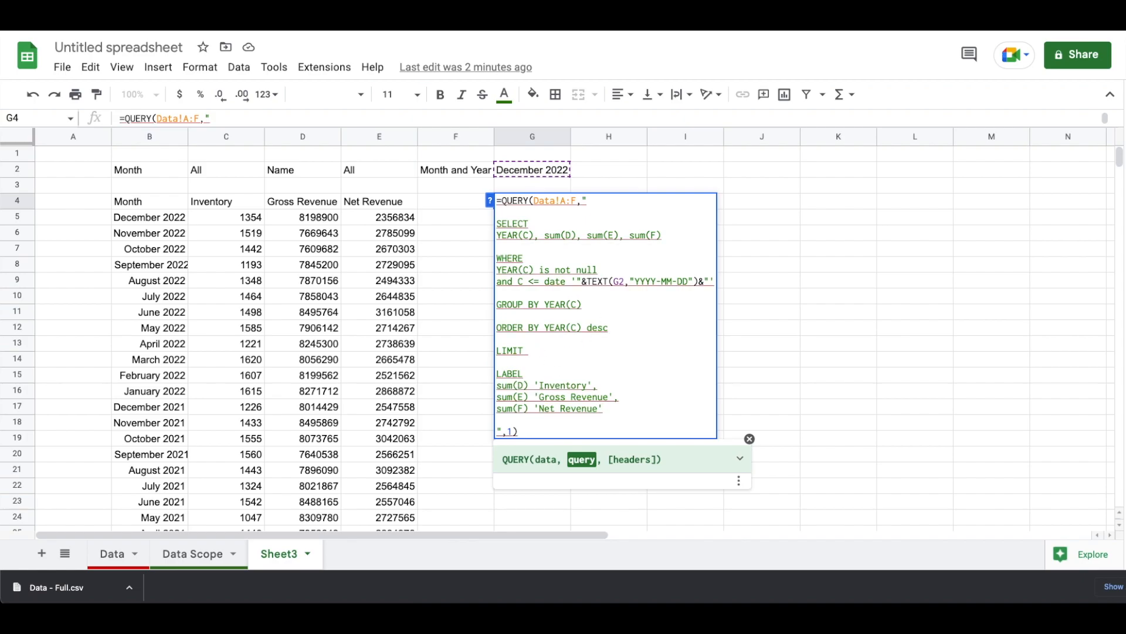
pyautogui.write('3')
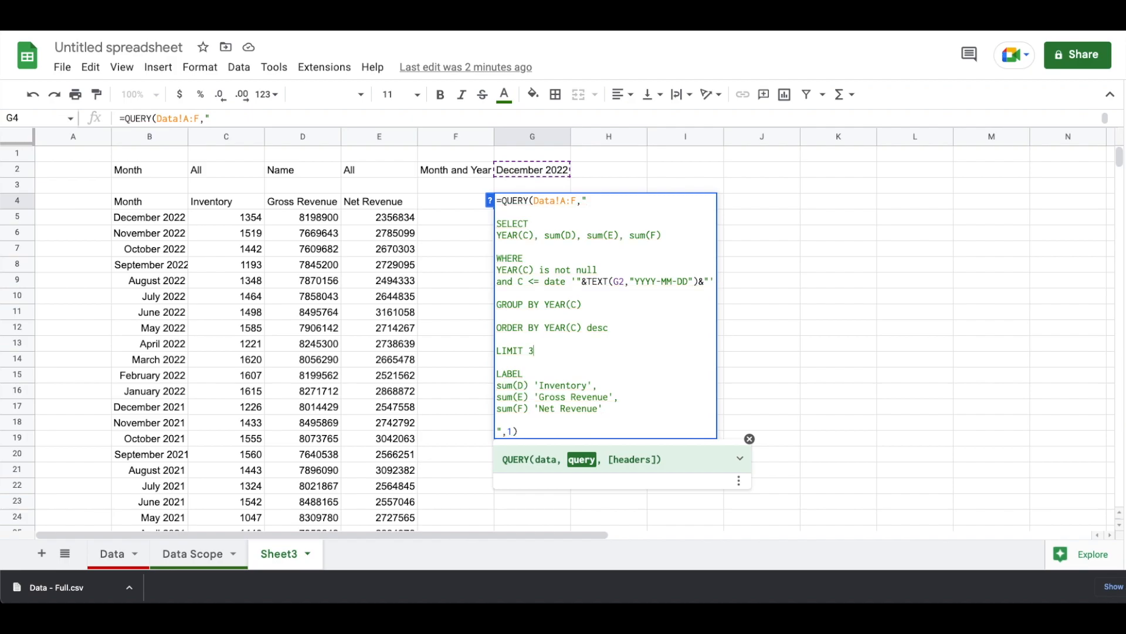
pyautogui.press('Return')
pyautogui.press('Up')
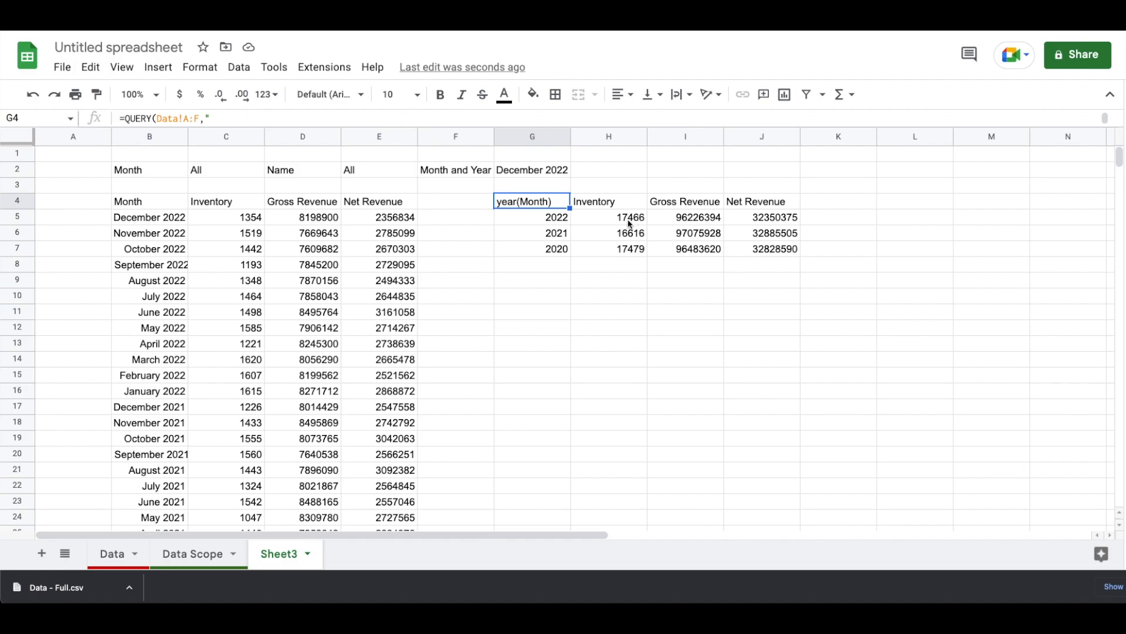
# Test both tables by setting the Month and Year filter in G2 to October 2022.
pyautogui.click(552, 176)
pyautogui.write('October 2022')
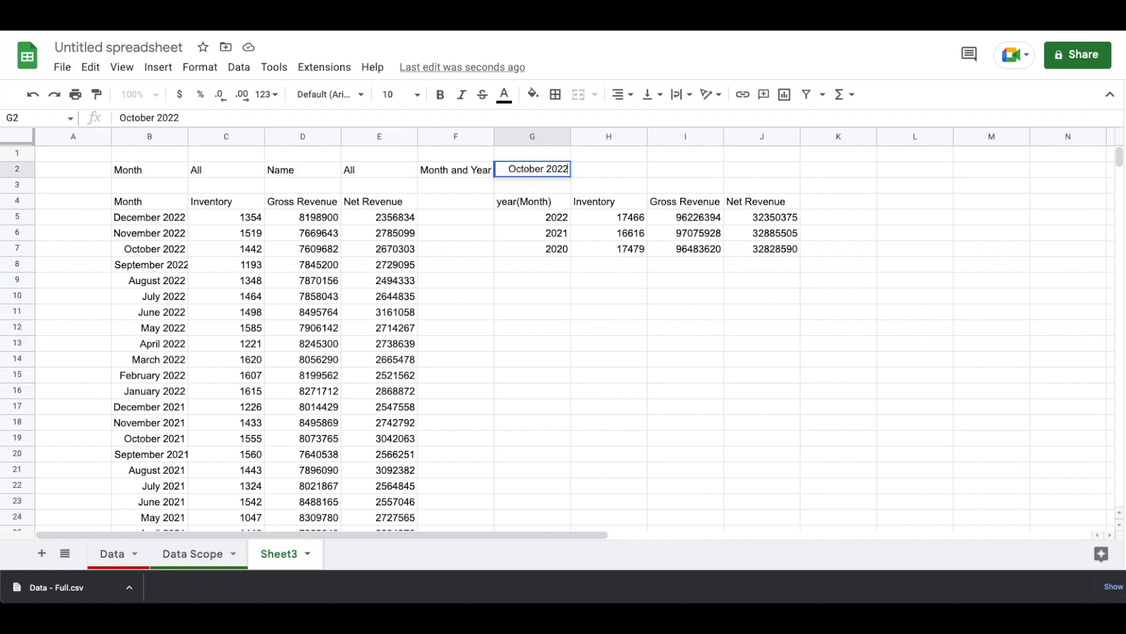
pyautogui.press('Return')
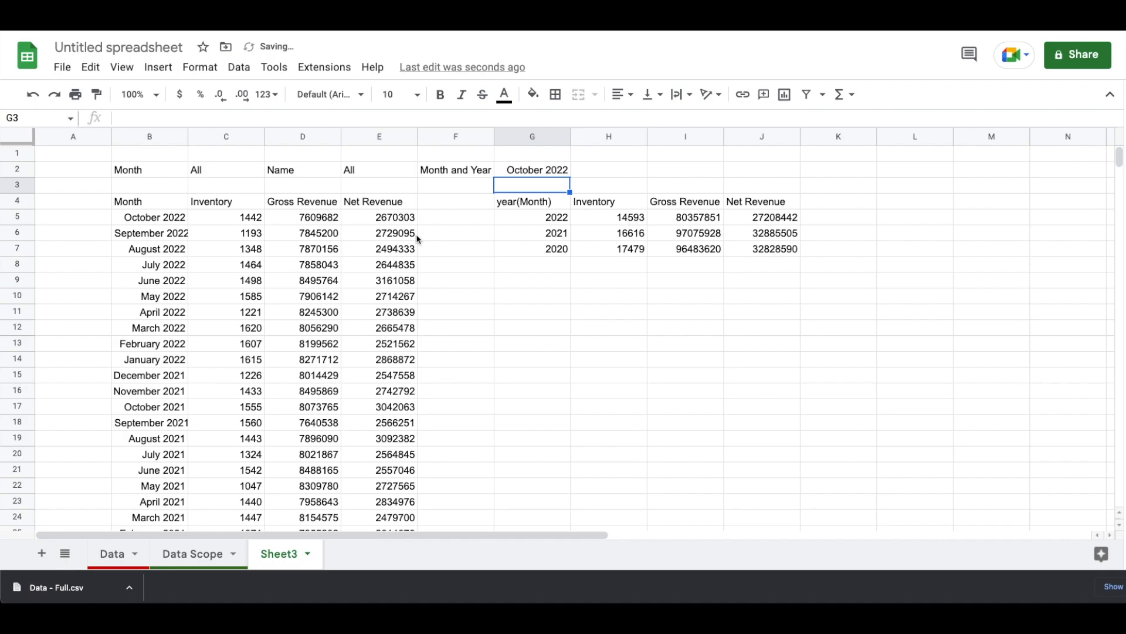
# Add YEAR(C) 'Month' as the first entry of the G4 query's LABEL clause and commit the formula.
pyautogui.press('Down')
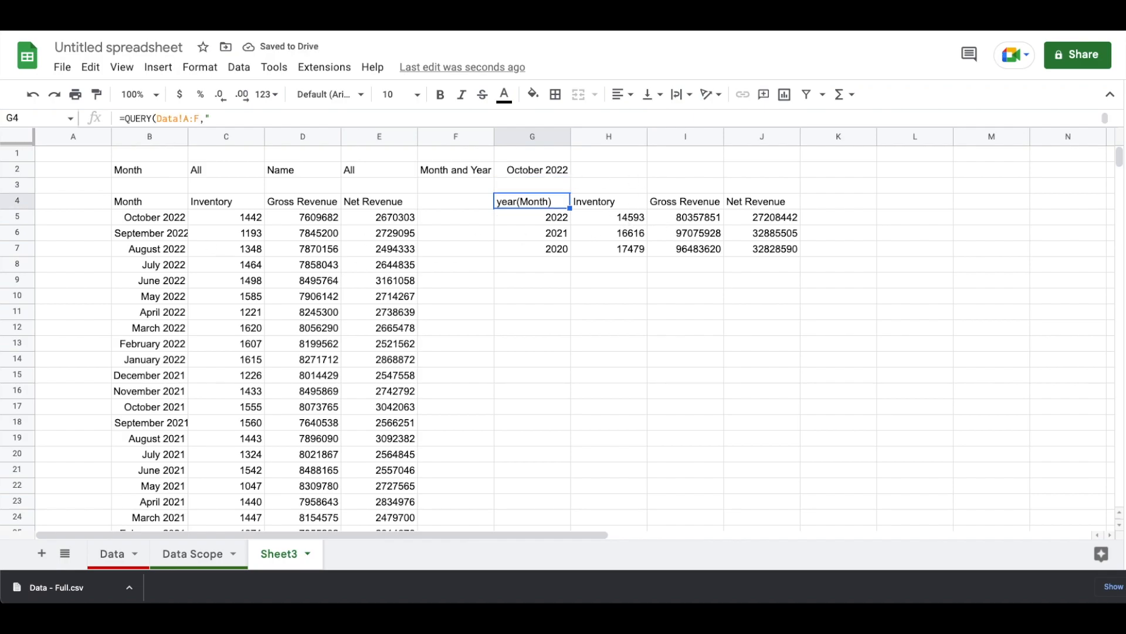
pyautogui.press('Return')
pyautogui.moveTo(534, 235); pyautogui.dragTo(493, 234)
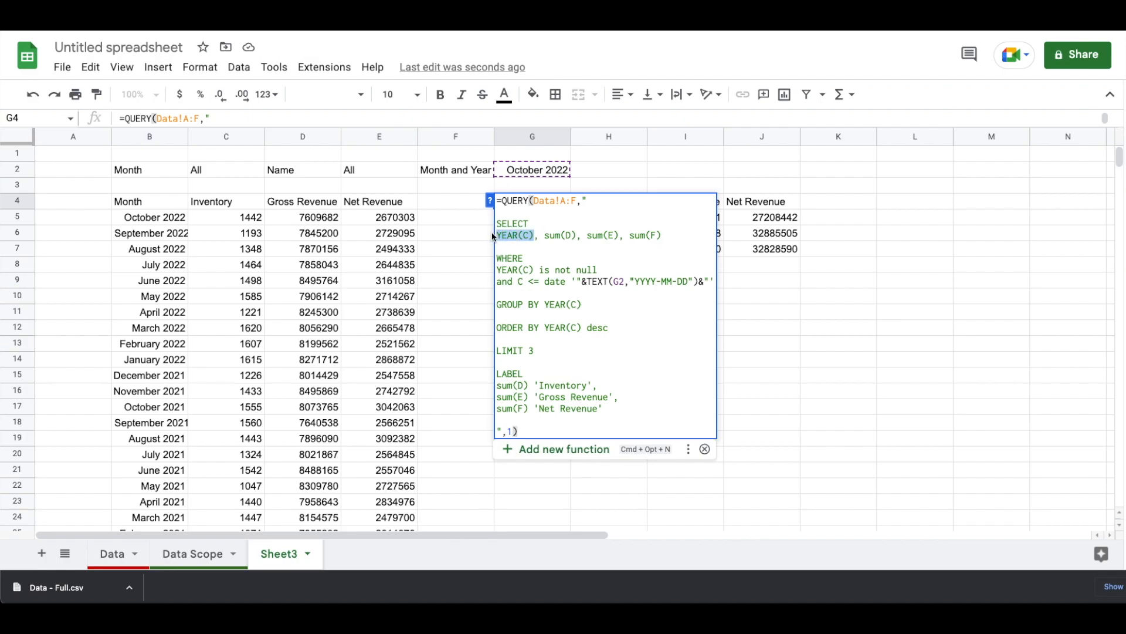
pyautogui.hotkey('ctrl', 'c')
pyautogui.click(555, 378)
pyautogui.press('Return')
pyautogui.hotkey('ctrl', 'v')
pyautogui.write("'")
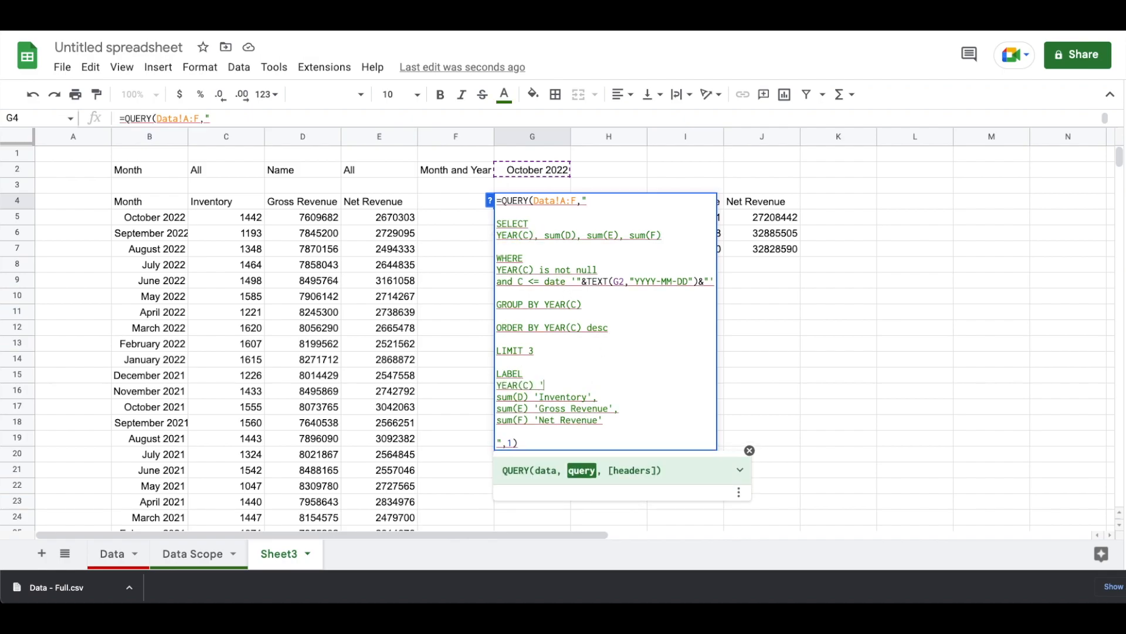
pyautogui.write("Month',")
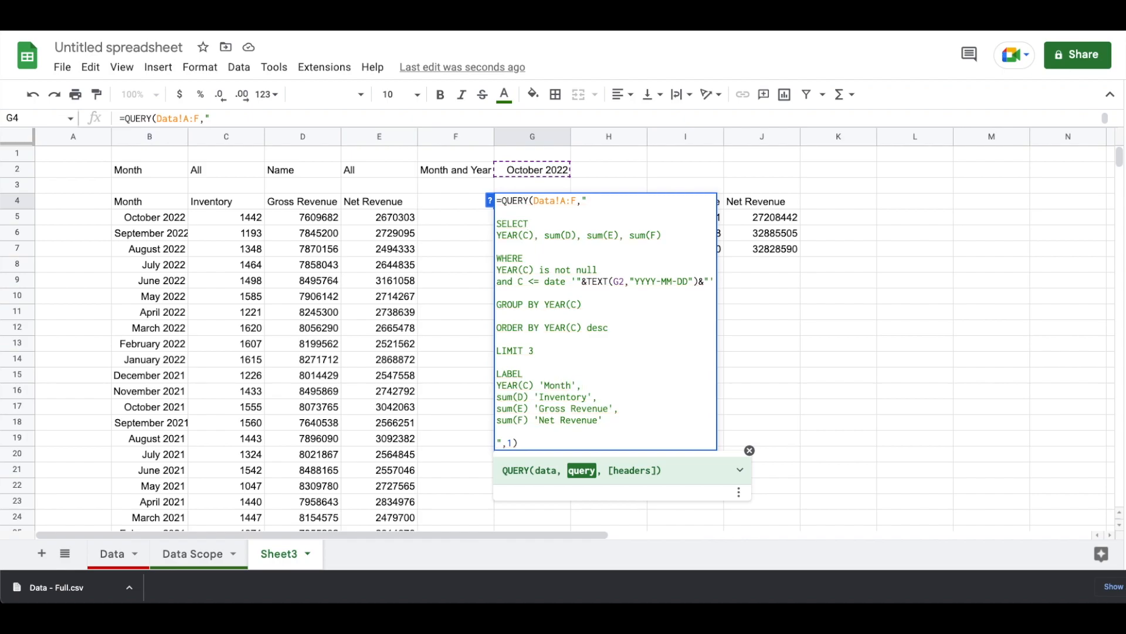
pyautogui.press('Return')
pyautogui.press('Up')
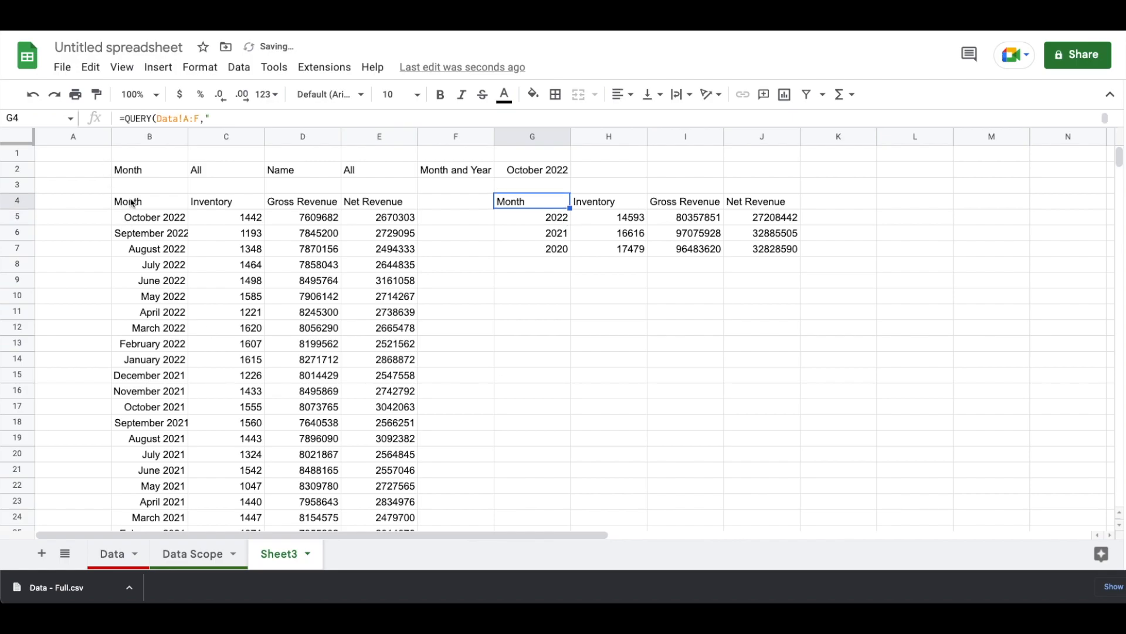
# Copy the full text of the yearly QUERY formula in G4 and clear the cell.
pyautogui.doubleClick(532, 201)
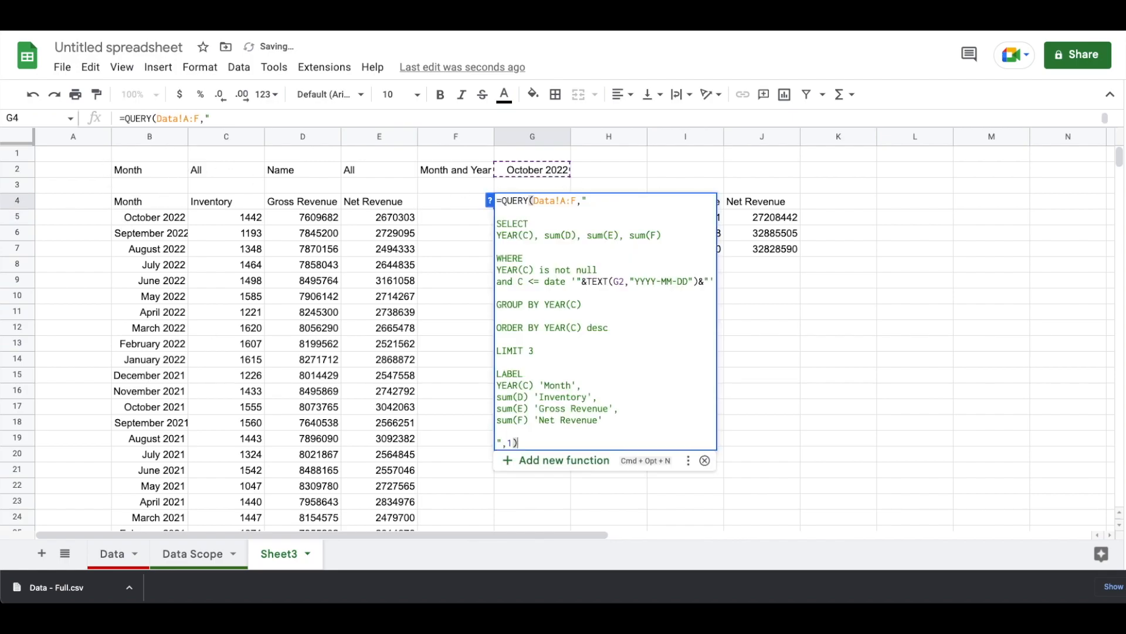
pyautogui.press('super+a')
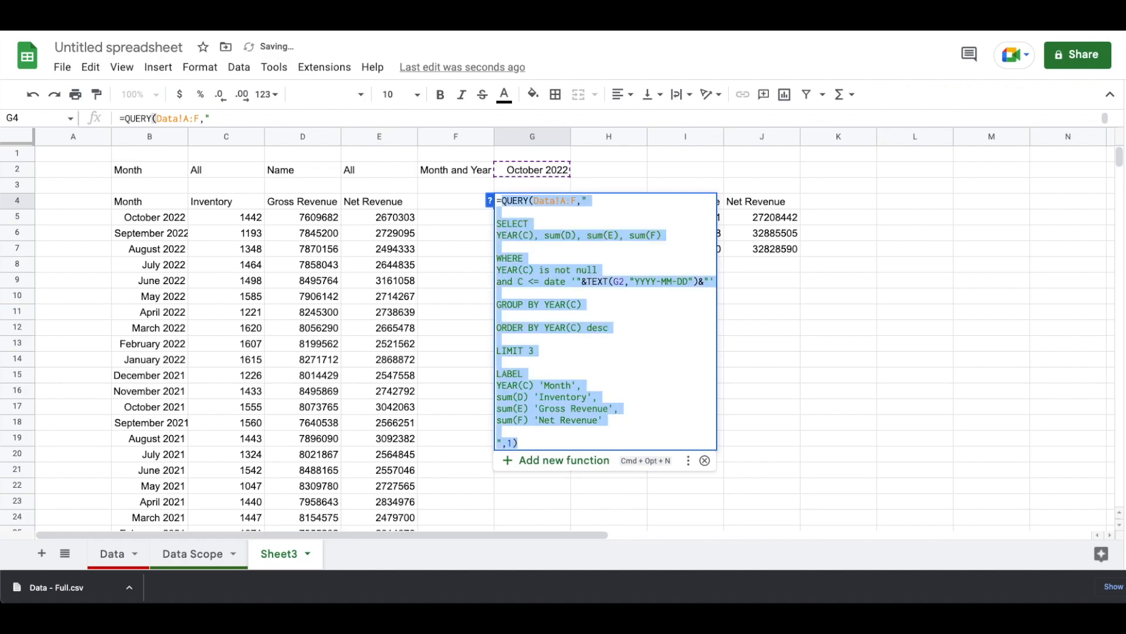
pyautogui.press('Return')
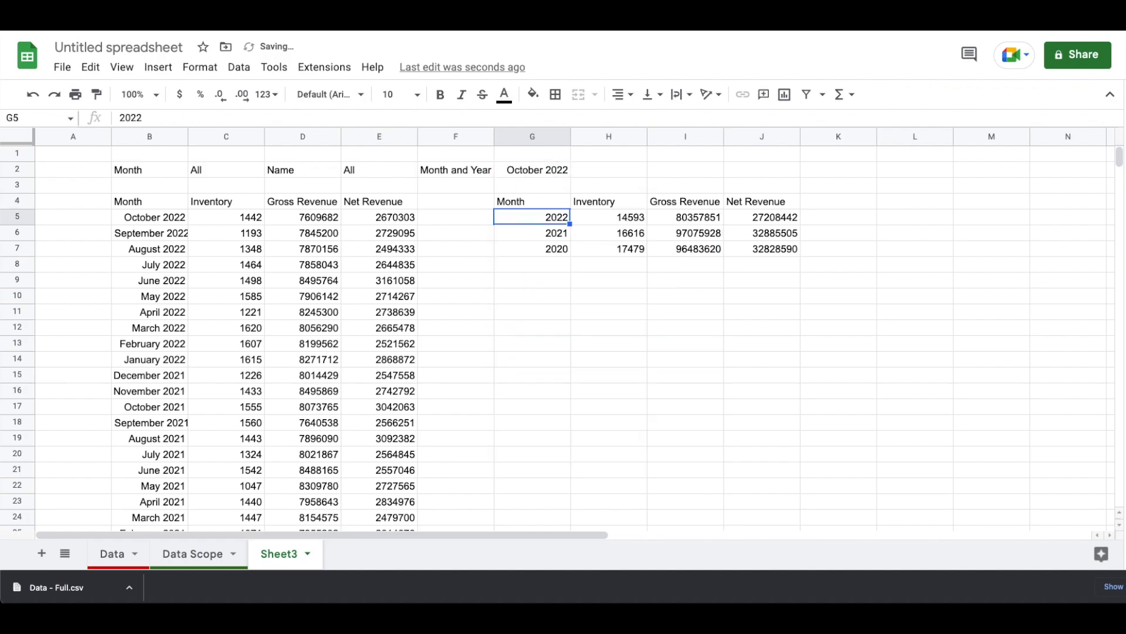
pyautogui.press('Up')
pyautogui.press('Delete')
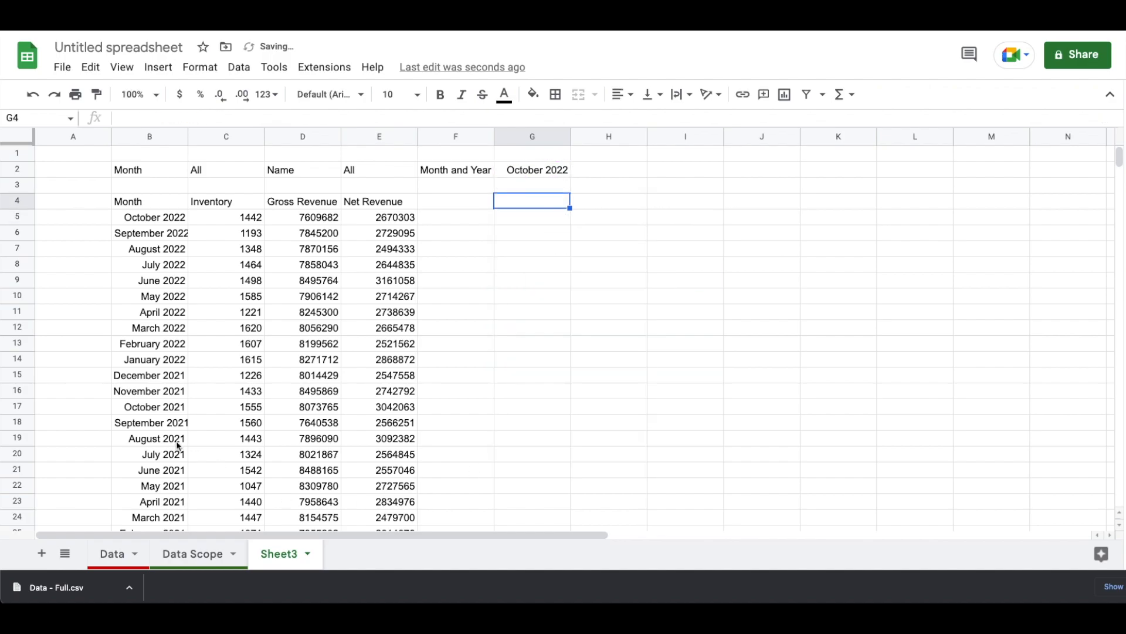
# Open a curly-brace array at the start of the B4 formula and paste the yearly QUERY ahead of the monthly one.
pyautogui.click(132, 200)
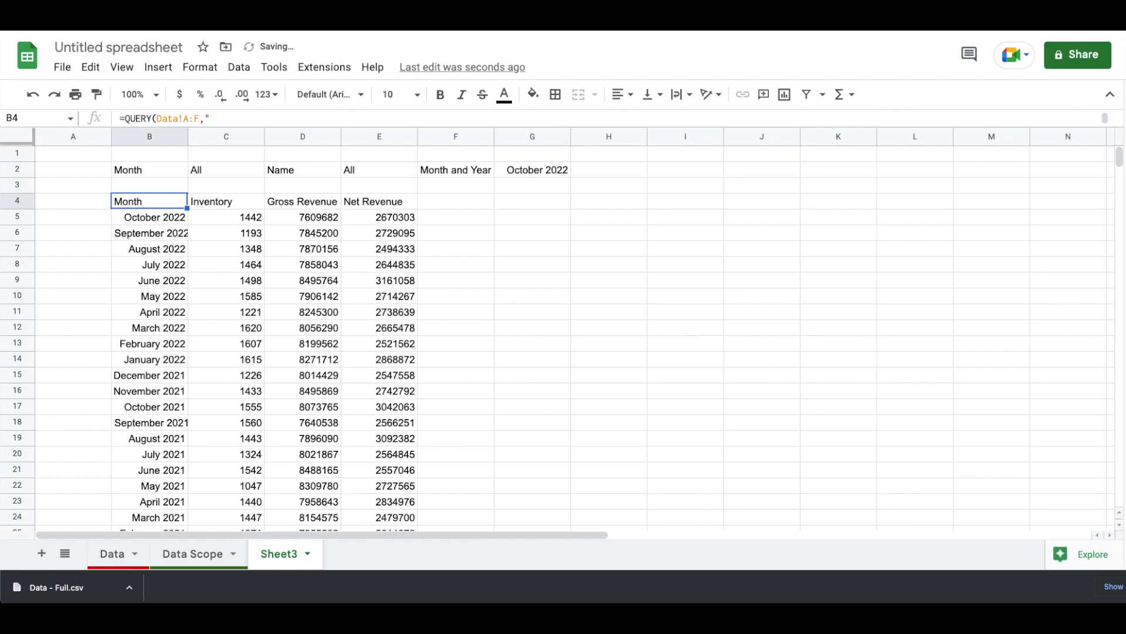
pyautogui.doubleClick(131, 200)
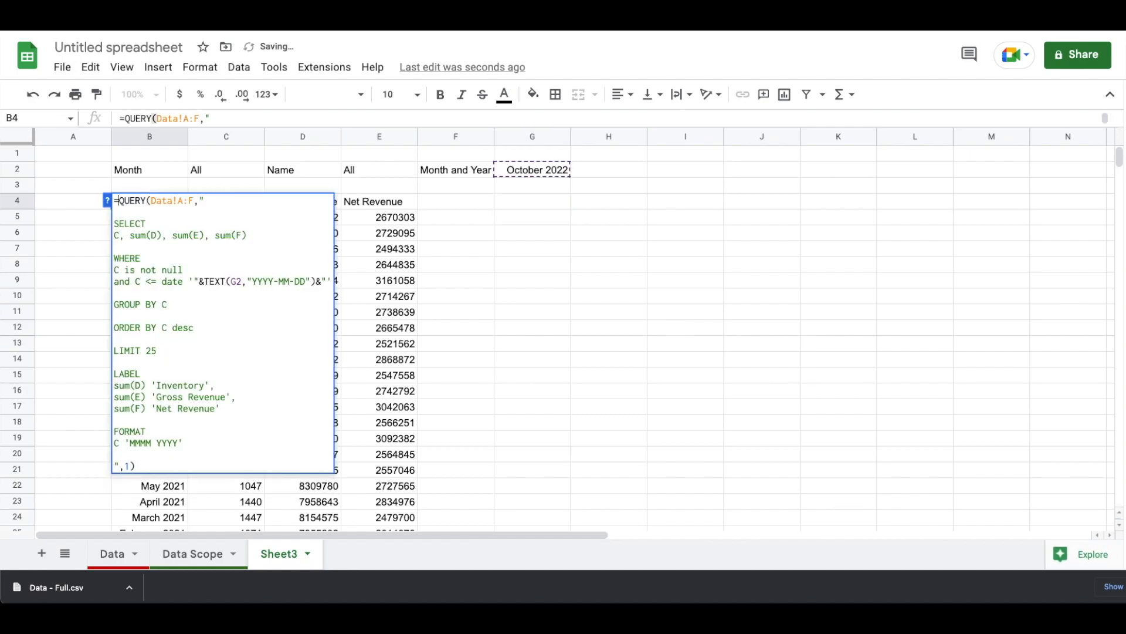
pyautogui.hotkey('alt', 'Return')
pyautogui.hotkey('alt', 'Return')
pyautogui.press('Left')
pyautogui.write('{')
pyautogui.hotkey('alt', 'Return')
pyautogui.hotkey('alt', 'Return')
pyautogui.press('super+v')
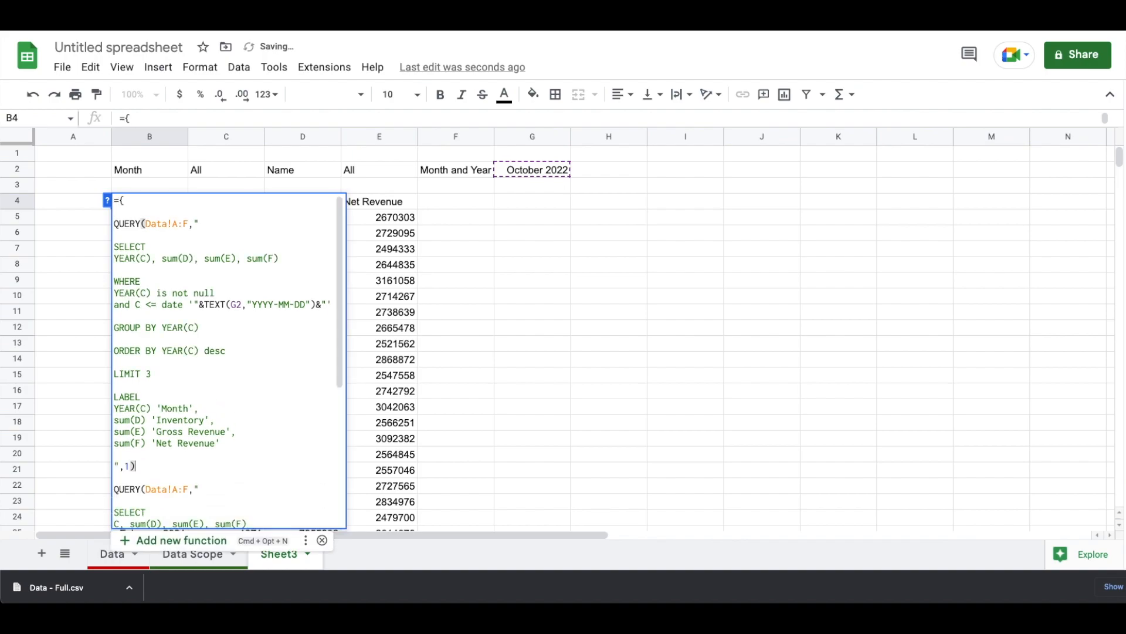
# Separate the two queries in B4 with a semicolon, close the array with a curly brace, and commit the formula.
pyautogui.hotkey('alt', 'Return')
pyautogui.hotkey('alt', 'Return')
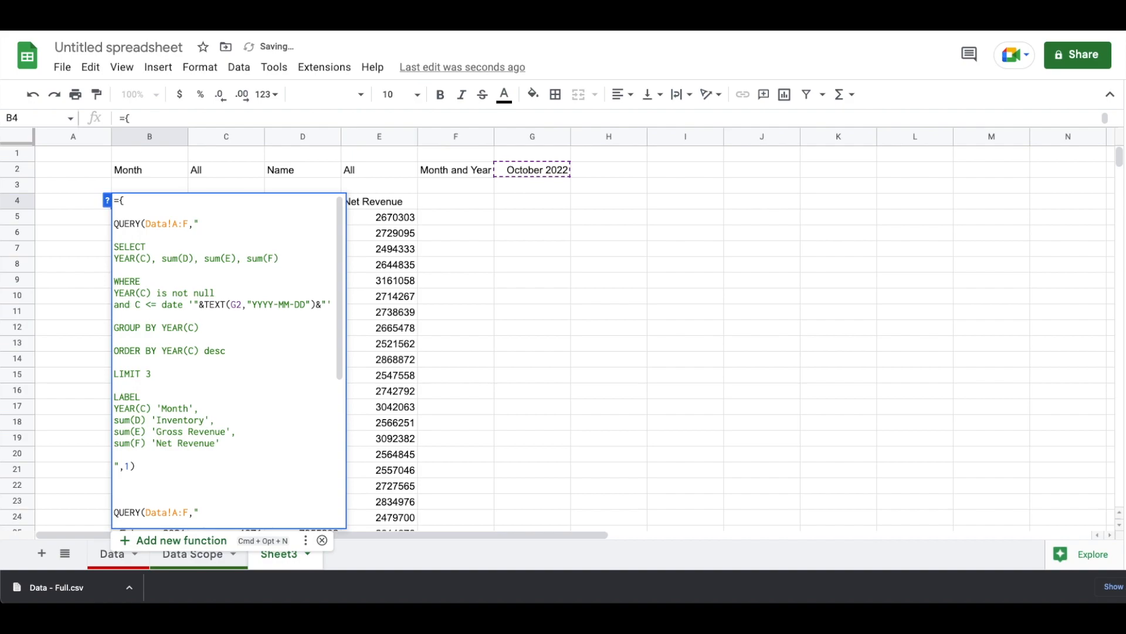
pyautogui.write(';')
pyautogui.scroll(-5, 204, 378)
pyautogui.click(160, 520)
pyautogui.hotkey('alt', 'Return')
pyautogui.hotkey('alt', 'Return')
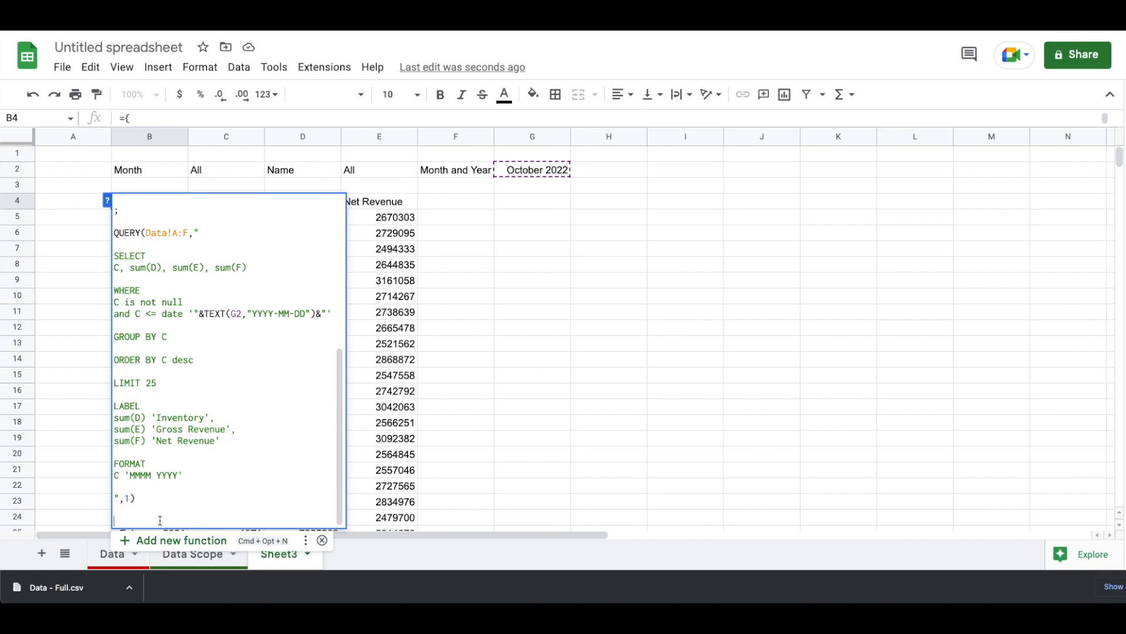
pyautogui.write('}')
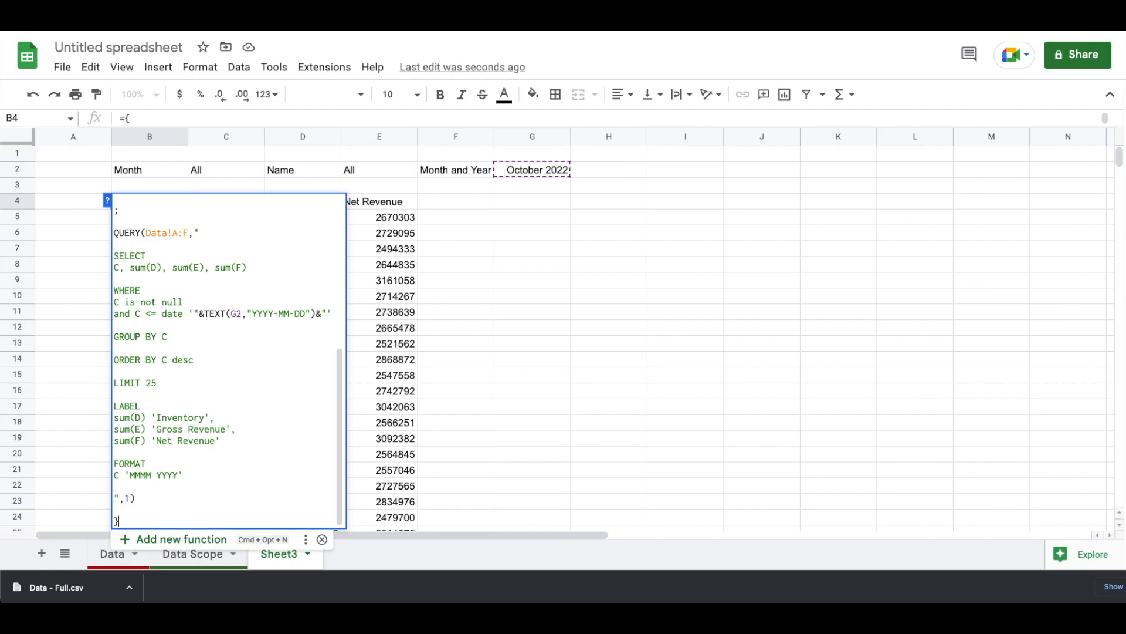
pyautogui.press('Return')
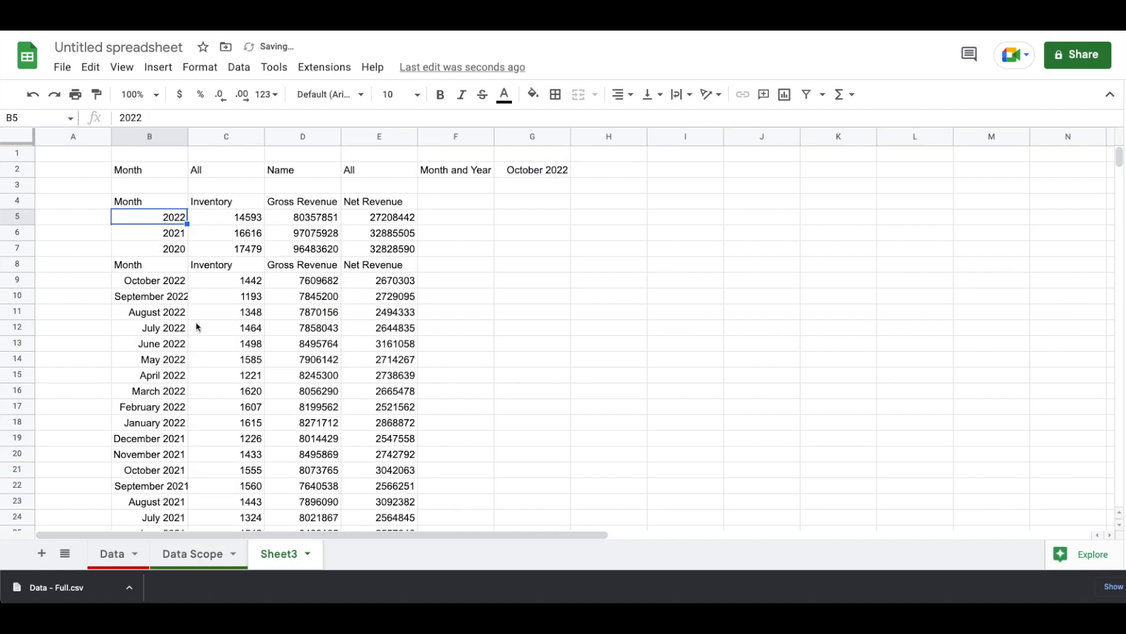
# Set the Month and Year filter in G2 to December 2022.
pyautogui.click(535, 171)
pyautogui.write('Dember 2022')
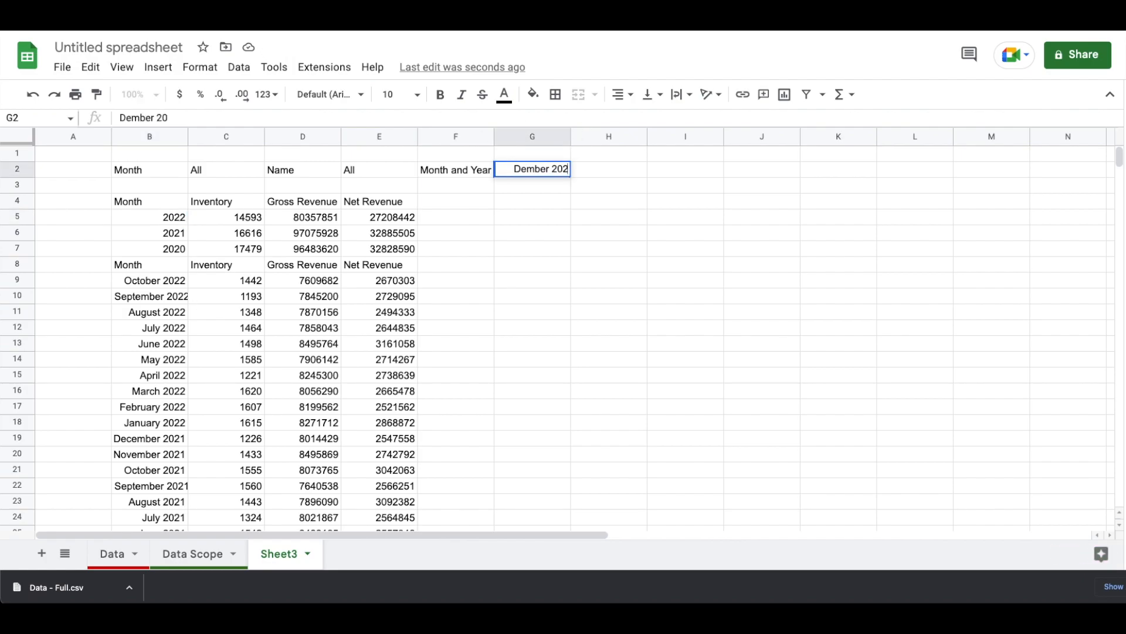
pyautogui.click(521, 169)
pyautogui.write('ce')
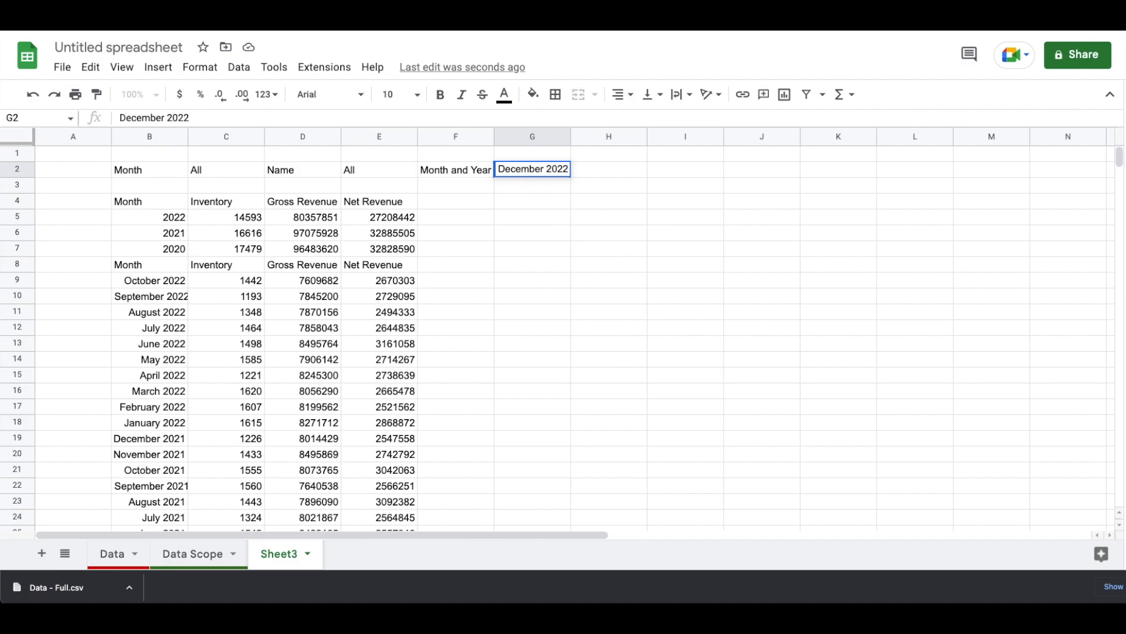
pyautogui.press('Return')
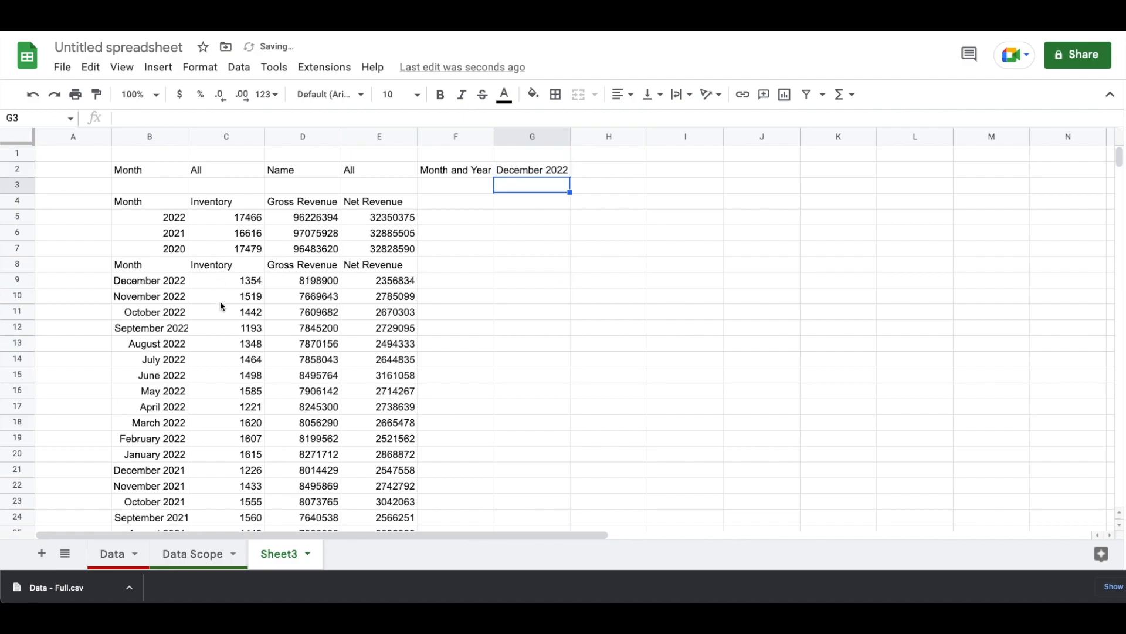
# Set the Month and Year filter in G2 to December 2019.
pyautogui.click(538, 174)
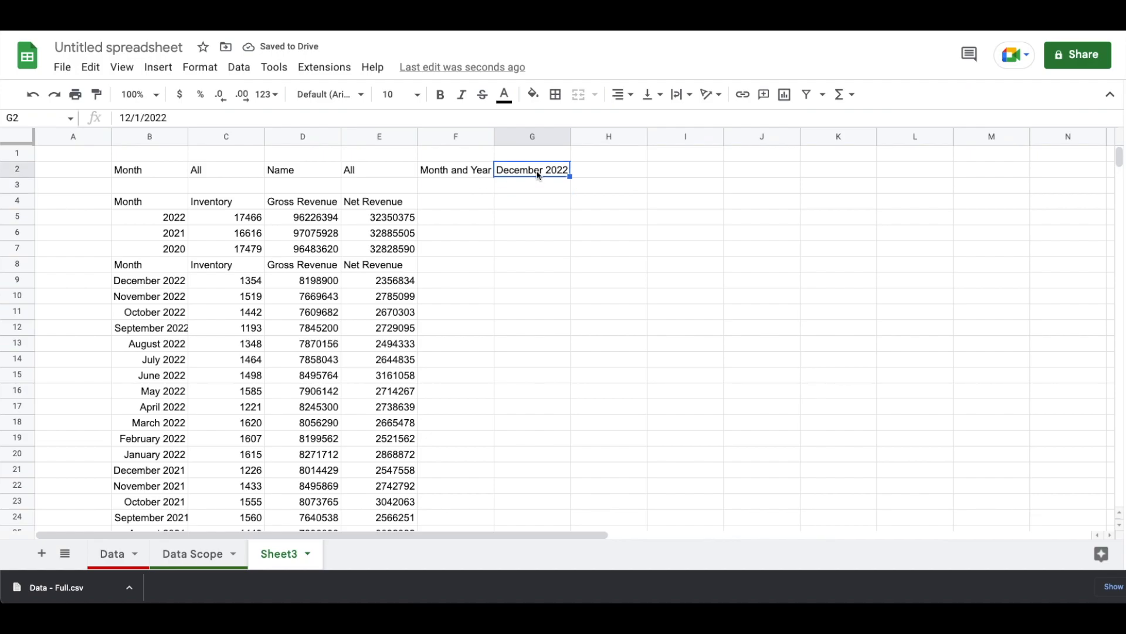
pyautogui.write('Dece')
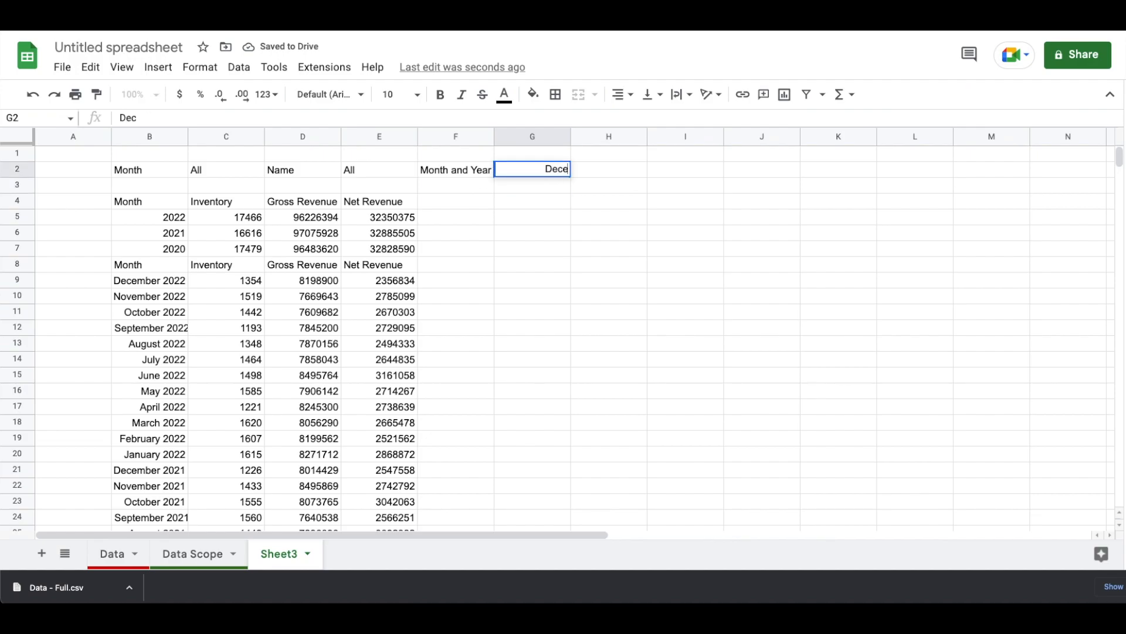
pyautogui.write('mber 2019')
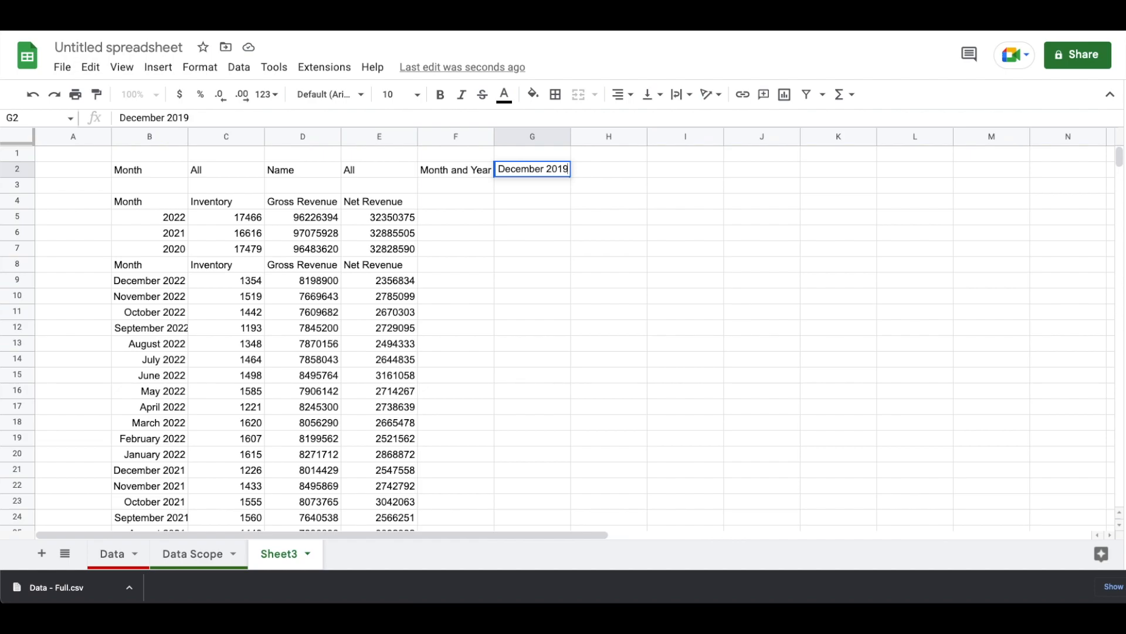
pyautogui.press('Return')
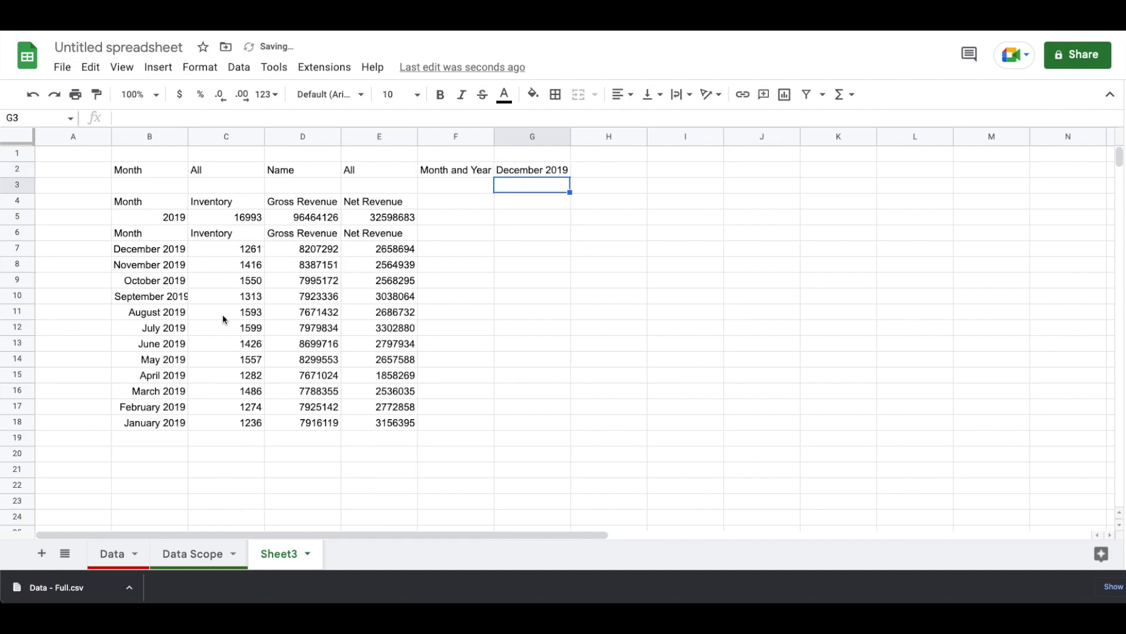
# Return the Month and Year filter in G2 to December 2022.
pyautogui.click(557, 170)
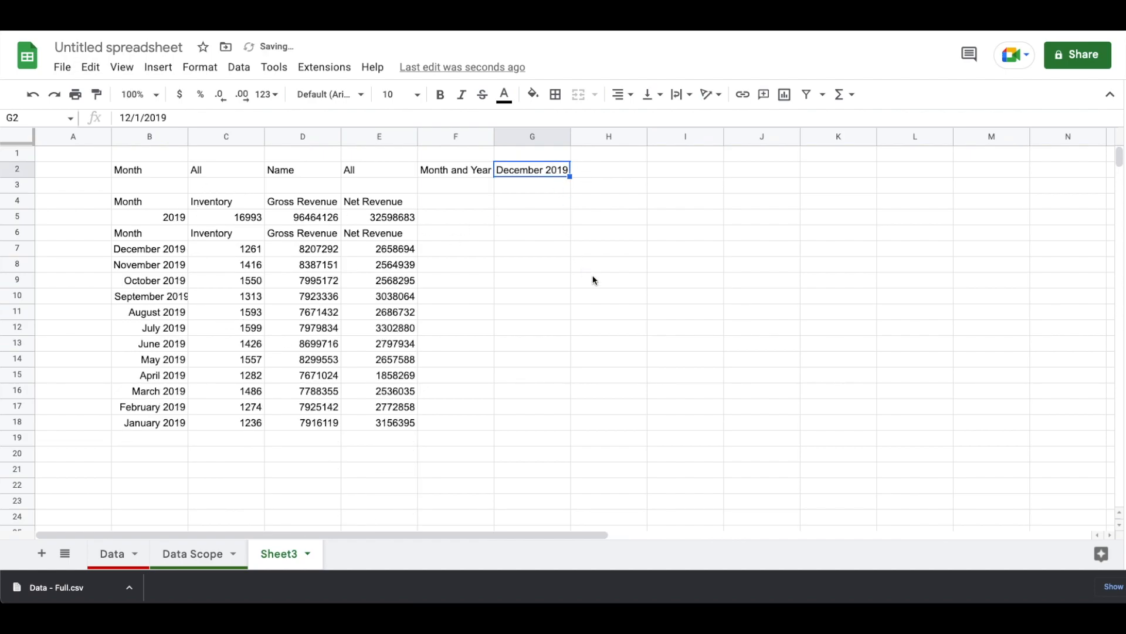
pyautogui.write('December 2021')
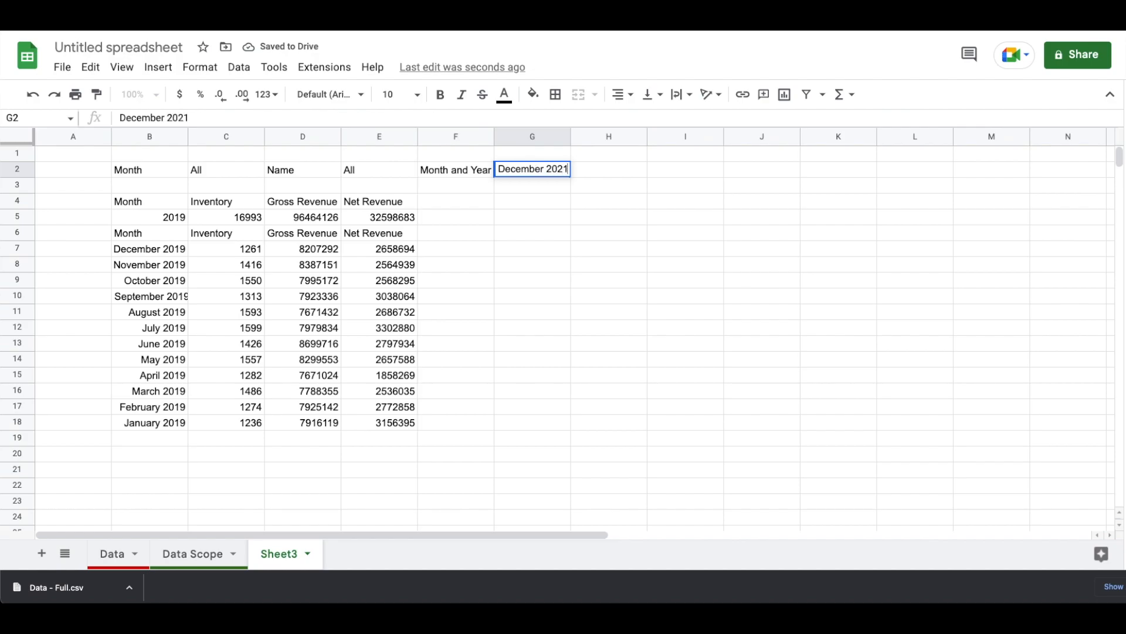
pyautogui.press('BackSpace')
pyautogui.write('2')
pyautogui.press('Return')
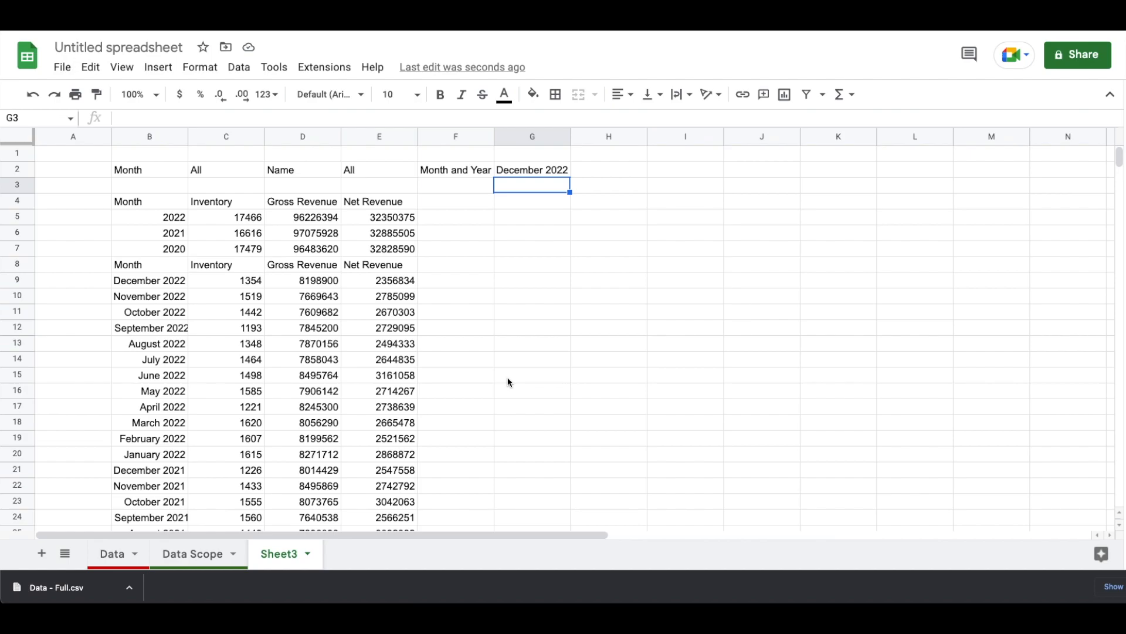
# Try United States as the filter value in C2 and a person's first name as the Name filter in E2.
pyautogui.click(213, 175)
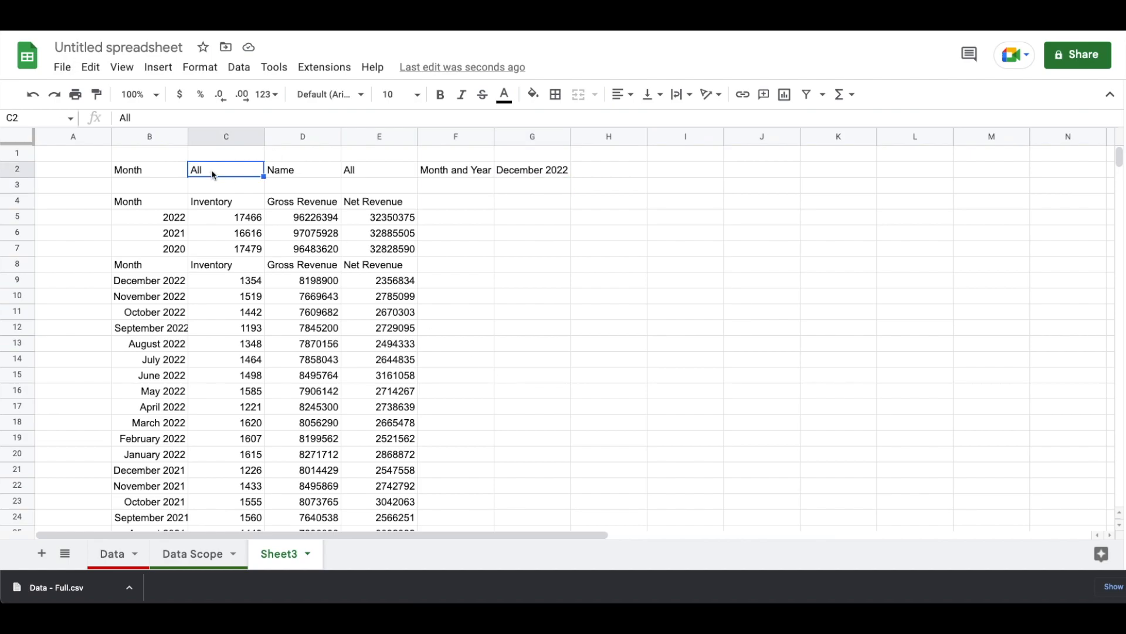
pyautogui.press('Right')
pyautogui.press('Right')
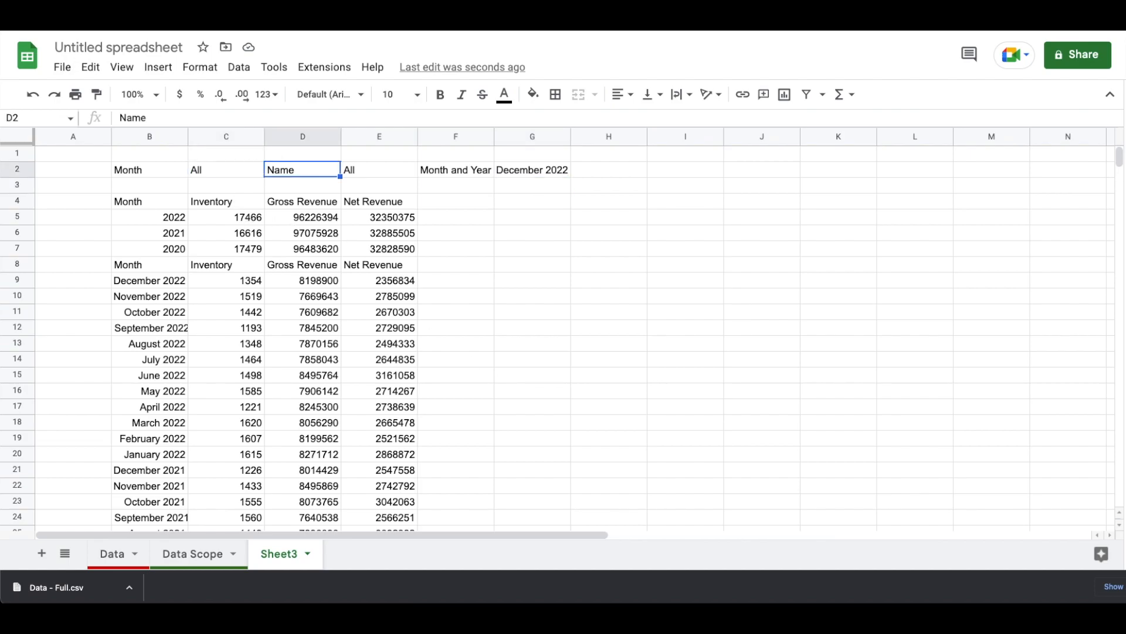
pyautogui.press('Left')
pyautogui.press('Left')
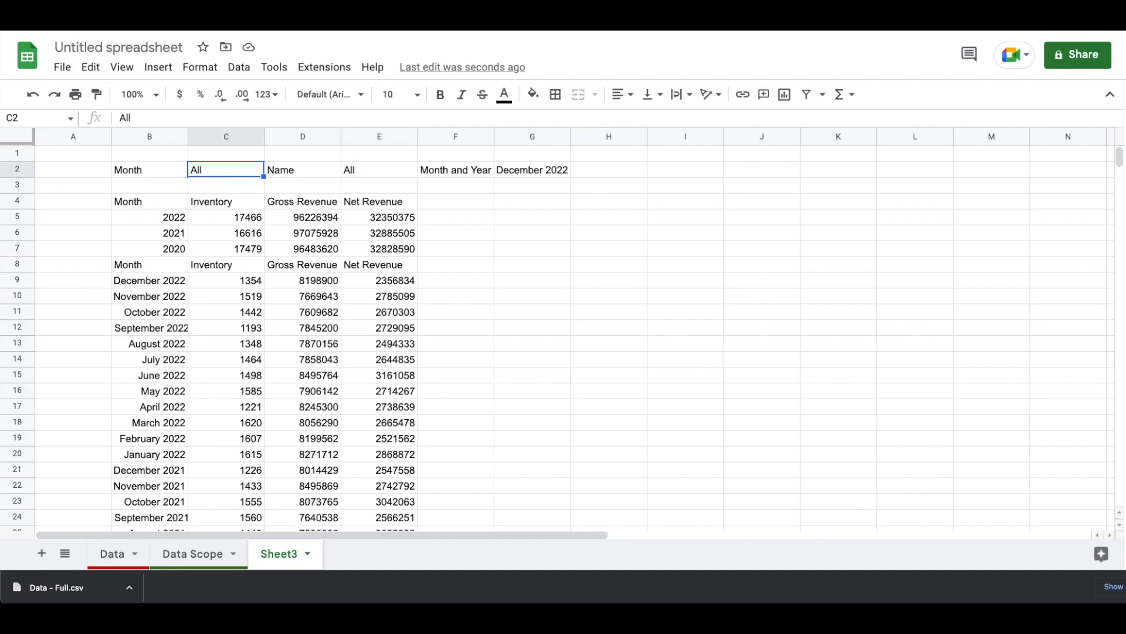
pyautogui.write('United States')
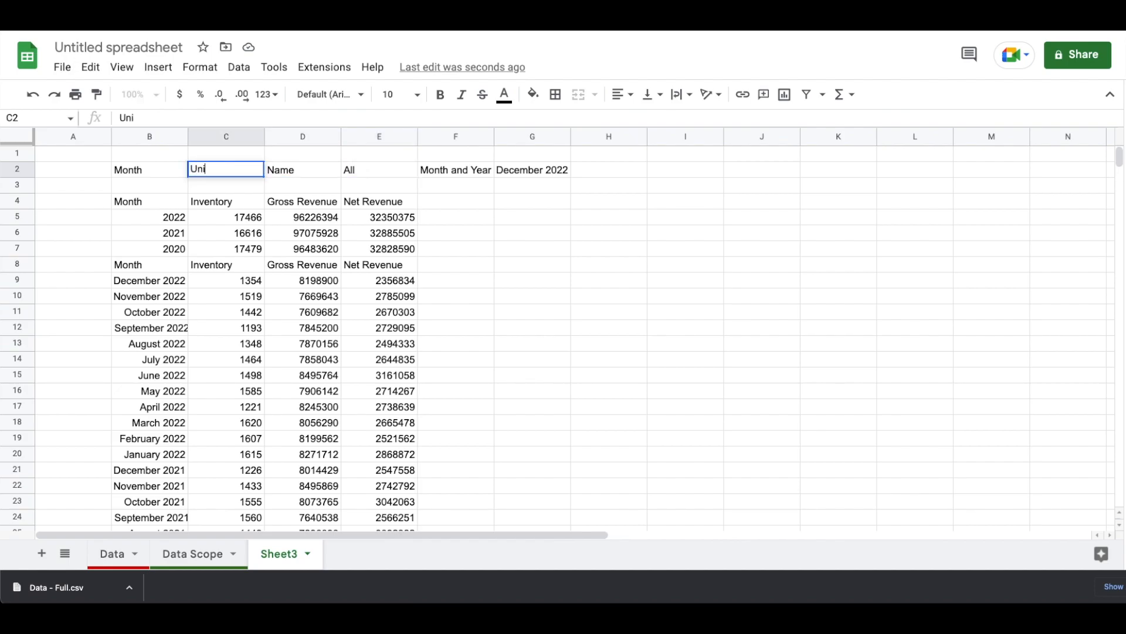
pyautogui.press('Return')
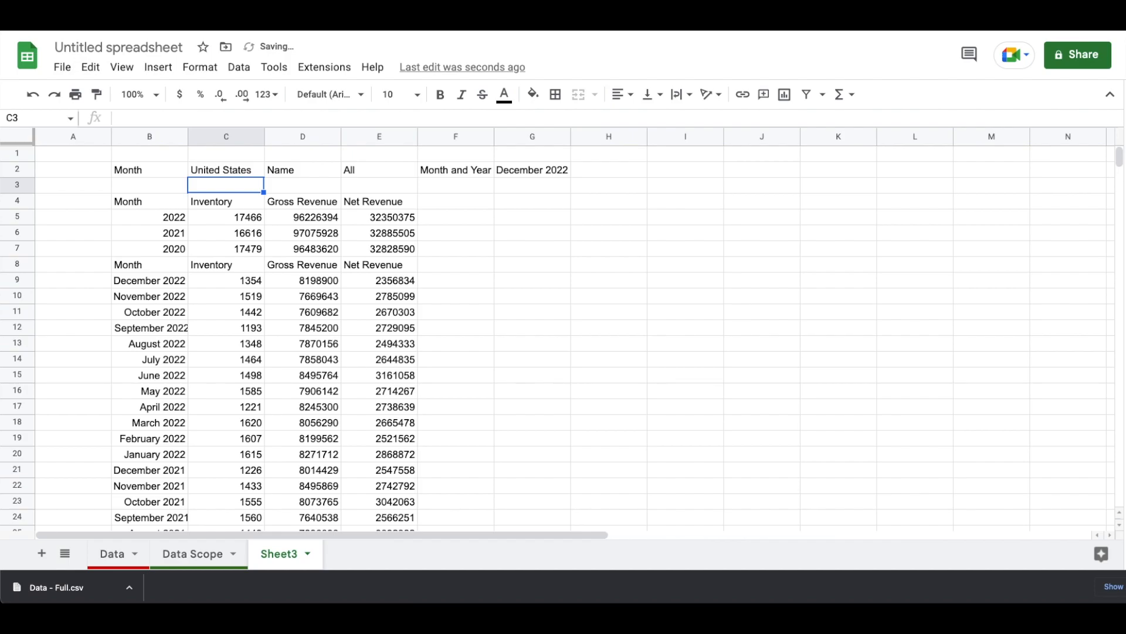
pyautogui.press('Right')
pyautogui.press('Right')
pyautogui.press('Up')
pyautogui.write('Dan')
pyautogui.press('Left')
pyautogui.press('Left')
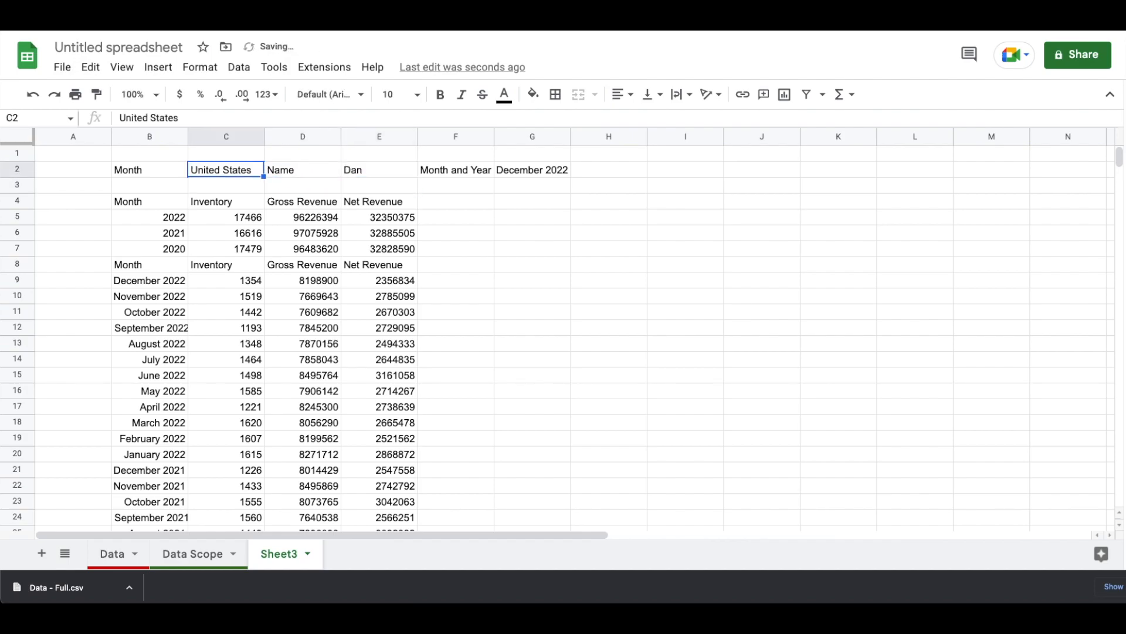
# Reset the filter cells C2 and E2 to All.
pyautogui.write('All')
pyautogui.press('Return')
pyautogui.press('Right')
pyautogui.press('Right')
pyautogui.press('Up')
pyautogui.write('All')
pyautogui.press('Return')
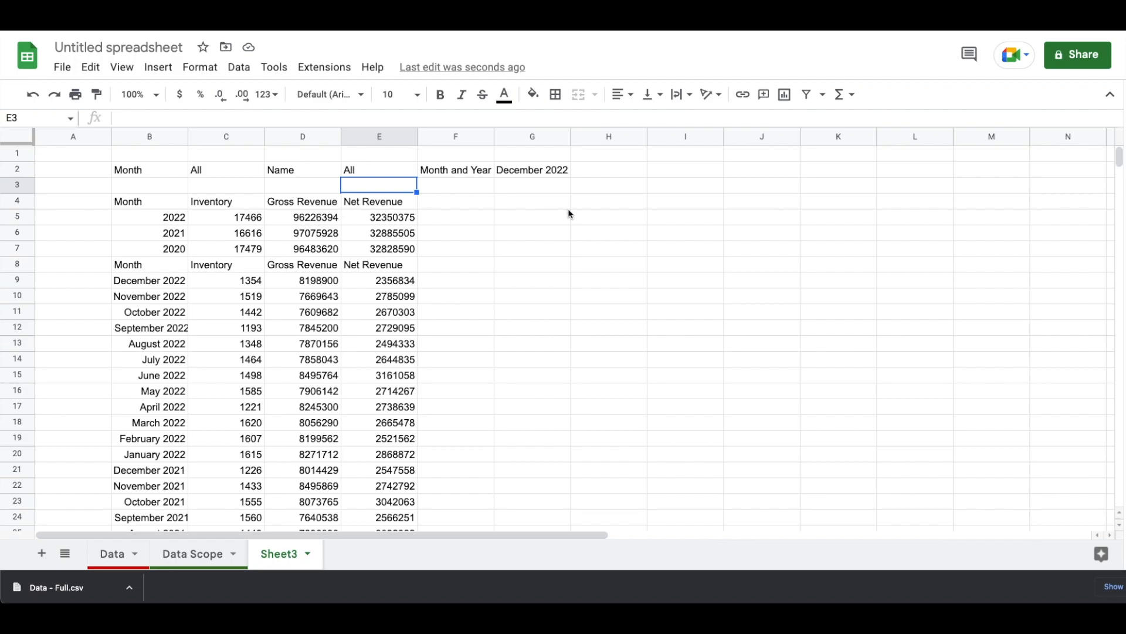
# Examine the stacked QUERY formula in B4, especially its WHERE conditions, without changing it.
pyautogui.click(144, 207)
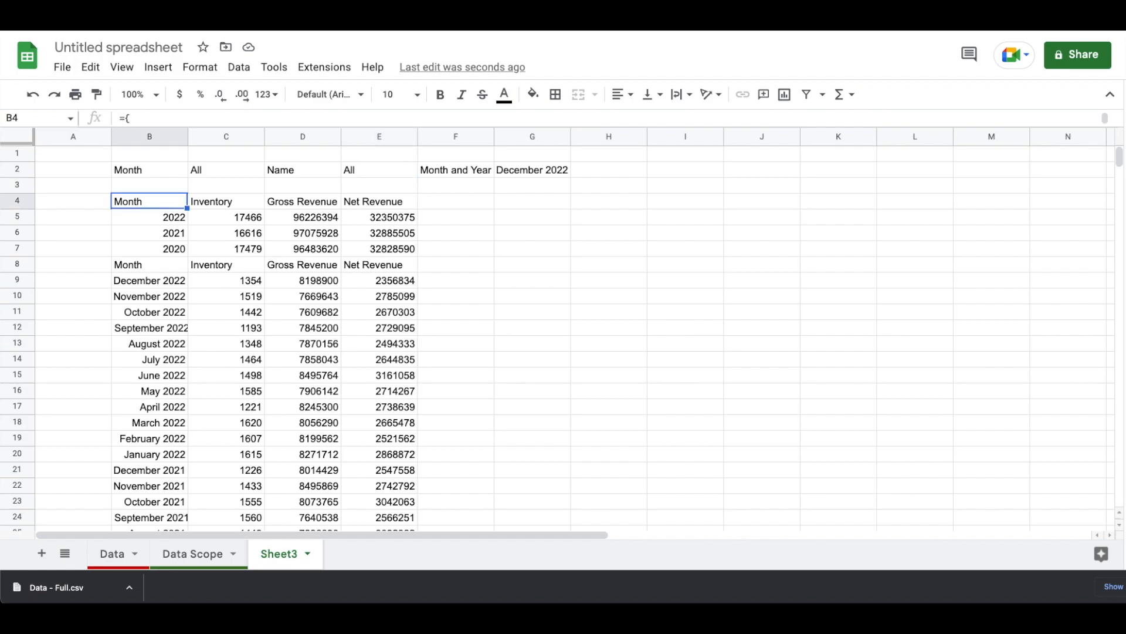
pyautogui.press('Return')
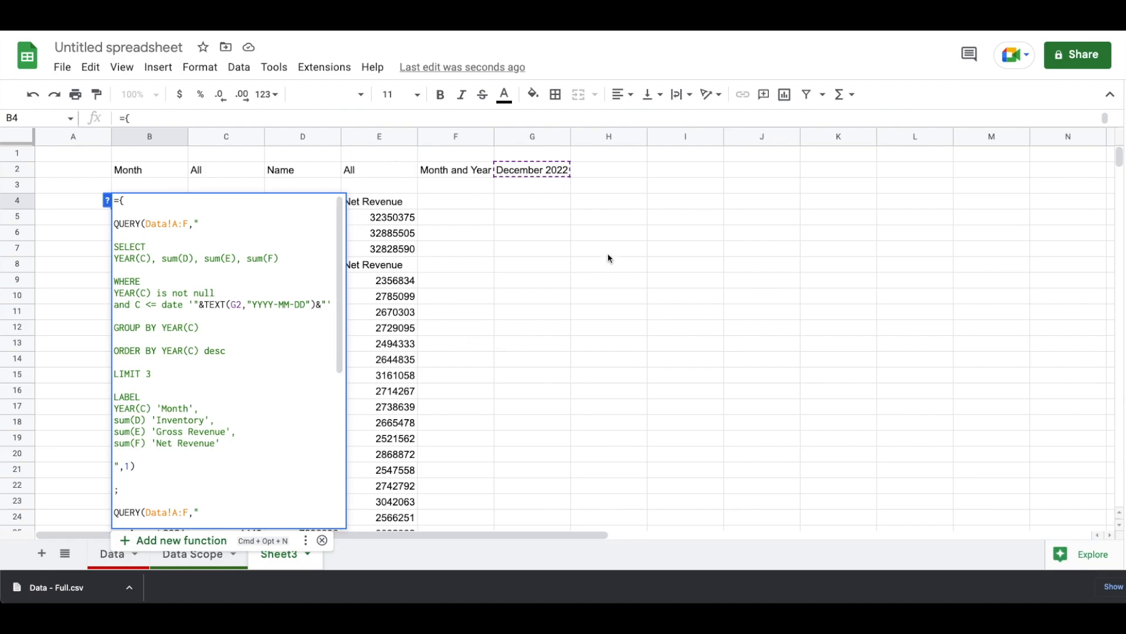
pyautogui.press('Escape')
# Enter the labels Month Conditional, Name Conditional and JOIN in G4:G6 and fit column G to its contents.
pyautogui.click(544, 203)
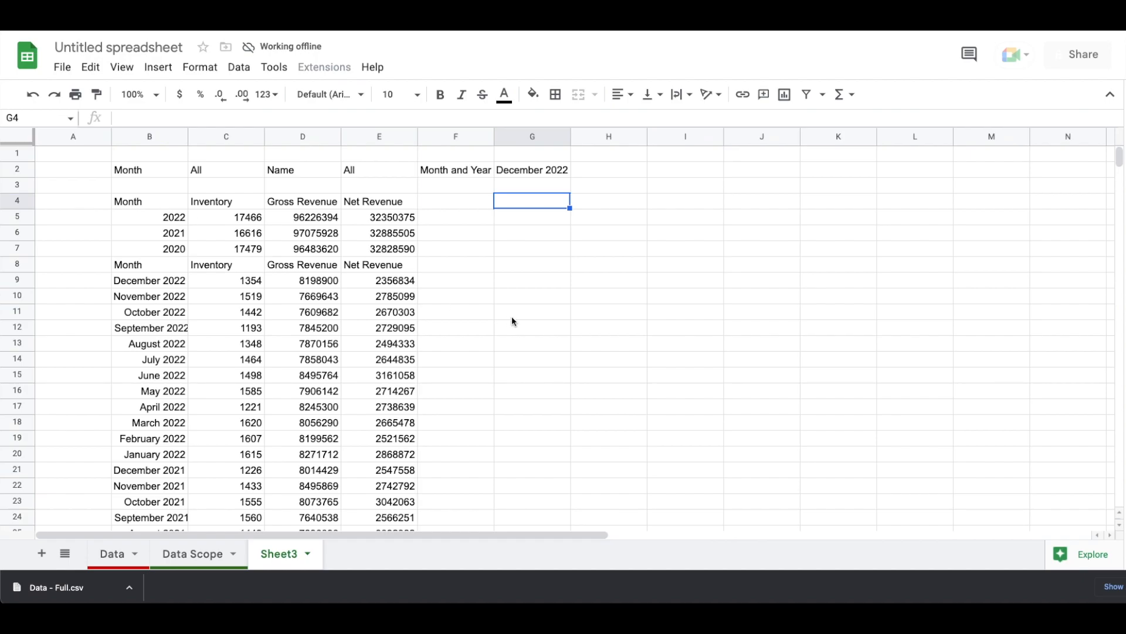
pyautogui.write('Month Conditional')
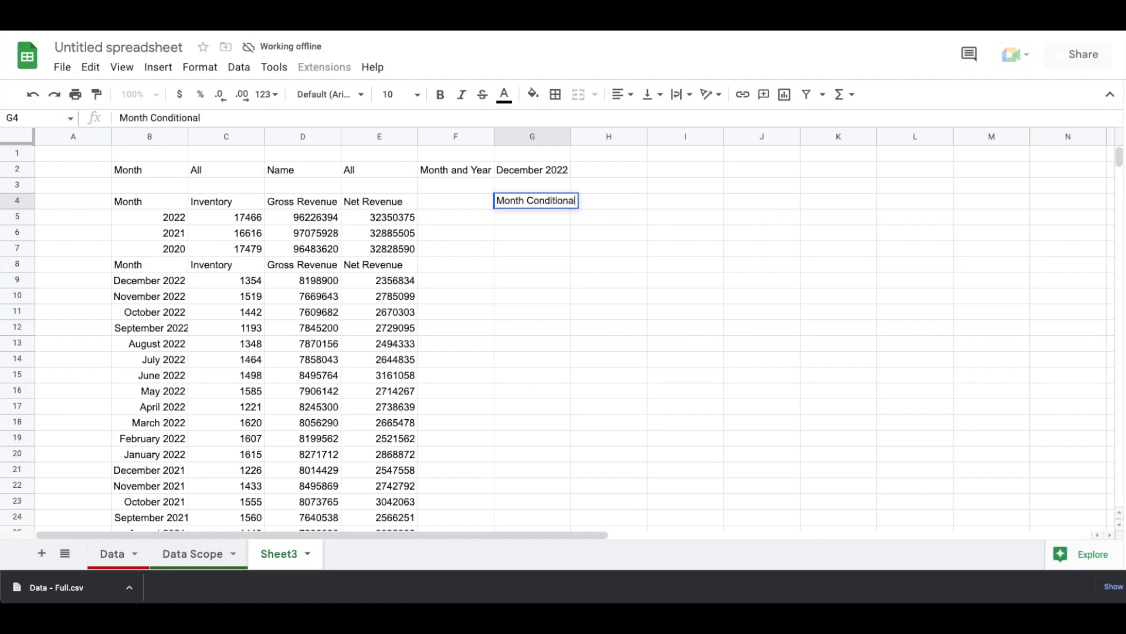
pyautogui.press('Return')
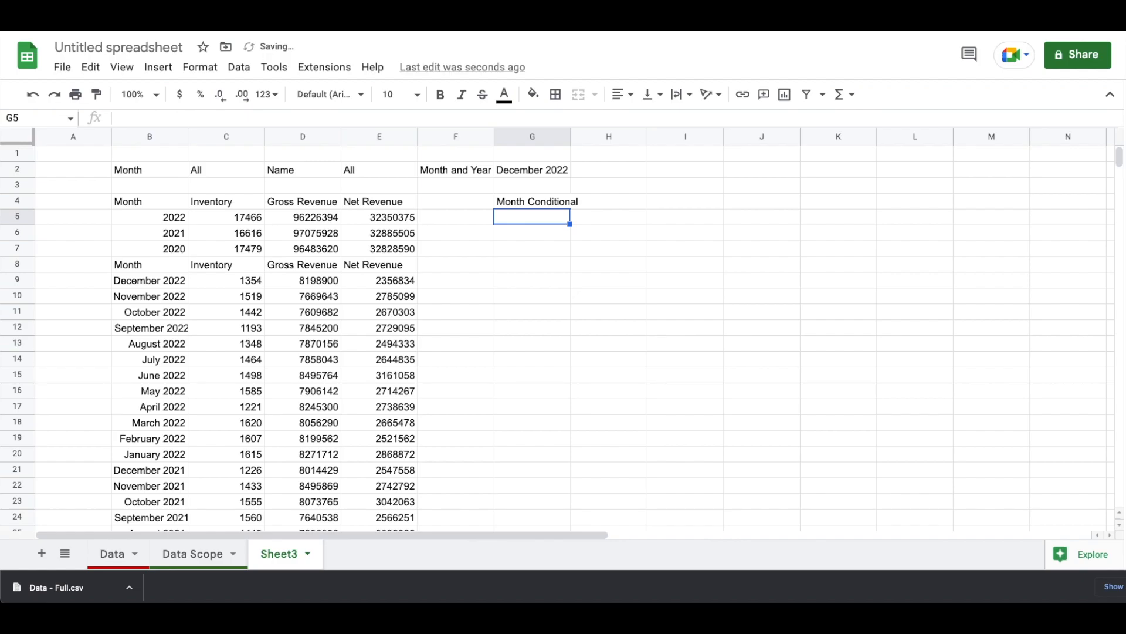
pyautogui.write('Name')
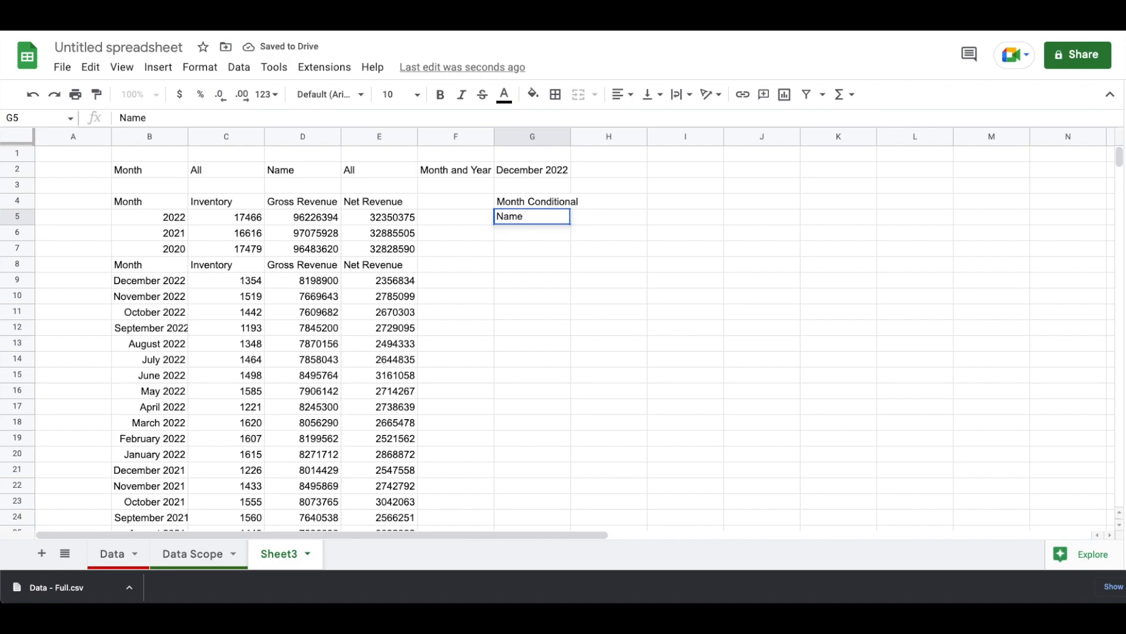
pyautogui.write(' Conditional')
pyautogui.press('Return')
pyautogui.write('JOIN')
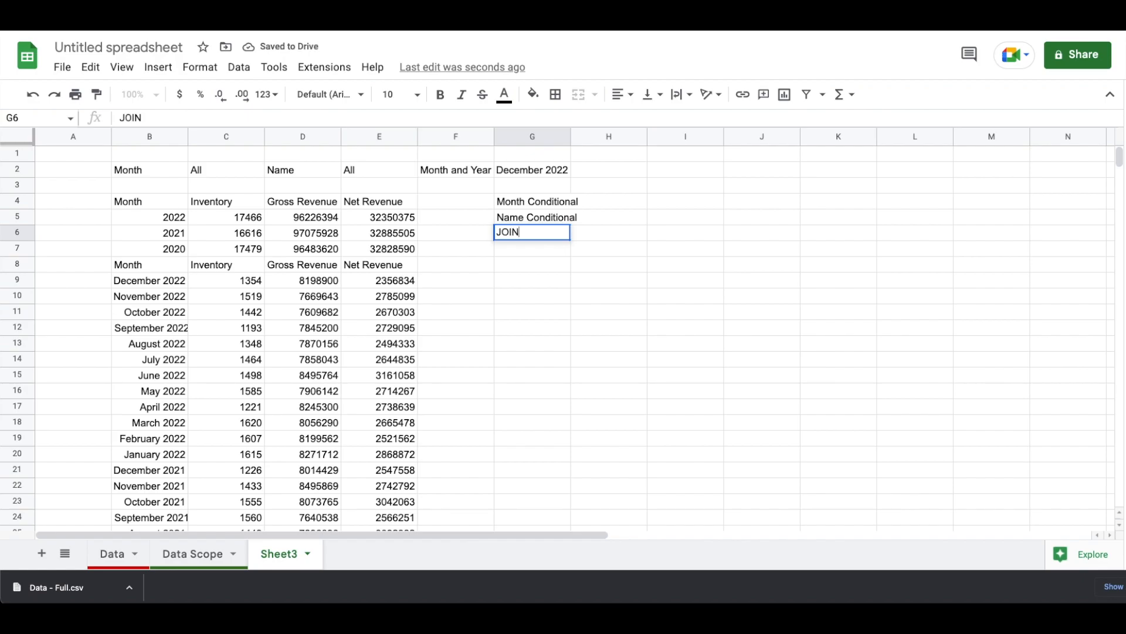
pyautogui.press('Return')
pyautogui.press('Right')
pyautogui.press('Up')
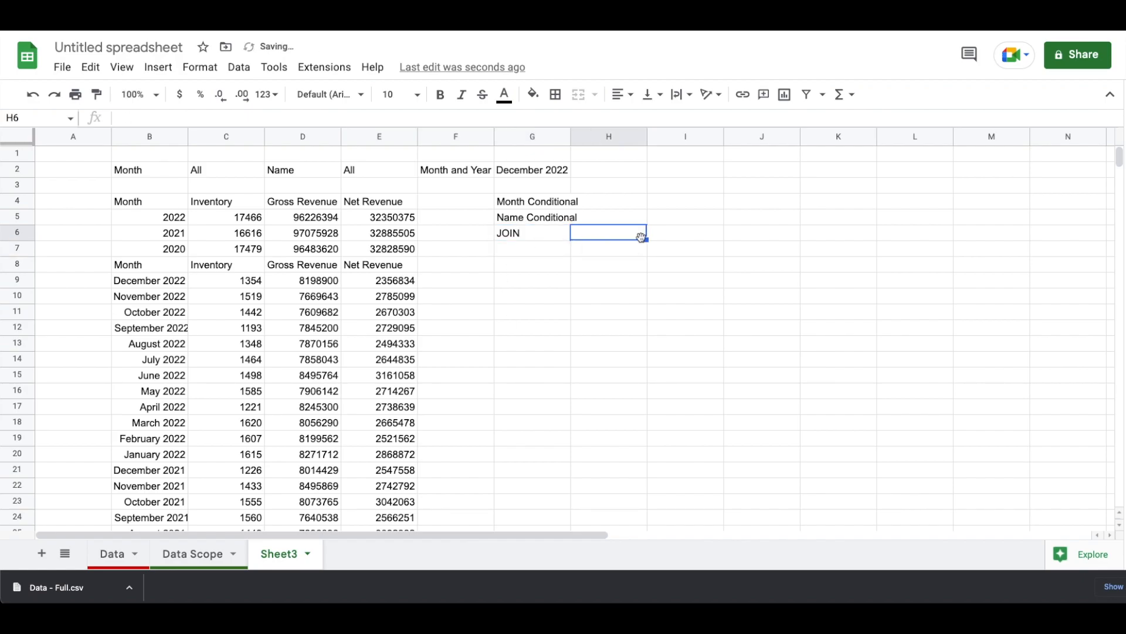
pyautogui.doubleClick(570, 133)
# Start an IF formula in H4 that returns an empty string when C2 equals "All".
pyautogui.click(620, 202)
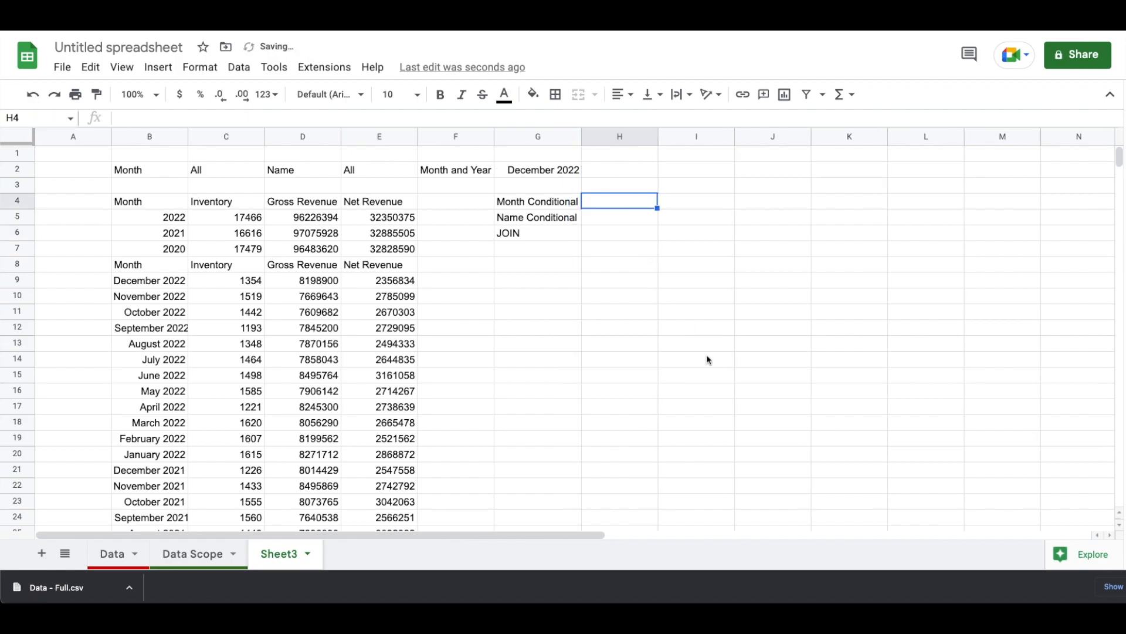
pyautogui.write('=IF(')
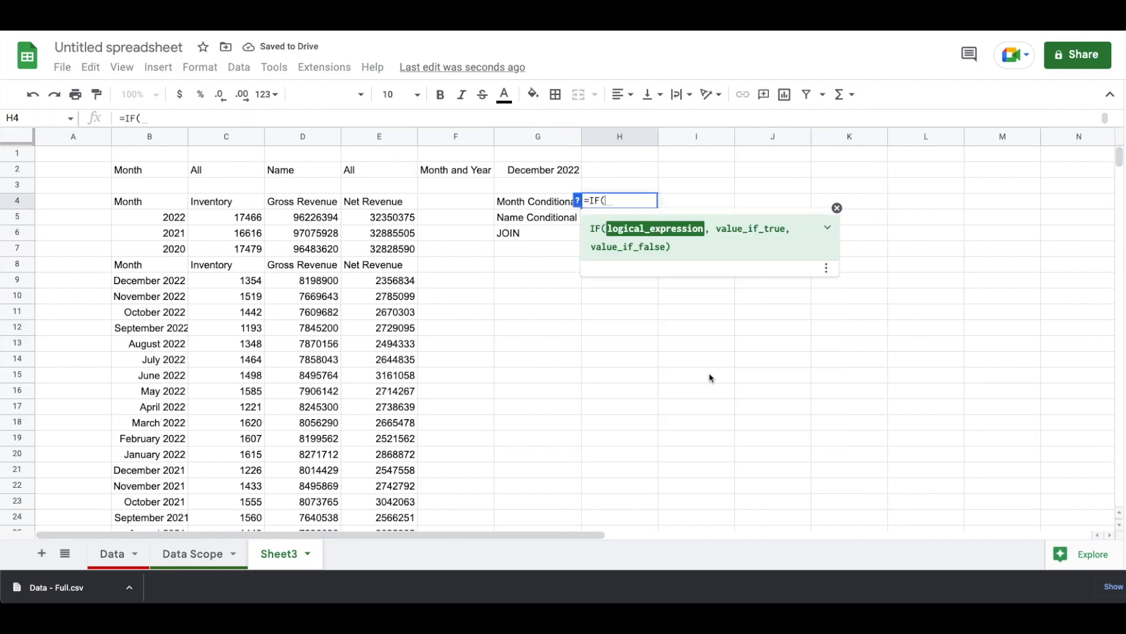
pyautogui.click(239, 171)
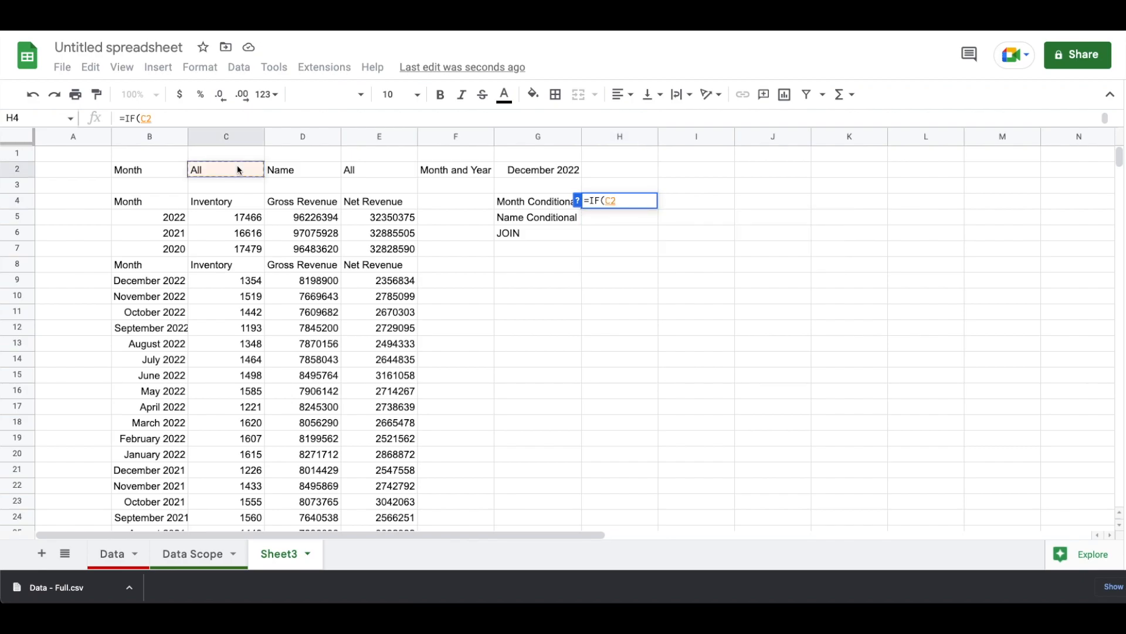
pyautogui.write('=')
pyautogui.write('"All",')
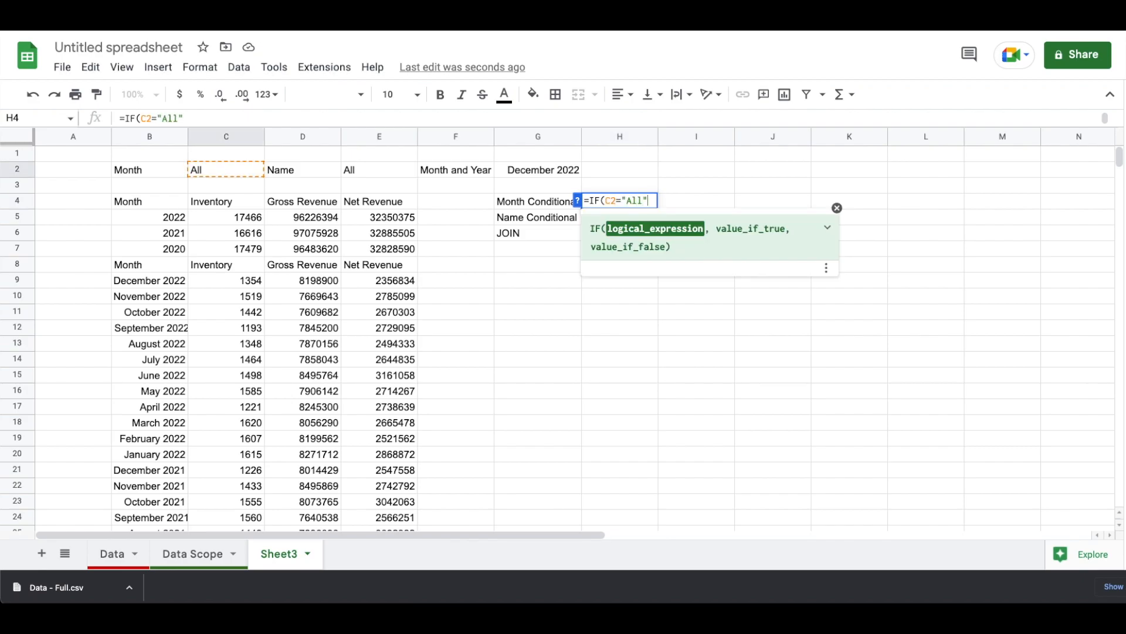
pyautogui.write('""')
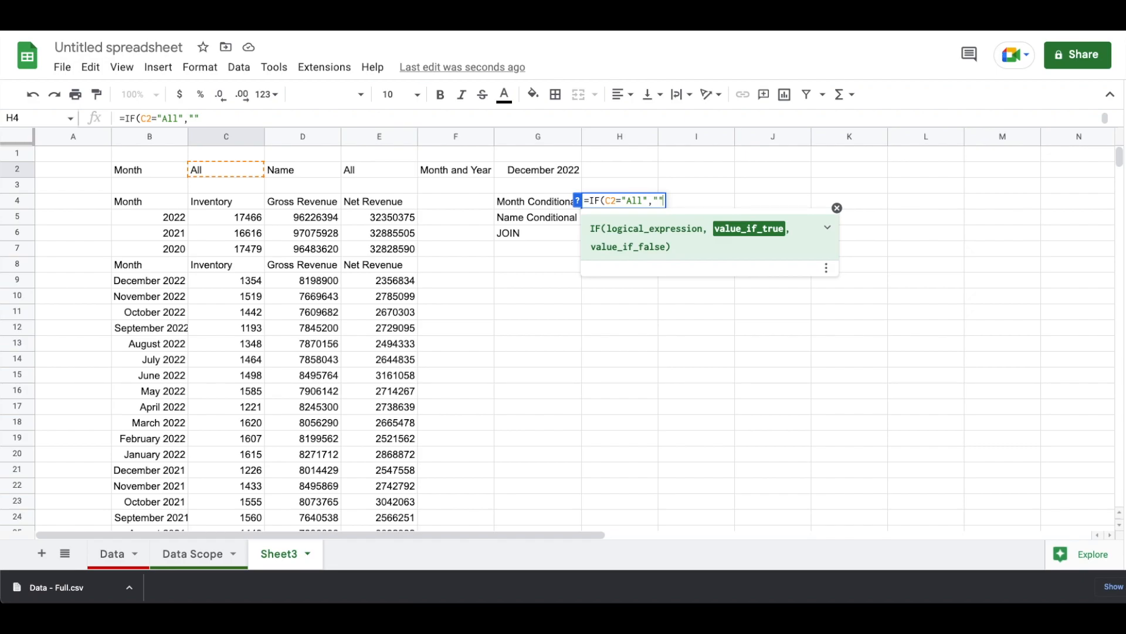
pyautogui.write(',')
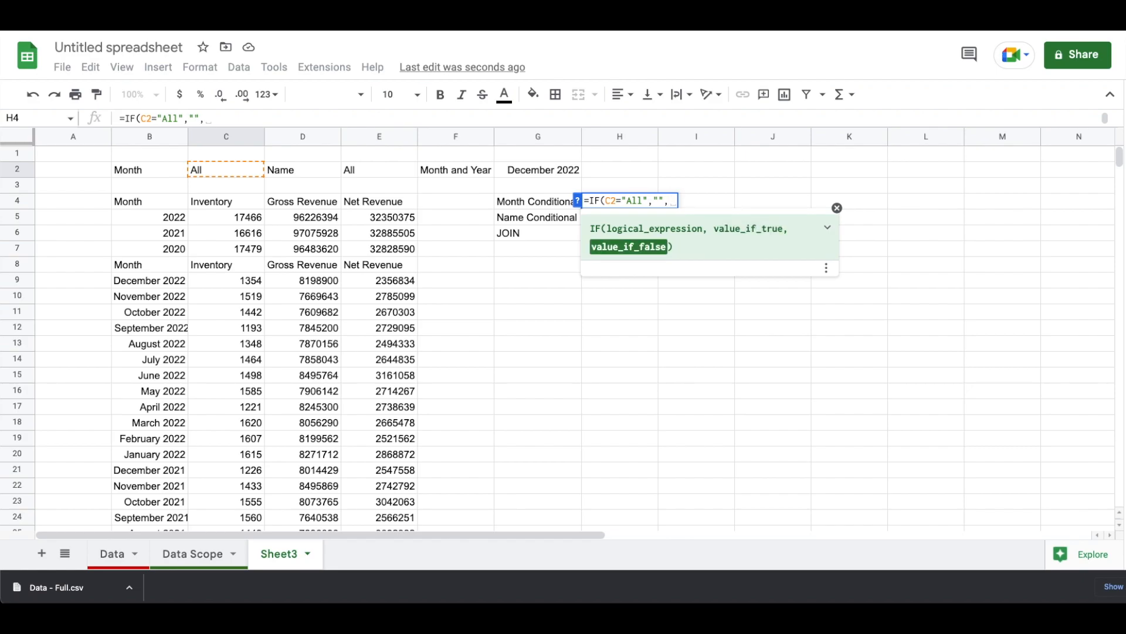
# Complete the H4 formula with the false value "AND A = '"&C2&"'" and commit it without autofilling the cells below.
pyautogui.write('"')
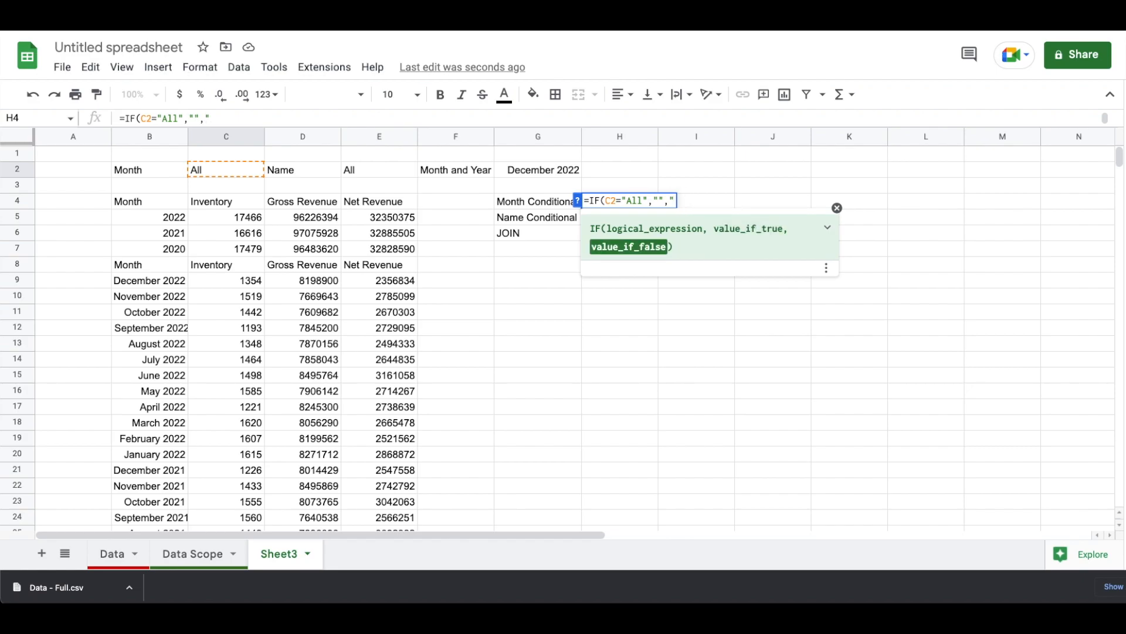
pyautogui.write('AND')
pyautogui.write('A = \'"&')
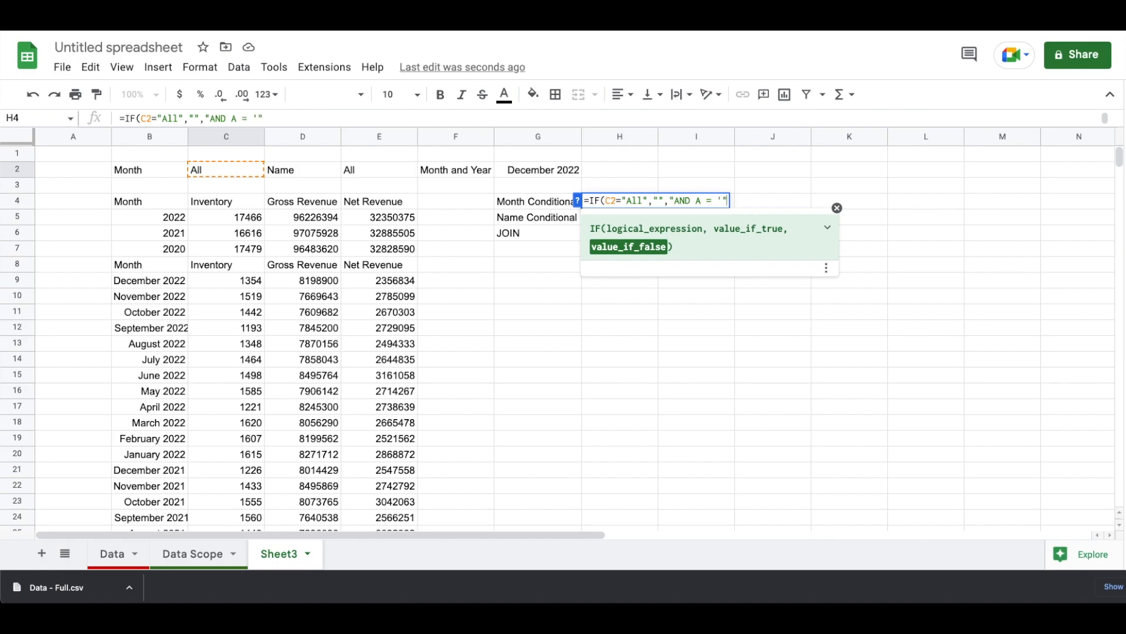
pyautogui.write('C2')
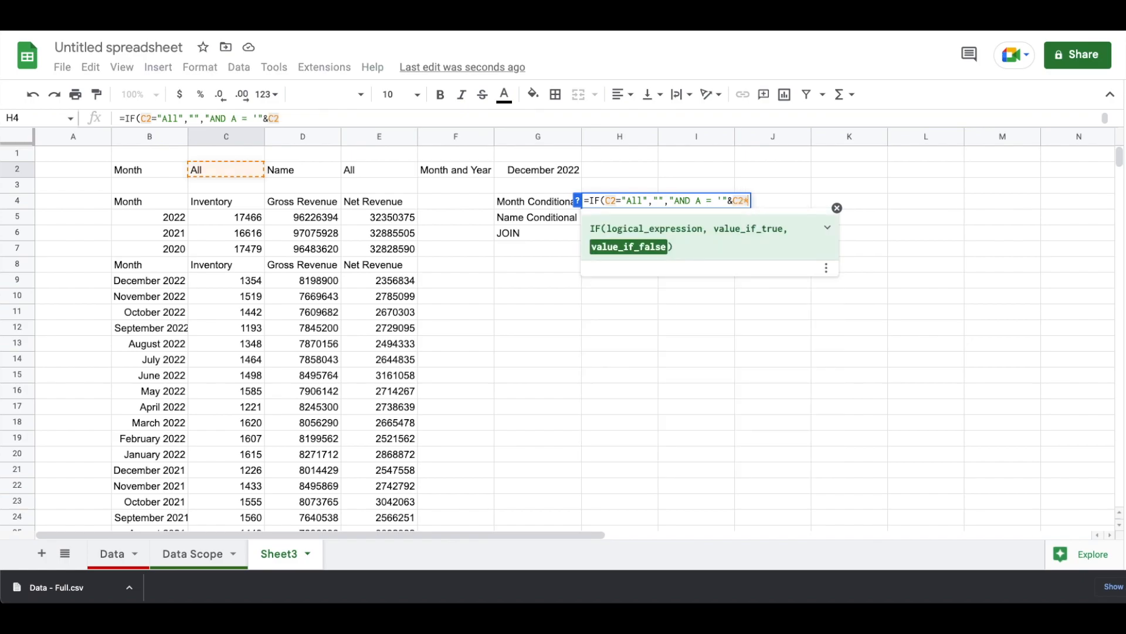
pyautogui.write('&"\'"')
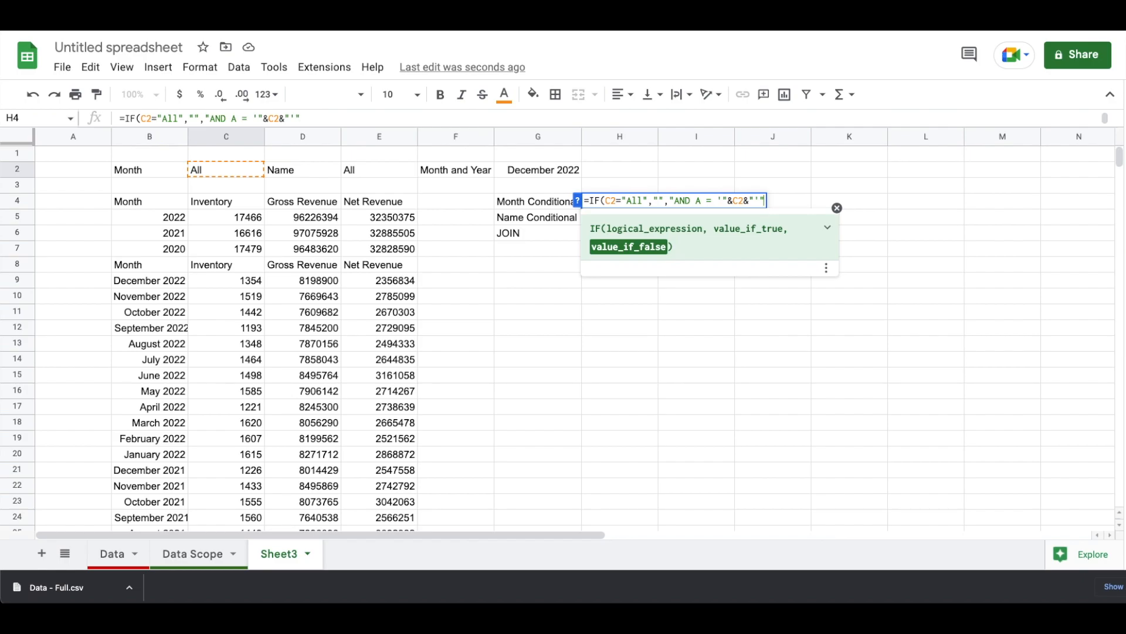
pyautogui.write(')')
pyautogui.press('Return')
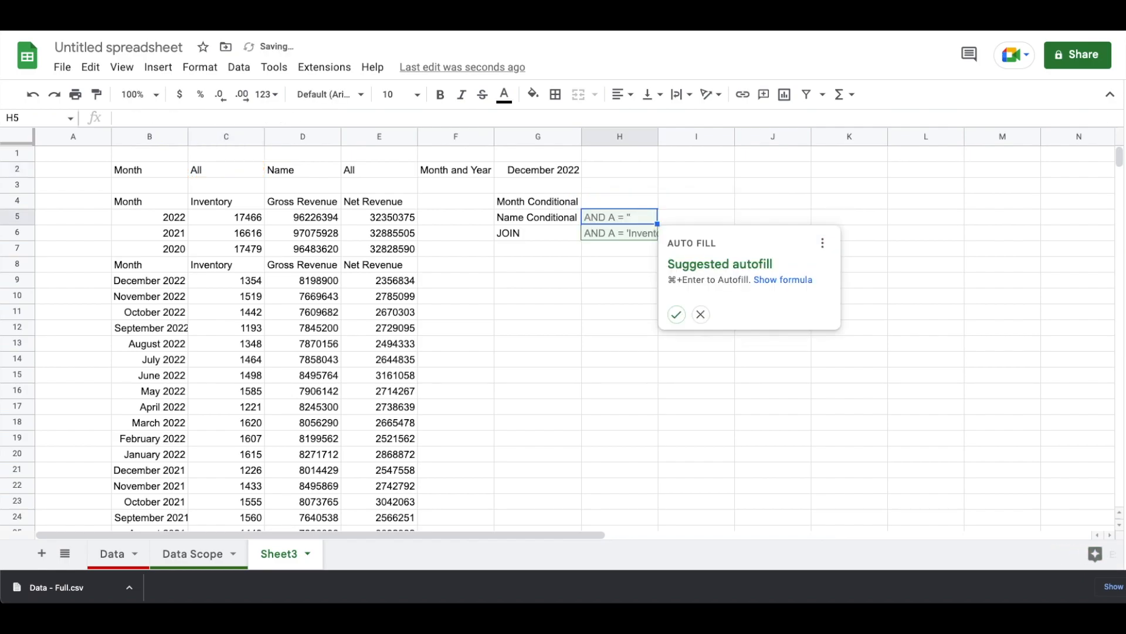
pyautogui.press('Up')
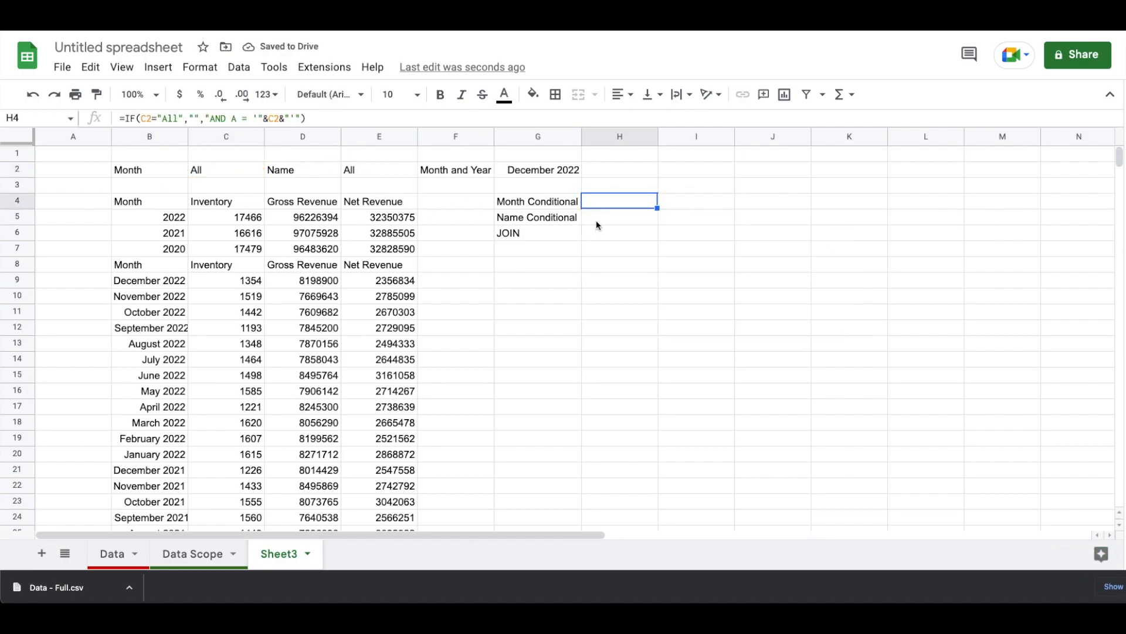
# Set the filter value in C2 to United States to test the conditional formula in H4.
pyautogui.click(232, 177)
pyautogui.write('United States')
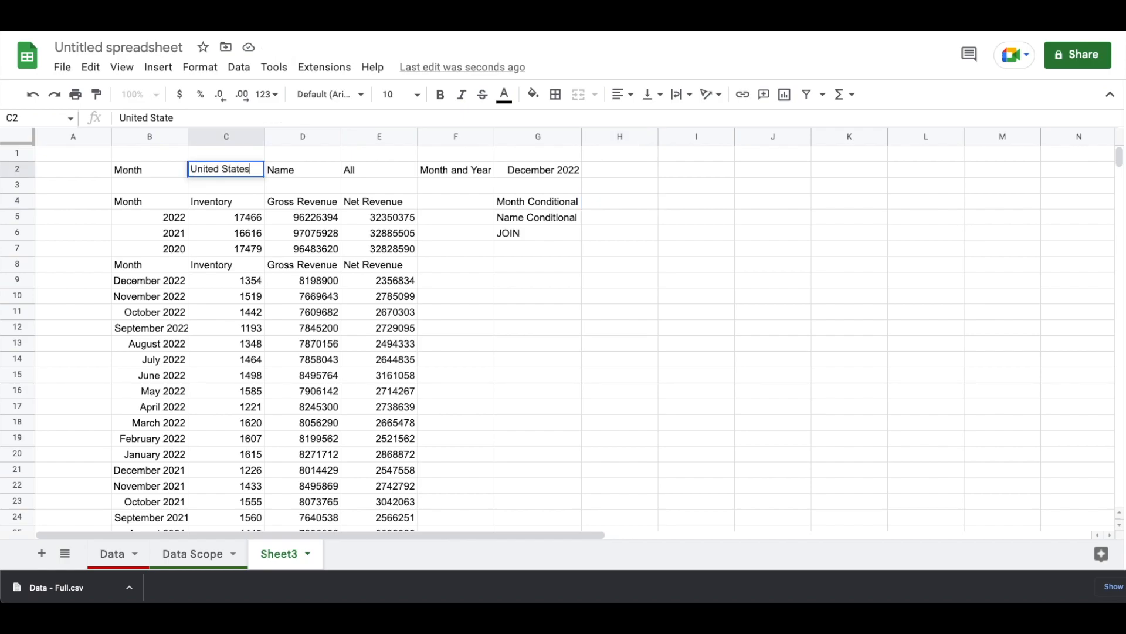
pyautogui.press('Return')
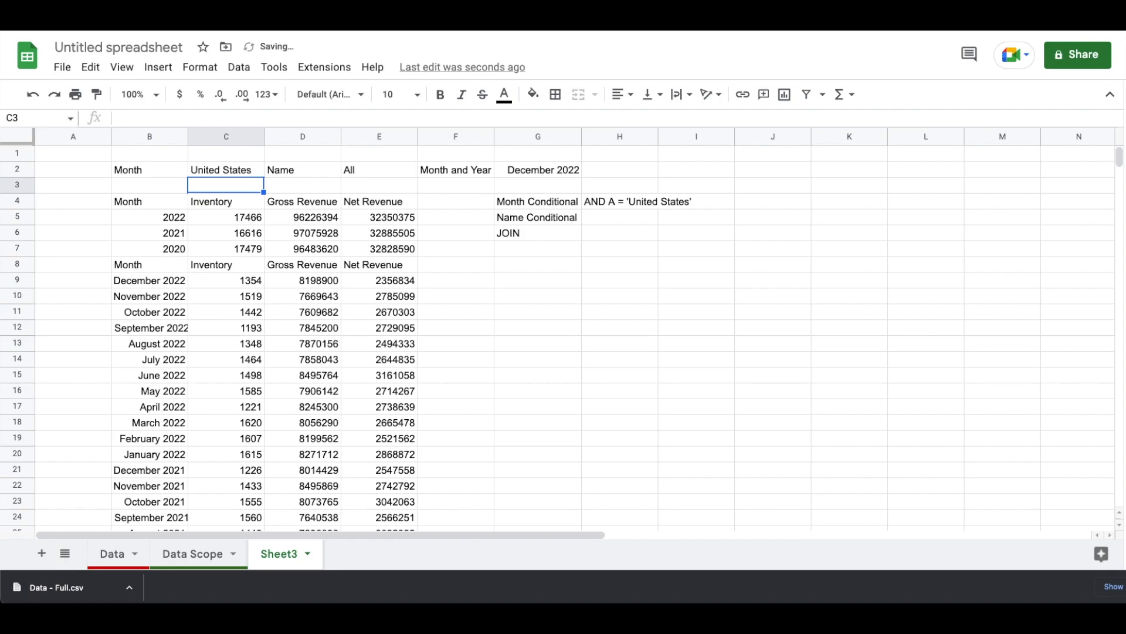
# Change the filter label in B2 to Market.
pyautogui.press('Up')
pyautogui.press('Down')
pyautogui.press('Down')
pyautogui.press('Left')
pyautogui.press('Up')
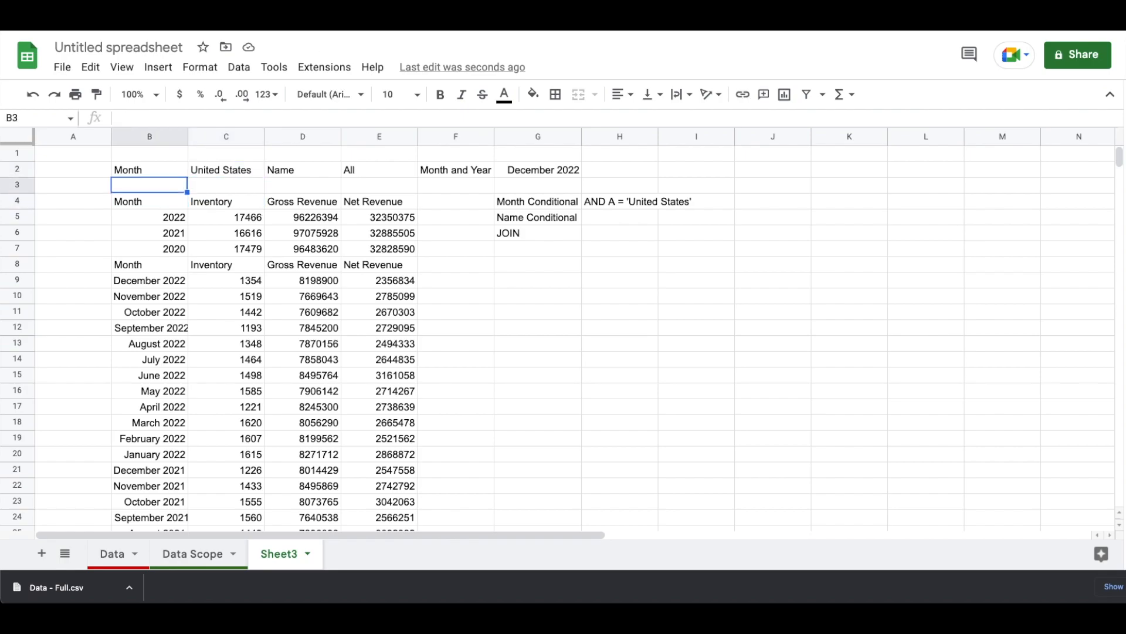
pyautogui.press('Up')
pyautogui.write('Market')
pyautogui.press('Return')
# Rename the helper label in G4 to Market Conditional.
pyautogui.press('Right')
pyautogui.press('Right')
pyautogui.press('Right')
pyautogui.press('Right')
pyautogui.press('Right')
pyautogui.press('Right')
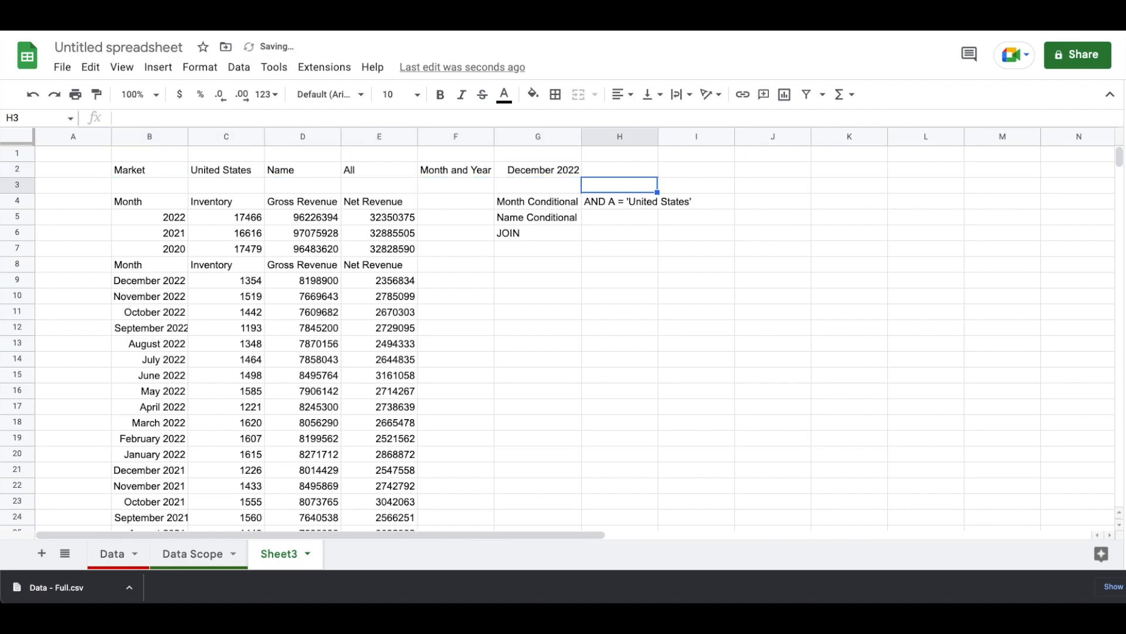
pyautogui.press('Down')
pyautogui.press('Left')
pyautogui.doubleClick(557, 201)
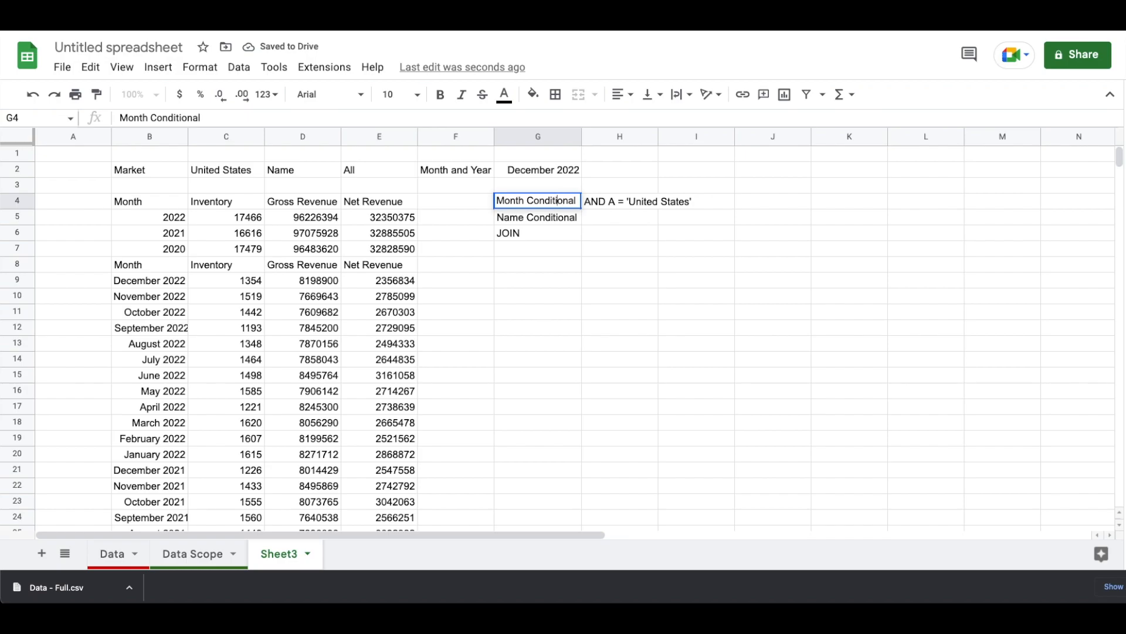
pyautogui.hotkey('alt', 'shift', 'Right')
pyautogui.write('Market')
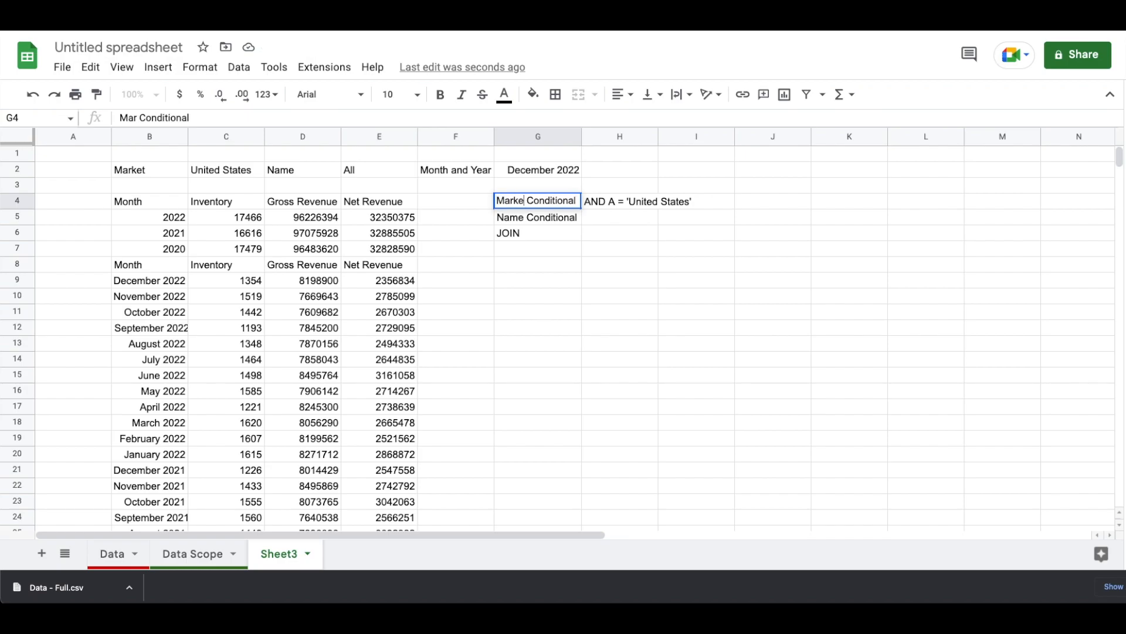
pyautogui.press('Return')
# Enter the name conditional formula =IF(E2="All","","AND B = '"&E2&"'") in H5.
pyautogui.press('Right')
pyautogui.press('Up')
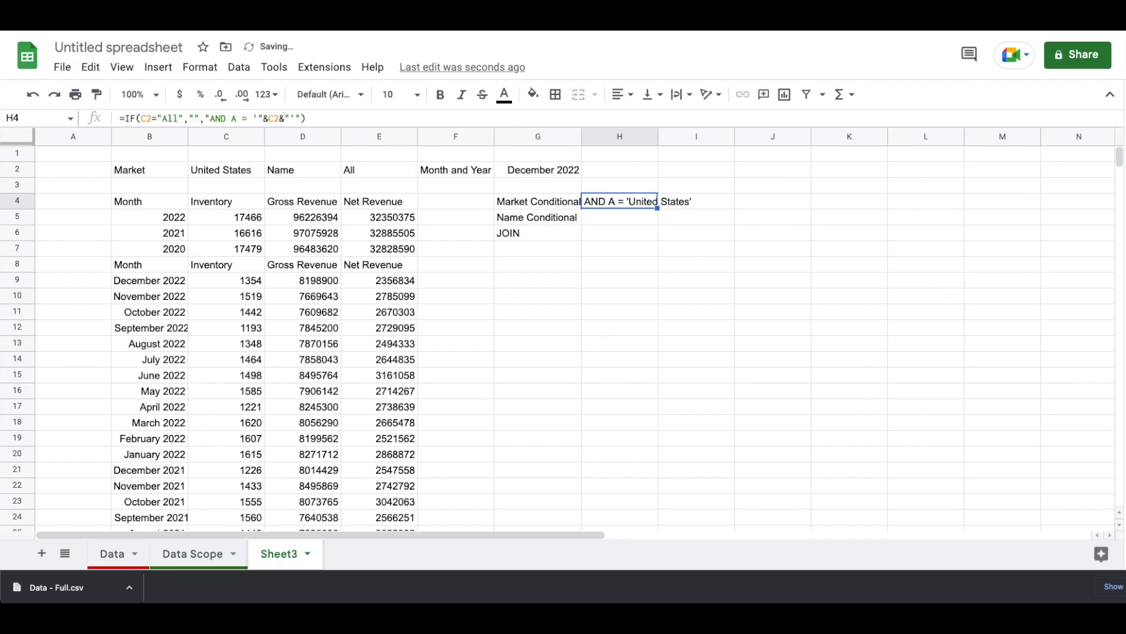
pyautogui.press('Down')
pyautogui.press('Return')
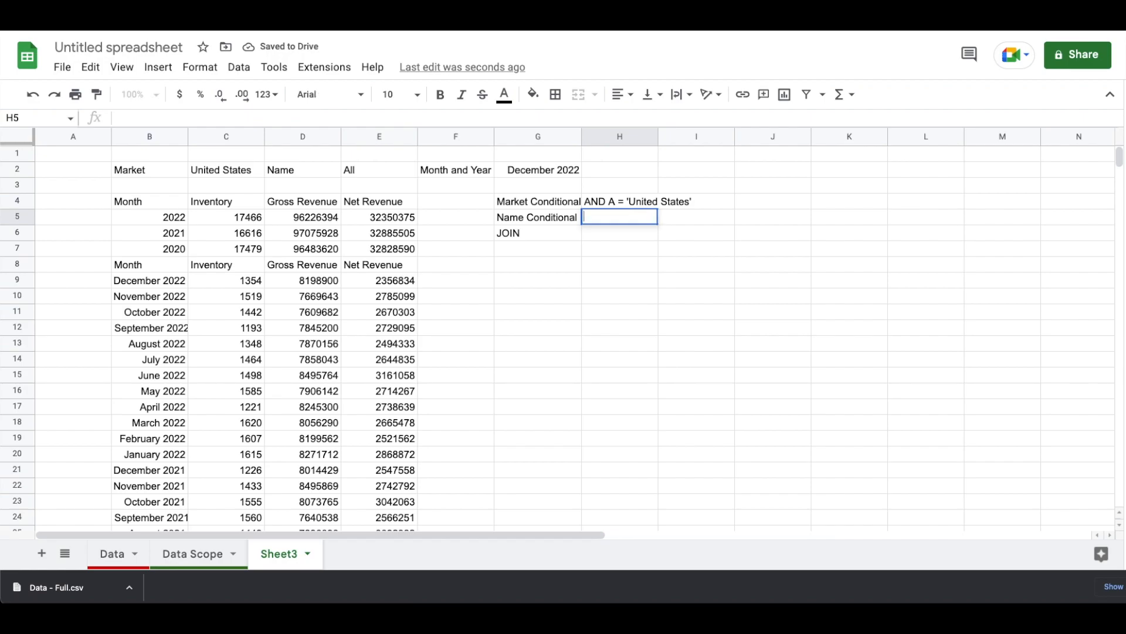
pyautogui.write('=IF(')
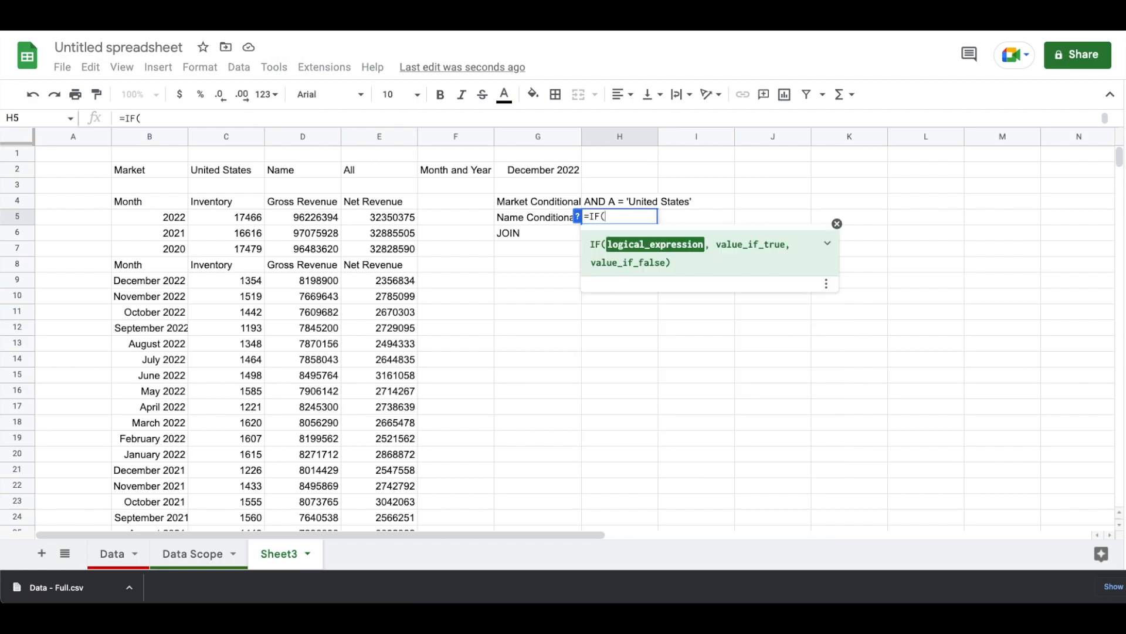
pyautogui.click(347, 170)
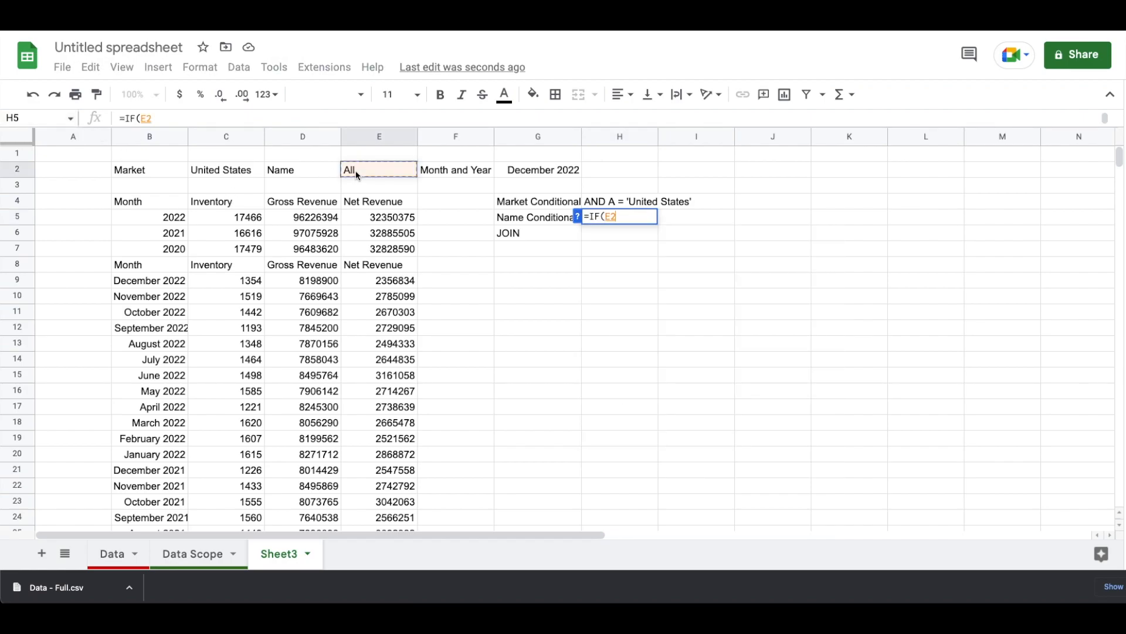
pyautogui.write('=')
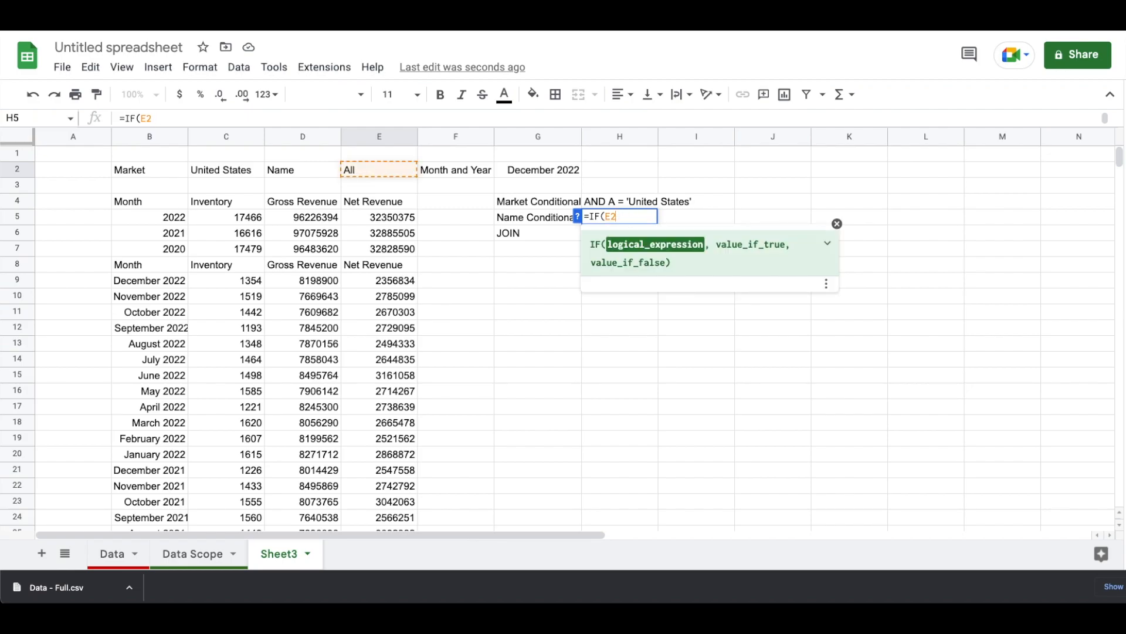
pyautogui.write('"All",')
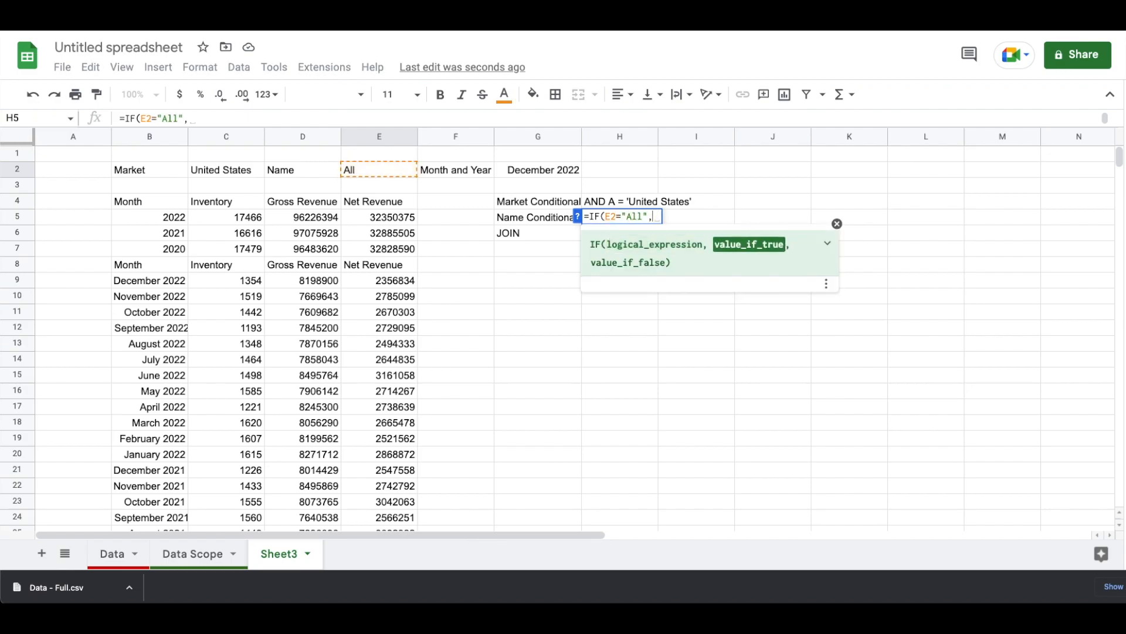
pyautogui.write('"","')
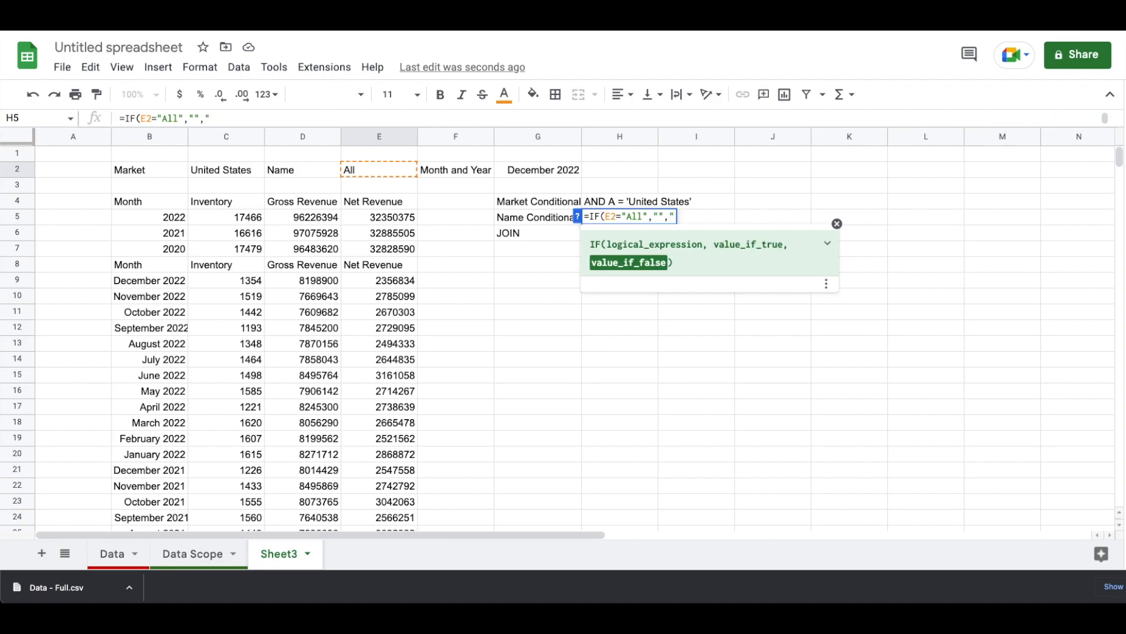
pyautogui.write("AND B = '")
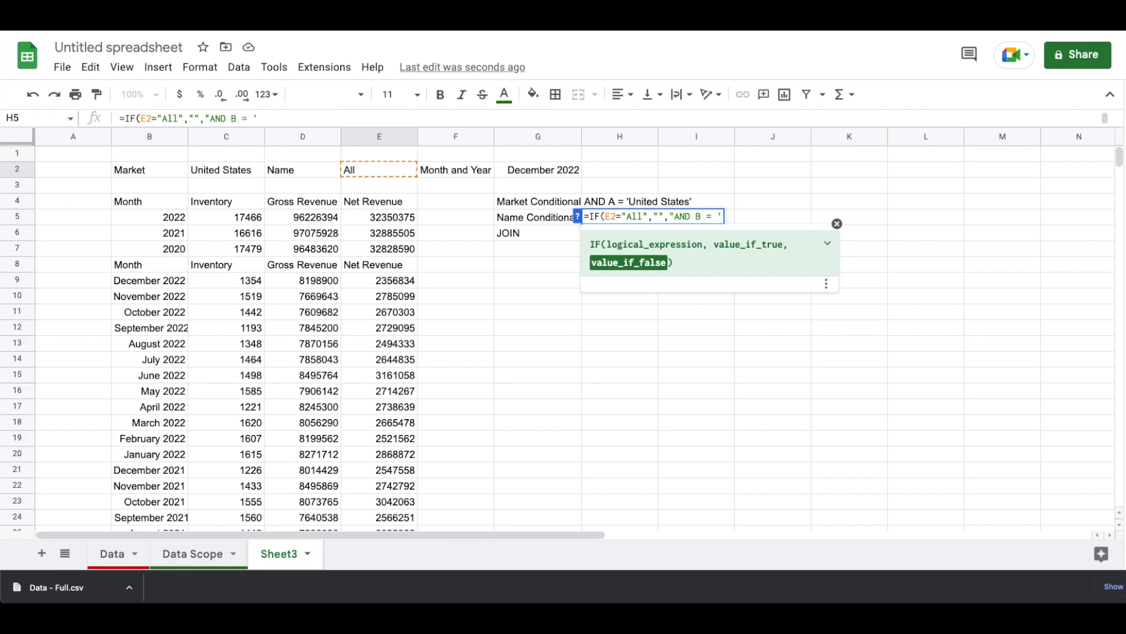
pyautogui.write('"&E2')
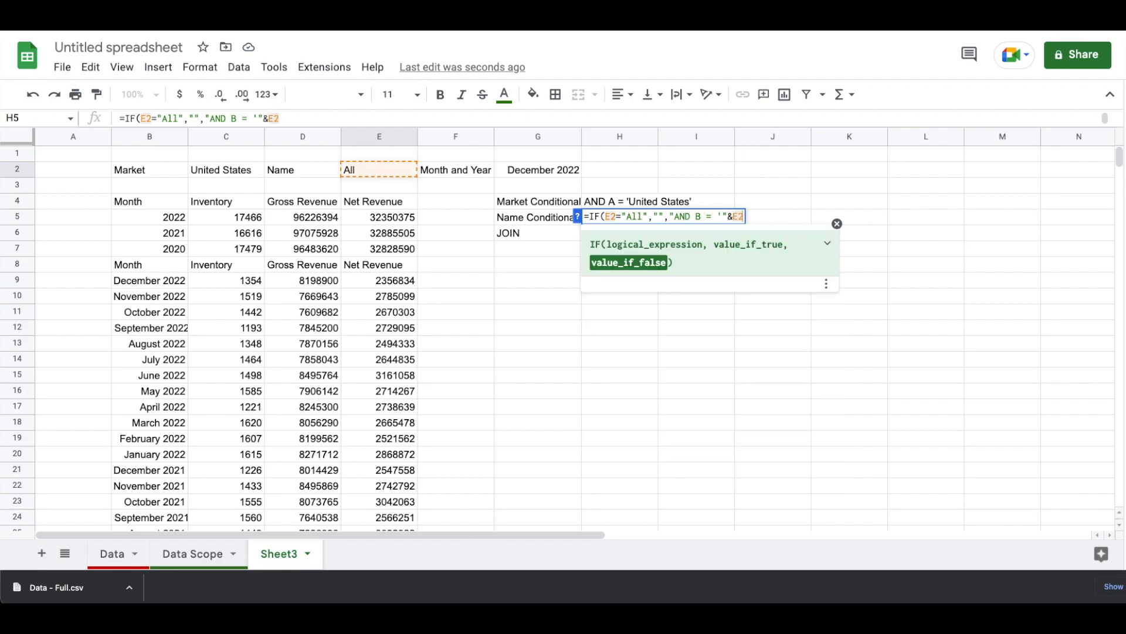
pyautogui.write('&"\'"')
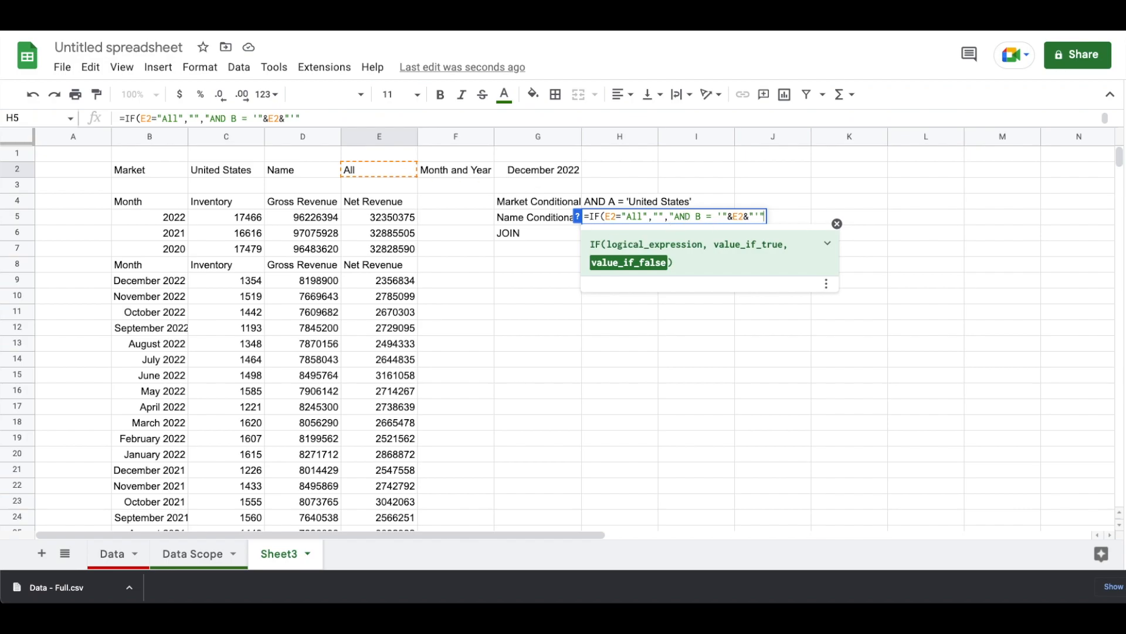
pyautogui.press('Return')
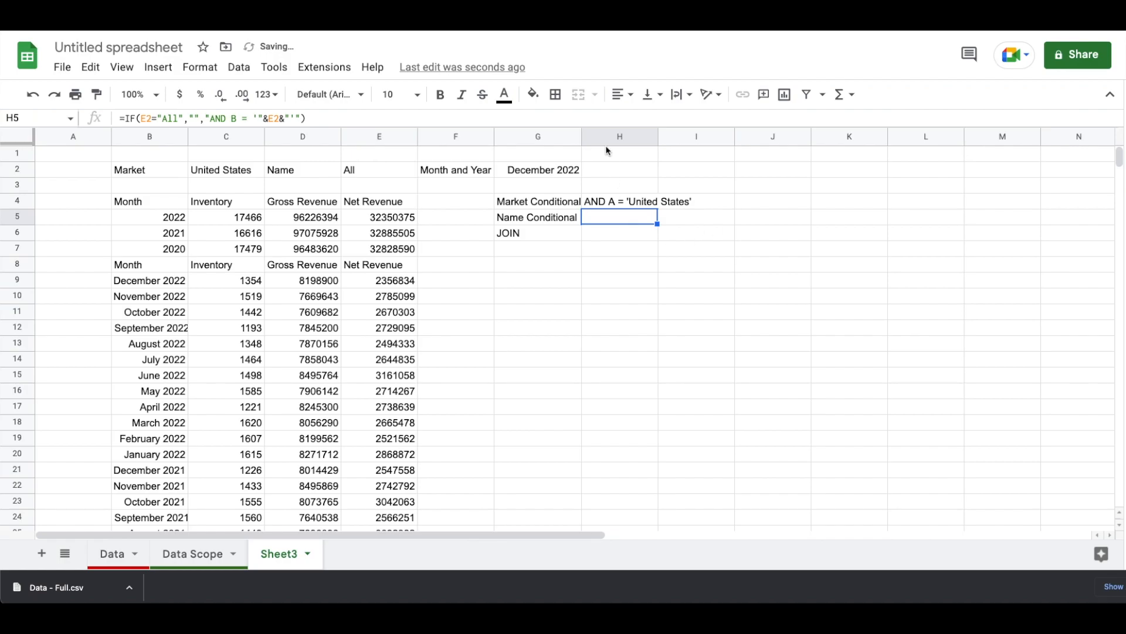
# Enter a person's first name in the Name filter cell E2 to test the H5 conditional.
pyautogui.click(359, 165)
pyautogui.write('Dan')
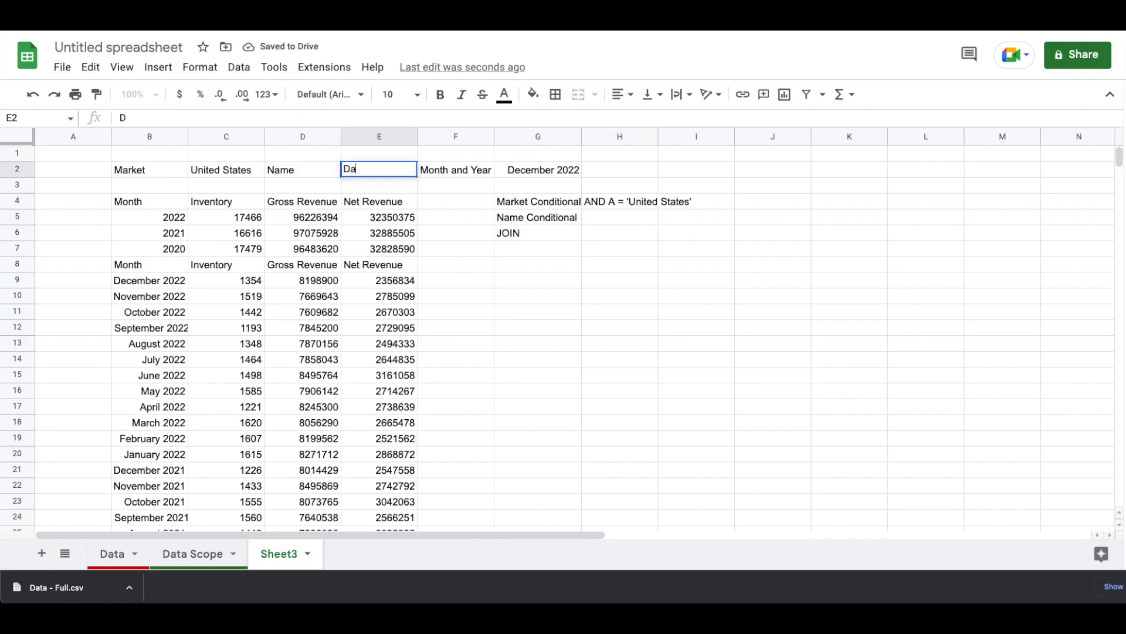
pyautogui.press('Return')
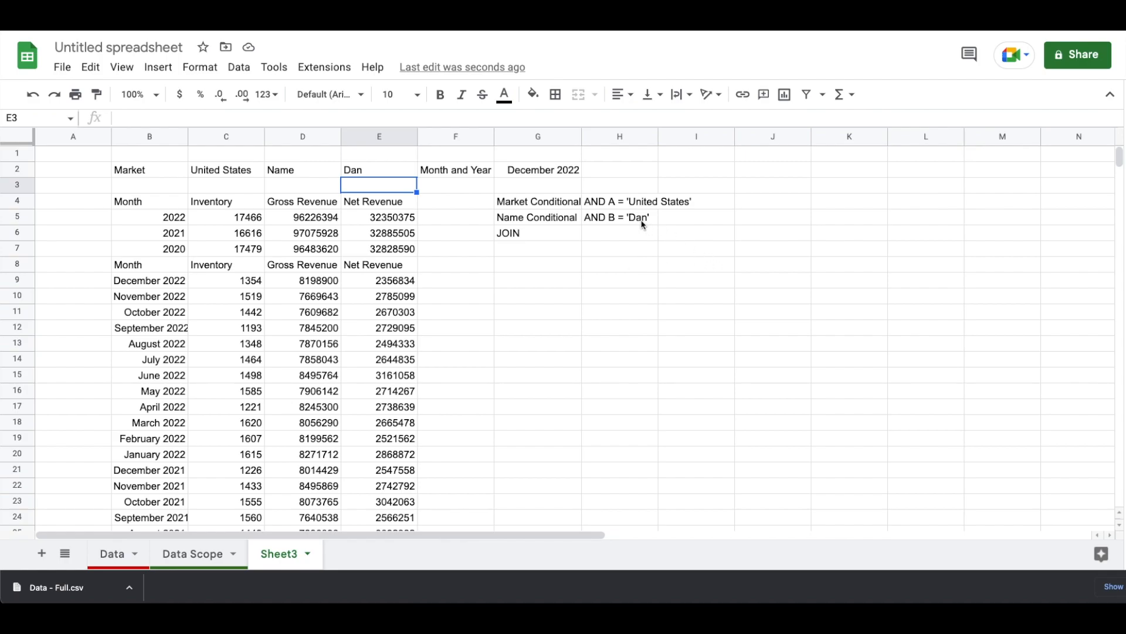
# Enter a JOIN formula in H6 that combines H4 and H5 with a single space as delimiter, placing H5 on its own line.
pyautogui.click(634, 233)
pyautogui.press('Return')
pyautogui.write('=JOIN(')
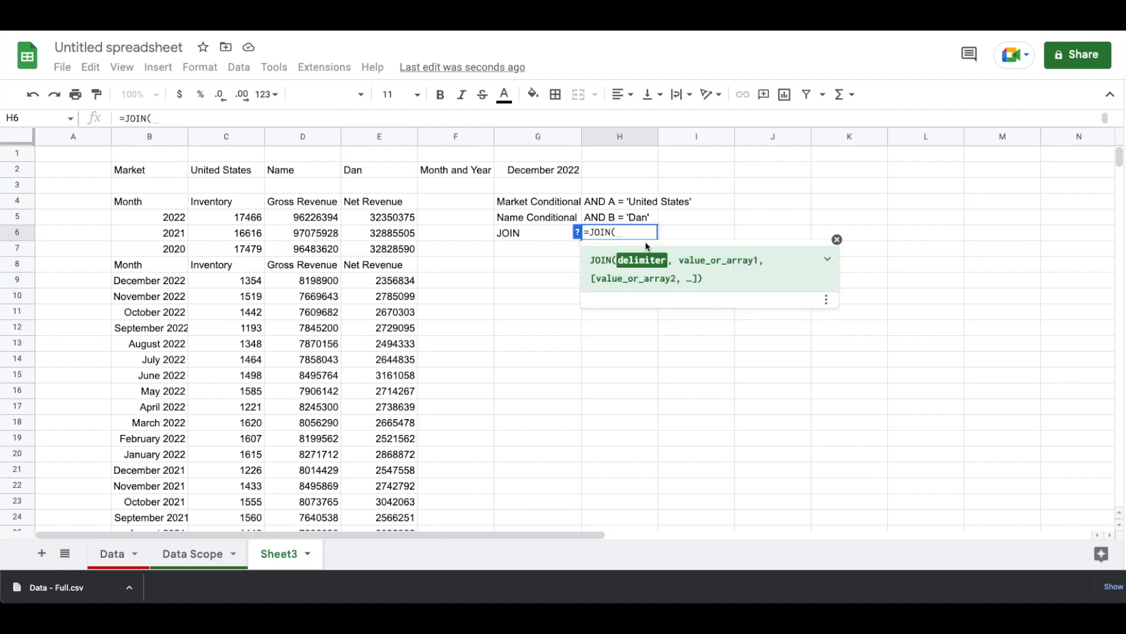
pyautogui.write('" "')
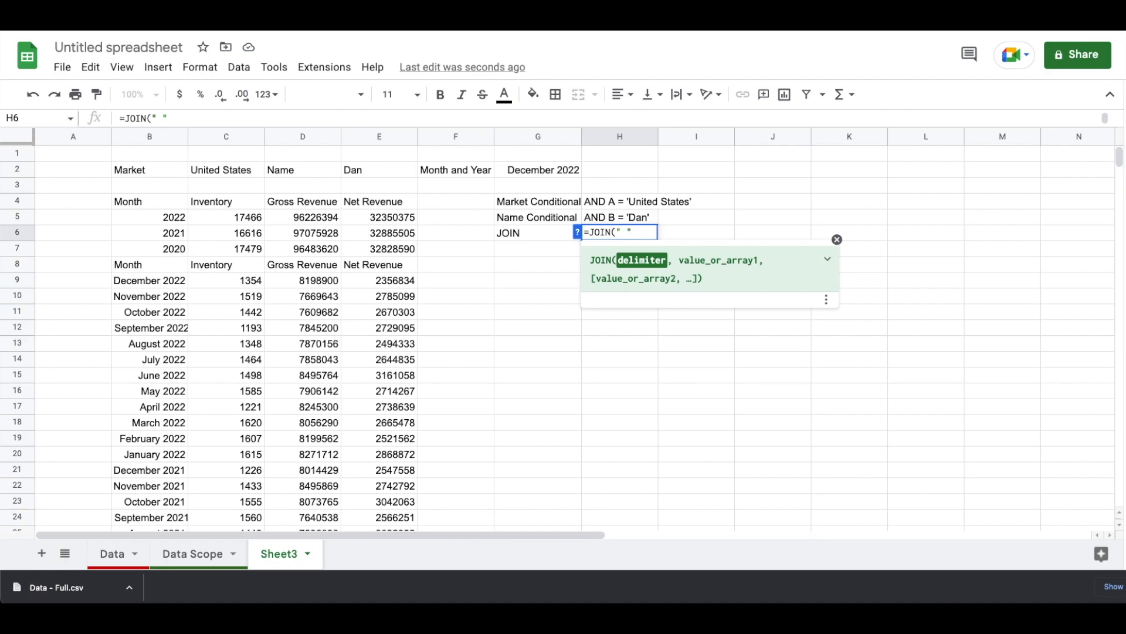
pyautogui.write(',')
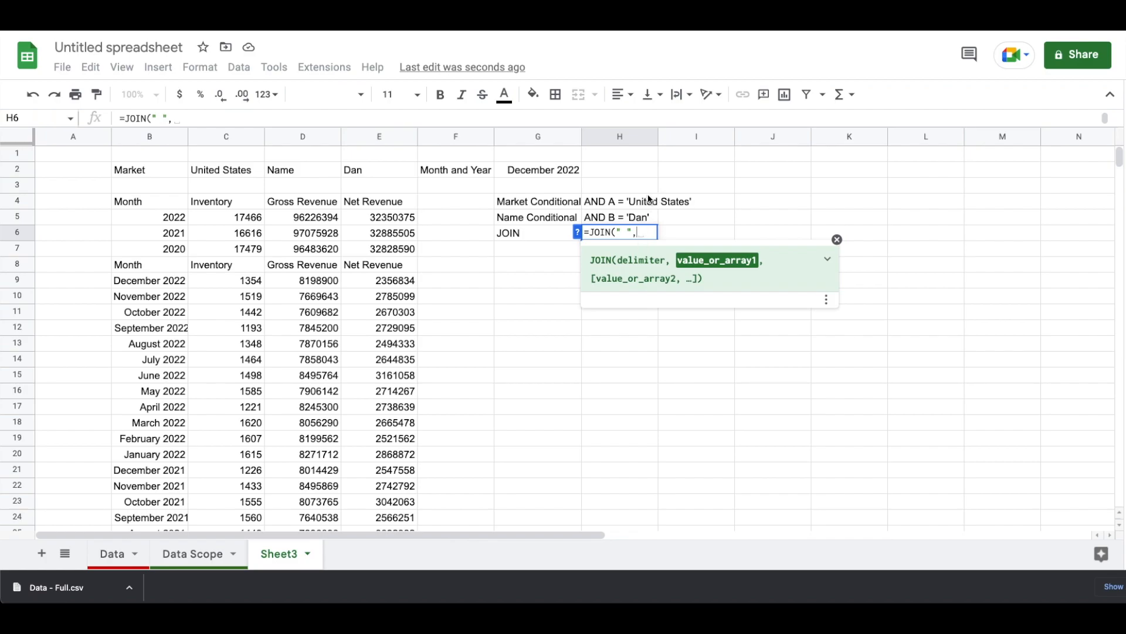
pyautogui.click(621, 205)
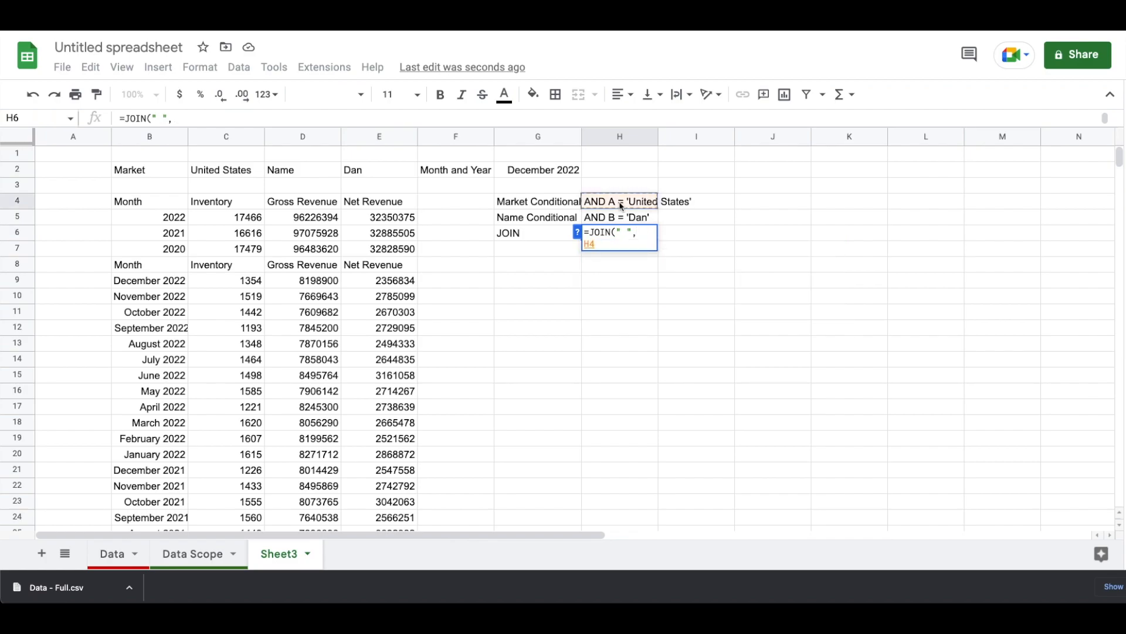
pyautogui.write(',')
pyautogui.hotkey('alt', 'Return')
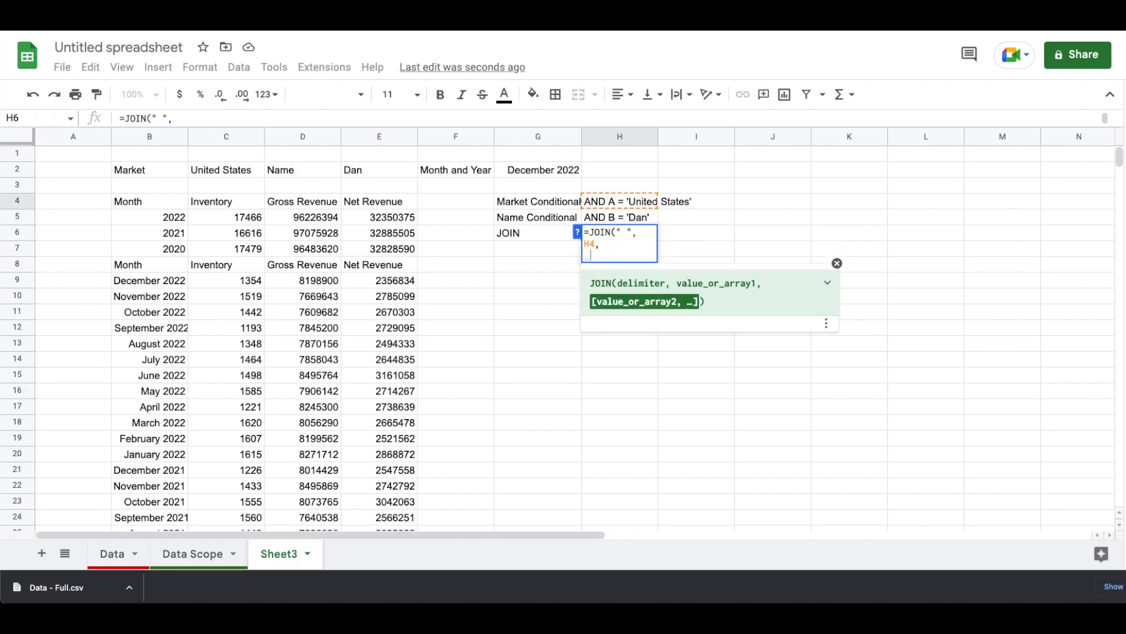
pyautogui.click(625, 219)
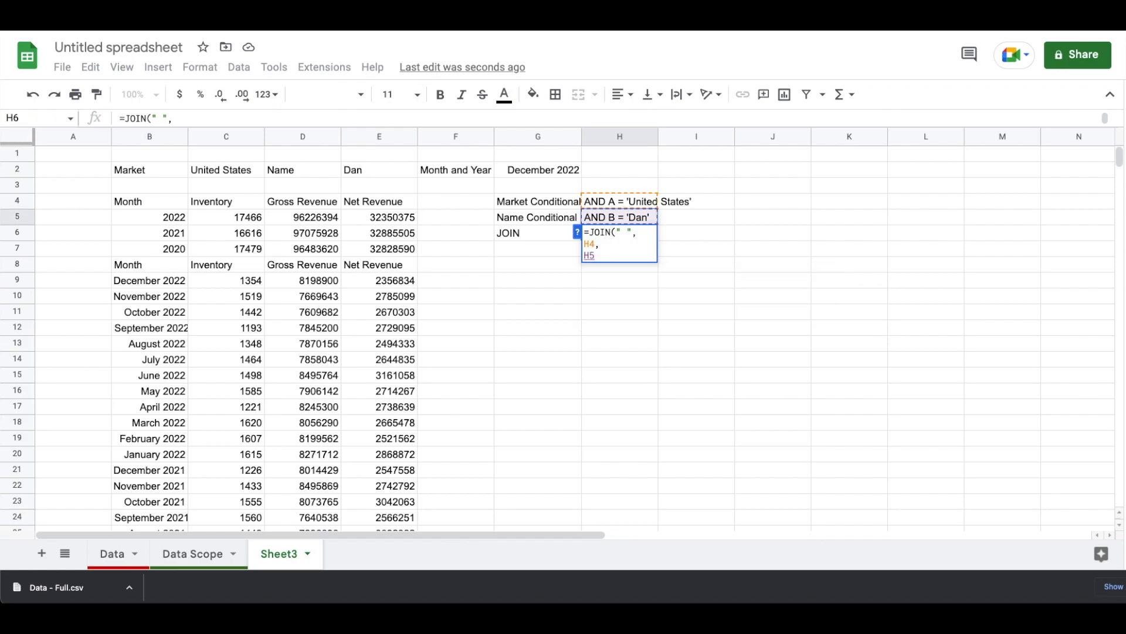
pyautogui.press('Return')
pyautogui.press('Up')
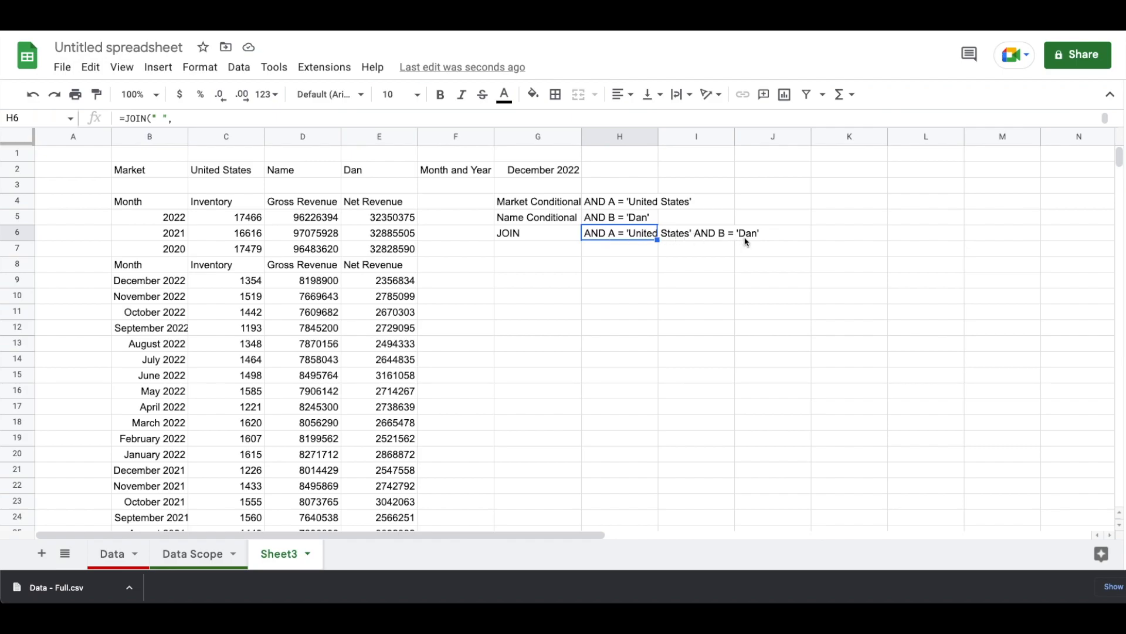
# Set the Market filter in C2 to All to test the joined conditions.
pyautogui.click(215, 170)
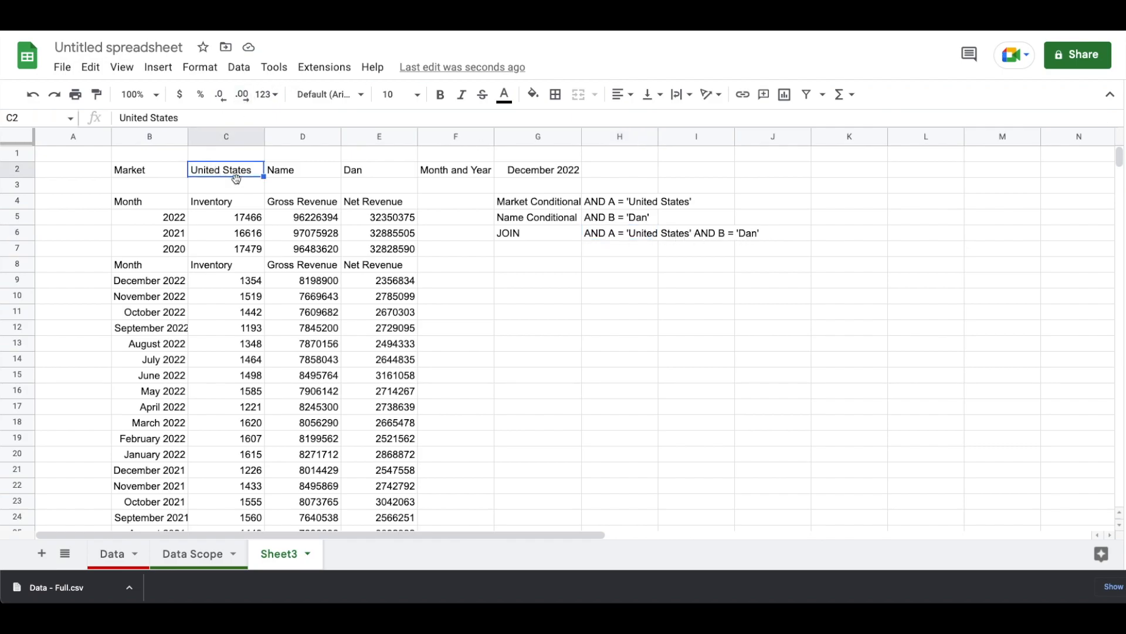
pyautogui.write('All')
pyautogui.press('Return')
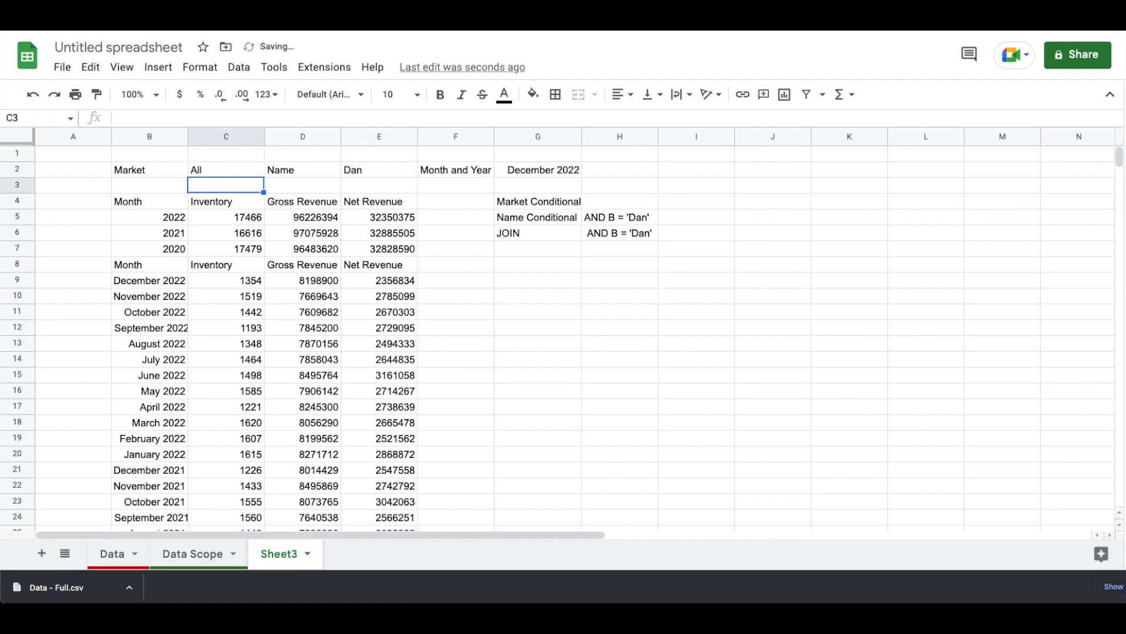
pyautogui.press('Right')
pyautogui.press('Right')
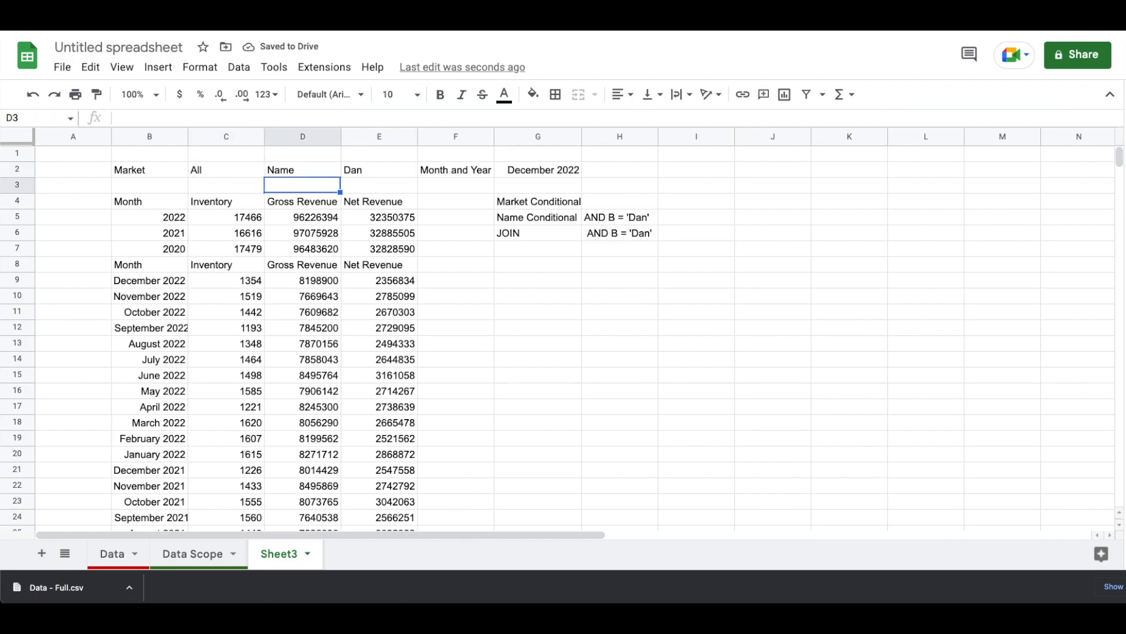
# Set the Name filter in E2 to All.
pyautogui.press('Up')
pyautogui.write('All')
pyautogui.press('Return')
pyautogui.press('Up')
# Set the Market filter in C2 to United States.
pyautogui.press('Left')
pyautogui.press('Left')
pyautogui.press('Left')
pyautogui.press('Right')
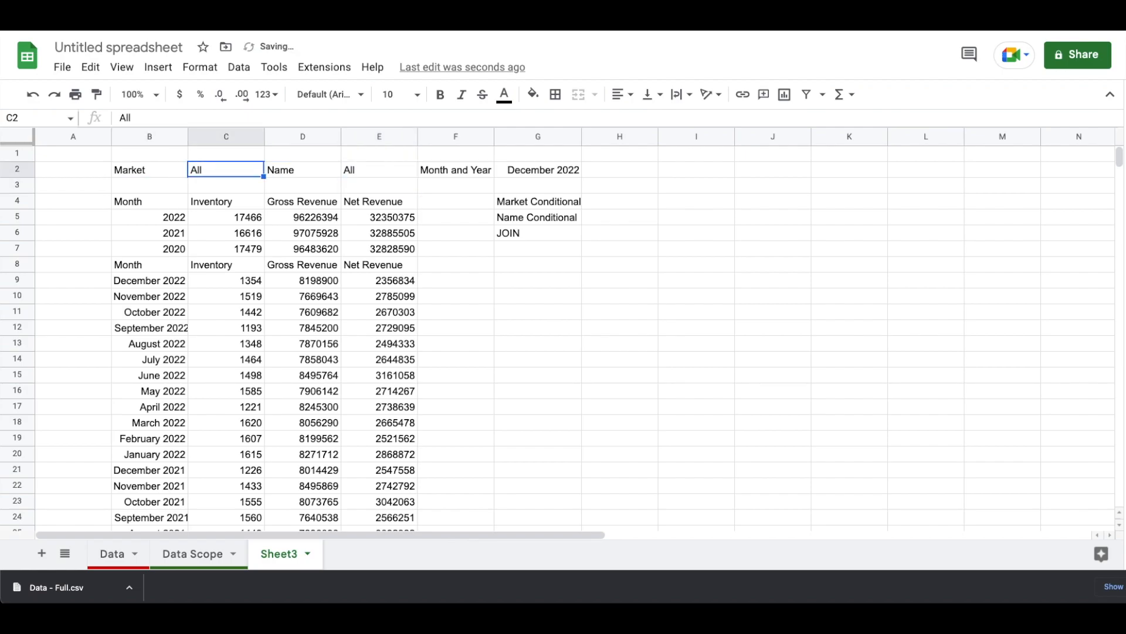
pyautogui.write('United States')
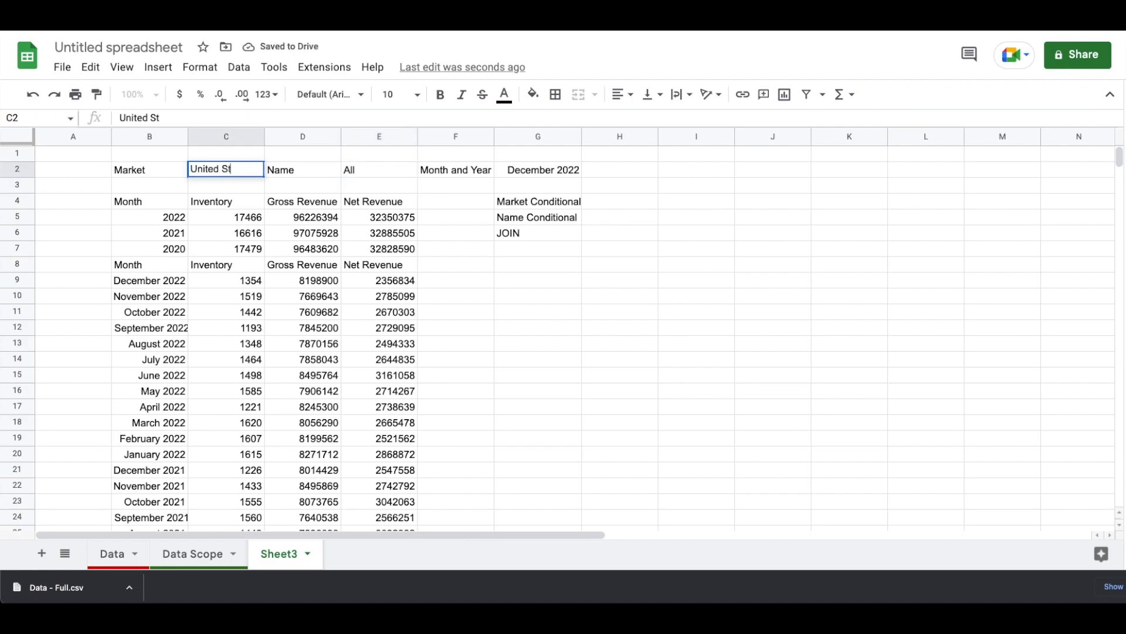
pyautogui.press('Return')
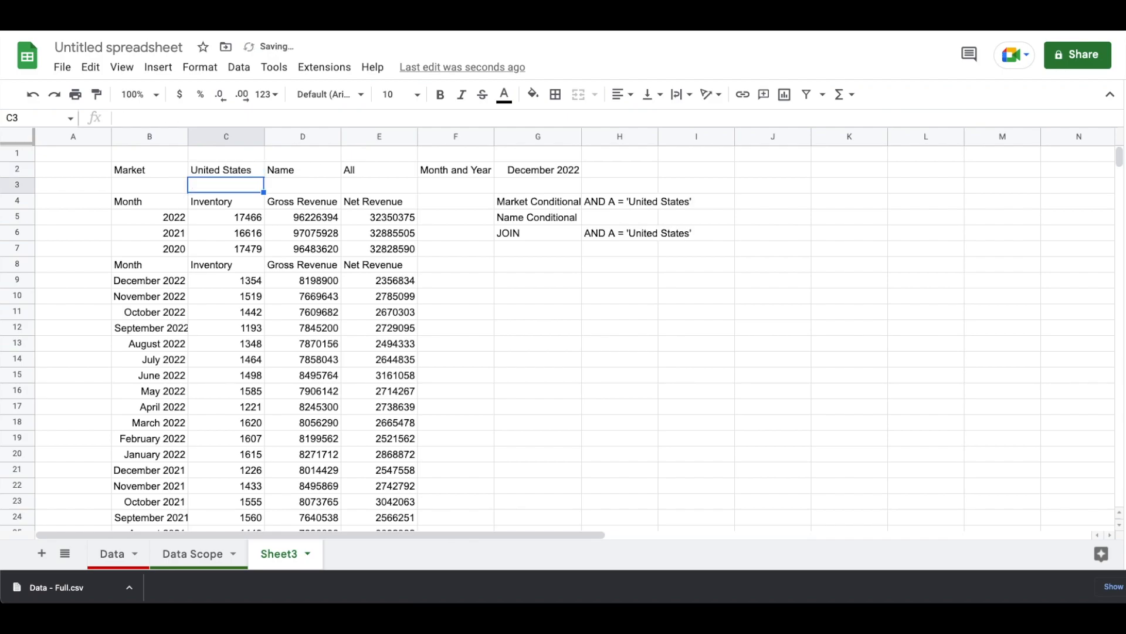
# Enter a person's first name in the Name filter in E2.
pyautogui.press('Right')
pyautogui.press('Right')
pyautogui.press('Up')
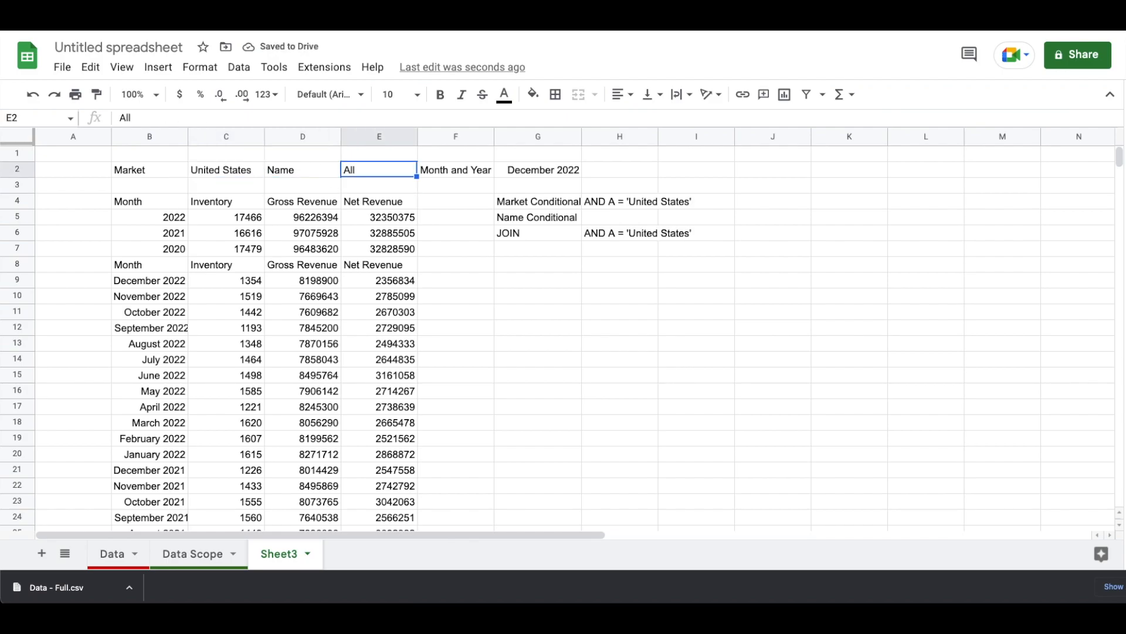
pyautogui.write('Halley')
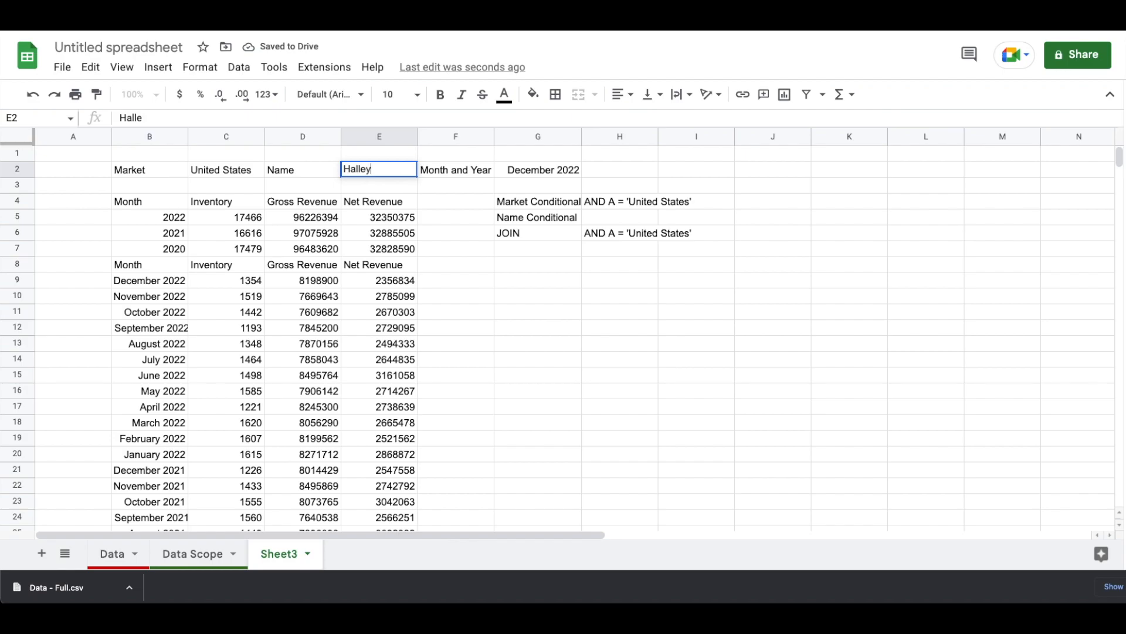
pyautogui.press('Return')
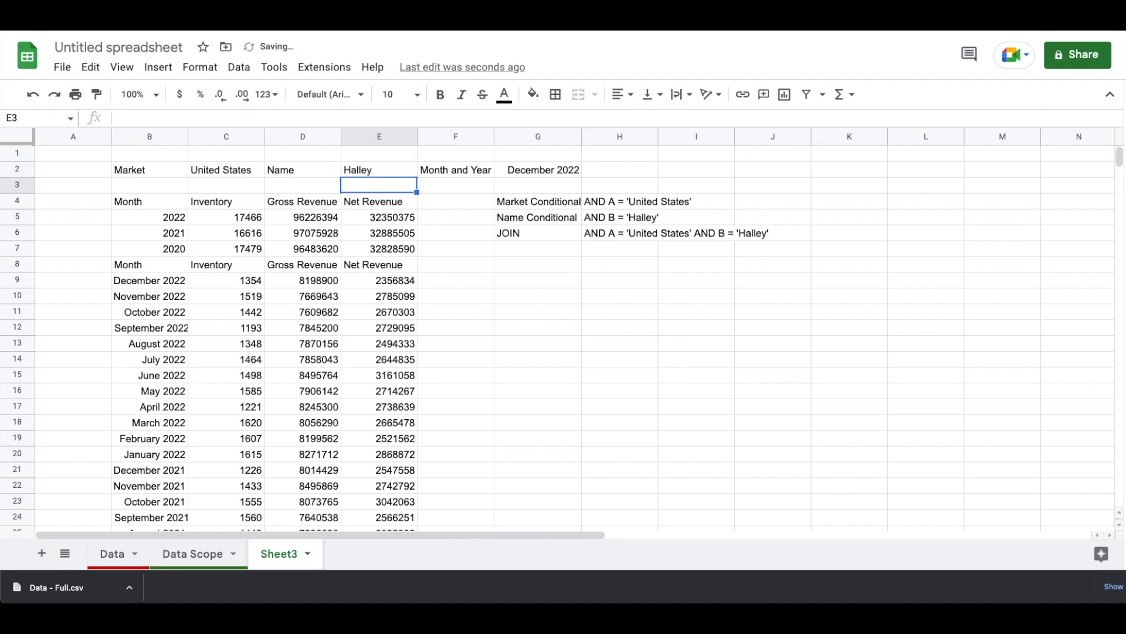
# Inspect the JOIN formula in H6 that combines the market and name conditions, leaving it unedited.
pyautogui.press('Down')
pyautogui.press('Right')
pyautogui.press('Right')
pyautogui.press('Right')
pyautogui.press('Down')
pyautogui.press('Down')
pyautogui.press('Down')
pyautogui.press('Up')
pyautogui.press('Return')
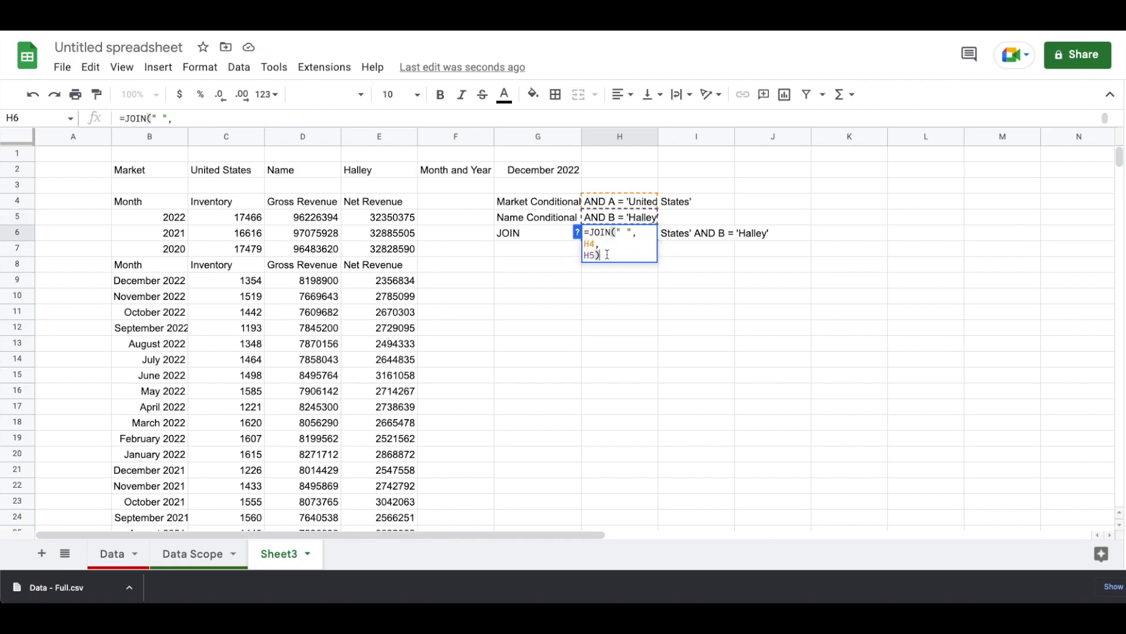
pyautogui.press('Escape')
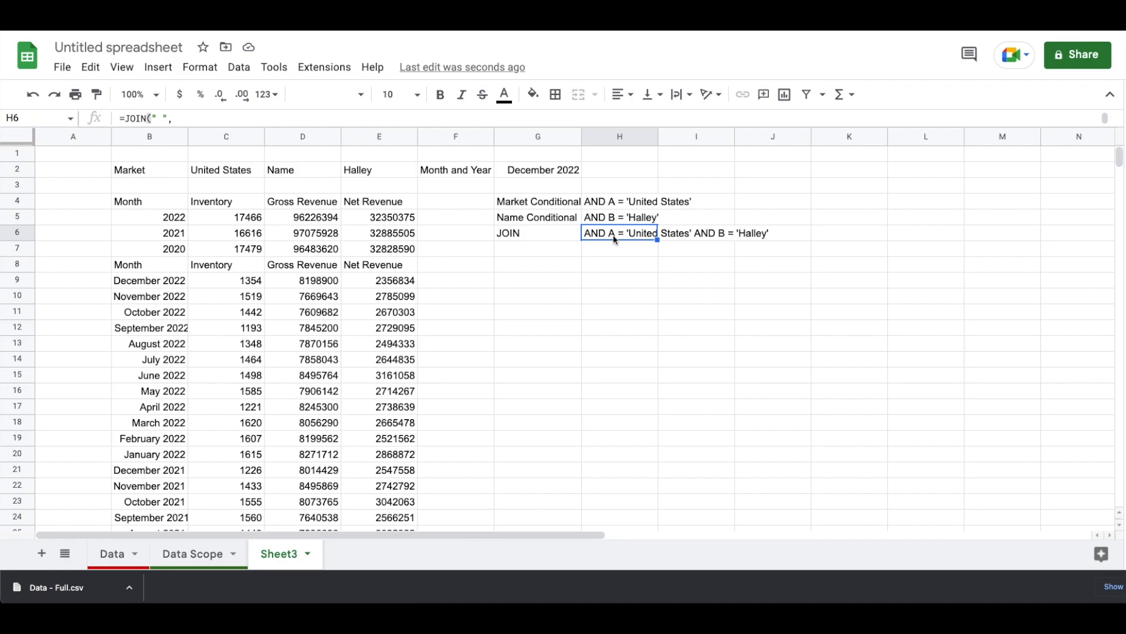
# Copy the Market Conditional IF expression from the formula in H4, without its equals sign.
pyautogui.press('Up')
pyautogui.press('Up')
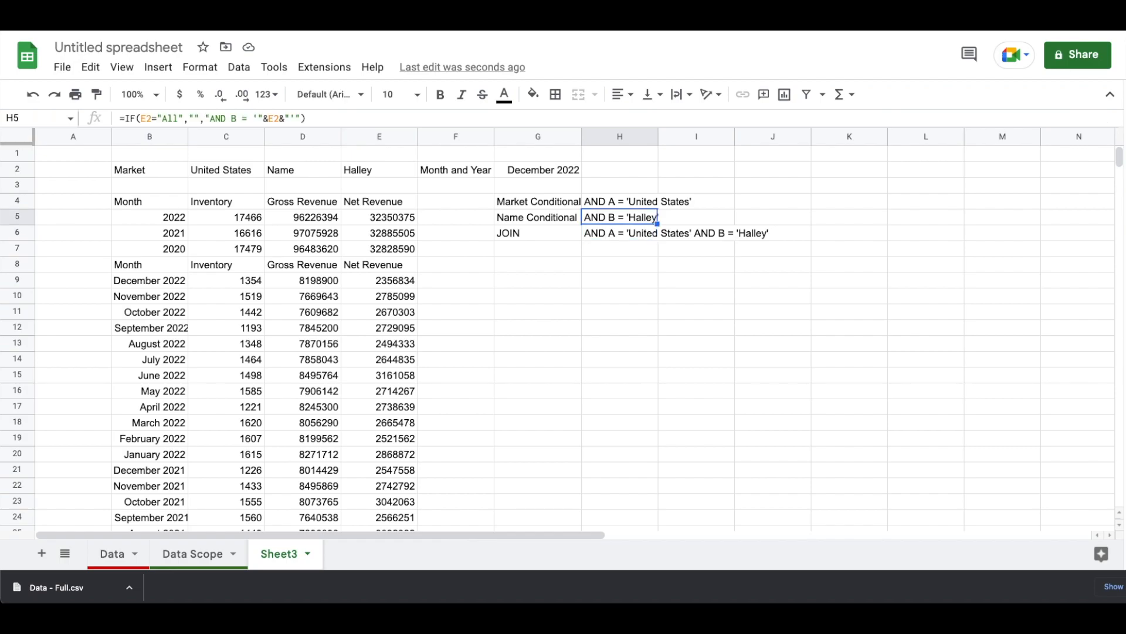
pyautogui.press('Return')
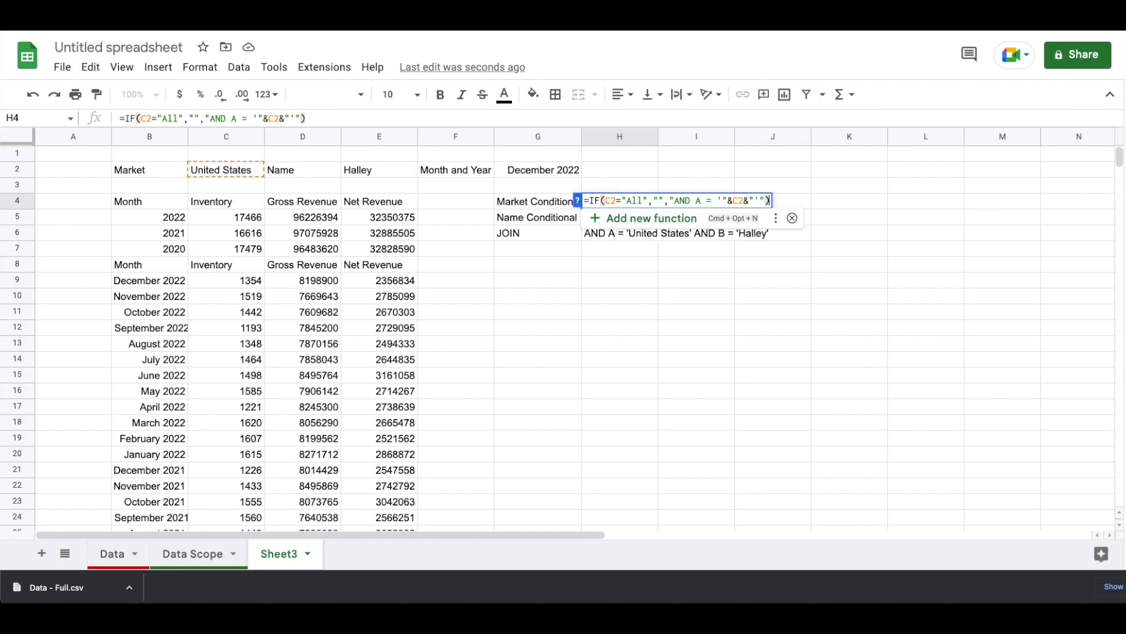
pyautogui.press('super+a')
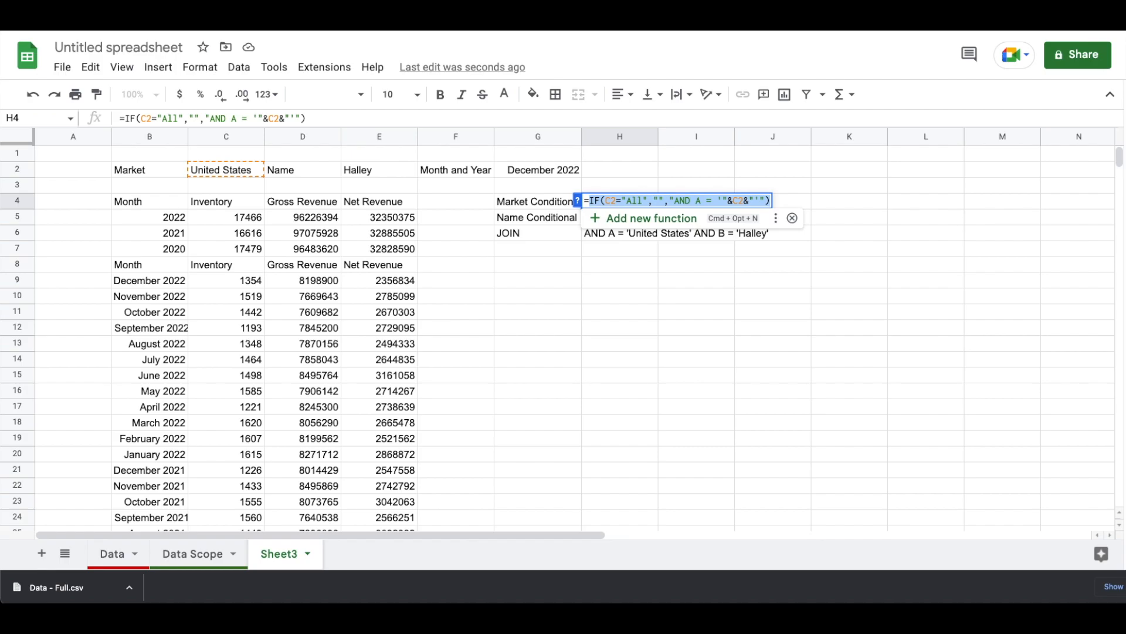
pyautogui.press('Return')
pyautogui.press('Down')
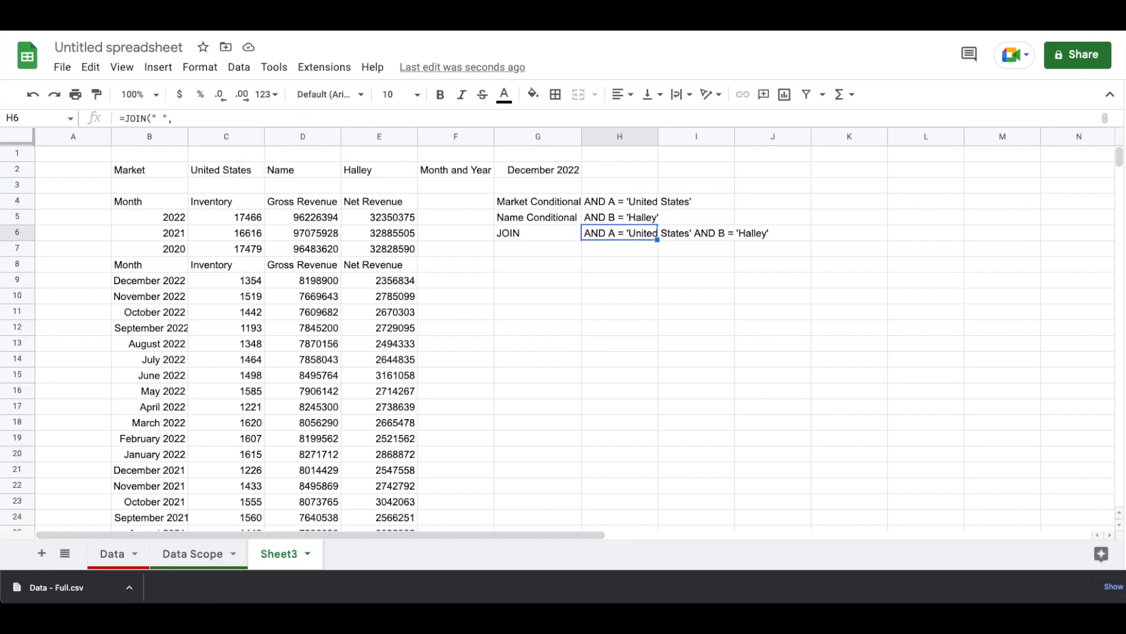
# Replace the H4 reference in the JOIN formula in H6 with IF(C2="All","","AND A = '"&C2&"'").
pyautogui.press('Return')
pyautogui.click(596, 245)
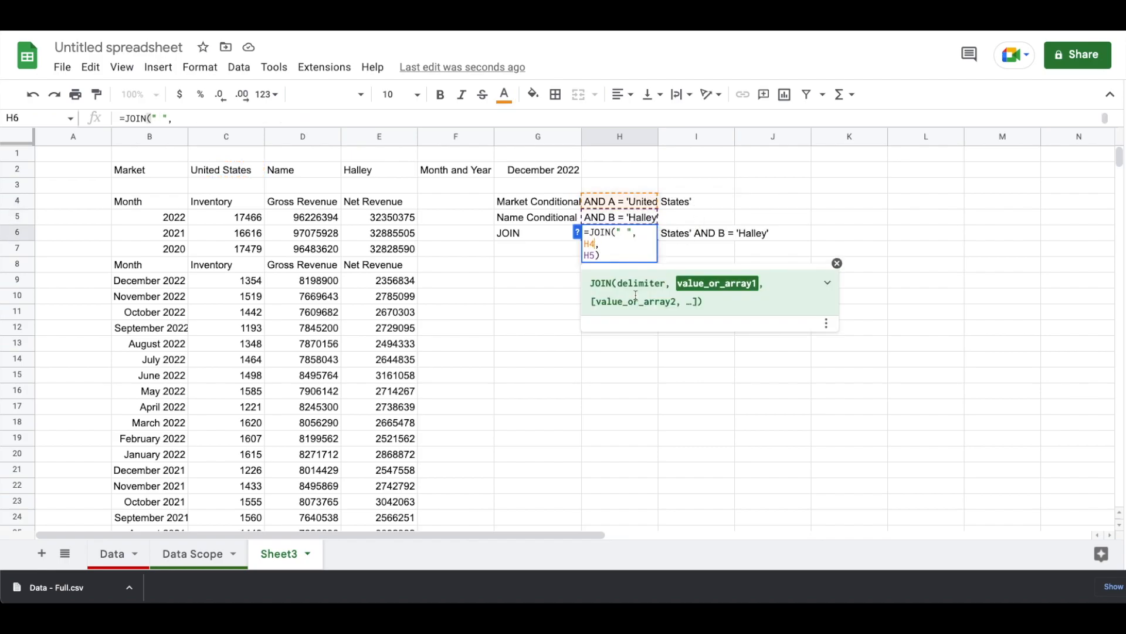
pyautogui.hotkey('shift', 'Left')
pyautogui.hotkey('shift', 'Left')
pyautogui.press('super+v')
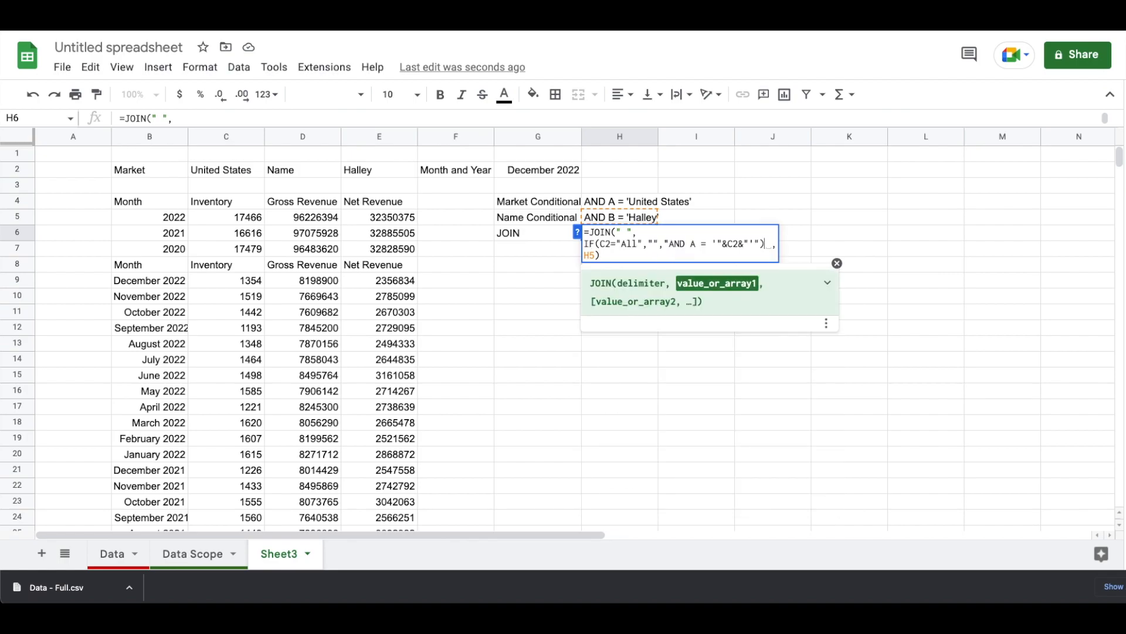
pyautogui.press('Return')
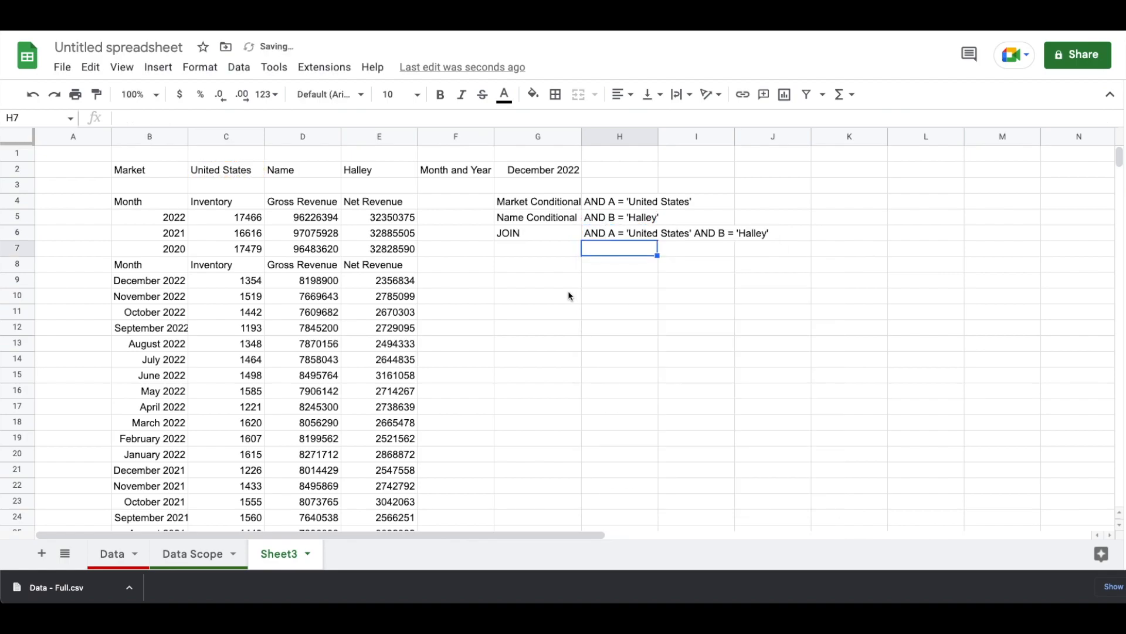
# Test the JOIN formula by switching the Market filter to All and back to United States.
pyautogui.click(236, 171)
pyautogui.write('All')
pyautogui.press('Return')
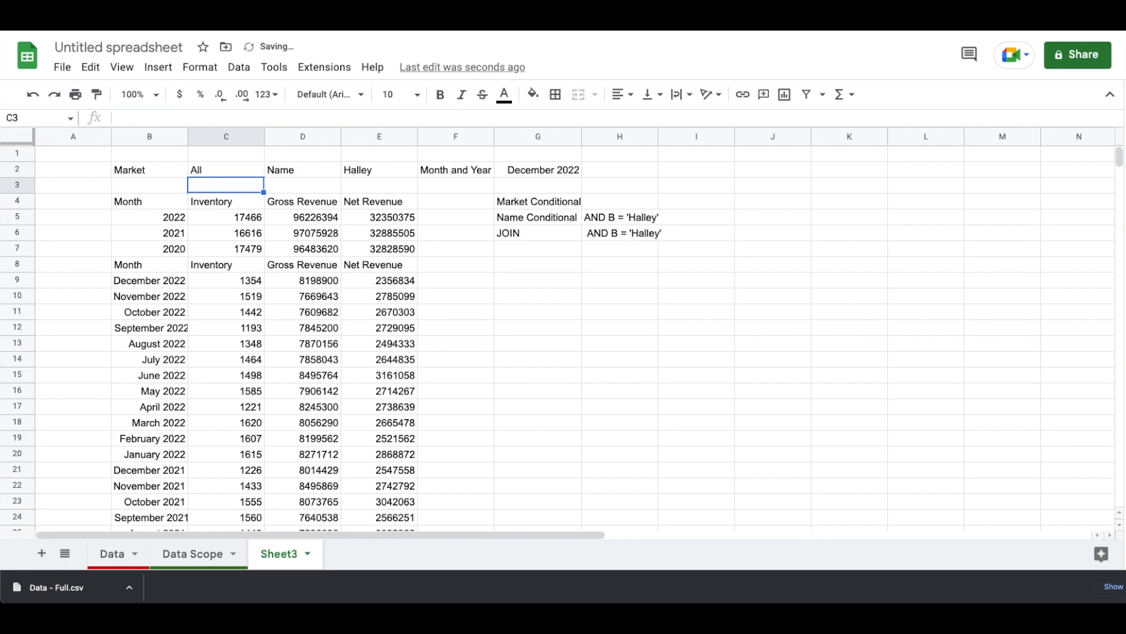
pyautogui.press('Up')
pyautogui.write('Un')
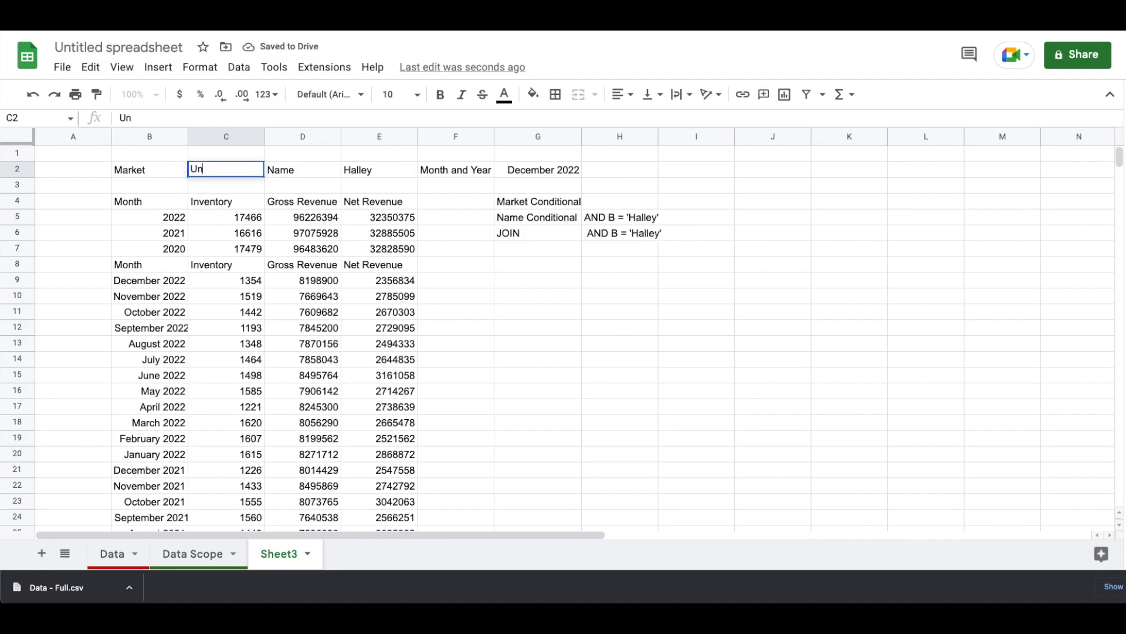
pyautogui.write('ited States')
pyautogui.press('Return')
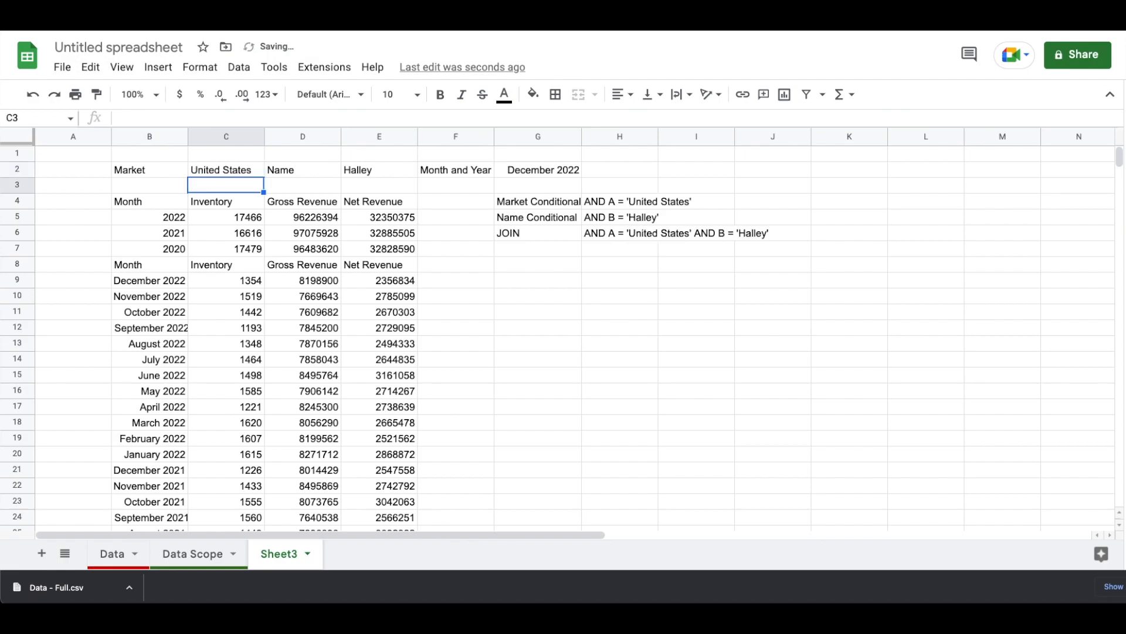
# Copy the Name Conditional IF expression from the formula in H5, without its equals sign.
pyautogui.press('Right')
pyautogui.press('Right')
pyautogui.press('Right')
pyautogui.press('Right')
pyautogui.press('Right')
pyautogui.press('Down')
pyautogui.press('Down')
pyautogui.press('Return')
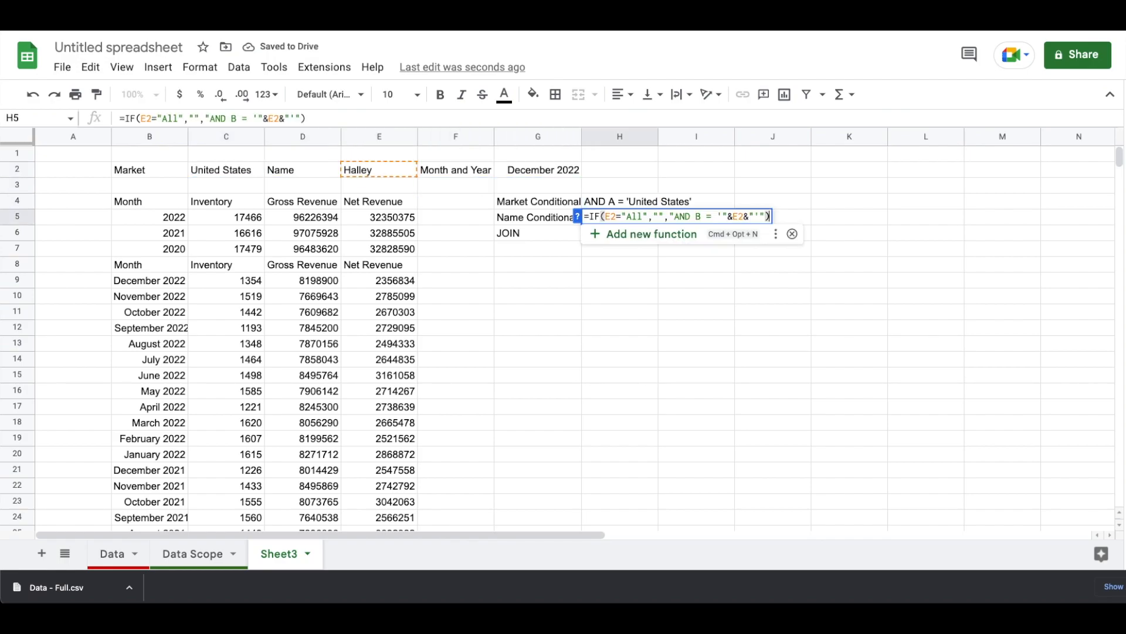
pyautogui.press('super+a')
pyautogui.hotkey('ctrl', 'c')
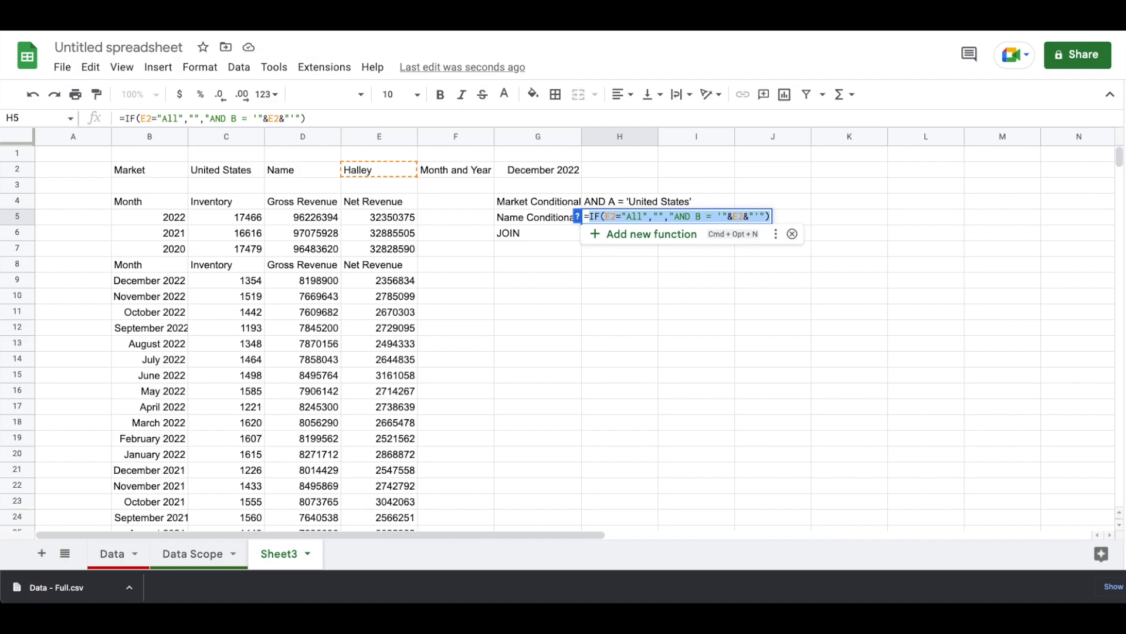
pyautogui.press('Return')
# Replace the H5 reference in the JOIN formula in H6 with IF(E2="All","","AND B = '"&E2&"'").
pyautogui.press('Return')
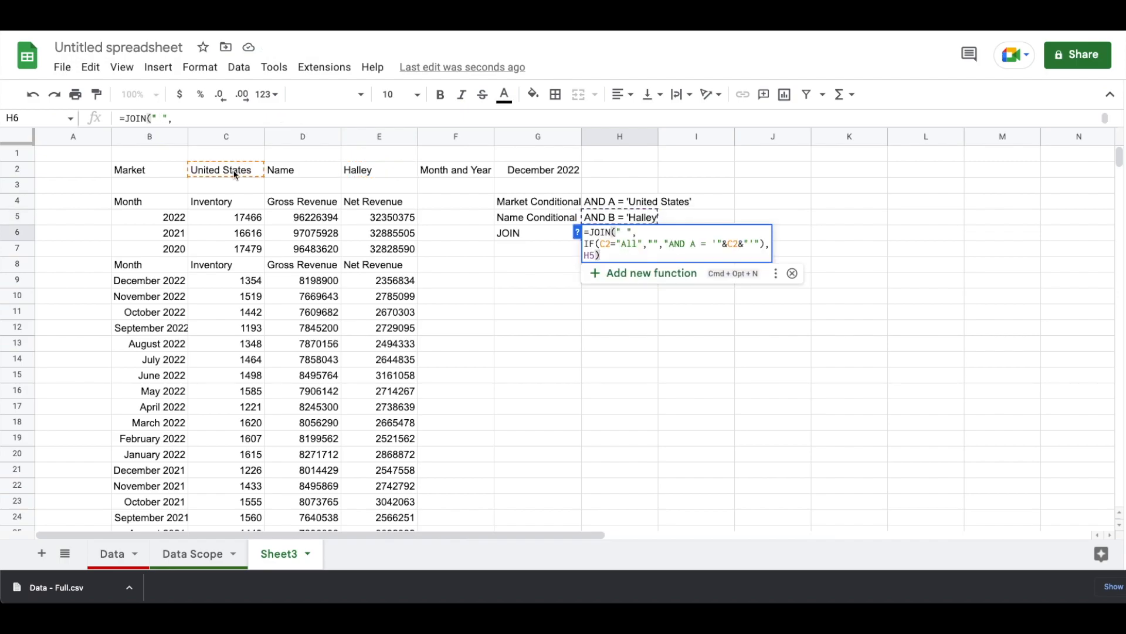
pyautogui.press('BackSpace')
pyautogui.press('BackSpace')
pyautogui.hotkey('ctrl', 'v')
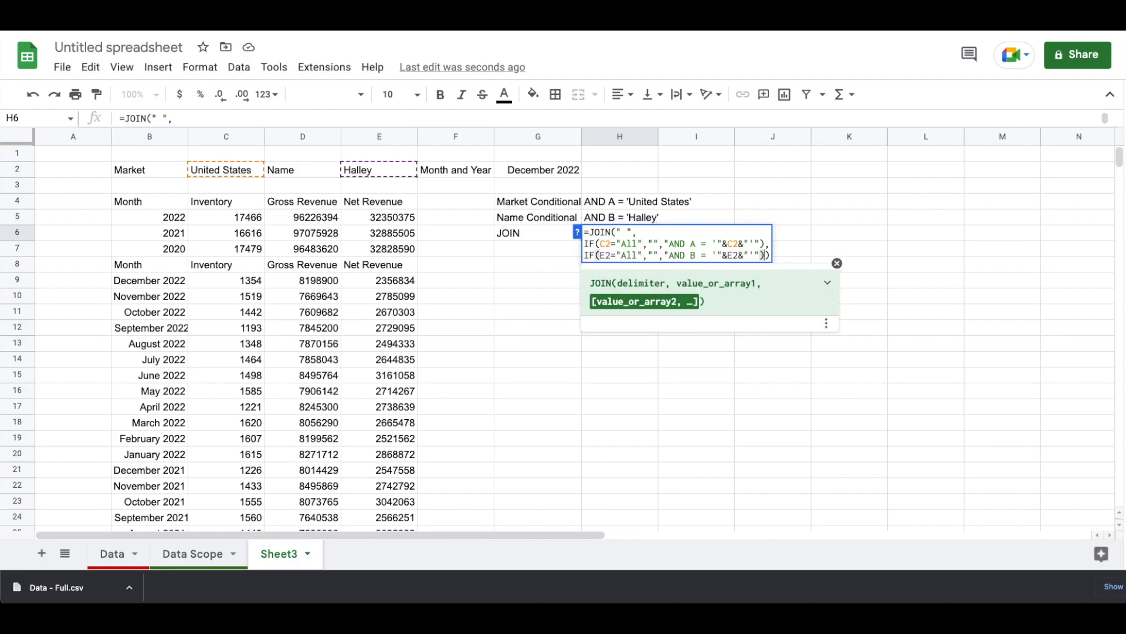
pyautogui.press('Return')
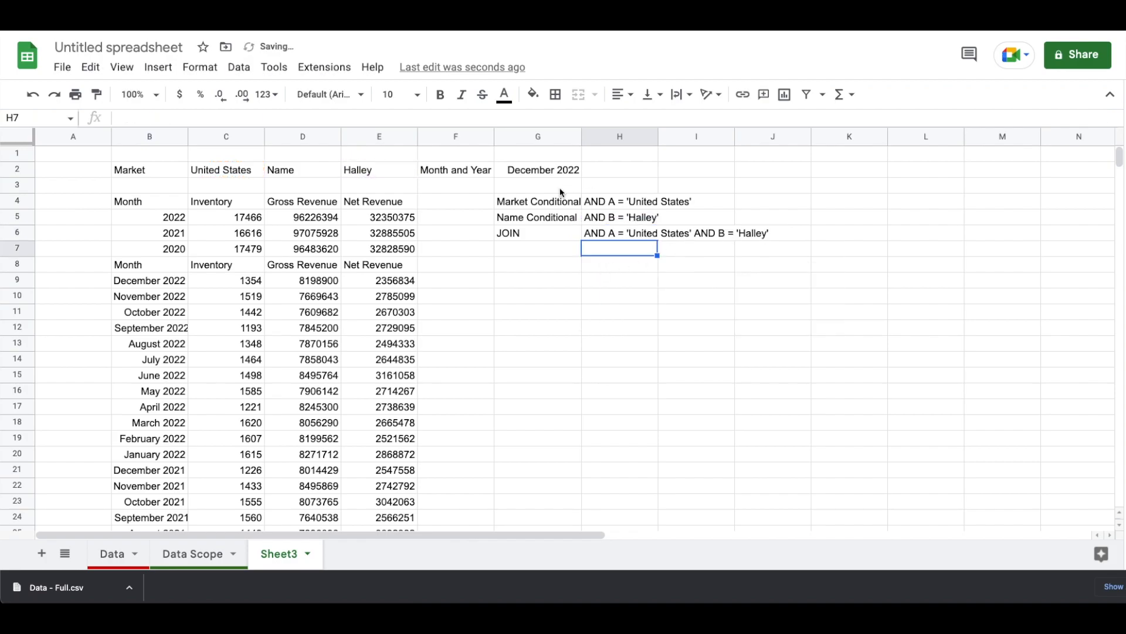
# Delete the Market Conditional and Name Conditional helper labels and formulas in G4:H5.
pyautogui.moveTo(544, 202); pyautogui.dragTo(623, 226)
pyautogui.press('Delete')
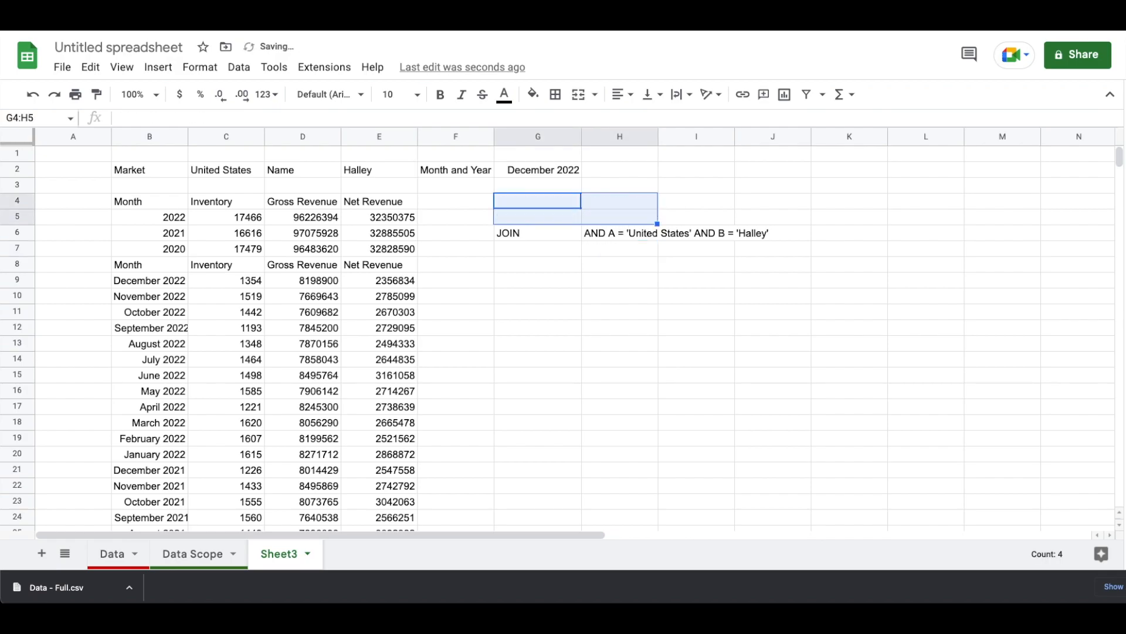
pyautogui.press('Down')
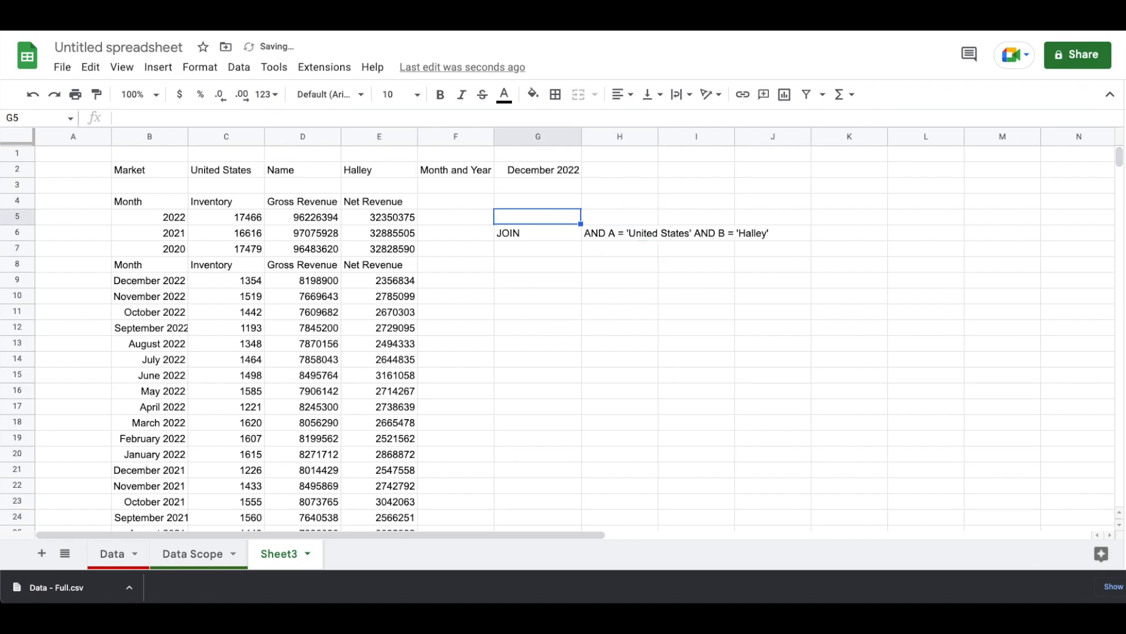
# Set both the Name filter in E2 and the Market filter in C2 to All.
pyautogui.click(371, 164)
pyautogui.write('All')
pyautogui.press('Return')
pyautogui.press('Up')
pyautogui.press('Left')
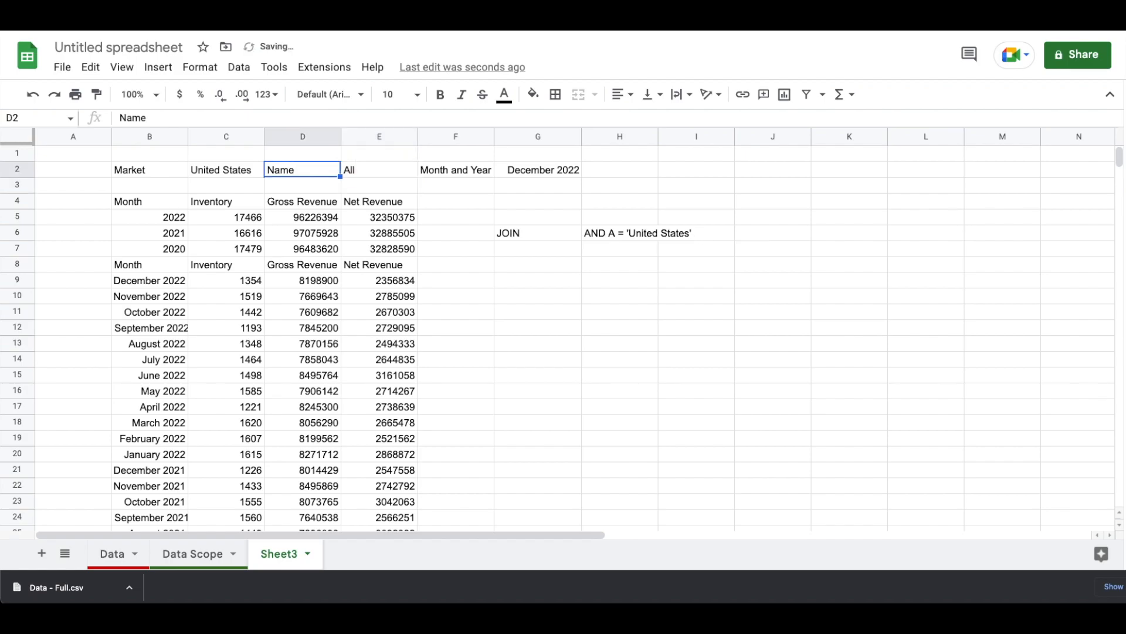
pyautogui.press('Left')
pyautogui.press('BackSpace')
pyautogui.write('All')
pyautogui.press('Return')
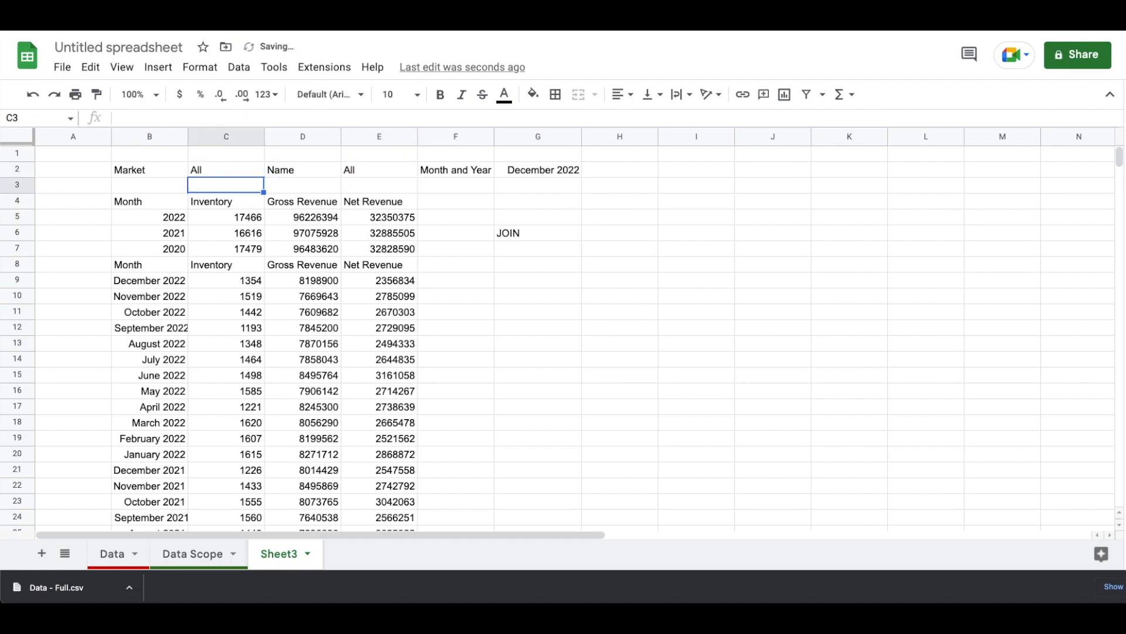
# Fill the Name filter in E2 with a person's first name while Market stays on All.
pyautogui.press('Right')
pyautogui.press('Right')
pyautogui.press('Up')
pyautogui.write('Halley')
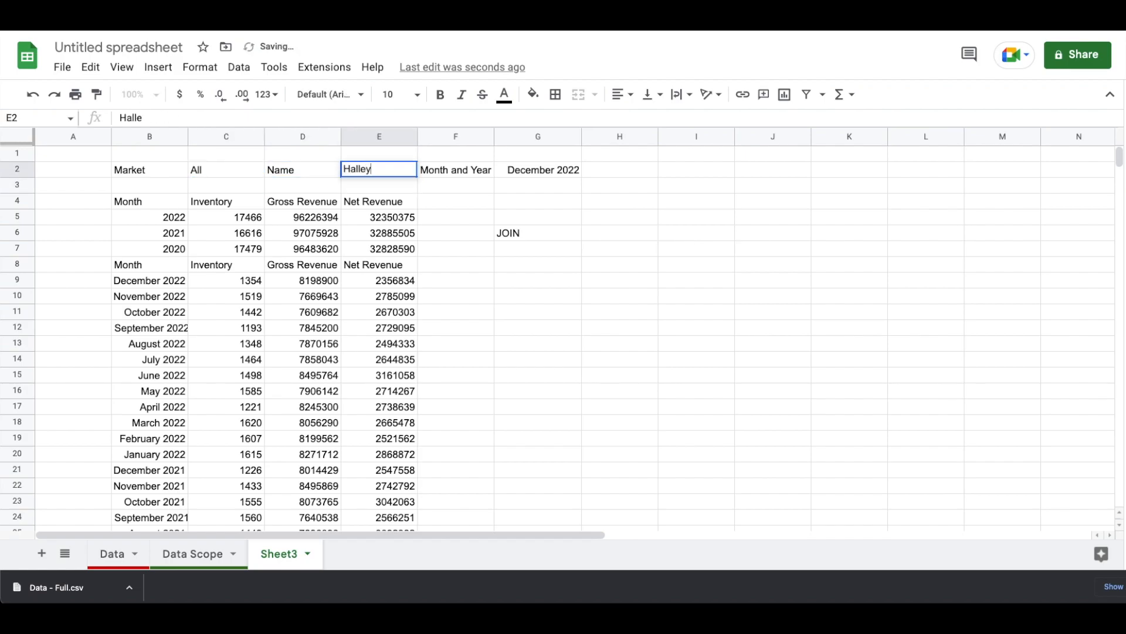
pyautogui.press('Return')
# Copy the whole JOIN expression from the formula in H6, without its equals sign.
pyautogui.press('Down')
pyautogui.press('Down')
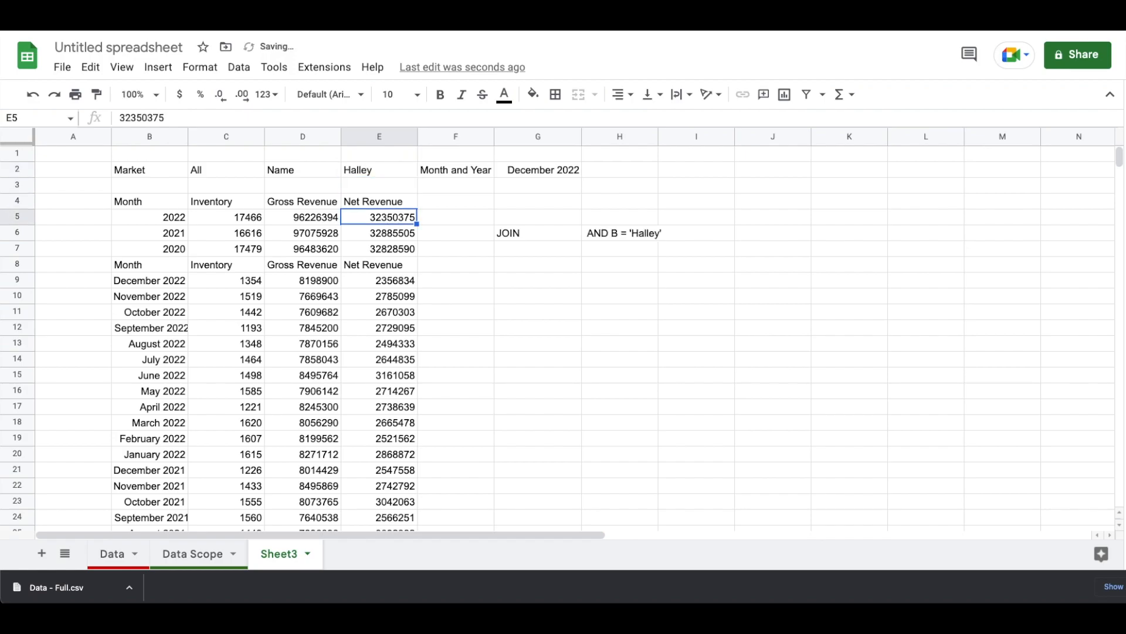
pyautogui.press('Right')
pyautogui.press('Right')
pyautogui.press('Down')
pyautogui.press('Right')
pyautogui.press('Return')
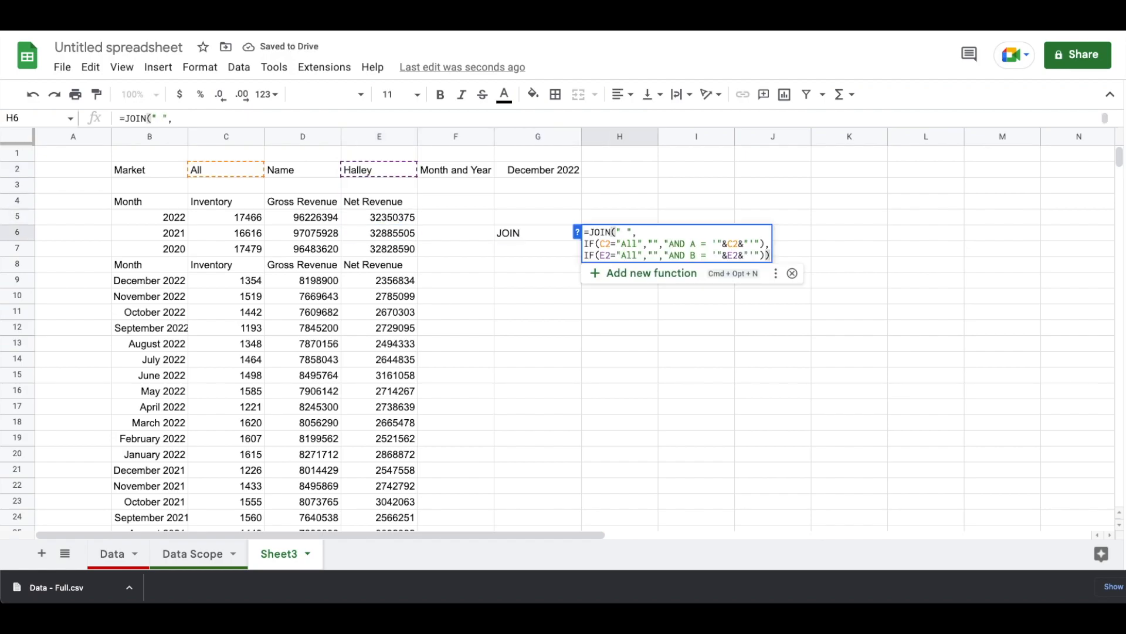
pyautogui.hotkey('ctrl', 'a')
pyautogui.hotkey('ctrl', 'c')
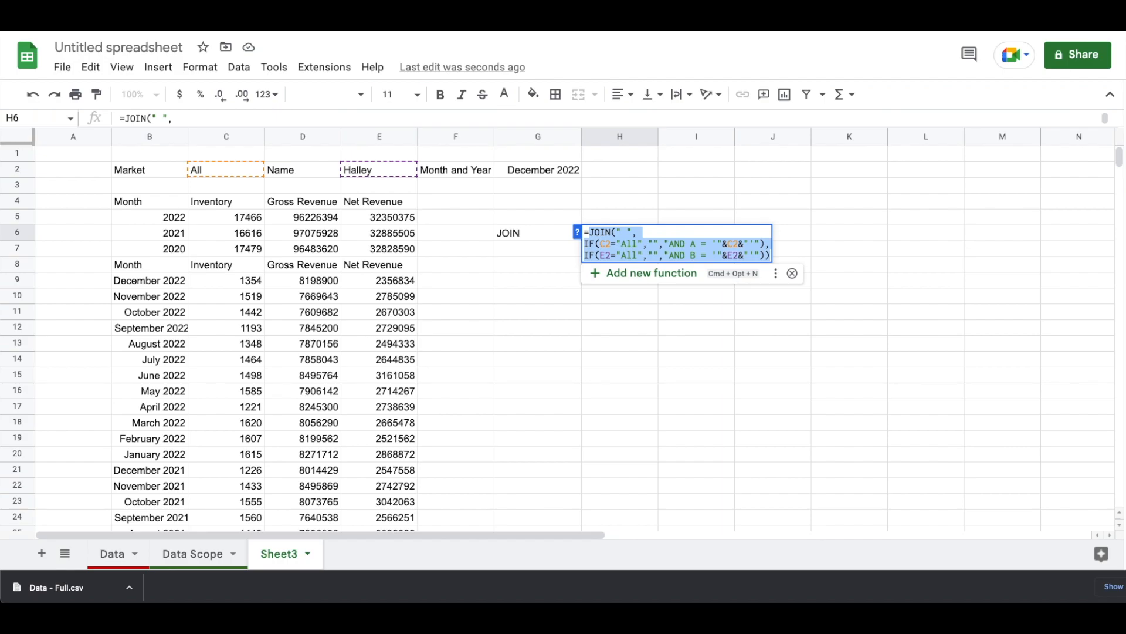
pyautogui.press('Return')
# In the B4 formula, insert the copied JOIN expression after the first QUERY's date condition, with "& on the line before and &" after.
pyautogui.press('Left')
pyautogui.press('Left')
pyautogui.press('Left')
pyautogui.press('Left')
pyautogui.press('Left')
pyautogui.press('Left')
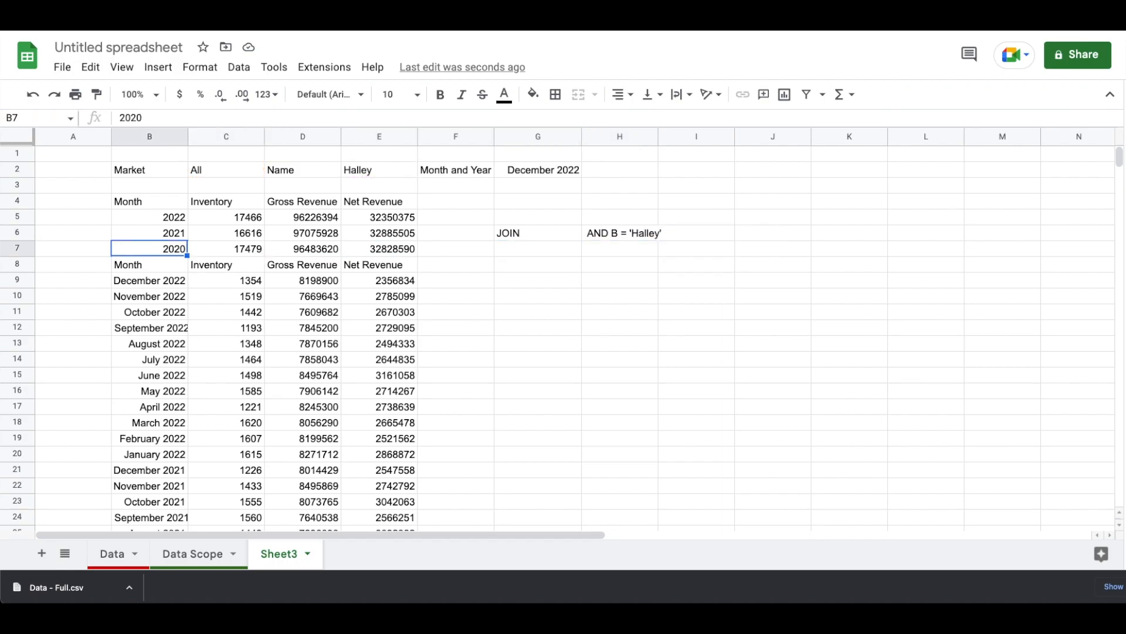
pyautogui.press('Up')
pyautogui.press('Up')
pyautogui.press('Up')
pyautogui.press('Return')
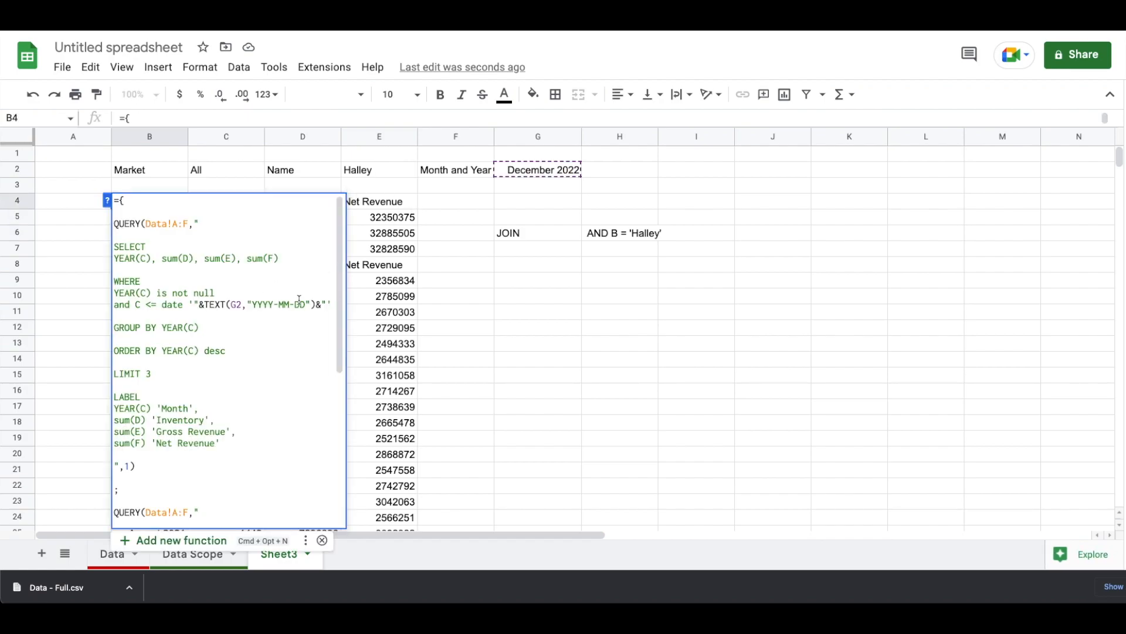
pyautogui.click(330, 304)
pyautogui.hotkey('alt', 'Return')
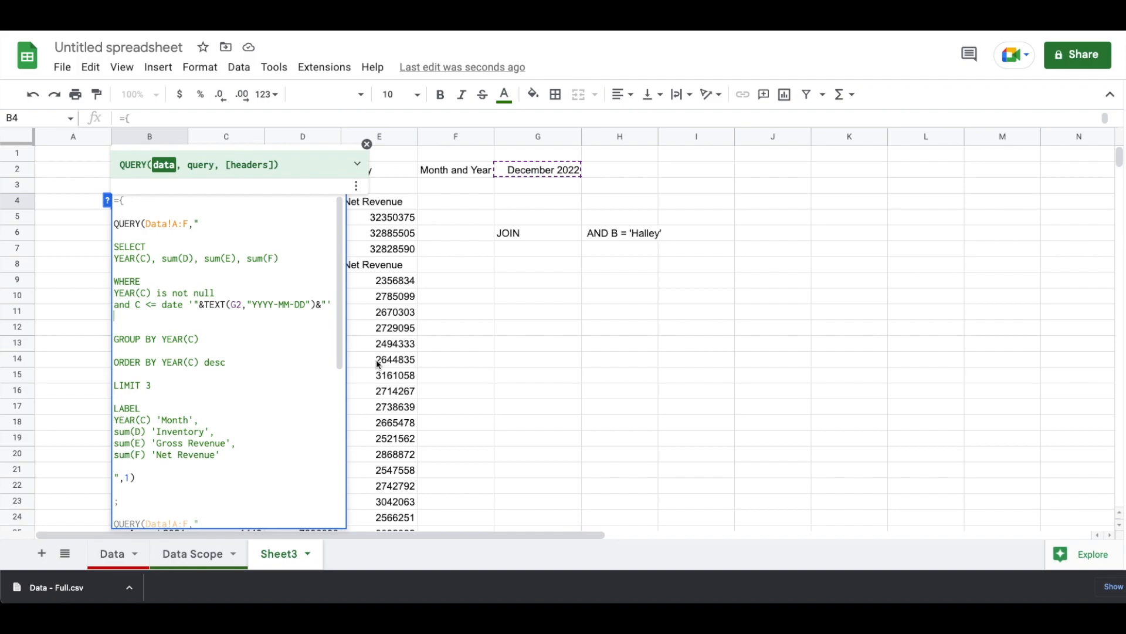
pyautogui.write('"')
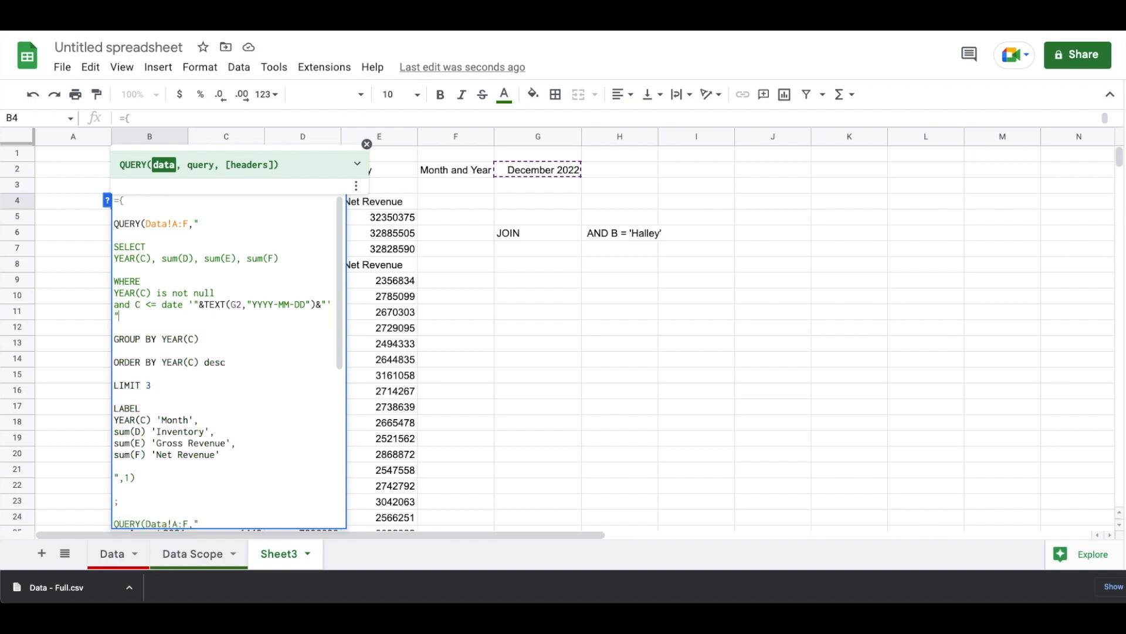
pyautogui.write('&')
pyautogui.press('Return')
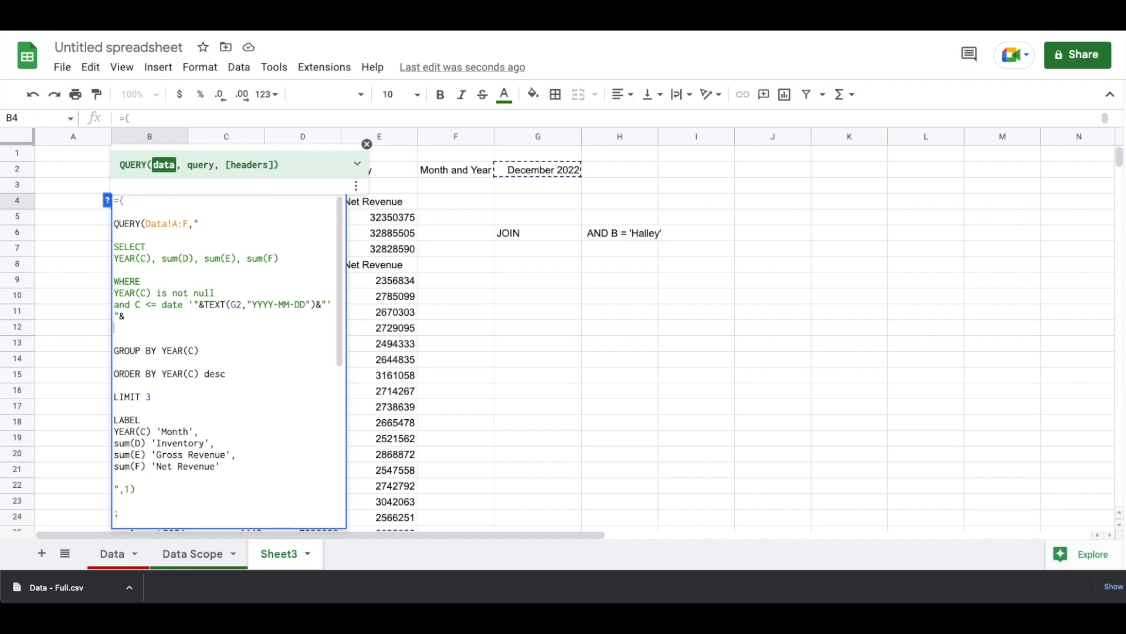
pyautogui.hotkey('ctrl', 'v')
pyautogui.press('Return')
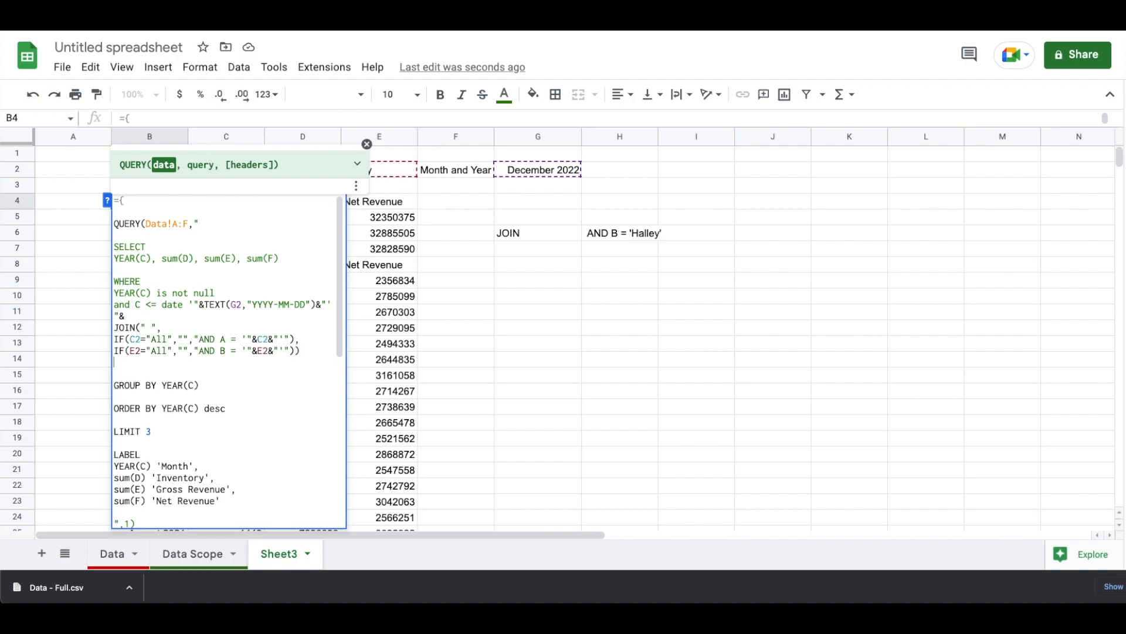
pyautogui.write('&"')
# Copy the JOIN block with its "& and &" connectors below the second QUERY's date condition and commit the B4 formula.
pyautogui.hotkey('shift', 'Home')
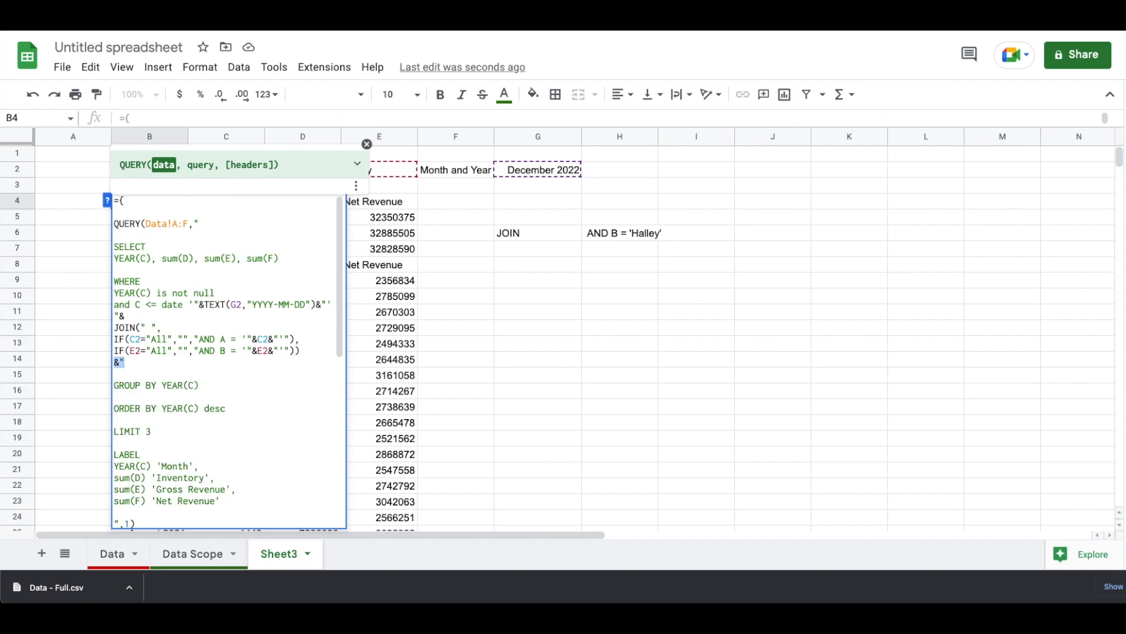
pyautogui.hotkey('shift', 'Up')
pyautogui.hotkey('shift', 'Up')
pyautogui.hotkey('shift', 'Up')
pyautogui.hotkey('shift', 'Up')
pyautogui.hotkey('ctrl', 'c')
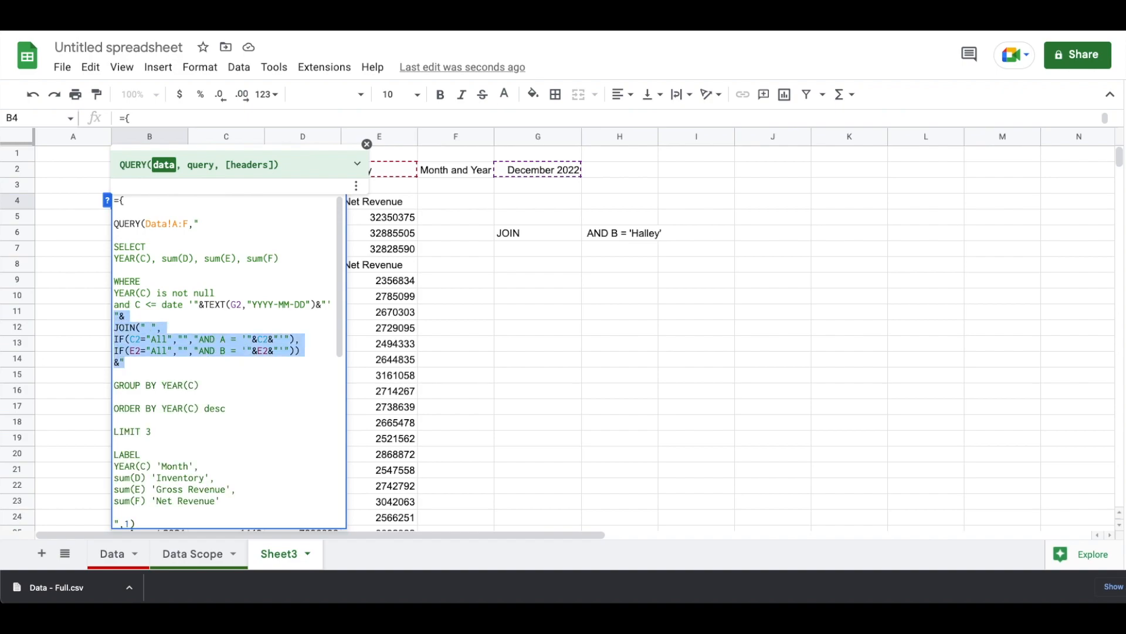
pyautogui.scroll(-5, 208, 382)
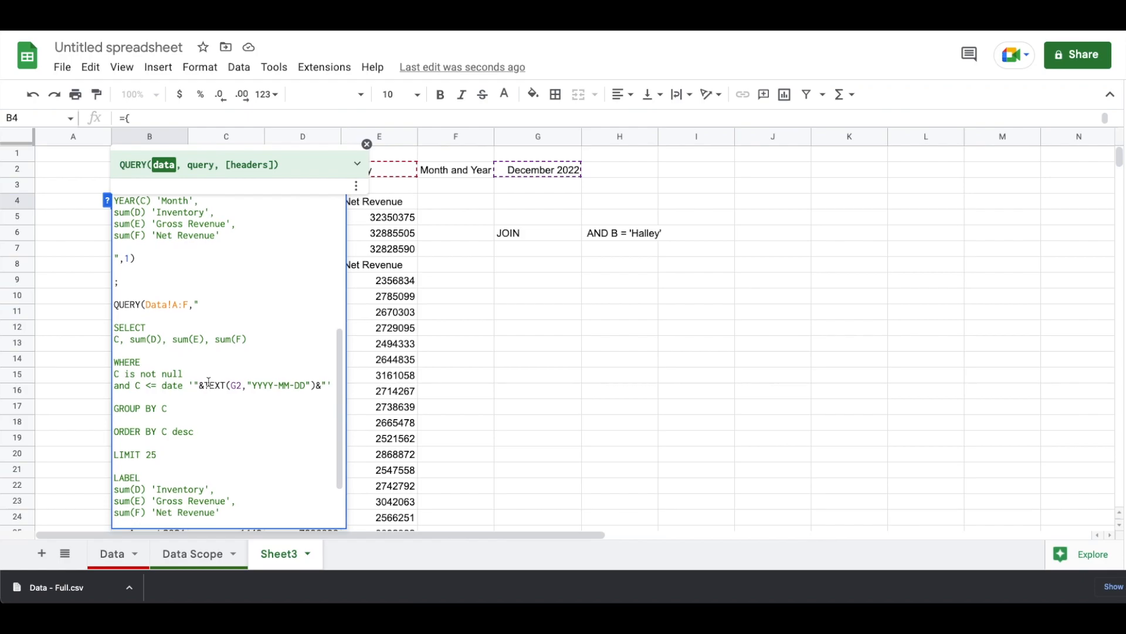
pyautogui.click(331, 382)
pyautogui.press('Return')
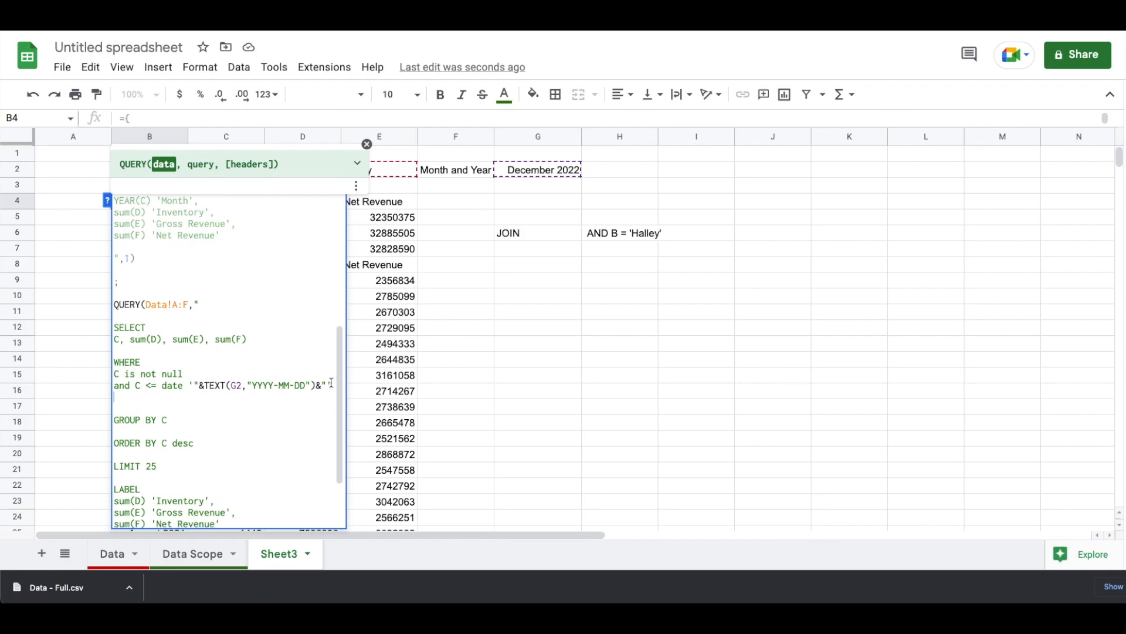
pyautogui.hotkey('ctrl', 'v')
pyautogui.scroll(-3, 269, 401)
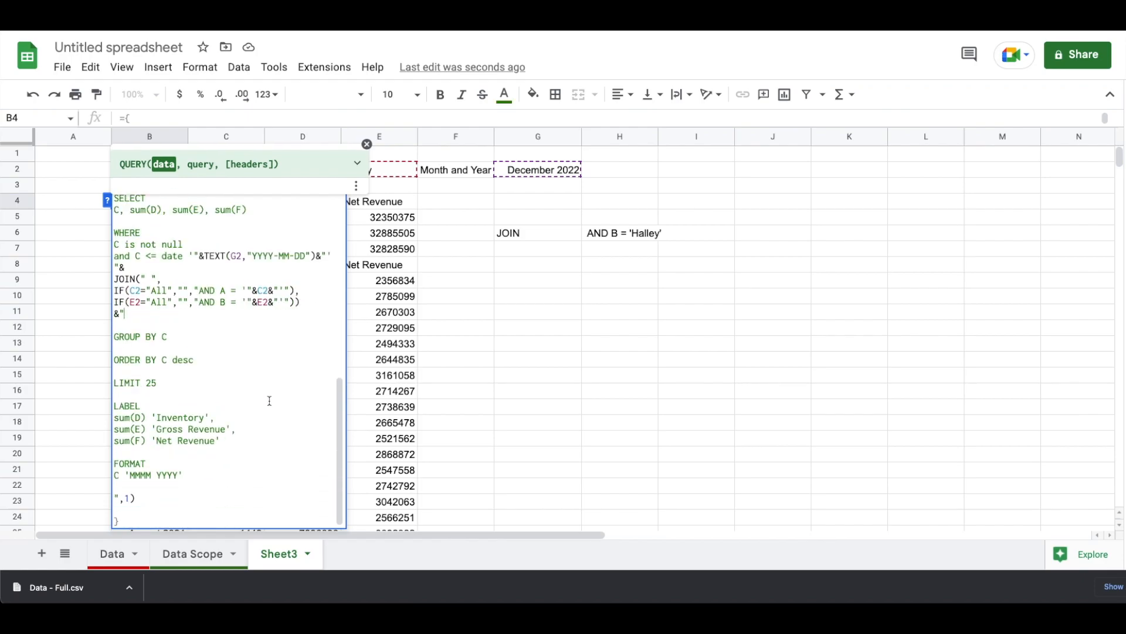
pyautogui.press('Return')
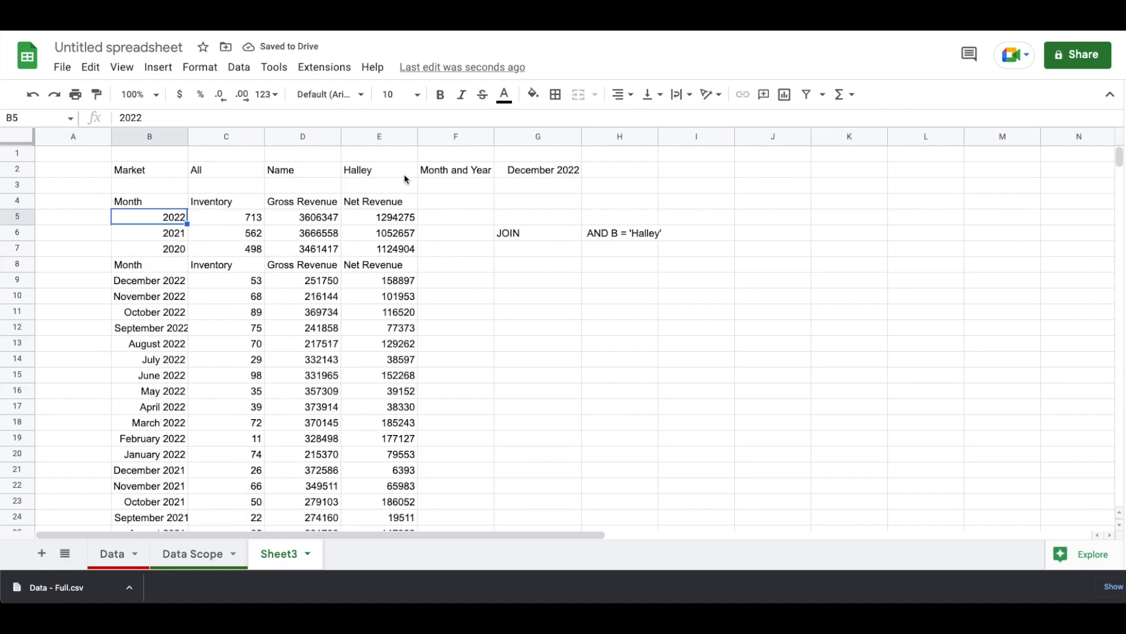
# Set the Name filter in E2 to All and the Market filter in C2 to United States.
pyautogui.click(370, 173)
pyautogui.write('All')
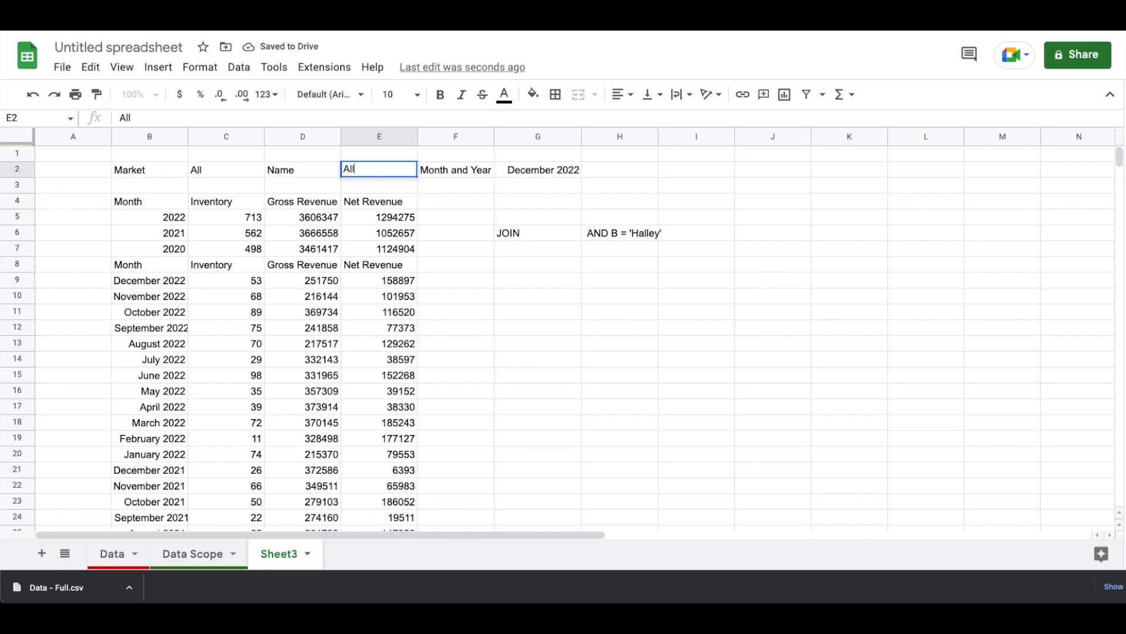
pyautogui.press('Return')
pyautogui.press('Up')
pyautogui.press('Left')
pyautogui.press('Left')
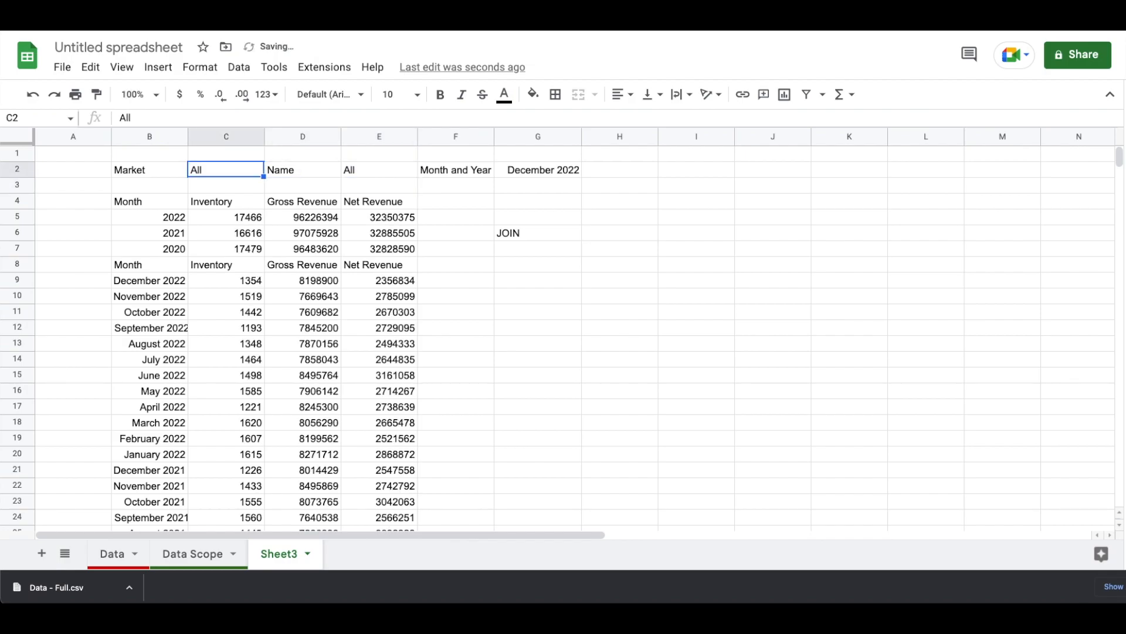
pyautogui.write('United States')
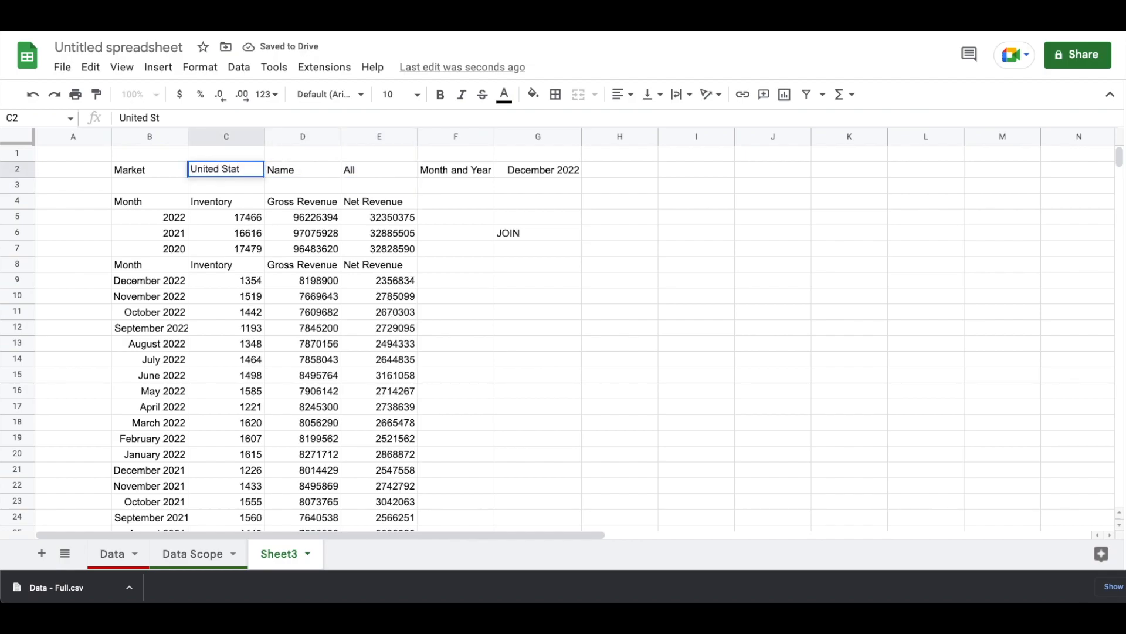
pyautogui.press('Return')
# Set the Month and Year filter in G2 to November 2021.
pyautogui.press('Right')
pyautogui.press('Right')
pyautogui.press('Right')
pyautogui.press('Right')
pyautogui.press('Up')
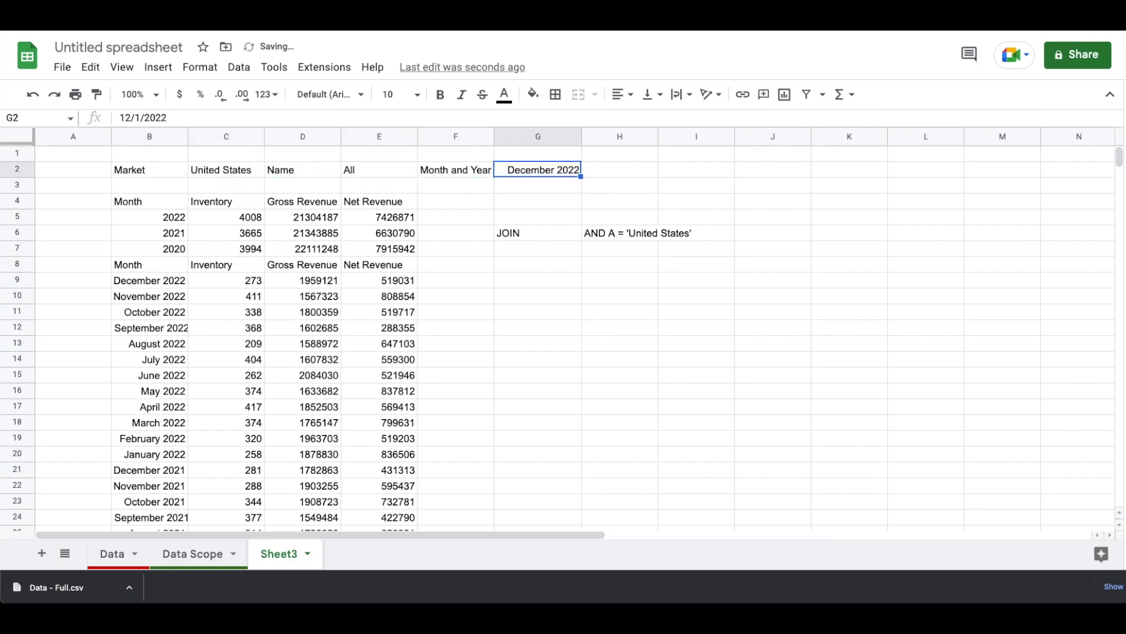
pyautogui.write('November 2021')
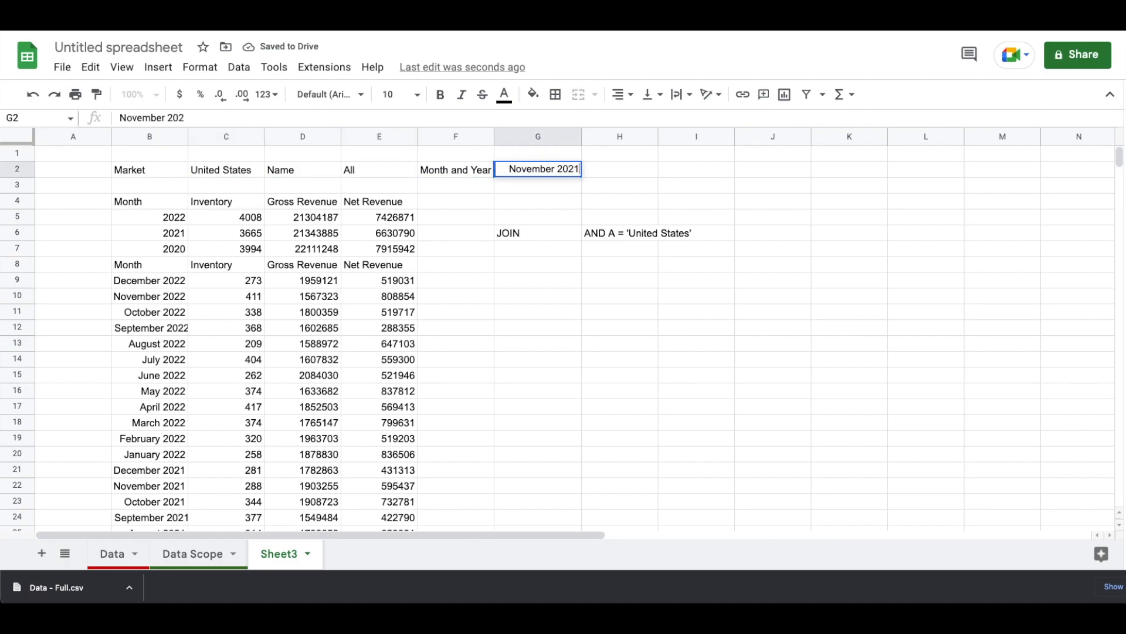
pyautogui.press('Return')
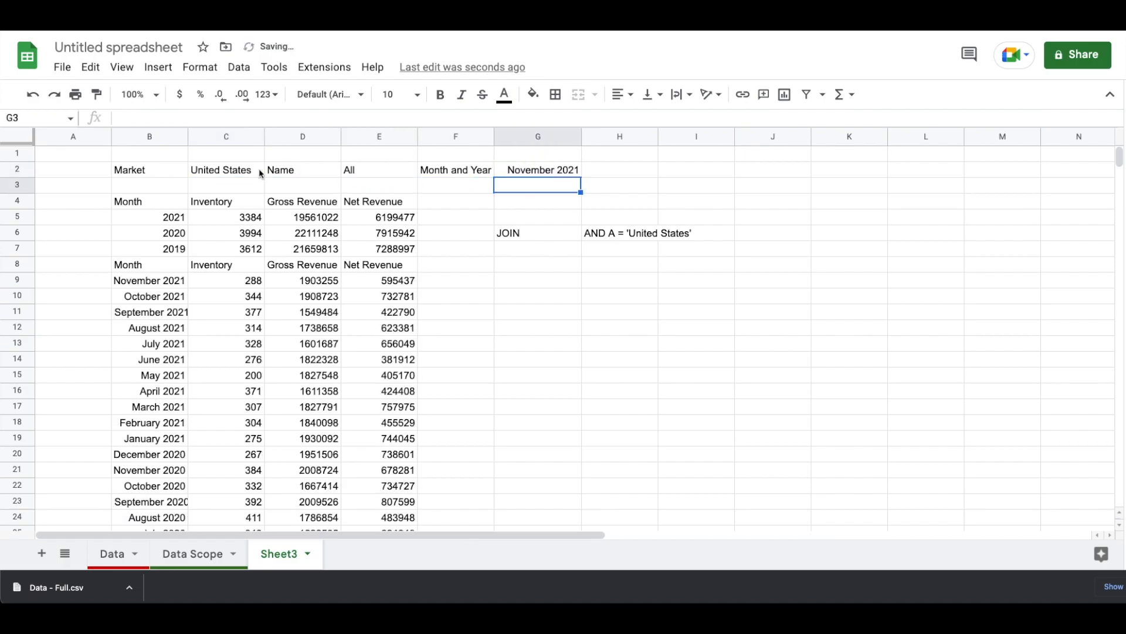
# Fill the Name filter in E2 with a person's first name and set the Market filter in C2 to All.
pyautogui.click(371, 175)
pyautogui.write('Matt')
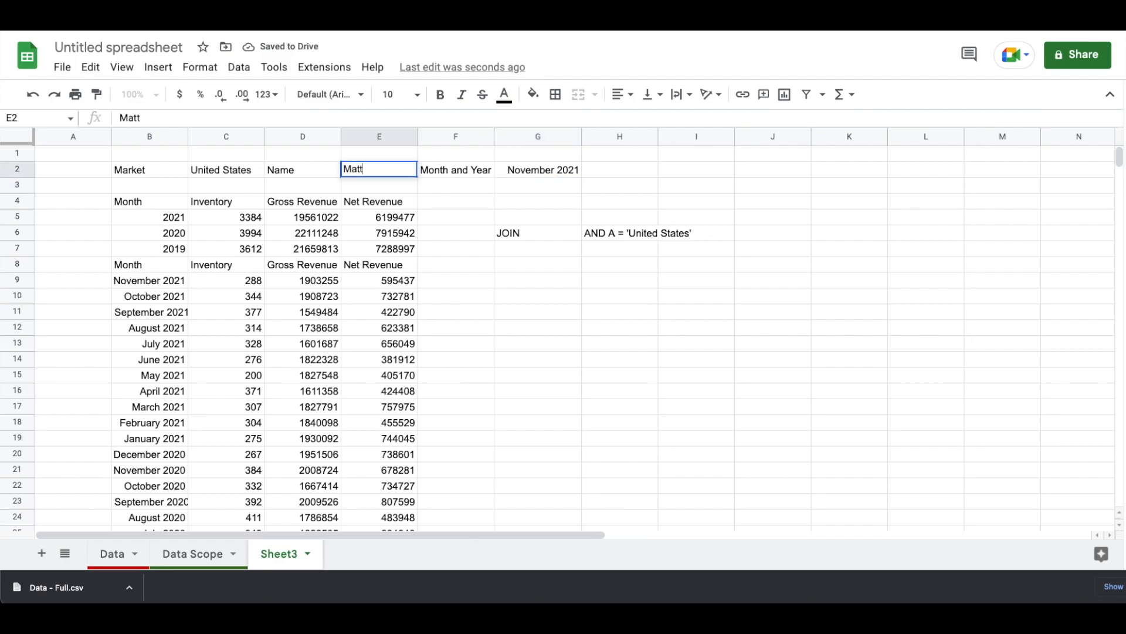
pyautogui.press('Return')
pyautogui.press('Up')
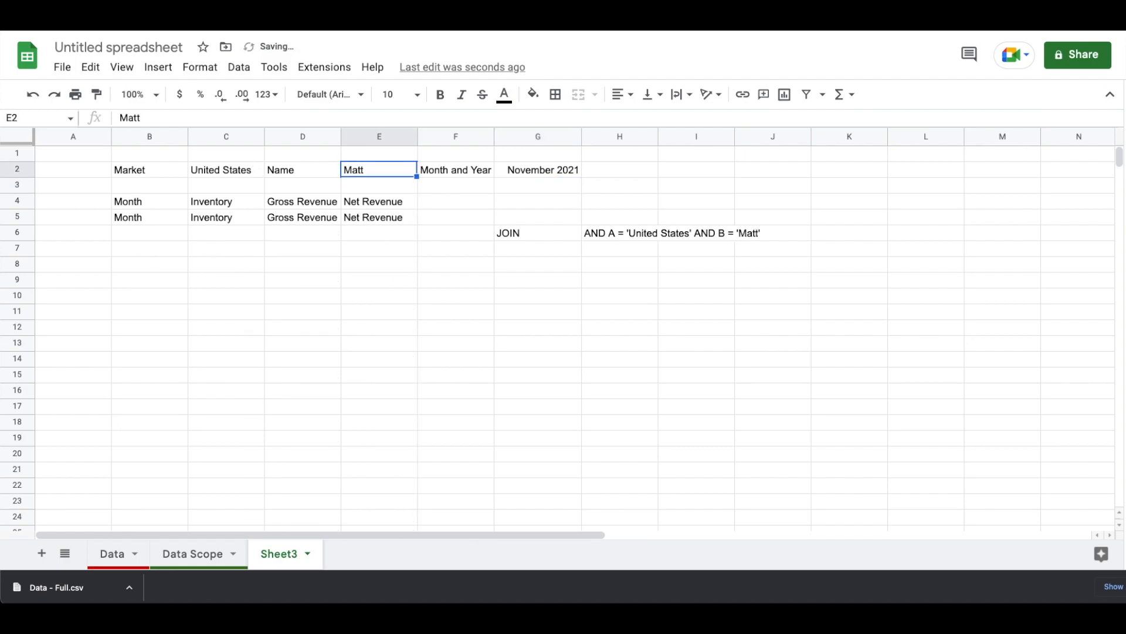
pyautogui.press('Left')
pyautogui.press('Left')
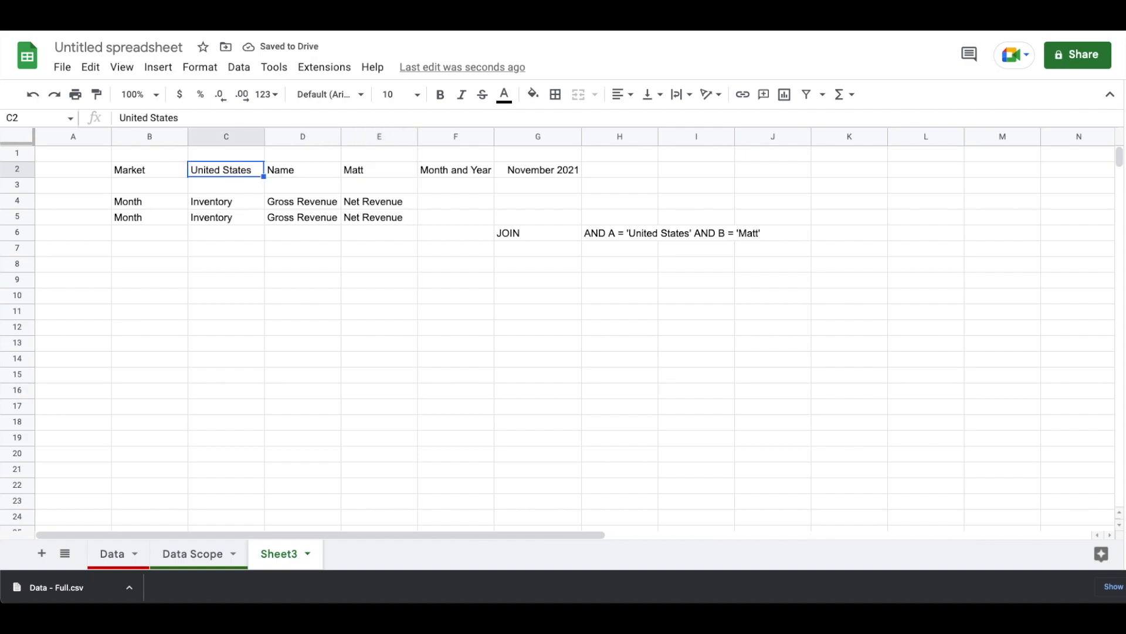
pyautogui.write('All')
pyautogui.press('Return')
pyautogui.press('Right')
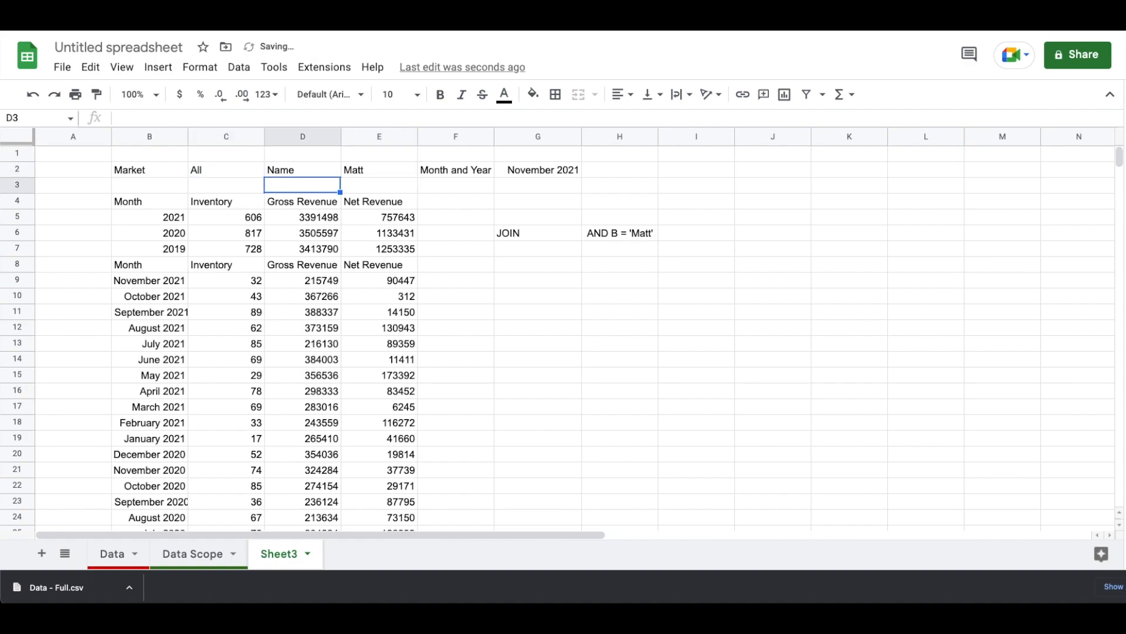
# Replace the entry in the Name filter E2 with a different person's first name.
pyautogui.press('Right')
pyautogui.press('Up')
pyautogui.write('Dan')
pyautogui.press('Return')
pyautogui.press('Up')
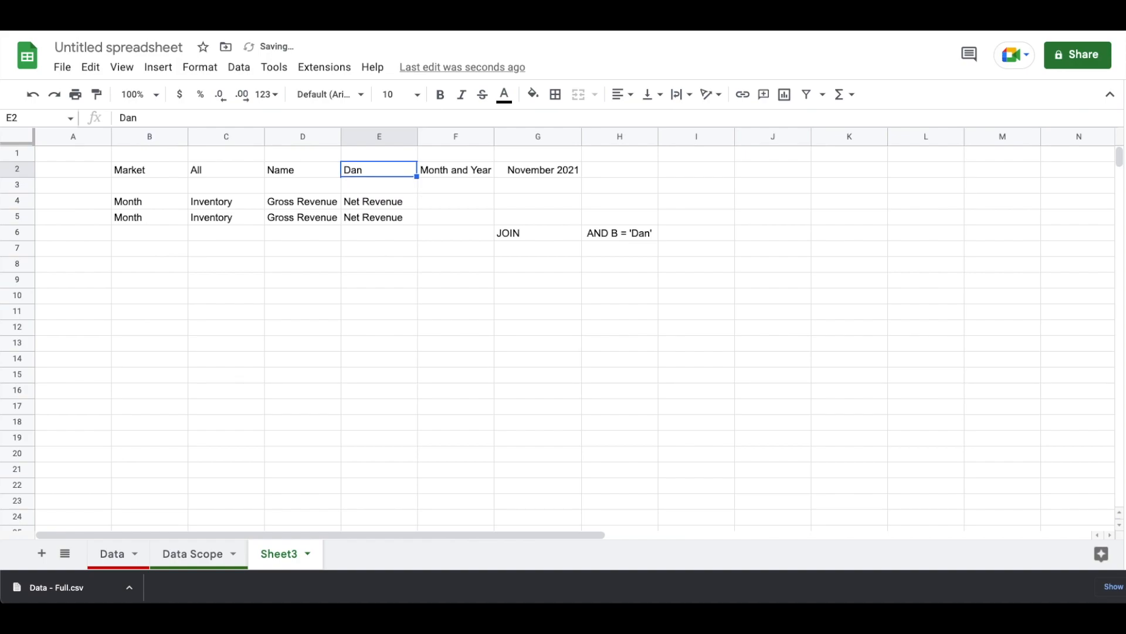
# Enter another person's first name, capitalised, in the Name filter E2.
pyautogui.write('halley')
pyautogui.press('BackSpace')
pyautogui.press('BackSpace')
pyautogui.press('BackSpace')
pyautogui.press('BackSpace')
pyautogui.press('BackSpace')
pyautogui.press('BackSpace')
pyautogui.write('Halley')
pyautogui.press('Return')
pyautogui.press('Left')
pyautogui.press('Left')
pyautogui.press('Up')
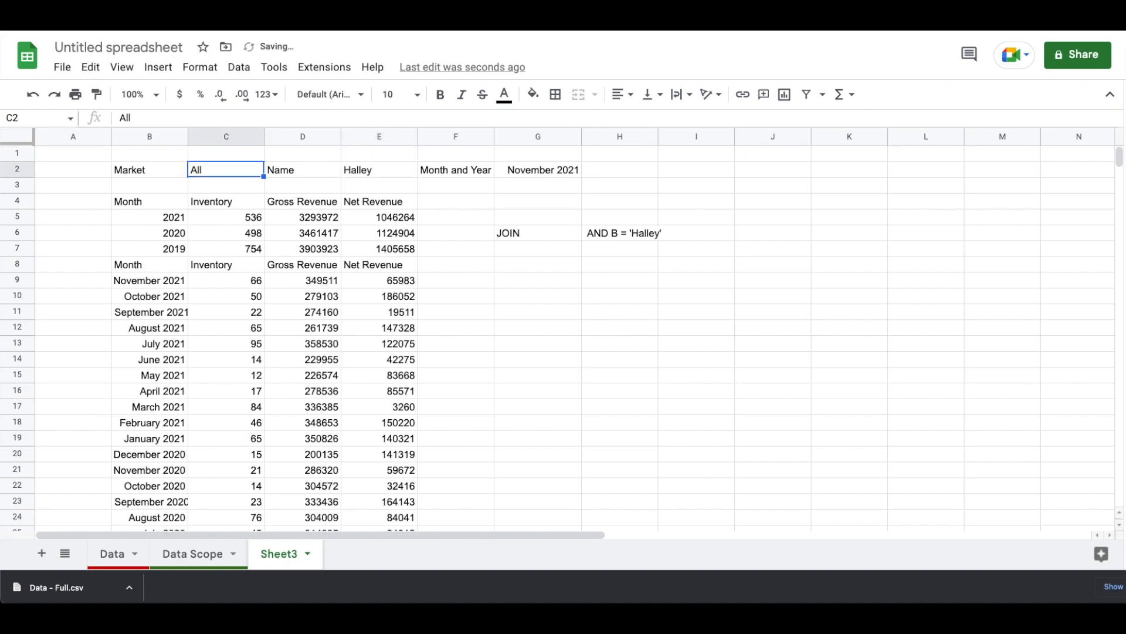
# Set the Name filter in E2 to All and the Month and Year filter in G2 to December 2022.
pyautogui.press('Right')
pyautogui.press('Right')
pyautogui.write('All')
pyautogui.press('Return')
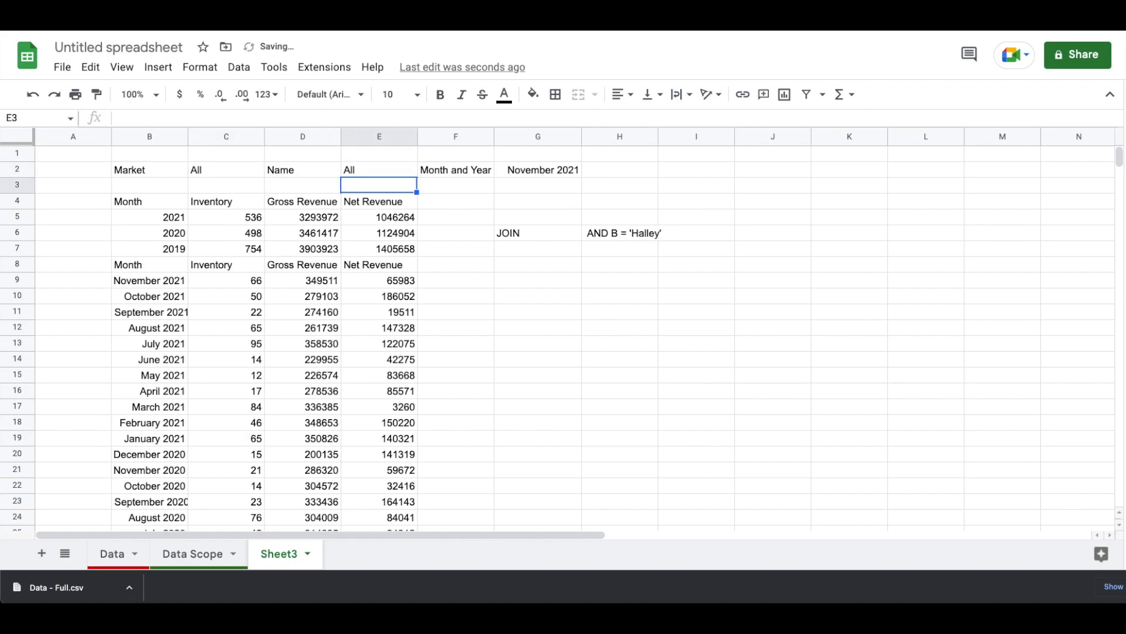
pyautogui.press('Right')
pyautogui.press('Right')
pyautogui.press('Up')
pyautogui.write('Dece')
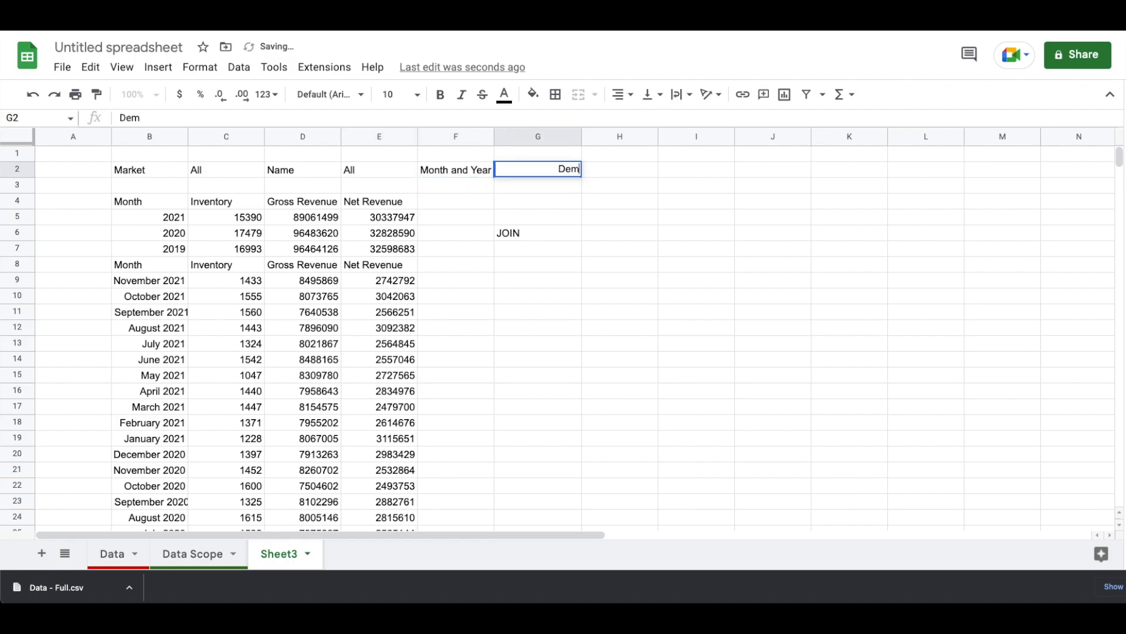
pyautogui.write('mber 2022')
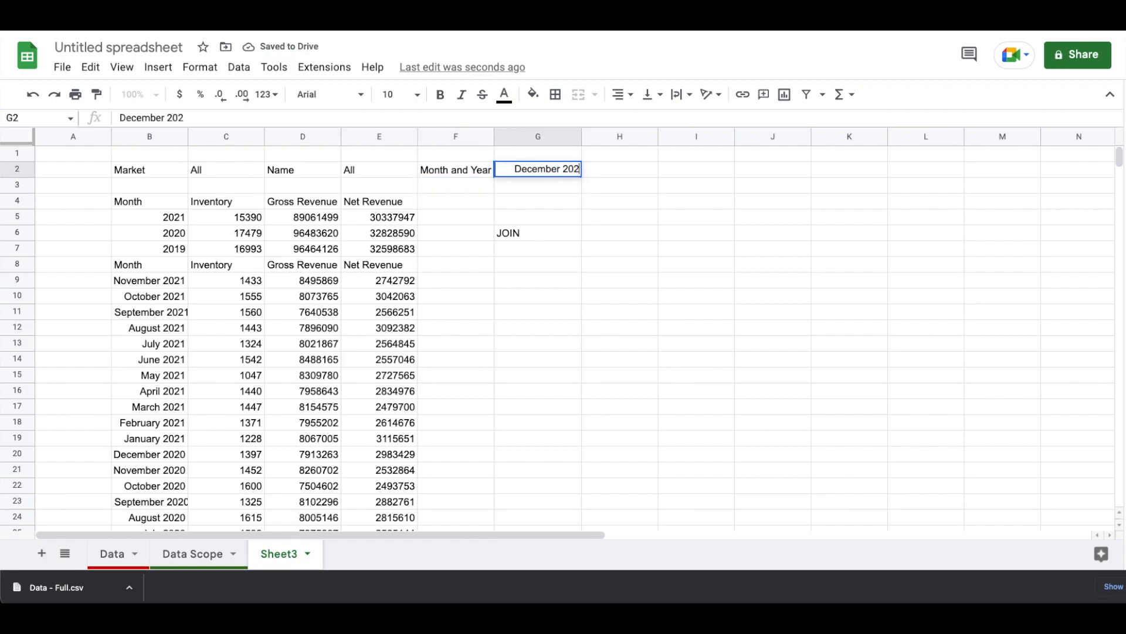
pyautogui.press('Return')
# Delete the JOIN label in G6 and its helper formula in H6.
pyautogui.press('Down')
pyautogui.press('Down')
pyautogui.press('Down')
pyautogui.press('Delete')
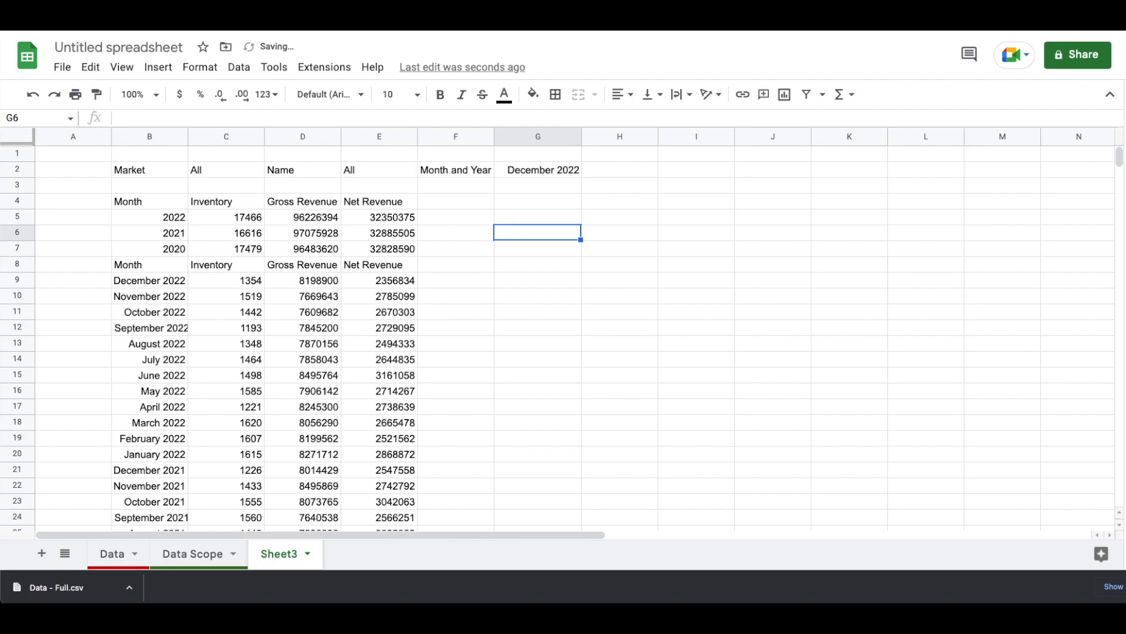
pyautogui.press('Right')
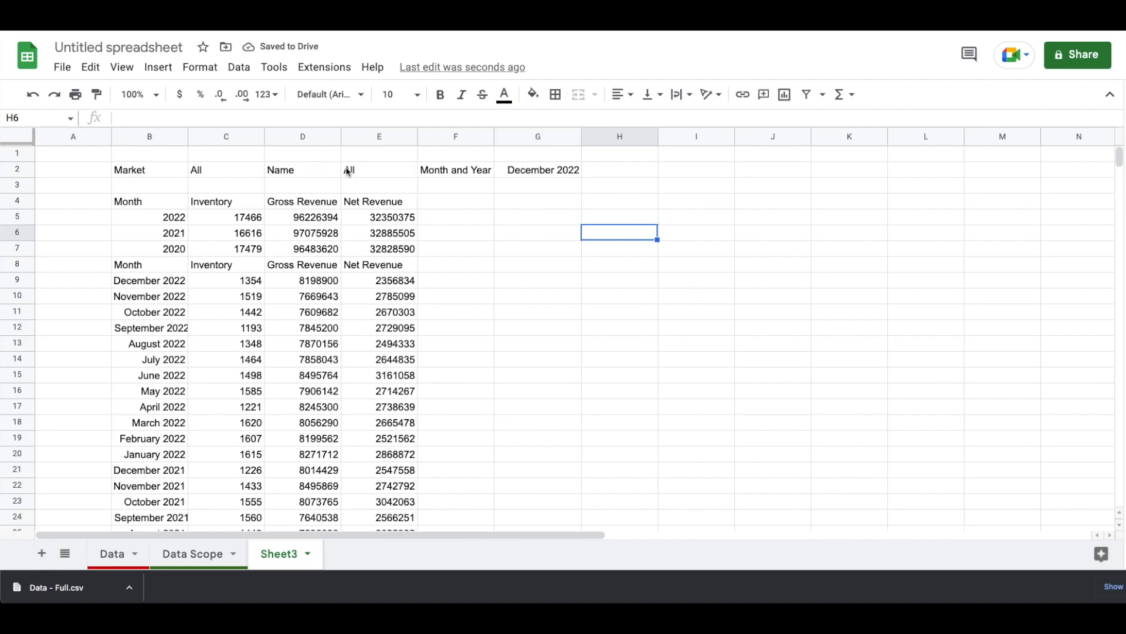
# Fill the Name filter in E2 with a first name and set the Market filter in C2 to United States.
pyautogui.click(360, 174)
pyautogui.write('Matt')
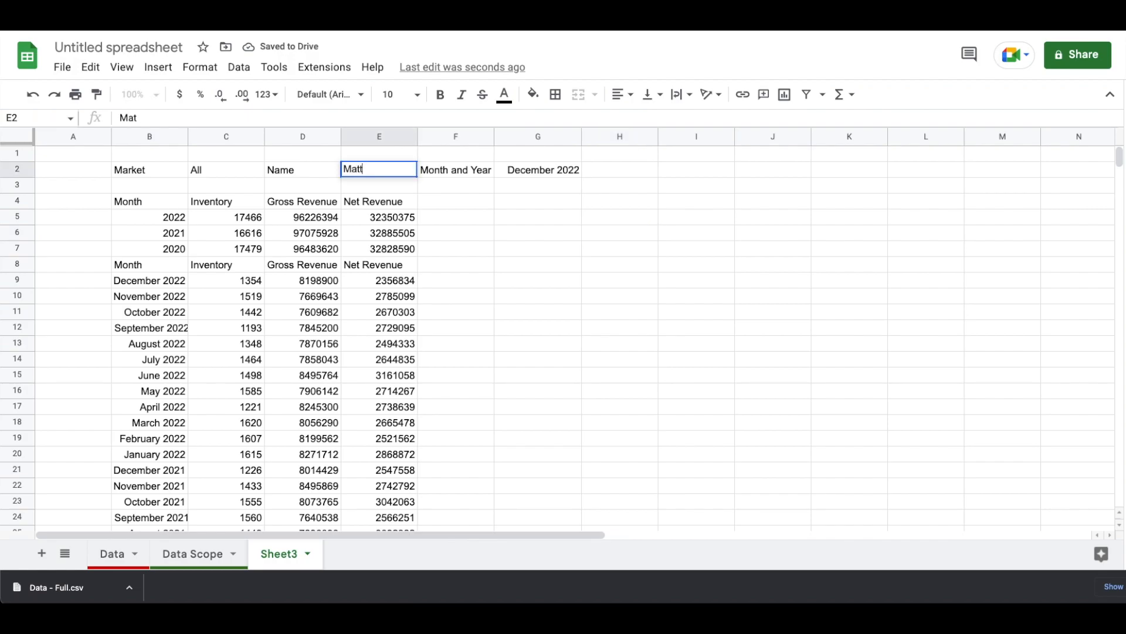
pyautogui.press('Return')
pyautogui.press('Left')
pyautogui.press('Left')
pyautogui.press('Up')
pyautogui.write('United Stat')
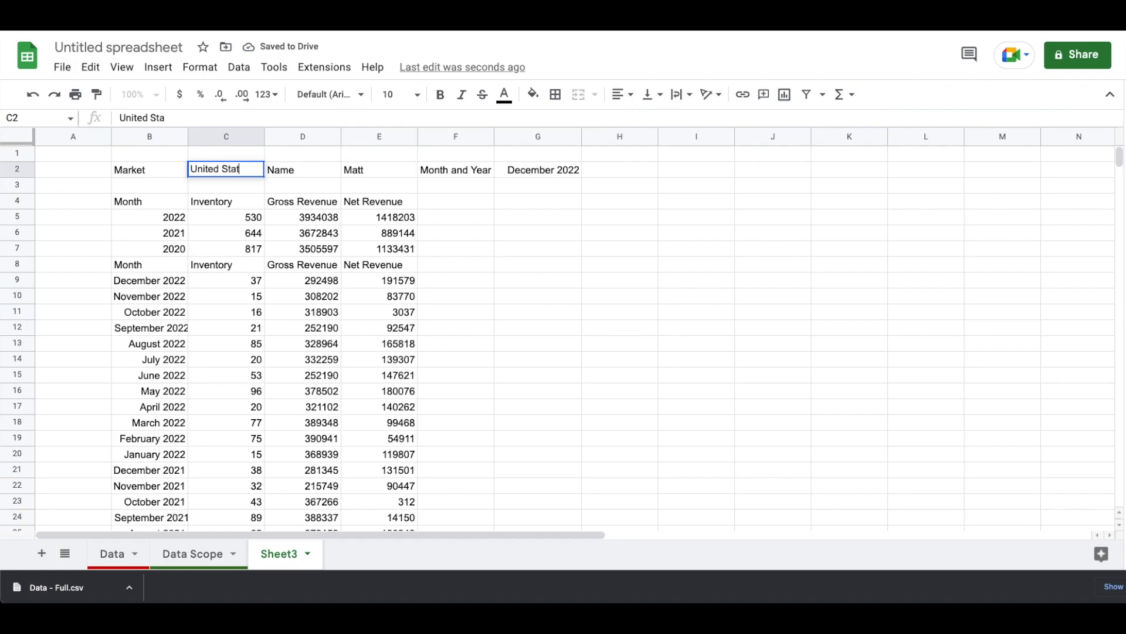
pyautogui.write('es')
pyautogui.press('Return')
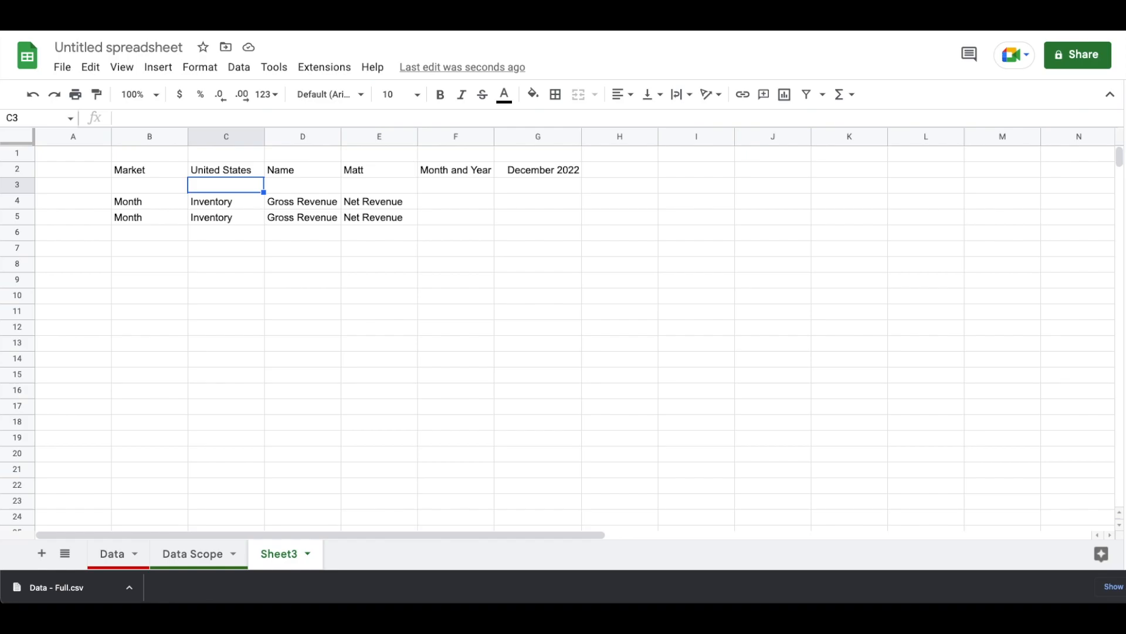
# Reset both the Market filter in C2 and the Name filter in E2 to All.
pyautogui.press('Up')
pyautogui.write('All')
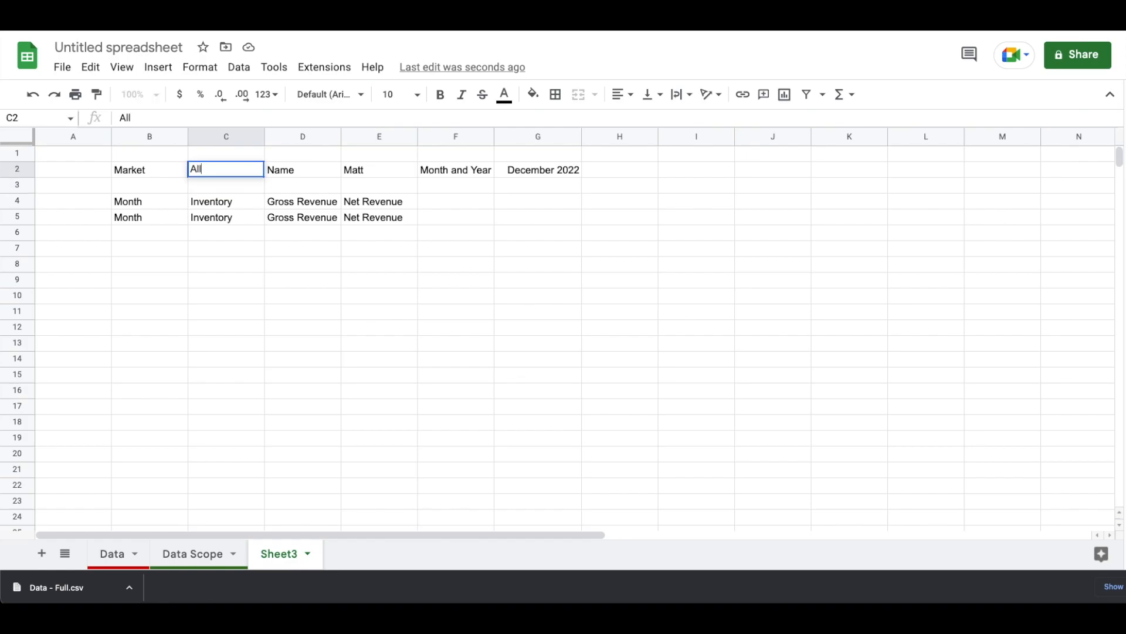
pyautogui.press('Tab')
pyautogui.press('Tab')
pyautogui.write('All')
pyautogui.press('Return')
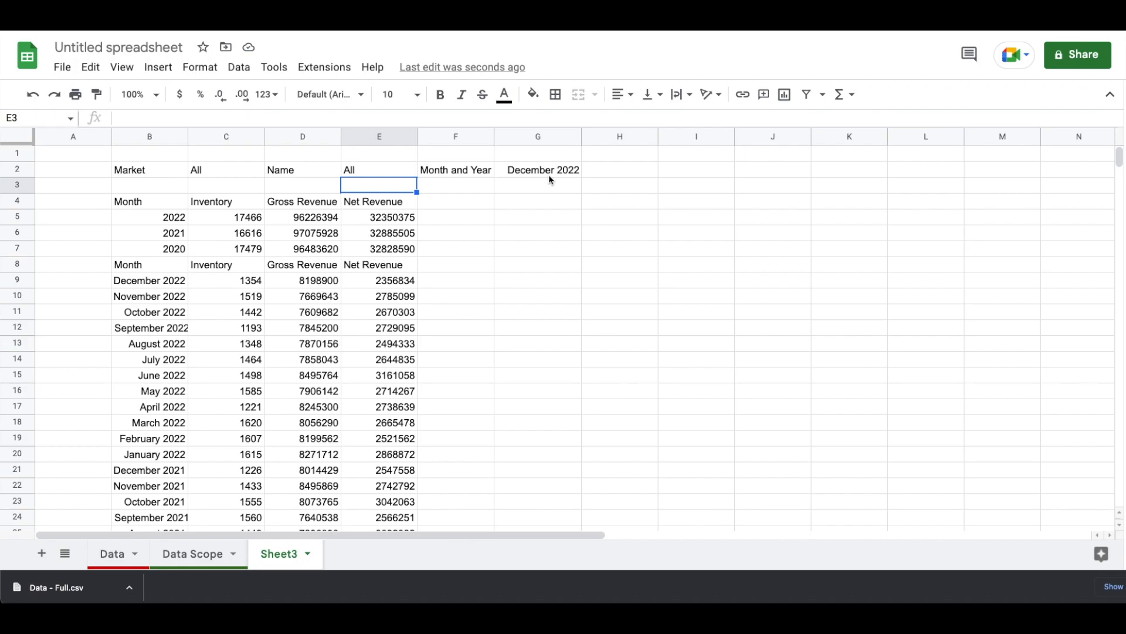
pyautogui.click(576, 349)
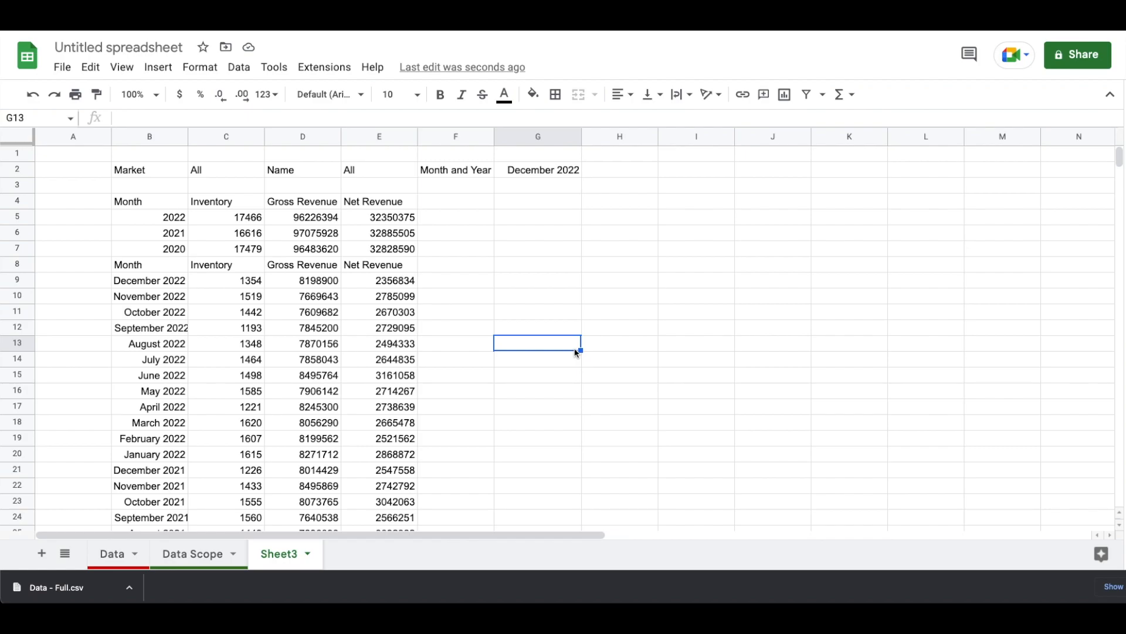
# Rename Sheet3 as Dashboard and make it the first sheet in the workbook.
pyautogui.click(308, 553)
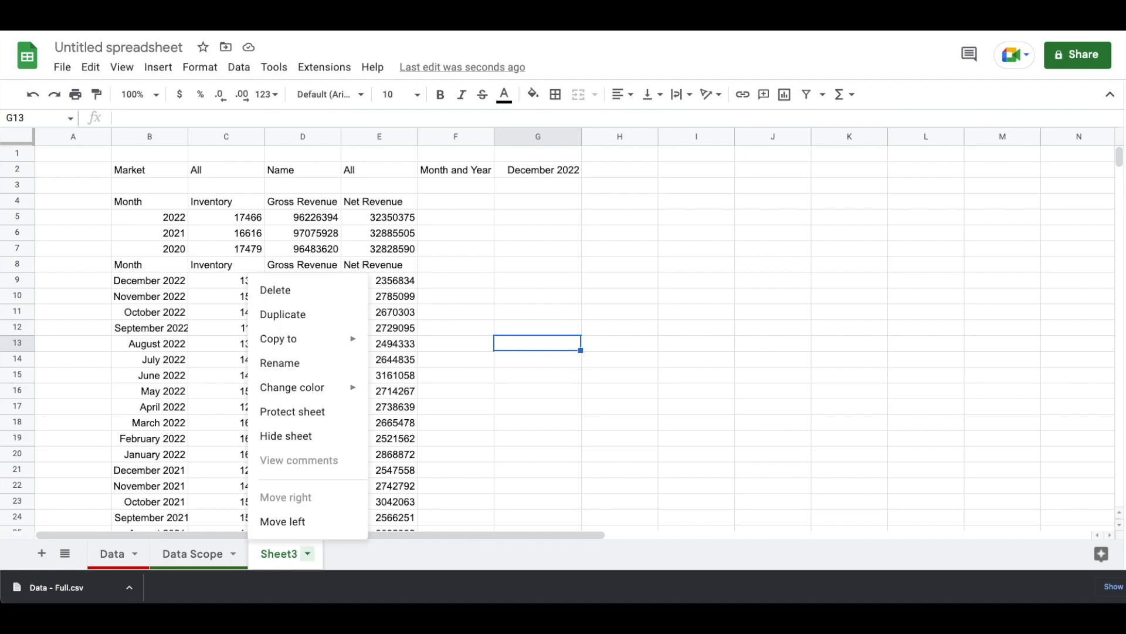
pyautogui.click(281, 362)
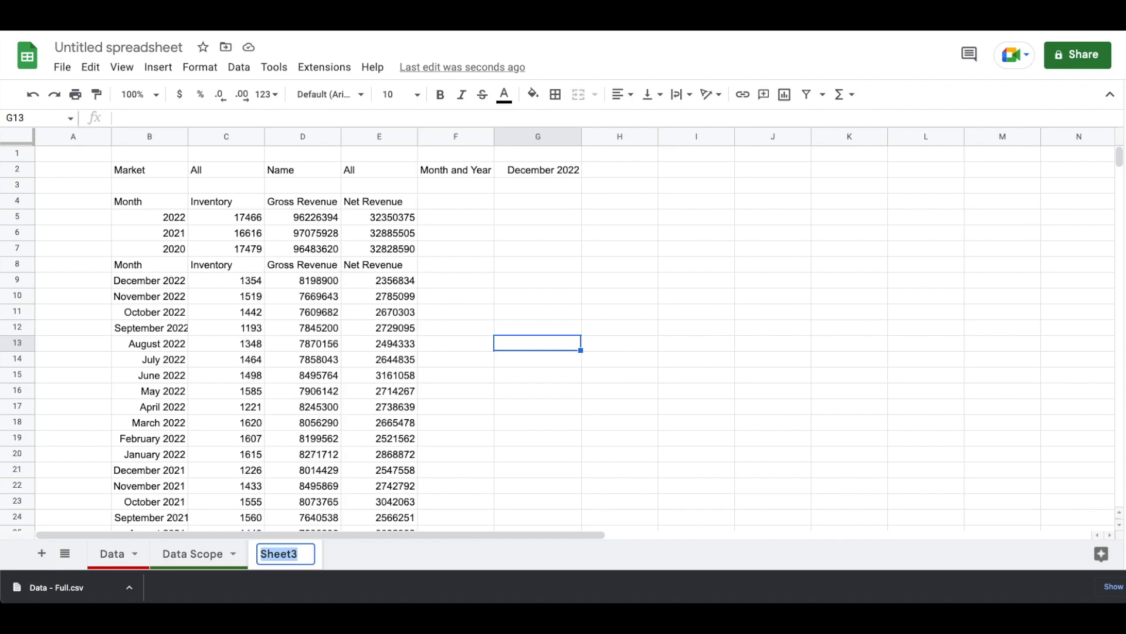
pyautogui.write('Dashboard')
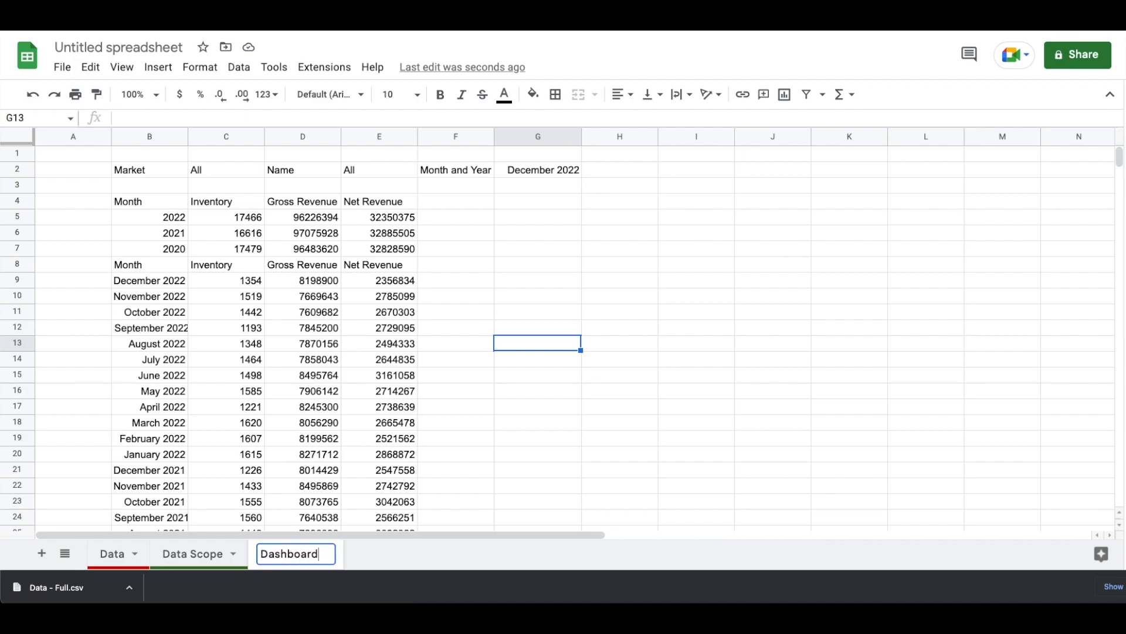
pyautogui.press('Return')
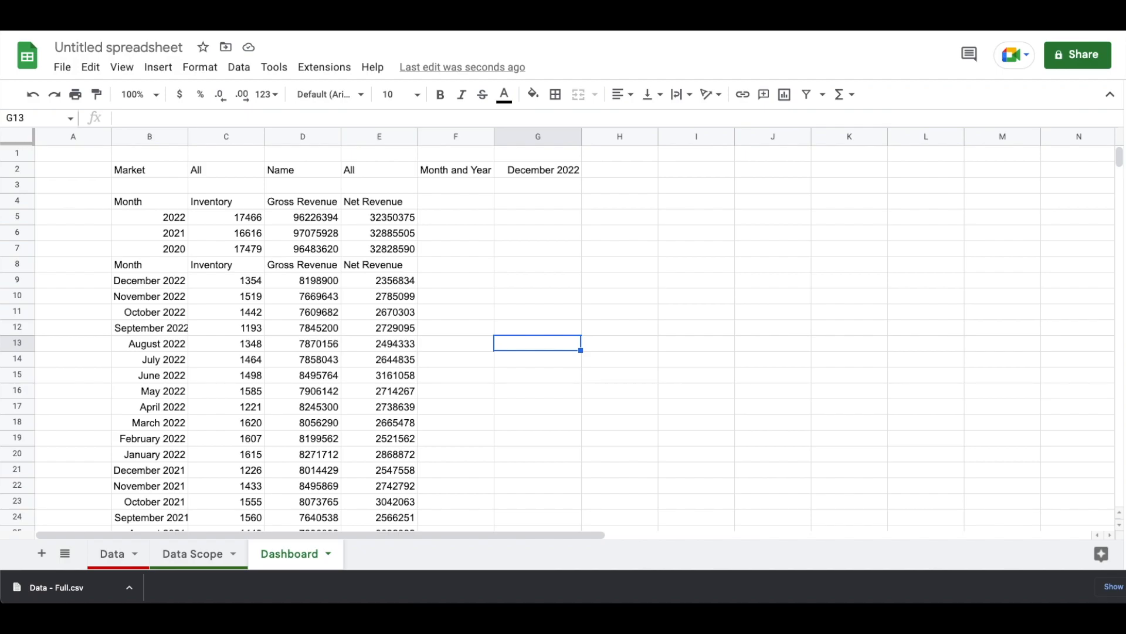
pyautogui.moveTo(271, 555); pyautogui.dragTo(117, 555)
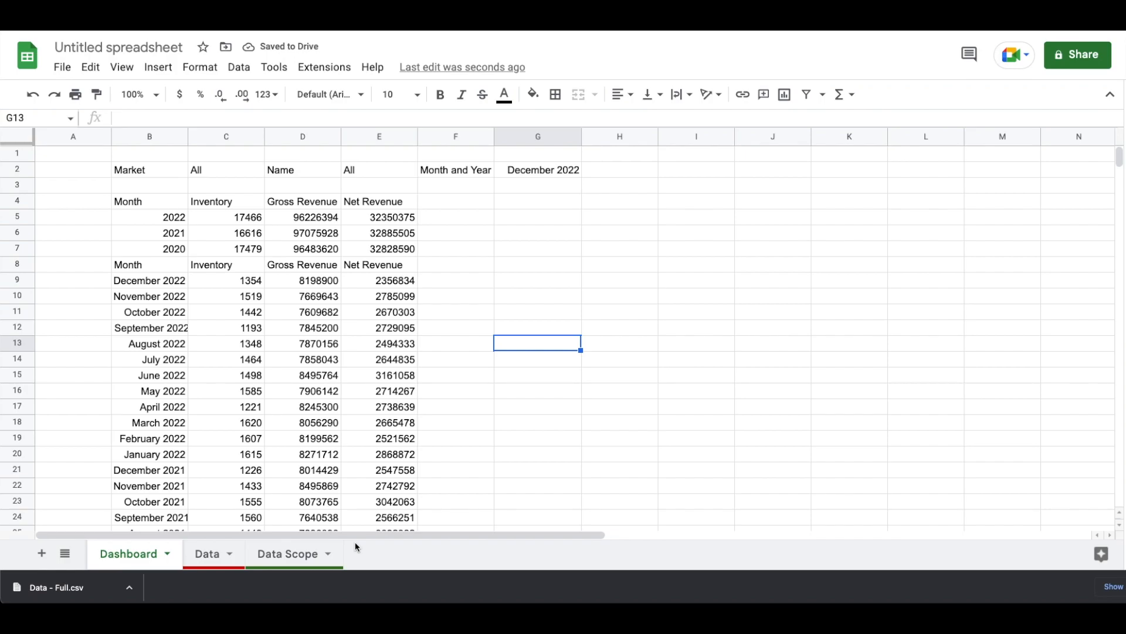
# Add a new sheet after Dashboard and start a formula in A1 that nests QUERY inside UNIQUE, using Data!A:F as the source.
pyautogui.hotkey('shift', 'F11')
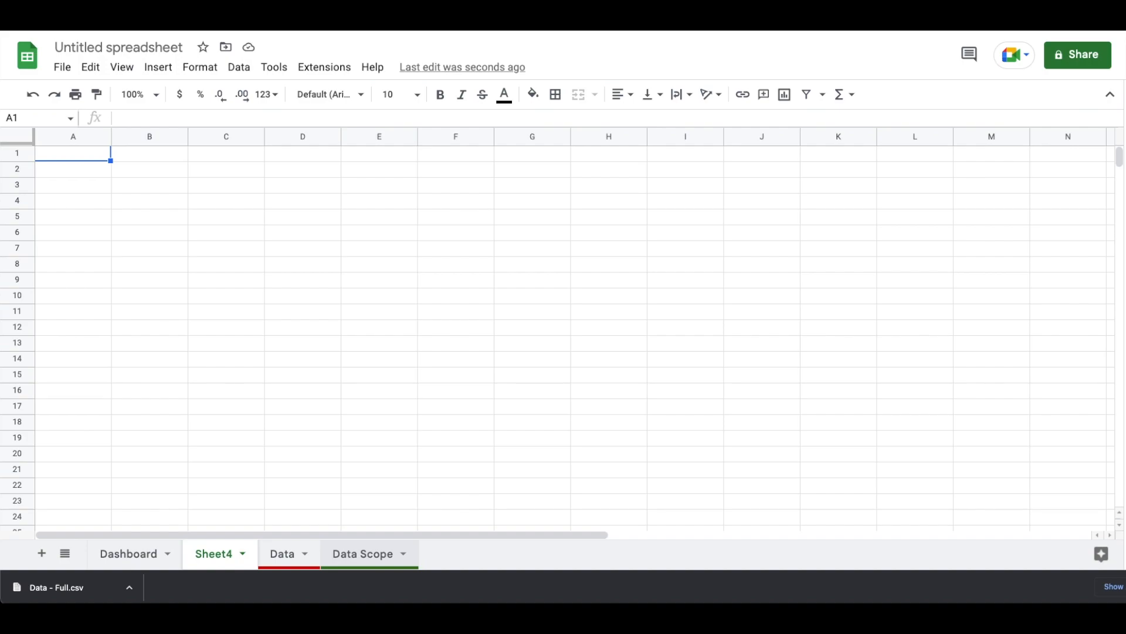
pyautogui.write('=')
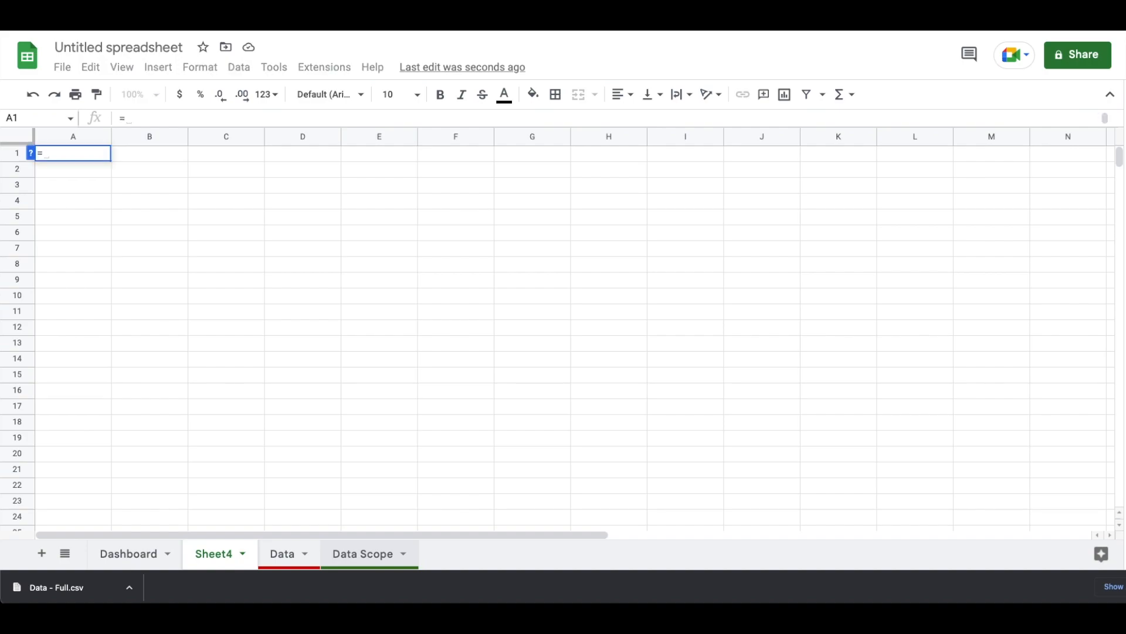
pyautogui.write('uni')
pyautogui.press('Tab')
pyautogui.hotkey('alt', 'Return')
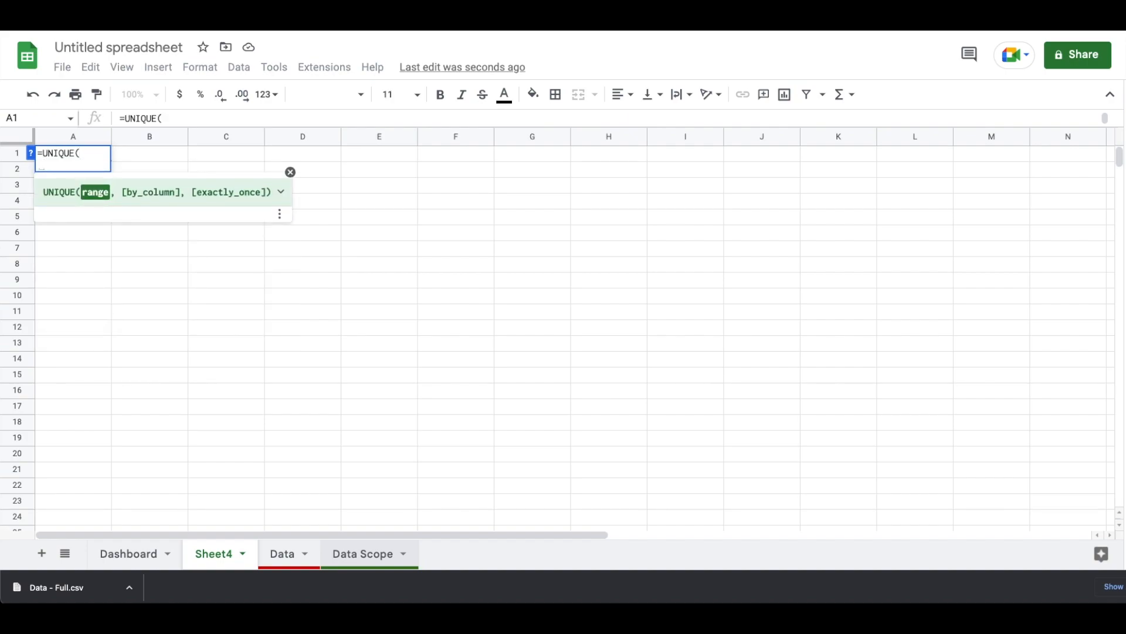
pyautogui.write('query')
pyautogui.press('Tab')
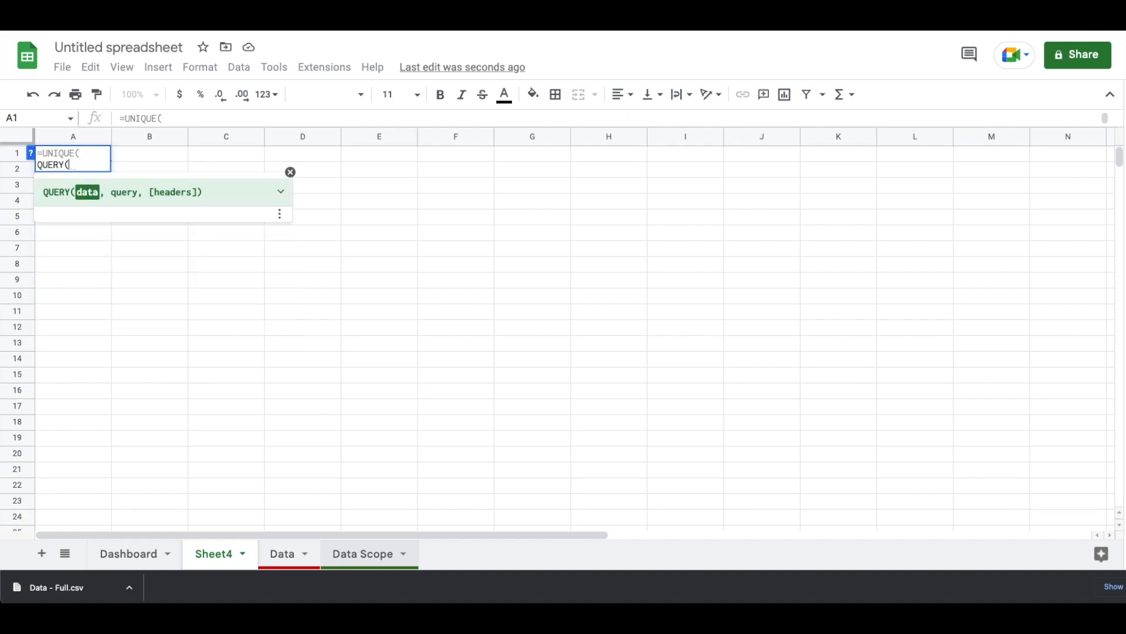
pyautogui.click(281, 562)
pyautogui.click(95, 137)
pyautogui.hotkey('ctrl', 'shift', 'Right')
# Complete the A1 formula with the query SELECT A WHERE A is not null ORDER BY A and 1 header row.
pyautogui.write(',"')
pyautogui.hotkey('alt', 'Return')
pyautogui.hotkey('alt', 'Return')
pyautogui.write('SELECT A')
pyautogui.hotkey('alt', 'Return')
pyautogui.write('W')
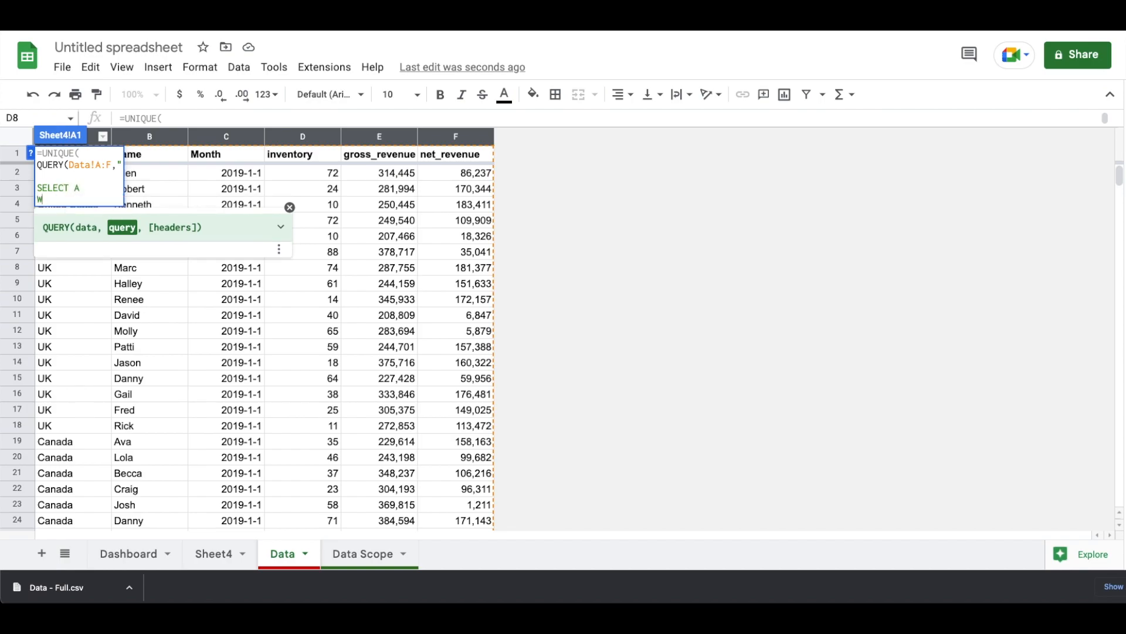
pyautogui.write('HERE A is not null')
pyautogui.hotkey('alt', 'Return')
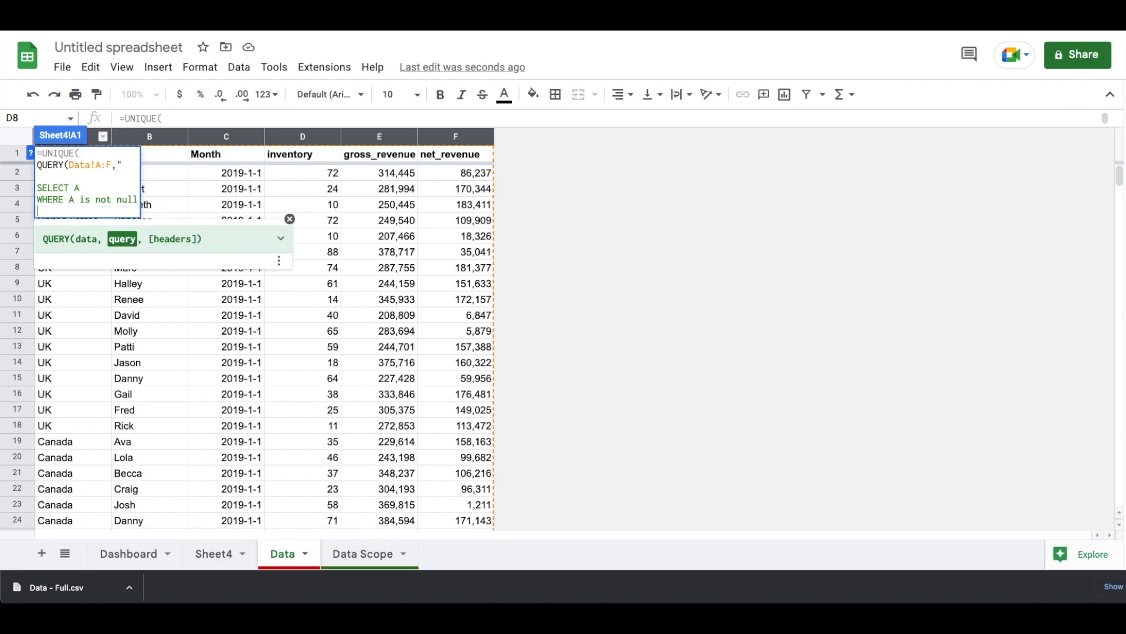
pyautogui.write('ORDER BY A')
pyautogui.hotkey('alt', 'Return')
pyautogui.hotkey('alt', 'Return')
pyautogui.write('",1')
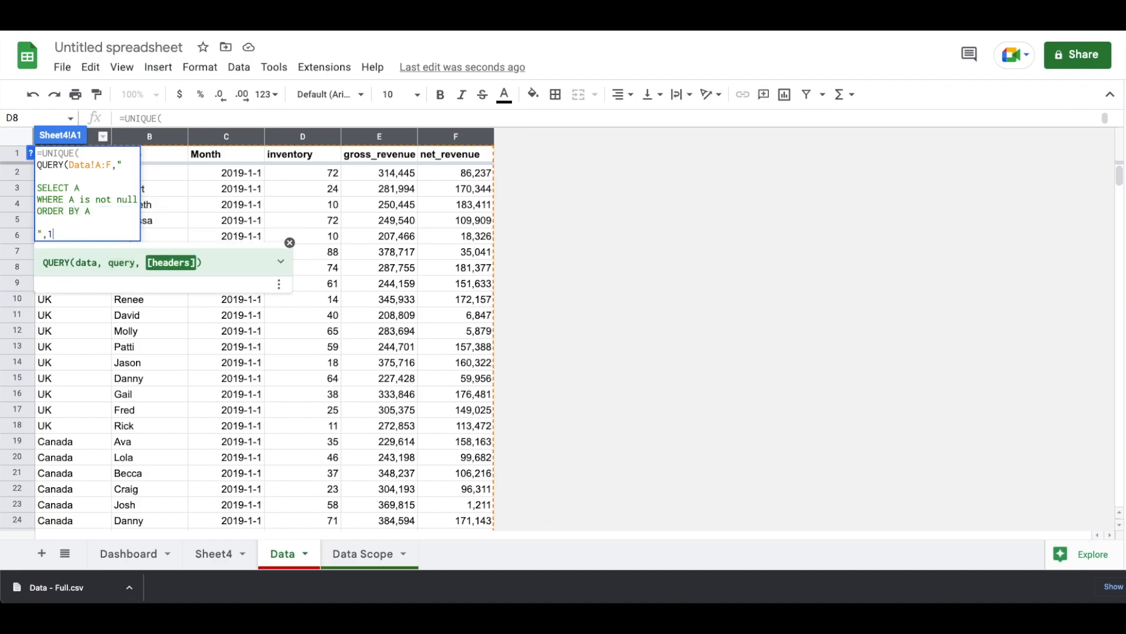
pyautogui.write(')')
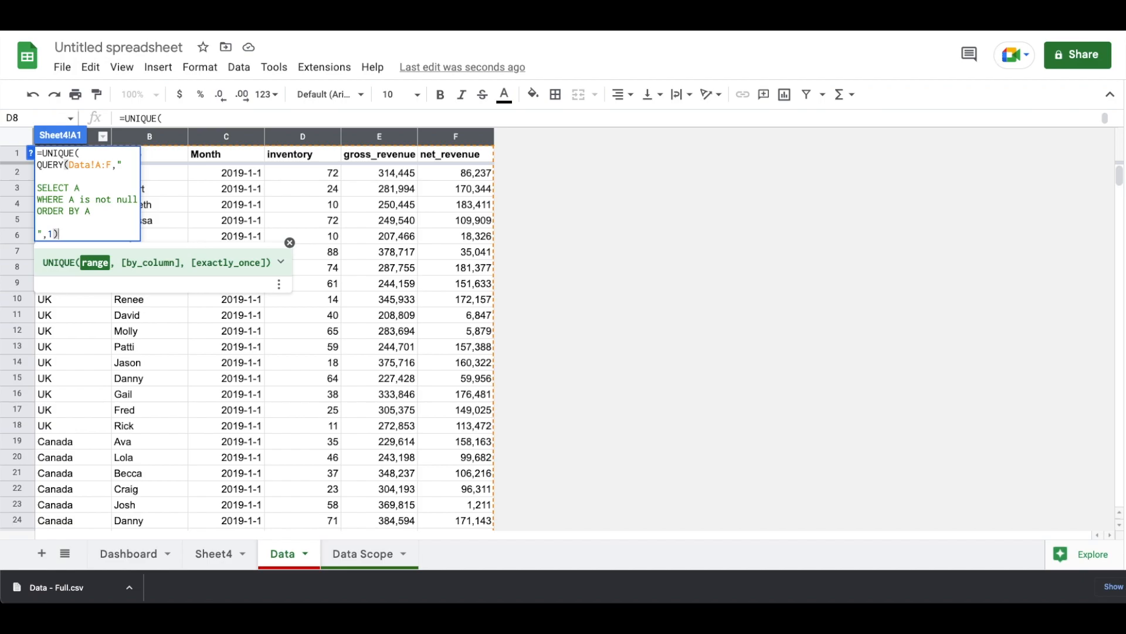
pyautogui.press('Return')
pyautogui.press('Down')
pyautogui.press('Up')
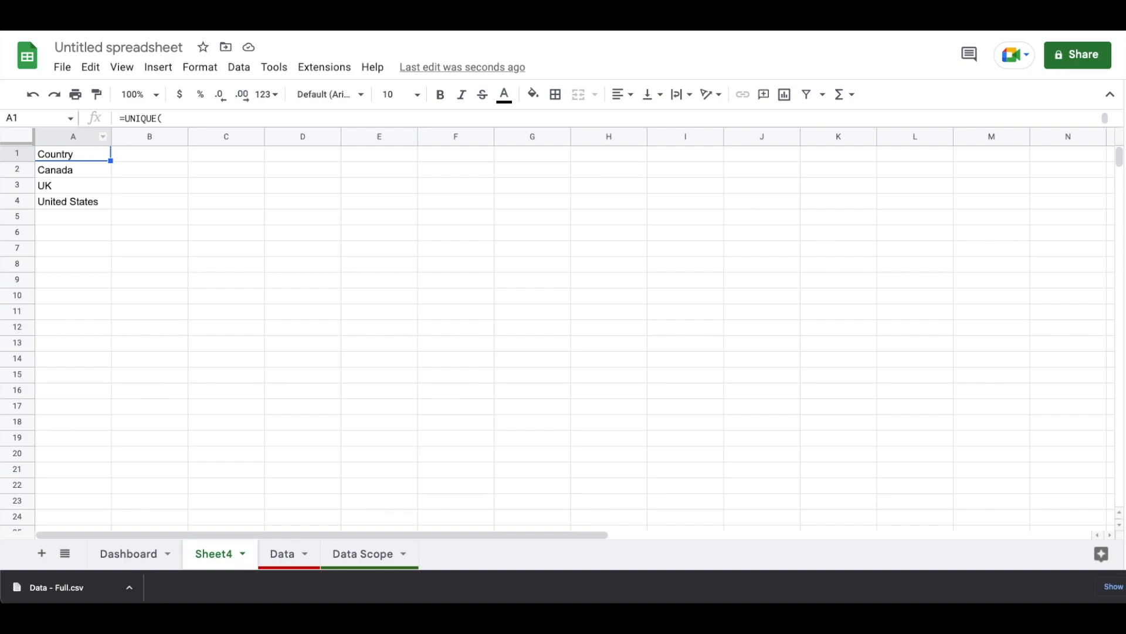
# Add the clause LABEL A '' after ORDER BY A in the A1 query to blank out the header.
pyautogui.press('Return')
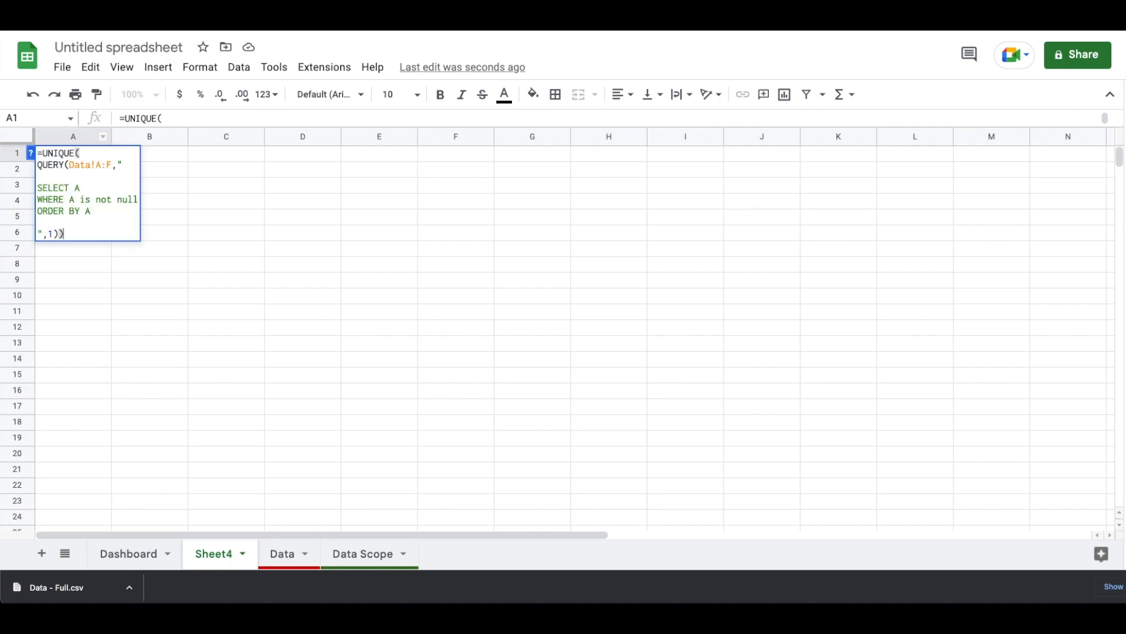
pyautogui.click(98, 209)
pyautogui.hotkey('alt', 'Return')
pyautogui.write('LABEL')
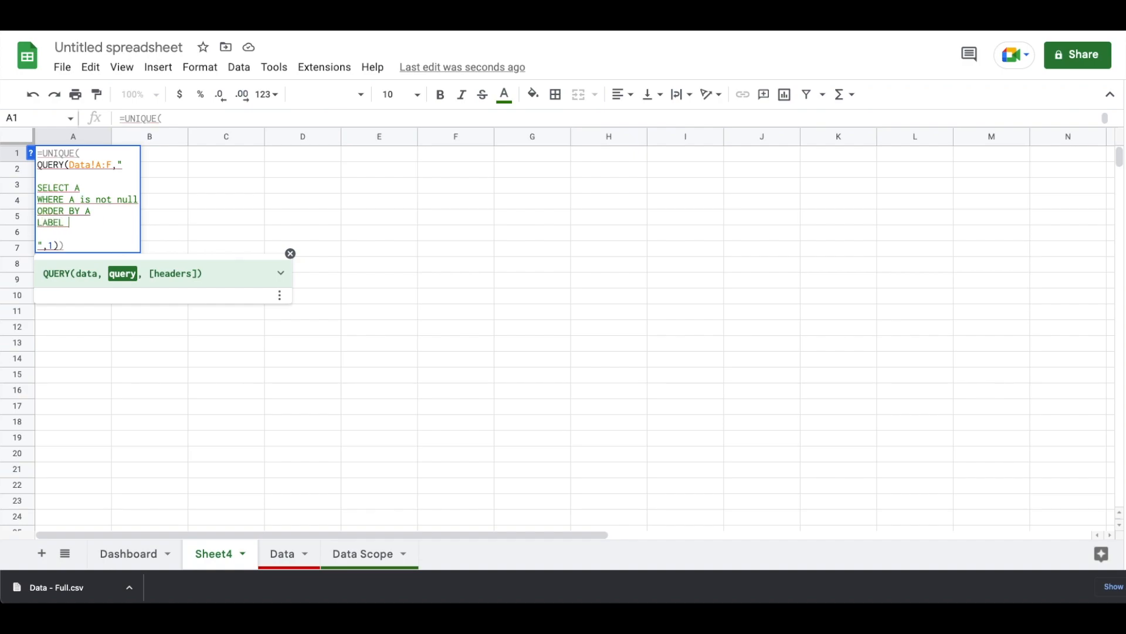
pyautogui.write(" A ''")
pyautogui.press('Return')
pyautogui.press('Up')
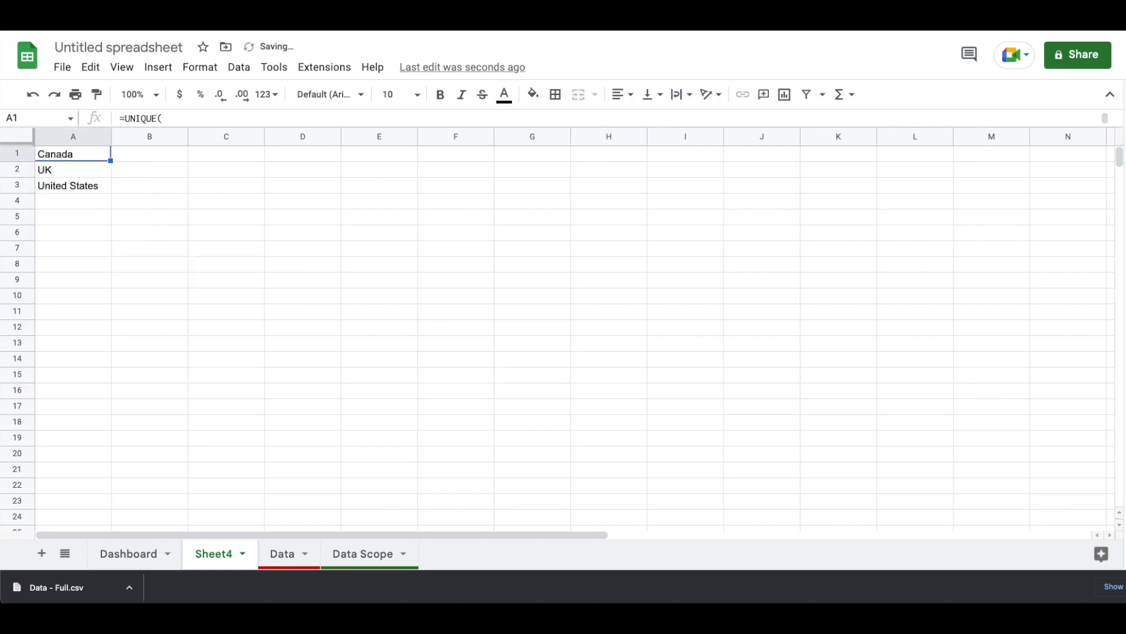
# Wrap the A1 formula in a curly-brace array that stacks "All" above the UNIQUE results with a semicolon.
pyautogui.press('Return')
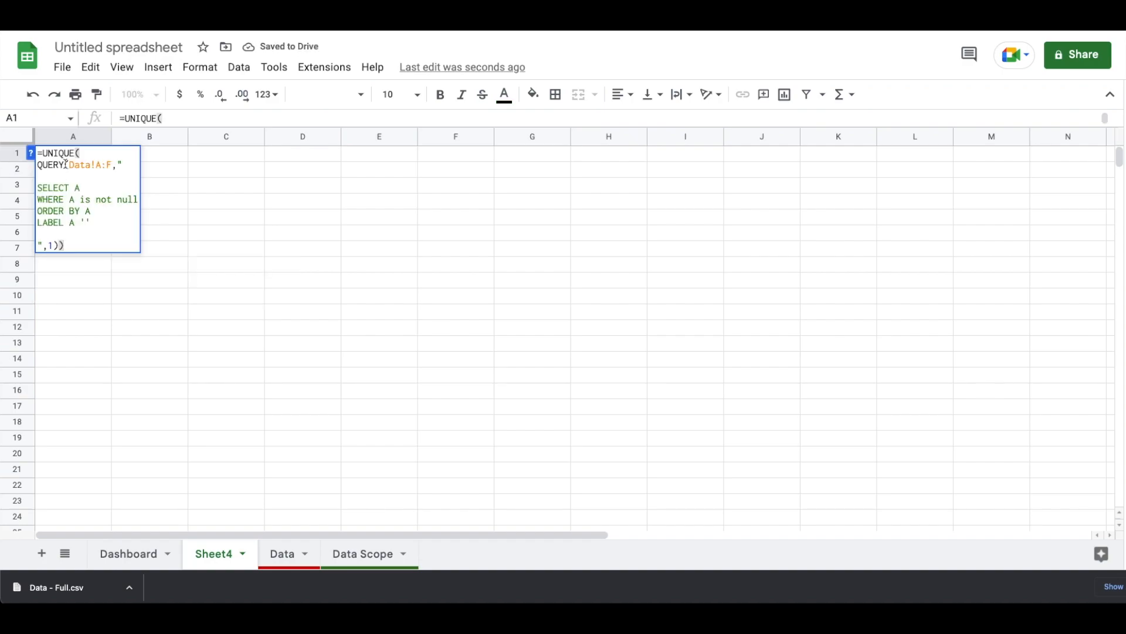
pyautogui.hotkey('ctrl', 'Return')
pyautogui.hotkey('ctrl', 'Return')
pyautogui.press('Left')
pyautogui.press('Left')
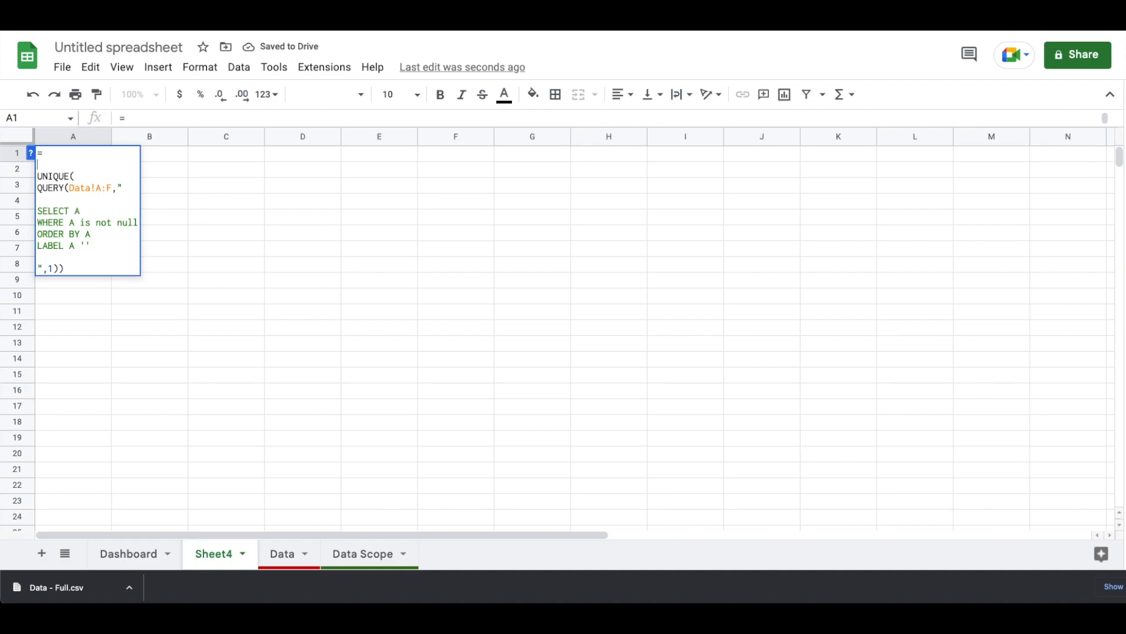
pyautogui.write('{')
pyautogui.press('Down')
pyautogui.write('"Al')
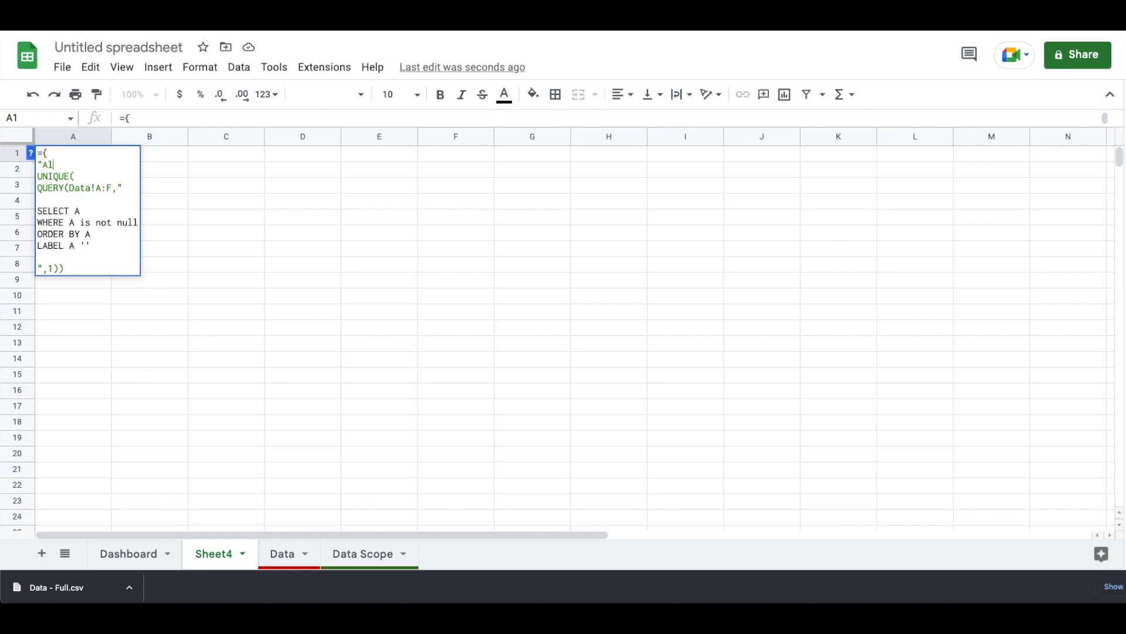
pyautogui.write('l"')
pyautogui.hotkey('ctrl', 'Return')
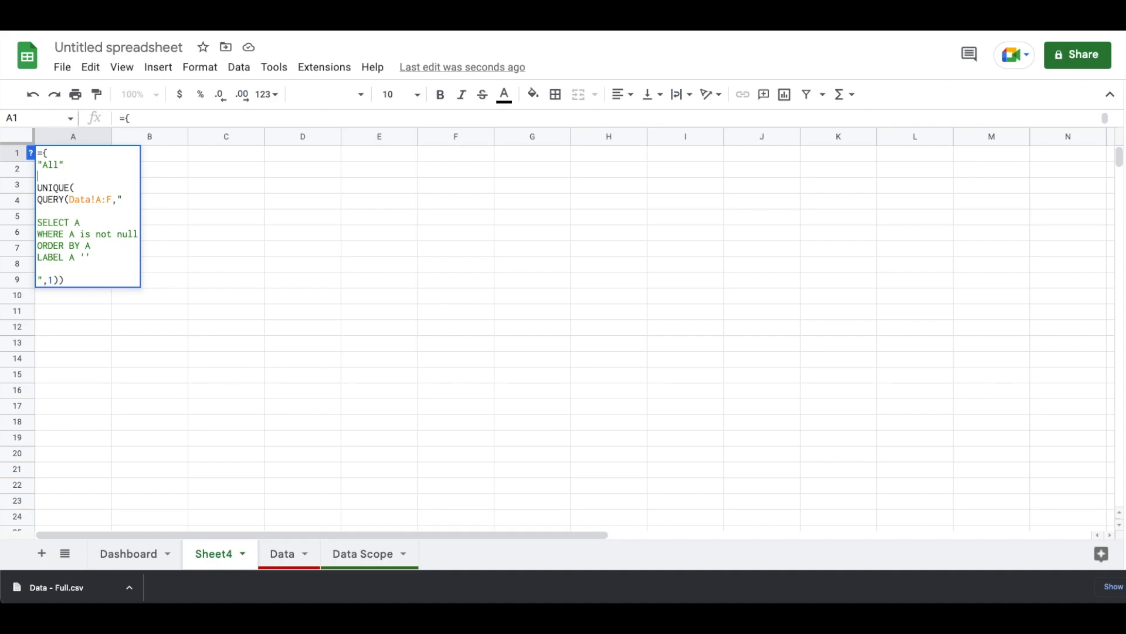
pyautogui.write(';')
pyautogui.click(75, 282)
pyautogui.hotkey('ctrl', 'Return')
pyautogui.write('}')
pyautogui.press('Return')
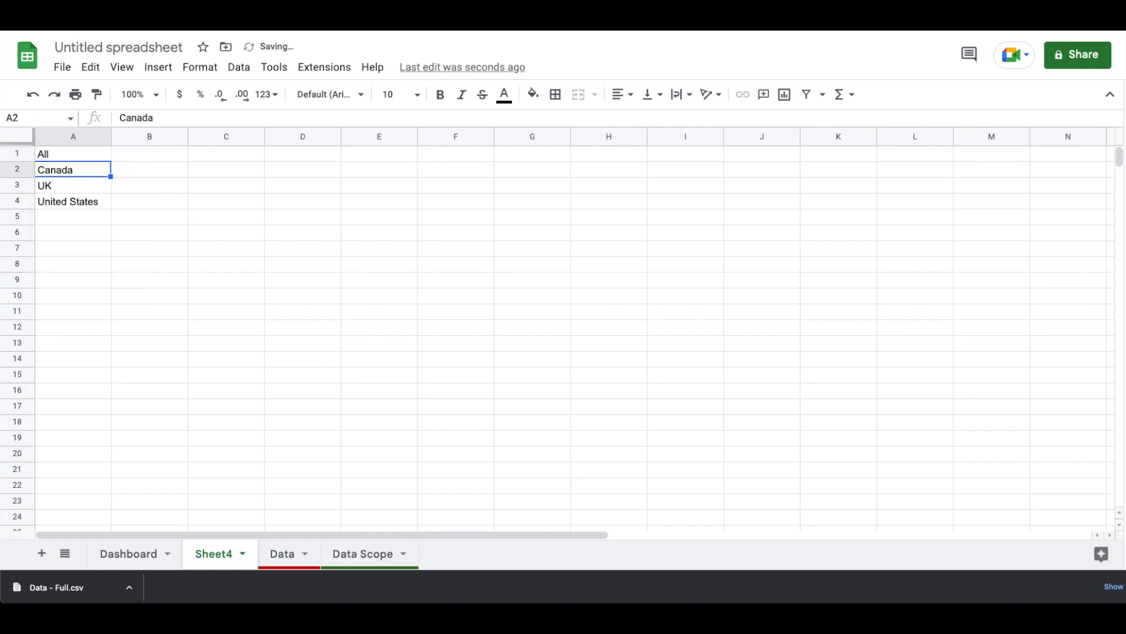
# Resize the empty column B to a thin spacer only a few pixels wide.
pyautogui.press('Down')
pyautogui.press('Down')
pyautogui.press('Up')
pyautogui.press('Up')
pyautogui.press('Up')
pyautogui.rightClick(157, 137)
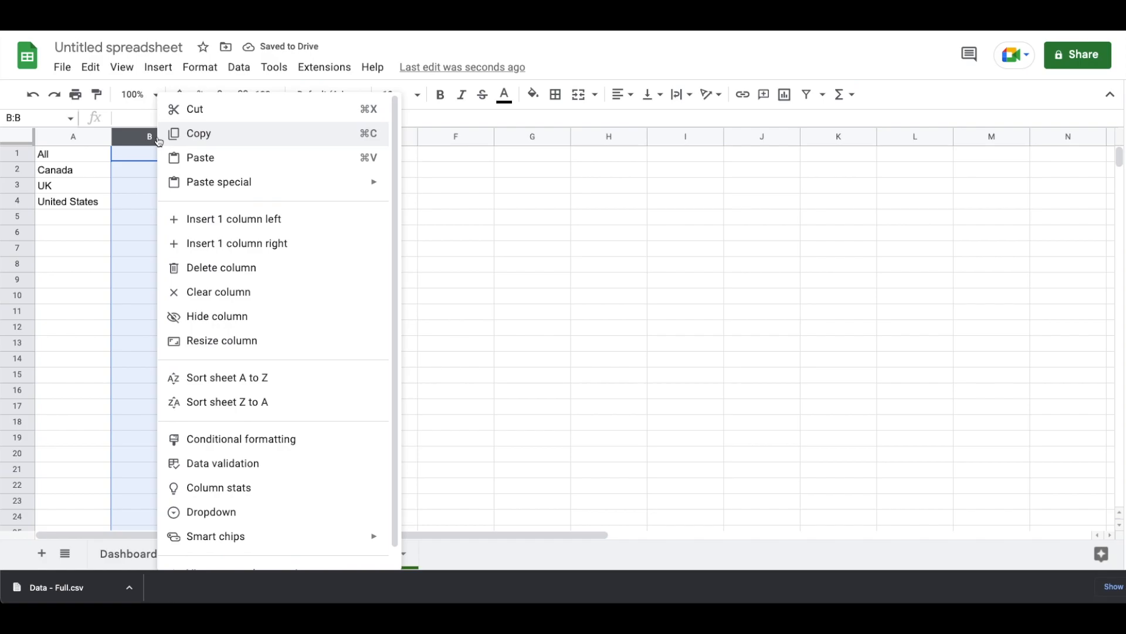
pyautogui.click(189, 338)
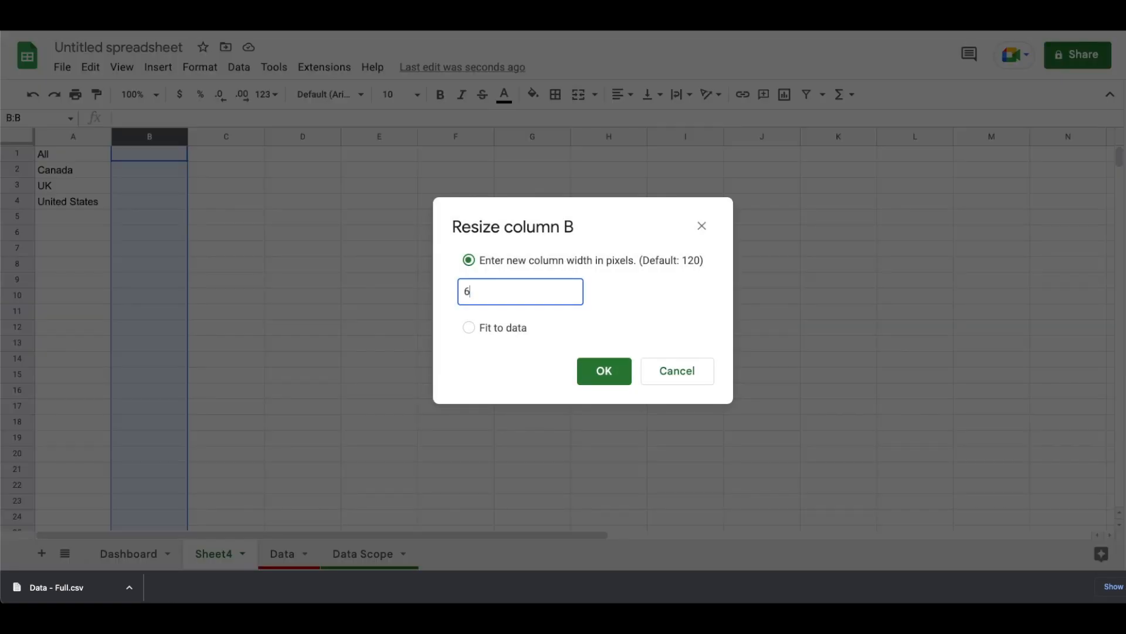
pyautogui.write('7')
pyautogui.press('Return')
pyautogui.press('Right')
pyautogui.press('Left')
pyautogui.press('Left')
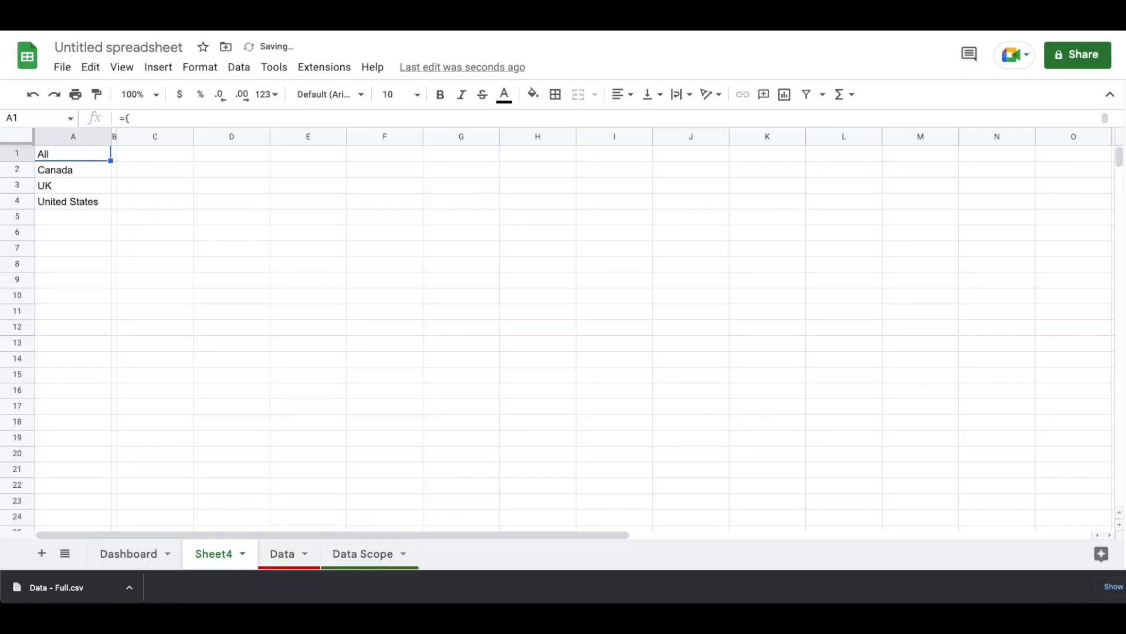
# Copy the full formula text from A1 into C1.
pyautogui.press('Return')
pyautogui.press('super+a')
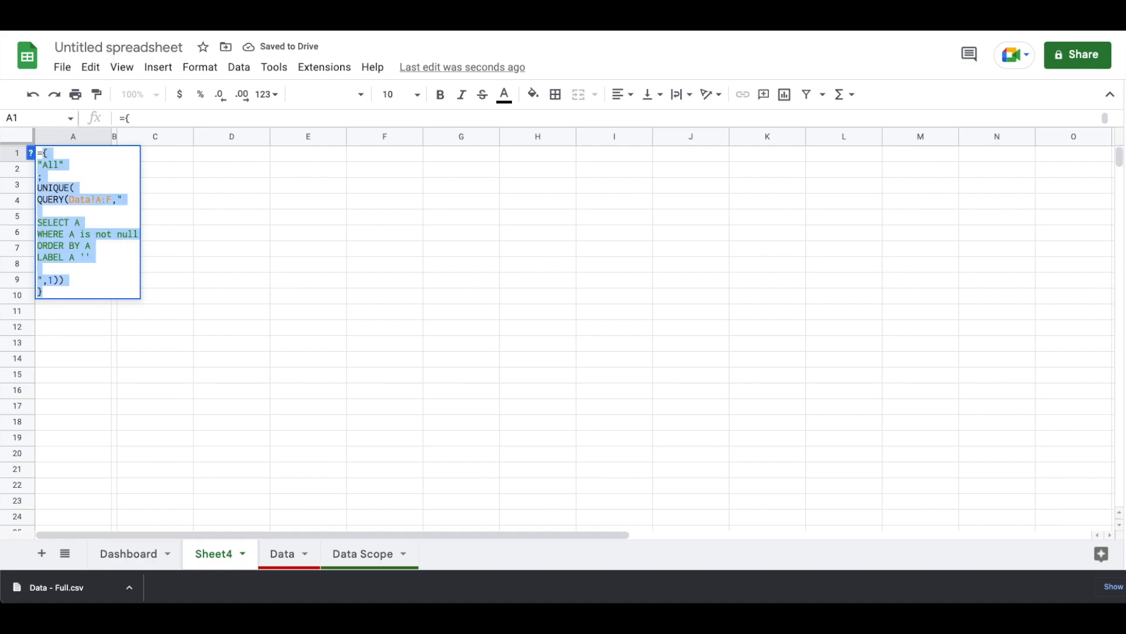
pyautogui.press('super+c')
pyautogui.press('Escape')
pyautogui.press('Right')
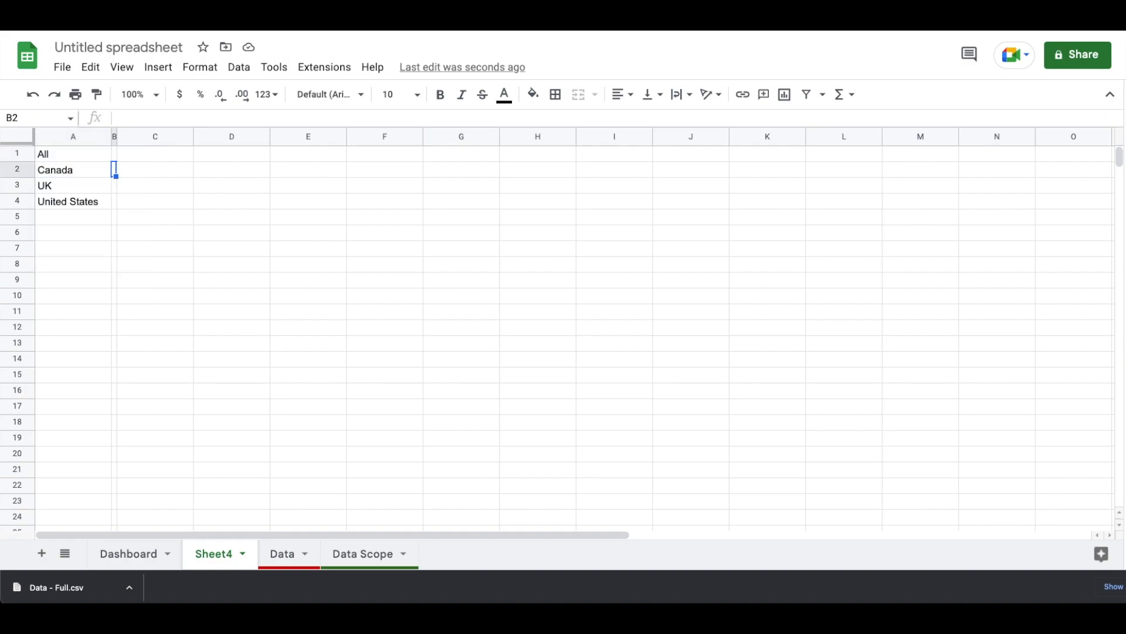
pyautogui.press('Right')
pyautogui.press('Return')
pyautogui.press('super+v')
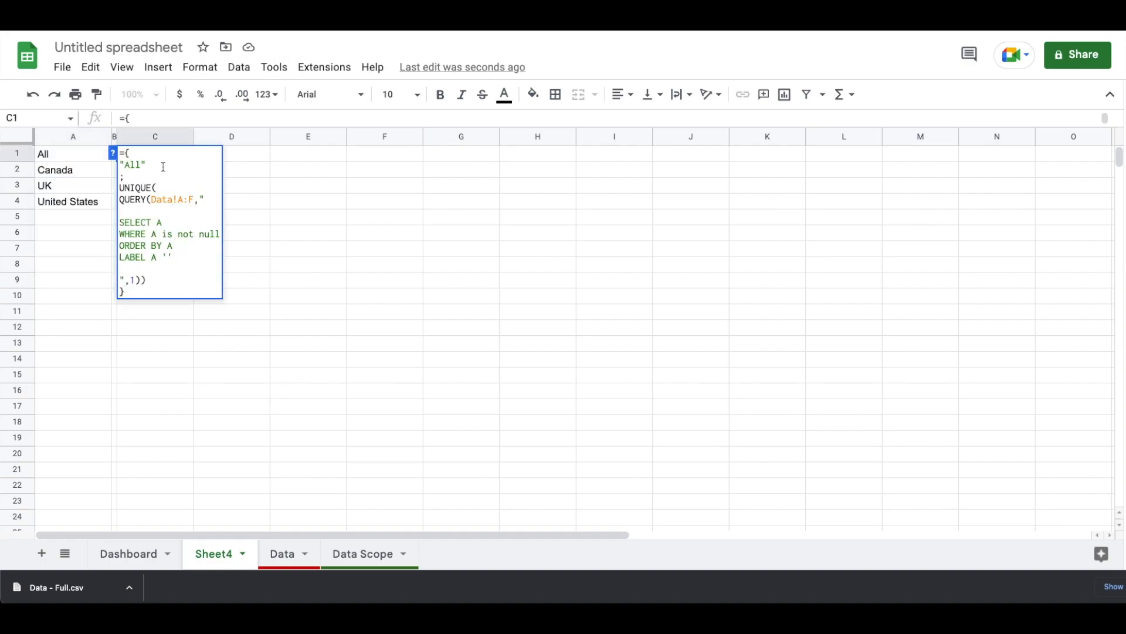
# Change the column reference in the C1 query to B in the SELECT, WHERE, ORDER BY and LABEL clauses.
pyautogui.click(162, 222)
pyautogui.press('BackSpace')
pyautogui.write('B')
pyautogui.press('Down')
pyautogui.press('Left')
pyautogui.press('BackSpace')
pyautogui.write('B')
pyautogui.press('Down')
pyautogui.press('Right')
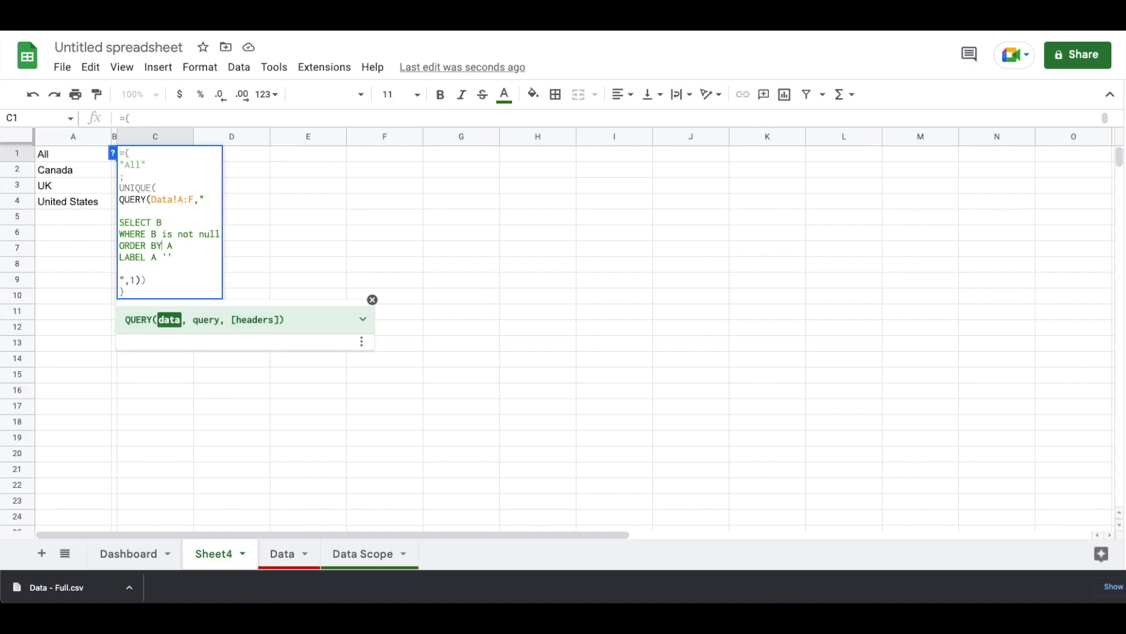
pyautogui.press('BackSpace')
pyautogui.write('B')
pyautogui.press('Down')
pyautogui.press('Left')
pyautogui.press('BackSpace')
pyautogui.write('B')
pyautogui.press('Return')
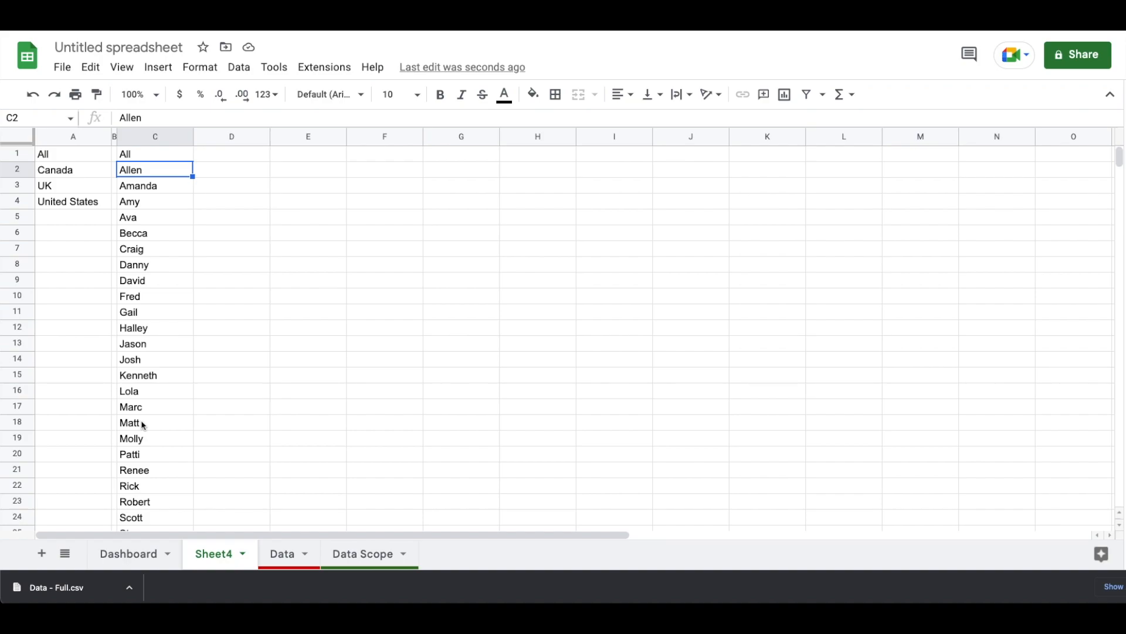
pyautogui.press('Up')
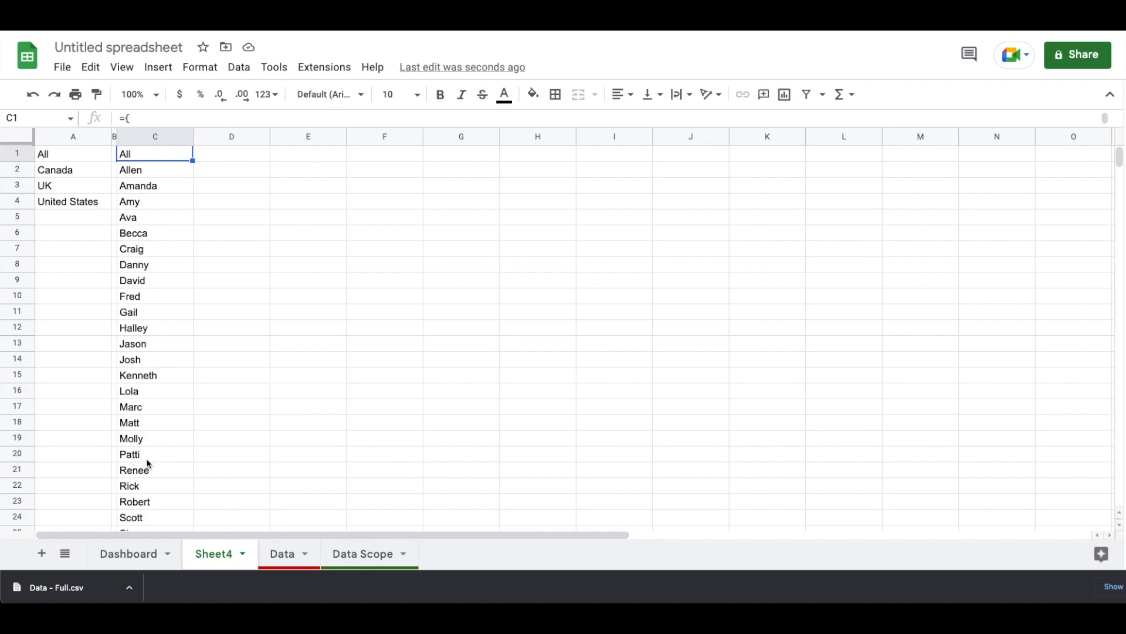
# Copy the whole curly-brace array expression, without its leading equals sign, from the formula in C1 of Sheet4.
pyautogui.click(48, 154)
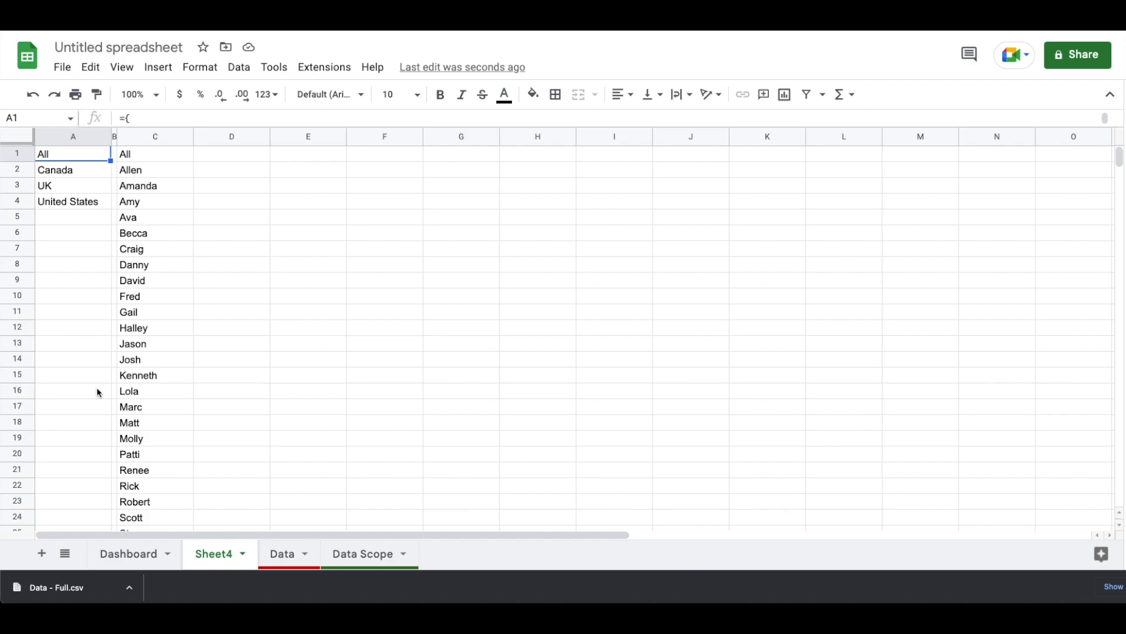
pyautogui.press('Right')
pyautogui.press('Right')
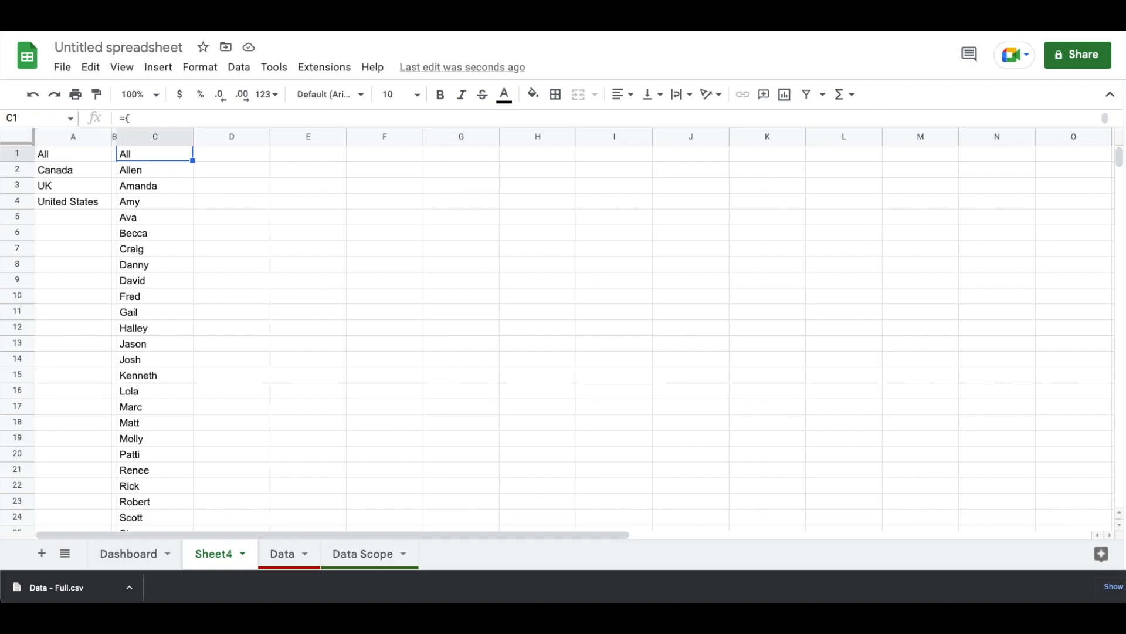
pyautogui.press('Return')
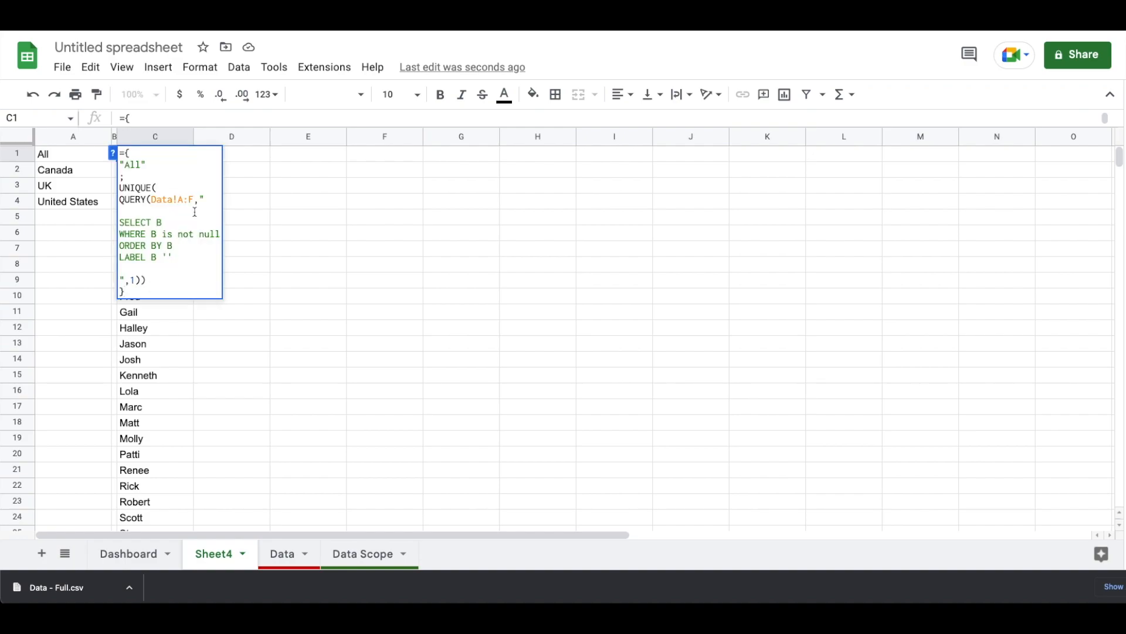
pyautogui.press('Down')
pyautogui.press('Left')
pyautogui.hotkey('shift', 'End')
pyautogui.hotkey('shift', 'Down')
pyautogui.hotkey('shift', 'Down')
pyautogui.hotkey('shift', 'Down')
pyautogui.hotkey('shift', 'Down')
pyautogui.hotkey('shift', 'Down')
pyautogui.hotkey('shift', 'Down')
pyautogui.hotkey('shift', 'Down')
pyautogui.hotkey('shift', 'Down')
pyautogui.hotkey('shift', 'Down')
pyautogui.hotkey('shift', 'Down')
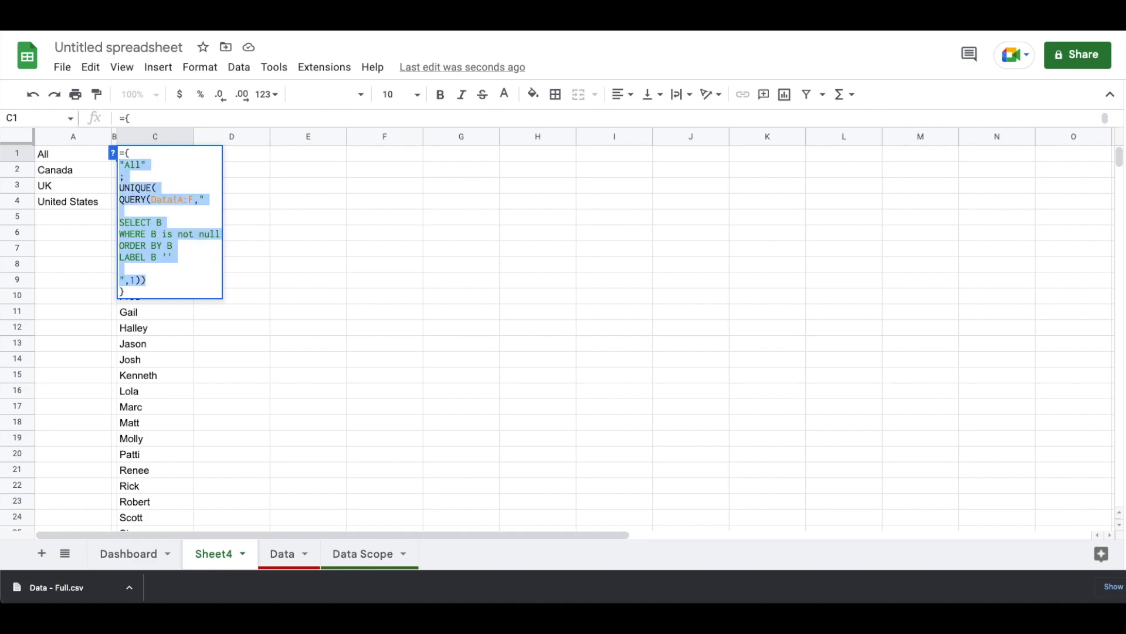
# Insert IF(Dashboard!C2="All", before the opening brace of the C1 formula, with the array starting on its own line.
pyautogui.click(125, 153)
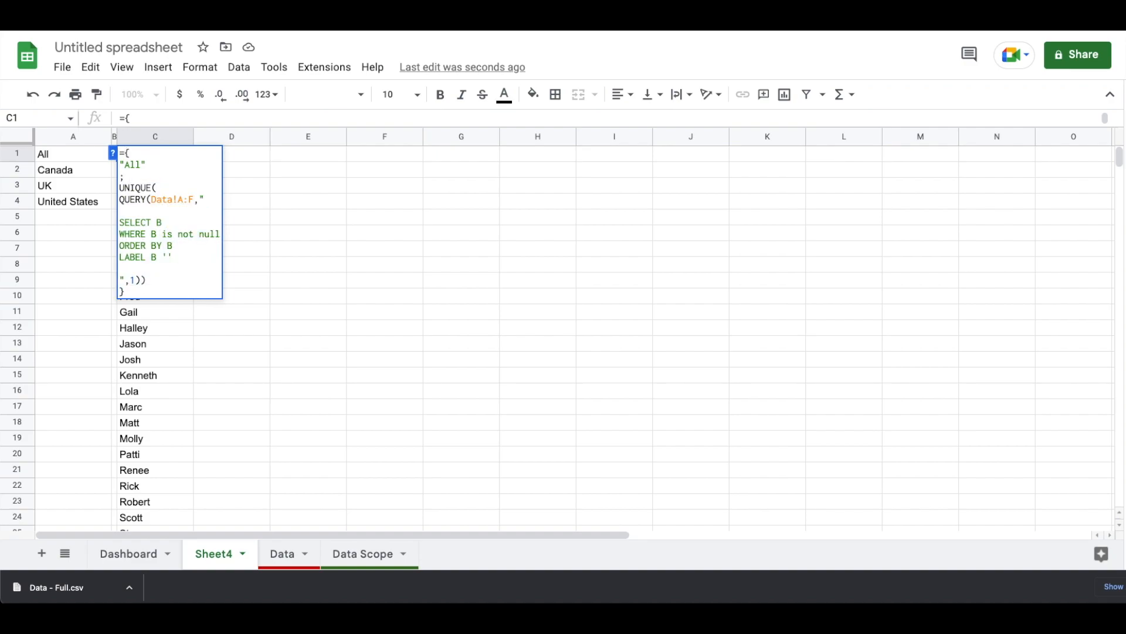
pyautogui.hotkey('ctrl', 'a')
pyautogui.press('Left')
pyautogui.write('IF(')
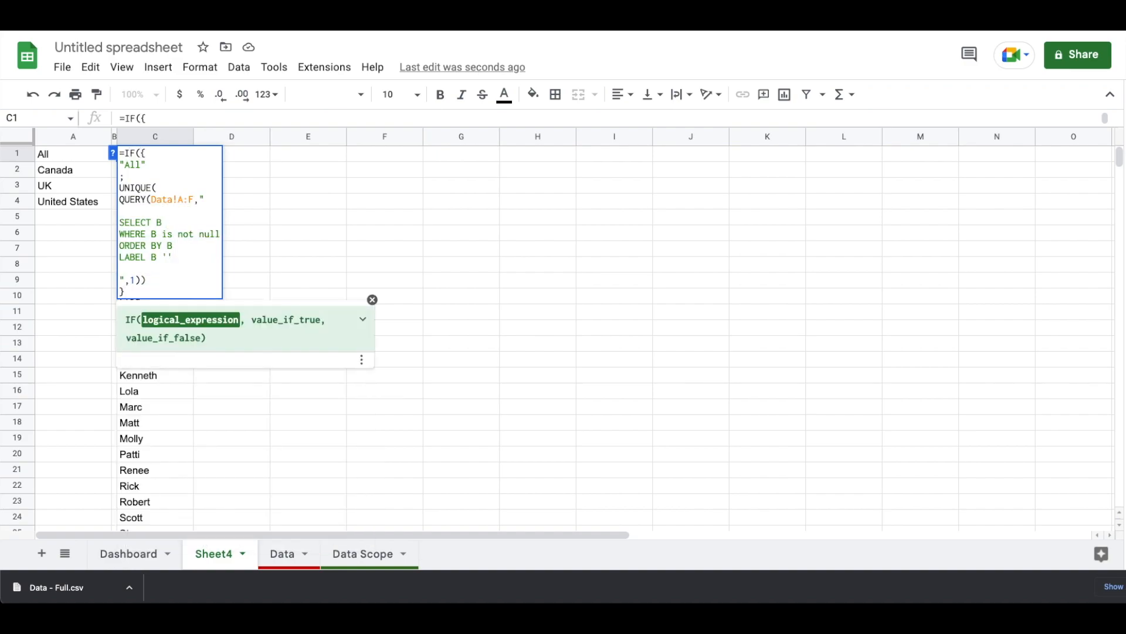
pyautogui.write('Dashboard')
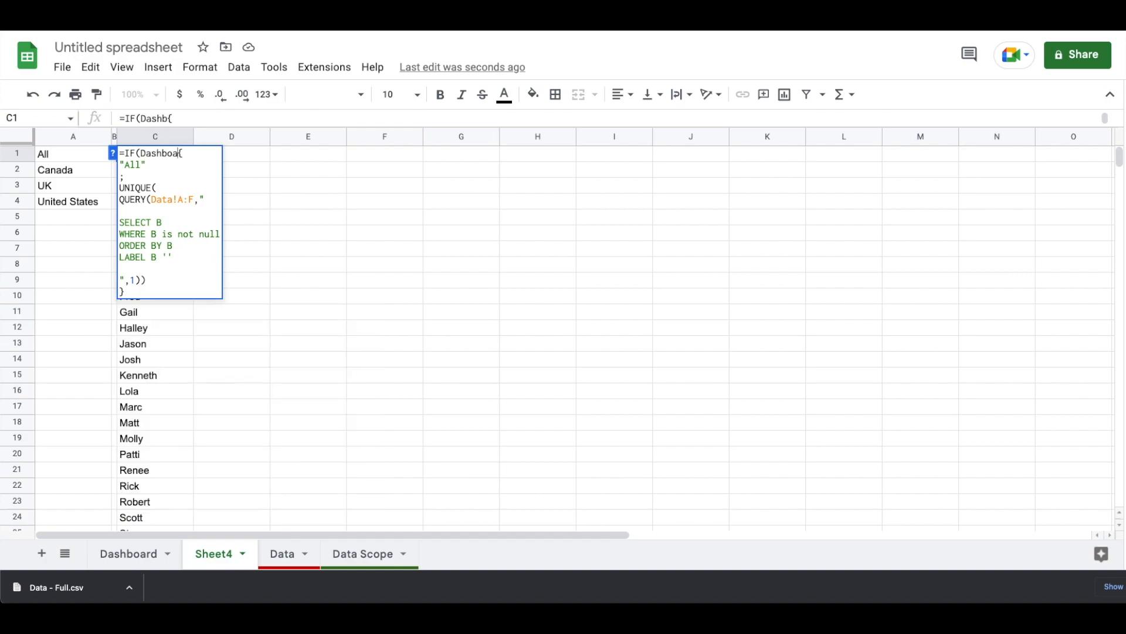
pyautogui.write('!')
pyautogui.write('C2')
pyautogui.write('="Al')
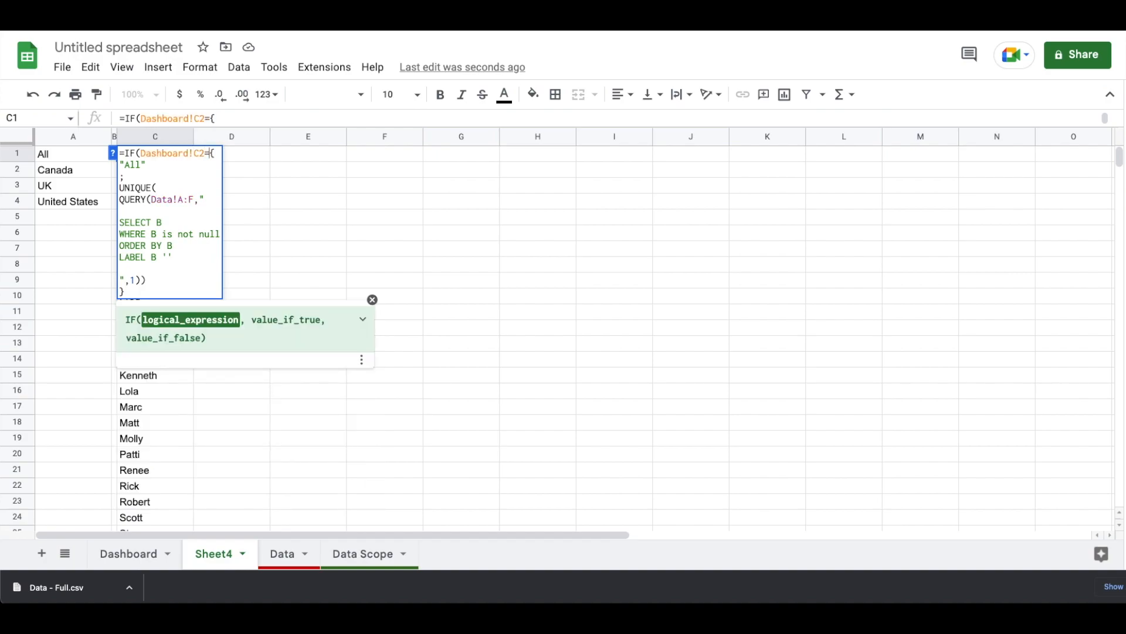
pyautogui.write('l')
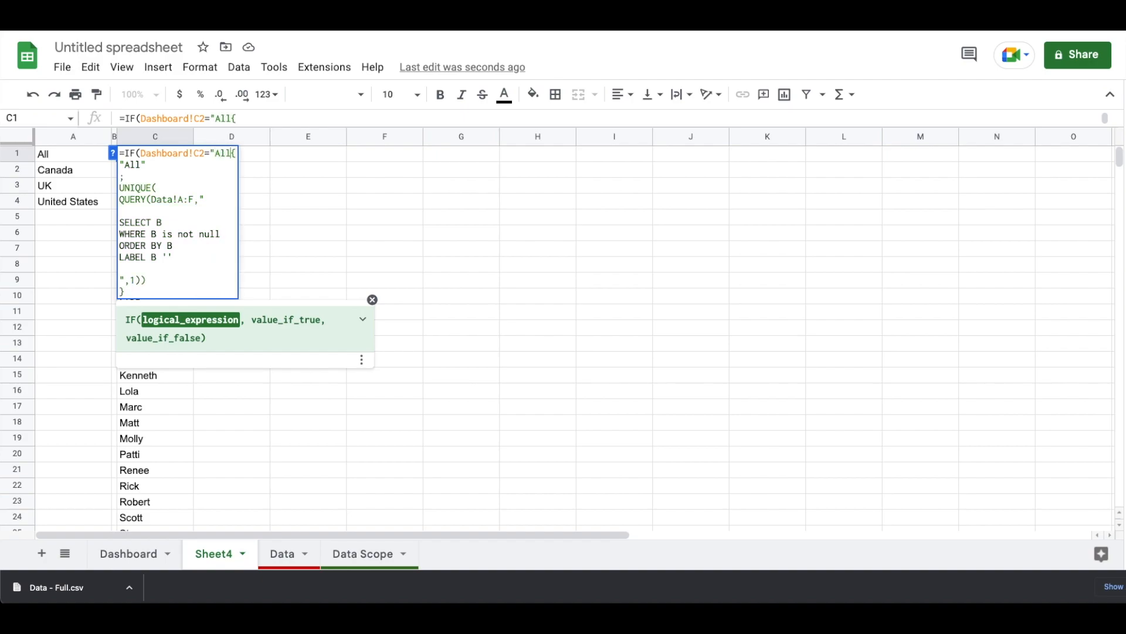
pyautogui.write('",')
pyautogui.hotkey('ctrl', 'Return')
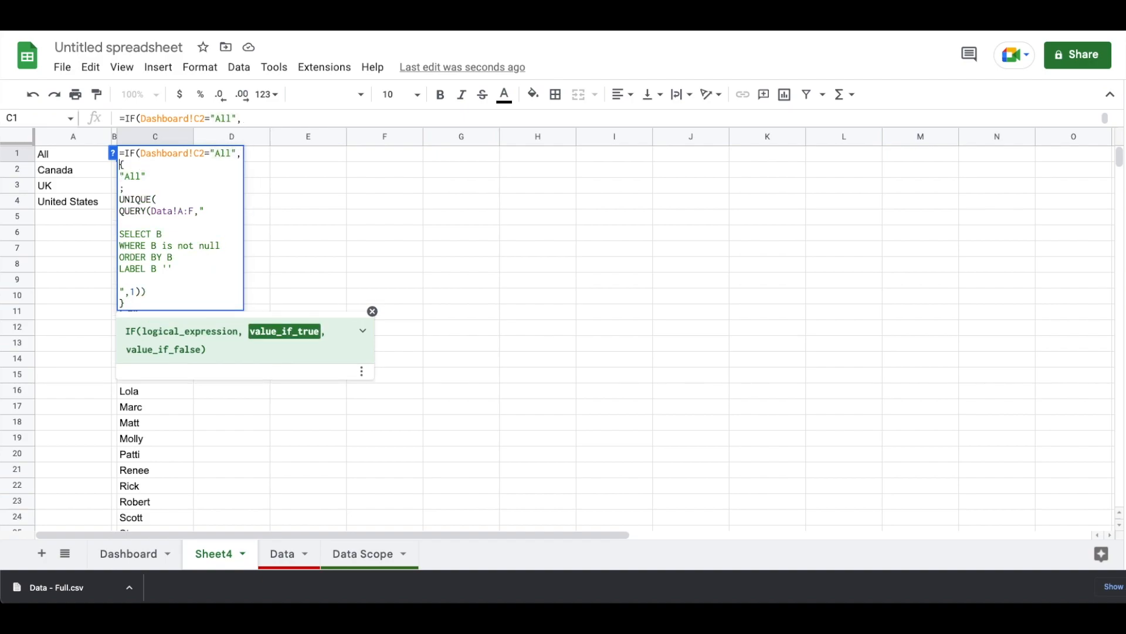
# Add a comma after the first array in C1 and paste the copied array below it as the value_if_false argument.
pyautogui.click(138, 301)
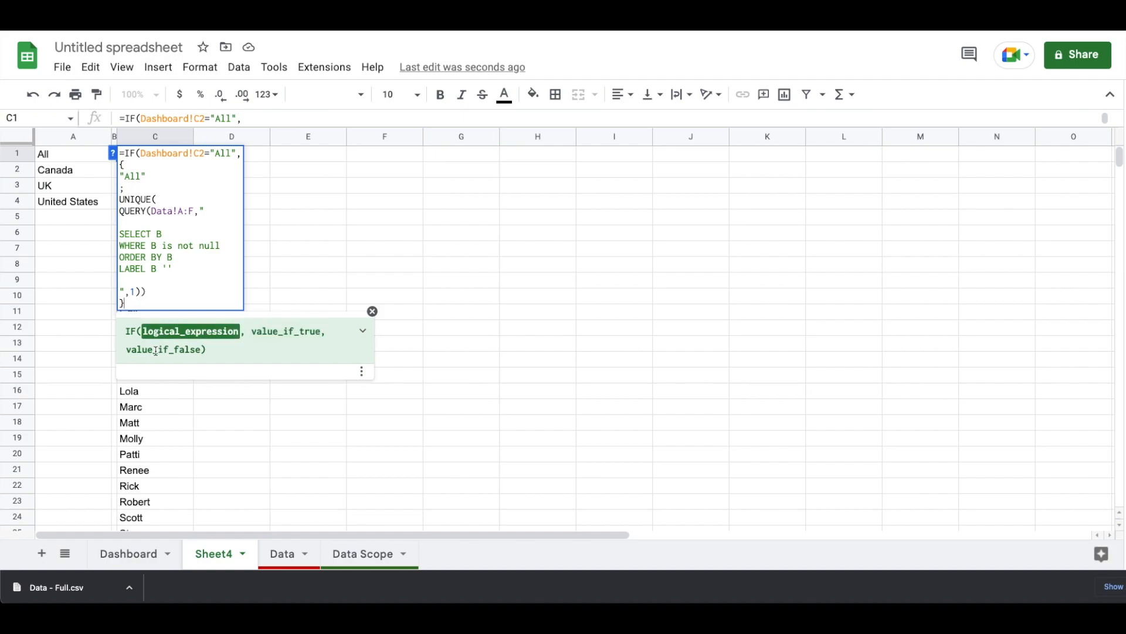
pyautogui.write(',')
pyautogui.hotkey('ctrl', 'Return')
pyautogui.hotkey('ctrl', 'Return')
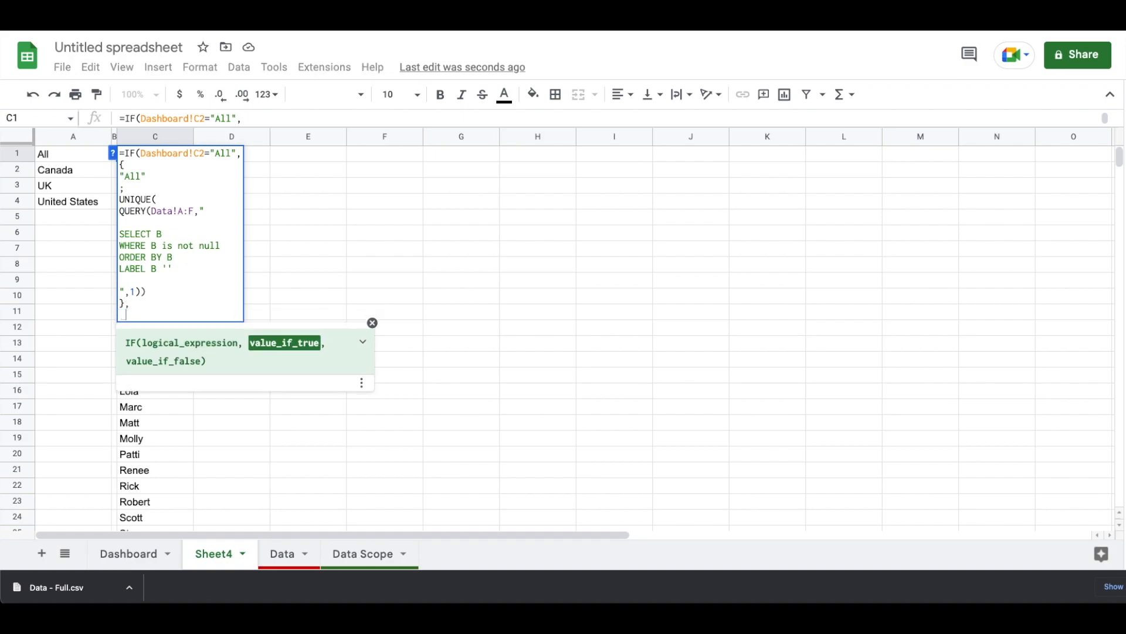
pyautogui.hotkey('ctrl', 'v')
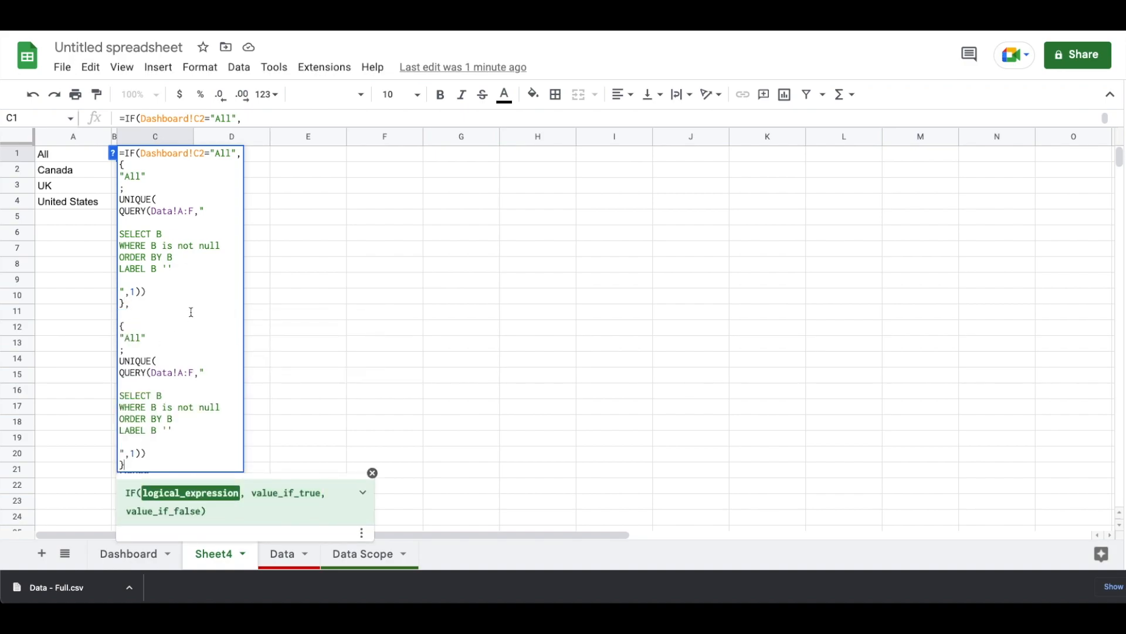
# Add the condition and A = '"&Dashboard!C2&"' after the WHERE line of the second query in C1 and commit the formula.
pyautogui.click(224, 407)
pyautogui.hotkey('ctrl', 'Return')
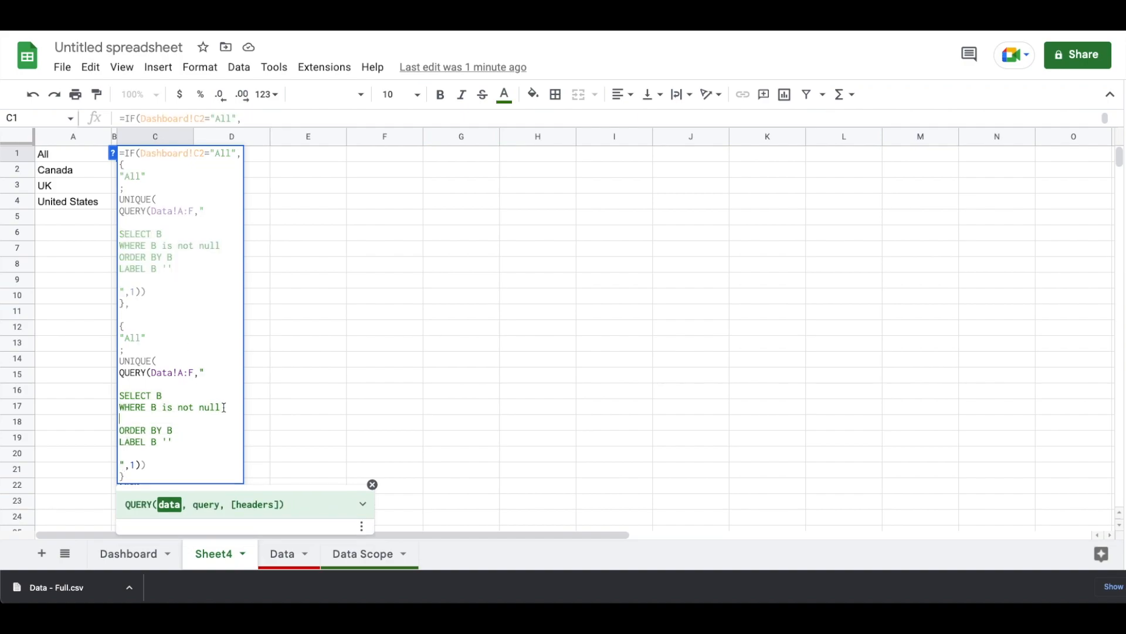
pyautogui.write('and A = \'"&Dash')
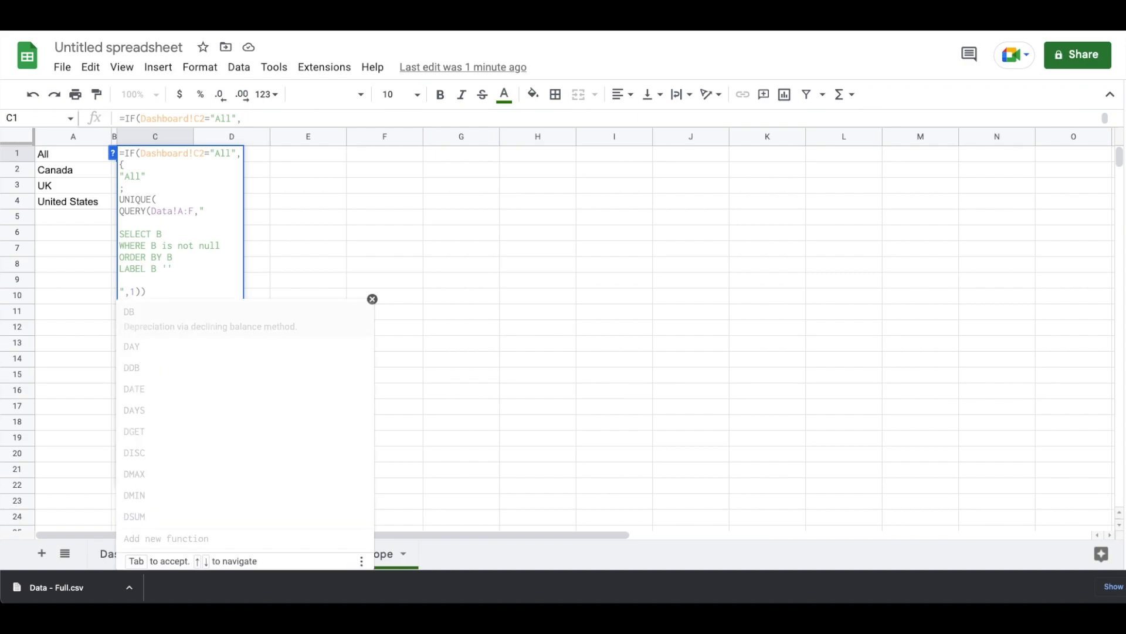
pyautogui.write('board!')
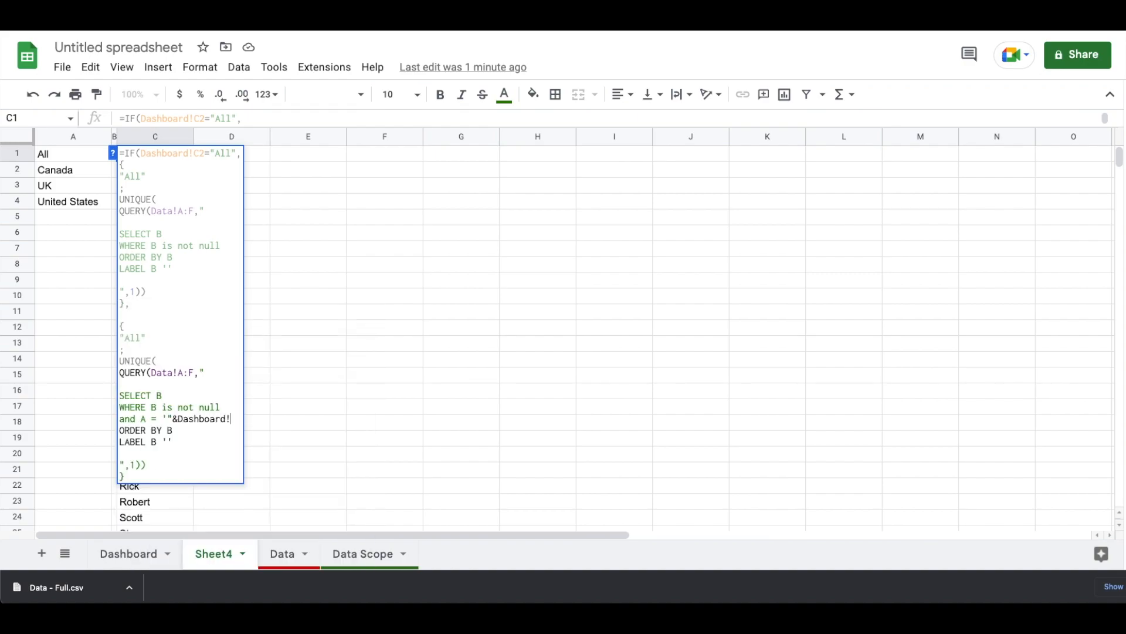
pyautogui.write('C2')
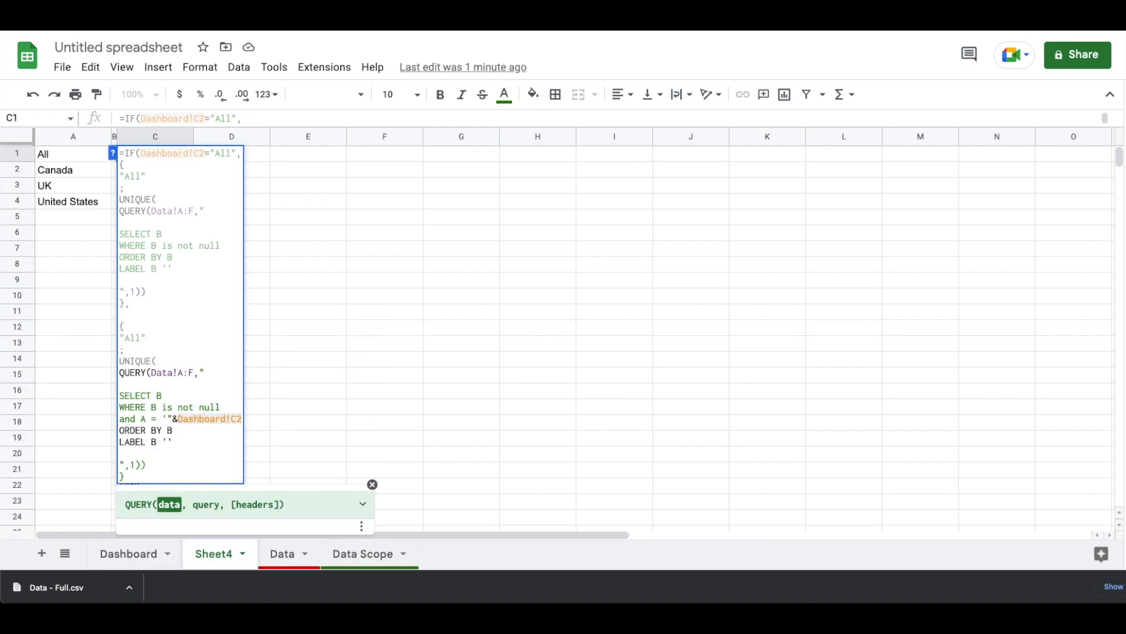
pyautogui.write('&"\'')
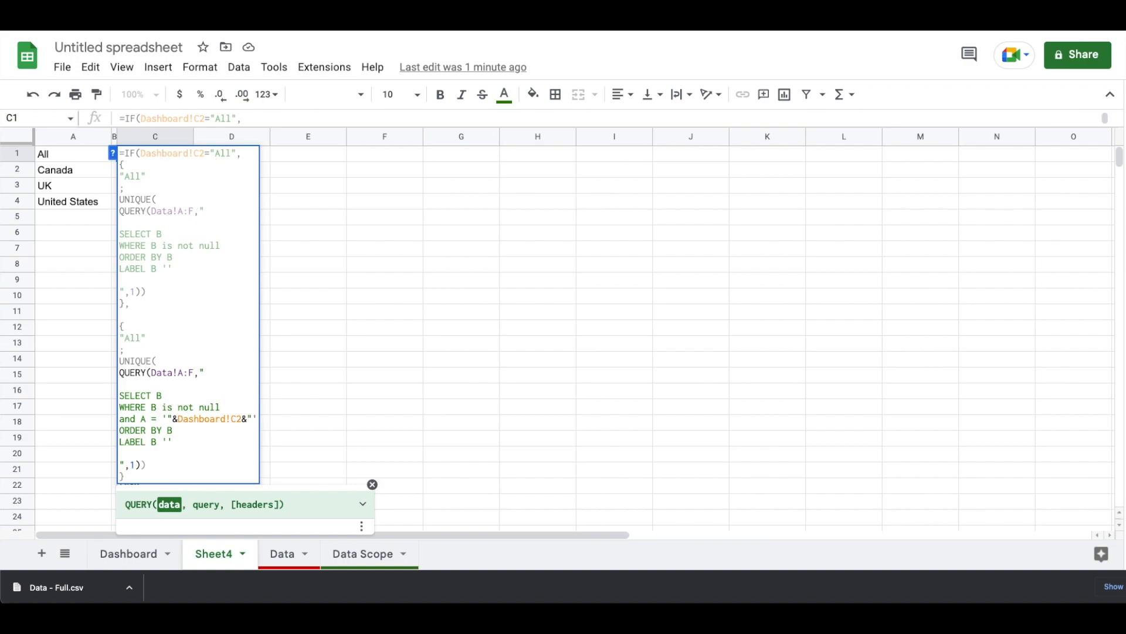
pyautogui.press('Return')
pyautogui.press('Up')
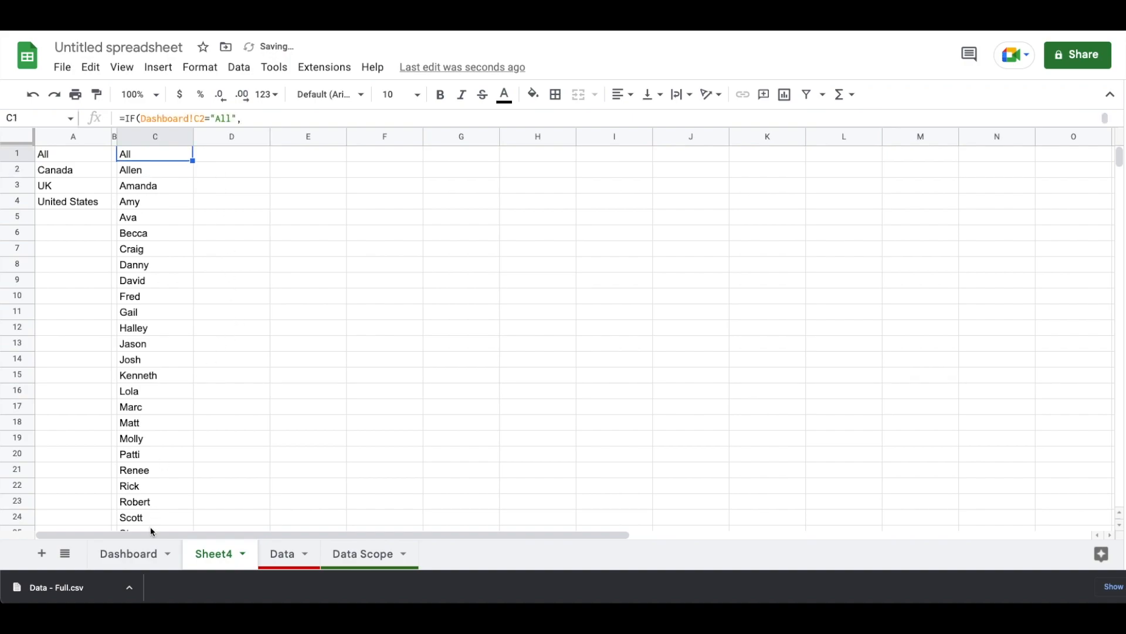
# Set the market in Dashboard C2 to United States and check the filtered name list on Sheet4.
pyautogui.click(135, 558)
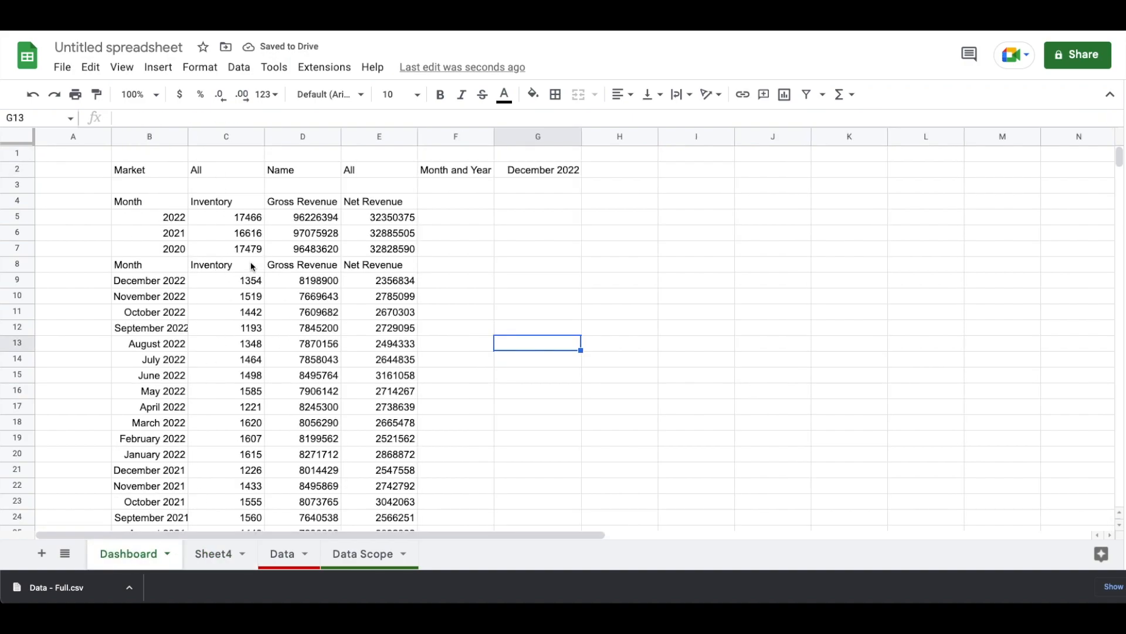
pyautogui.click(225, 174)
pyautogui.write('Un')
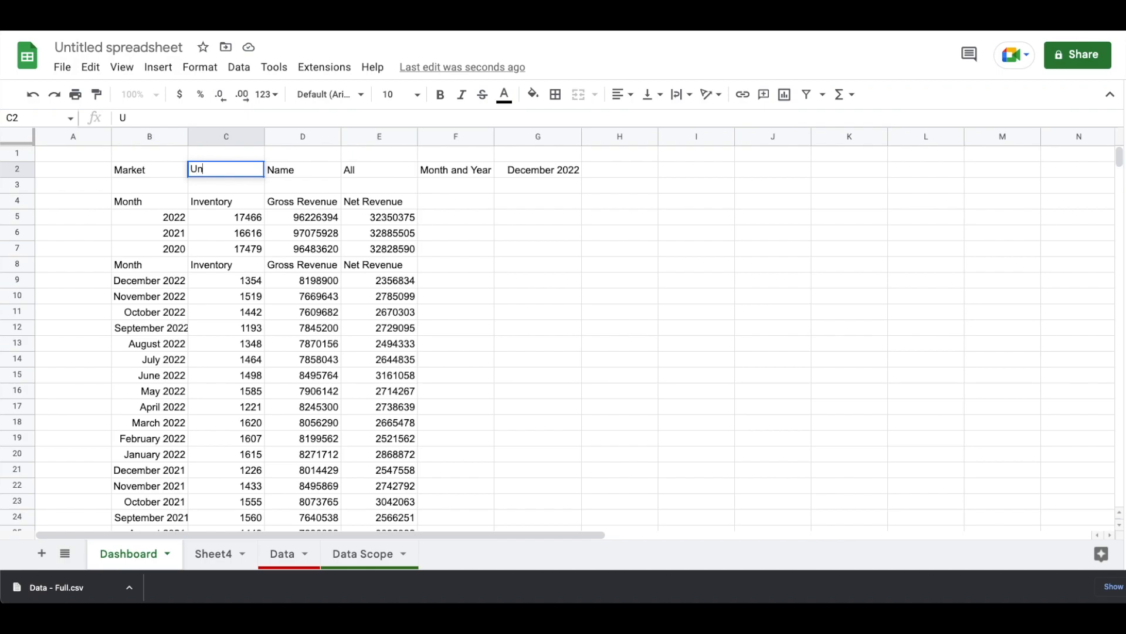
pyautogui.write('ited States')
pyautogui.press('Return')
pyautogui.click(207, 556)
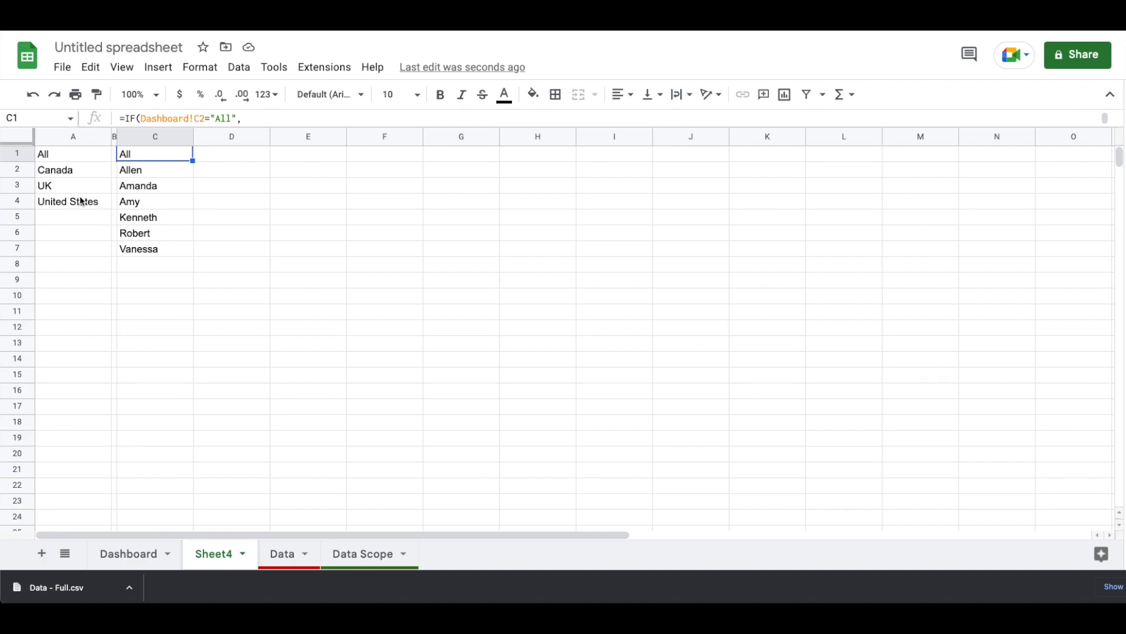
pyautogui.click(126, 552)
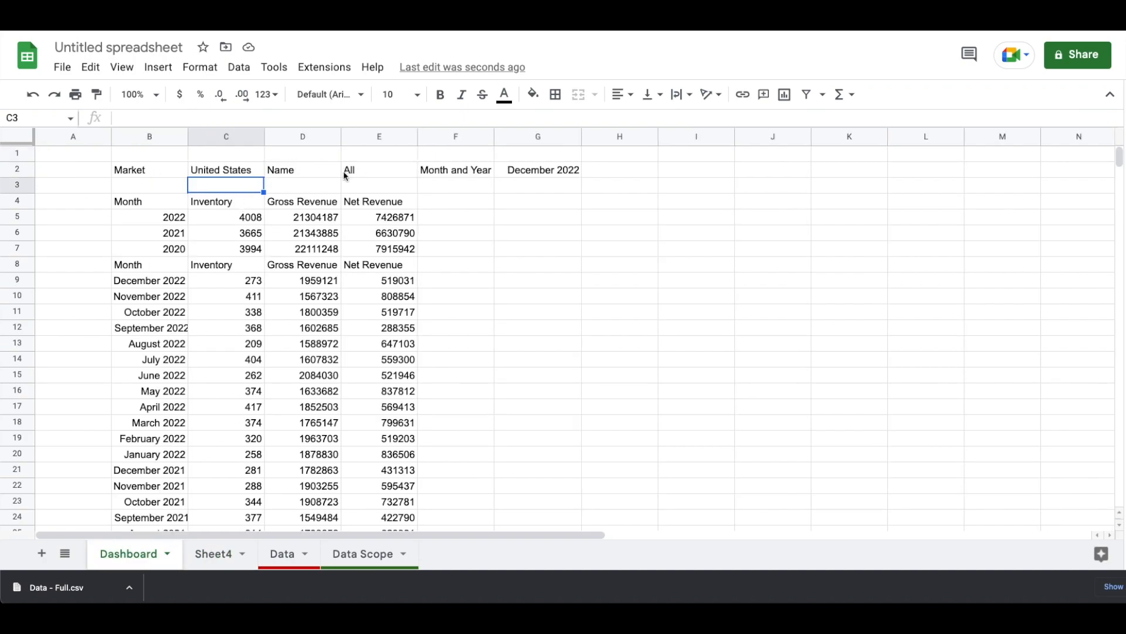
# Copy the full formula text from A1 on Sheet4.
pyautogui.click(217, 567)
pyautogui.doubleClick(75, 153)
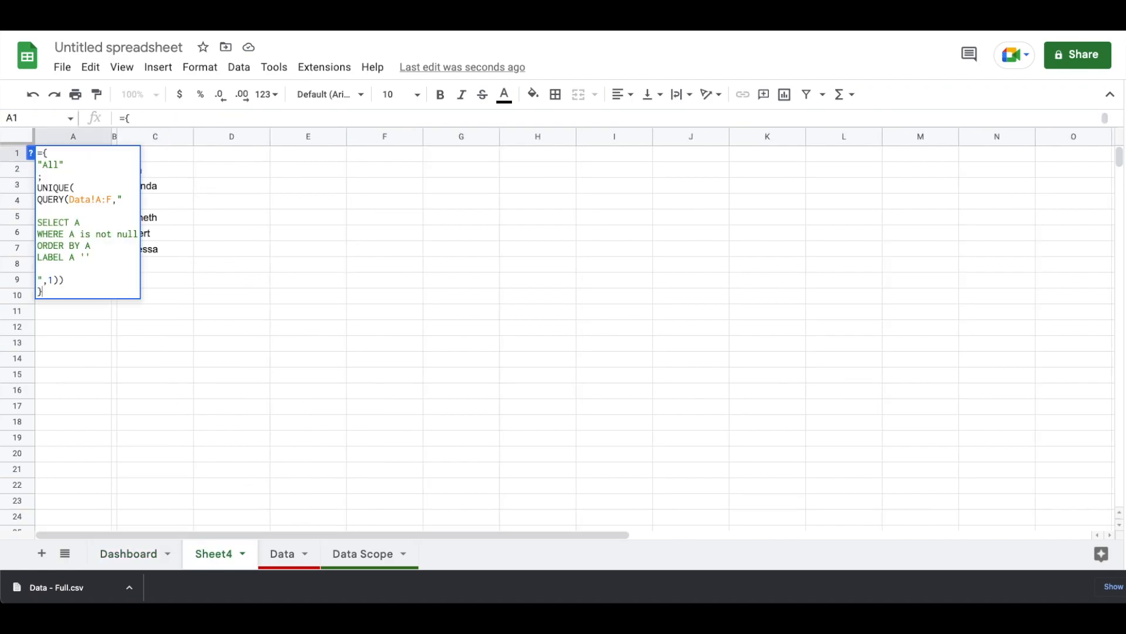
pyautogui.hotkey('ctrl', 'a')
pyautogui.hotkey('ctrl', 'c')
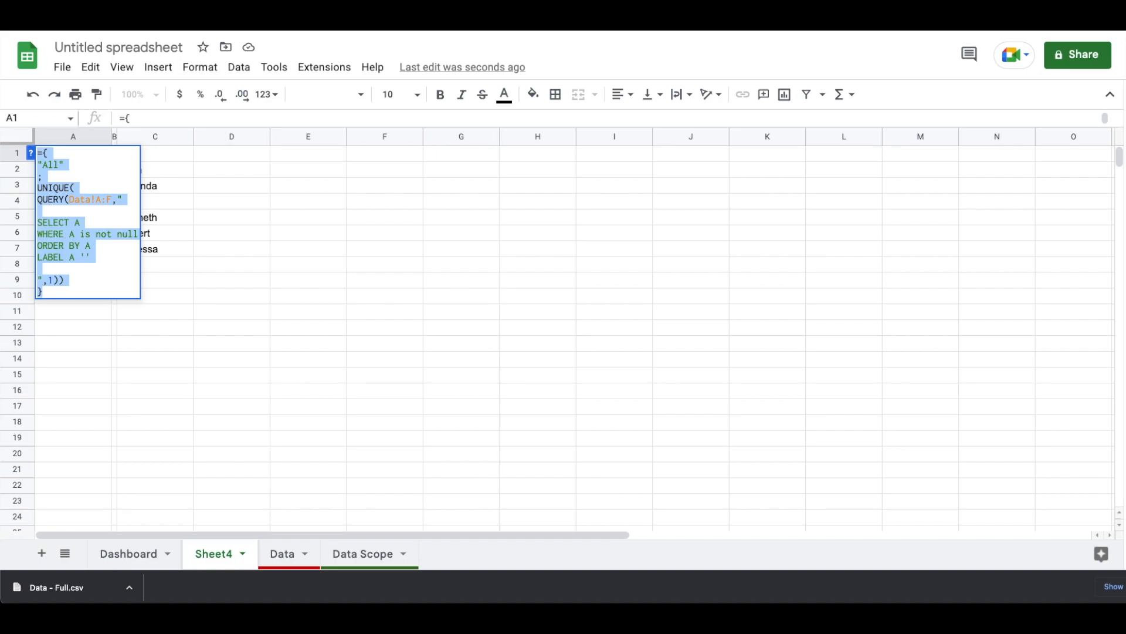
pyautogui.press('Return')
pyautogui.press('Right')
pyautogui.press('Right')
pyautogui.press('Right')
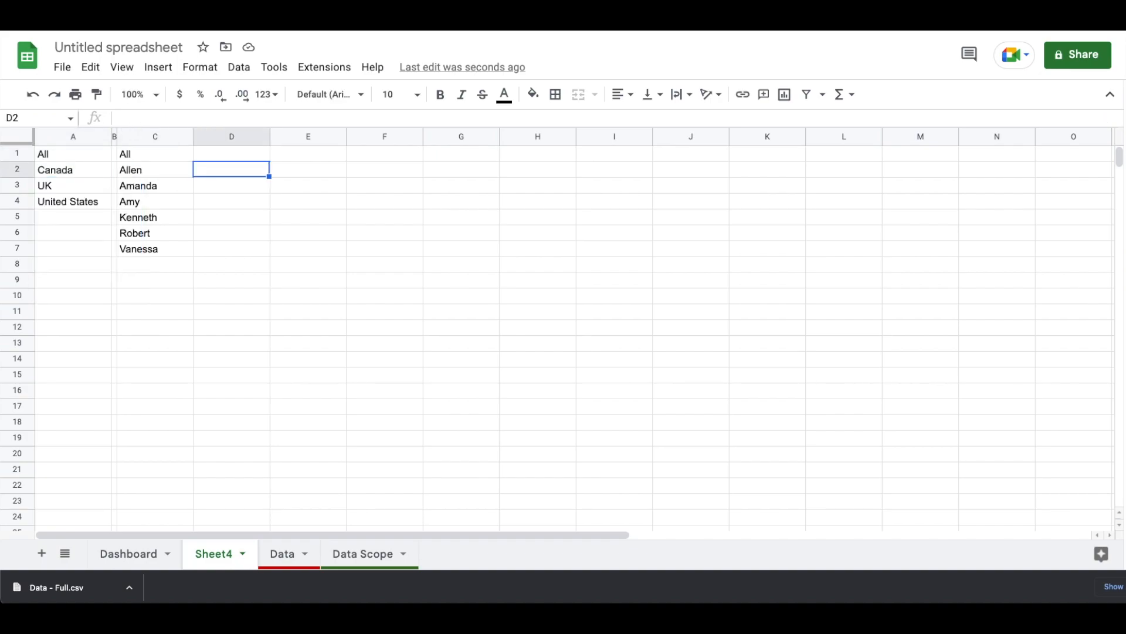
pyautogui.press('Up')
pyautogui.press('Return')
pyautogui.hotkey('ctrl', 'v')
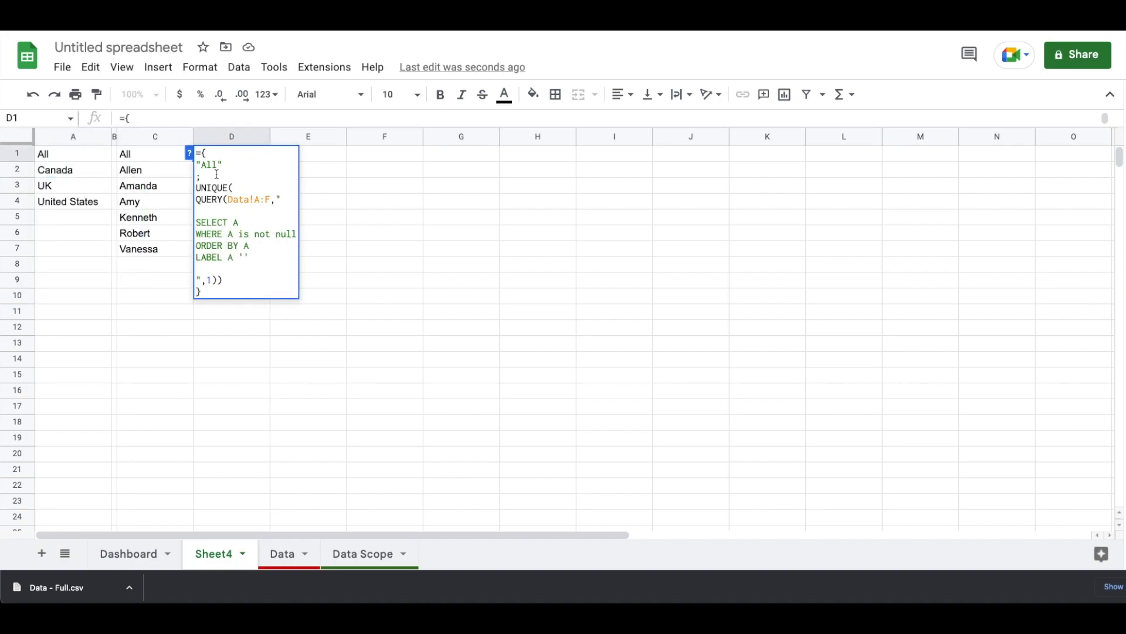
pyautogui.moveTo(203, 177); pyautogui.dragTo(200, 153)
pyautogui.press('BackSpace')
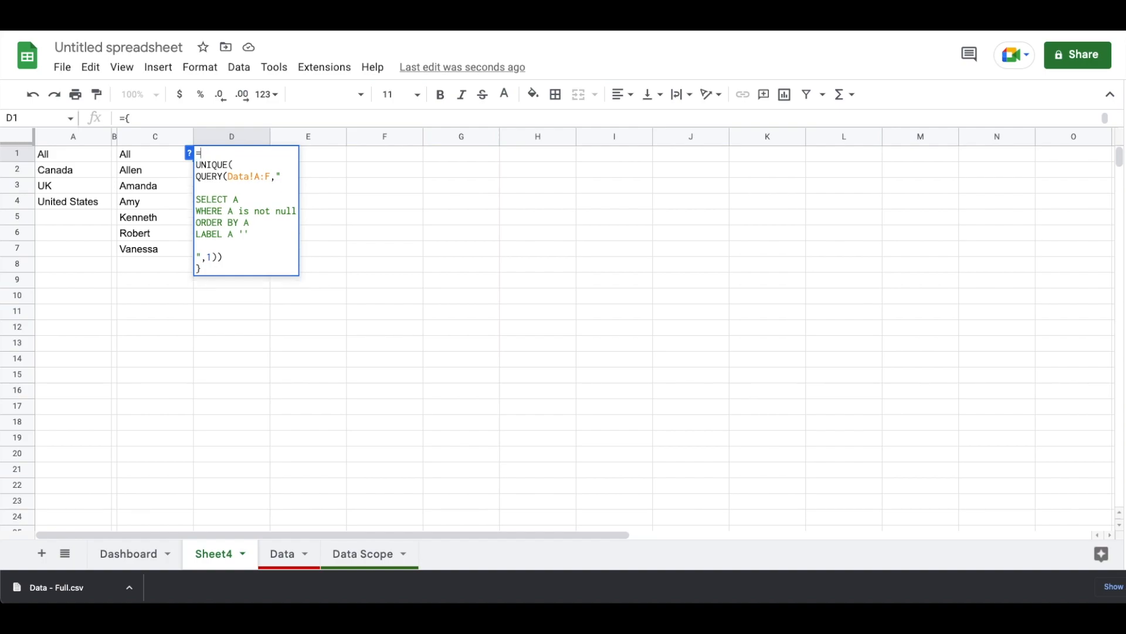
pyautogui.click(209, 270)
pyautogui.press('BackSpace')
pyautogui.click(240, 200)
pyautogui.press('Escape')
# Resize the empty column D to 5 pixels as a thin spacer.
pyautogui.click(231, 145)
pyautogui.click(232, 136)
pyautogui.rightClick(232, 136)
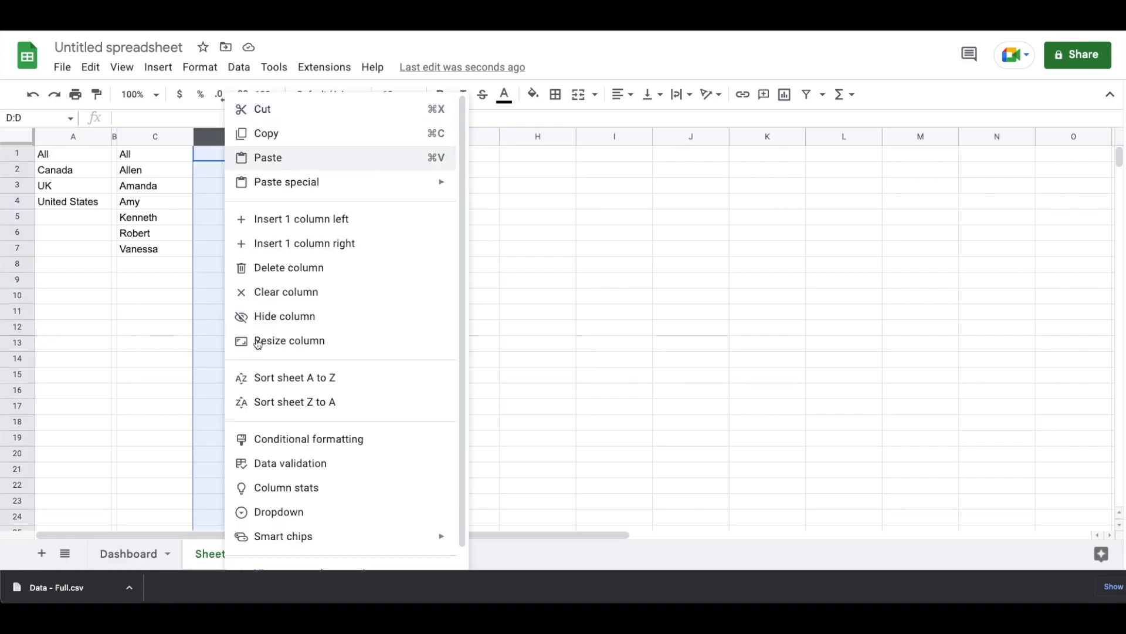
pyautogui.click(259, 341)
pyautogui.write('5')
pyautogui.press('Return')
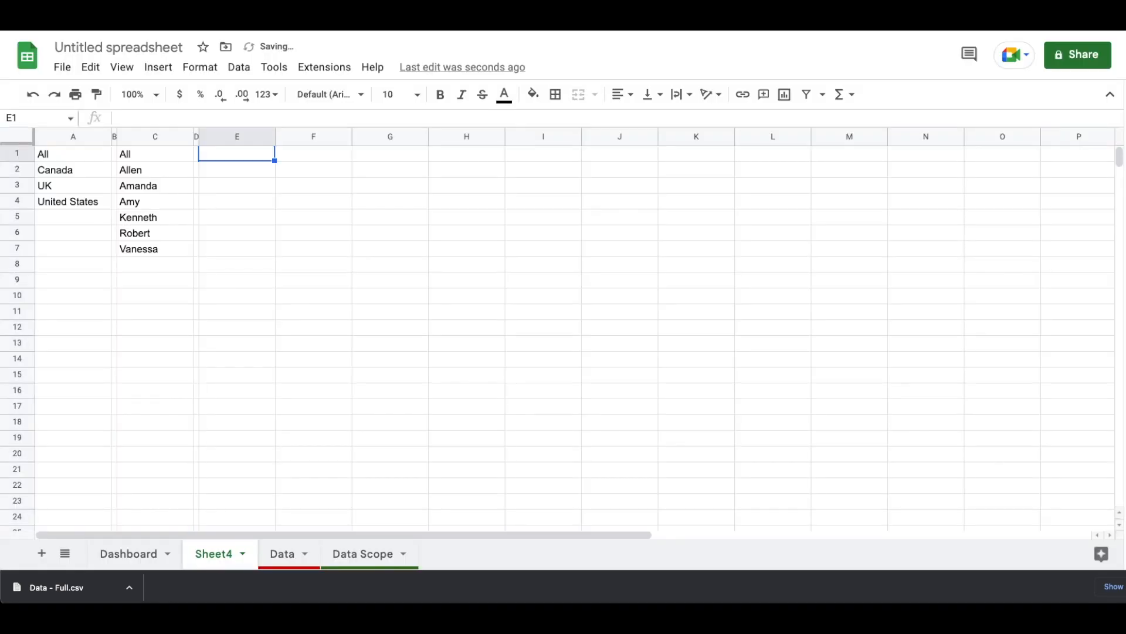
# Paste the copied formula into E1 and remove its opening brace, "All" and semicolon.
pyautogui.hotkey('ctrl', 'v')
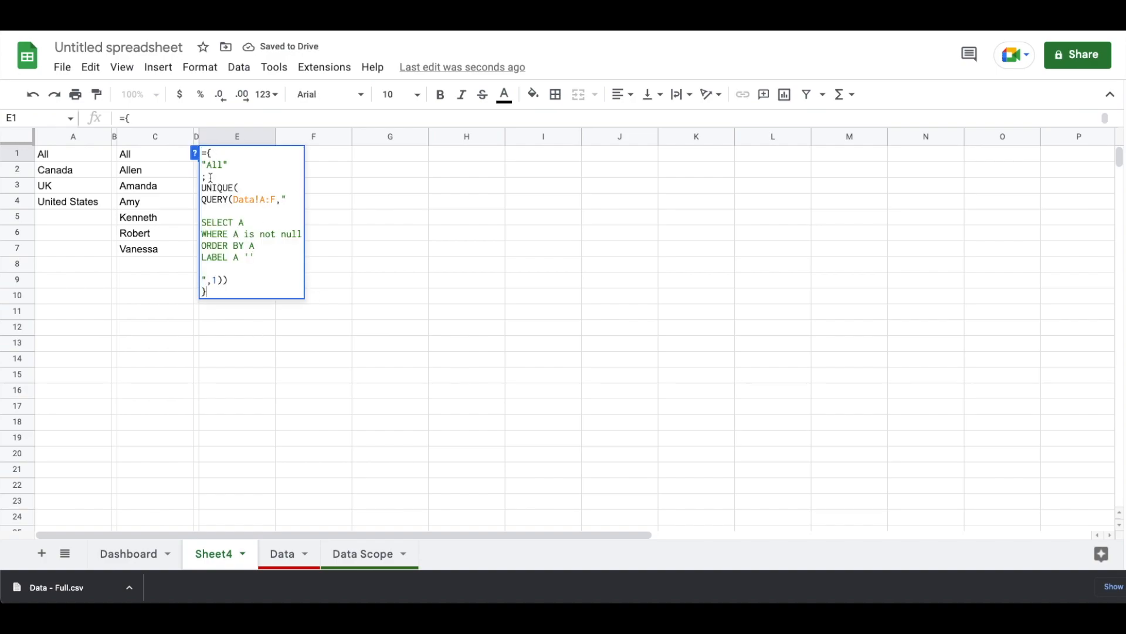
pyautogui.moveTo(207, 177); pyautogui.dragTo(205, 153)
pyautogui.press('BackSpace')
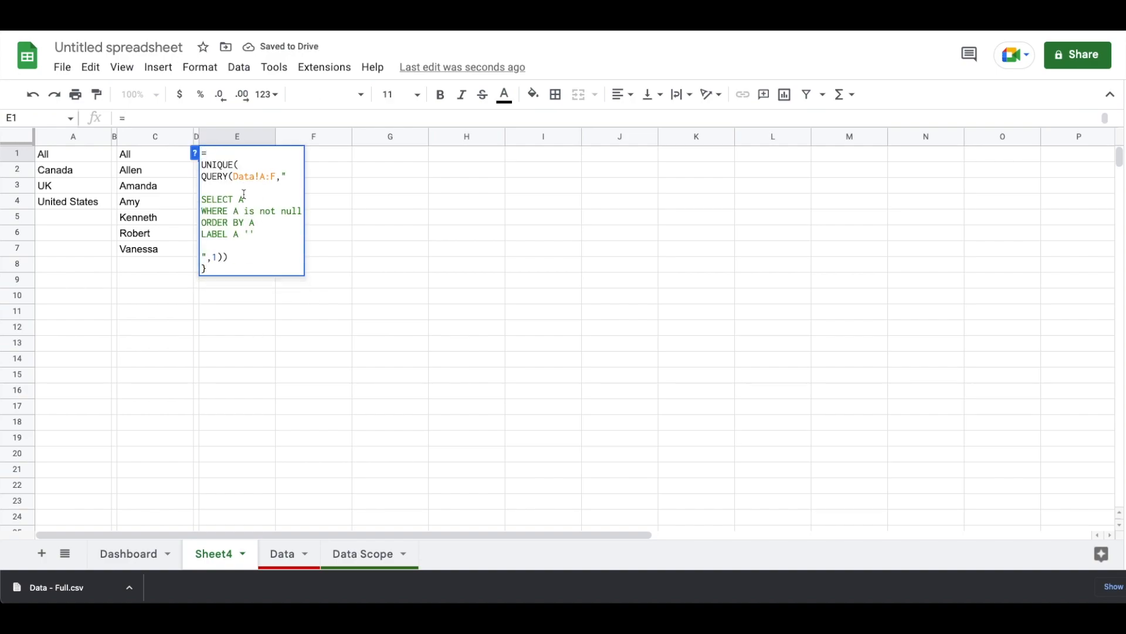
# Change the E1 query's column reference to C in SELECT, WHERE, ORDER BY and LABEL, remove the closing brace and commit the formula.
pyautogui.click(243, 200)
pyautogui.press('BackSpace')
pyautogui.write('C')
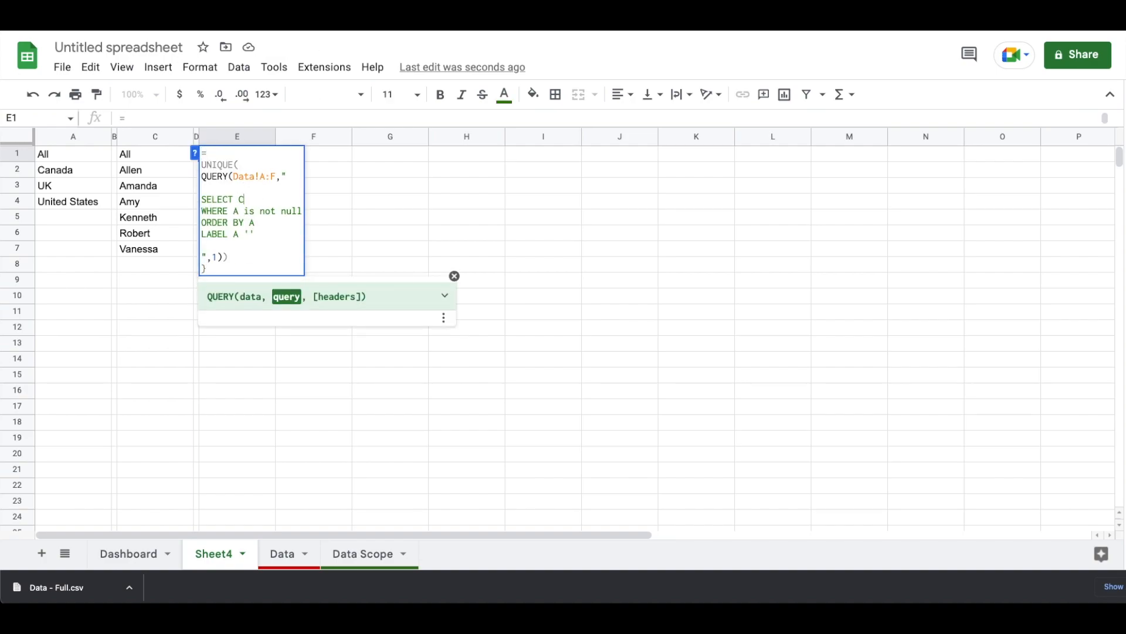
pyautogui.click(239, 211)
pyautogui.press('BackSpace')
pyautogui.write('C')
pyautogui.click(254, 224)
pyautogui.press('BackSpace')
pyautogui.write('C')
pyautogui.click(238, 234)
pyautogui.press('BackSpace')
pyautogui.write('C')
pyautogui.click(210, 269)
pyautogui.press('BackSpace')
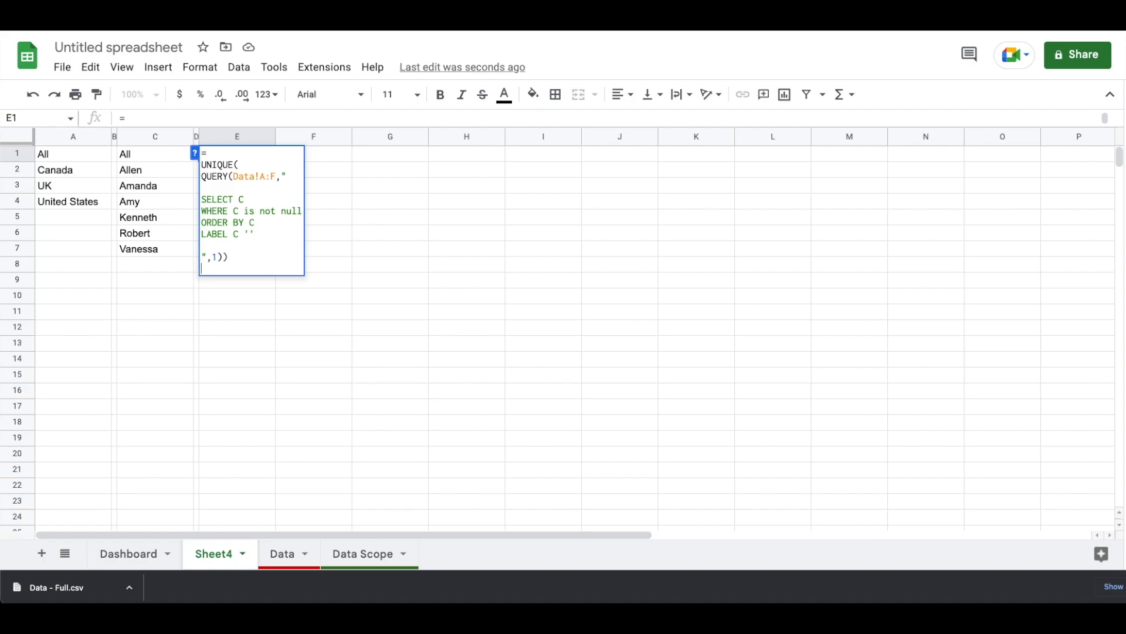
pyautogui.press('Return')
pyautogui.press('Up')
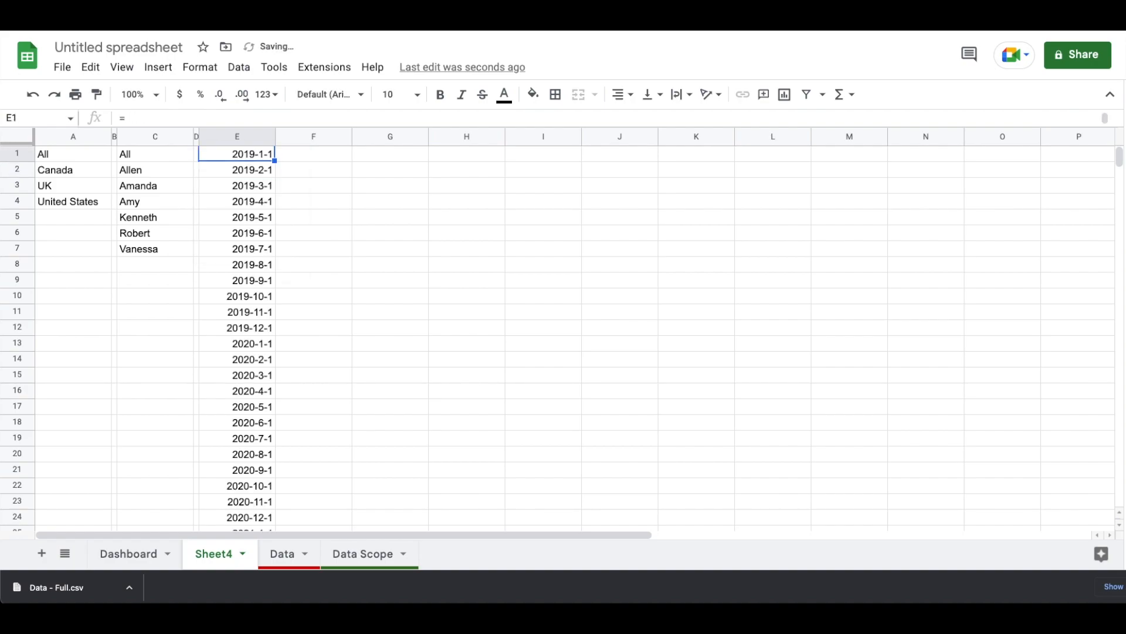
# Sort E1's month query in descending order by adding desc after ORDER BY C.
pyautogui.press('Return')
pyautogui.click(264, 226)
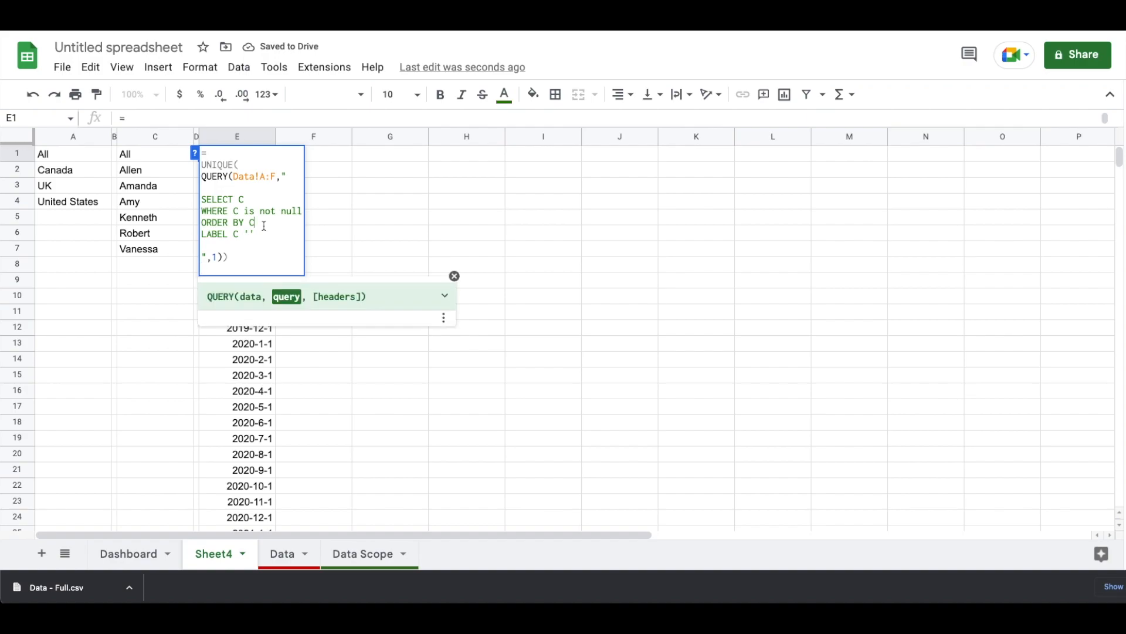
pyautogui.write('esc')
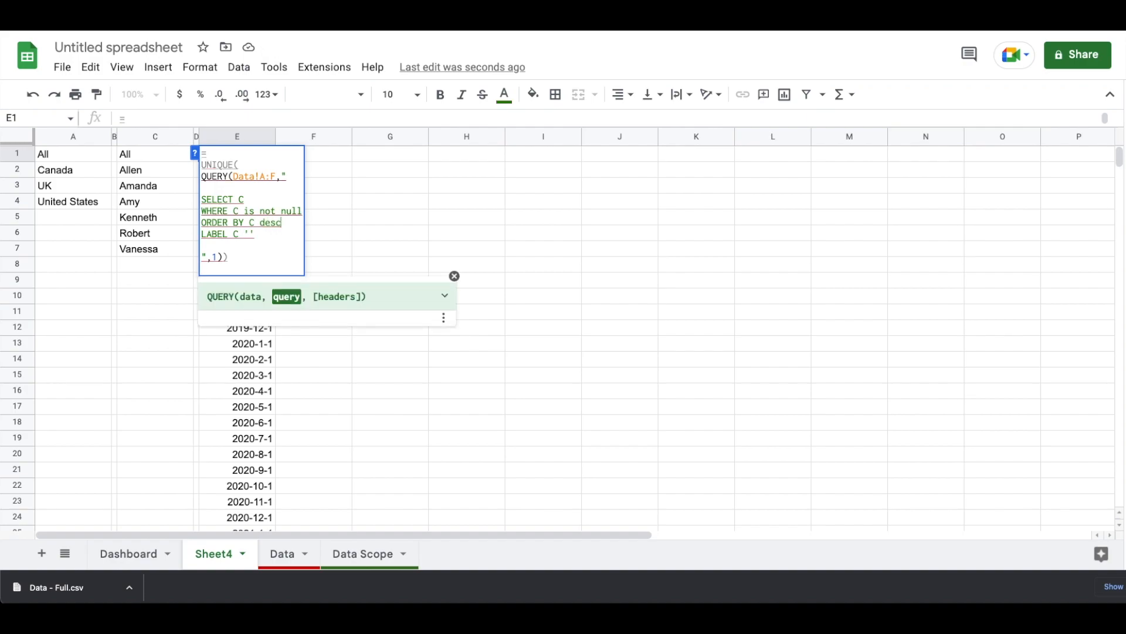
pyautogui.press('Return')
# Add FORMAT C 'MMMM YYYY' below the LABEL clause of the E1 query and fit column E to its contents.
pyautogui.press('Return')
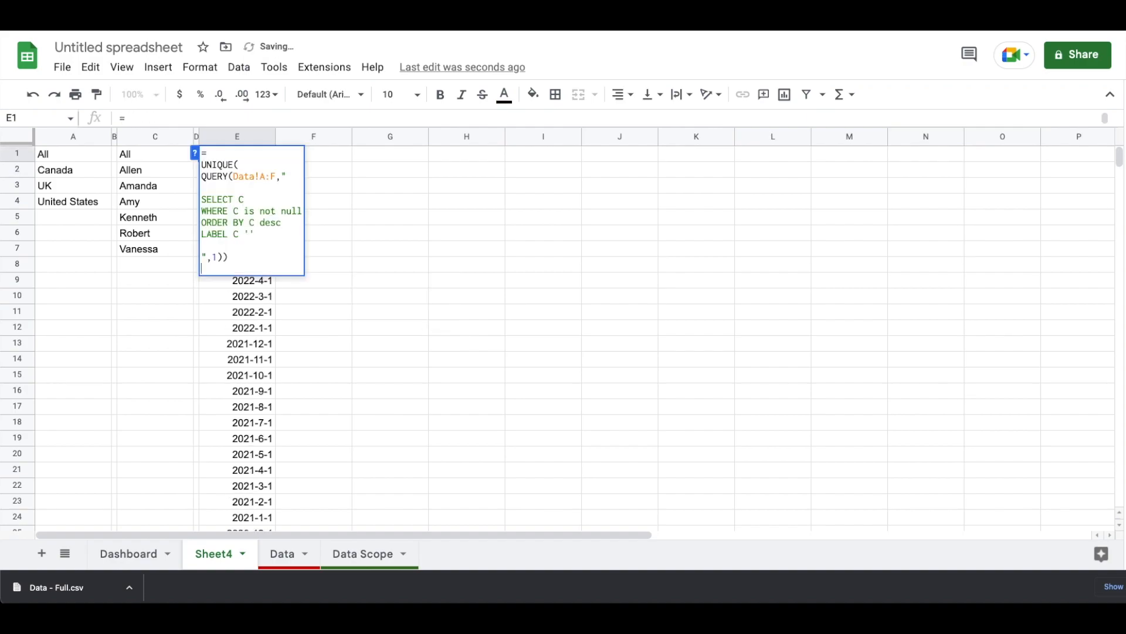
pyautogui.click(254, 244)
pyautogui.write('FO')
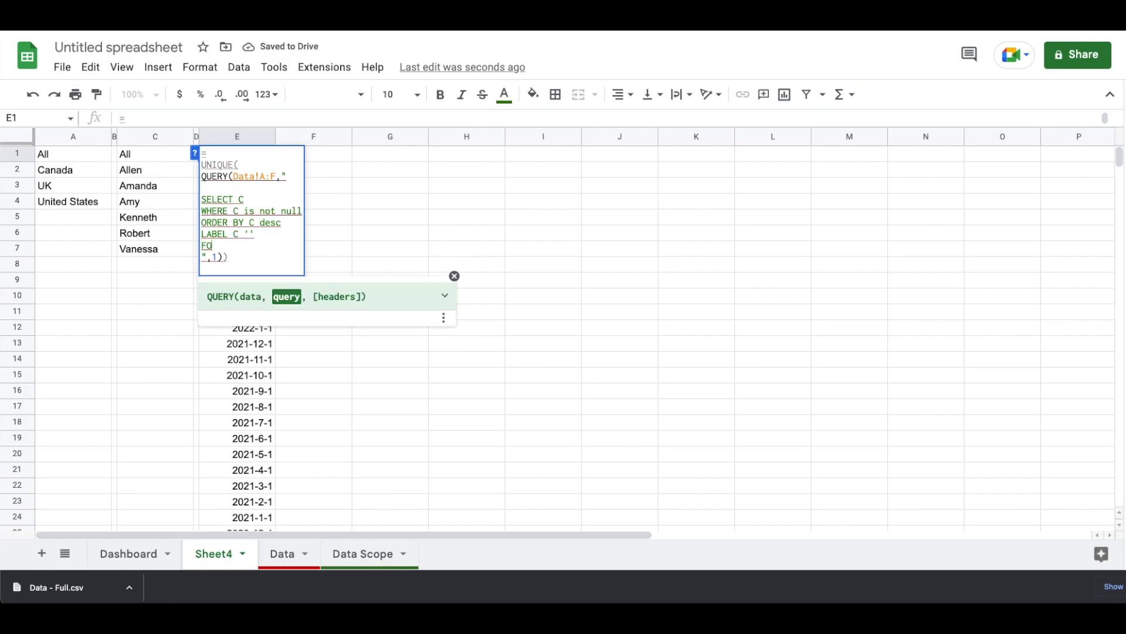
pyautogui.write("RMAT C 'MMMM")
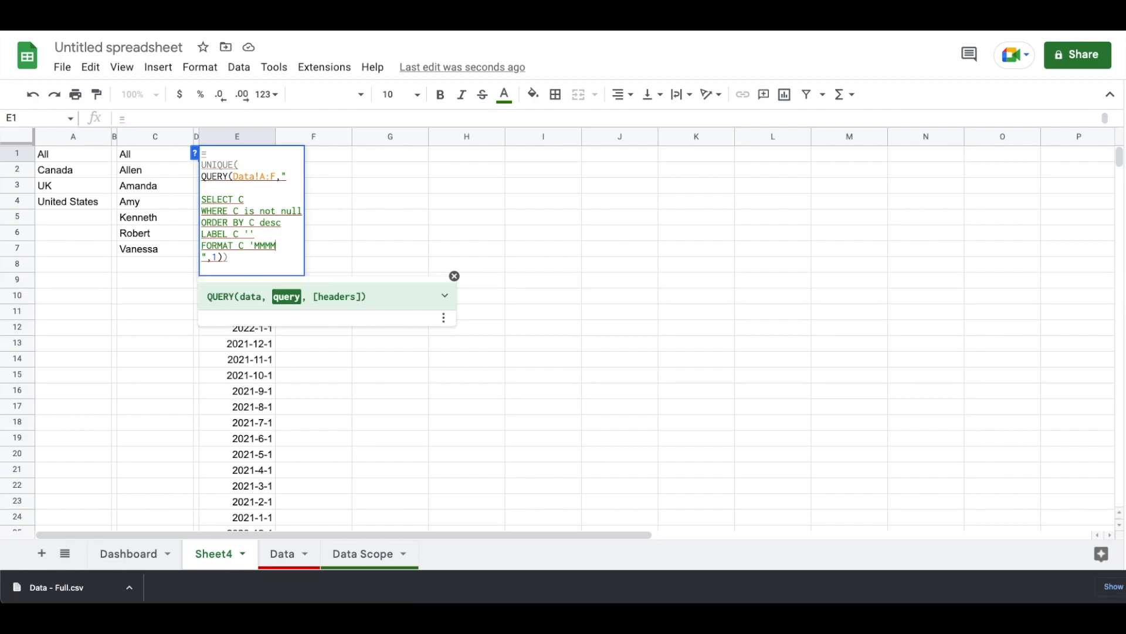
pyautogui.write(" YYYY'")
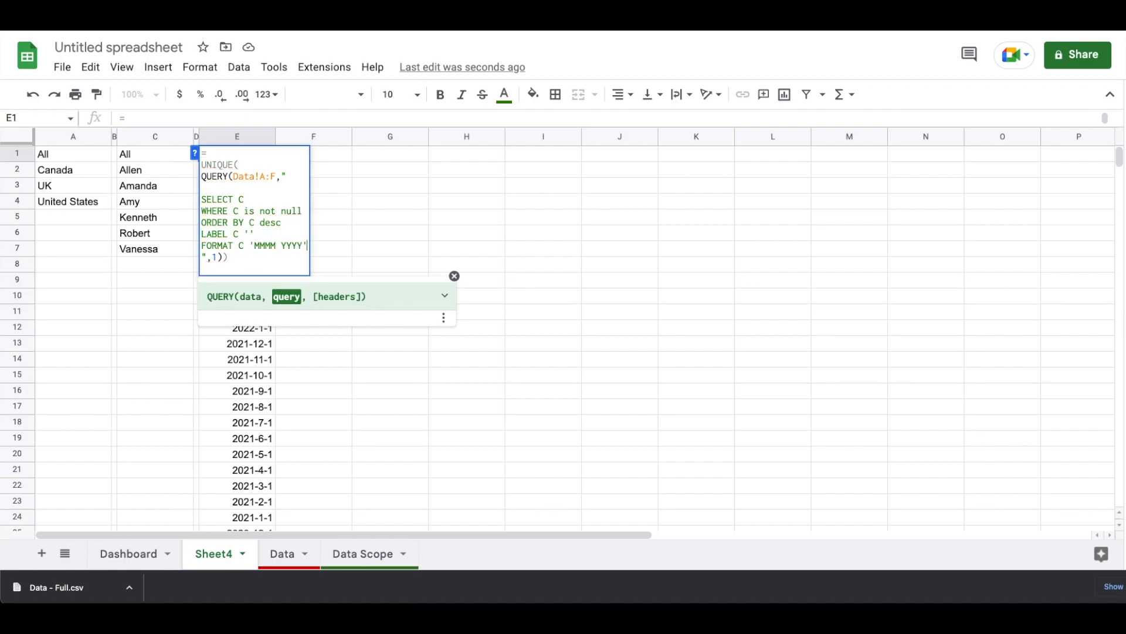
pyautogui.press('Return')
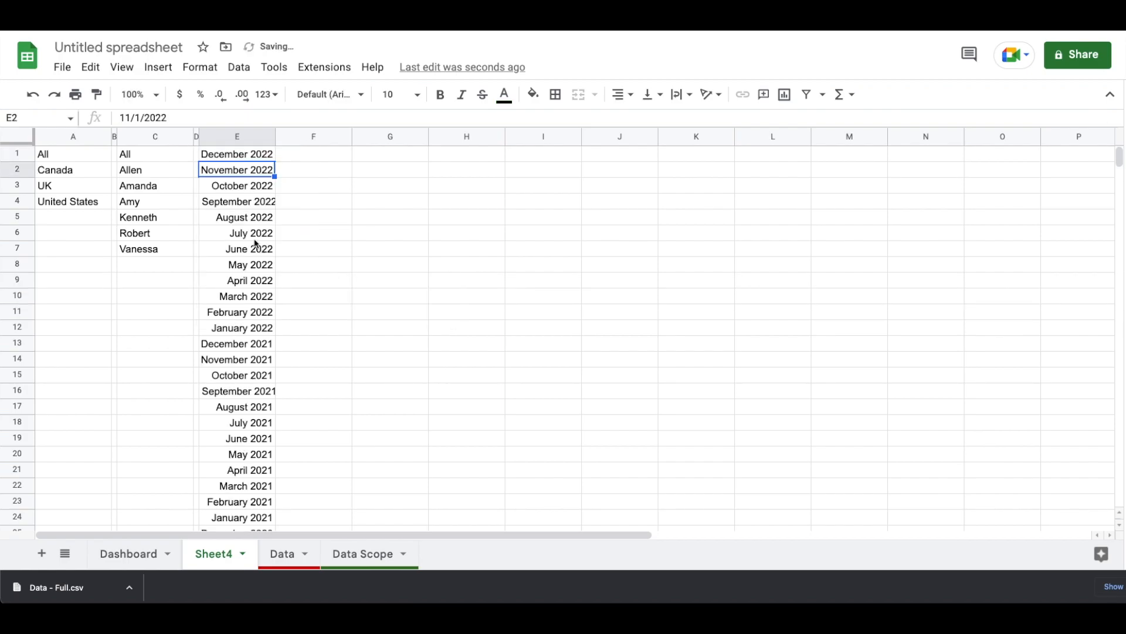
pyautogui.doubleClick(275, 136)
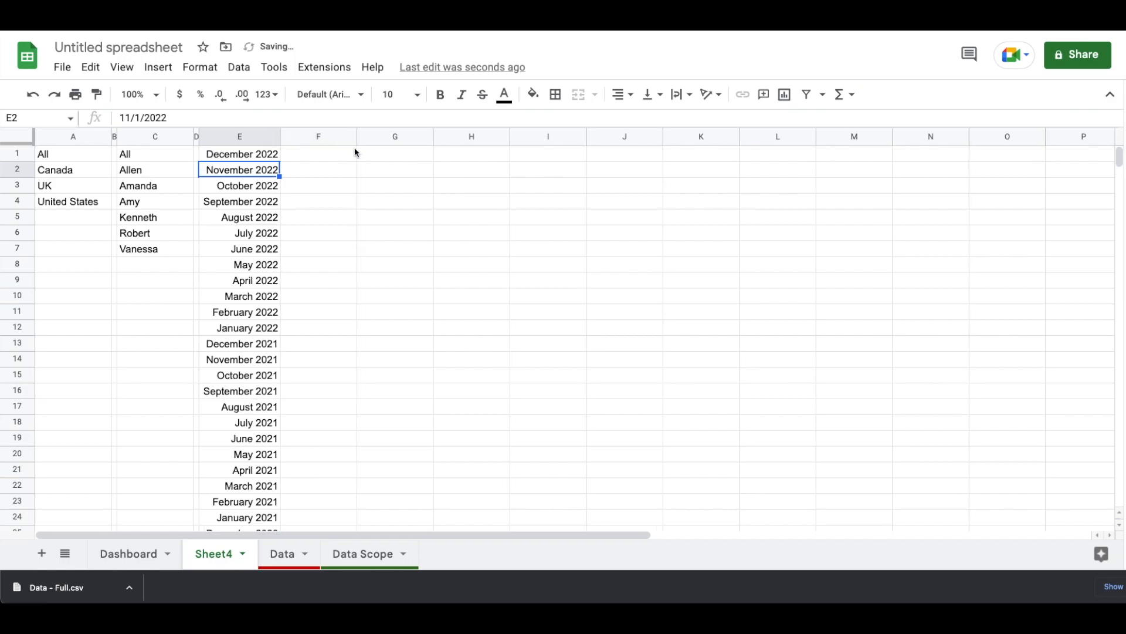
# Resize the empty column F to 5 pixels as a thin spacer.
pyautogui.click(471, 137)
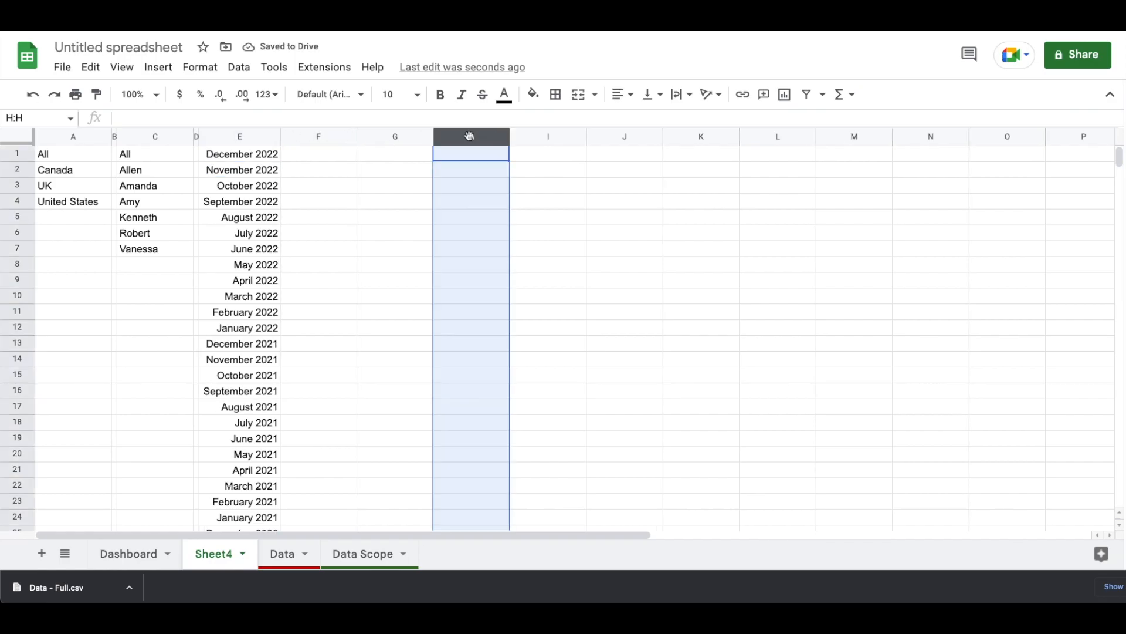
pyautogui.click(317, 137)
pyautogui.rightClick(317, 137)
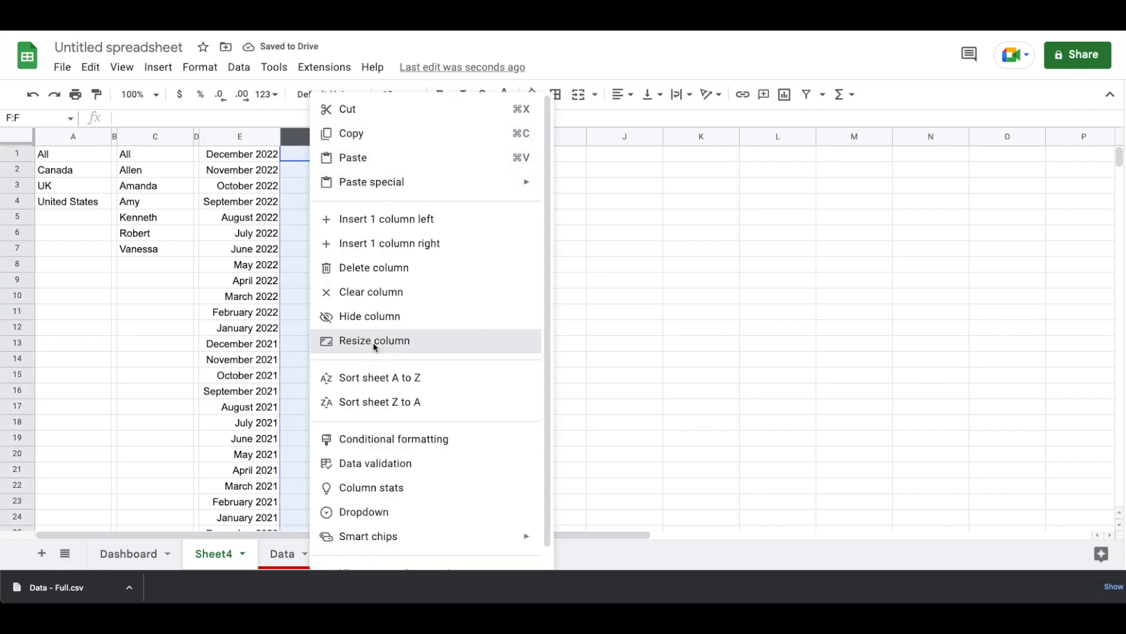
pyautogui.click(375, 343)
pyautogui.write('5')
pyautogui.press('Return')
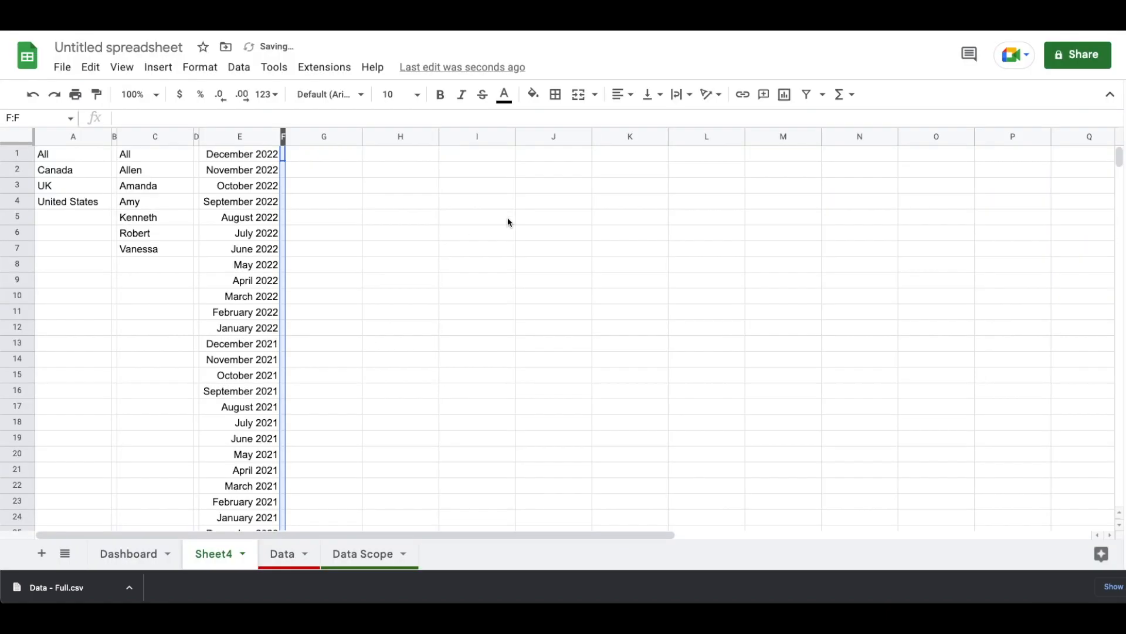
# Delete the unused columns I through Z from Sheet4.
pyautogui.click(471, 136)
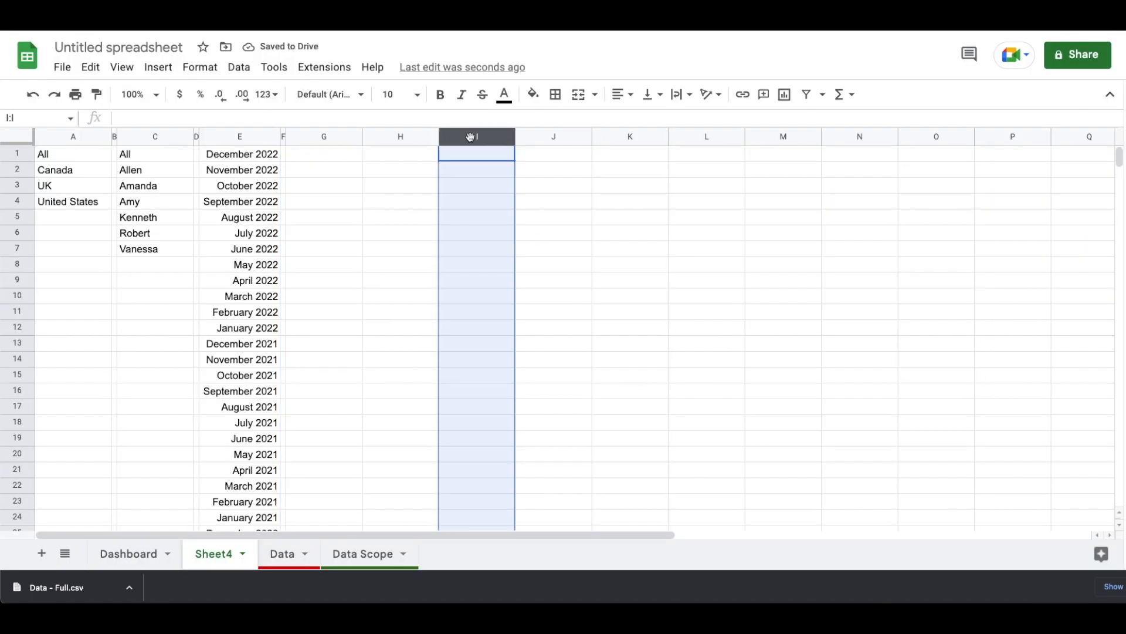
pyautogui.press('super+shift+Right')
pyautogui.rightClick(470, 137)
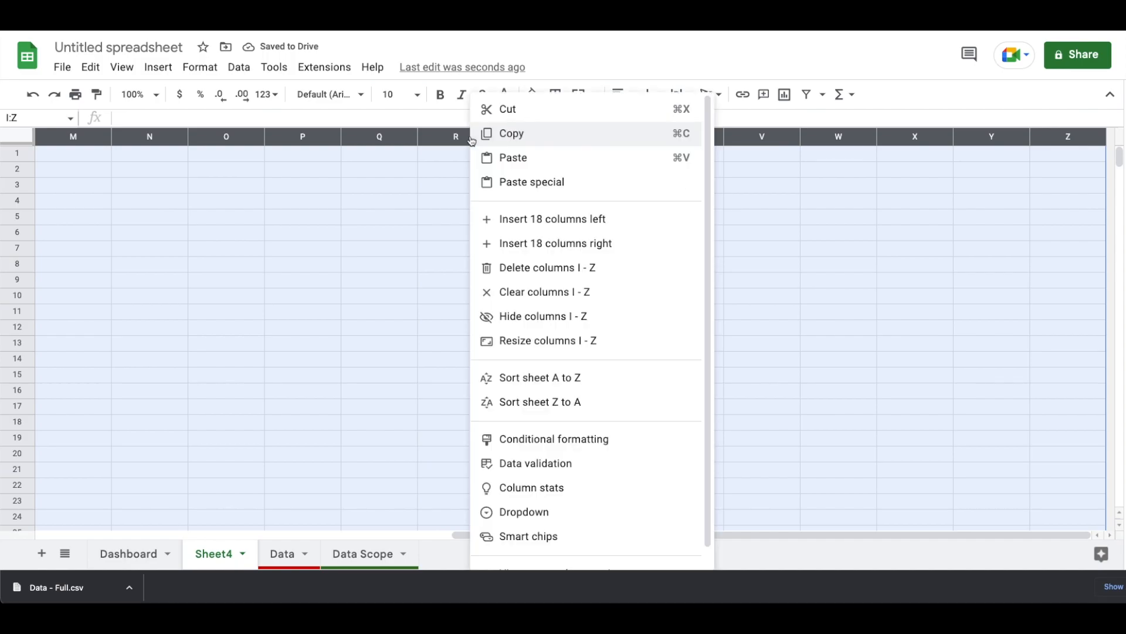
pyautogui.click(505, 268)
# Delete the unused rows 101 through 1000 from Sheet4.
pyautogui.scroll(-15, 198, 382)
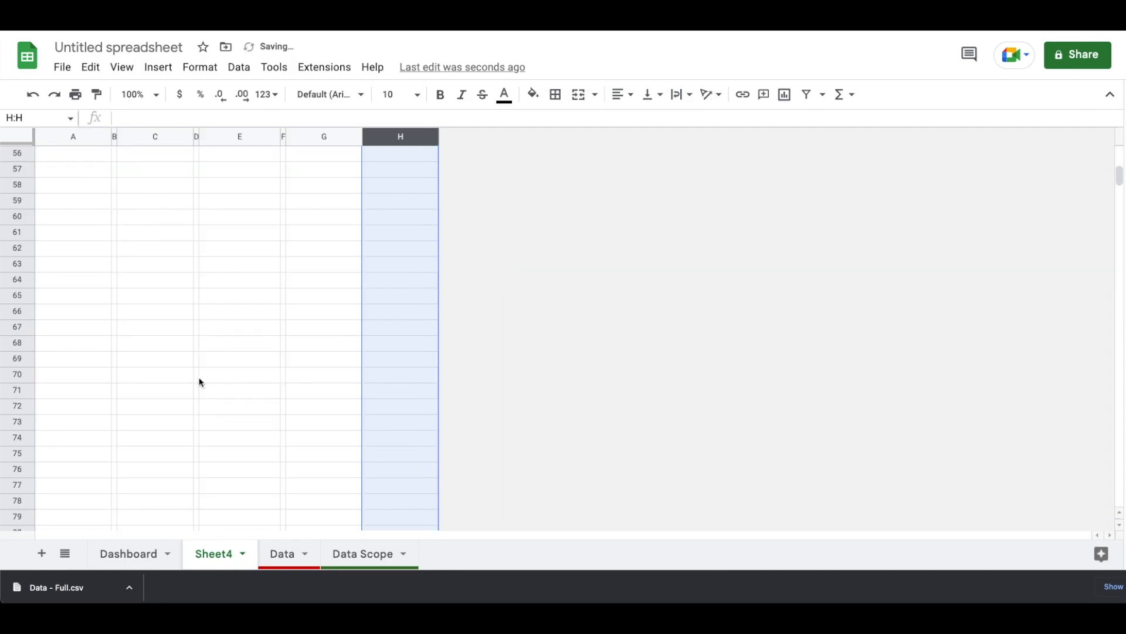
pyautogui.scroll(-5, 199, 382)
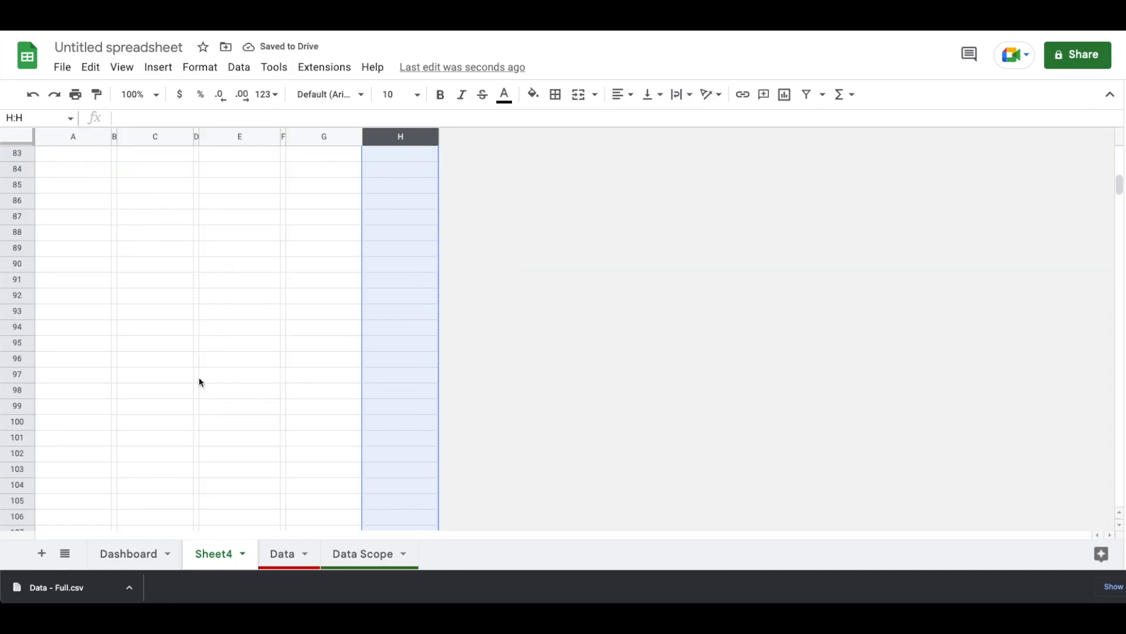
pyautogui.click(18, 438)
pyautogui.press('super+shift+Down')
pyautogui.rightClick(20, 440)
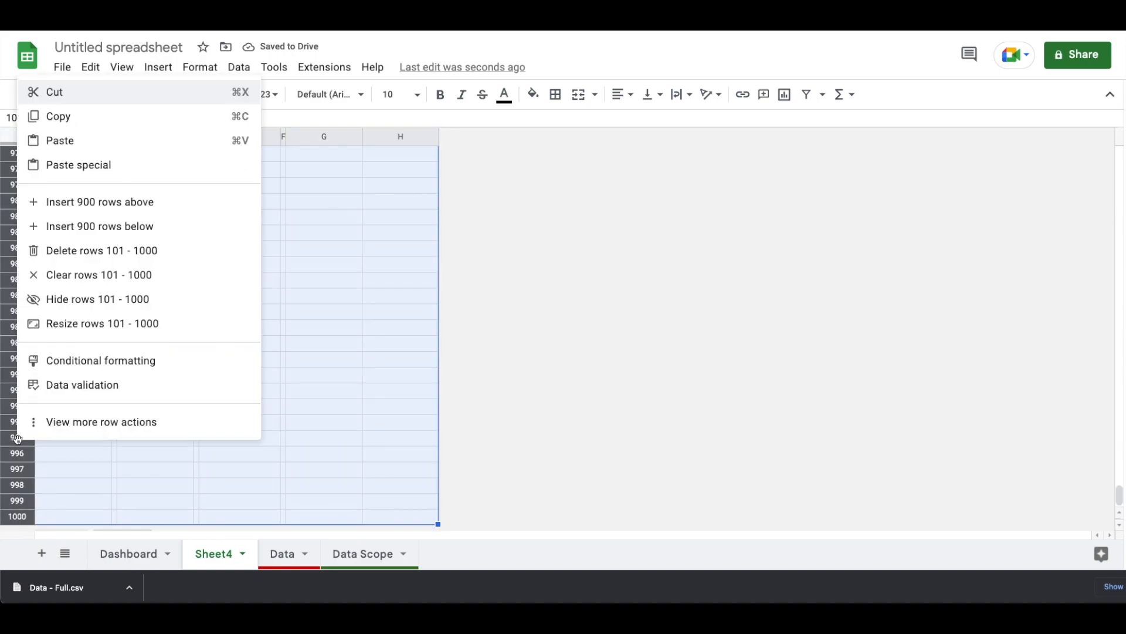
pyautogui.click(83, 251)
pyautogui.scroll(20, 101, 271)
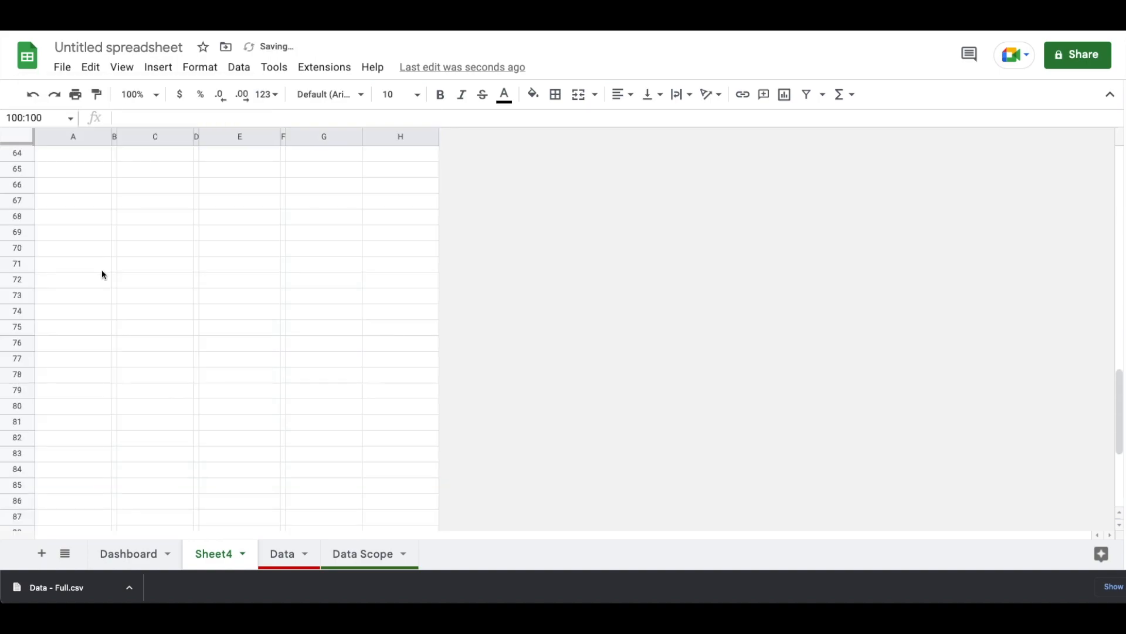
pyautogui.scroll(-20, 101, 271)
pyautogui.scroll(20, 101, 271)
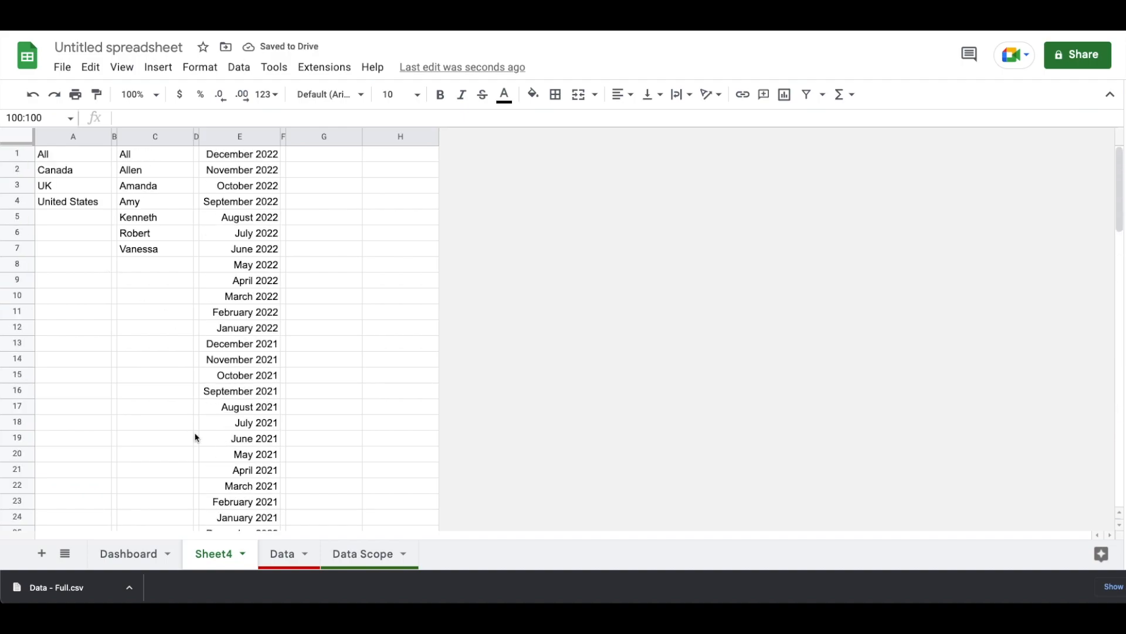
# Rename Sheet4 as Menu Items and set its sheet color to black.
pyautogui.click(243, 553)
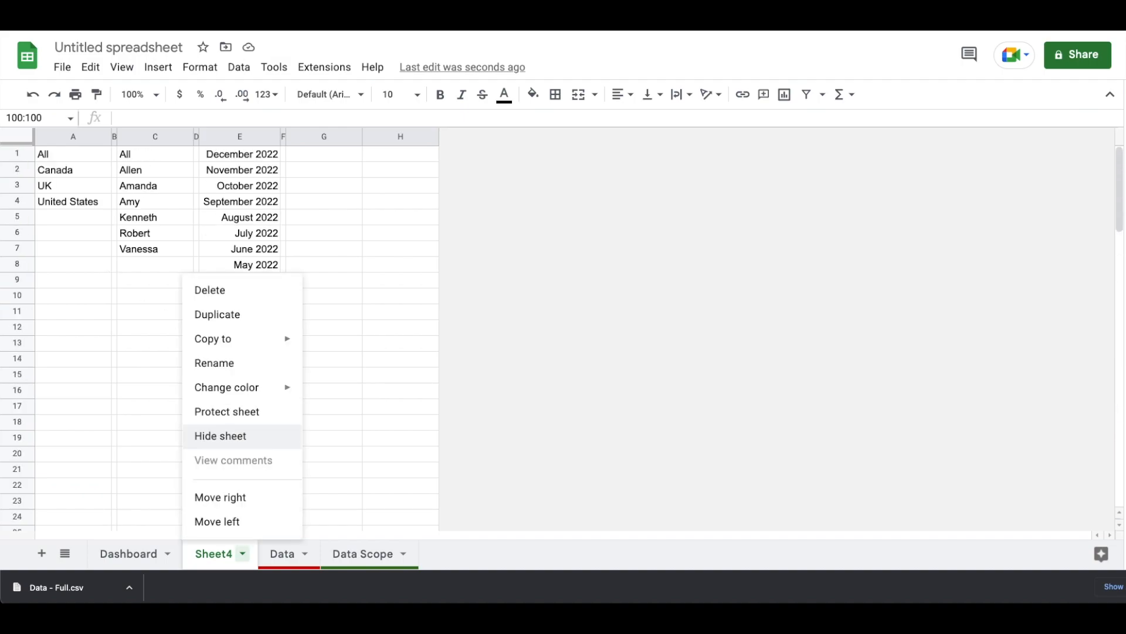
pyautogui.click(214, 362)
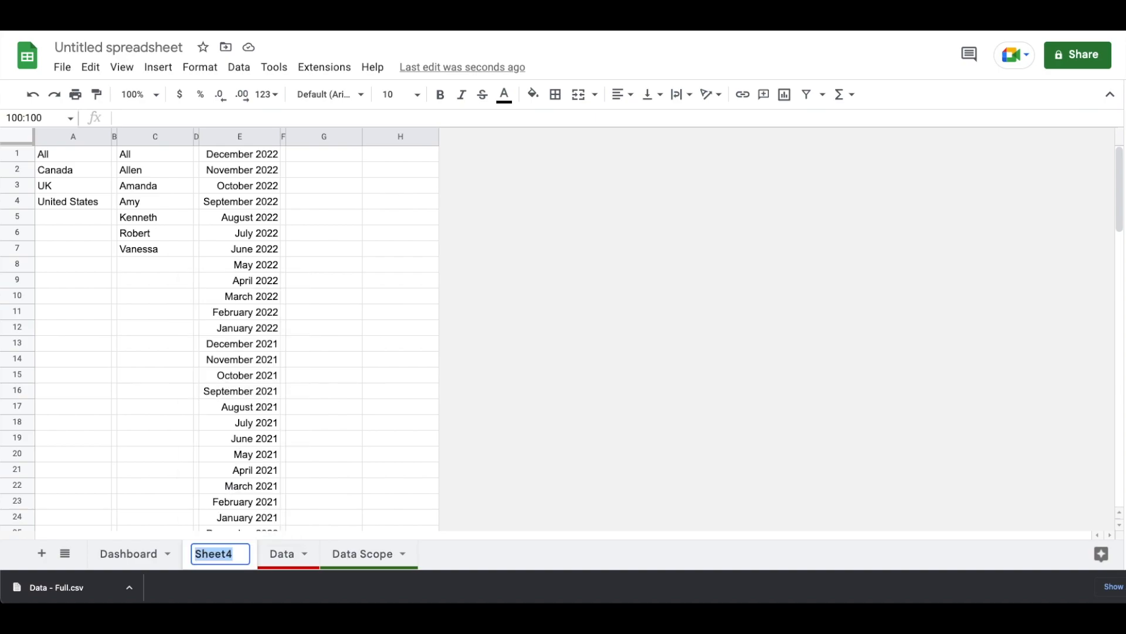
pyautogui.write('Menu Items')
pyautogui.press('Return')
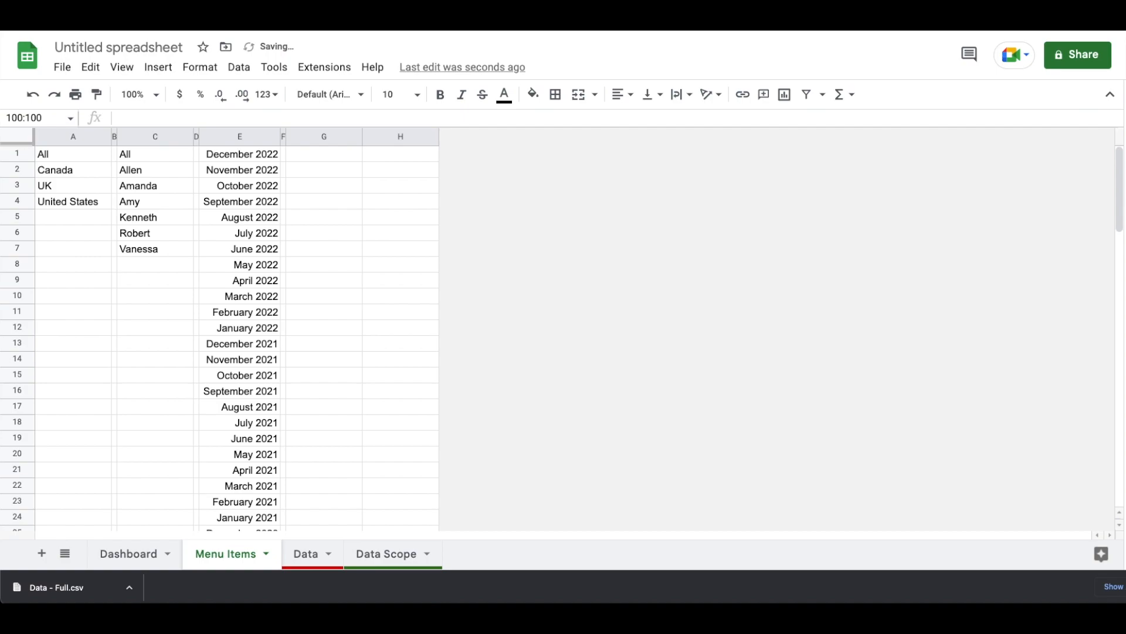
pyautogui.click(265, 553)
pyautogui.moveTo(234, 387)
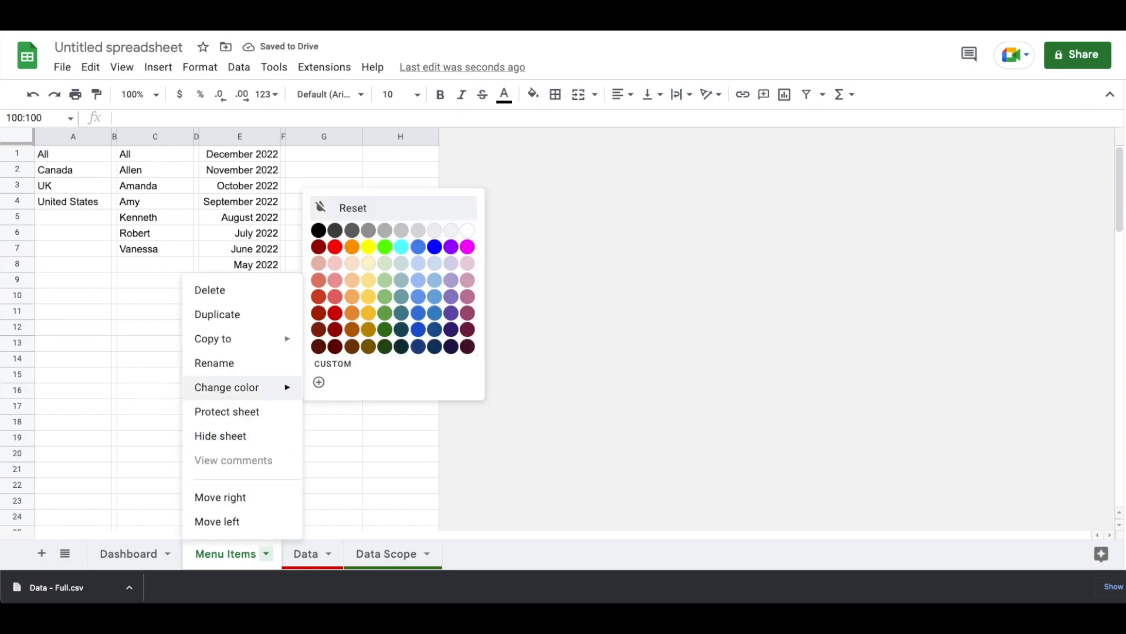
pyautogui.click(319, 230)
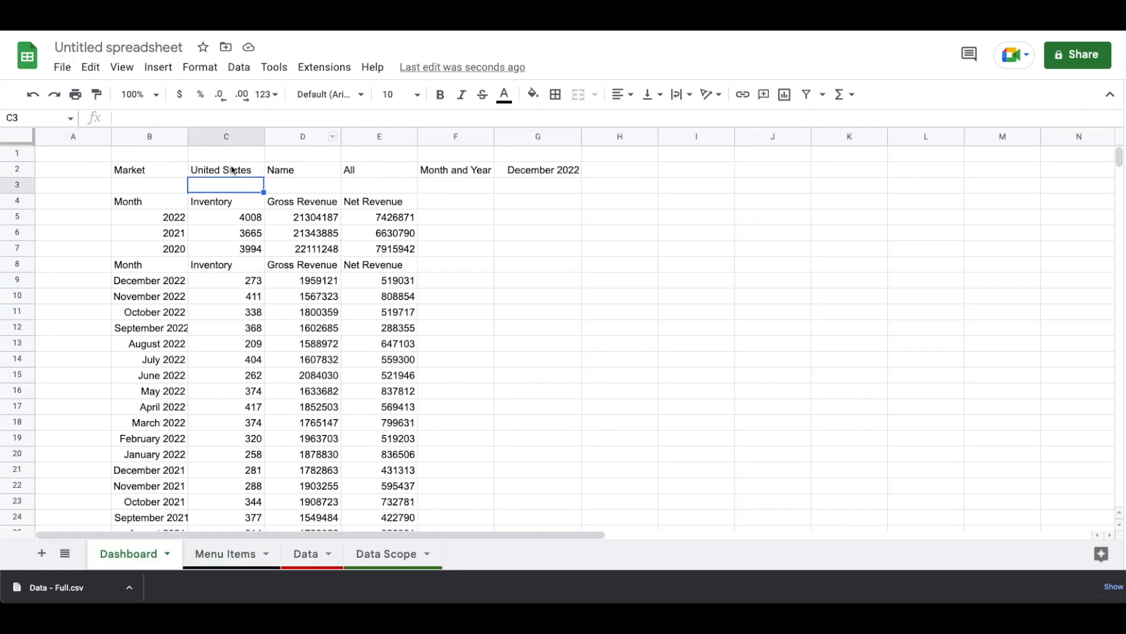
# Set the Market value in C2 of the Dashboard sheet to All.
pyautogui.click(234, 169)
pyautogui.write('All')
pyautogui.press('Return')
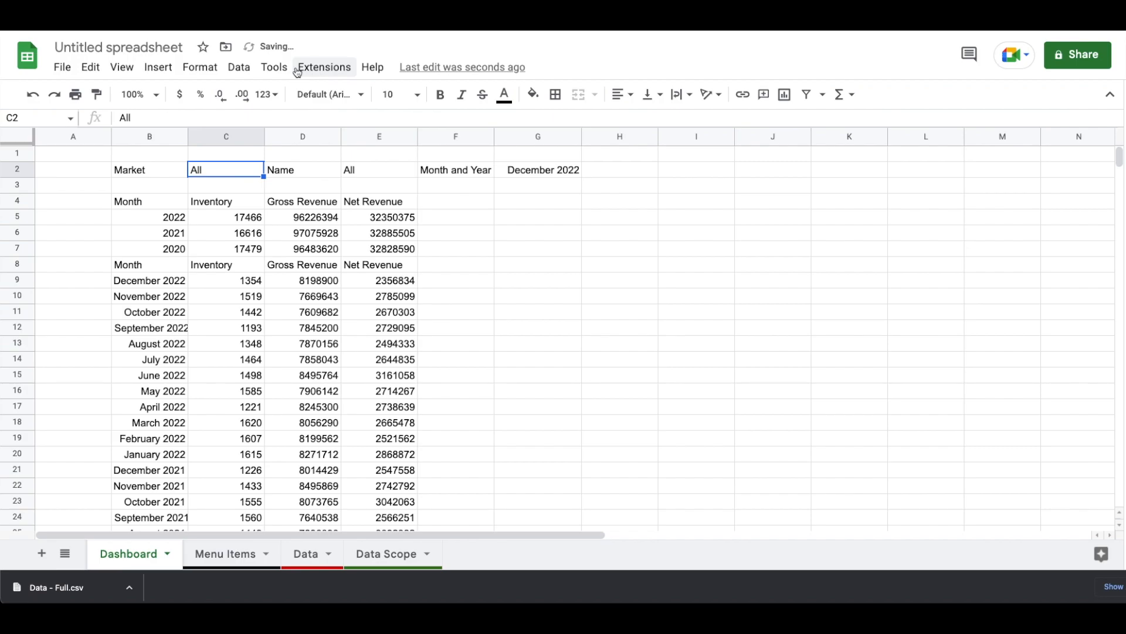
# Add a data validation rule to Dashboard C2 with the criteria Dropdown (from a range).
pyautogui.click(239, 67)
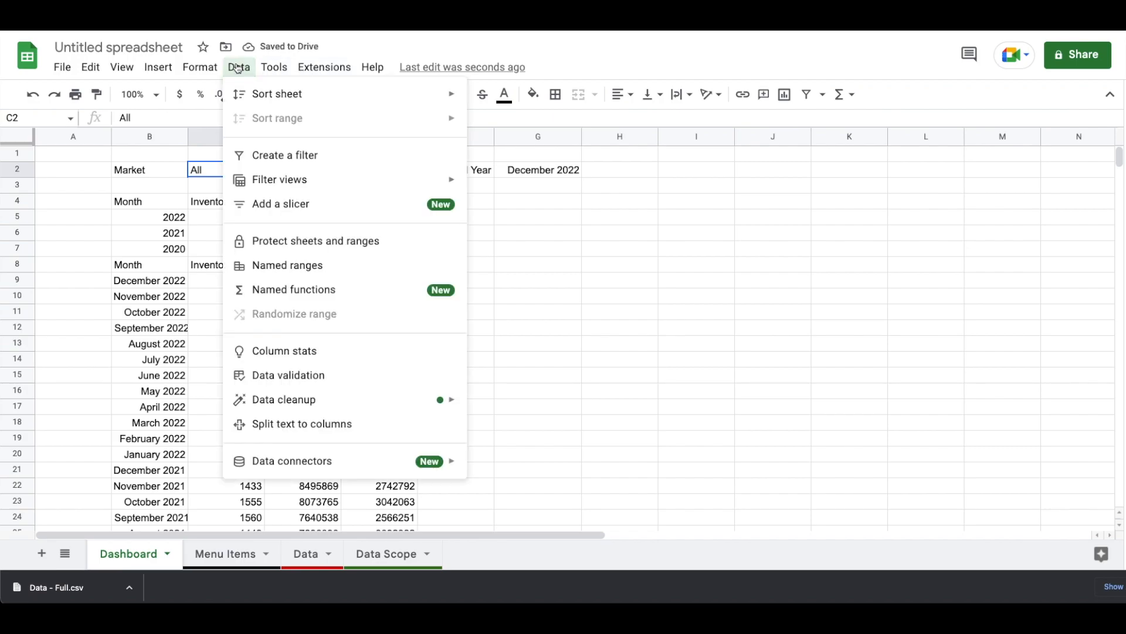
pyautogui.click(281, 375)
pyautogui.click(1062, 154)
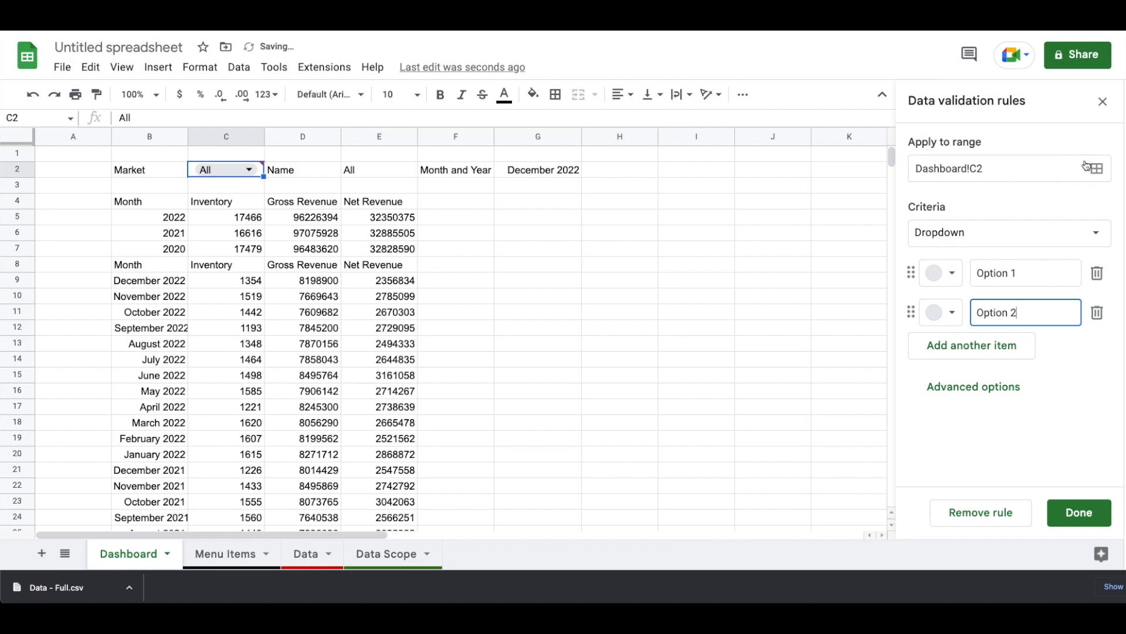
pyautogui.click(1092, 233)
pyautogui.click(1025, 262)
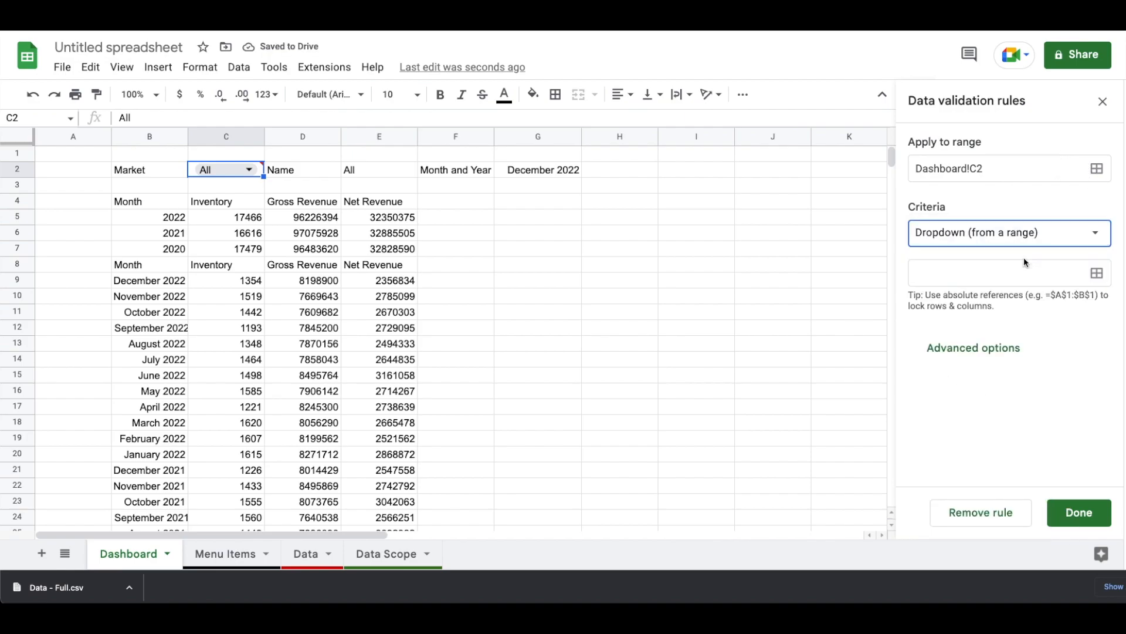
# Use column A of the Menu Items sheet, 'Menu Items'!A:A, as the source range for the C2 dropdown.
pyautogui.click(1097, 281)
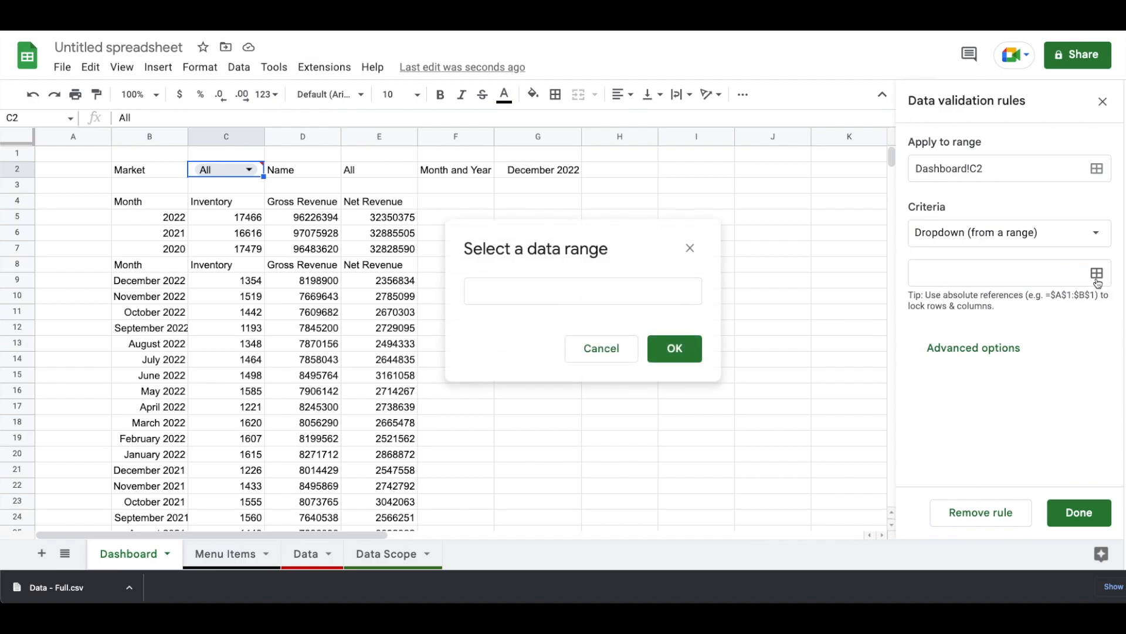
pyautogui.click(224, 550)
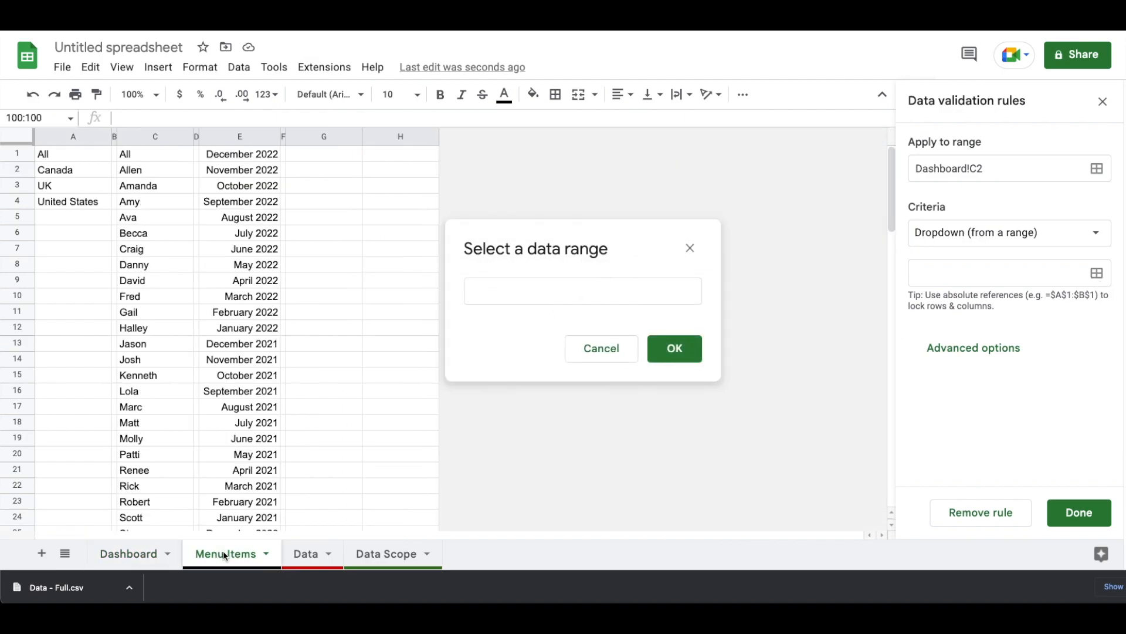
pyautogui.click(57, 138)
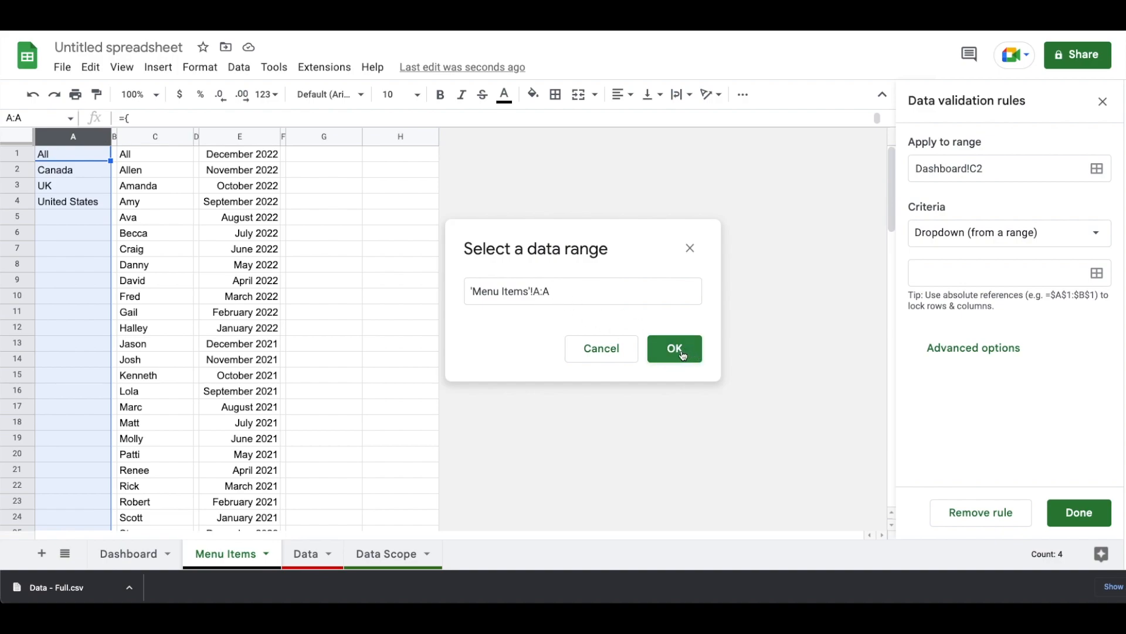
pyautogui.click(676, 350)
pyautogui.scroll(-1, 997, 381)
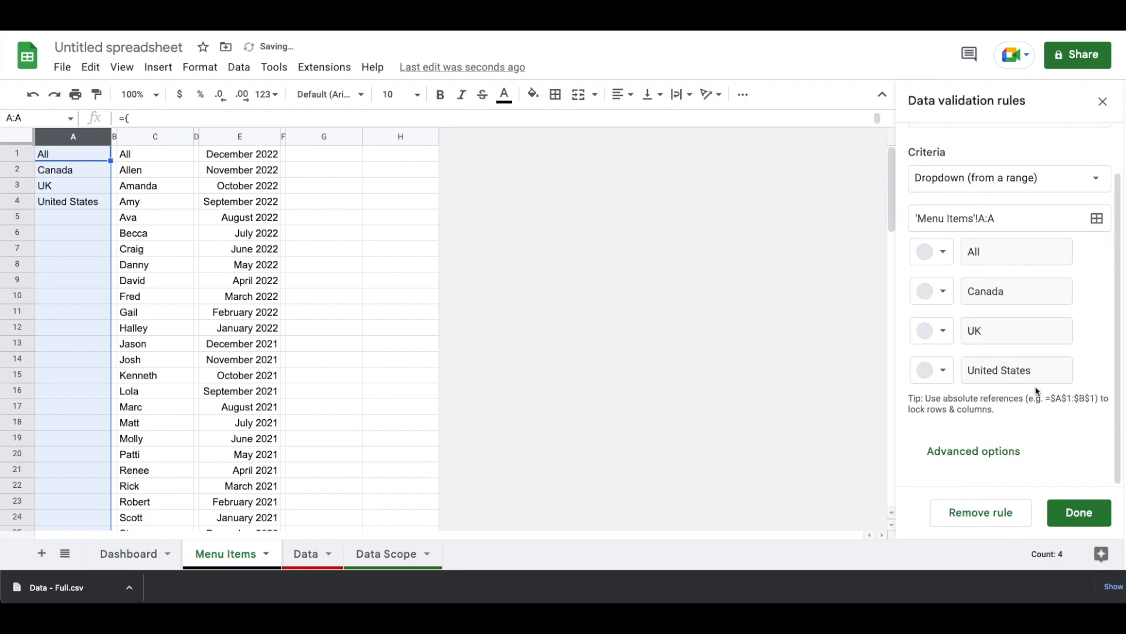
# Set the C2 dropdown's display style to Arrow in the advanced options and save the rule.
pyautogui.click(985, 457)
pyautogui.scroll(-3, 985, 456)
pyautogui.click(951, 428)
pyautogui.click(1070, 512)
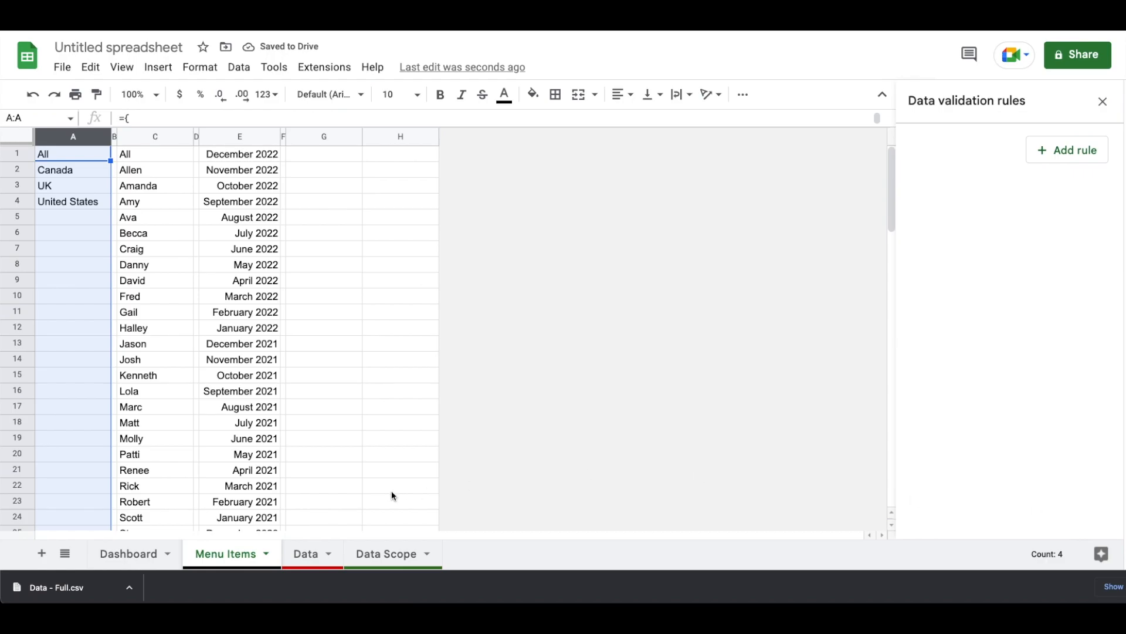
# Test the Market dropdown in Dashboard C2 by choosing Canada, United States and finally UK.
pyautogui.click(135, 553)
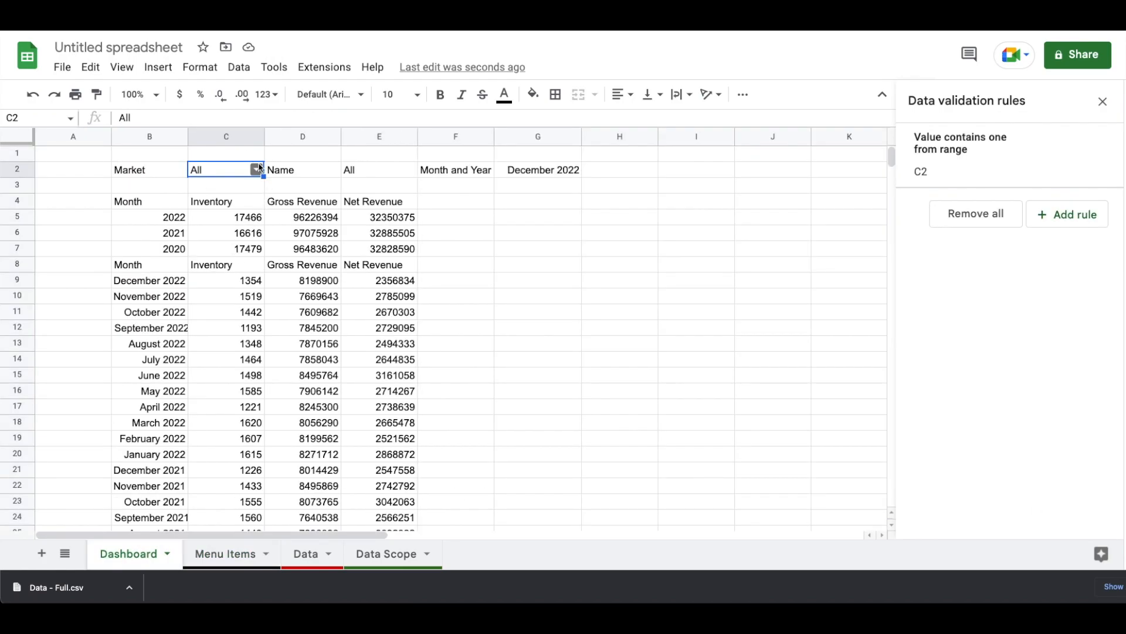
pyautogui.click(256, 169)
pyautogui.click(236, 209)
pyautogui.click(256, 170)
pyautogui.click(226, 251)
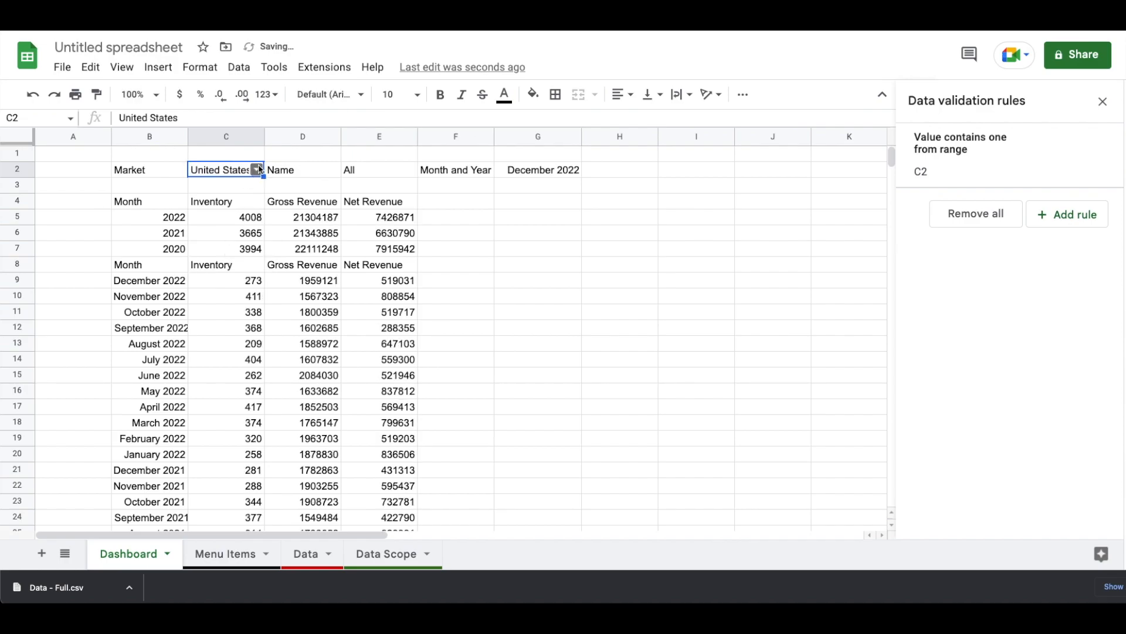
pyautogui.click(258, 170)
pyautogui.click(225, 230)
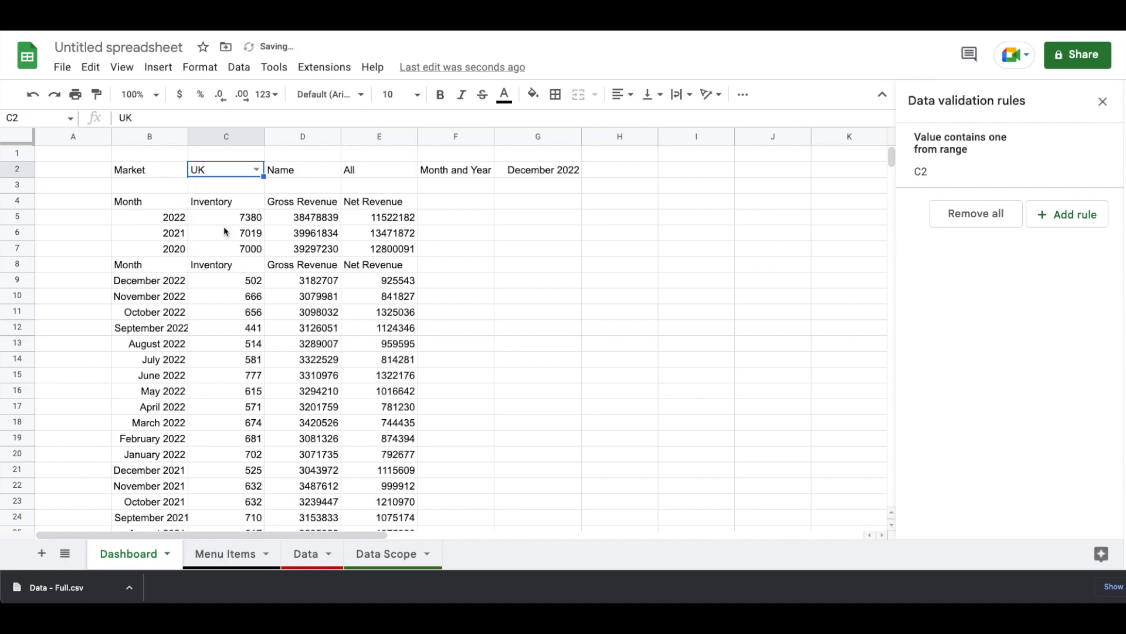
# Set the Market dropdown in Dashboard C2 to All, and add a Dropdown (from a range) validation rule to E2.
pyautogui.click(256, 170)
pyautogui.click(241, 189)
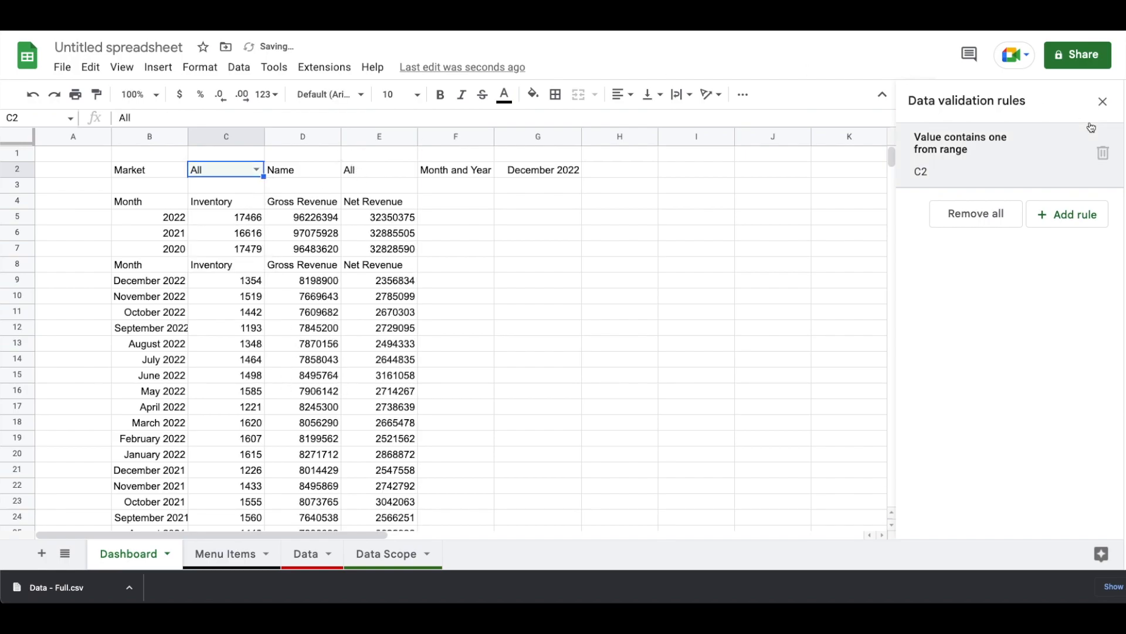
pyautogui.click(381, 175)
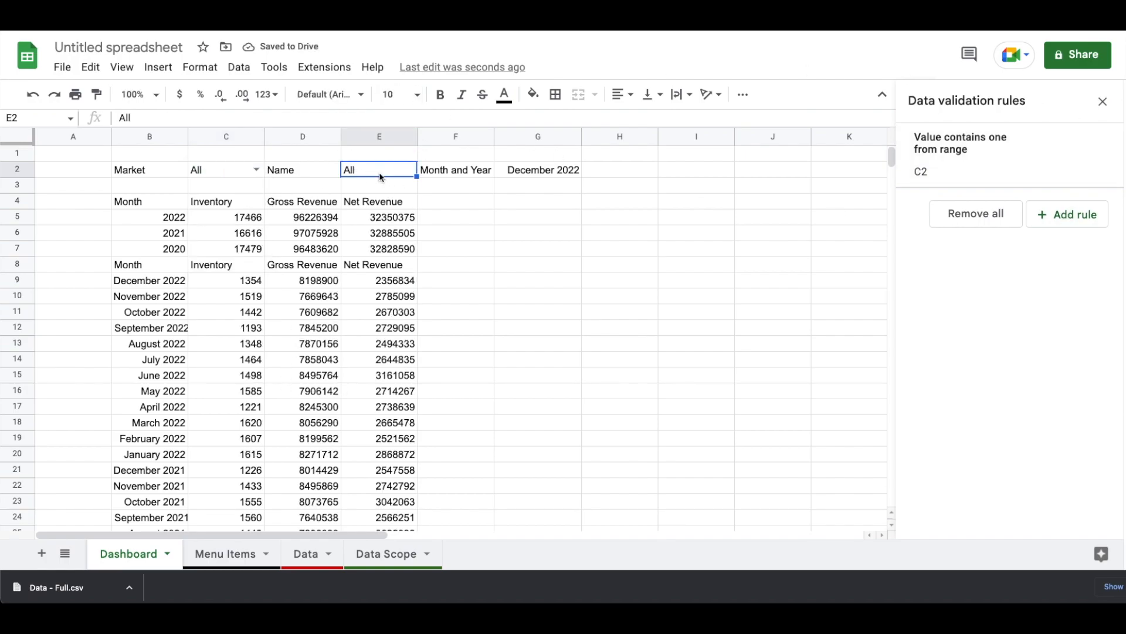
pyautogui.click(1079, 217)
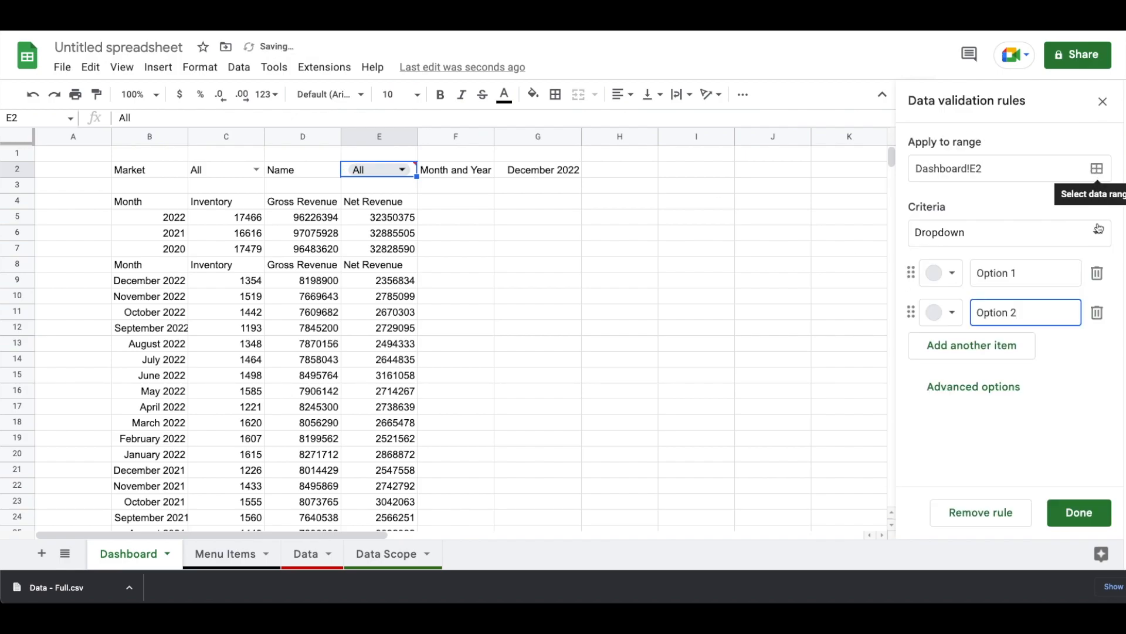
pyautogui.click(1096, 232)
pyautogui.click(1032, 256)
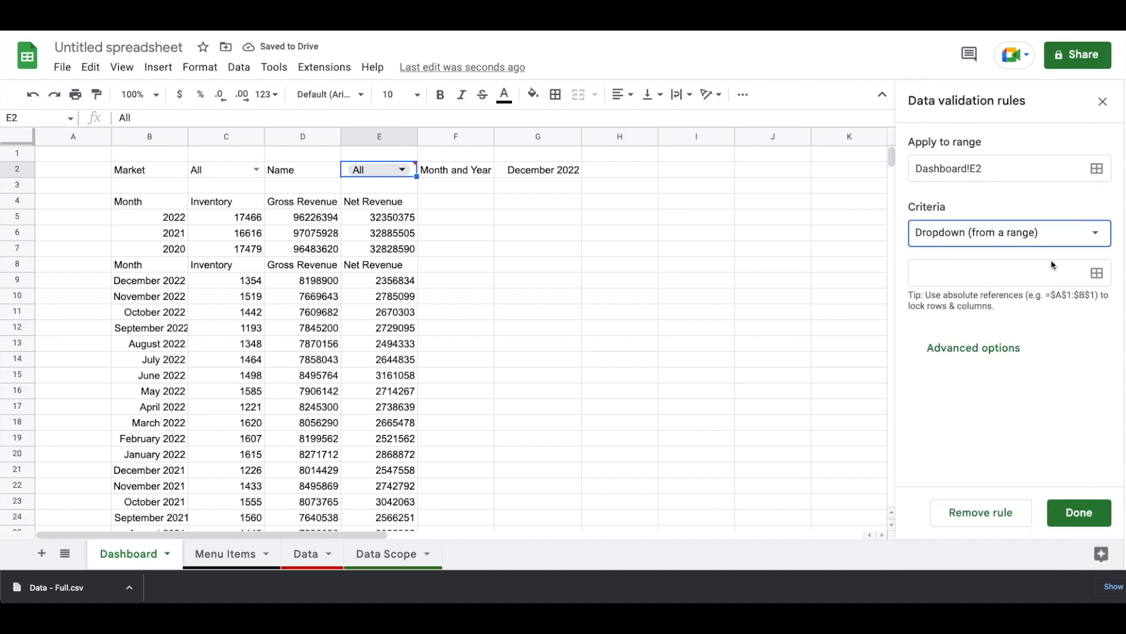
# Use column C of the Menu Items sheet, 'Menu Items'!C:C, as the source range for the E2 dropdown.
pyautogui.click(1096, 273)
pyautogui.click(504, 300)
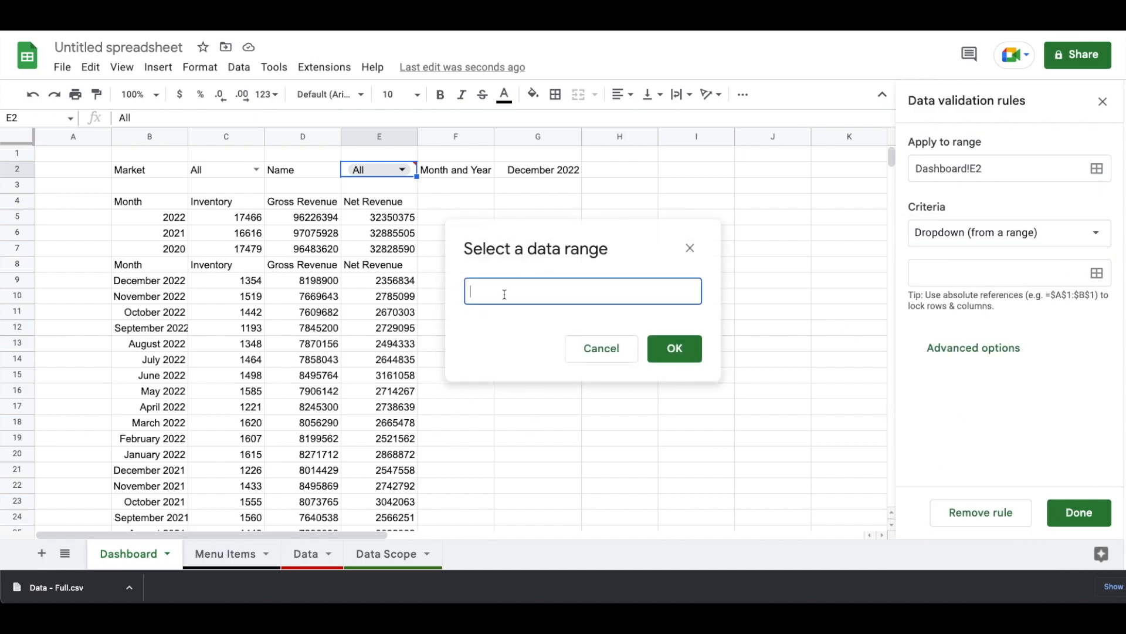
pyautogui.click(227, 554)
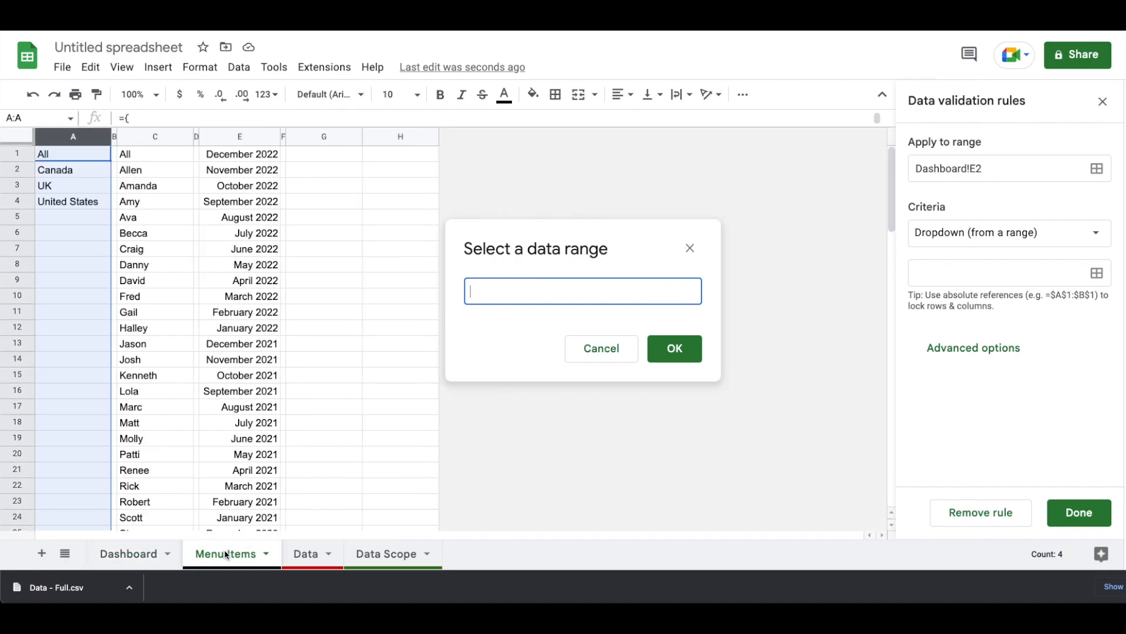
pyautogui.click(160, 136)
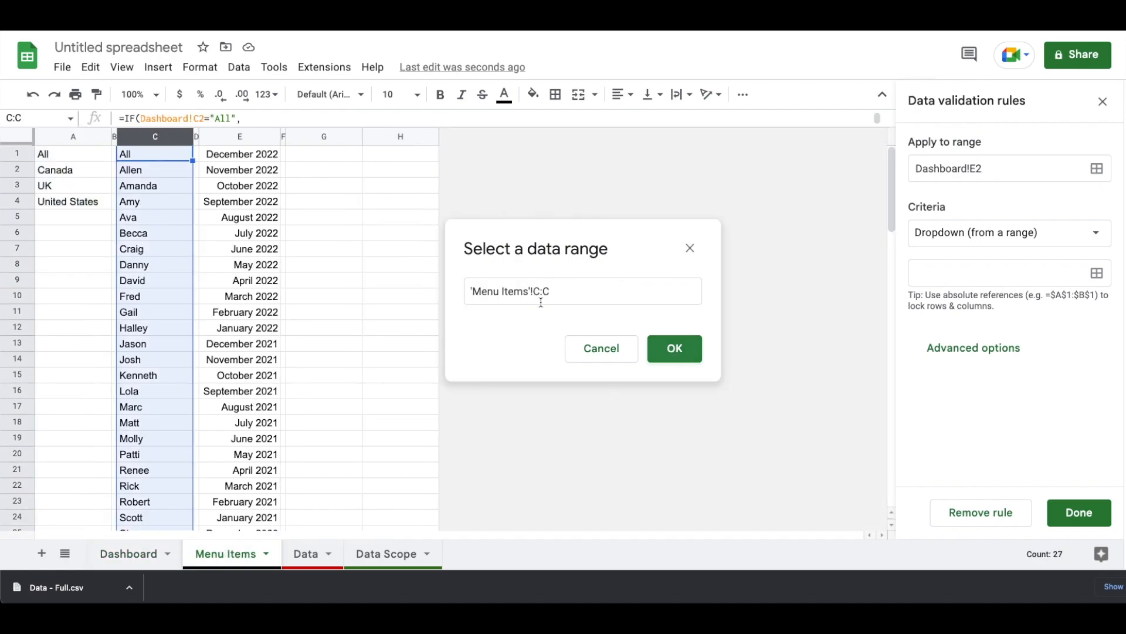
pyautogui.click(690, 352)
# Set the E2 dropdown's display style to Arrow in the advanced options and save the rule.
pyautogui.scroll(-10, 1053, 334)
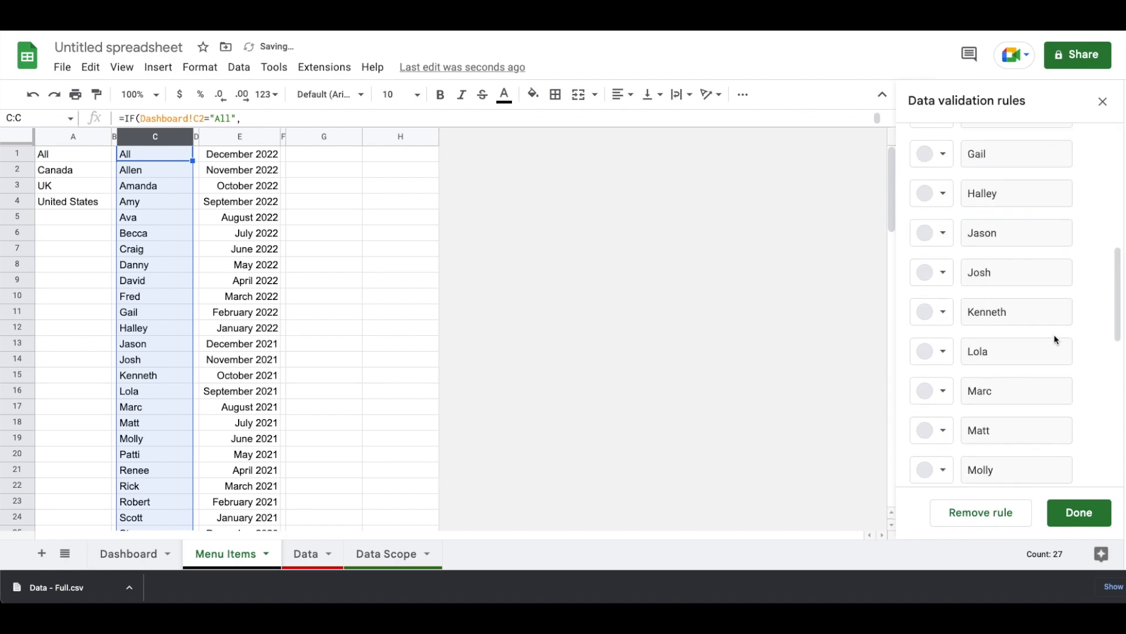
pyautogui.click(971, 451)
pyautogui.scroll(-4, 950, 452)
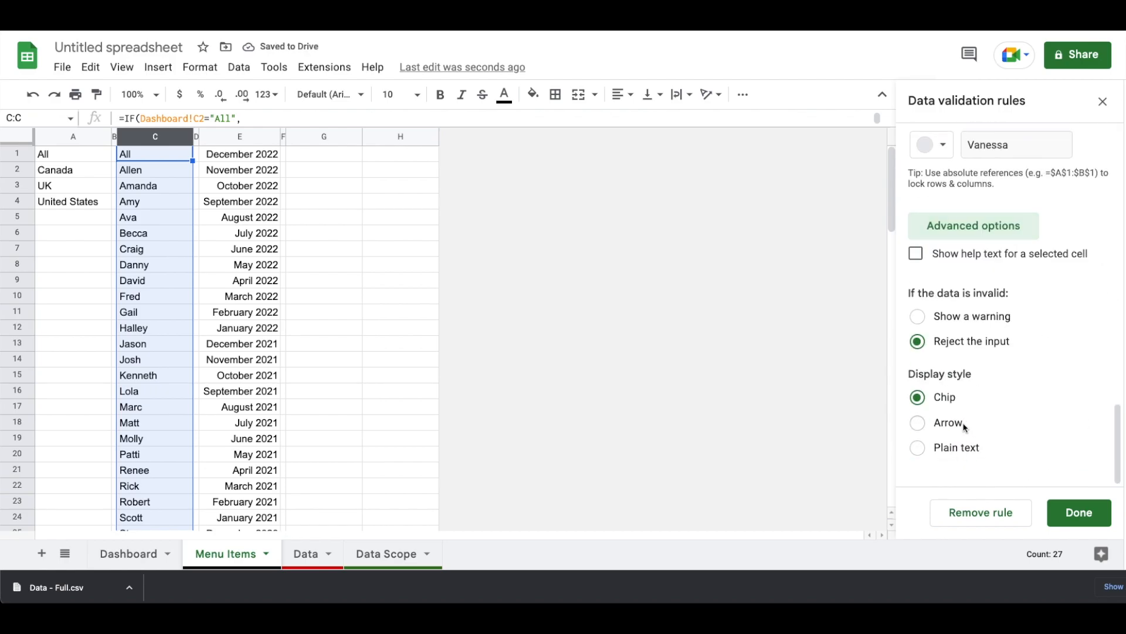
pyautogui.click(954, 423)
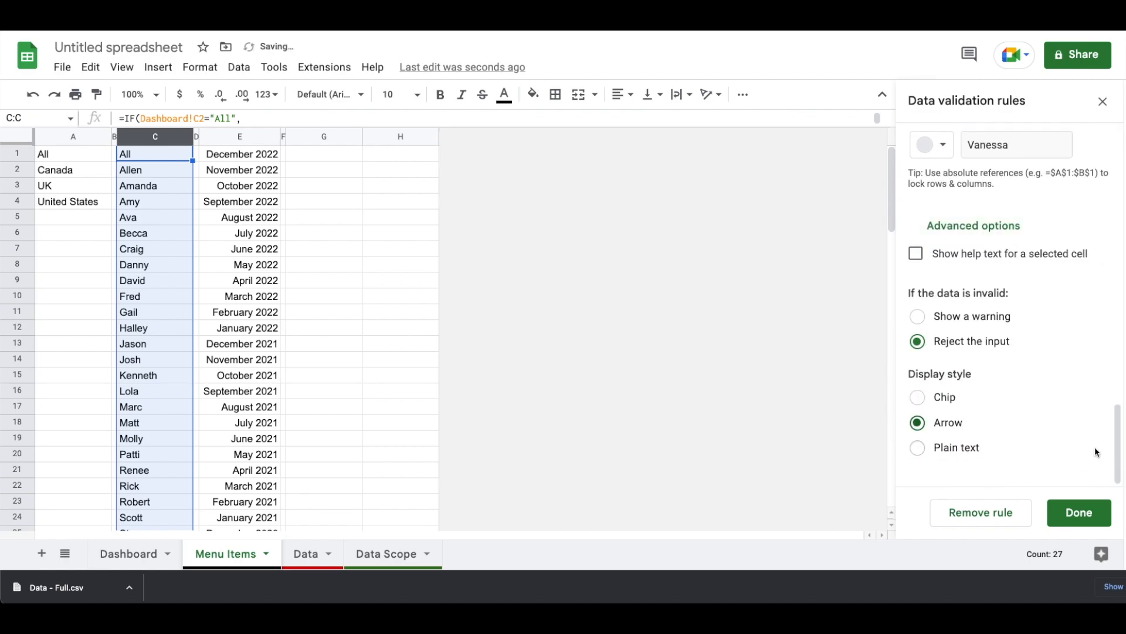
pyautogui.click(1077, 514)
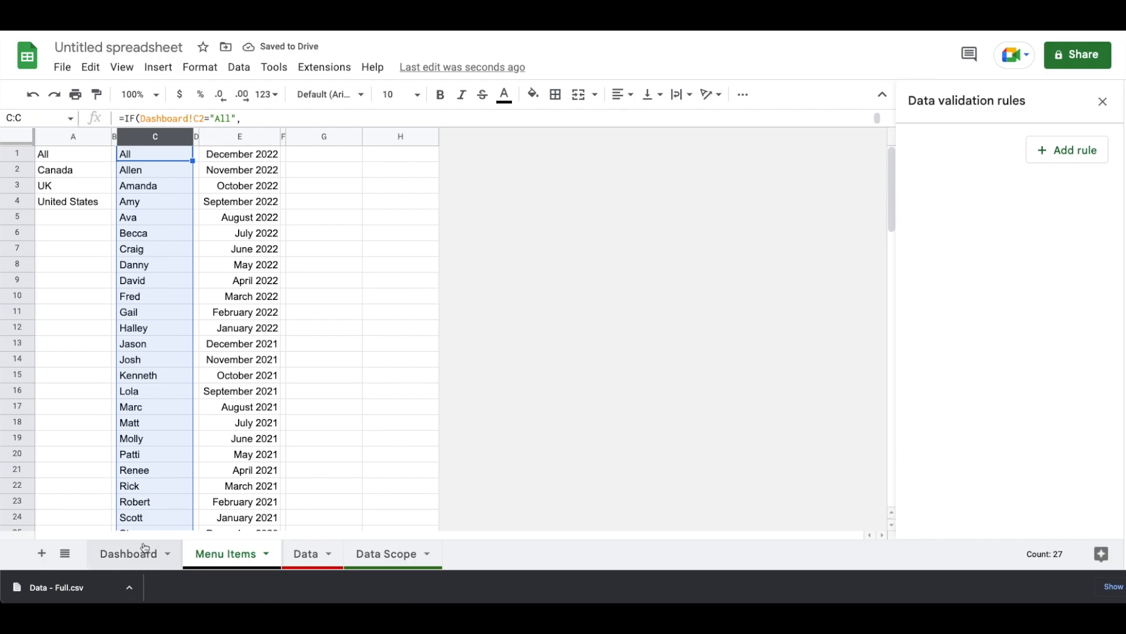
# Test the Name dropdown in Dashboard E2 by choosing two individual names and finally All.
pyautogui.click(136, 555)
pyautogui.click(414, 169)
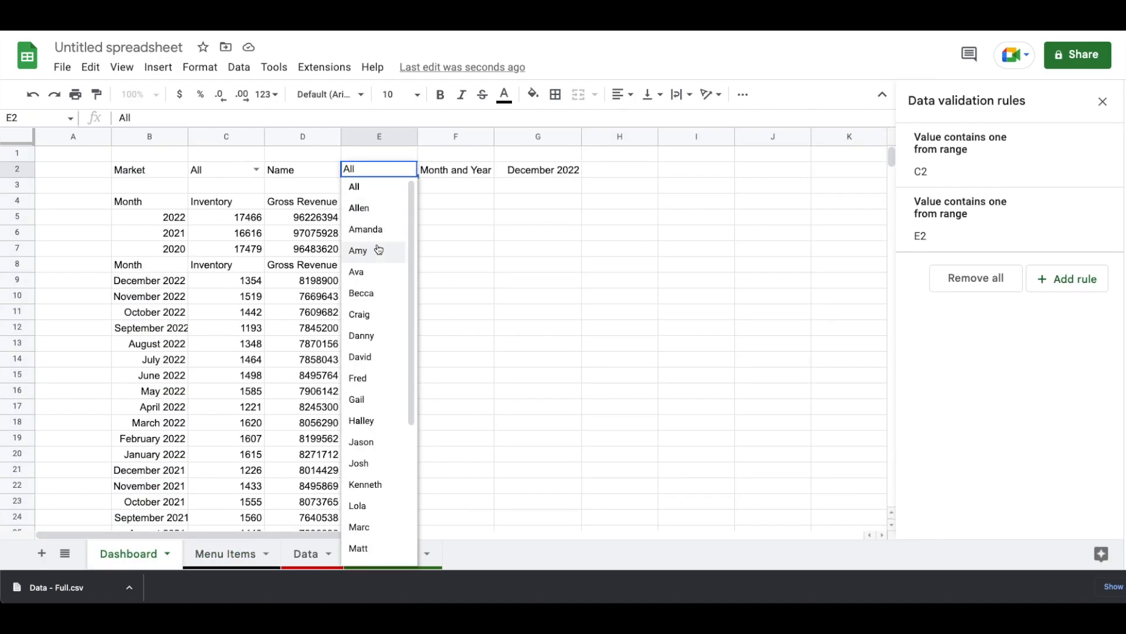
pyautogui.click(378, 249)
pyautogui.click(413, 170)
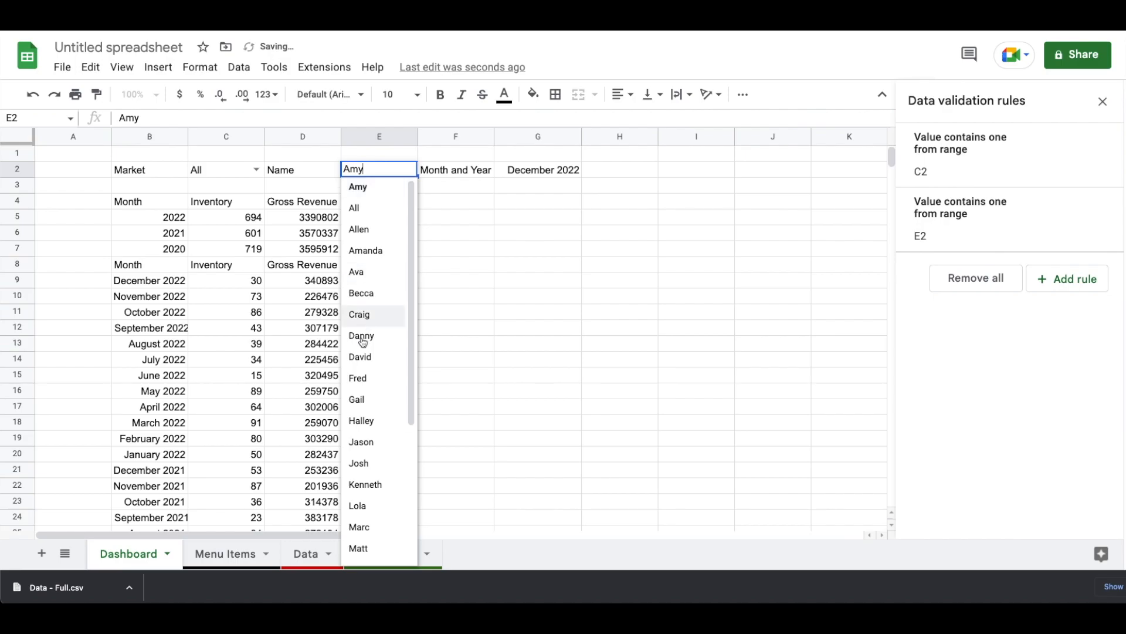
pyautogui.click(357, 359)
pyautogui.click(412, 169)
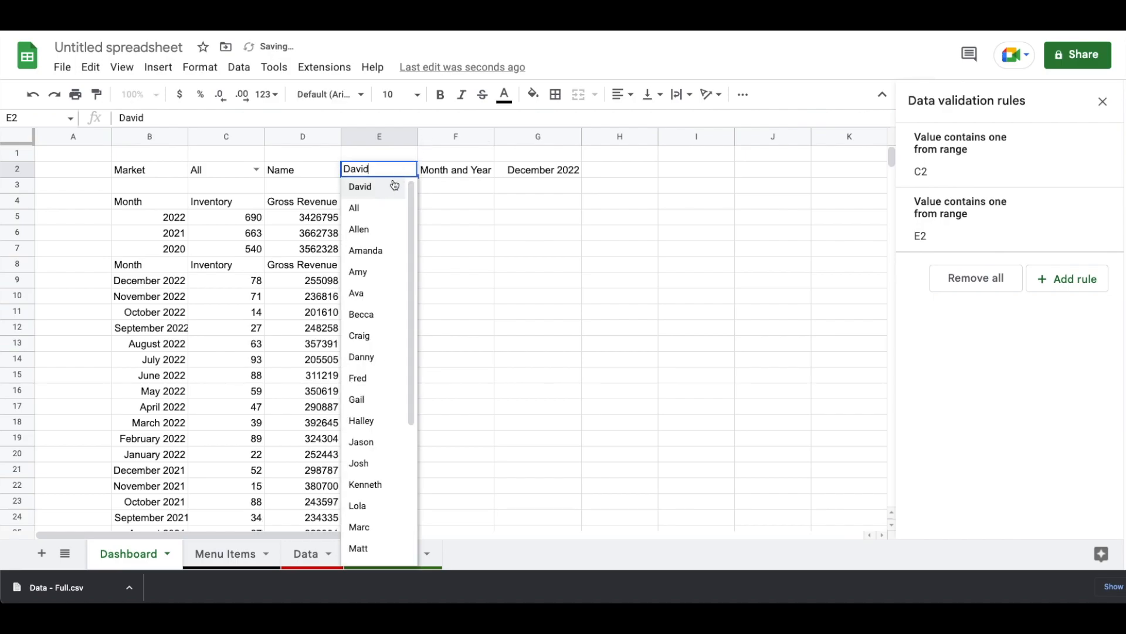
pyautogui.click(380, 208)
# Add a data validation rule to Dashboard G2 with the criteria Dropdown (from a range).
pyautogui.click(533, 169)
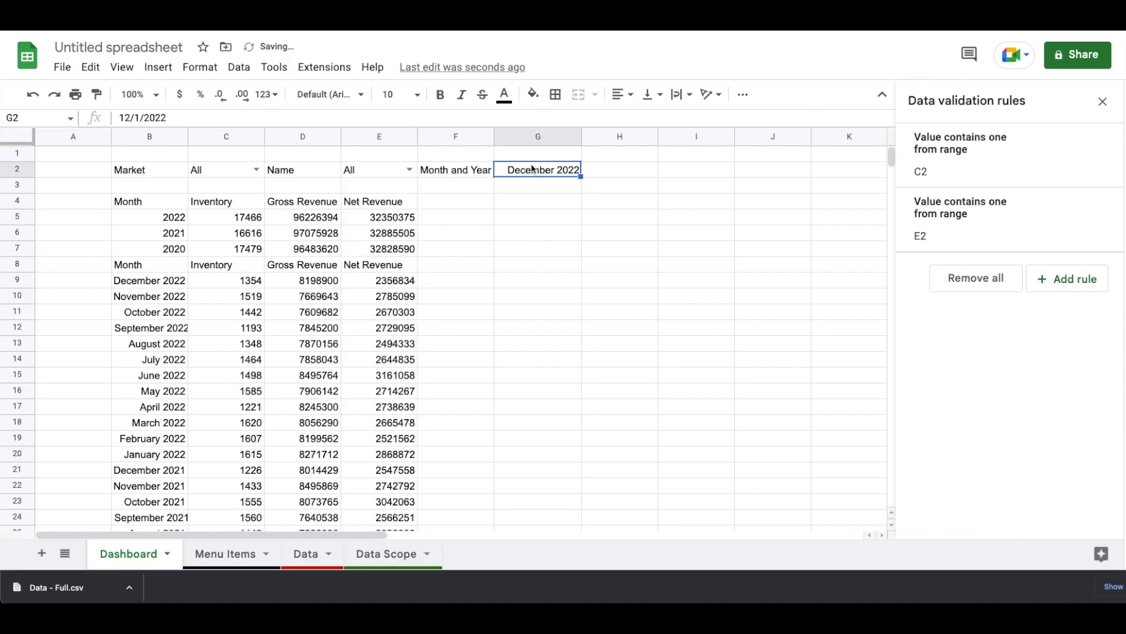
pyautogui.click(1045, 283)
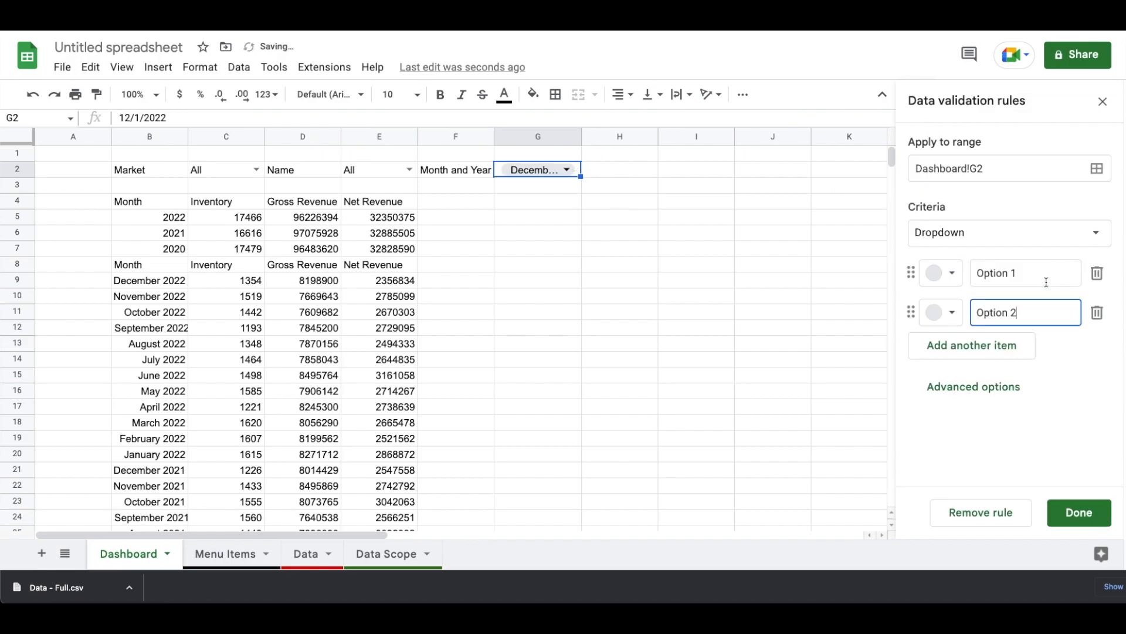
pyautogui.click(1094, 235)
pyautogui.click(1054, 256)
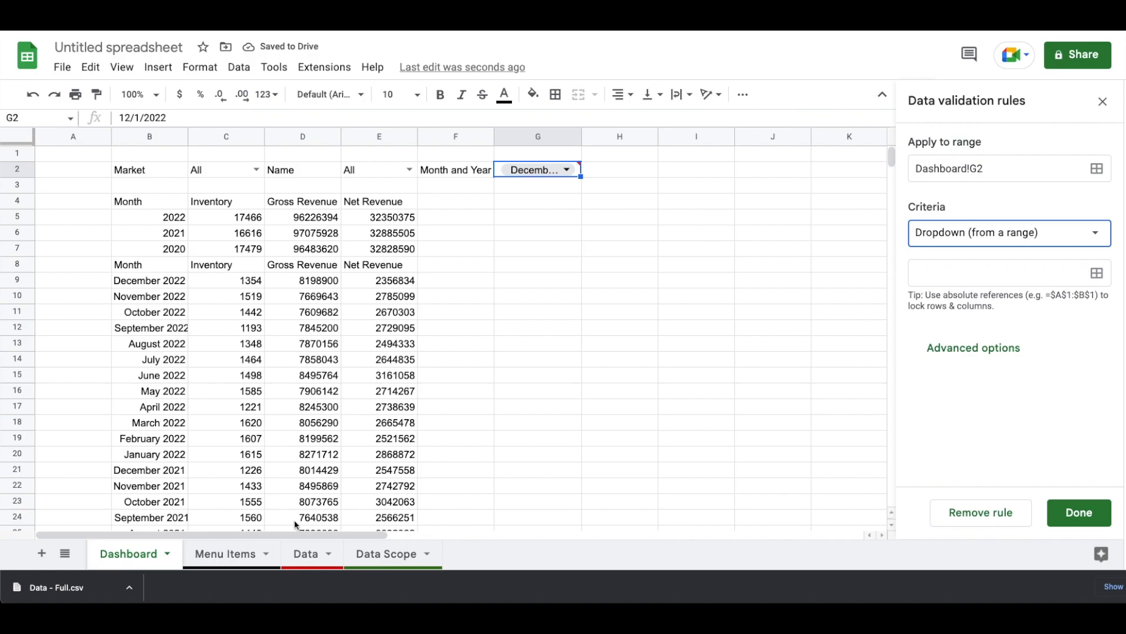
# Use column E of the Menu Items sheet, 'Menu Items'!E:E, as the source range for the G2 dropdown.
pyautogui.click(238, 553)
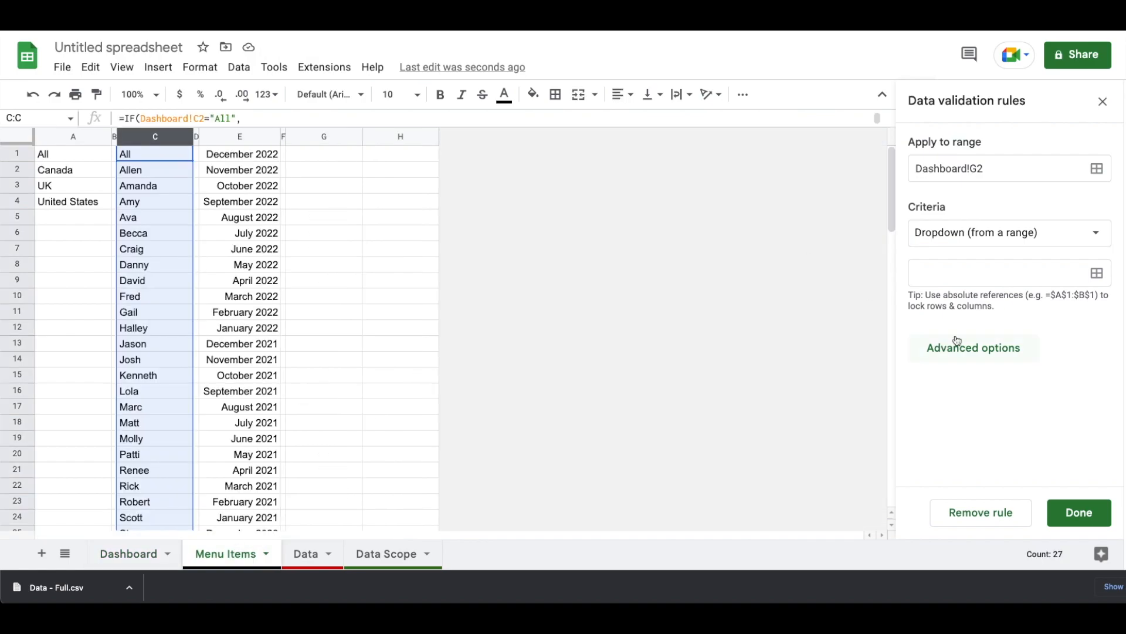
pyautogui.click(1097, 274)
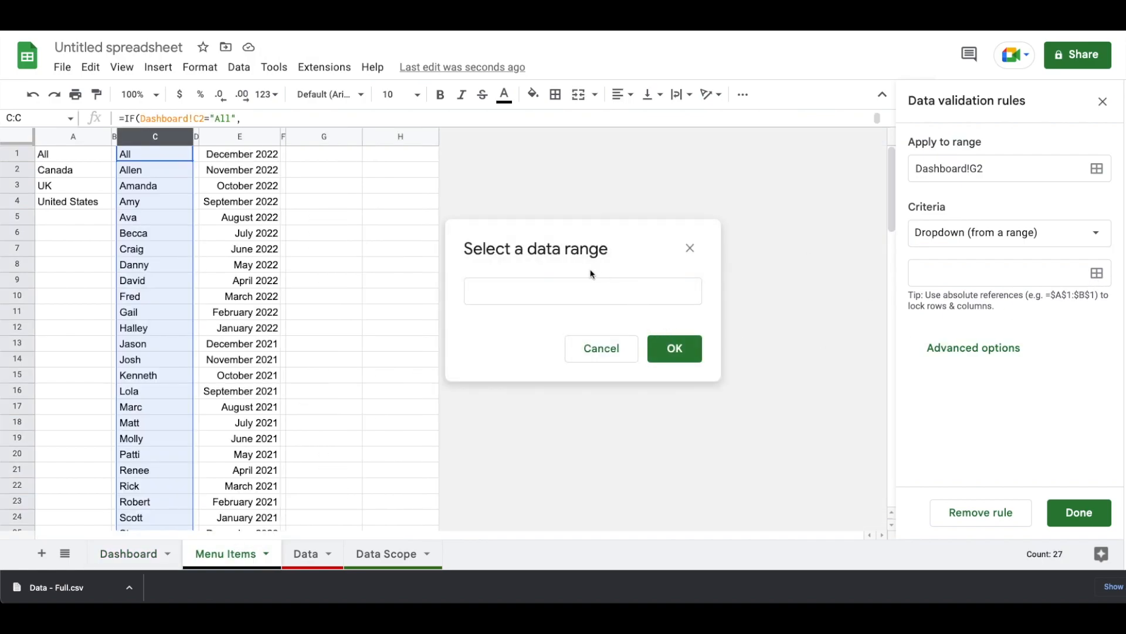
pyautogui.click(568, 286)
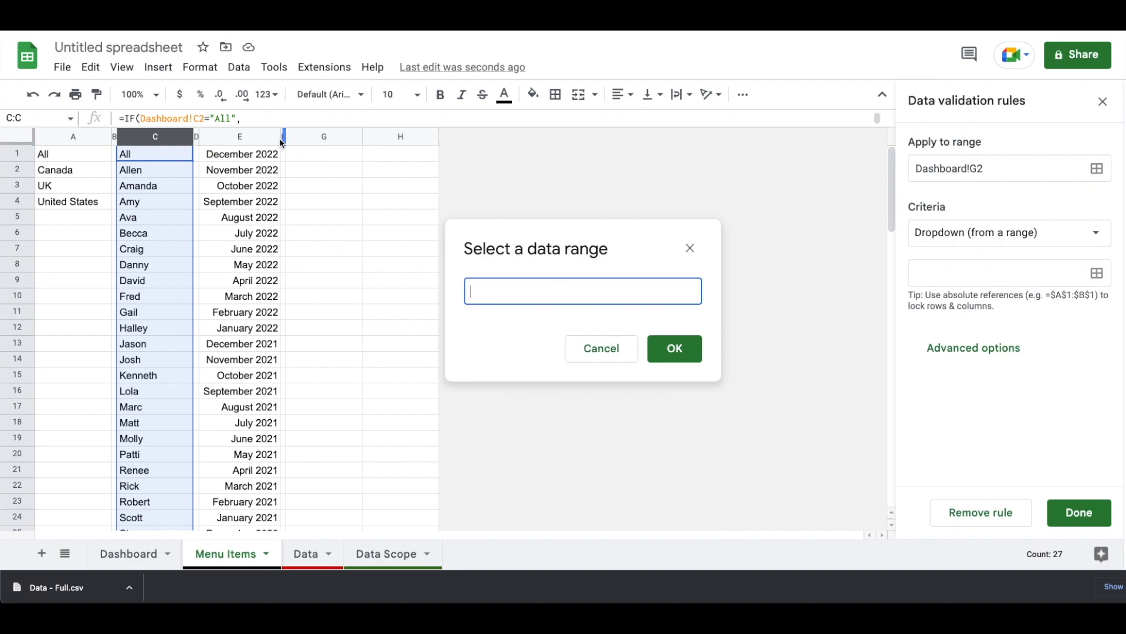
pyautogui.click(242, 137)
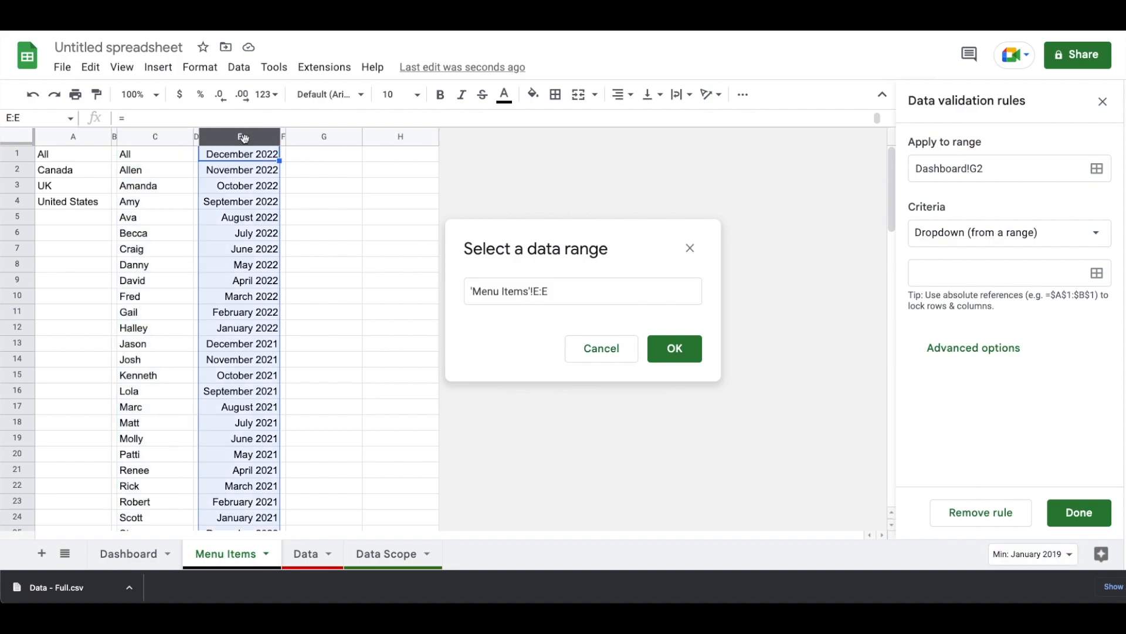
pyautogui.click(685, 352)
# Set the G2 dropdown's display style to Arrow, save the rule and close the data validation rules.
pyautogui.scroll(-15, 1053, 432)
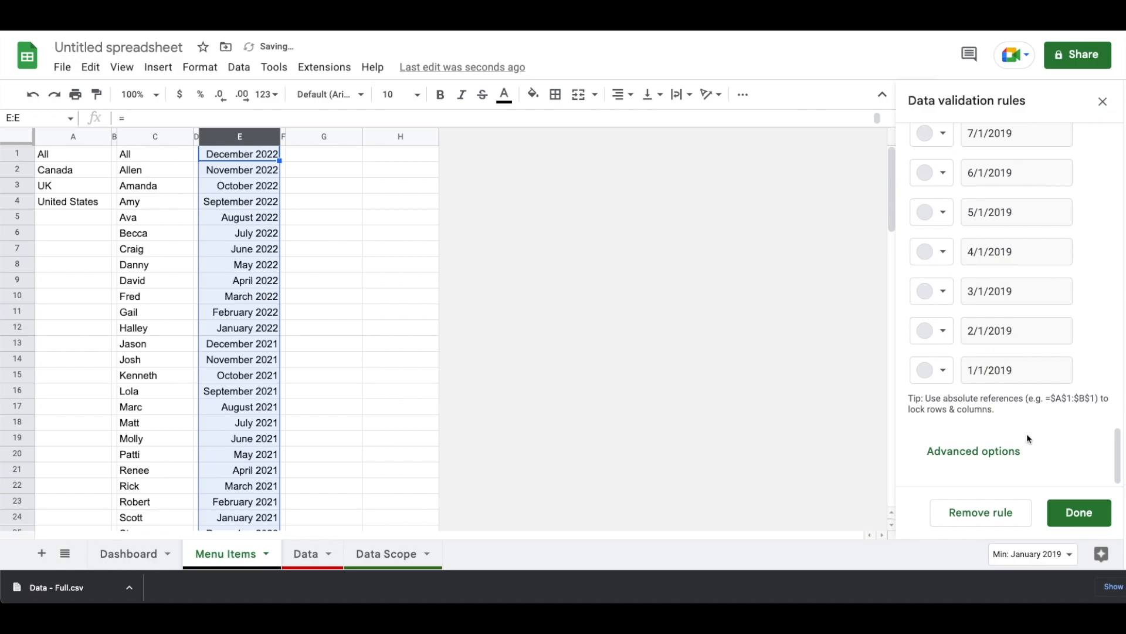
pyautogui.click(978, 452)
pyautogui.scroll(-4, 981, 458)
pyautogui.click(951, 424)
pyautogui.click(1078, 512)
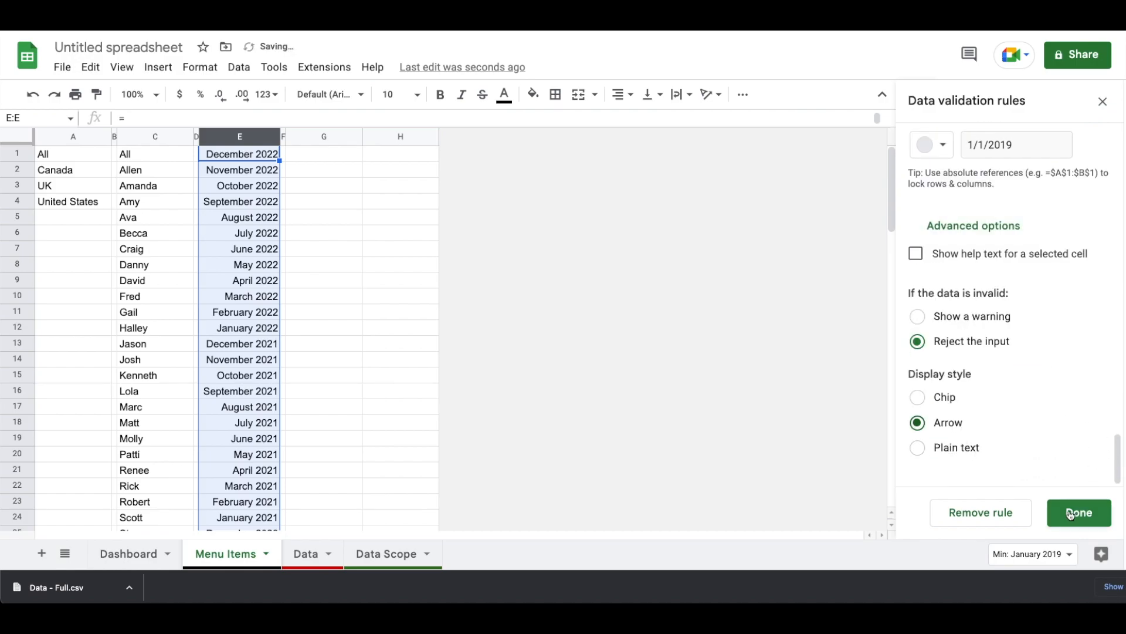
pyautogui.click(1099, 102)
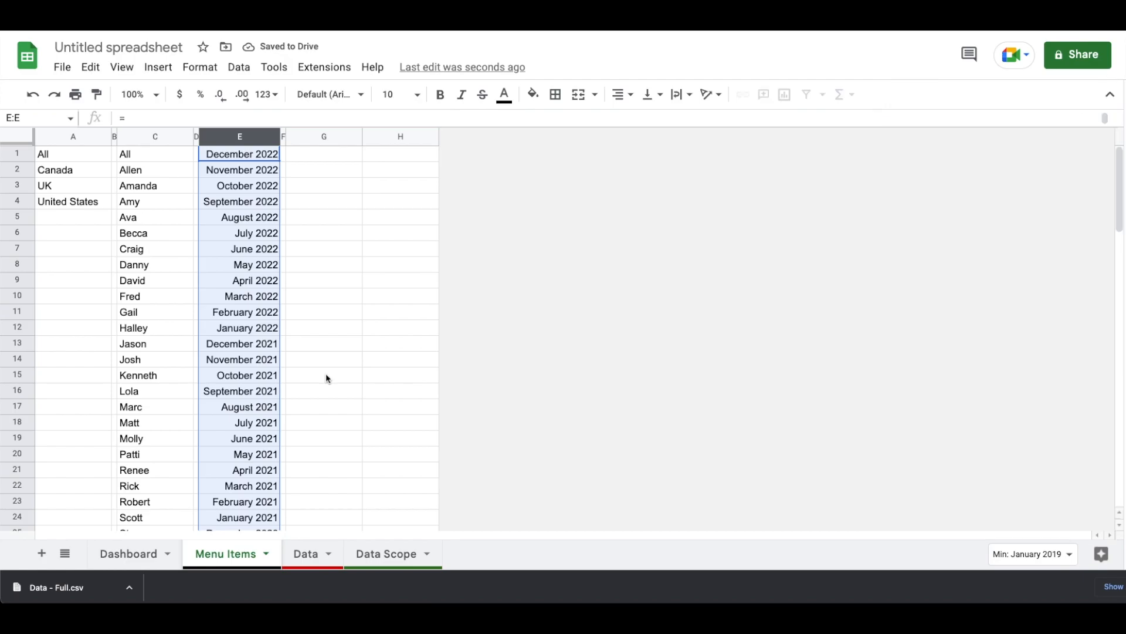
# Widen Dashboard column G slightly and test its Month and Year dropdown with October 2022, June 2022 and finally May 2022.
pyautogui.click(129, 559)
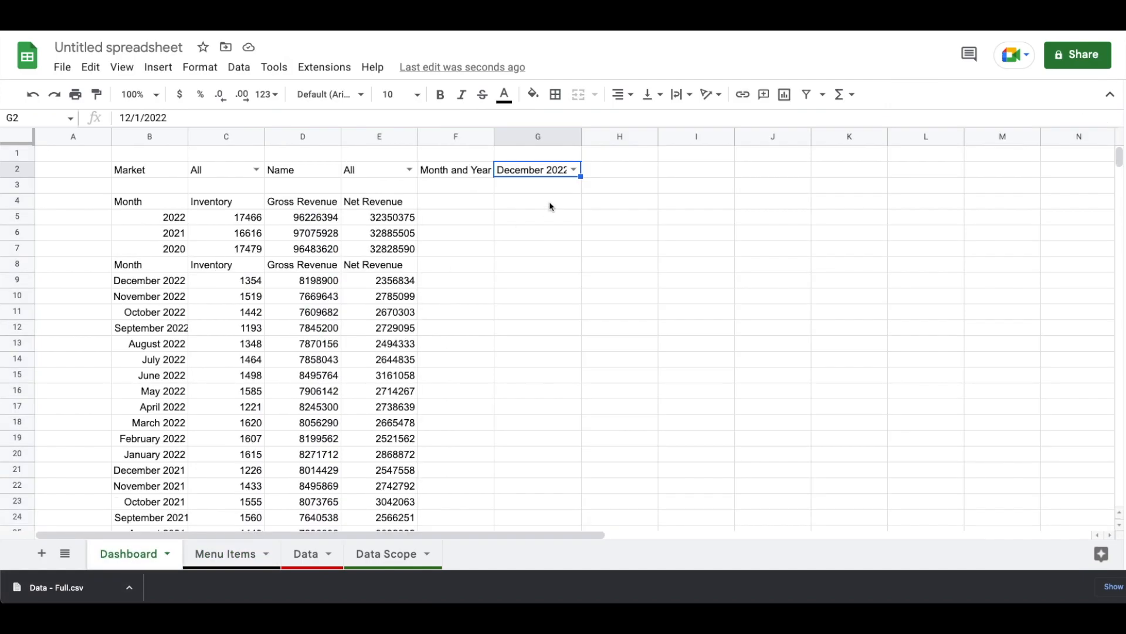
pyautogui.moveTo(581, 138); pyautogui.dragTo(604, 138)
pyautogui.click(597, 170)
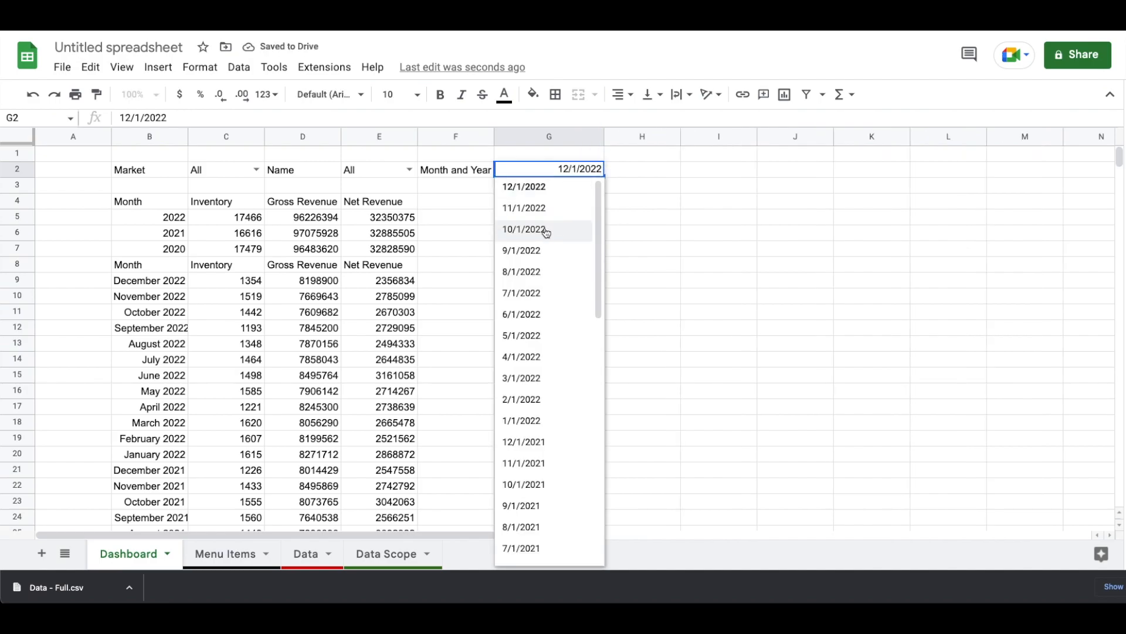
pyautogui.click(545, 233)
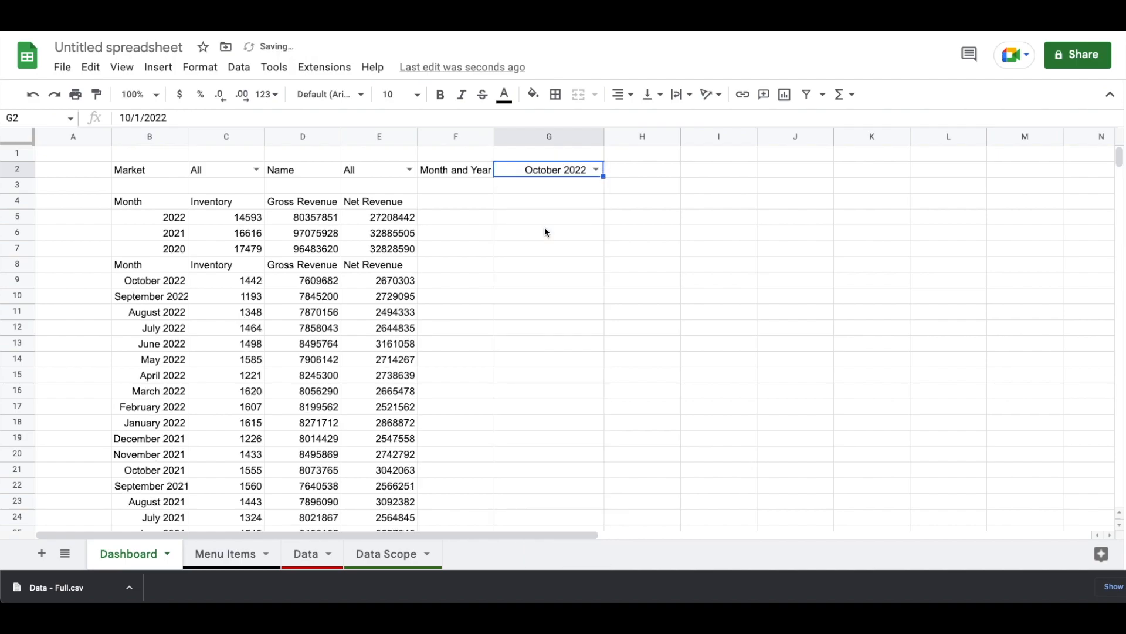
pyautogui.click(596, 169)
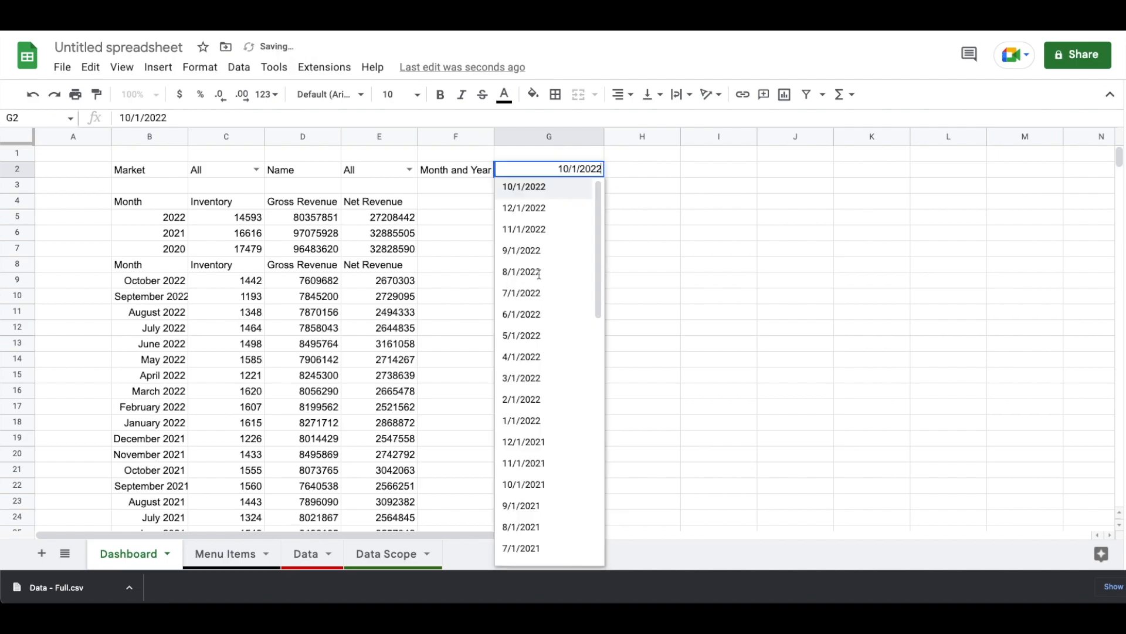
pyautogui.click(523, 317)
pyautogui.click(596, 170)
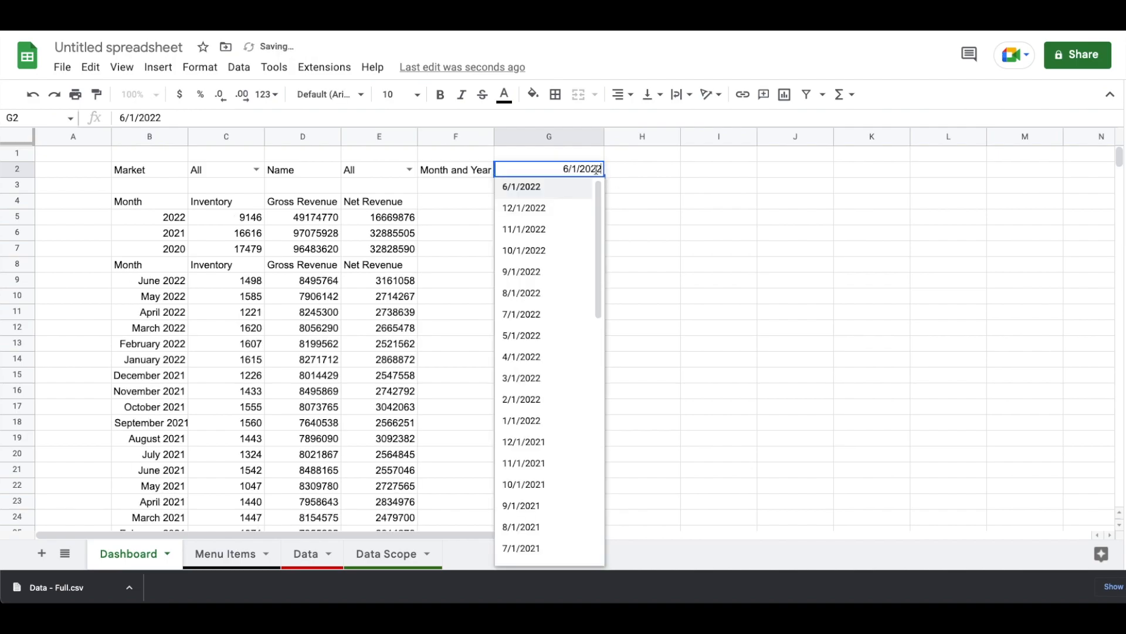
pyautogui.click(526, 335)
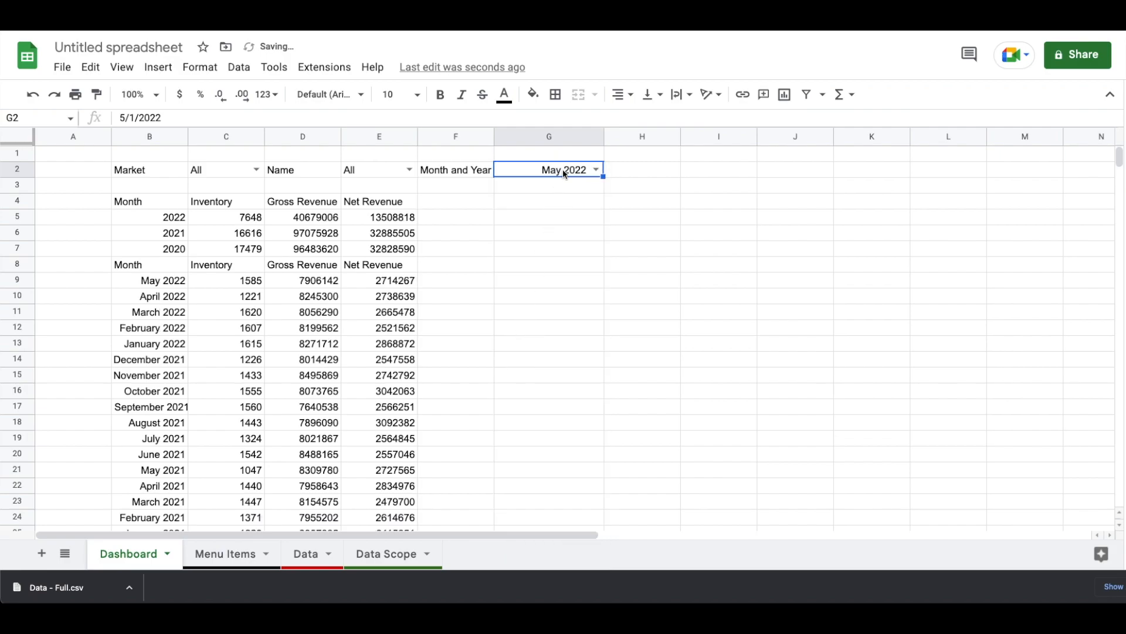
pyautogui.click(539, 270)
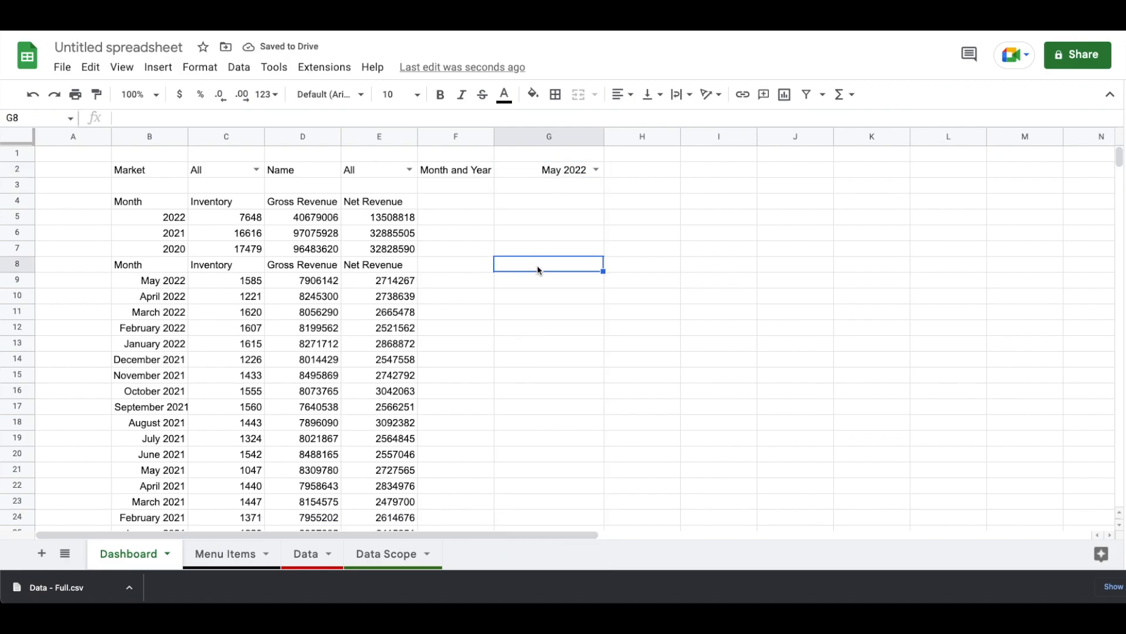
# Enter the label Chart Selector in Dashboard H2 and select the empty cell I2 beside it.
pyautogui.click(656, 174)
pyautogui.write('Cha')
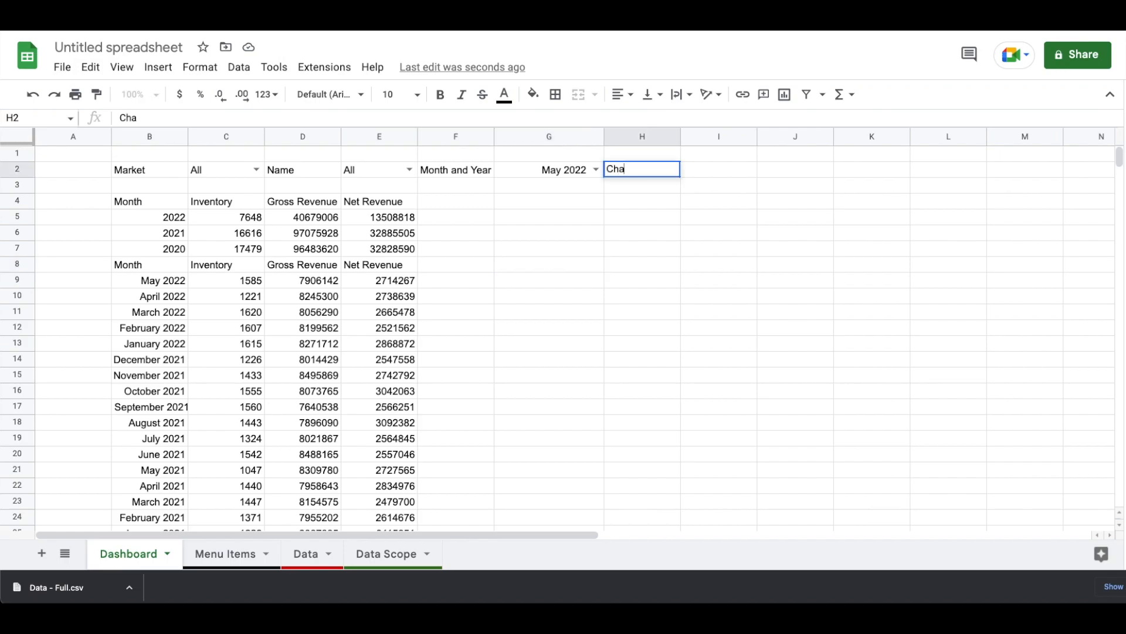
pyautogui.write('rt Selector')
pyautogui.press('Return')
pyautogui.press('Right')
pyautogui.press('Up')
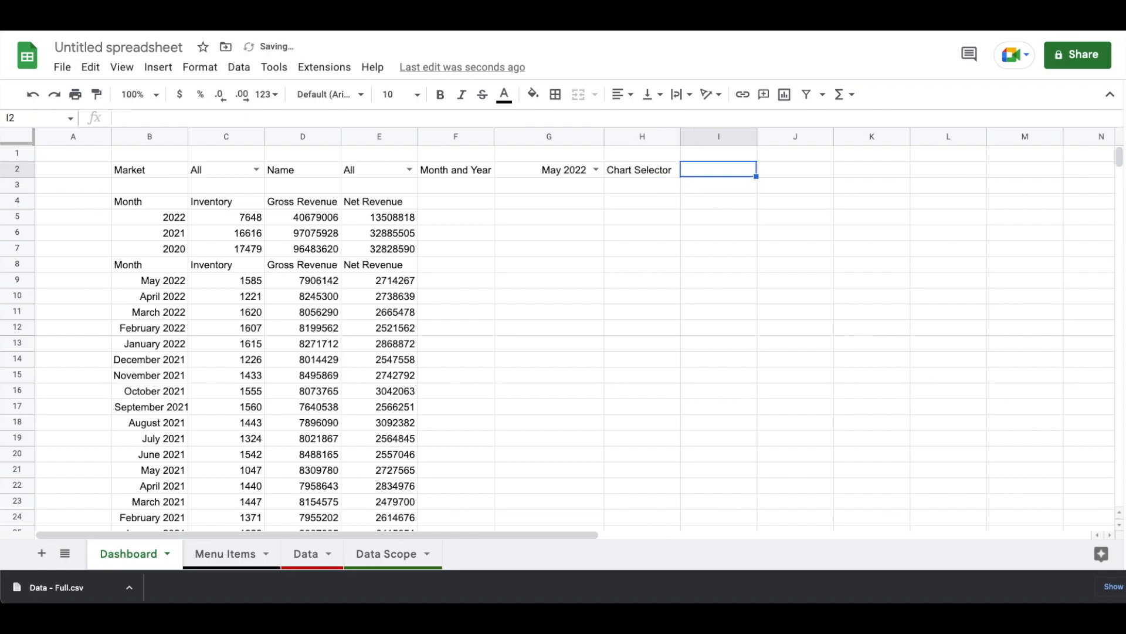
# In Menu Items G1, list the Dashboard headings vertically with =TRANSPOSE(Dashboard!C4:E4).
pyautogui.click(213, 557)
pyautogui.click(334, 158)
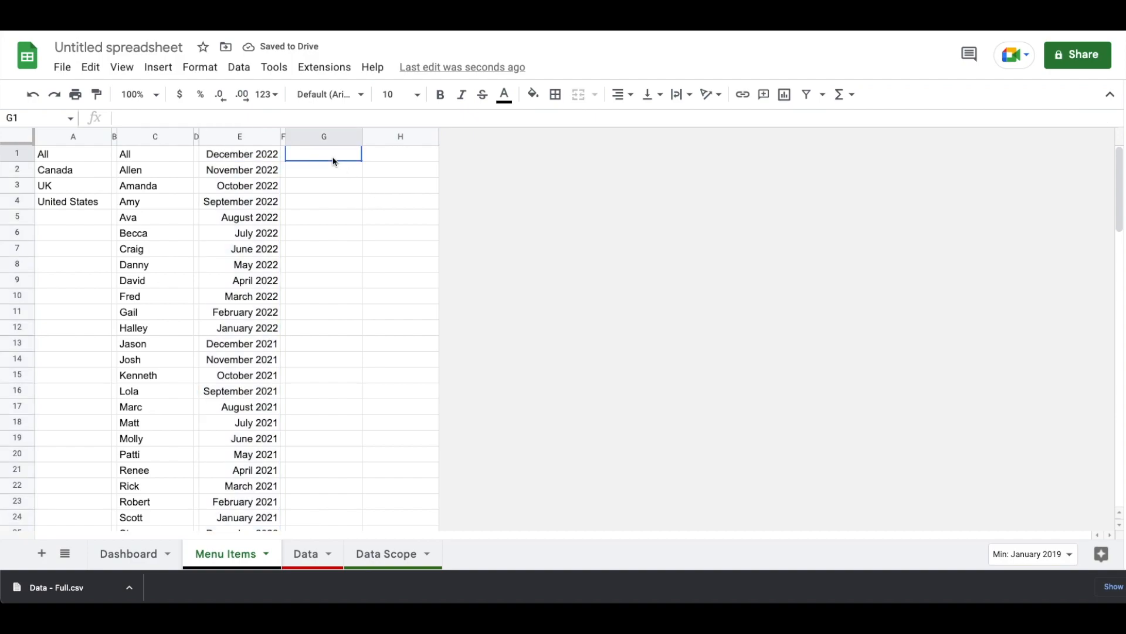
pyautogui.write('=transpo')
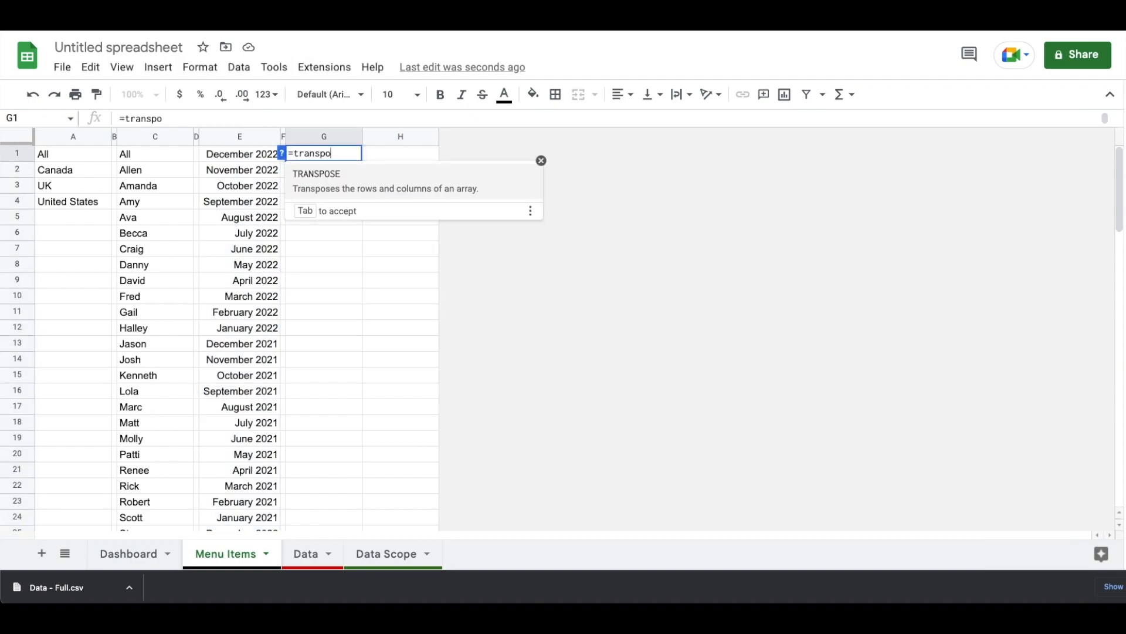
pyautogui.write('se')
pyautogui.press('Tab')
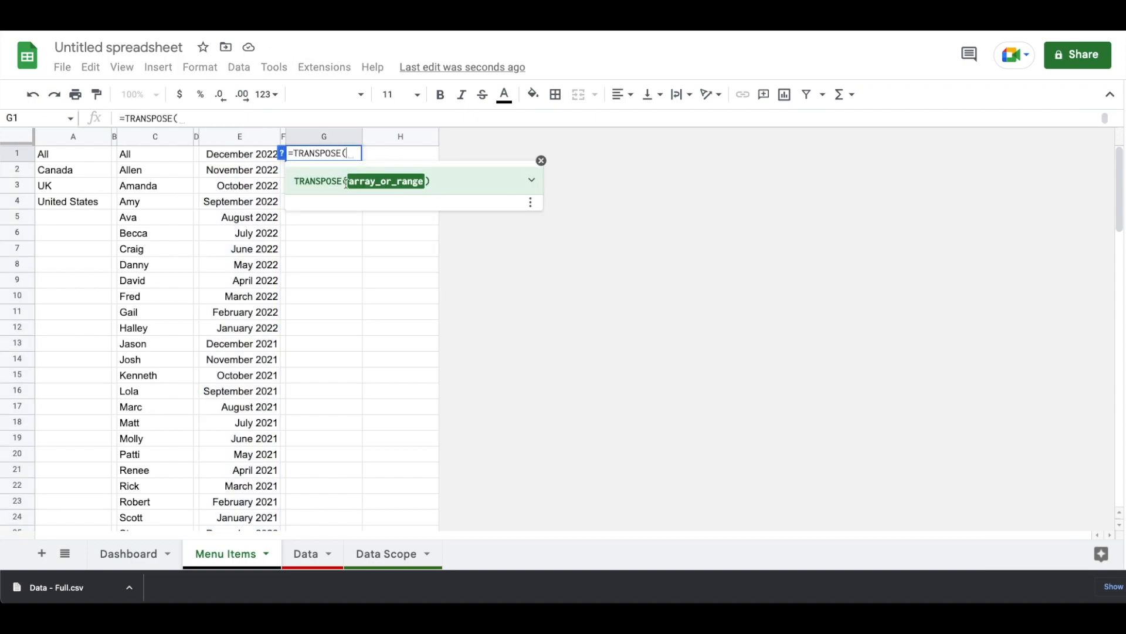
pyautogui.click(129, 556)
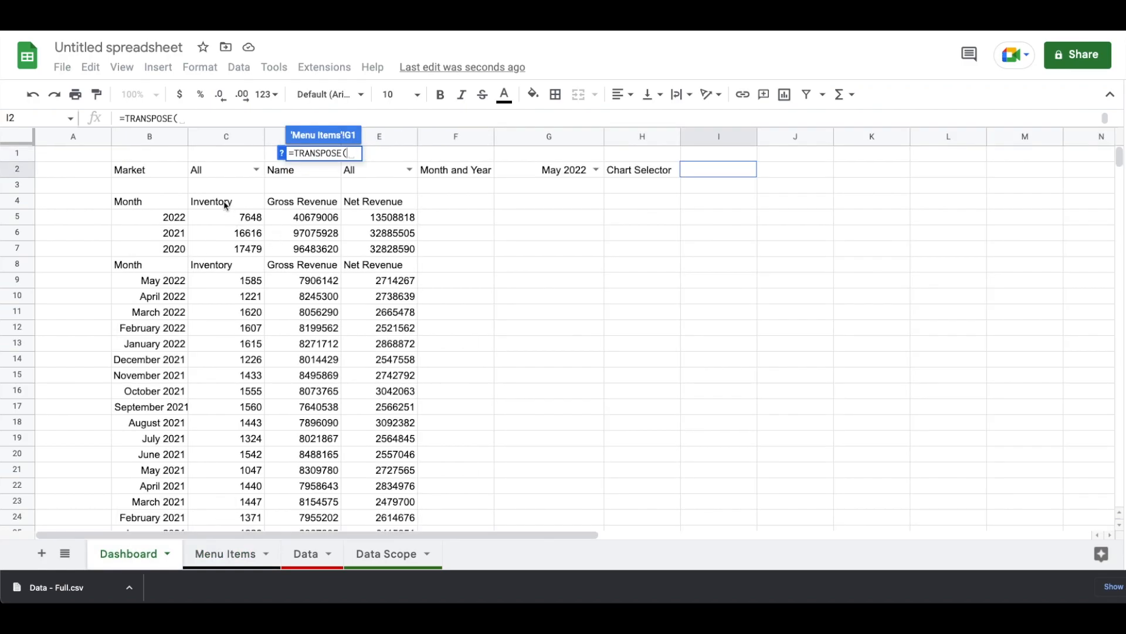
pyautogui.moveTo(226, 207); pyautogui.dragTo(369, 207)
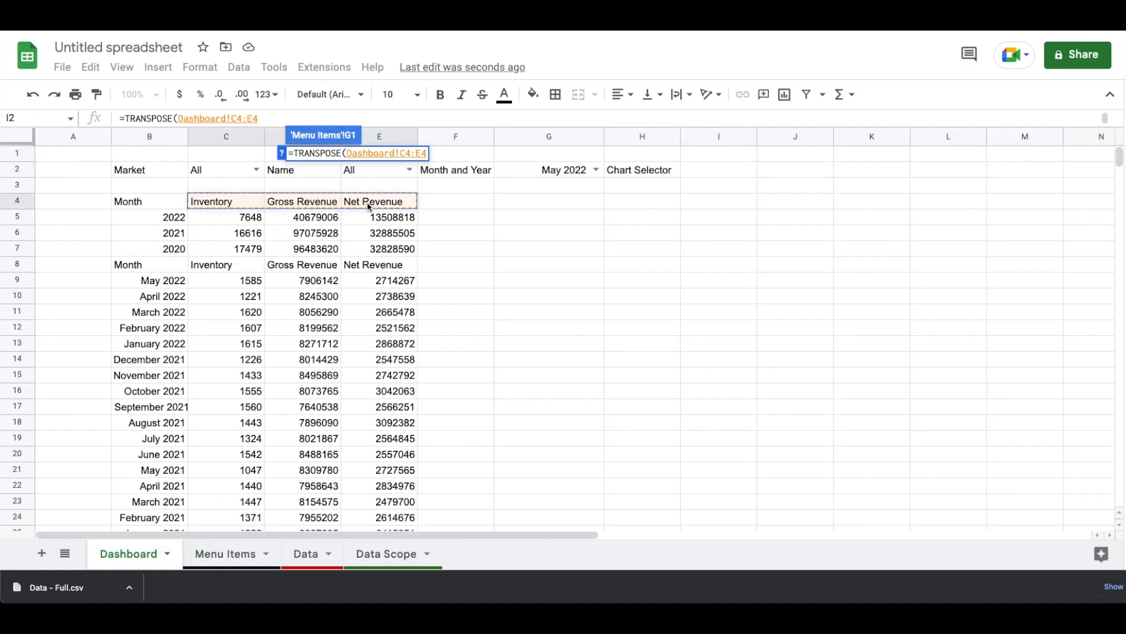
pyautogui.press('Return')
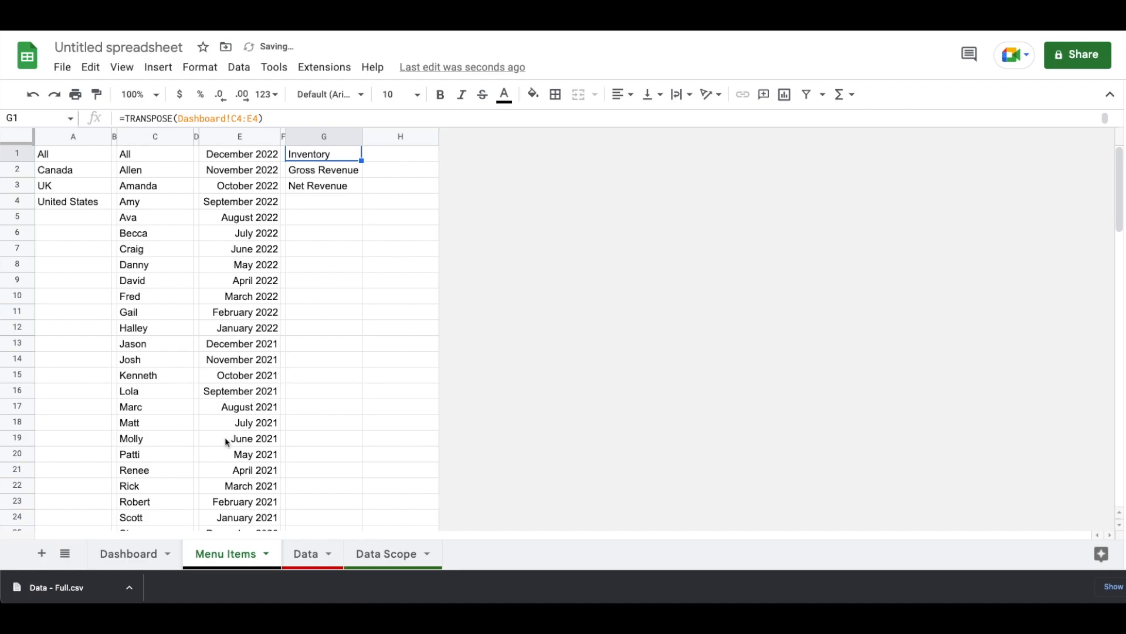
# Add a data validation rule to Dashboard I2 with the criteria Dropdown (from a range).
pyautogui.click(140, 551)
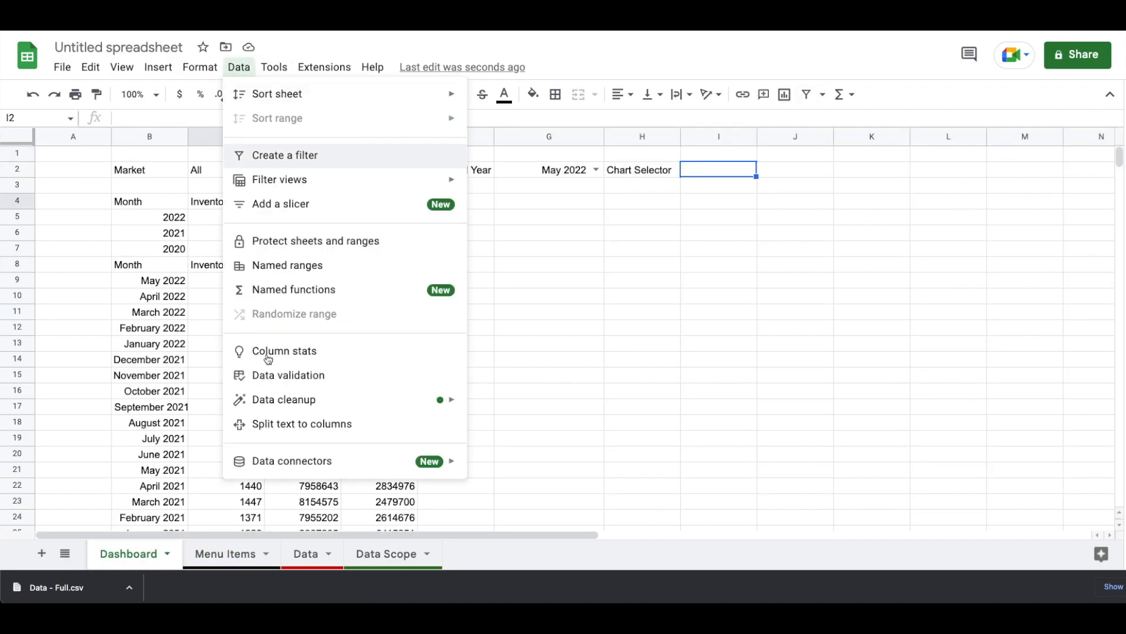
pyautogui.click(261, 375)
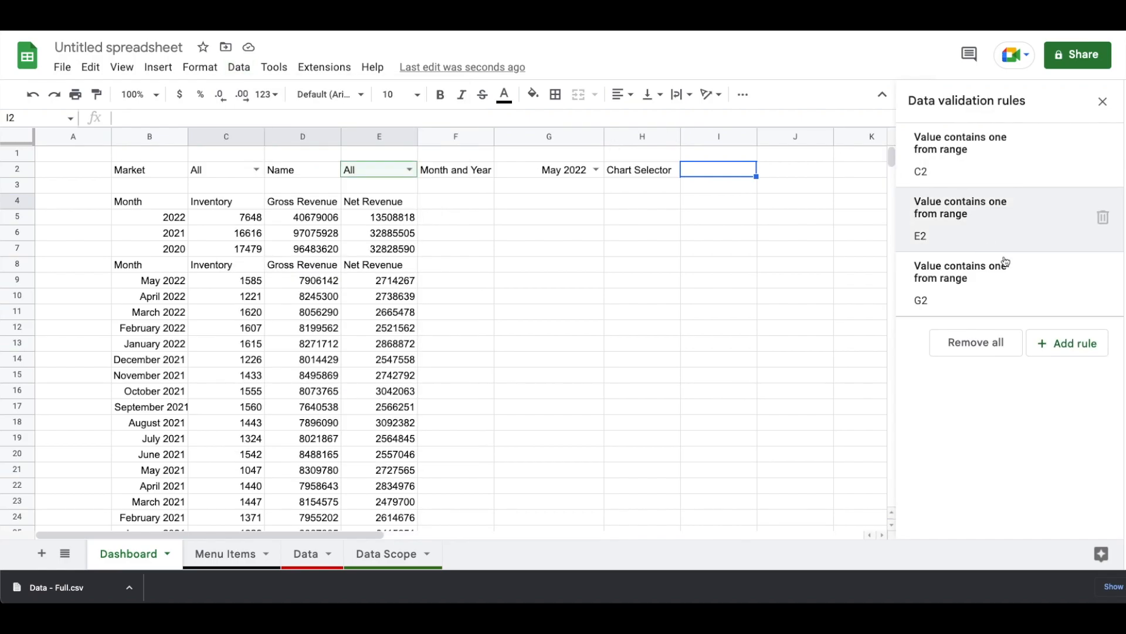
pyautogui.click(1052, 348)
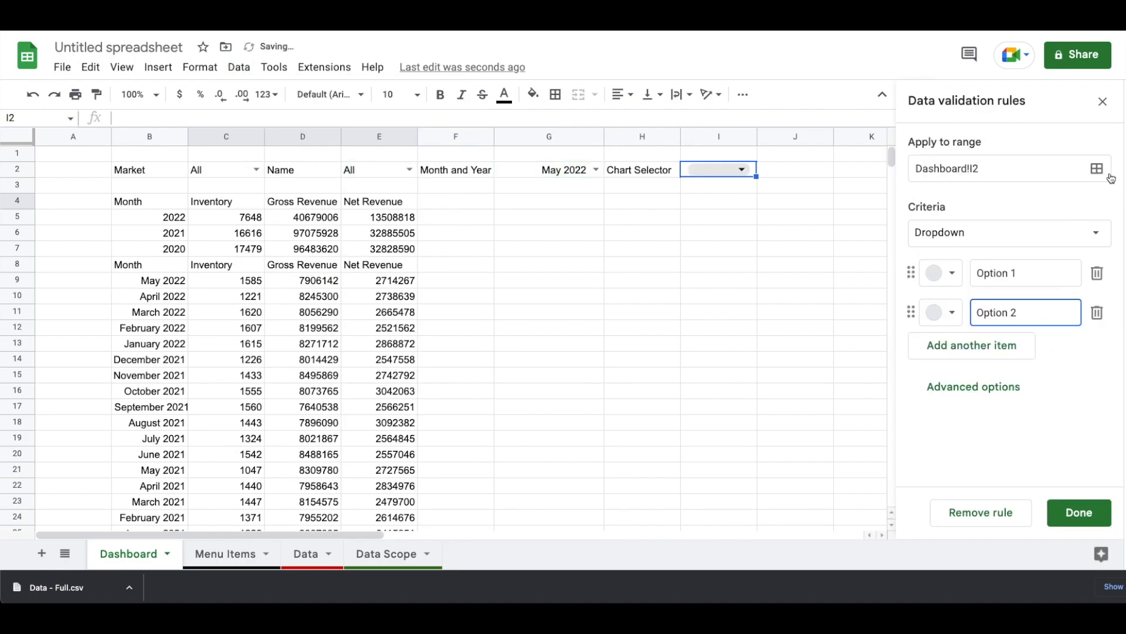
pyautogui.click(1097, 235)
pyautogui.click(1039, 265)
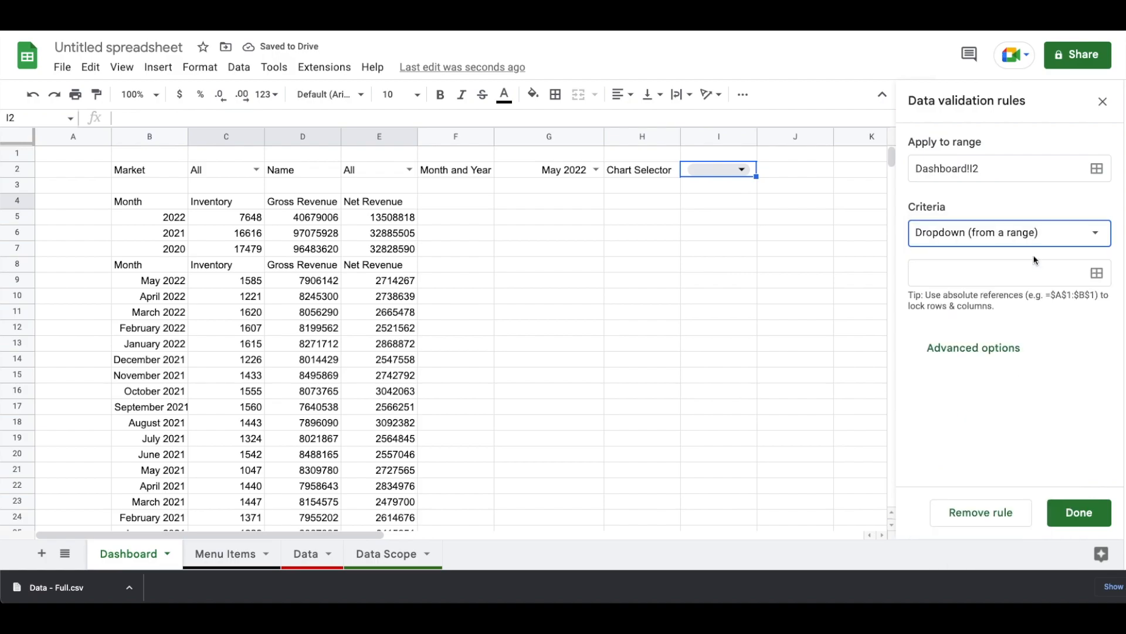
# Use column G of the Menu Items sheet, 'Menu Items'!G:G, as the source range for the I2 dropdown.
pyautogui.click(1096, 273)
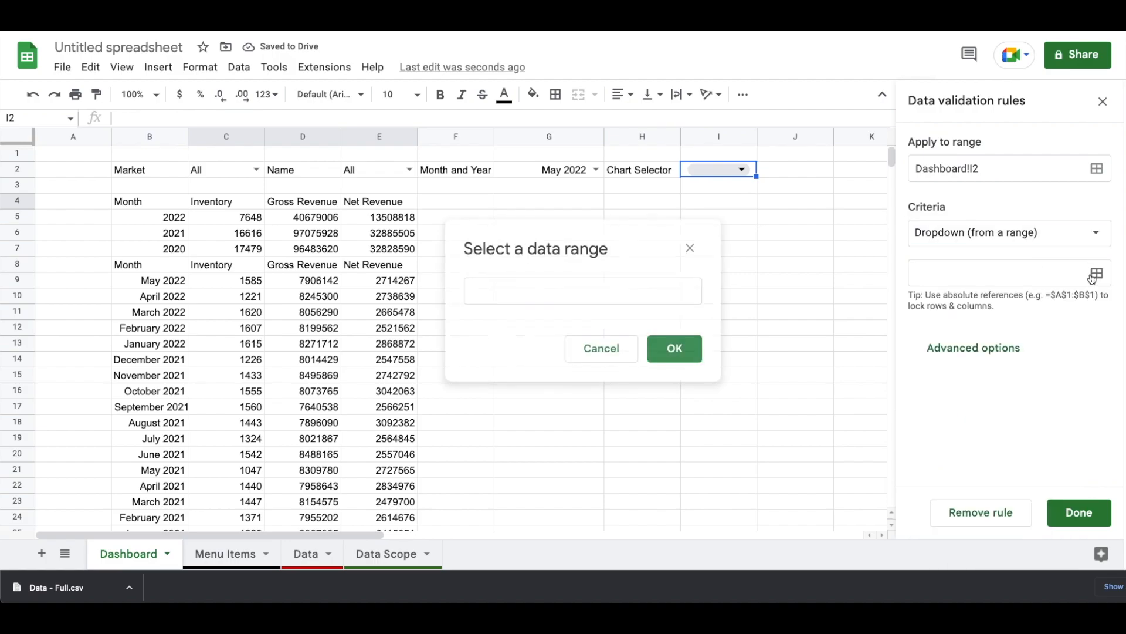
pyautogui.click(220, 555)
pyautogui.click(498, 288)
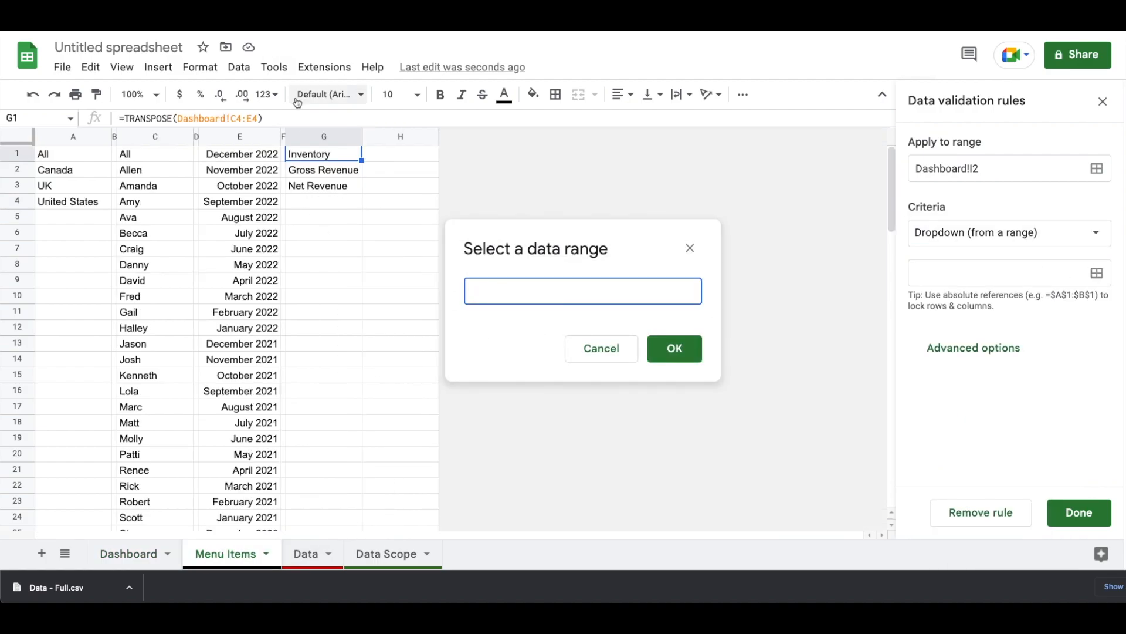
pyautogui.click(308, 137)
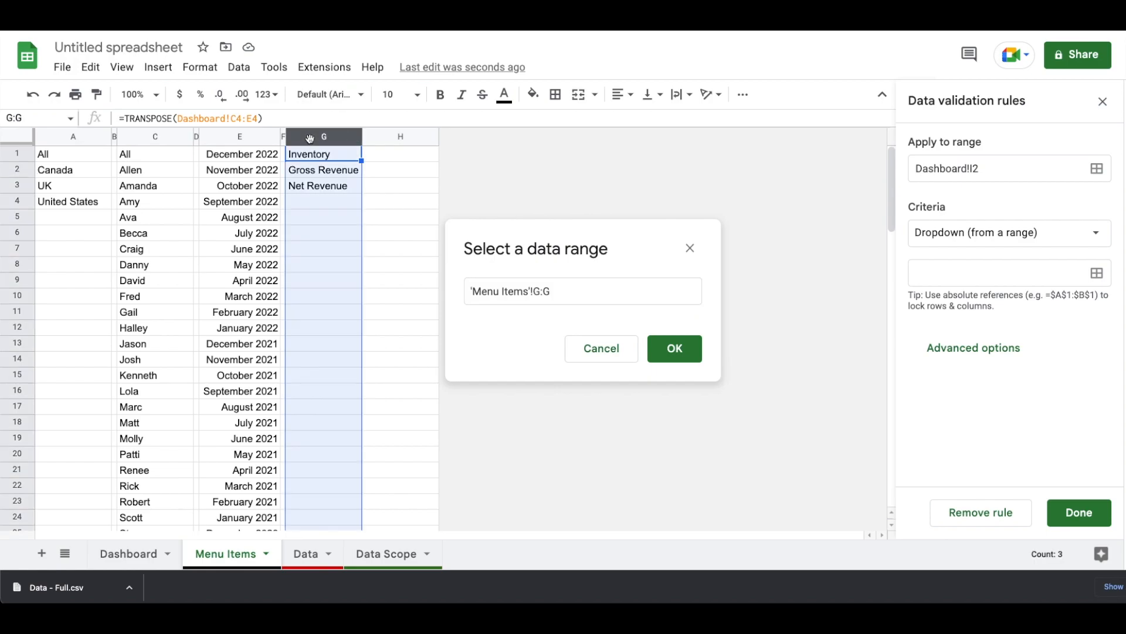
pyautogui.click(675, 348)
# Set the I2 dropdown's display style to Arrow, save the rule and close the data validation rules.
pyautogui.scroll(-1, 1011, 411)
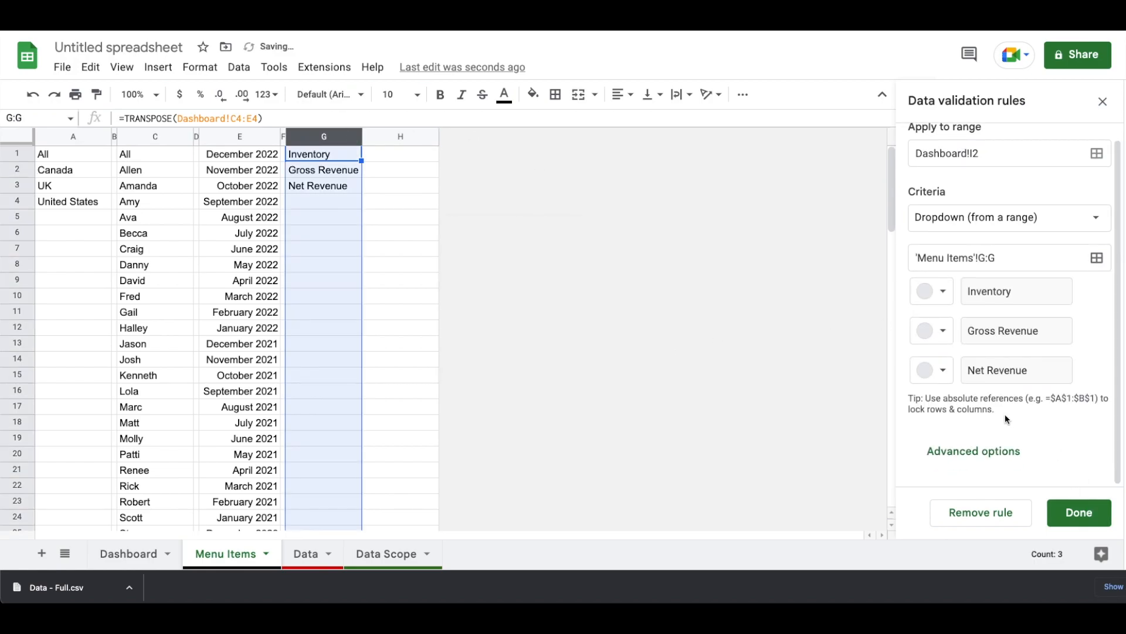
pyautogui.click(982, 456)
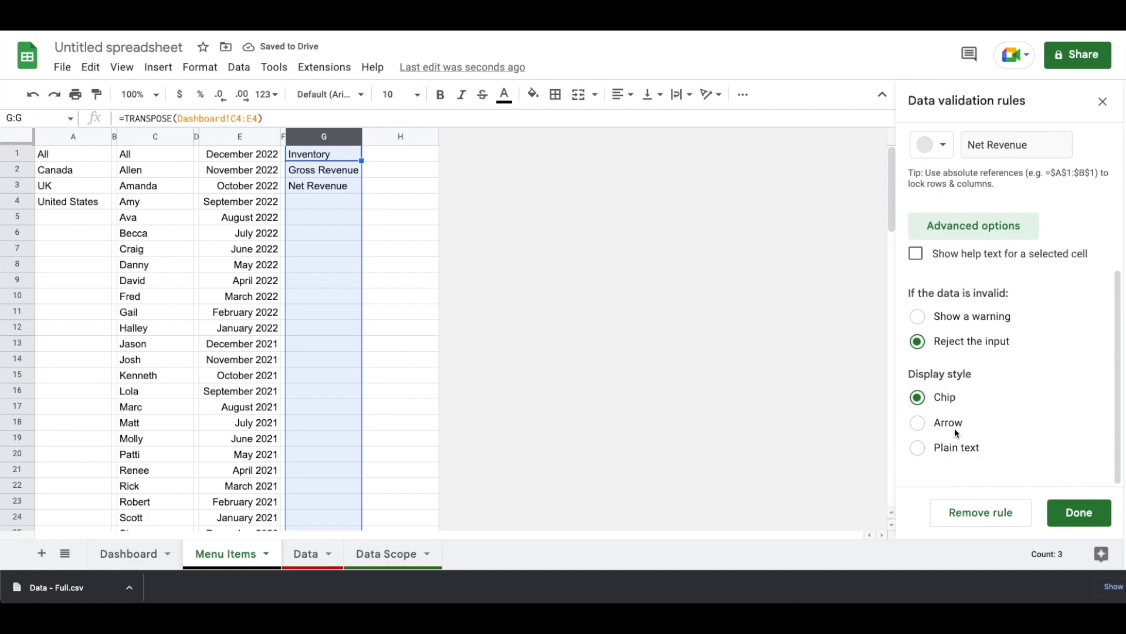
pyautogui.click(952, 424)
pyautogui.click(1077, 512)
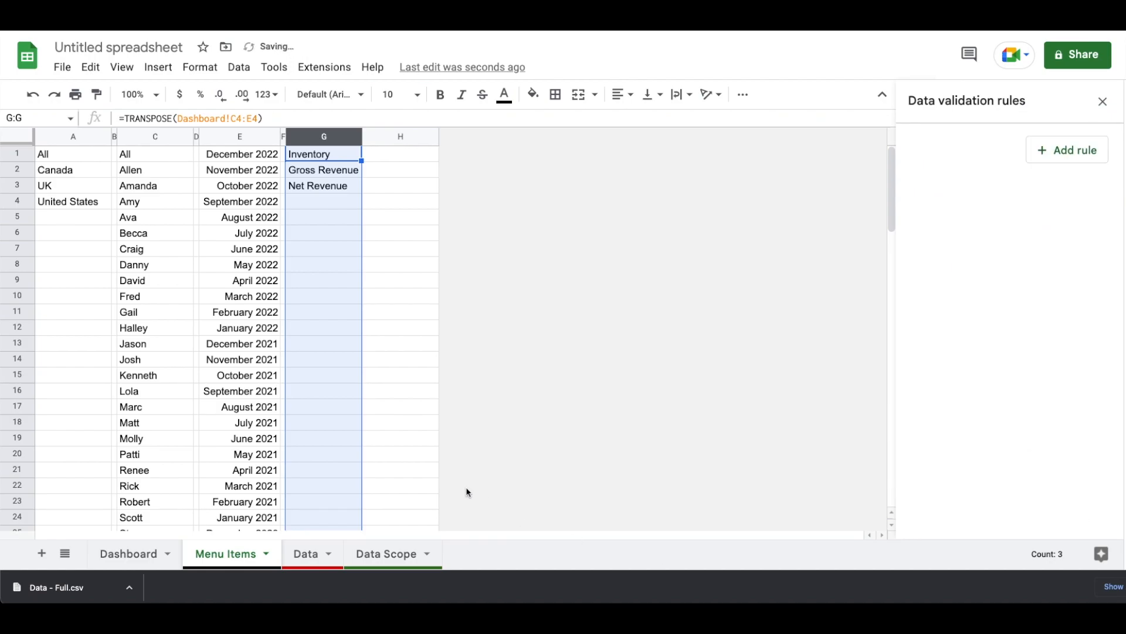
pyautogui.click(1103, 101)
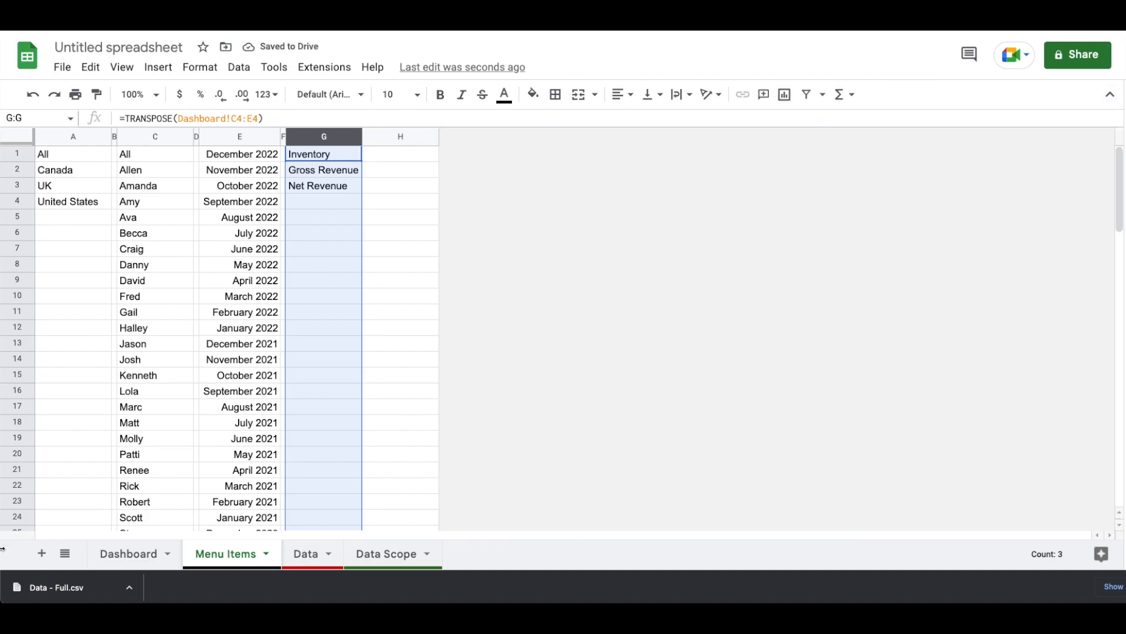
# Widen Dashboard column I and test its Chart Selector dropdown with Inventory, Gross Revenue, Net Revenue and finally Inventory.
pyautogui.click(128, 558)
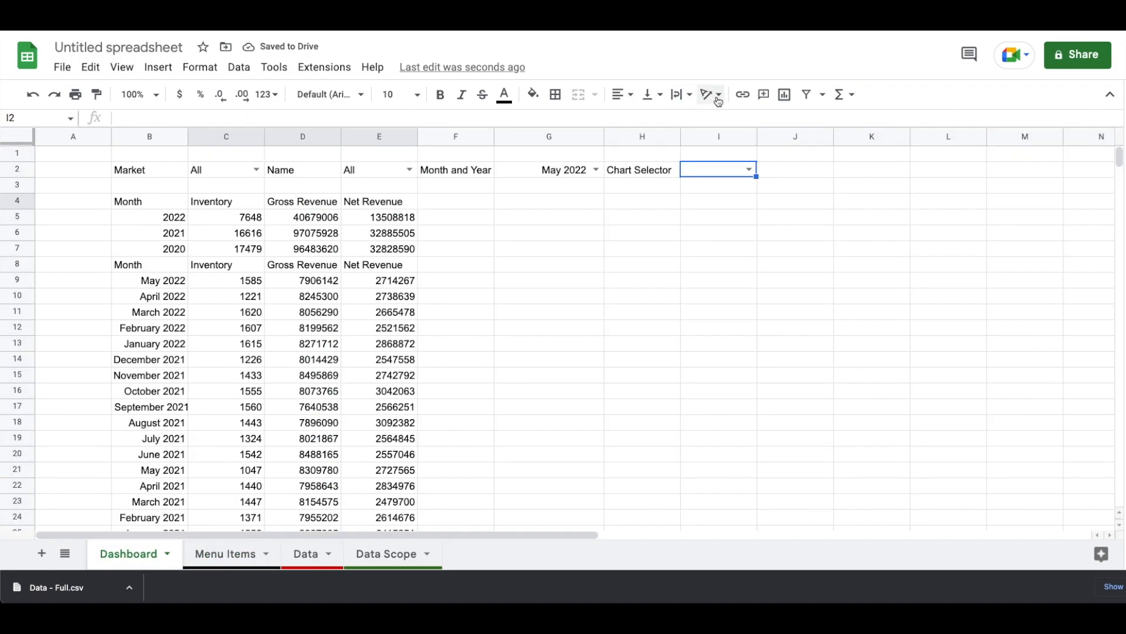
pyautogui.click(742, 170)
pyautogui.click(730, 184)
pyautogui.click(749, 171)
pyautogui.click(728, 206)
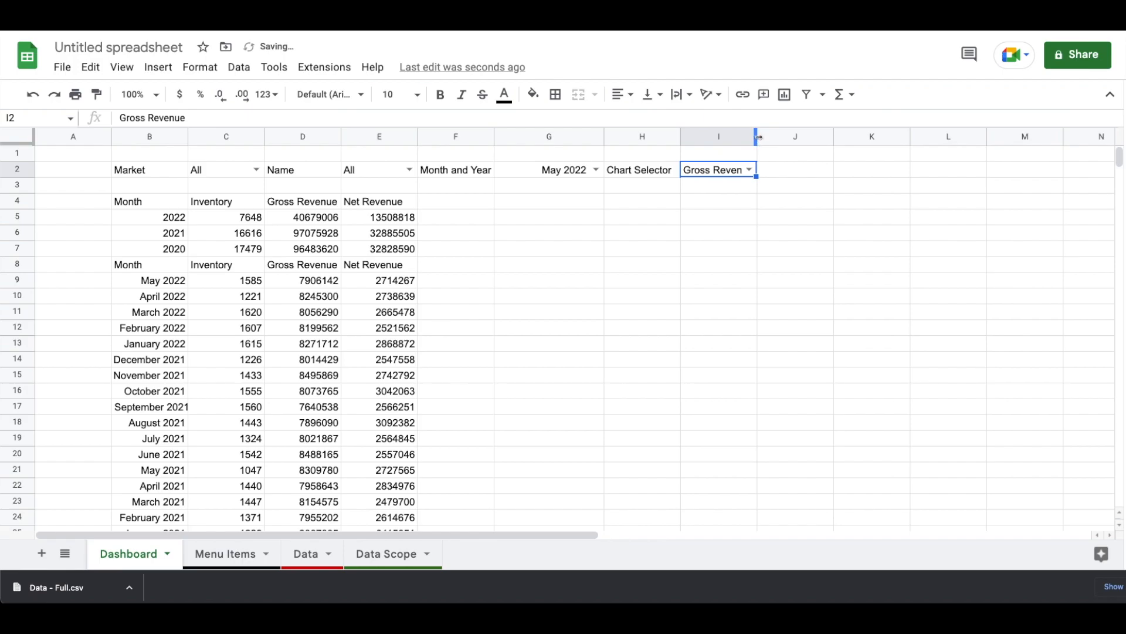
pyautogui.moveTo(757, 139); pyautogui.dragTo(783, 140)
pyautogui.click(775, 169)
pyautogui.click(725, 229)
pyautogui.click(776, 169)
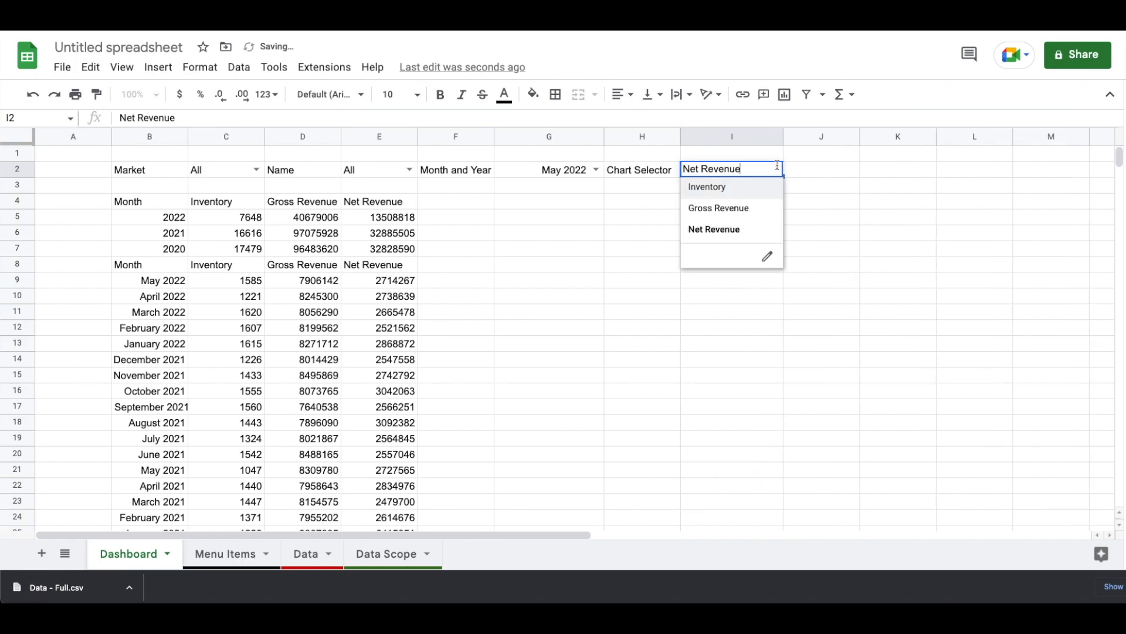
pyautogui.click(714, 188)
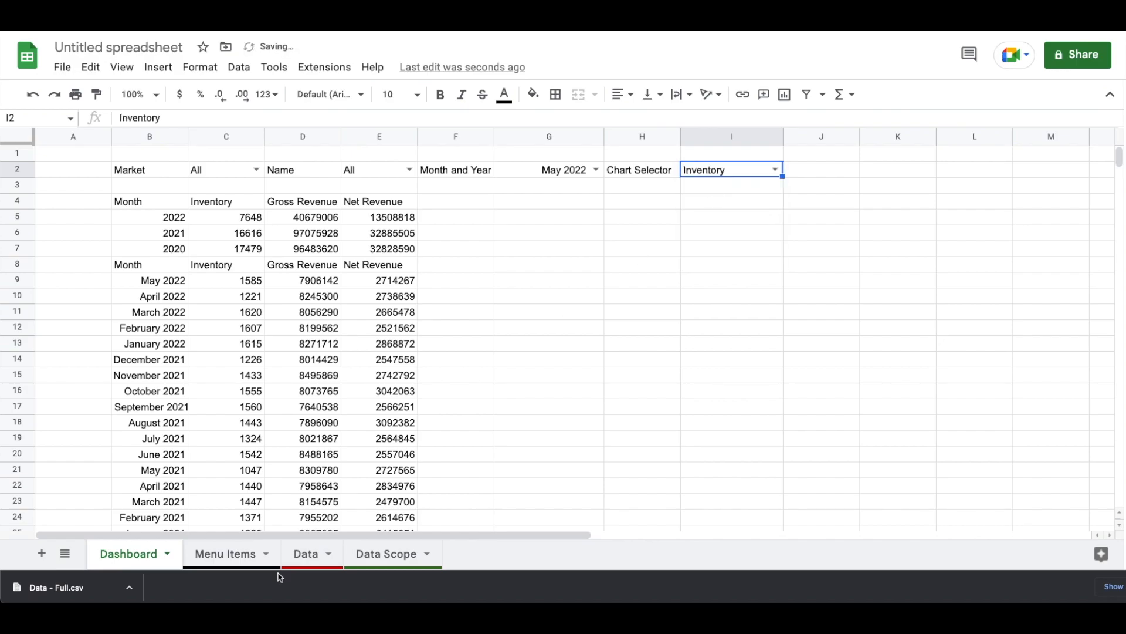
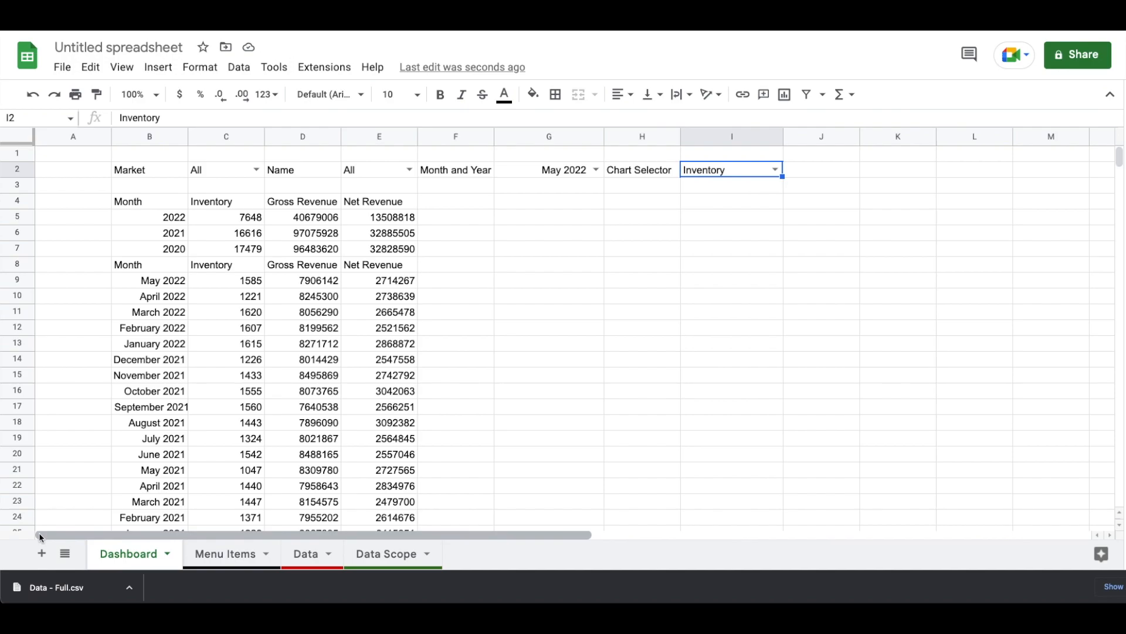
# Add a new sheet and name it Menu Slicer.
pyautogui.click(42, 553)
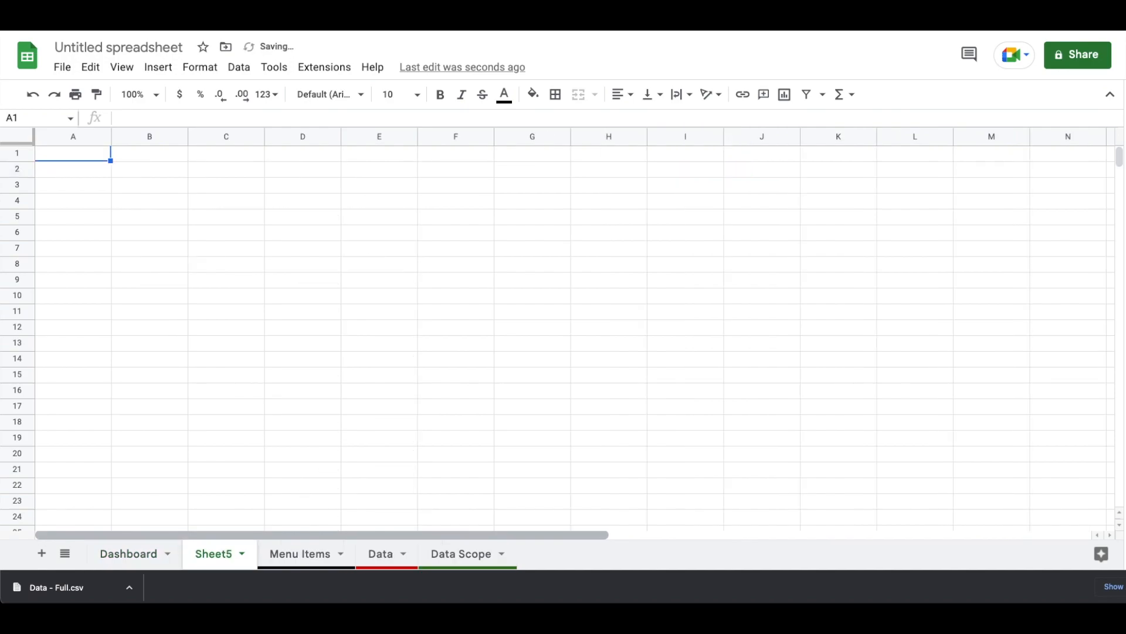
pyautogui.doubleClick(213, 555)
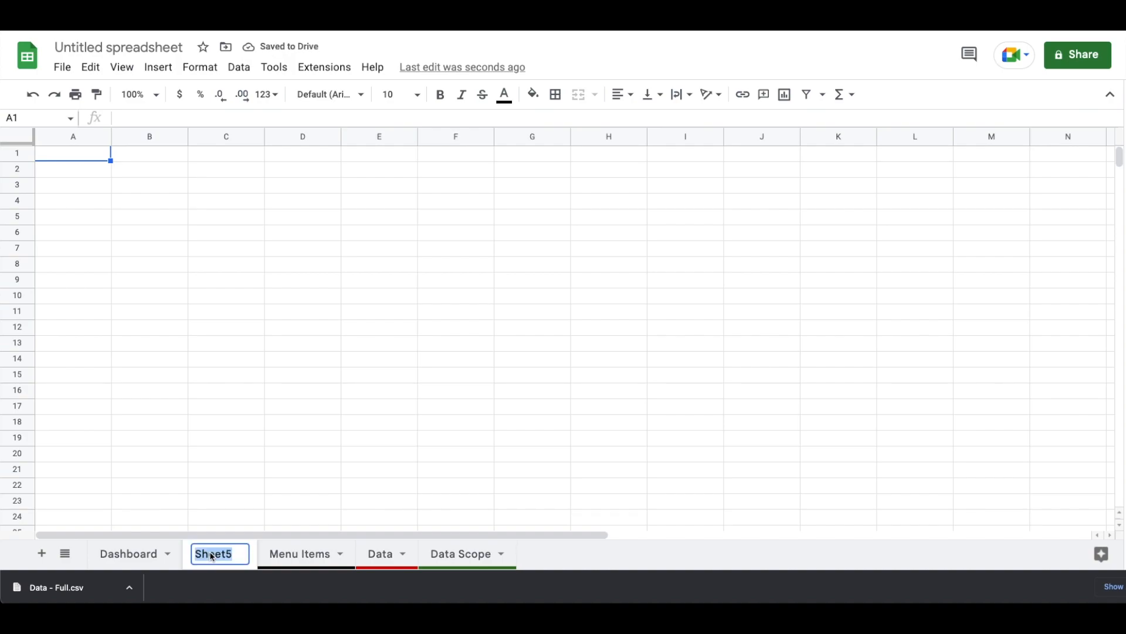
pyautogui.write('Menu Slicer')
pyautogui.press('Return')
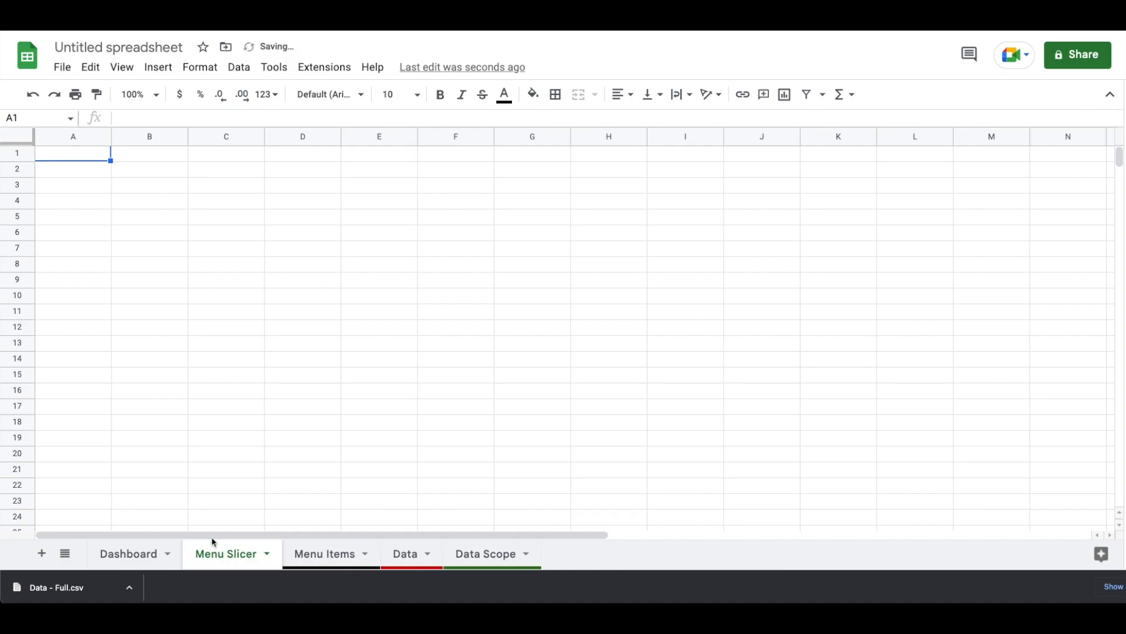
# Copy the second, monthly QUERY from the Dashboard B4 formula without the closing brace, leaving the original formula unedited.
pyautogui.click(120, 554)
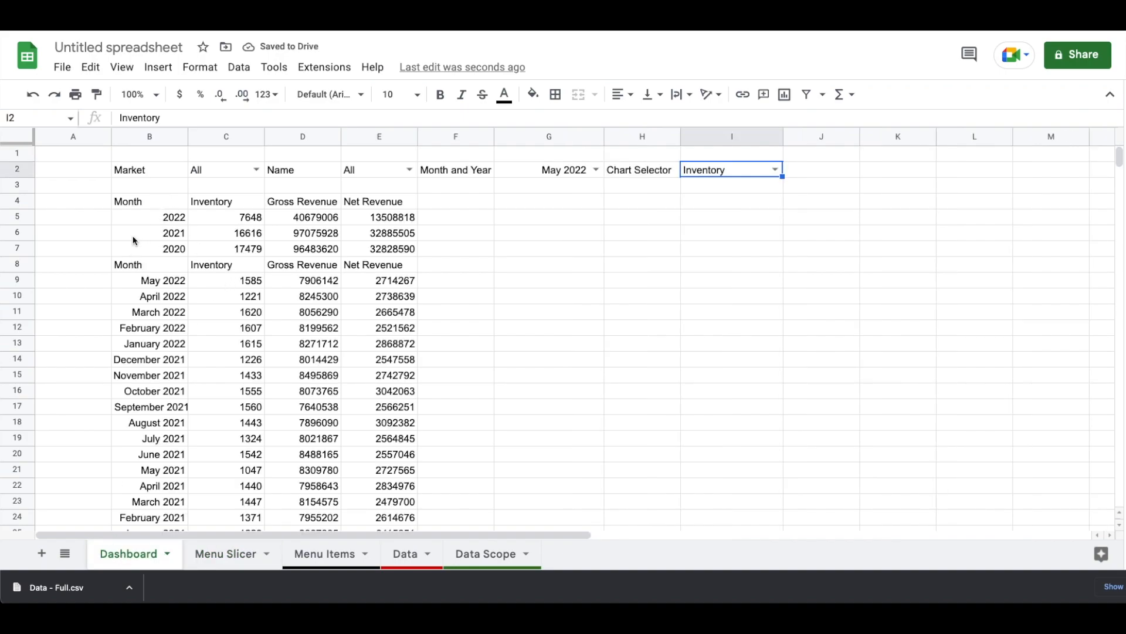
pyautogui.click(144, 201)
pyautogui.doubleClick(144, 201)
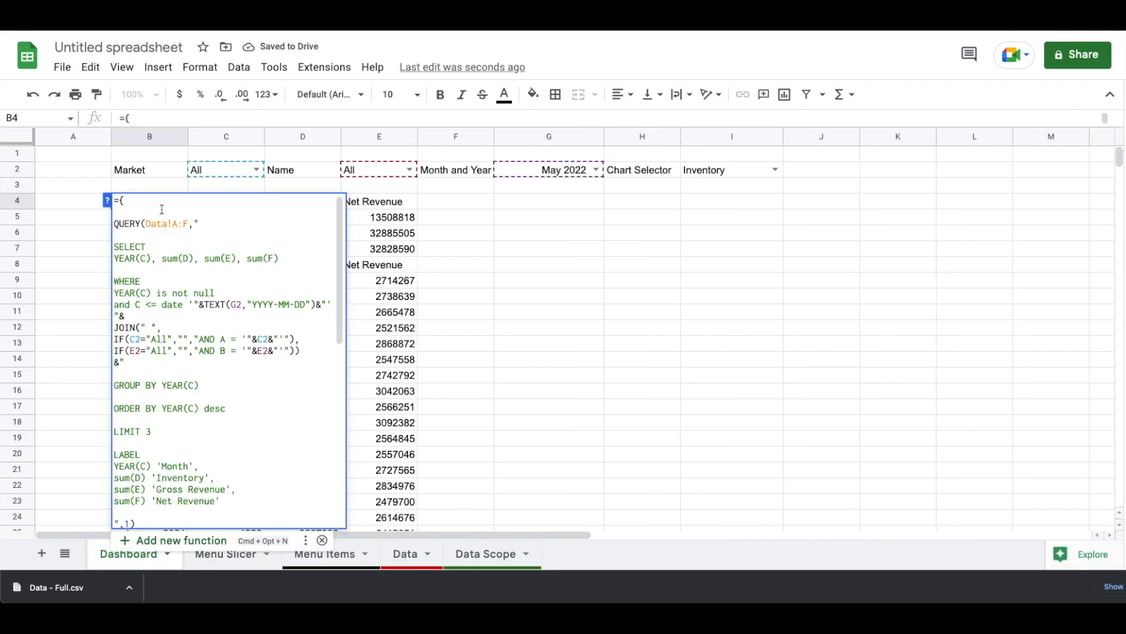
pyautogui.scroll(-3, 158, 274)
pyautogui.scroll(-5, 158, 274)
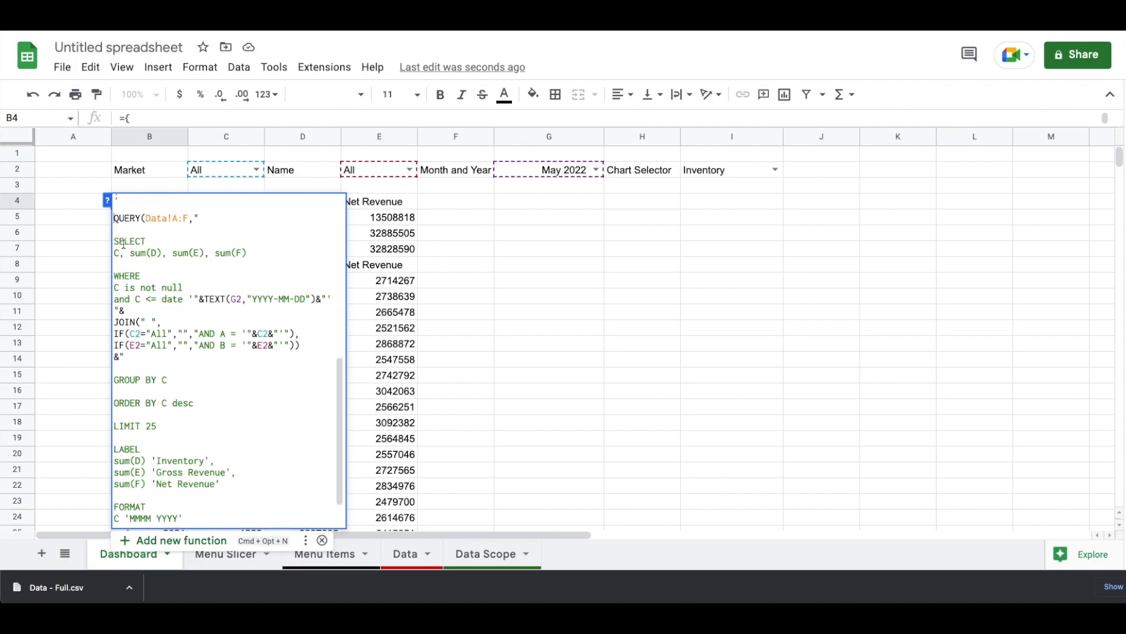
pyautogui.press('shift+super+Down')
pyautogui.hotkey('ctrl', 'c')
pyautogui.hotkey('shift', 'Up')
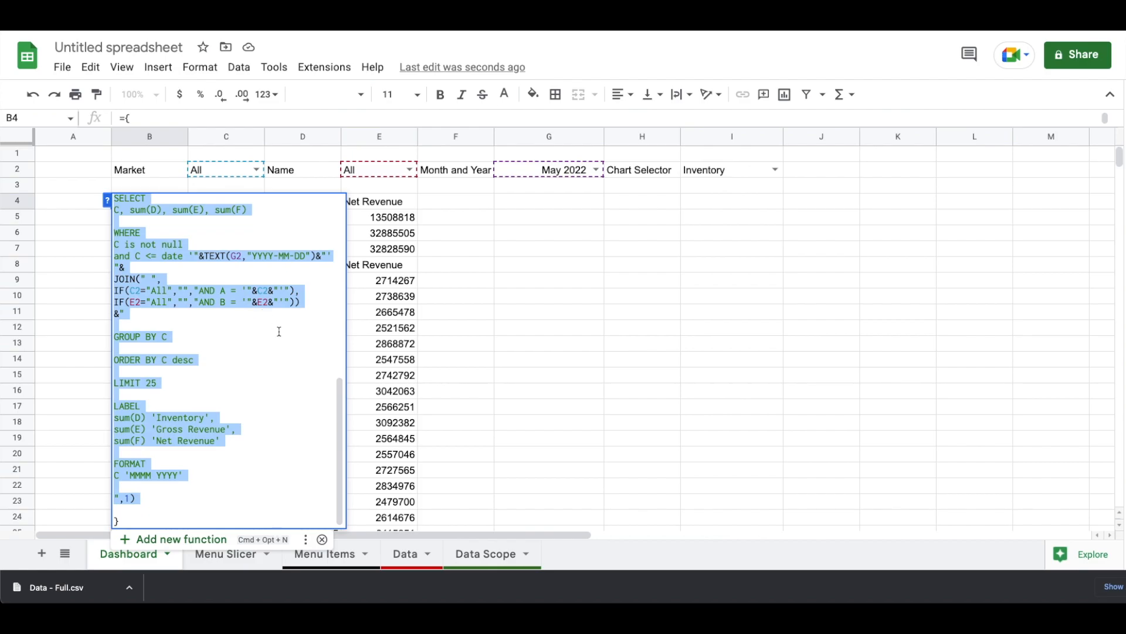
pyautogui.press('Escape')
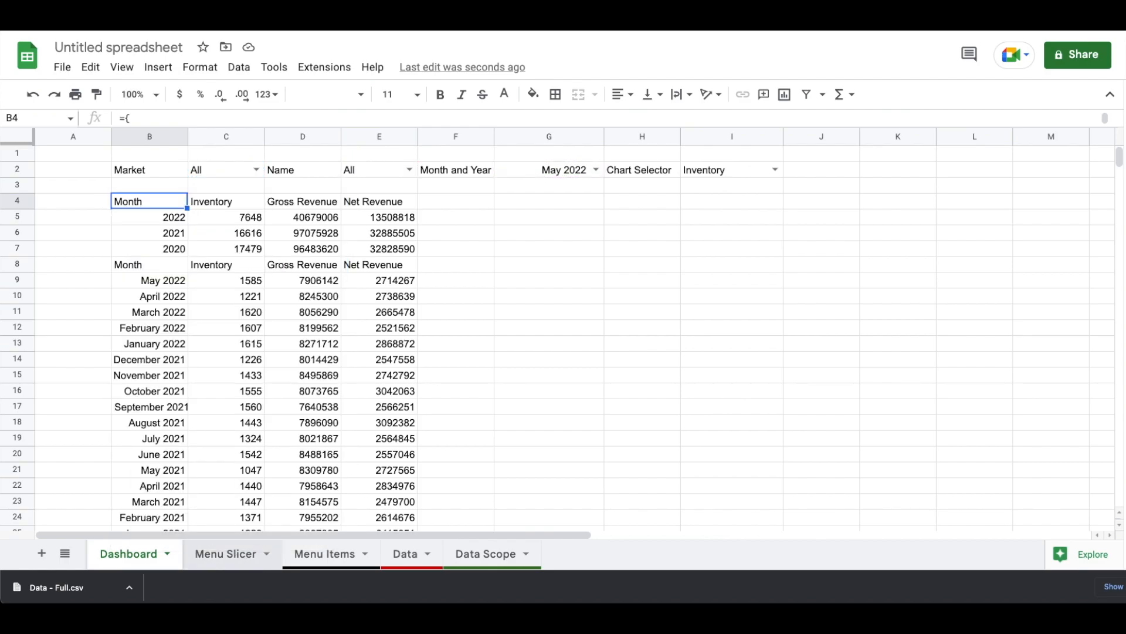
# Paste the copied QUERY into Menu Slicer A1 and put an equals sign in front so it runs as a formula.
pyautogui.click(245, 555)
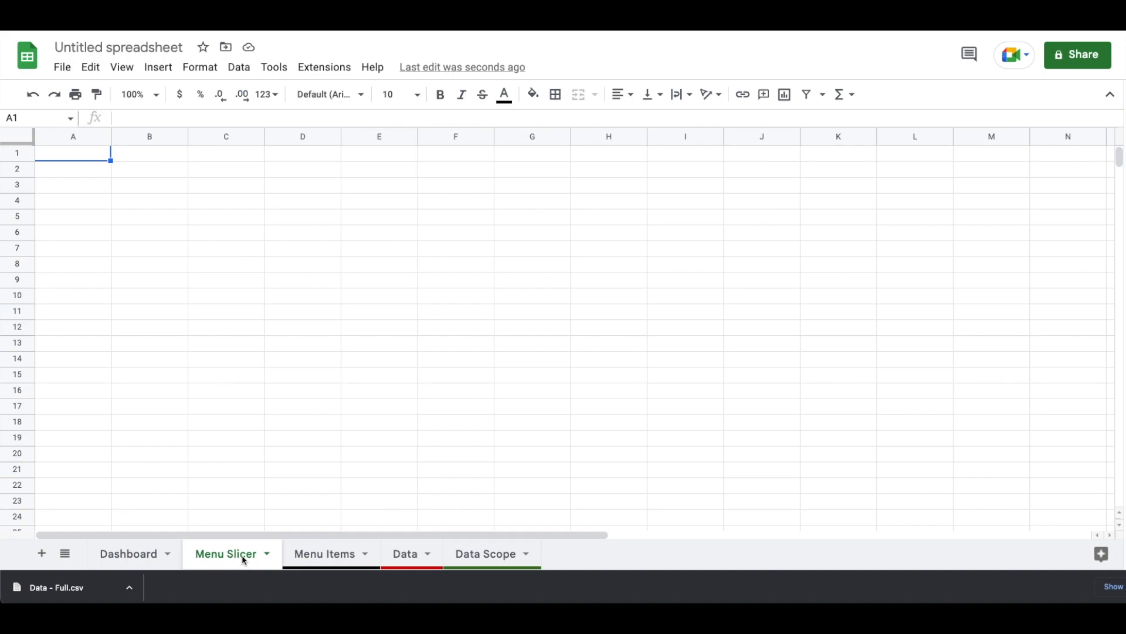
pyautogui.press('Return')
pyautogui.hotkey('ctrl', 'v')
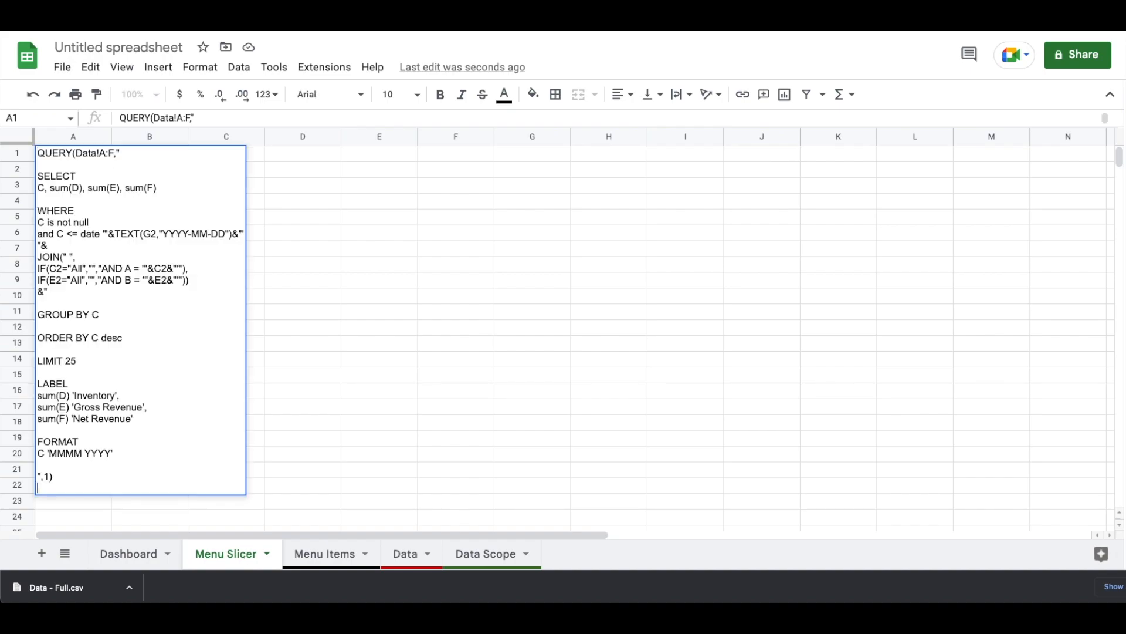
pyautogui.write('=')
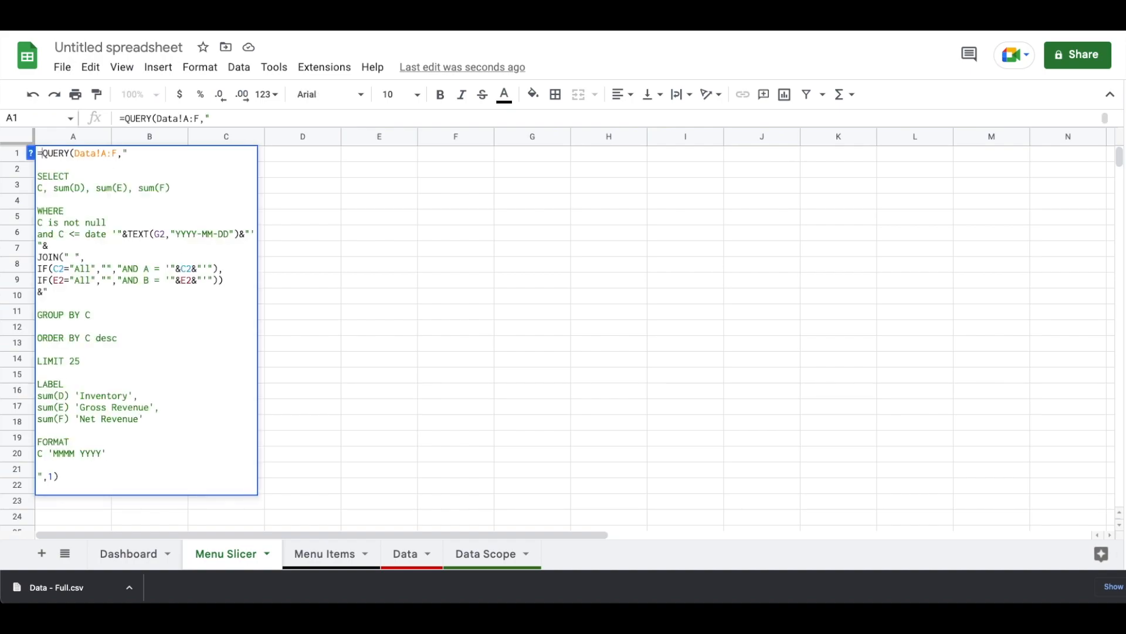
pyautogui.press('Return')
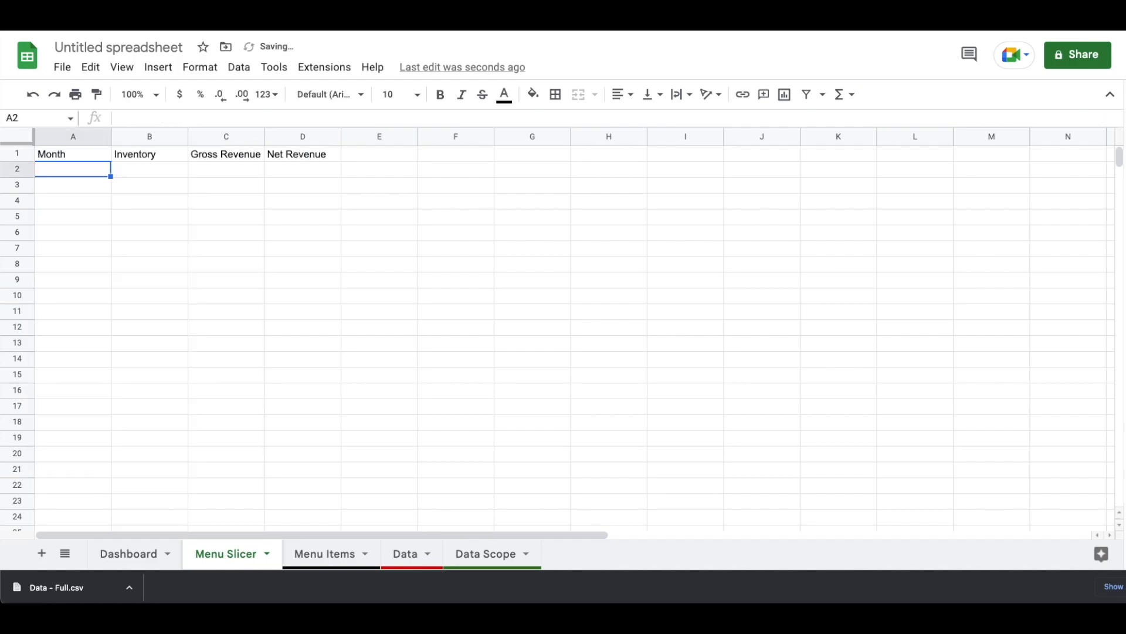
# Prefix the G2 reference in the Menu Slicer A1 formula with Dashboard! and copy that prefix.
pyautogui.press('Up')
pyautogui.press('Return')
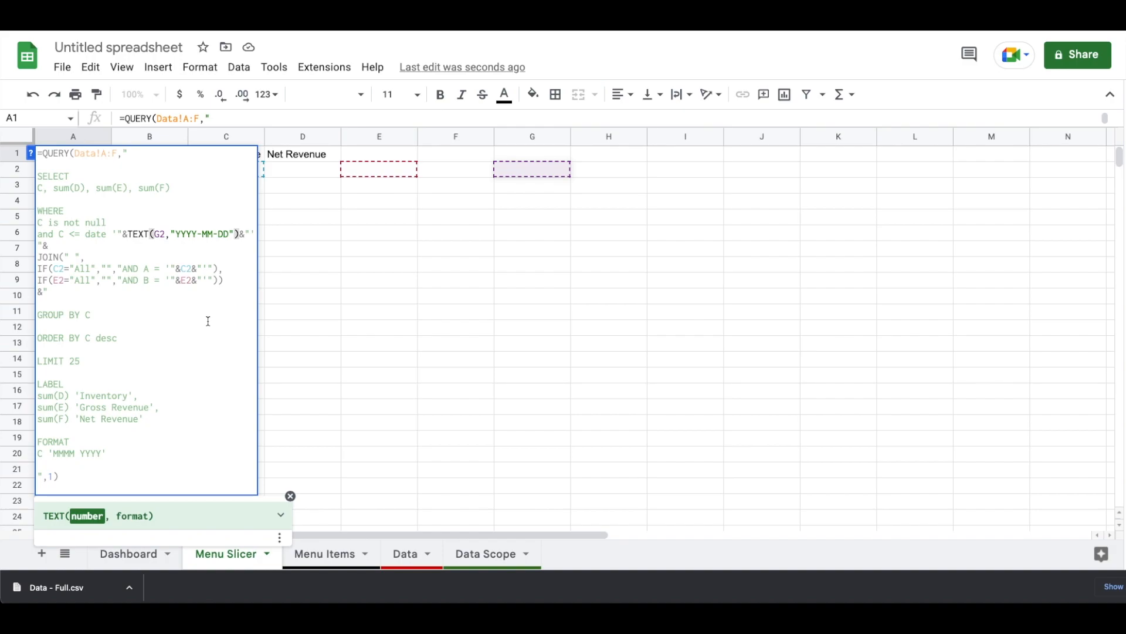
pyautogui.write('Dashboard!')
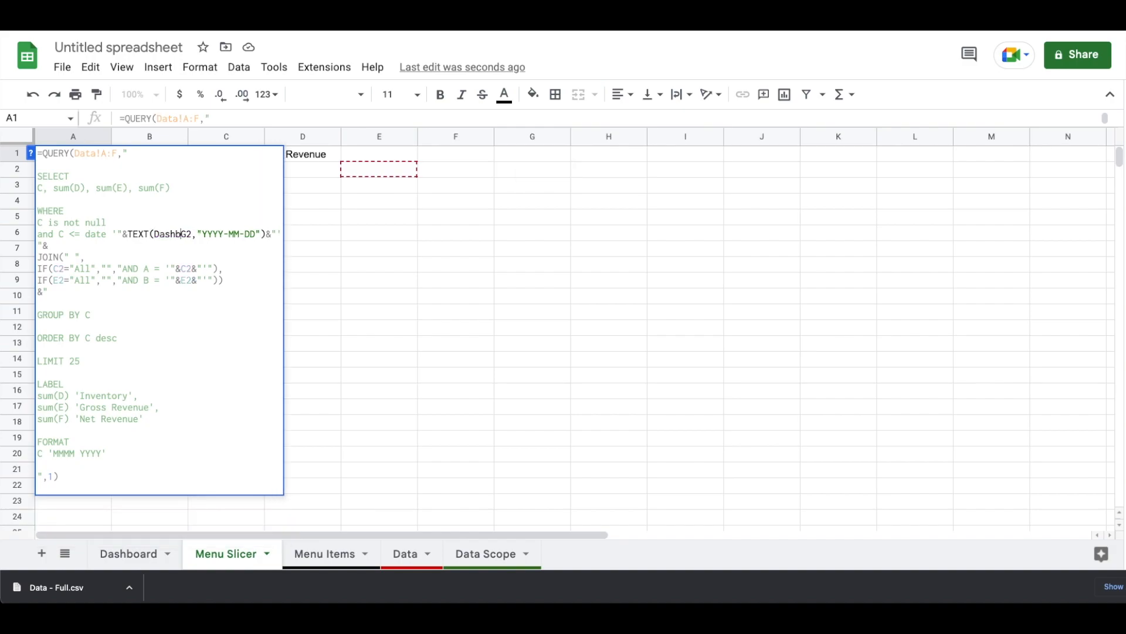
pyautogui.hotkey('shift', 'Left')
pyautogui.hotkey('shift', 'Left')
pyautogui.hotkey('shift', 'Left')
pyautogui.hotkey('shift', 'Left')
pyautogui.hotkey('shift', 'Left')
pyautogui.hotkey('shift', 'Left')
pyautogui.hotkey('shift', 'Left')
pyautogui.hotkey('shift', 'Left')
pyautogui.hotkey('shift', 'Left')
pyautogui.hotkey('shift', 'Left')
pyautogui.hotkey('ctrl', 'c')
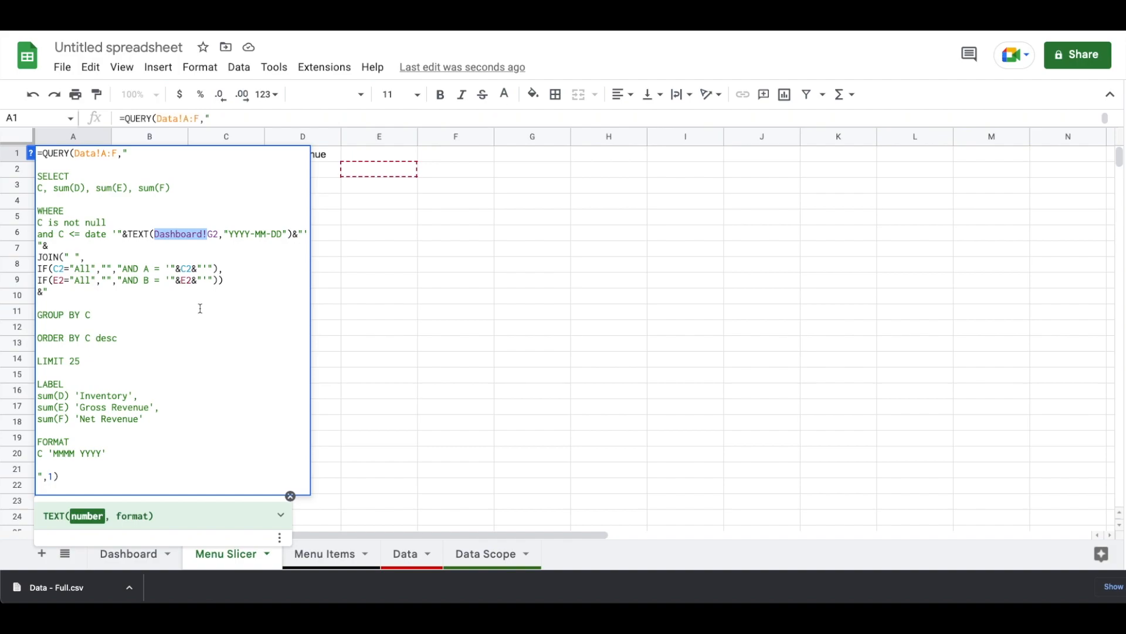
# Paste the Dashboard! prefix before every C2 and E2 reference in the A1 formula's IF clauses and commit the formula.
pyautogui.click(53, 268)
pyautogui.hotkey('ctrl', 'v')
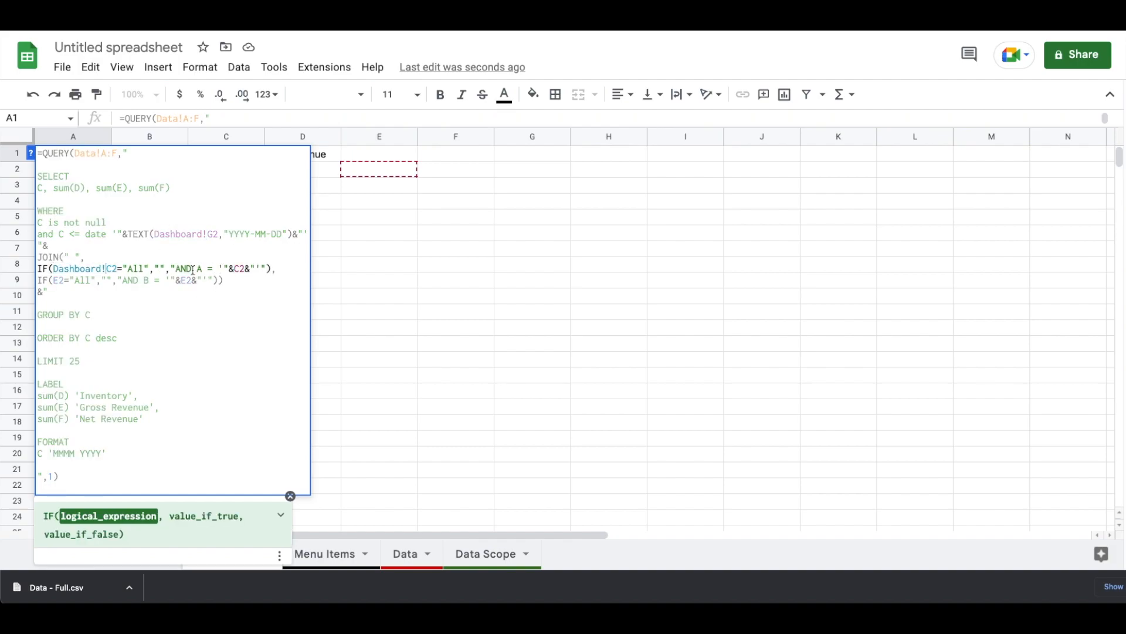
pyautogui.click(54, 280)
pyautogui.hotkey('ctrl', 'v')
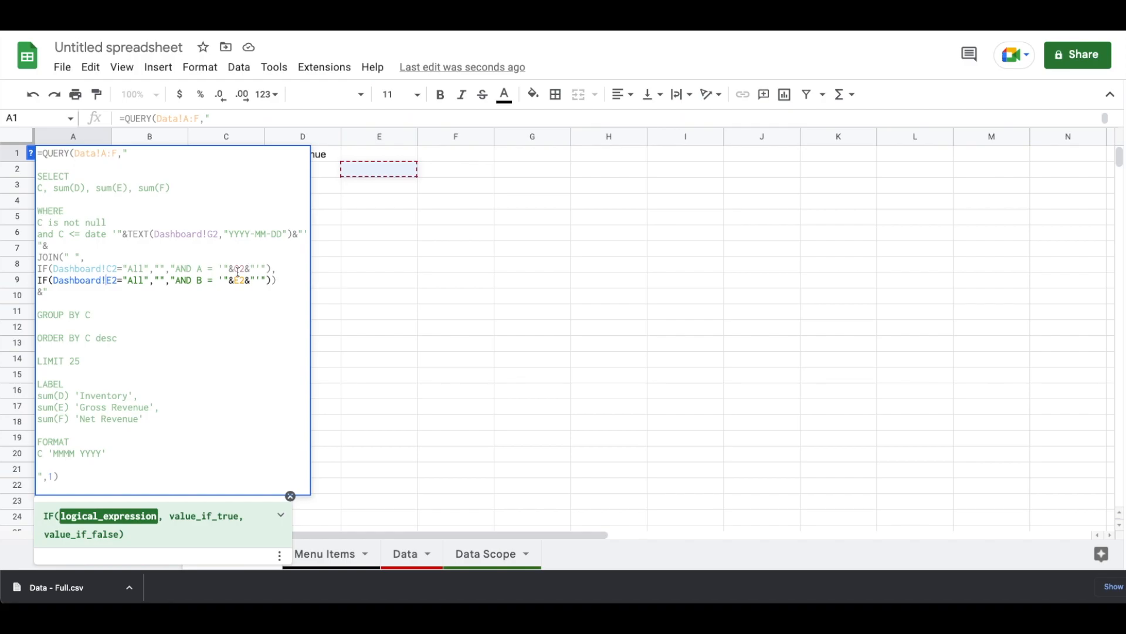
pyautogui.click(233, 280)
pyautogui.hotkey('ctrl', 'v')
pyautogui.click(232, 268)
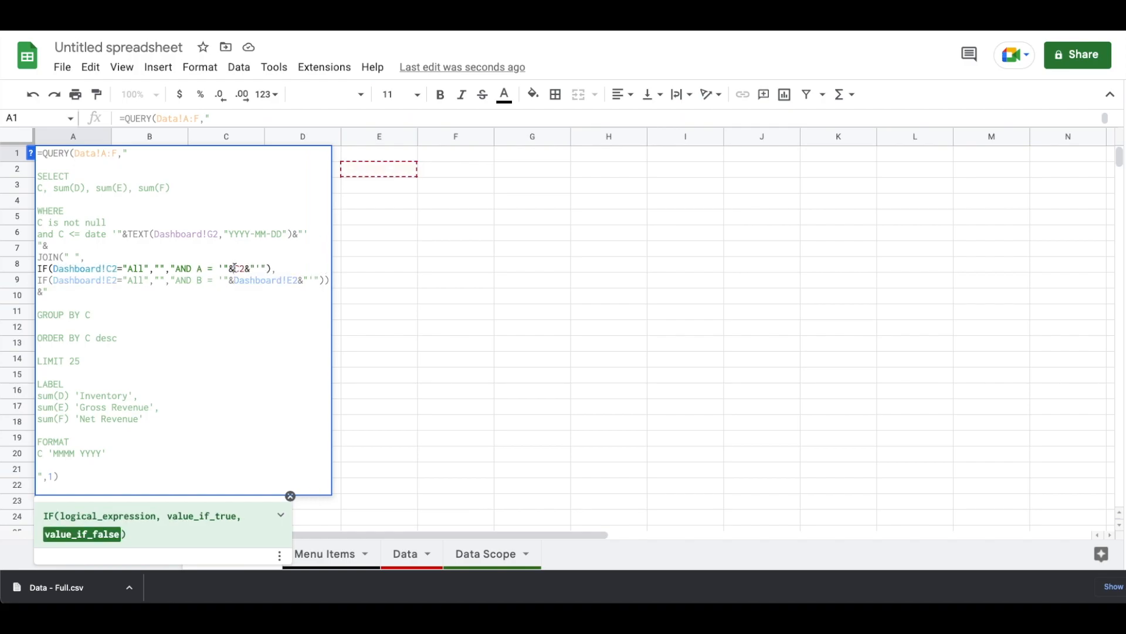
pyautogui.hotkey('ctrl', 'v')
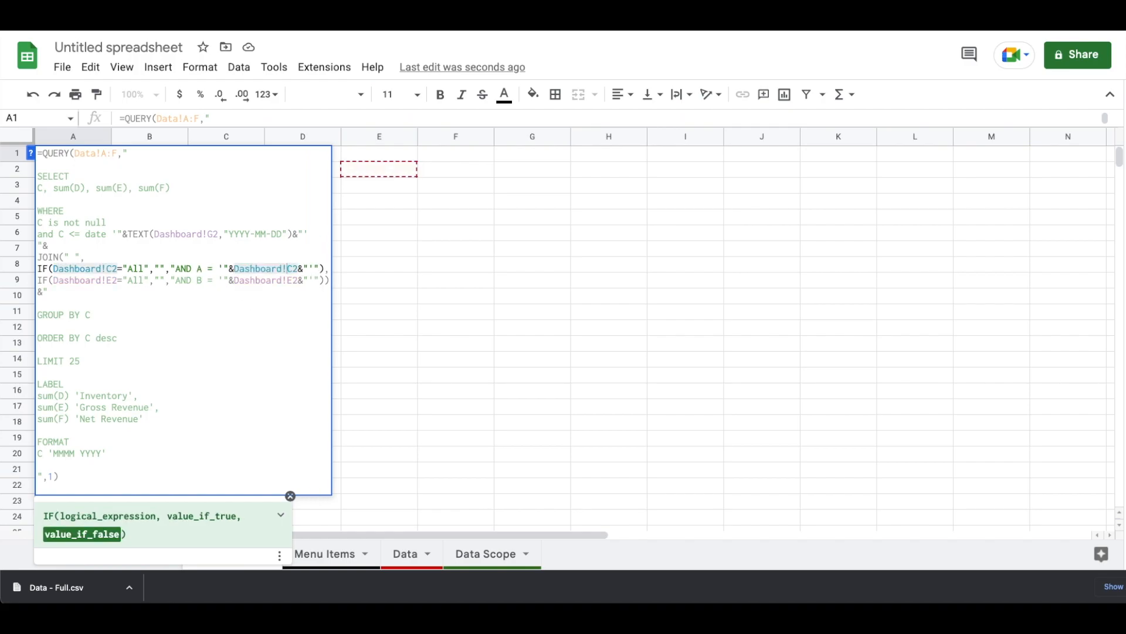
pyautogui.press('Return')
pyautogui.press('Up')
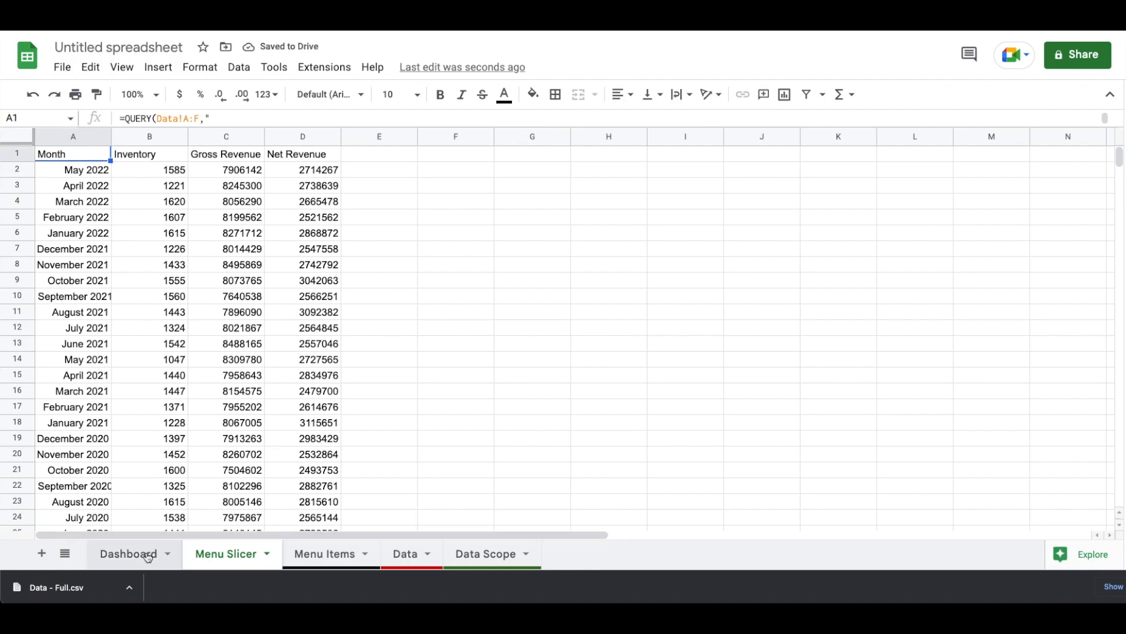
# Resize Menu Slicer column E to 5 pixels wide as a narrow spacer.
pyautogui.click(372, 140)
pyautogui.rightClick(371, 140)
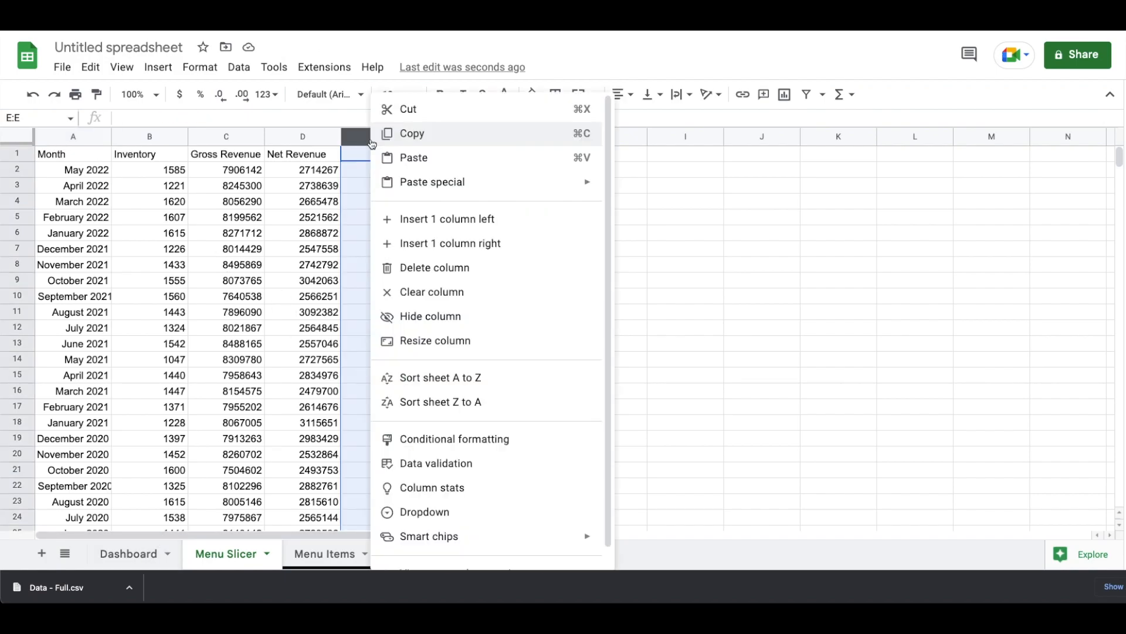
pyautogui.click(448, 347)
pyautogui.write('5')
pyautogui.press('Return')
# Enter a TRANSPOSE formula in F1 that lists the B1:D1 headers vertically.
pyautogui.press('Right')
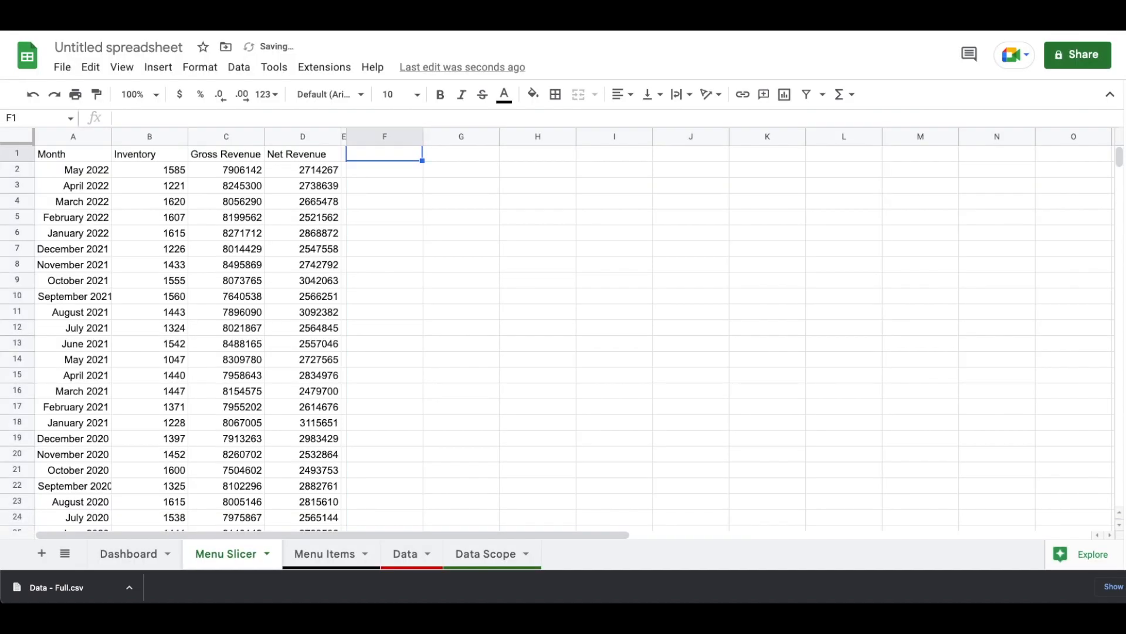
pyautogui.write('=transp')
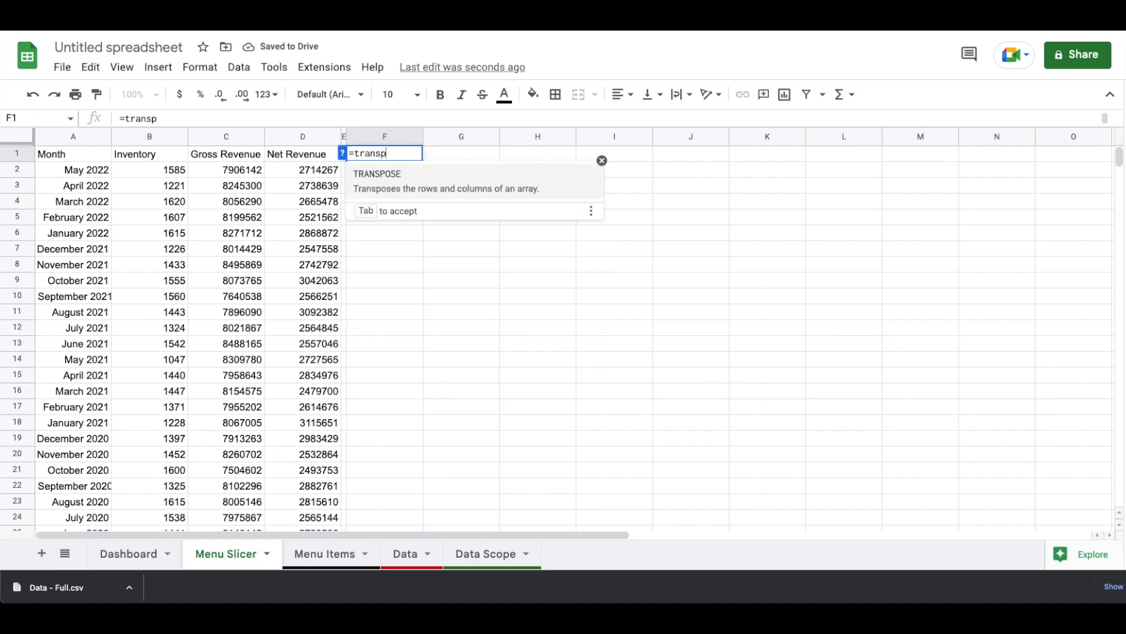
pyautogui.press('Tab')
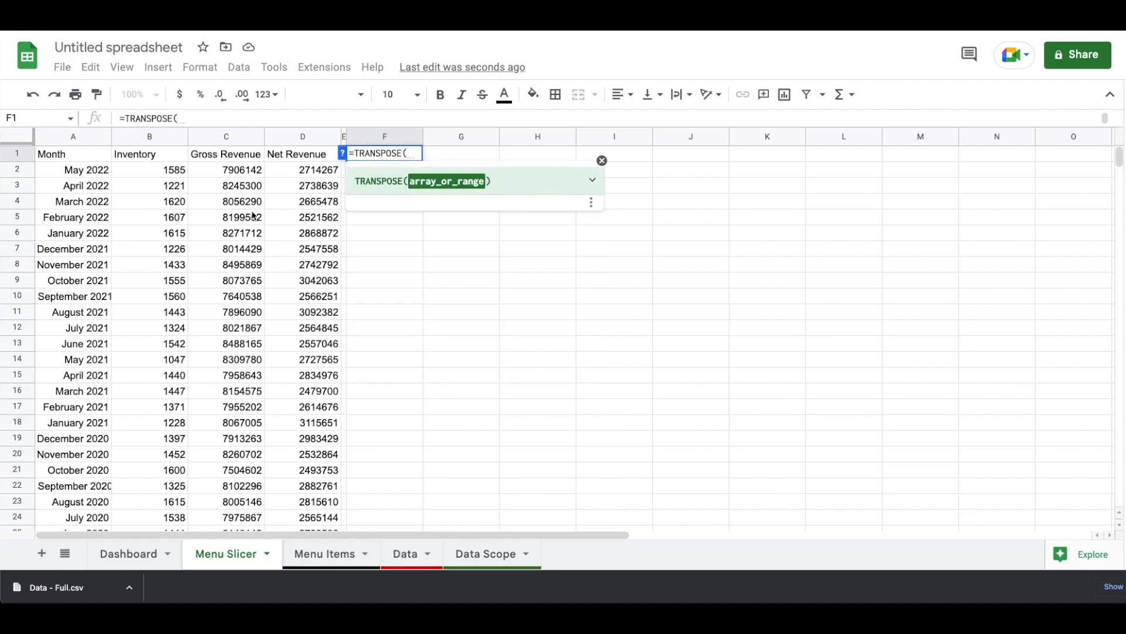
pyautogui.moveTo(158, 156); pyautogui.dragTo(297, 158)
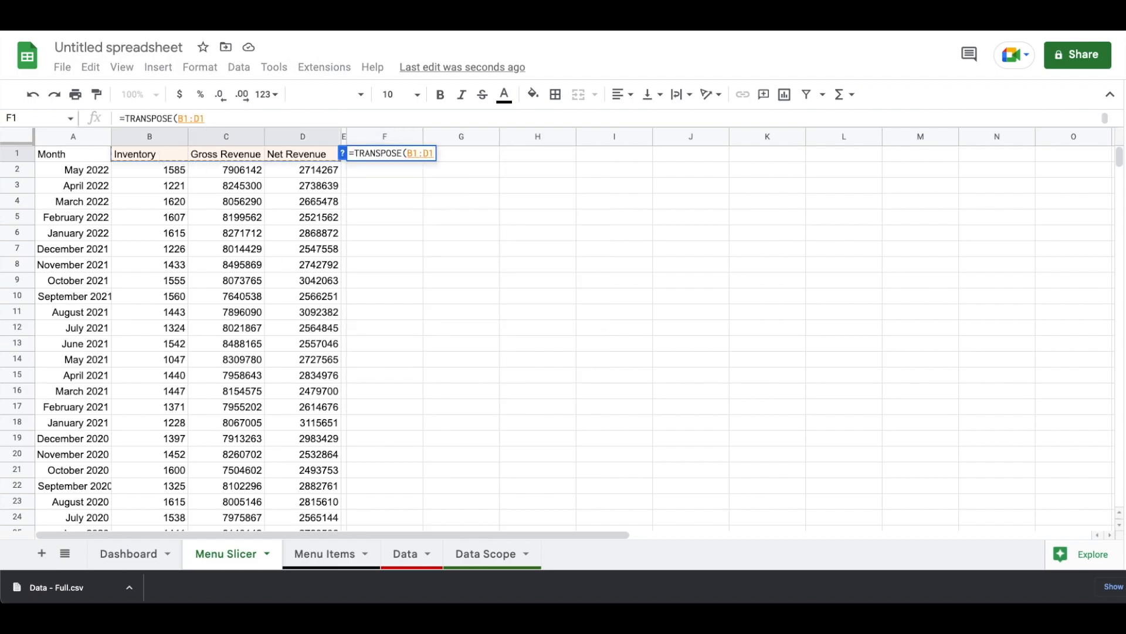
pyautogui.press('Return')
# Enter the matching column letters B, C and D in G1:G3 beside the transposed headers.
pyautogui.press('Right')
pyautogui.press('Up')
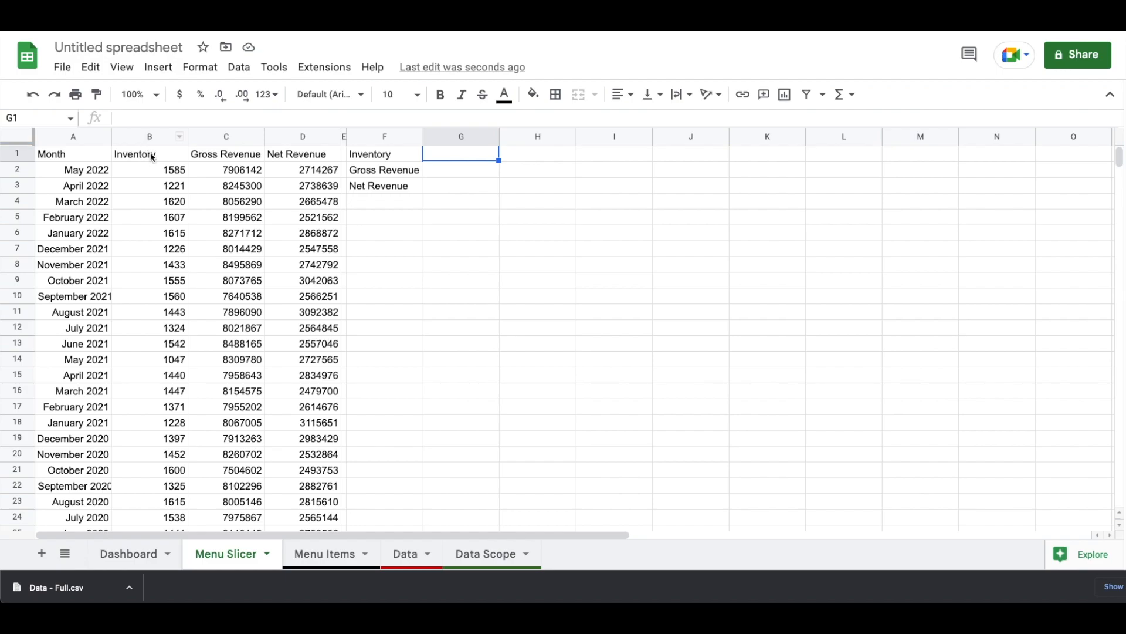
pyautogui.write('B')
pyautogui.press('Return')
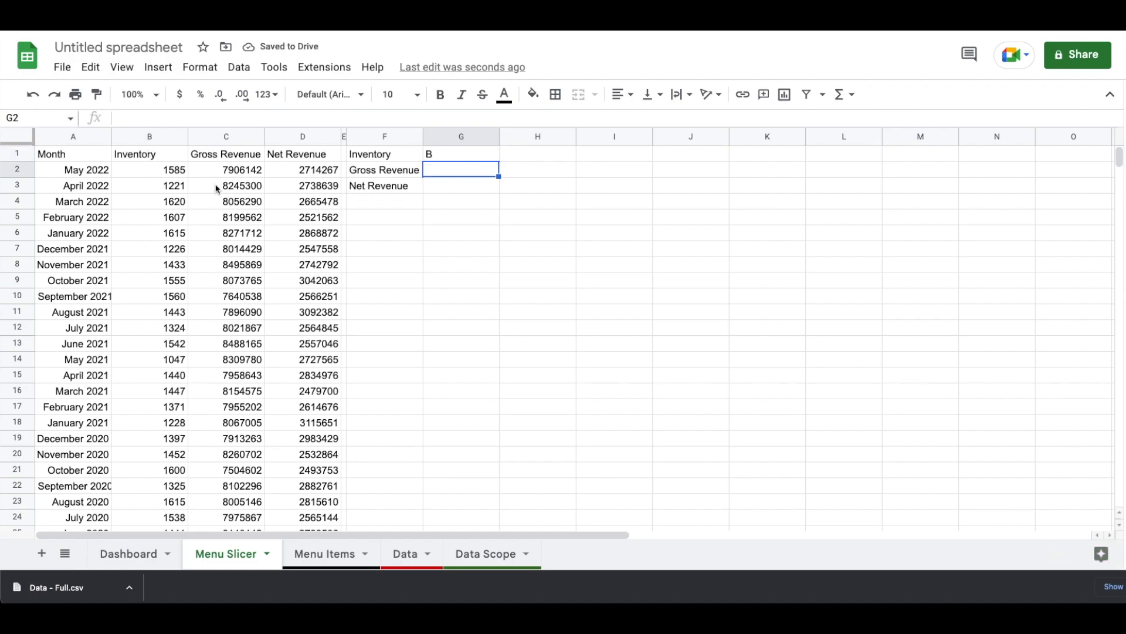
pyautogui.write('C')
pyautogui.press('Return')
pyautogui.write('D')
pyautogui.press('Return')
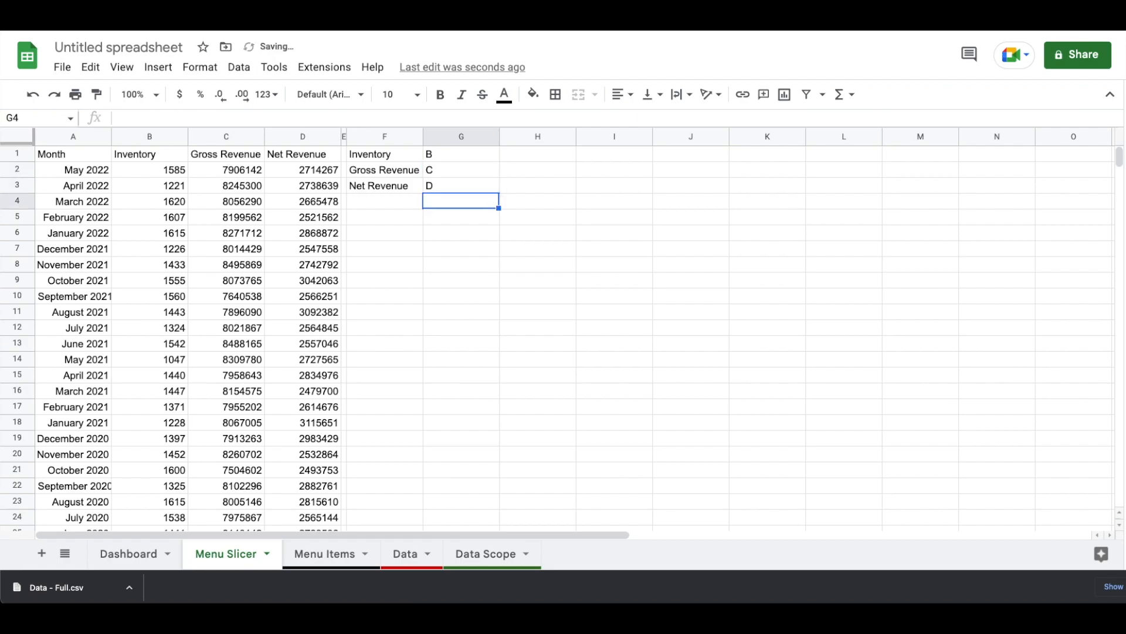
# Resize Menu Slicer column H to 5 pixels wide as a second spacer.
pyautogui.rightClick(536, 138)
pyautogui.click(577, 338)
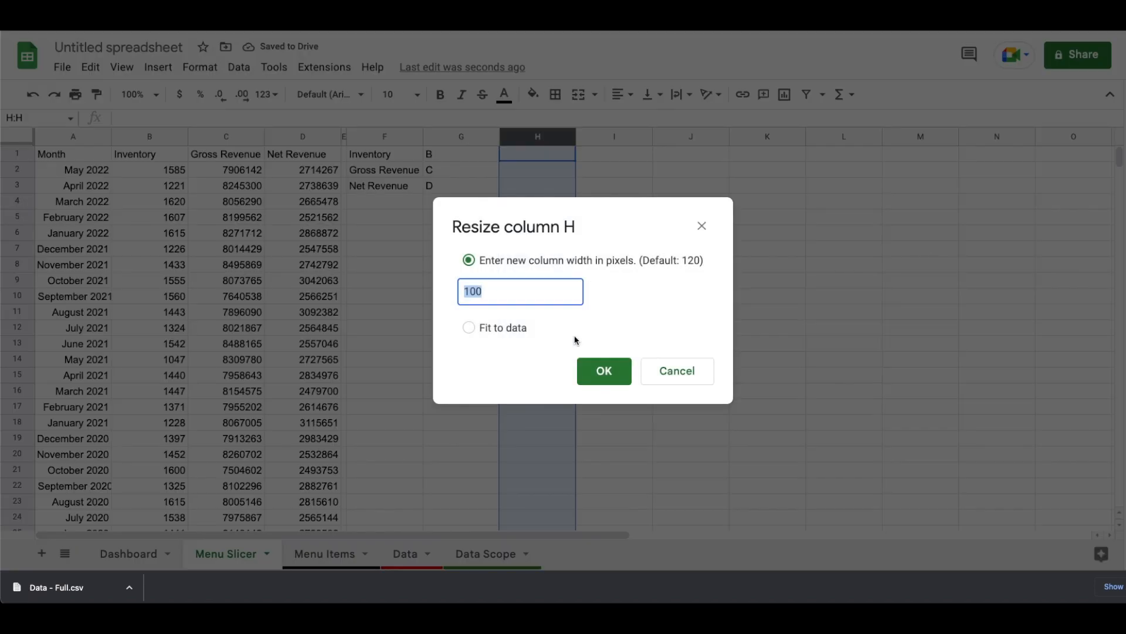
pyautogui.write('5')
pyautogui.press('Return')
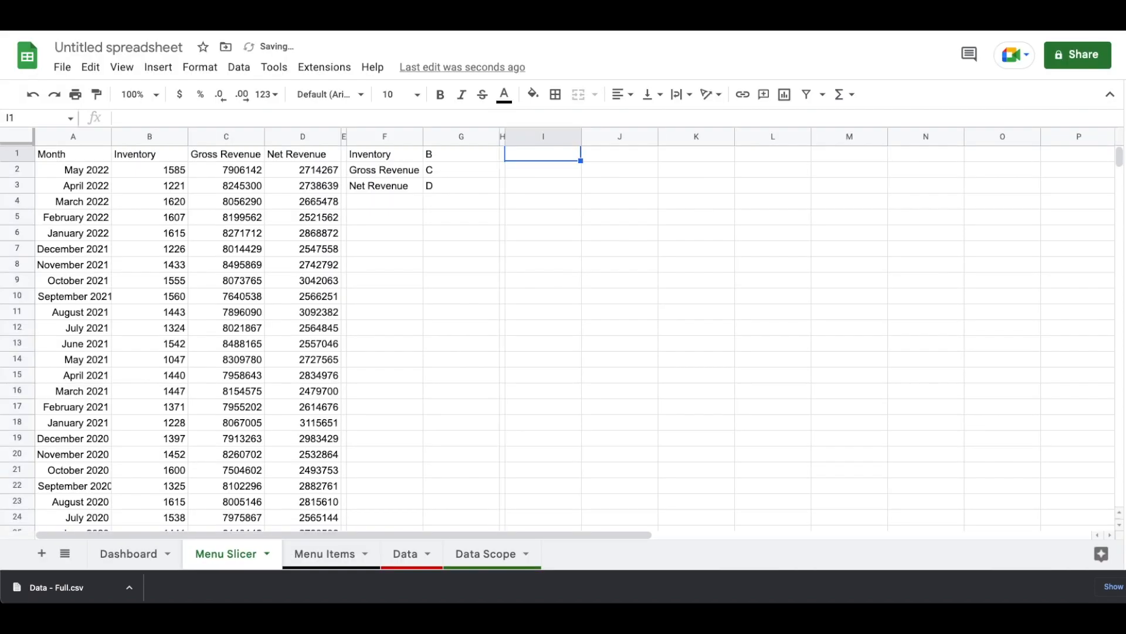
# Start a QUERY formula in I1 over columns A:D with a SELECT clause of A, followed by "& for a dynamic column.
pyautogui.write('=query(')
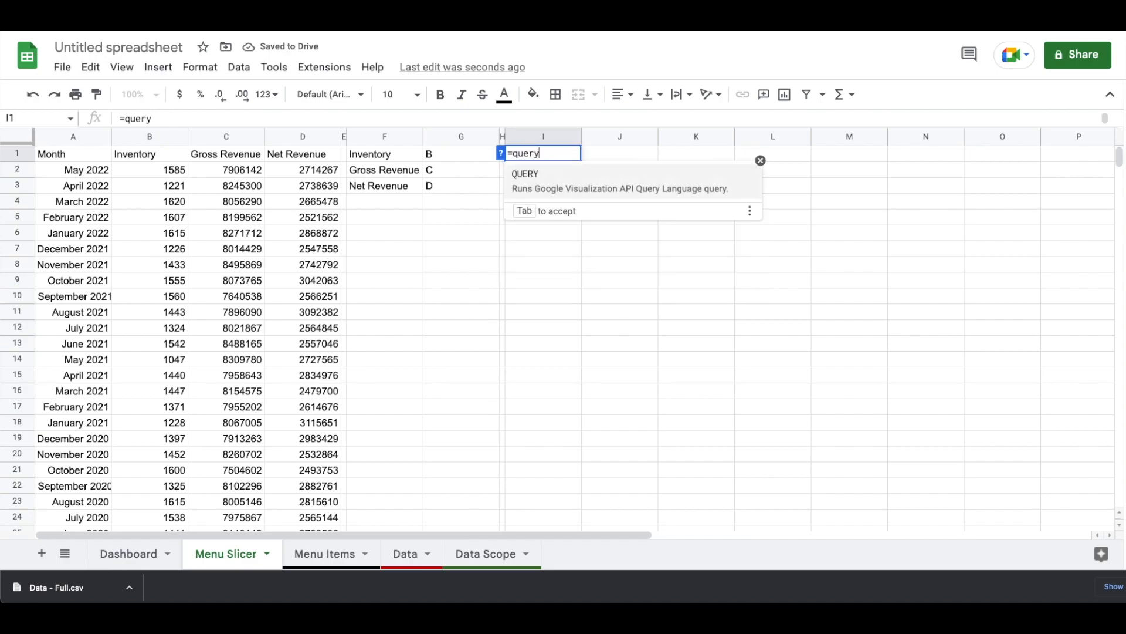
pyautogui.moveTo(75, 137); pyautogui.dragTo(336, 137)
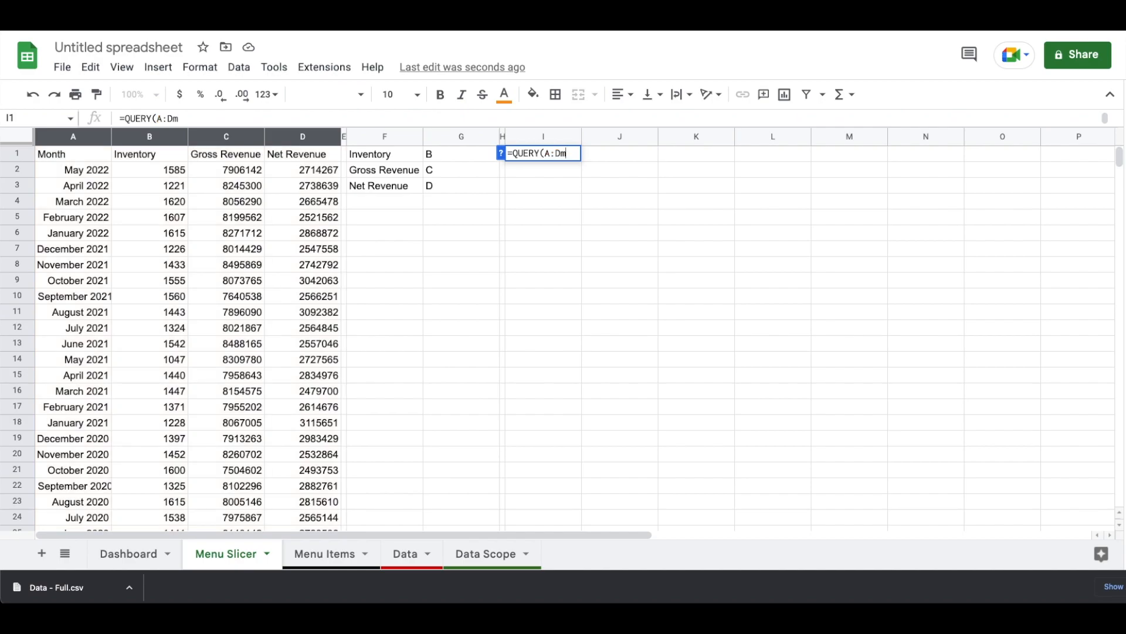
pyautogui.write(', ')
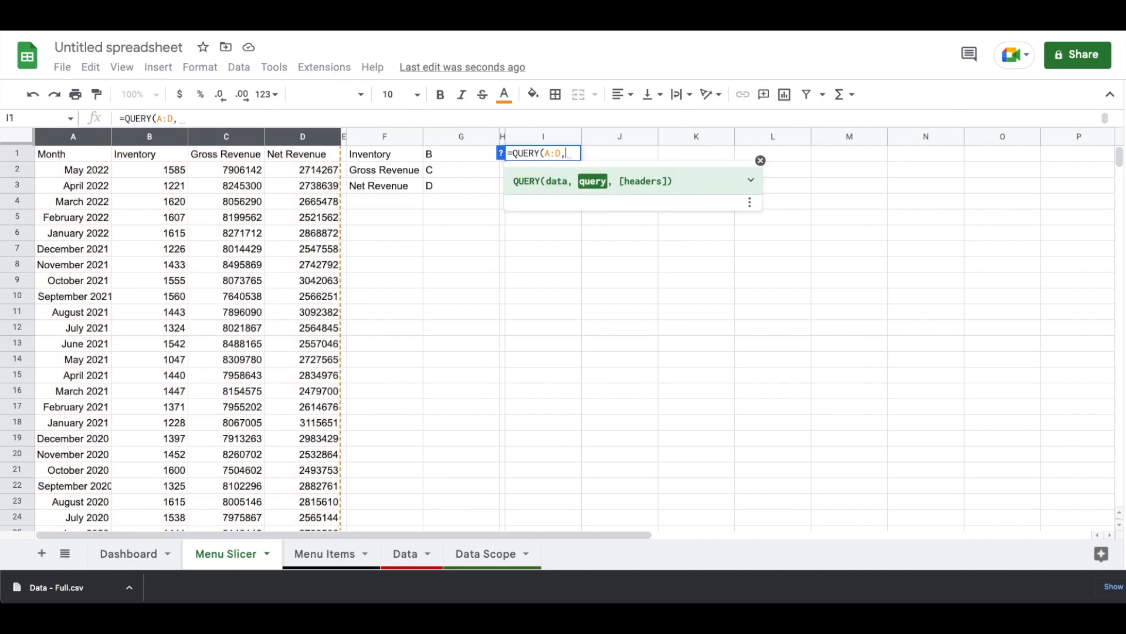
pyautogui.write('"')
pyautogui.hotkey('alt', 'Return')
pyautogui.write('SELECT')
pyautogui.hotkey('alt', 'Return')
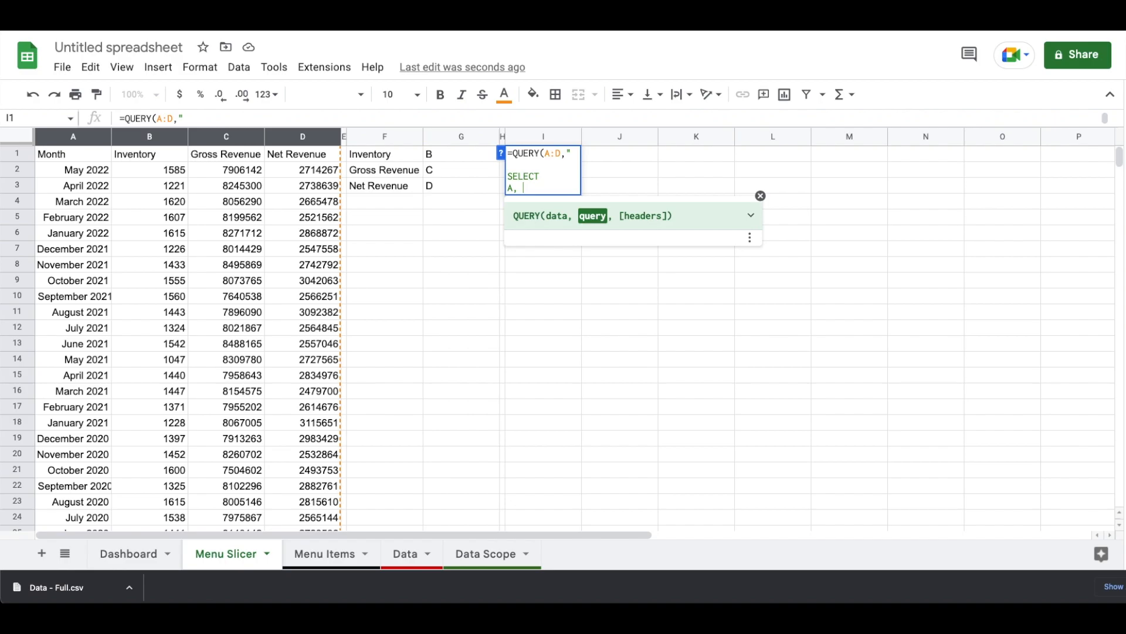
pyautogui.write('A, "&')
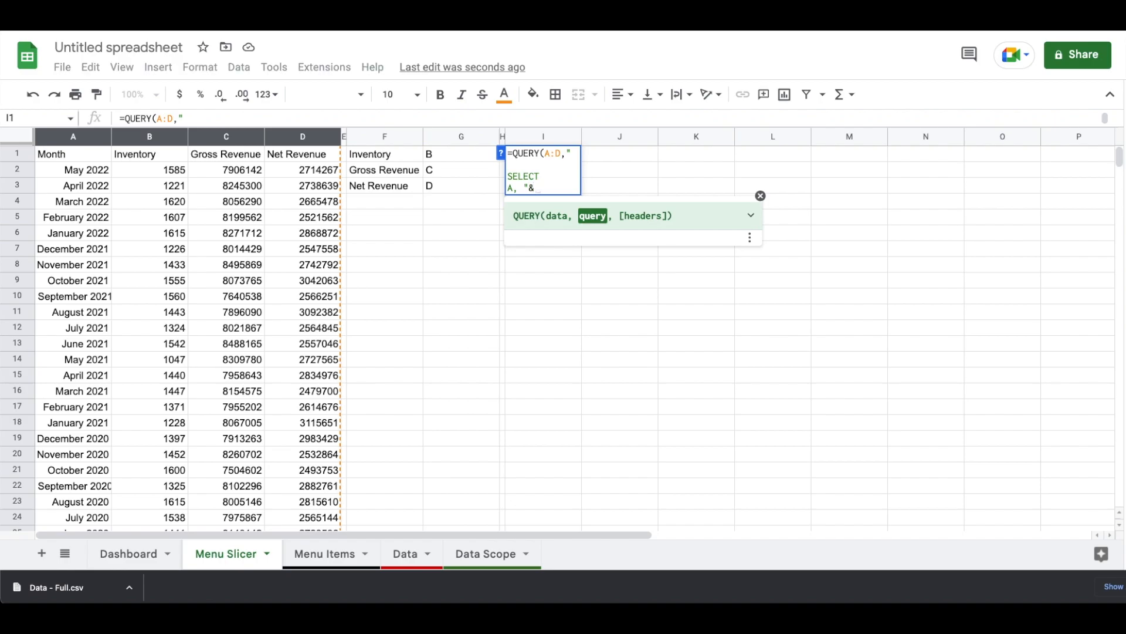
# Add IFERROR(VLOOKUP(Dashboard!I2,F:G,2,false)) as the dynamic second column of the I1 SELECT clause.
pyautogui.write('IFERROR(')
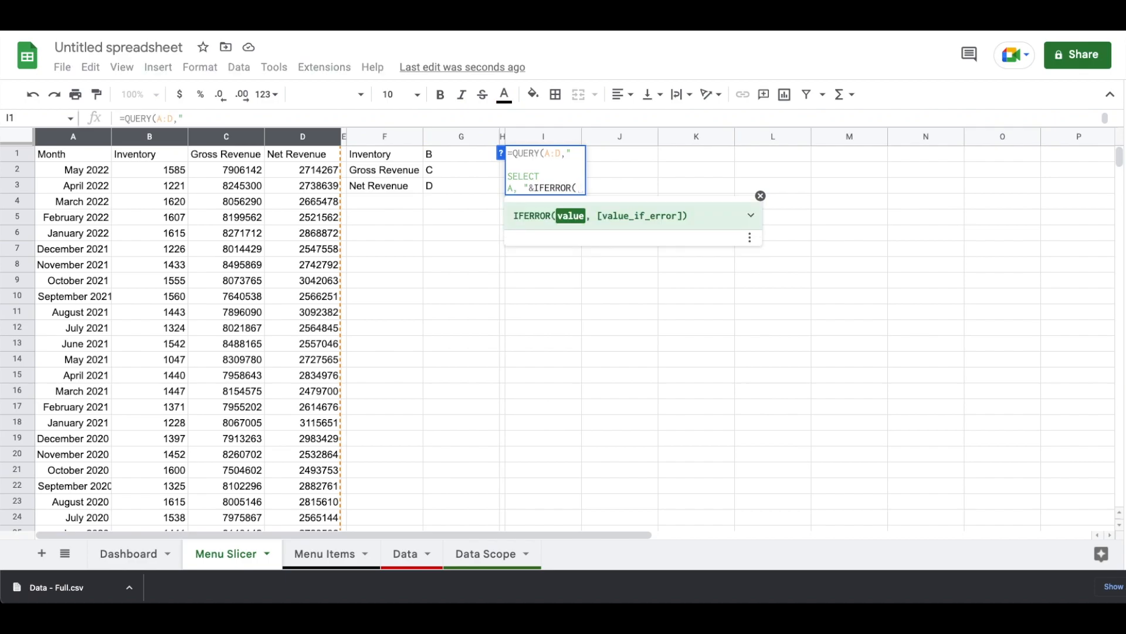
pyautogui.write('VLOOKUP(')
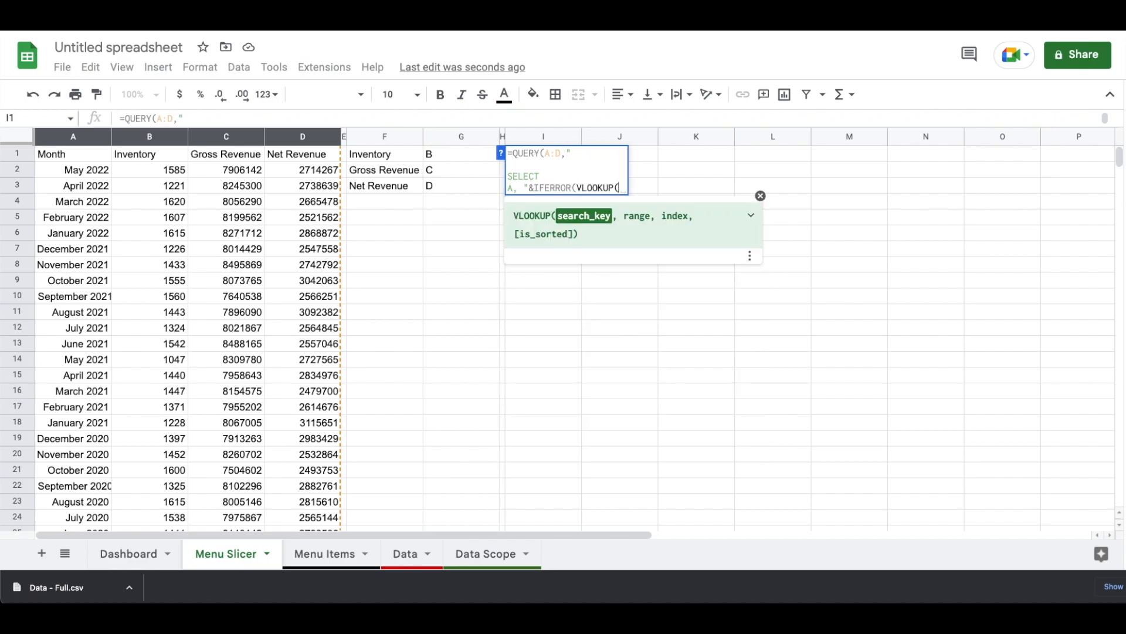
pyautogui.click(130, 554)
pyautogui.click(707, 172)
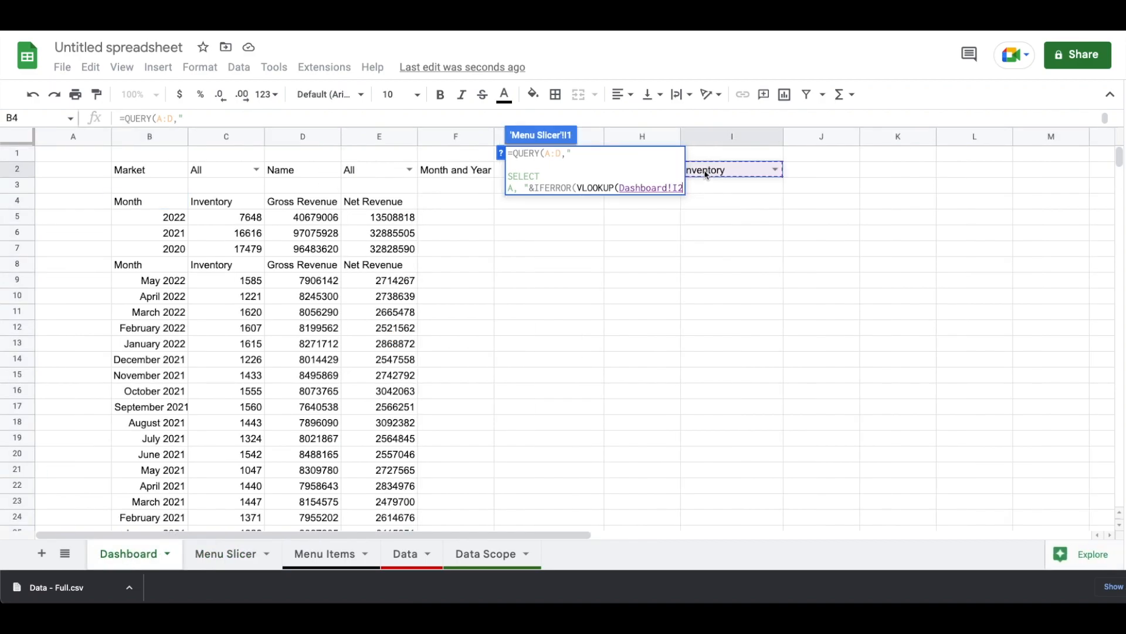
pyautogui.write(',')
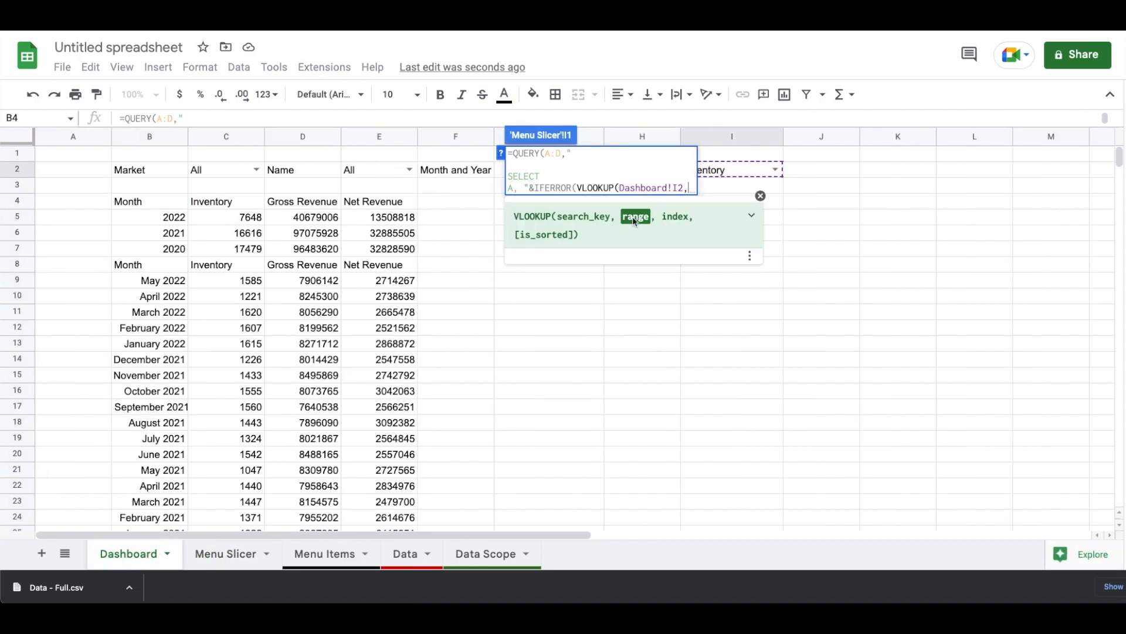
pyautogui.click(236, 556)
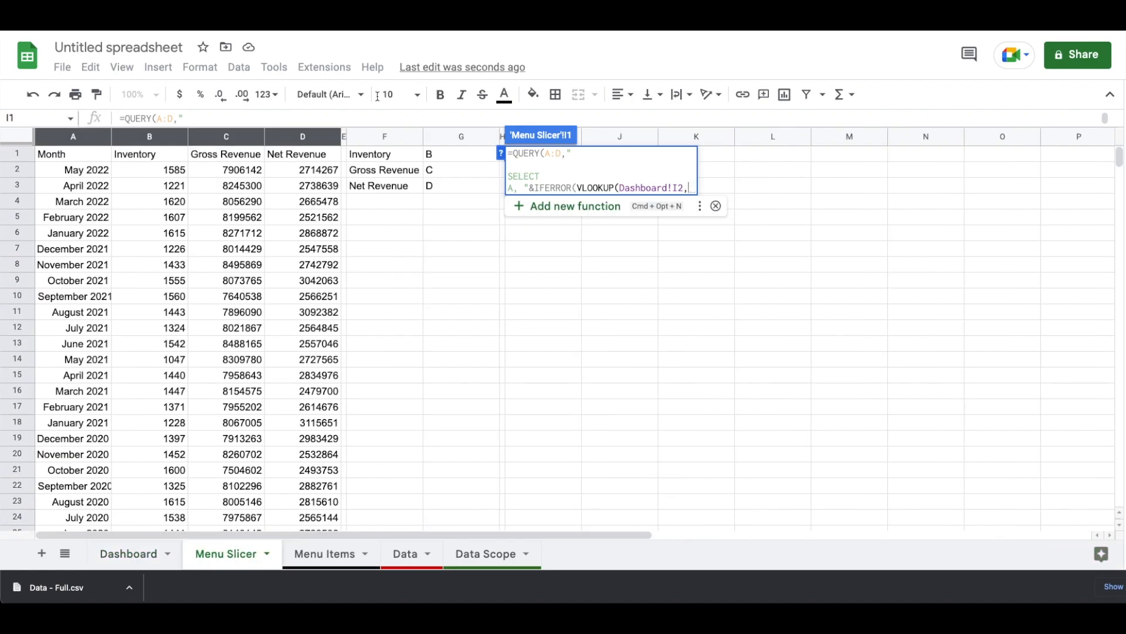
pyautogui.moveTo(370, 138); pyautogui.dragTo(461, 136)
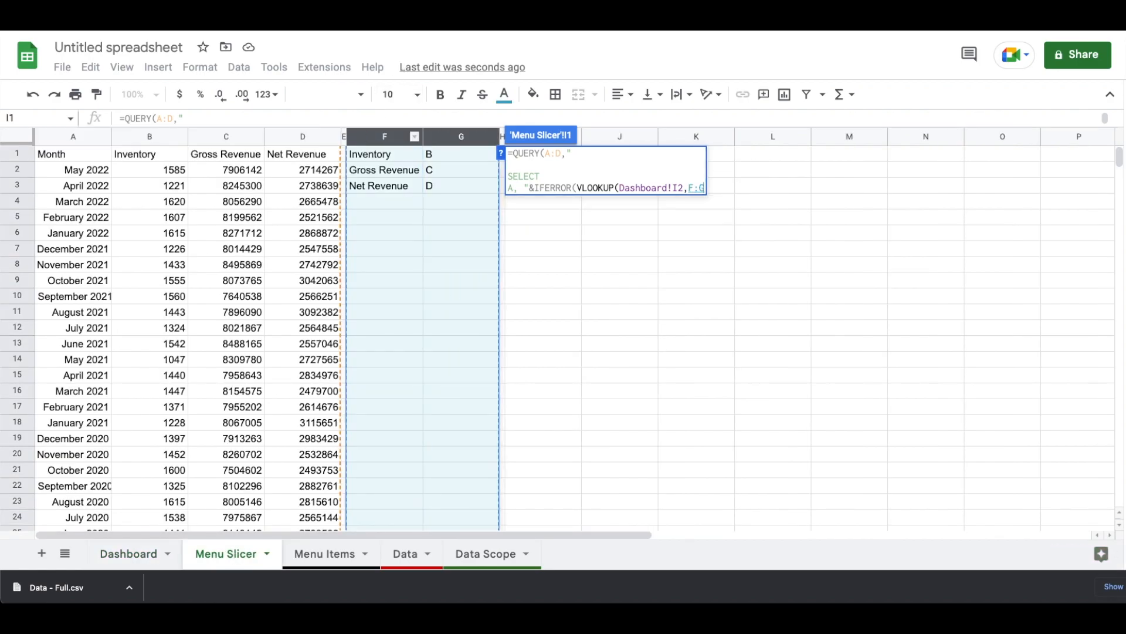
pyautogui.write(',')
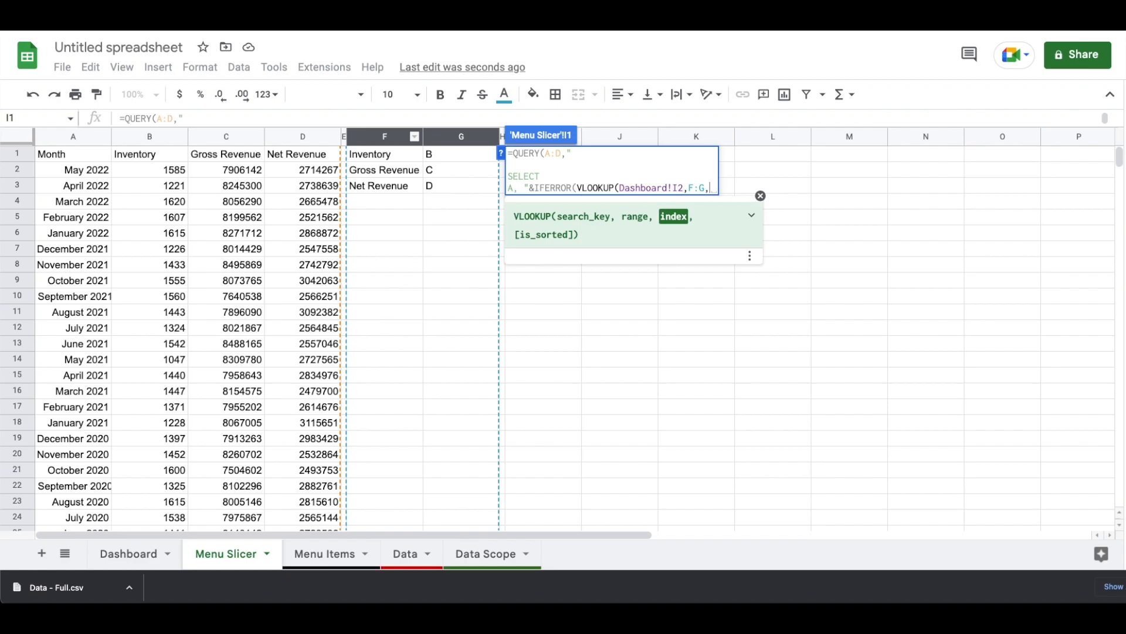
pyautogui.write('2')
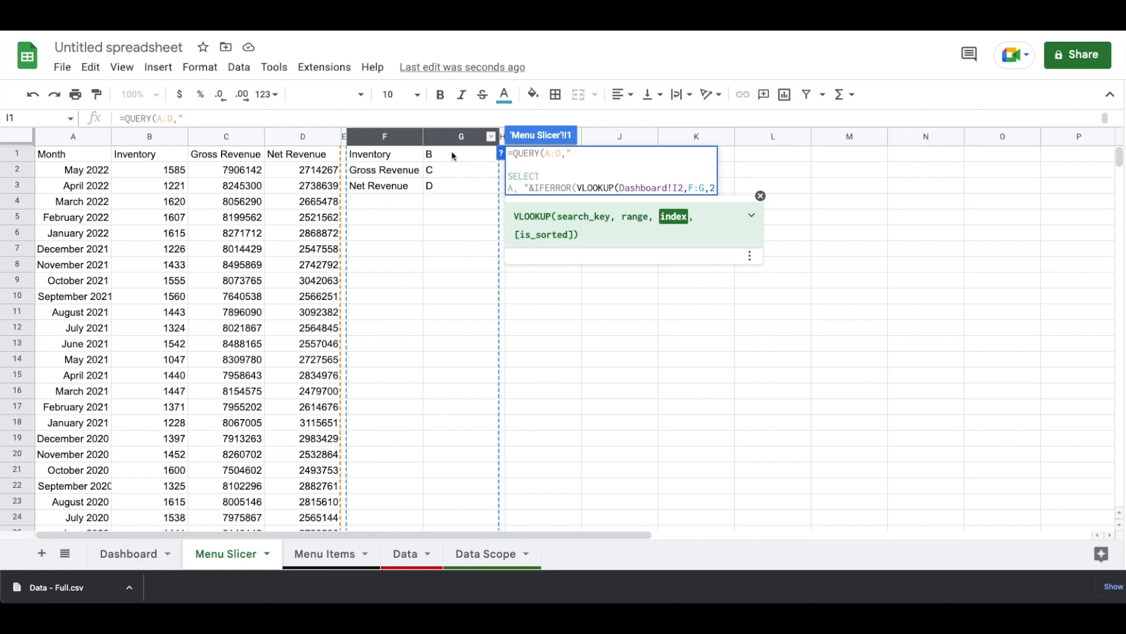
pyautogui.write(',false')
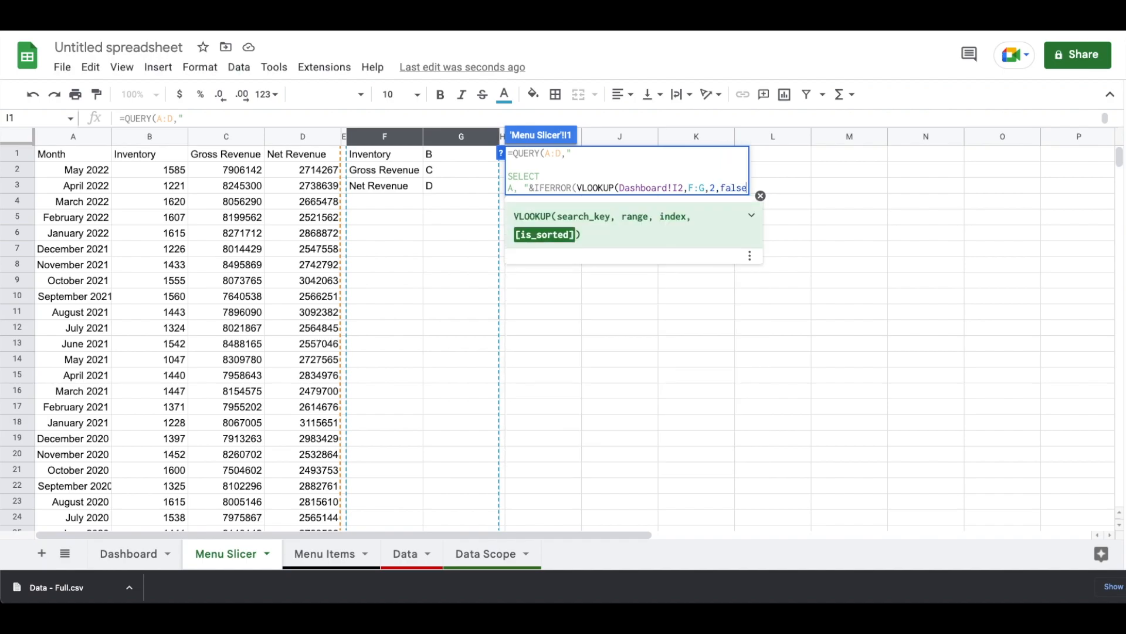
pyautogui.write('))')
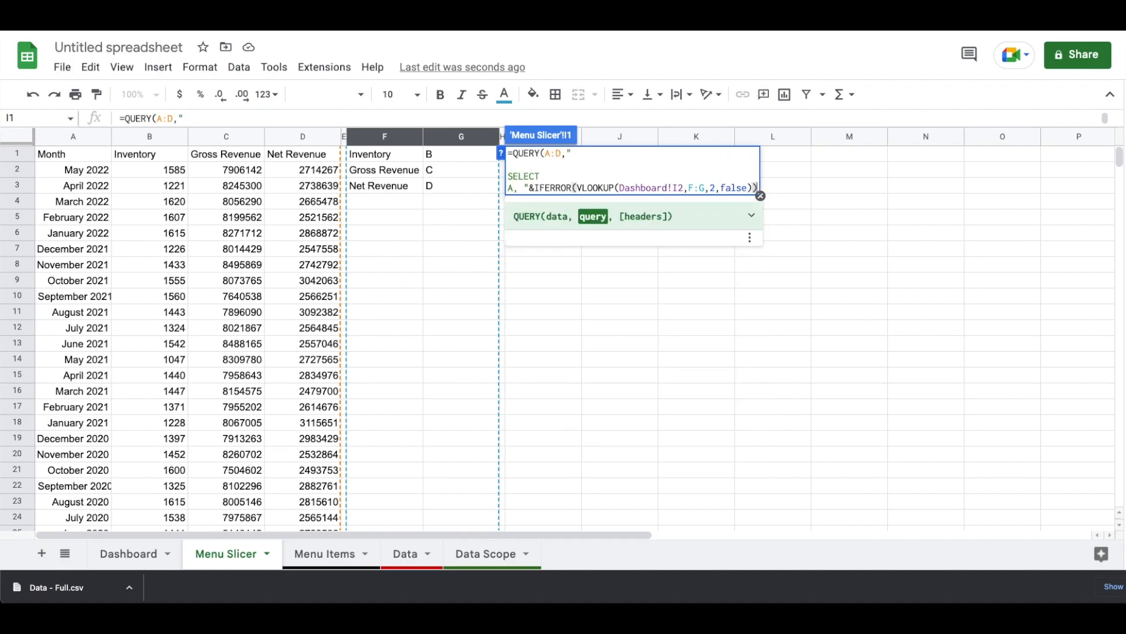
# Rejoin the query text after the lookup with &" and start a WHERE clause on its own line.
pyautogui.write('&"')
pyautogui.hotkey('alt', 'Return')
pyautogui.hotkey('alt', 'Return')
pyautogui.write('WHERE')
pyautogui.hotkey('alt', 'Return')
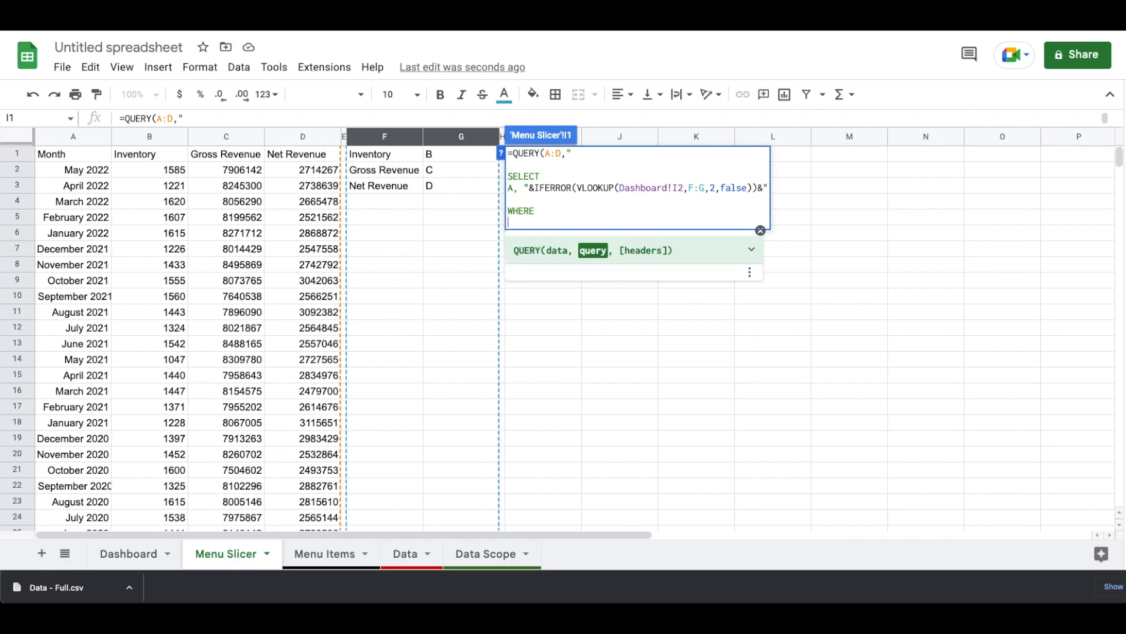
# Complete the QUERY formula in I1 with the condition A is not null and 1 header row, and recheck the finished formula.
pyautogui.write('A is not null')
pyautogui.hotkey('alt', 'Return')
pyautogui.write('",1)')
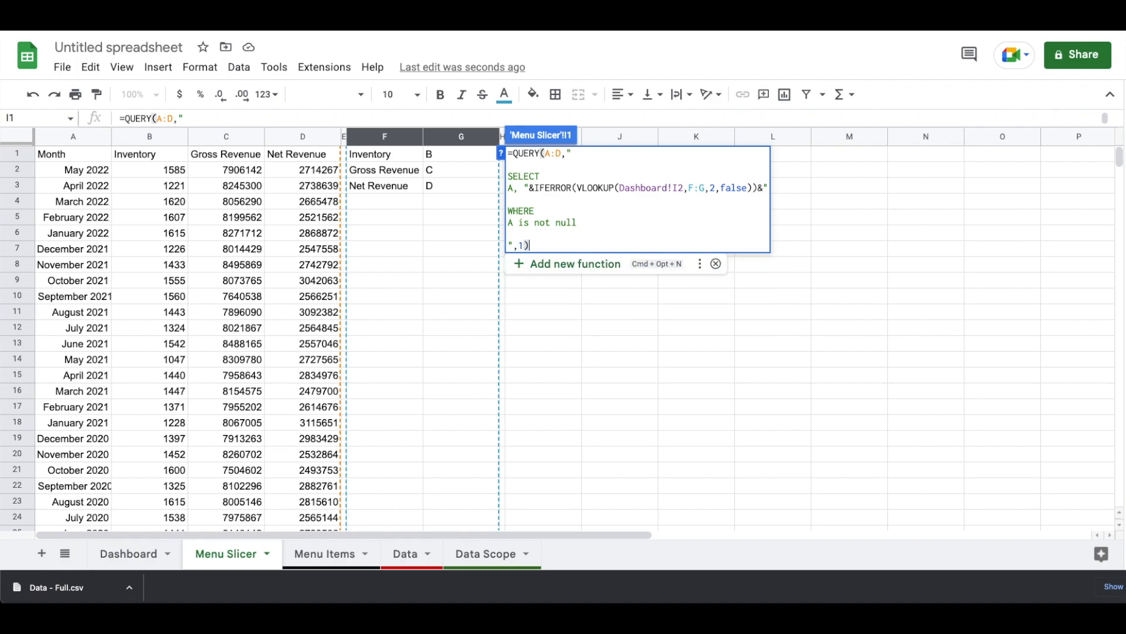
pyautogui.press('Return')
pyautogui.press('Up')
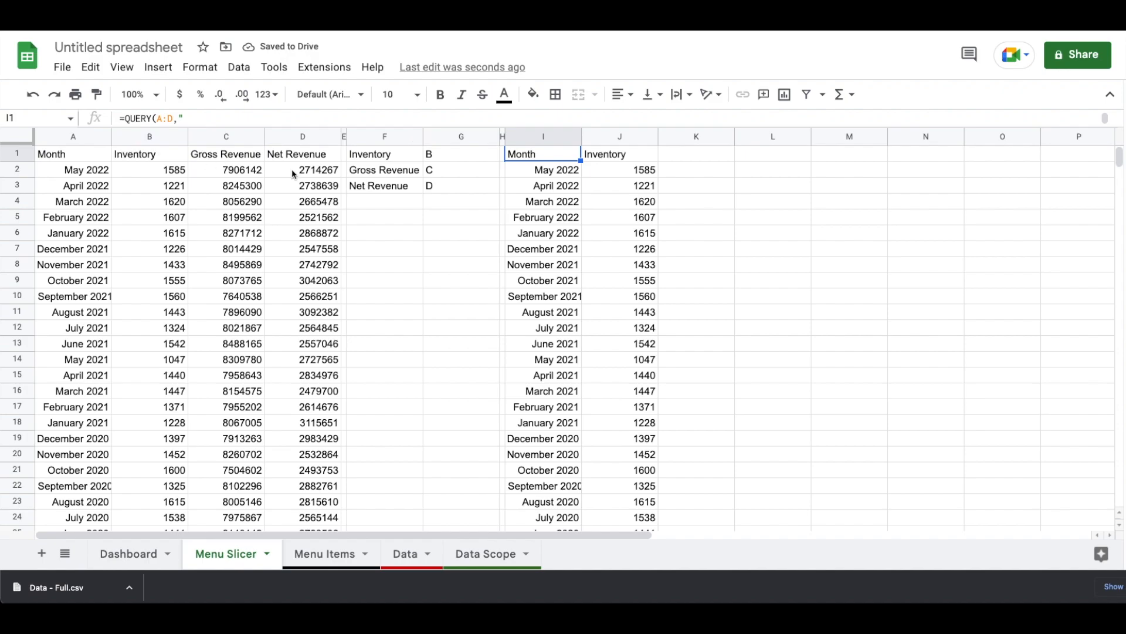
pyautogui.doubleClick(509, 160)
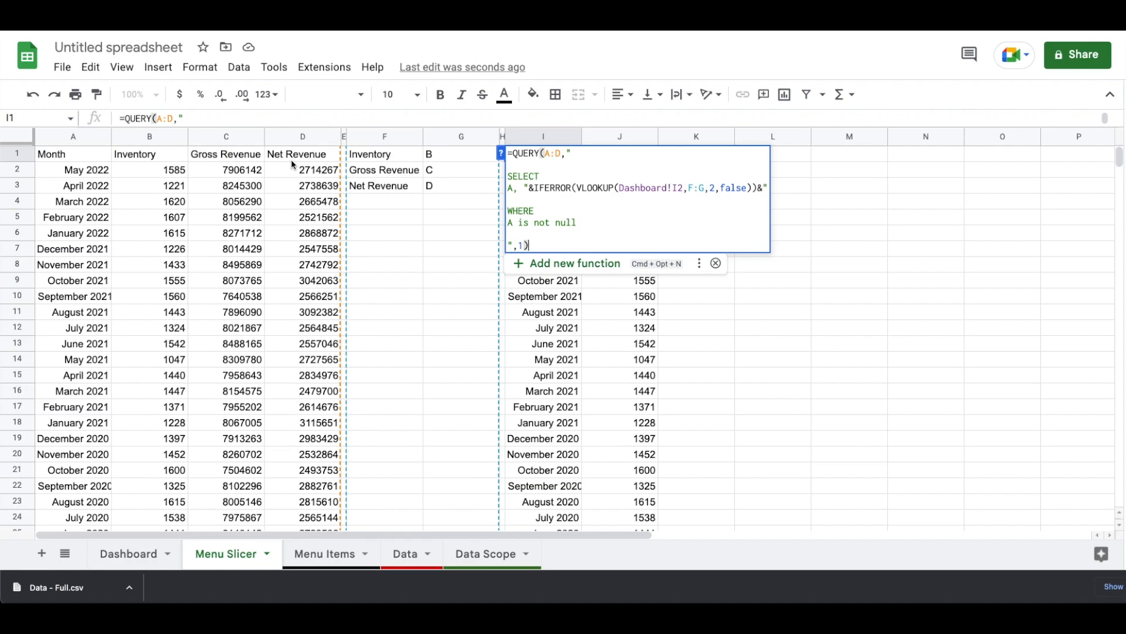
pyautogui.press('Return')
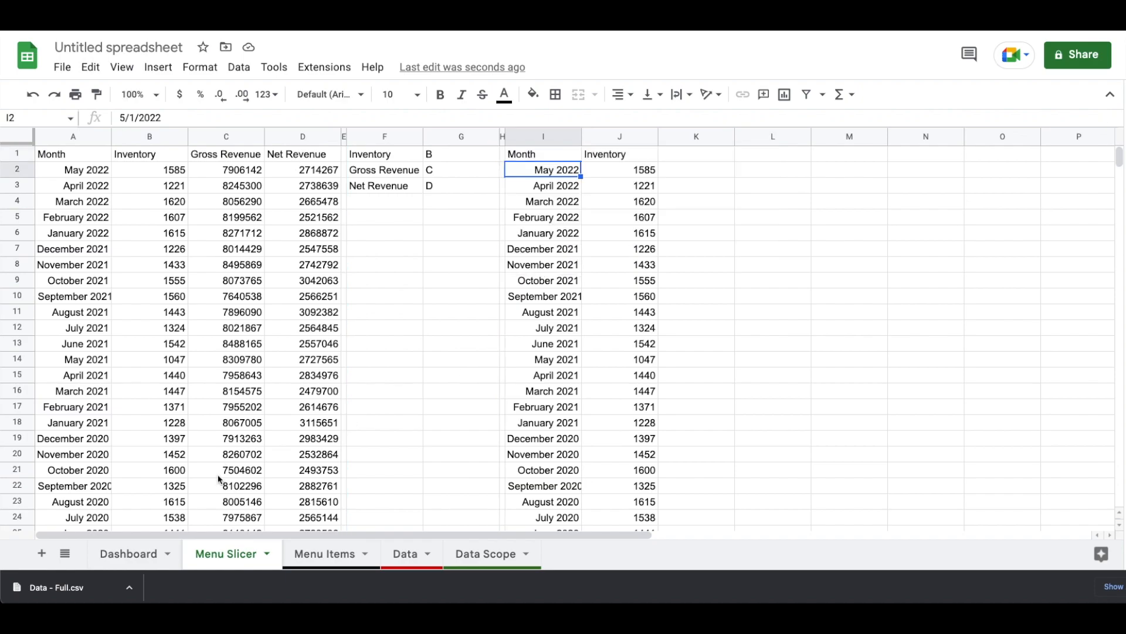
# Set the Dashboard's Chart Selector to Gross Revenue and check the query output on the Menu Slicer sheet.
pyautogui.click(130, 555)
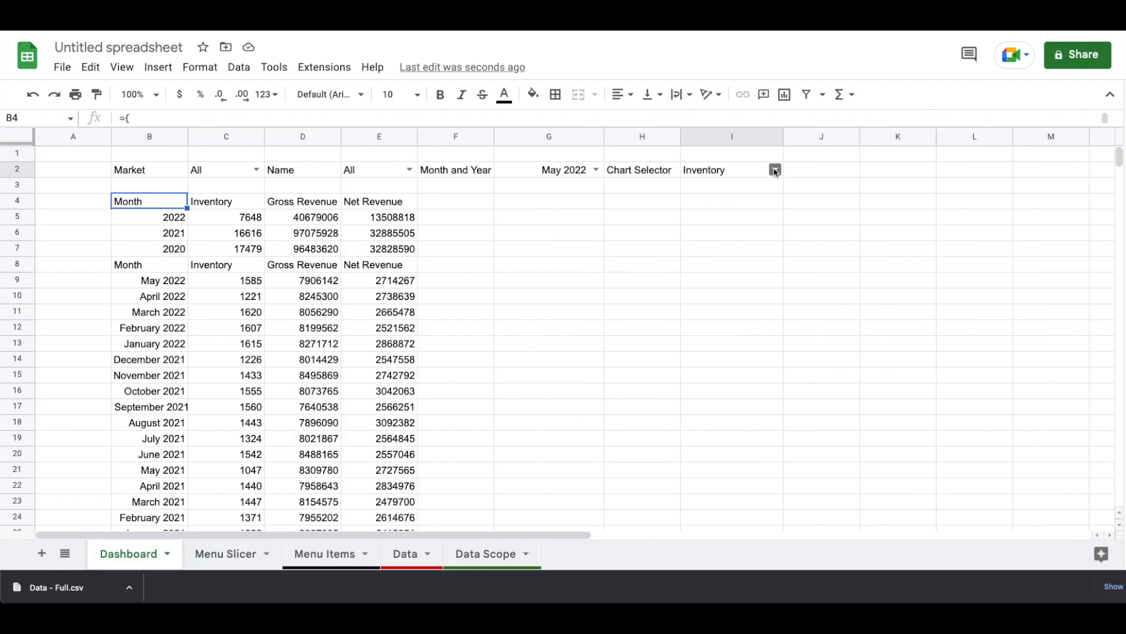
pyautogui.click(775, 170)
pyautogui.click(762, 206)
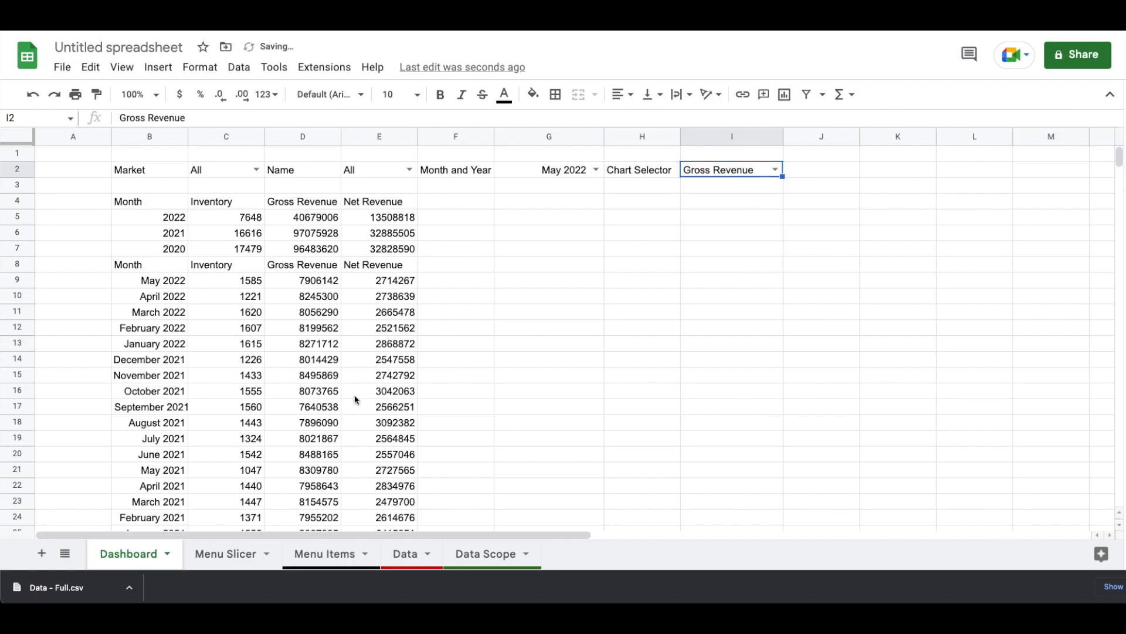
pyautogui.click(238, 555)
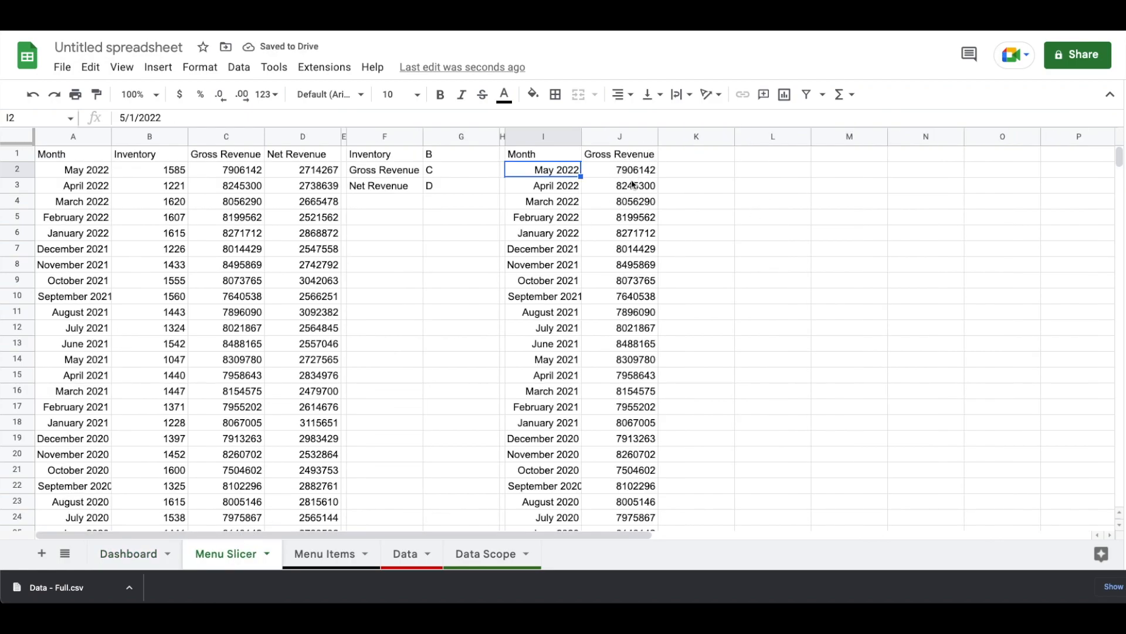
# Delete the empty columns L through Z from the Menu Slicer sheet.
pyautogui.click(762, 136)
pyautogui.hotkey('ctrl', 'shift', 'Right')
pyautogui.rightClick(762, 134)
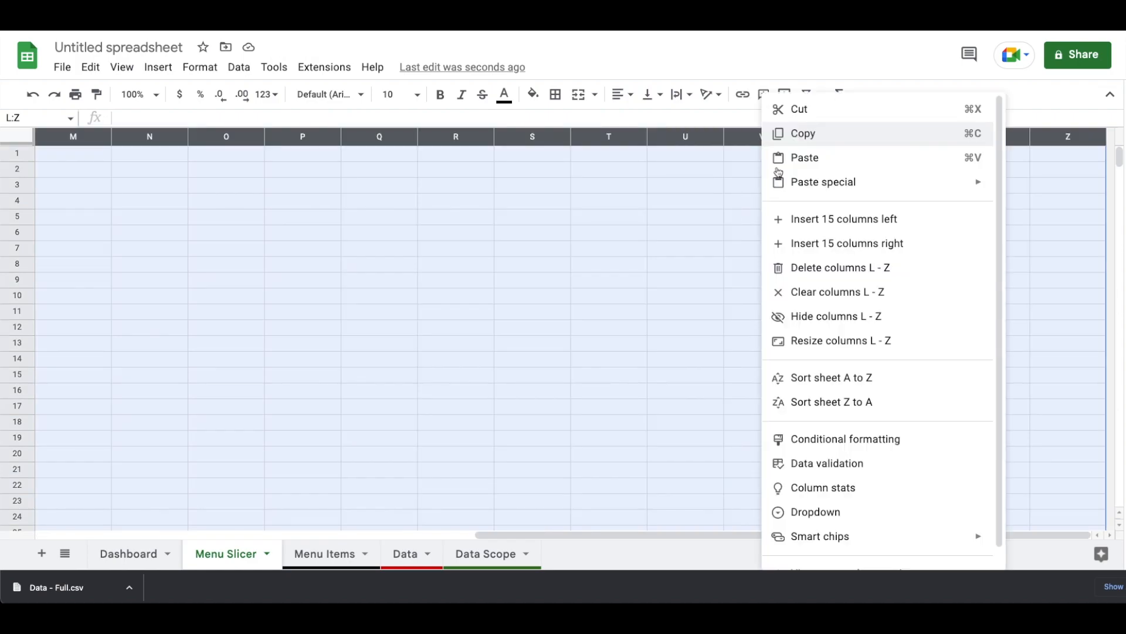
pyautogui.click(814, 266)
# Resize column K of the Menu Slicer sheet to a width of 5 pixels.
pyautogui.rightClick(700, 132)
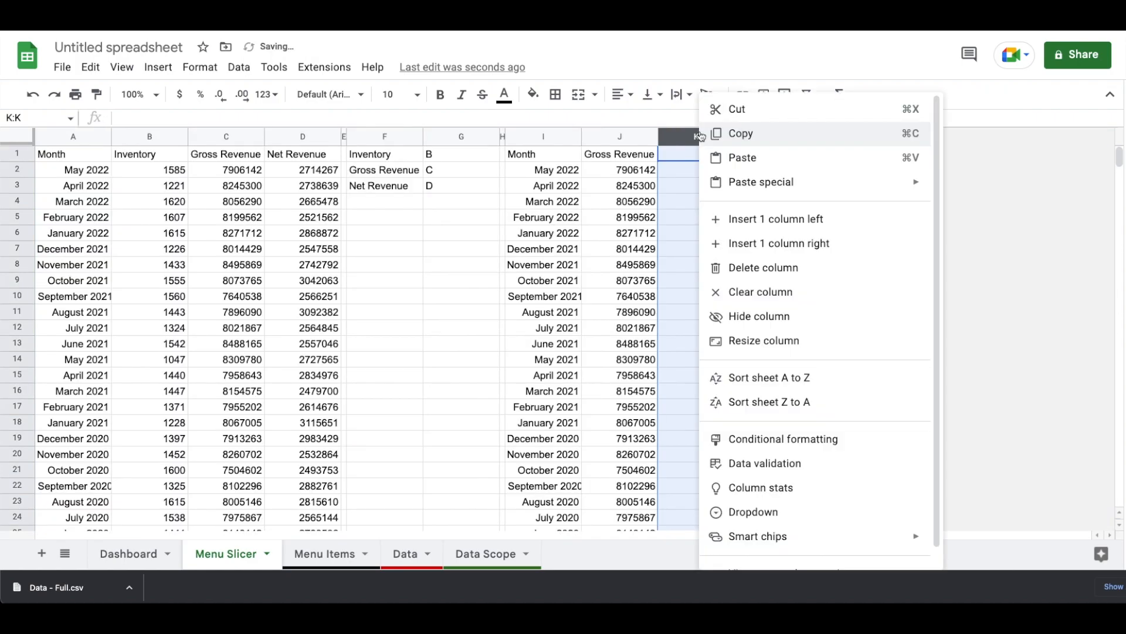
pyautogui.click(733, 339)
pyautogui.write('5')
pyautogui.press('Return')
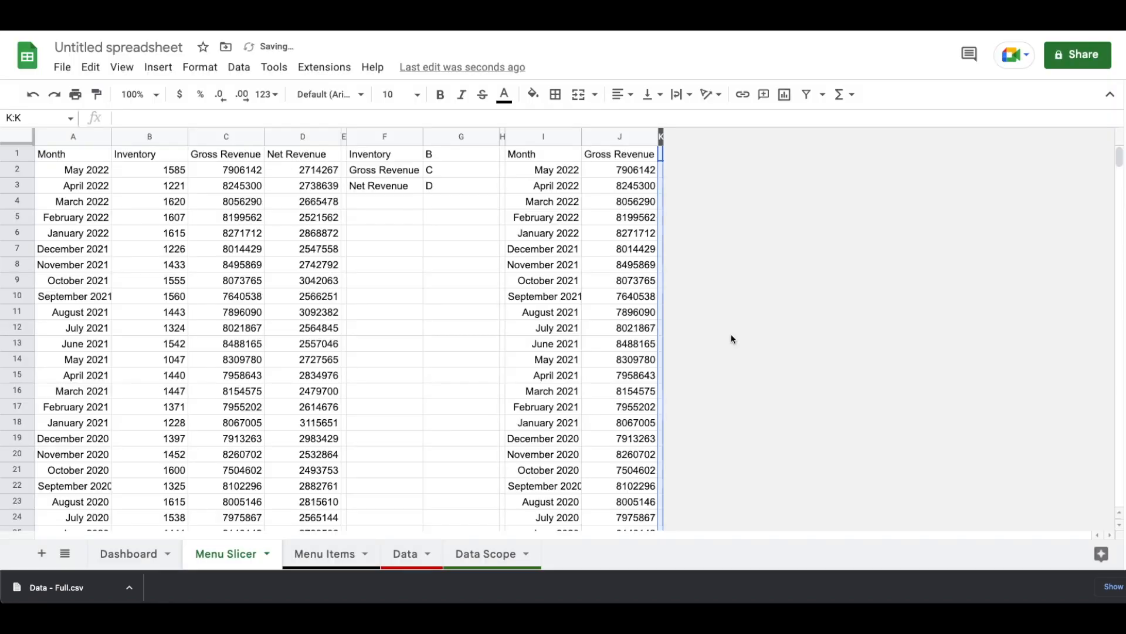
# Delete the empty rows 31 through 1000 from the Menu Slicer sheet.
pyautogui.scroll(-2, 109, 409)
pyautogui.scroll(-6, 109, 410)
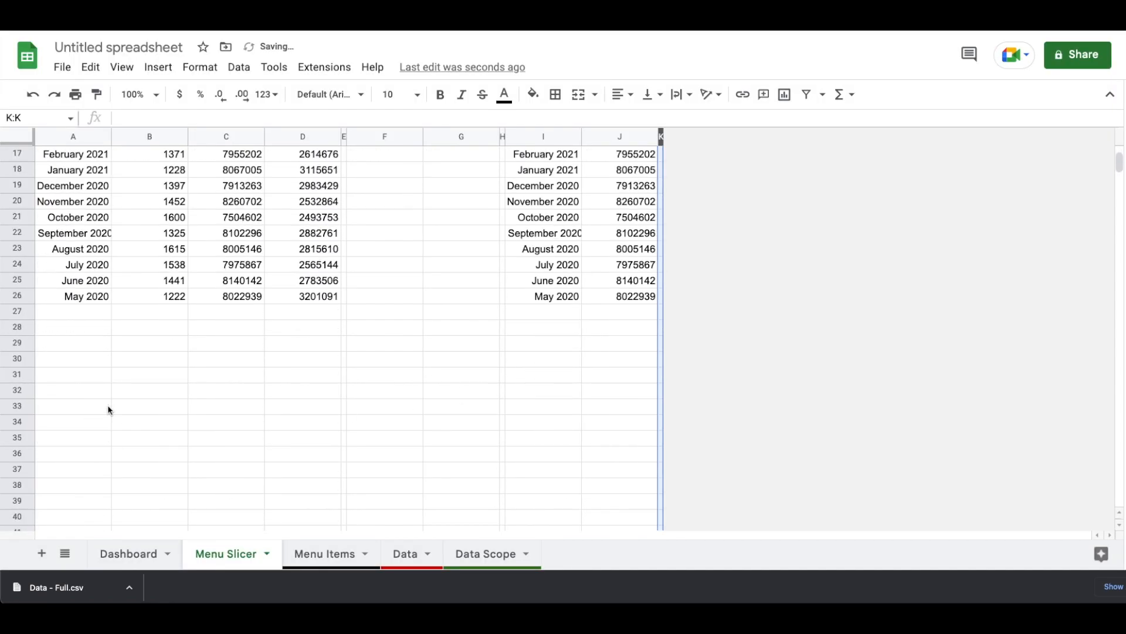
pyautogui.click(21, 376)
pyautogui.press('super+shift+Down')
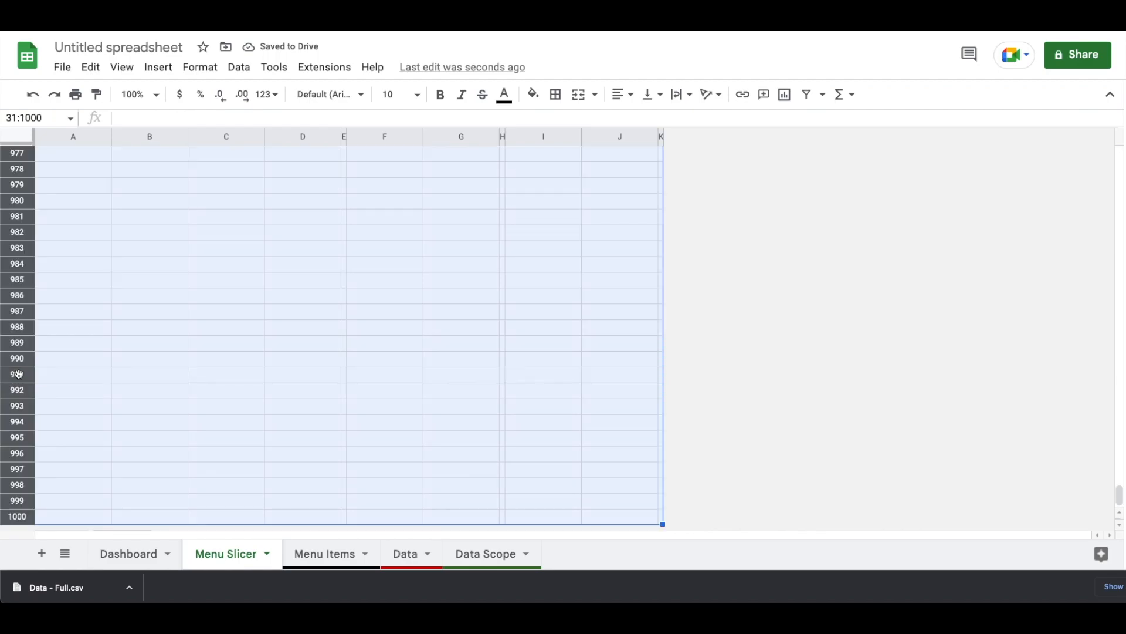
pyautogui.rightClick(20, 376)
pyautogui.click(67, 382)
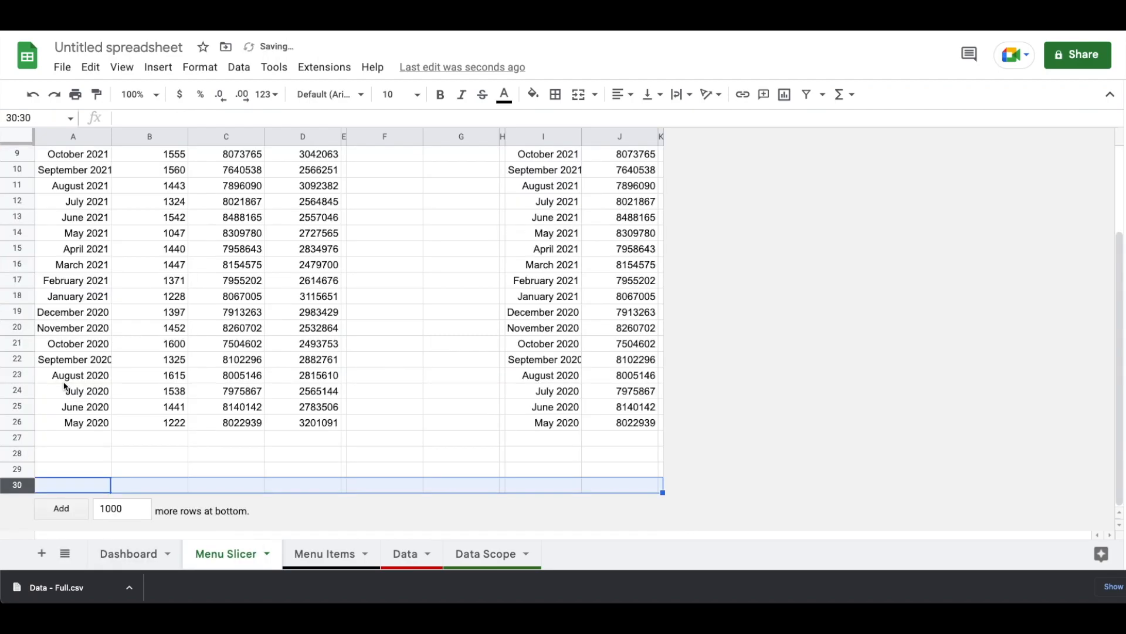
pyautogui.scroll(3, 80, 423)
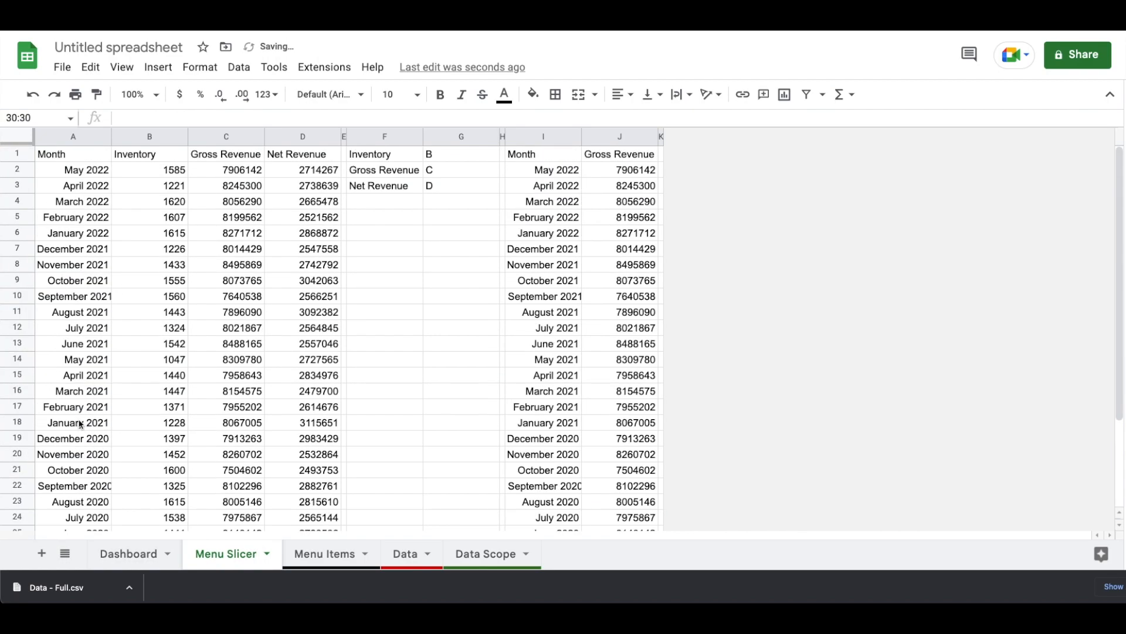
pyautogui.scroll(-3, 80, 423)
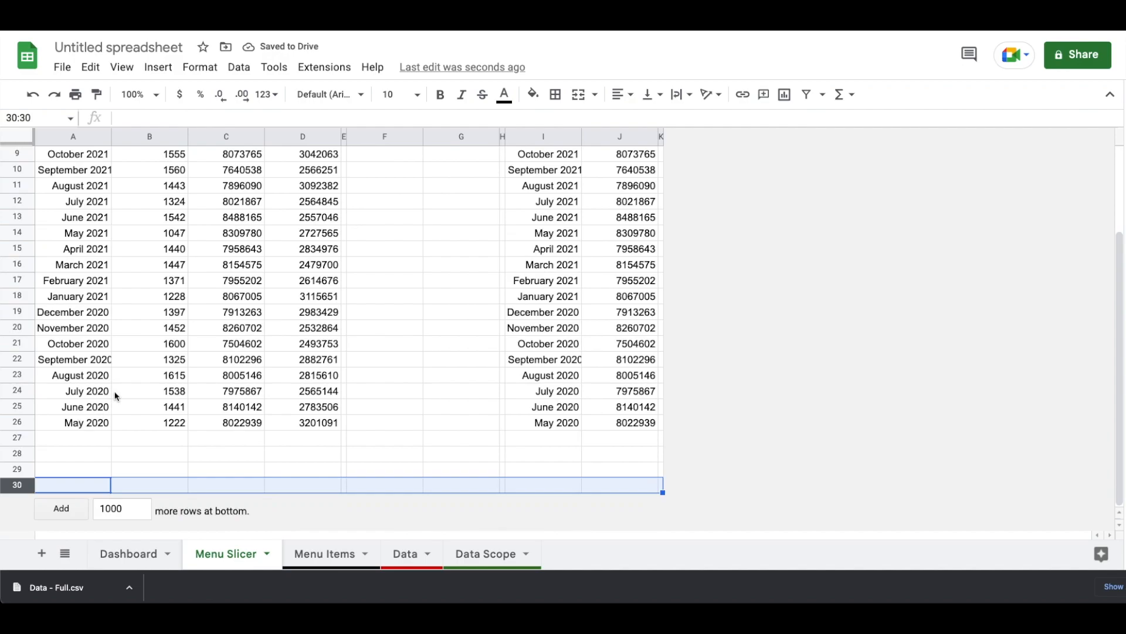
pyautogui.scroll(3, 116, 396)
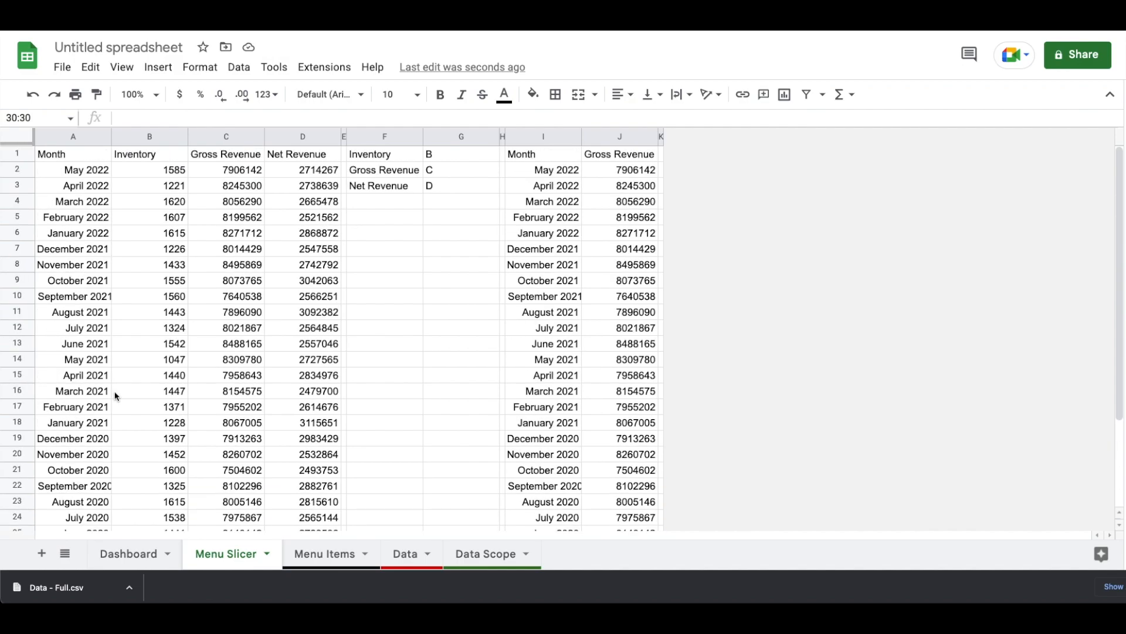
# Insert a chart on the Dashboard sheet with the empty cell F4 selected.
pyautogui.click(119, 554)
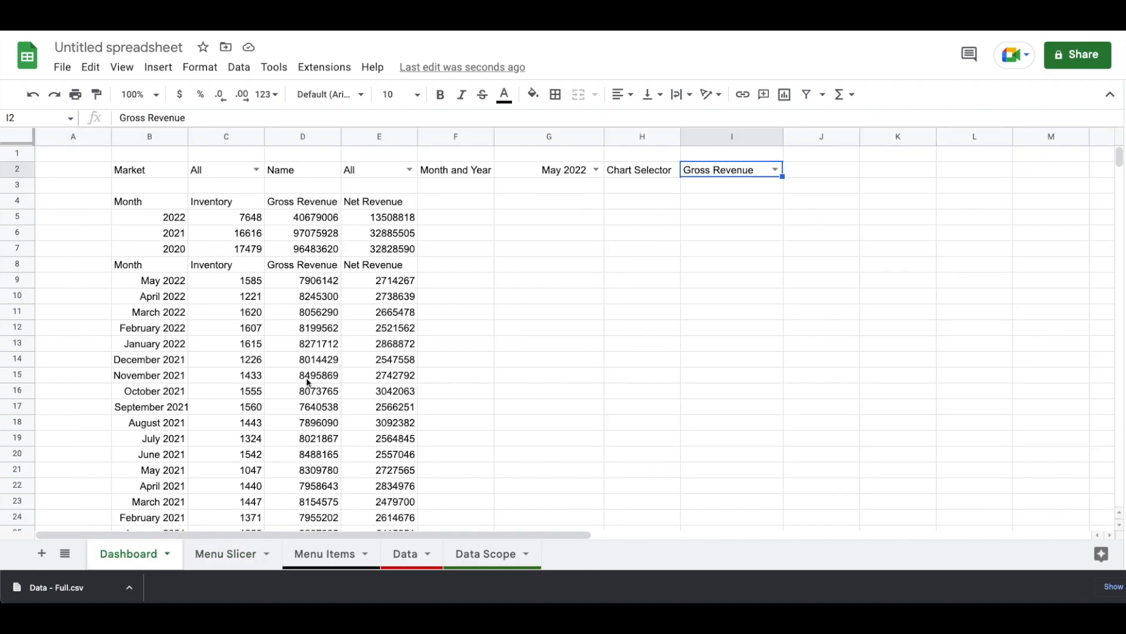
pyautogui.click(458, 200)
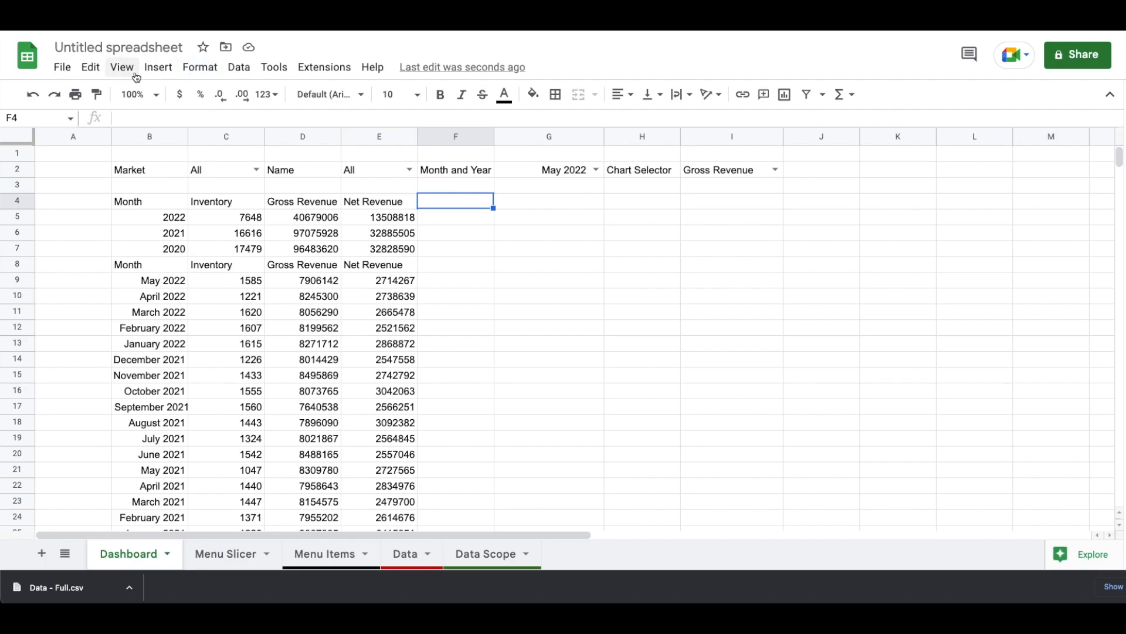
pyautogui.click(159, 67)
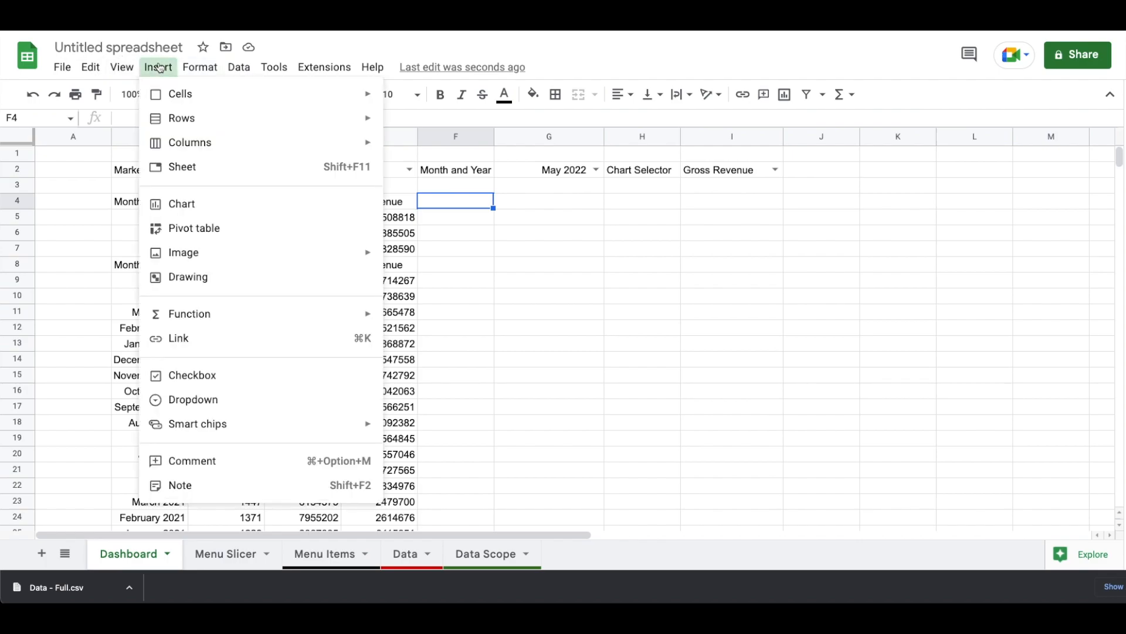
pyautogui.click(177, 212)
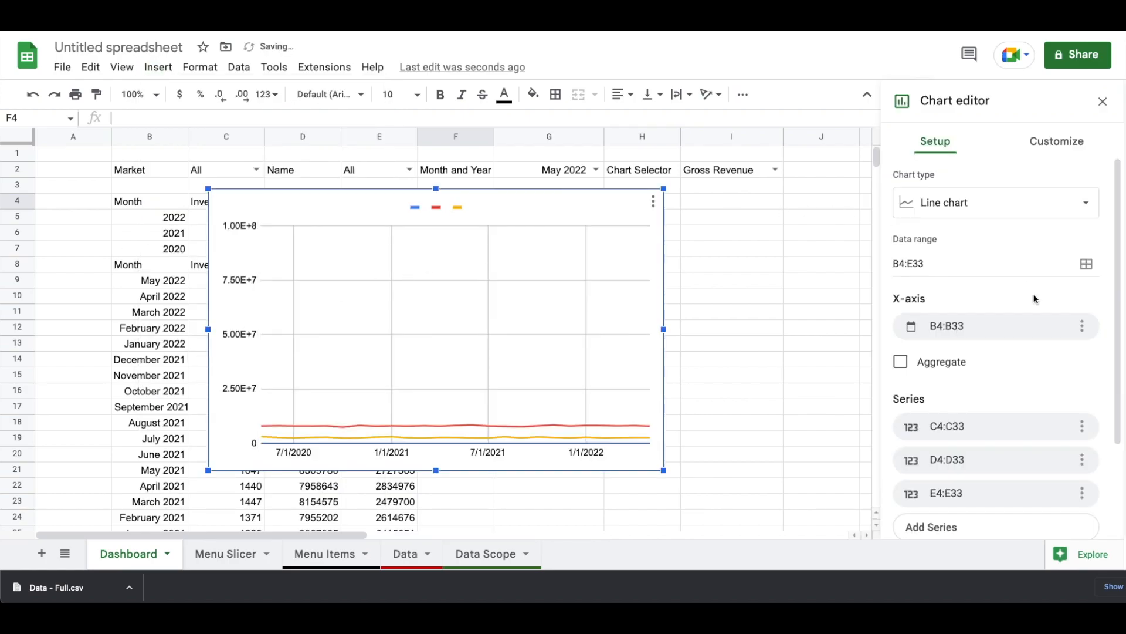
# Clear the new chart's data range and x-axis, and move the chart beside the table so it starts at column F.
pyautogui.click(1085, 263)
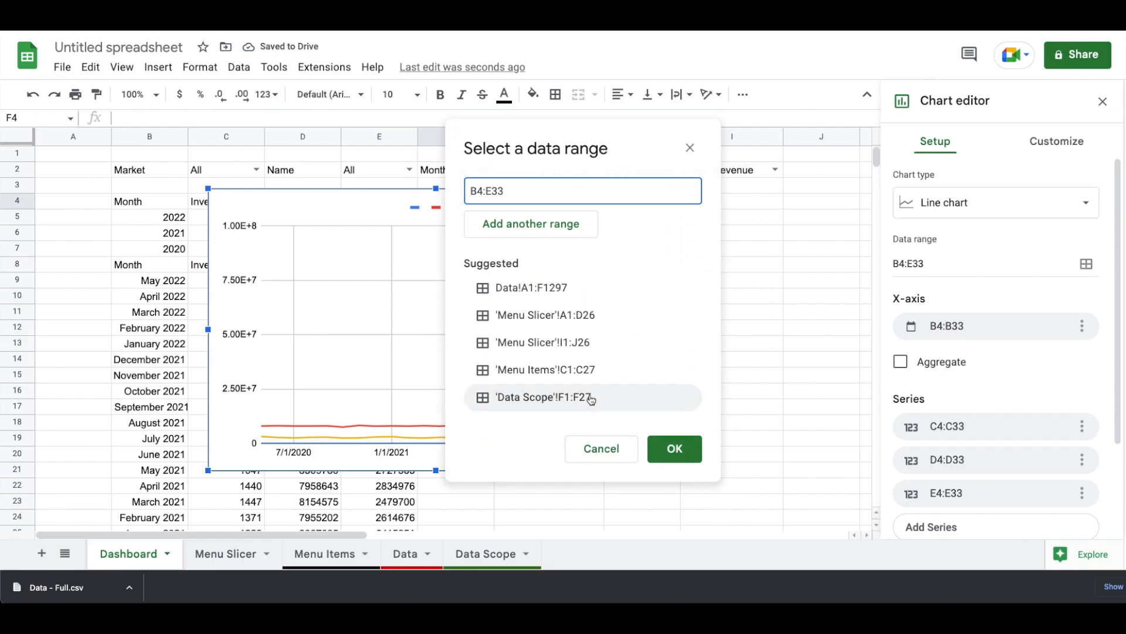
pyautogui.press('BackSpace')
pyautogui.press('BackSpace')
pyautogui.press('BackSpace')
pyautogui.press('BackSpace')
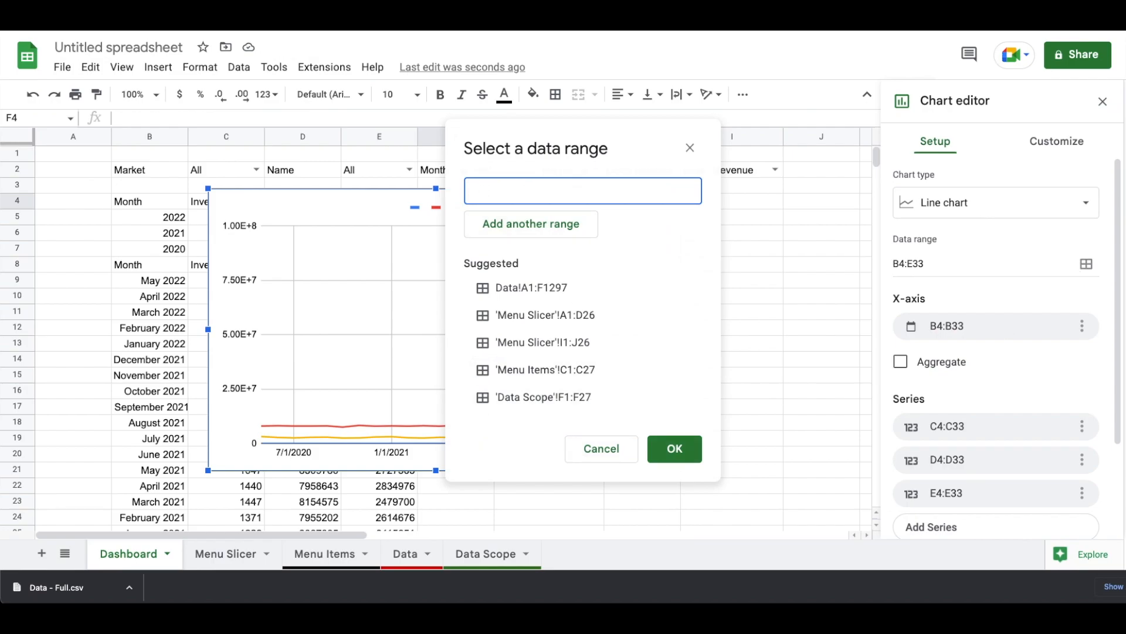
pyautogui.click(647, 447)
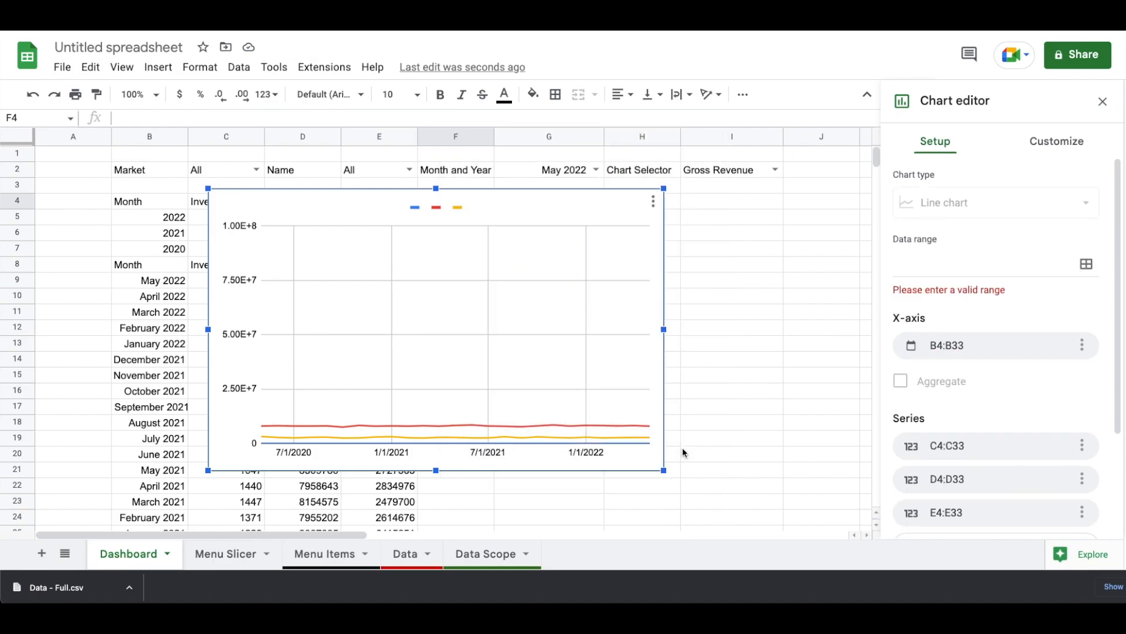
pyautogui.click(1083, 346)
pyautogui.click(1089, 397)
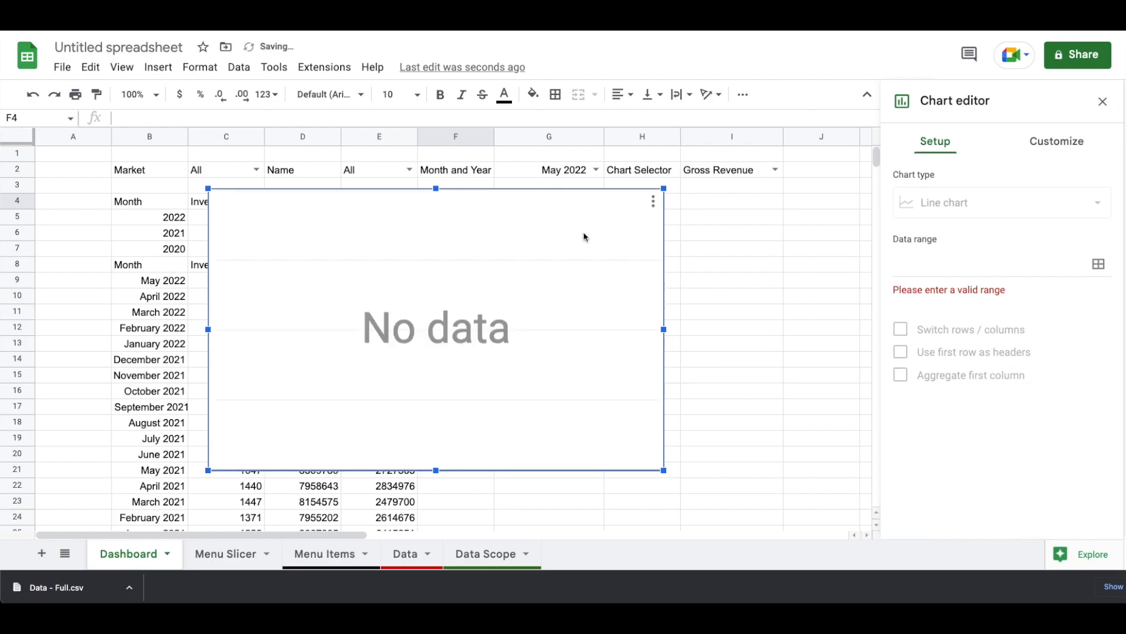
pyautogui.moveTo(584, 237); pyautogui.dragTo(800, 240)
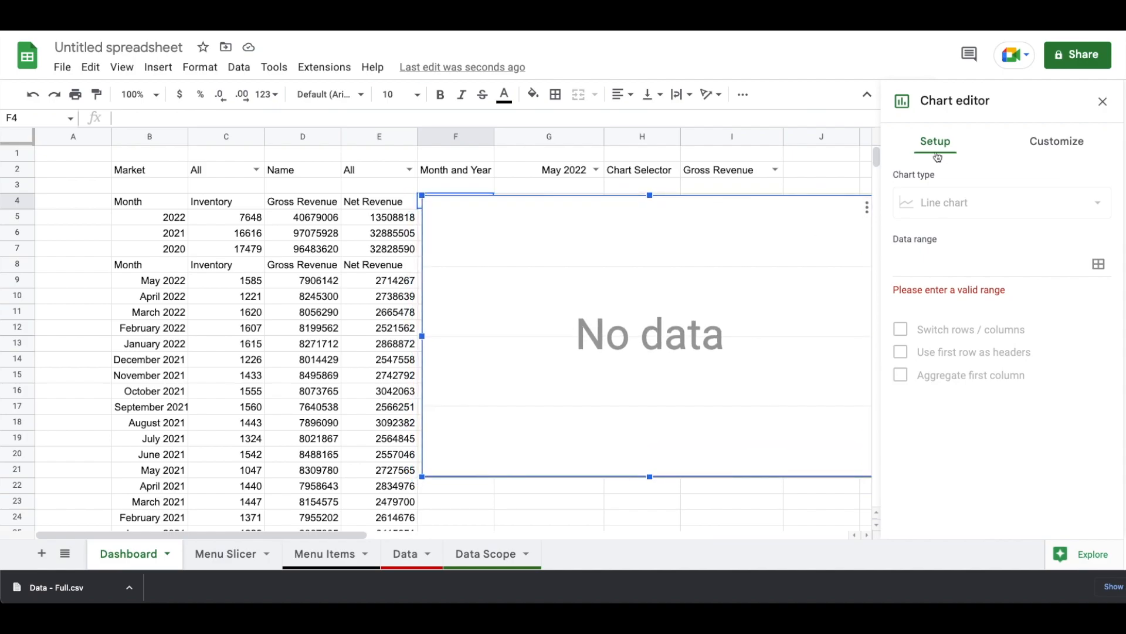
# Set the chart's data range to columns I:J of the Menu Slicer sheet.
pyautogui.click(1099, 266)
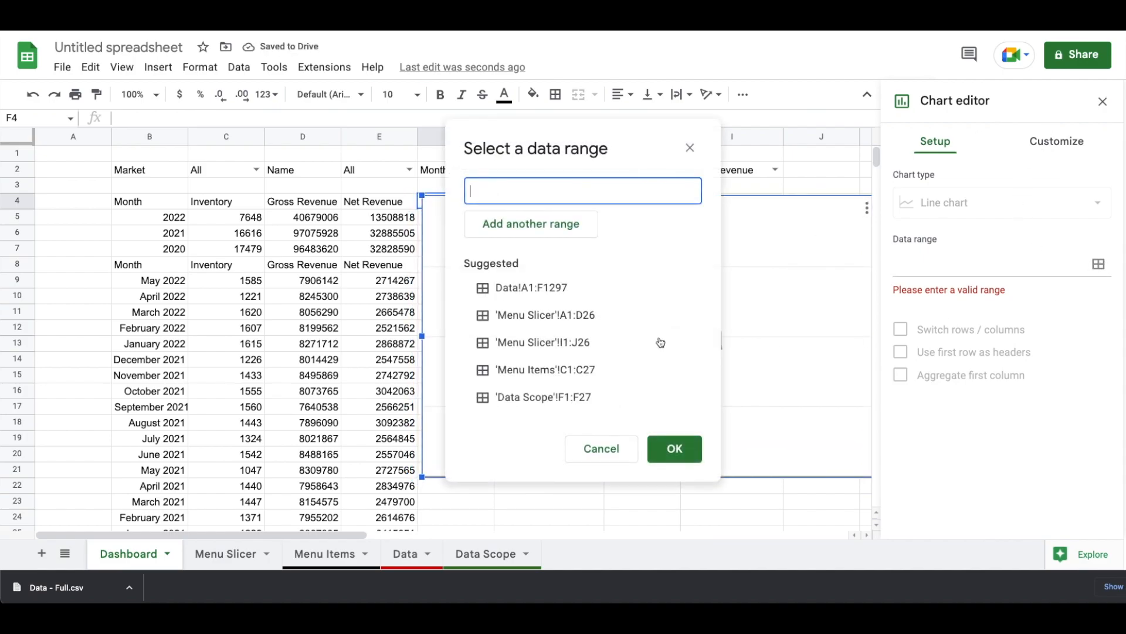
pyautogui.click(250, 562)
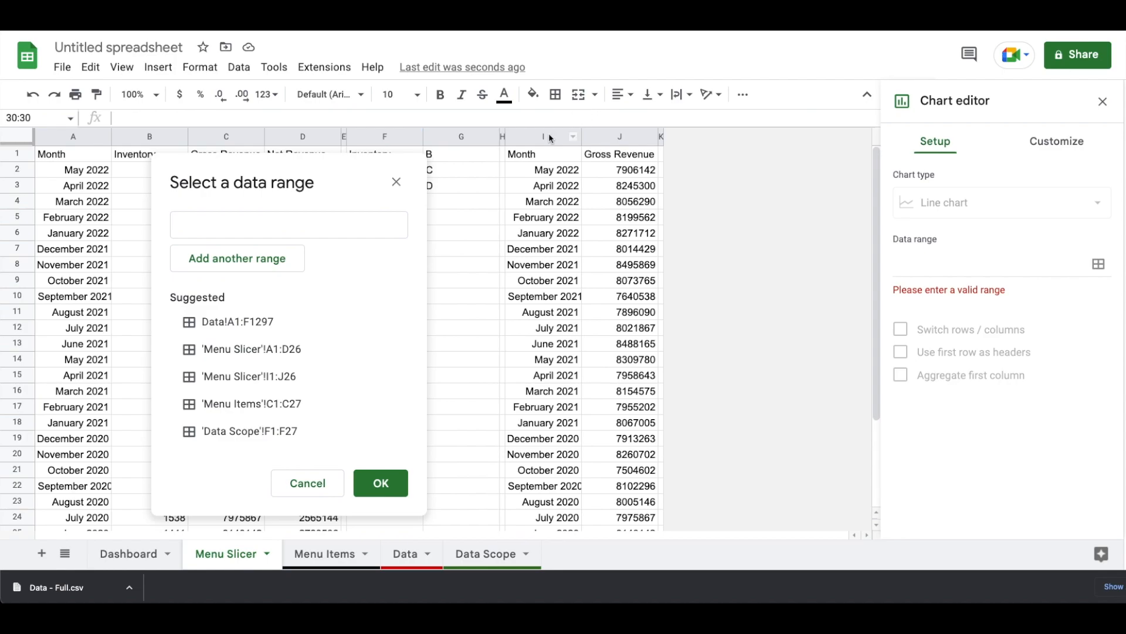
pyautogui.click(551, 137)
pyautogui.hotkey('shift', 'Right')
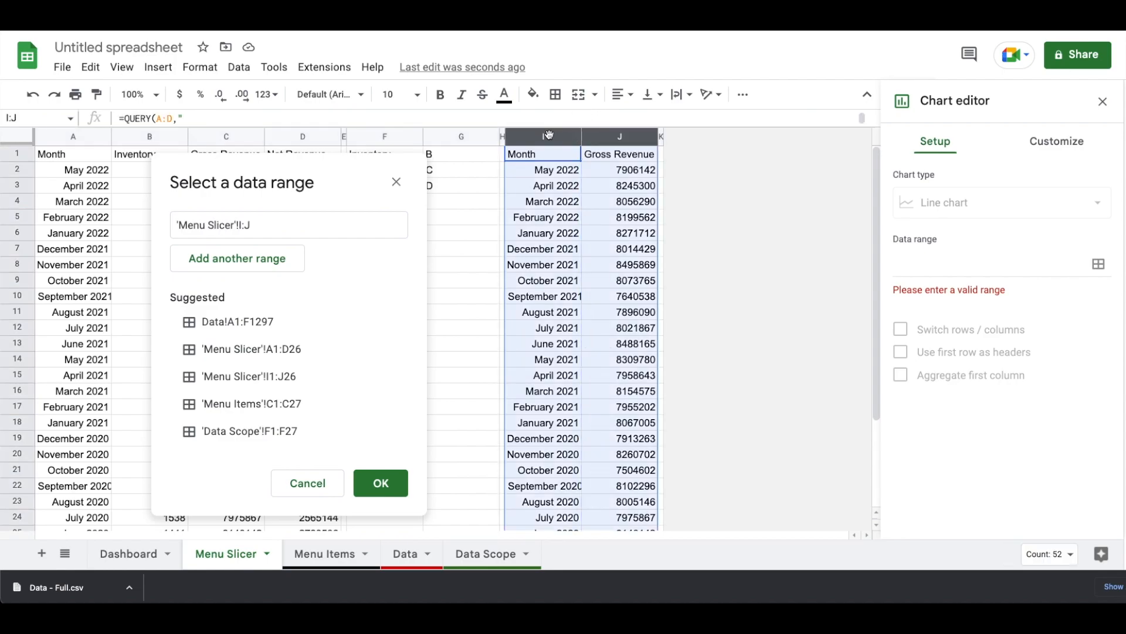
pyautogui.click(381, 484)
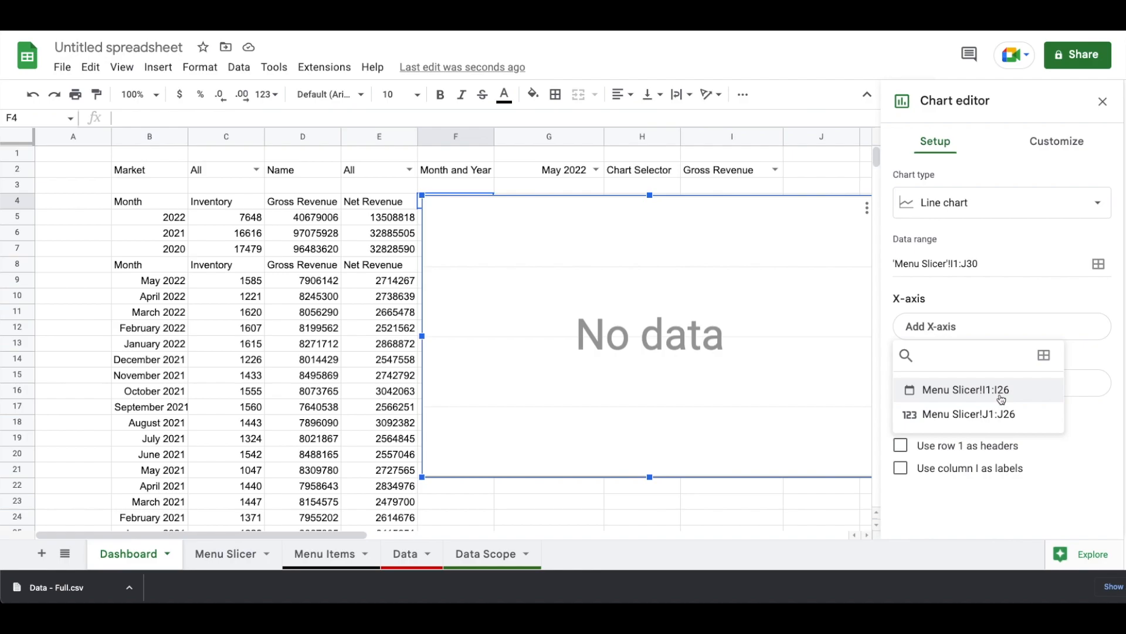
# Assign Menu Slicer!I1:I26 as the chart's x-axis and add Menu Slicer!J1:J26 as its series.
pyautogui.click(1001, 396)
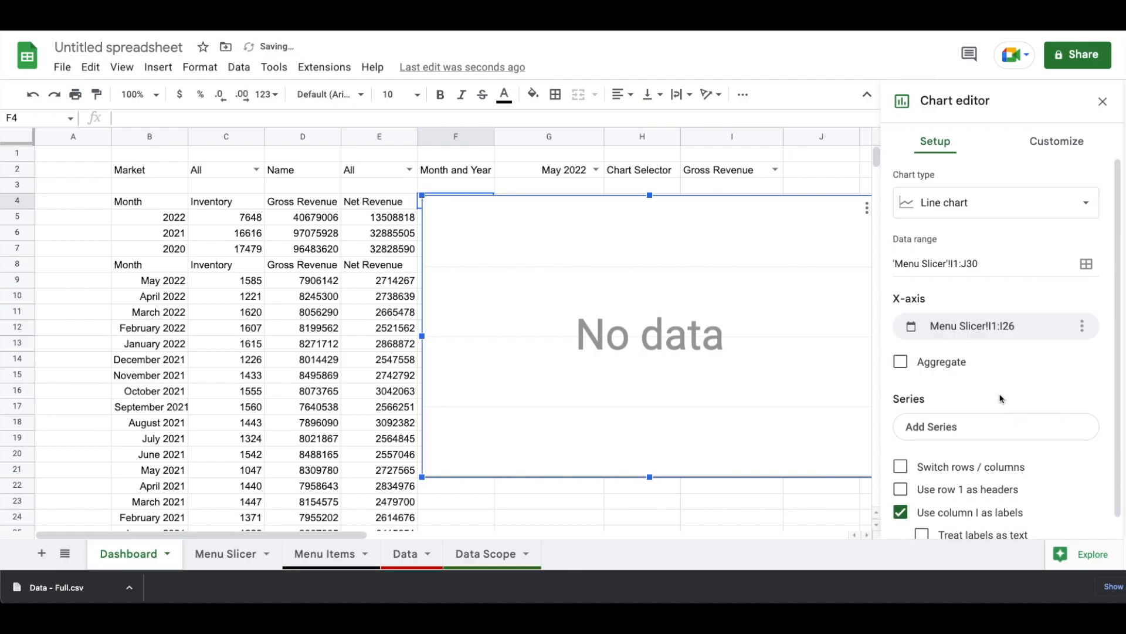
pyautogui.click(964, 432)
pyautogui.click(976, 515)
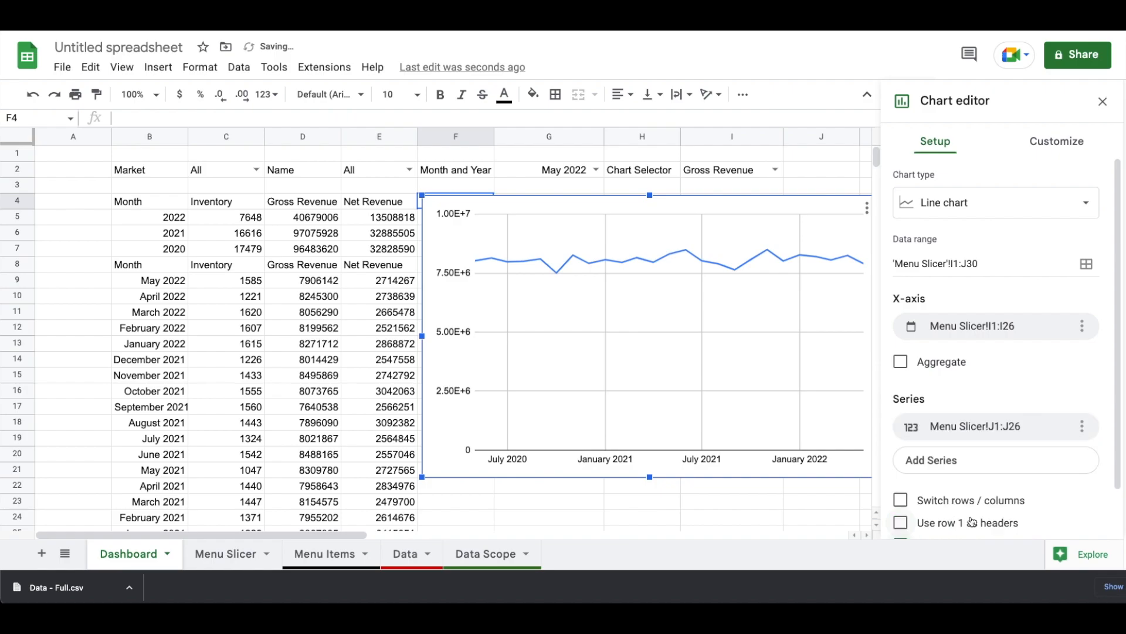
# Treat the line chart's column I labels as text and reverse the order of its horizontal axis.
pyautogui.scroll(-1, 951, 458)
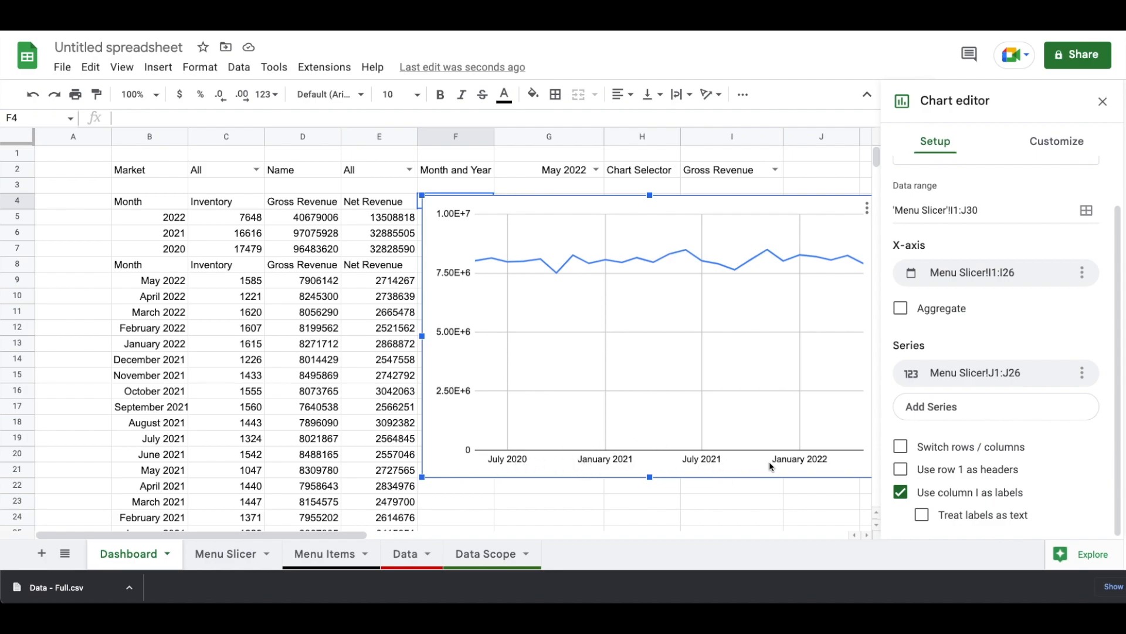
pyautogui.click(920, 516)
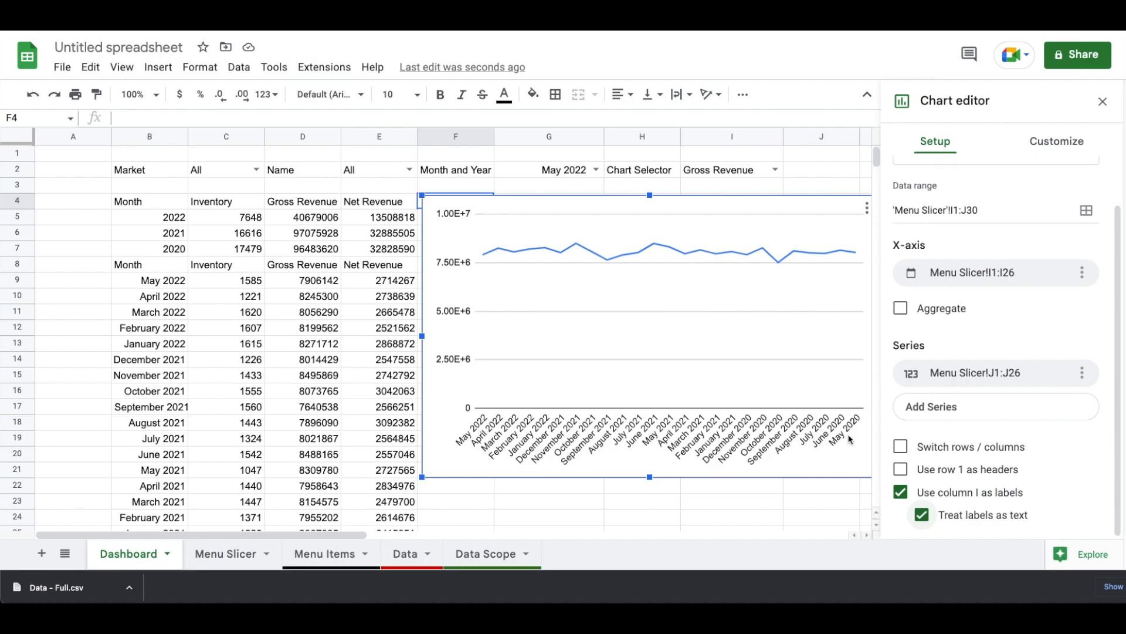
pyautogui.click(682, 437)
pyautogui.scroll(-2, 968, 469)
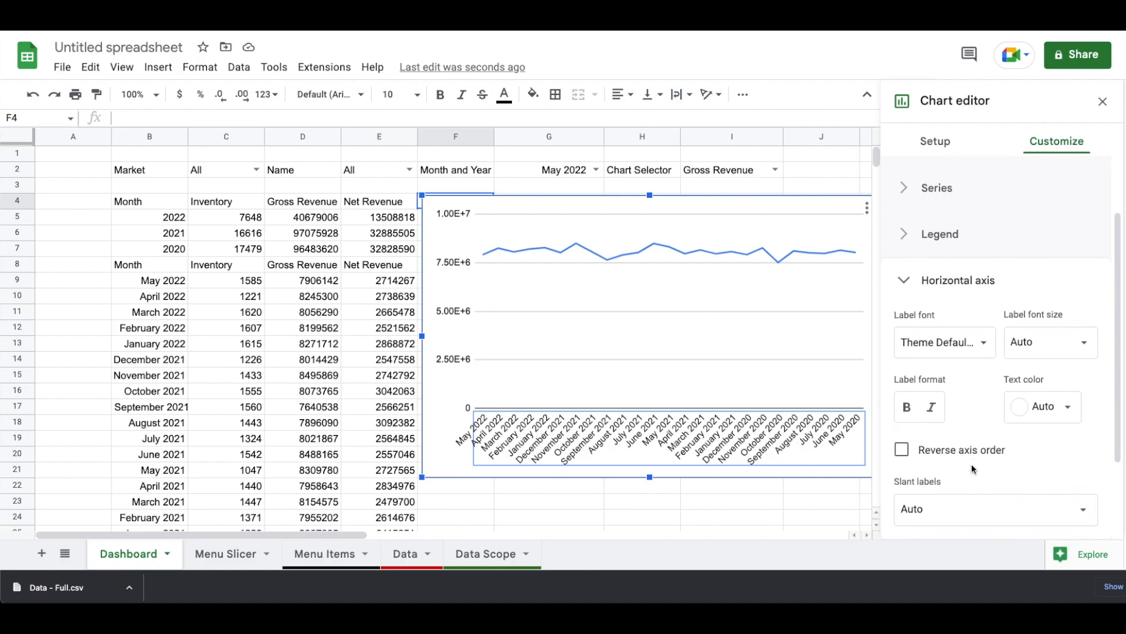
pyautogui.click(948, 447)
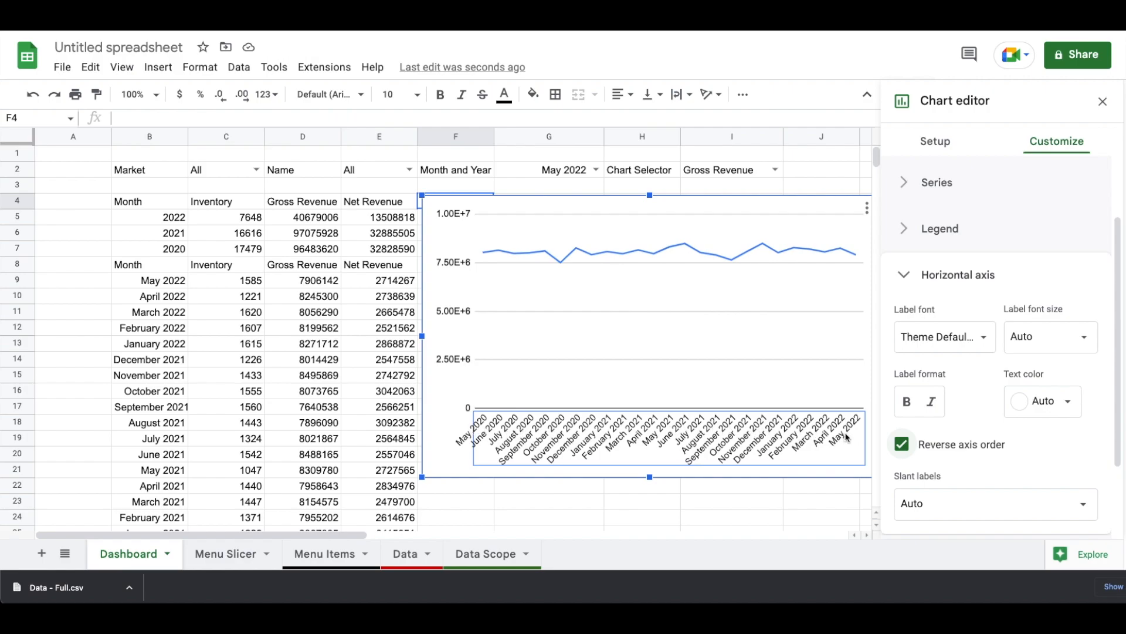
# Set the point size of the chart's line series to 7px.
pyautogui.click(946, 191)
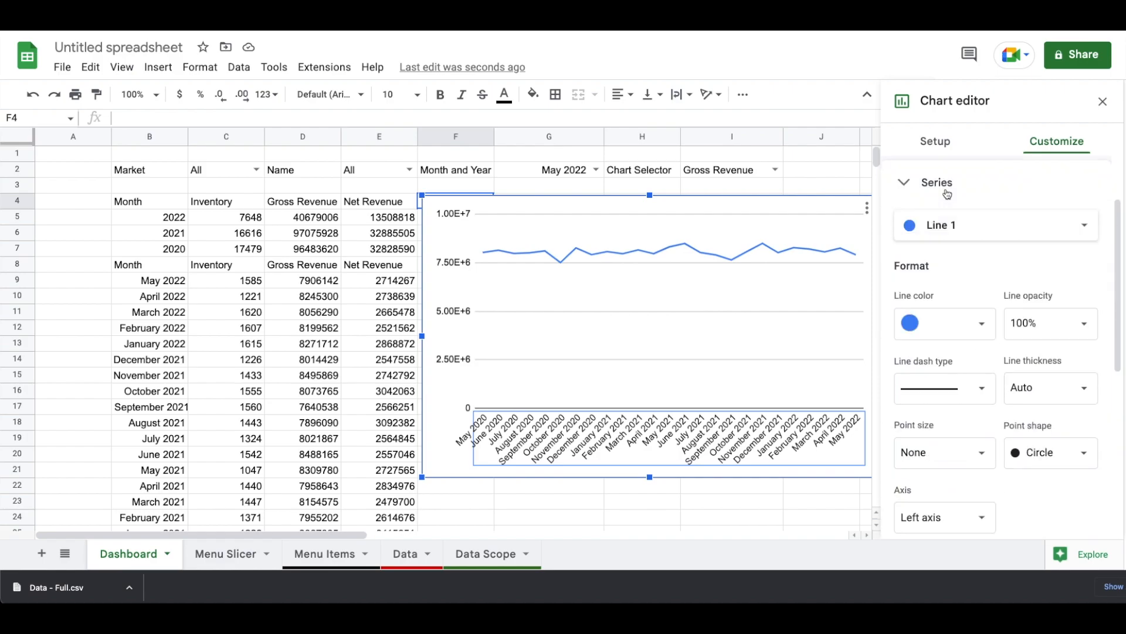
pyautogui.click(946, 452)
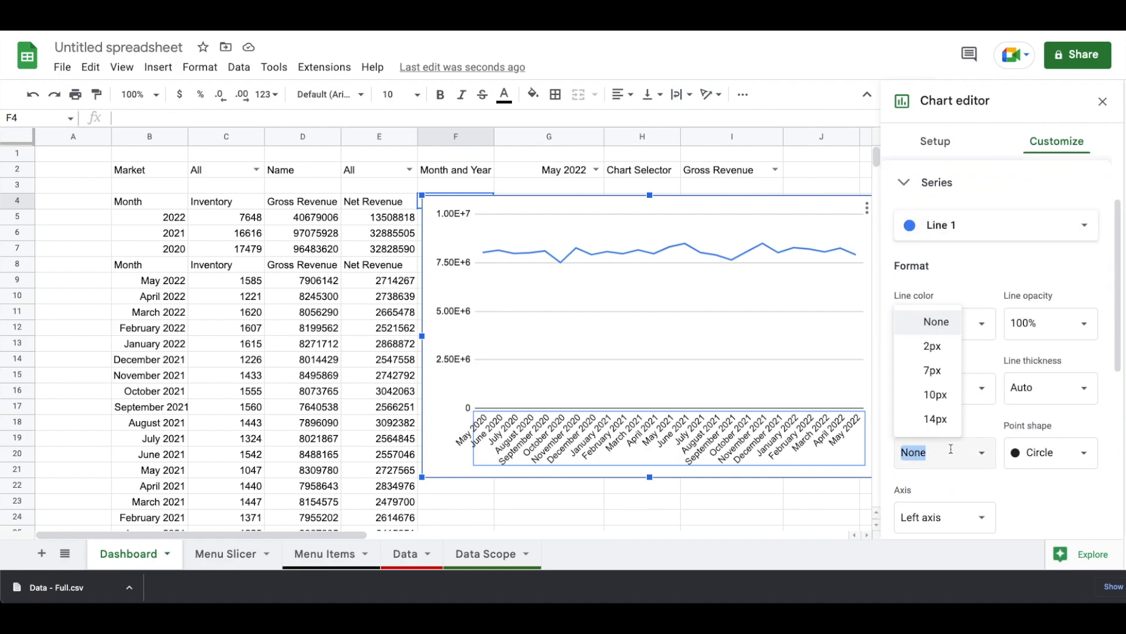
pyautogui.click(938, 370)
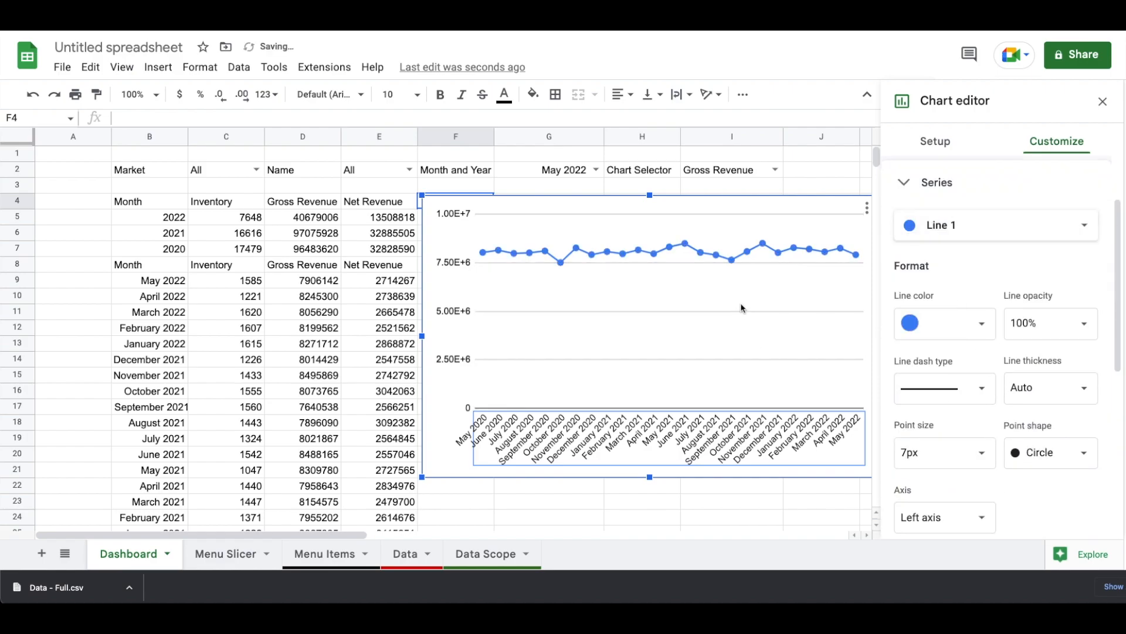
# Format column J of the Menu Slicer sheet as numbers without decimal places, and return to the Dashboard sheet.
pyautogui.click(227, 555)
pyautogui.click(623, 171)
pyautogui.click(624, 137)
pyautogui.click(267, 95)
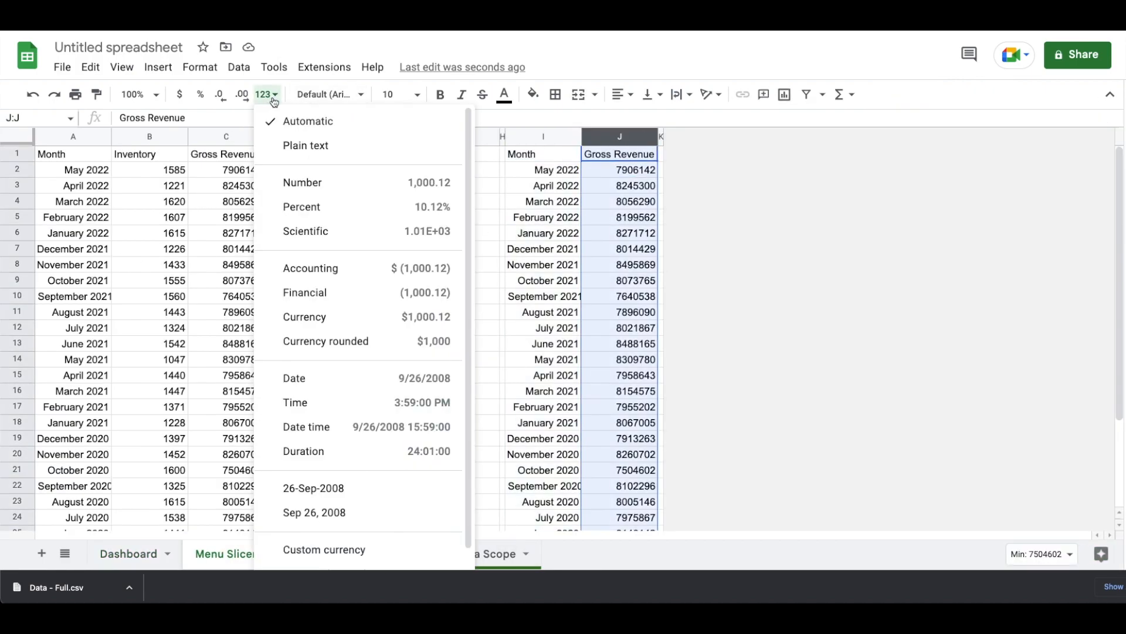
pyautogui.click(283, 182)
pyautogui.click(219, 96)
pyautogui.click(219, 96)
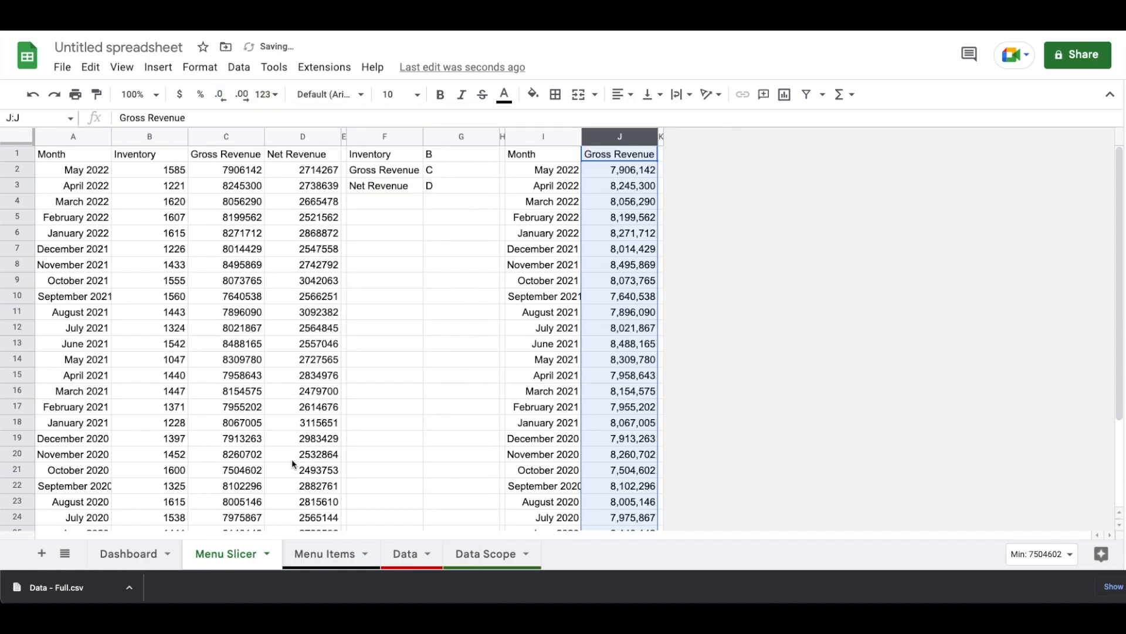
pyautogui.click(146, 556)
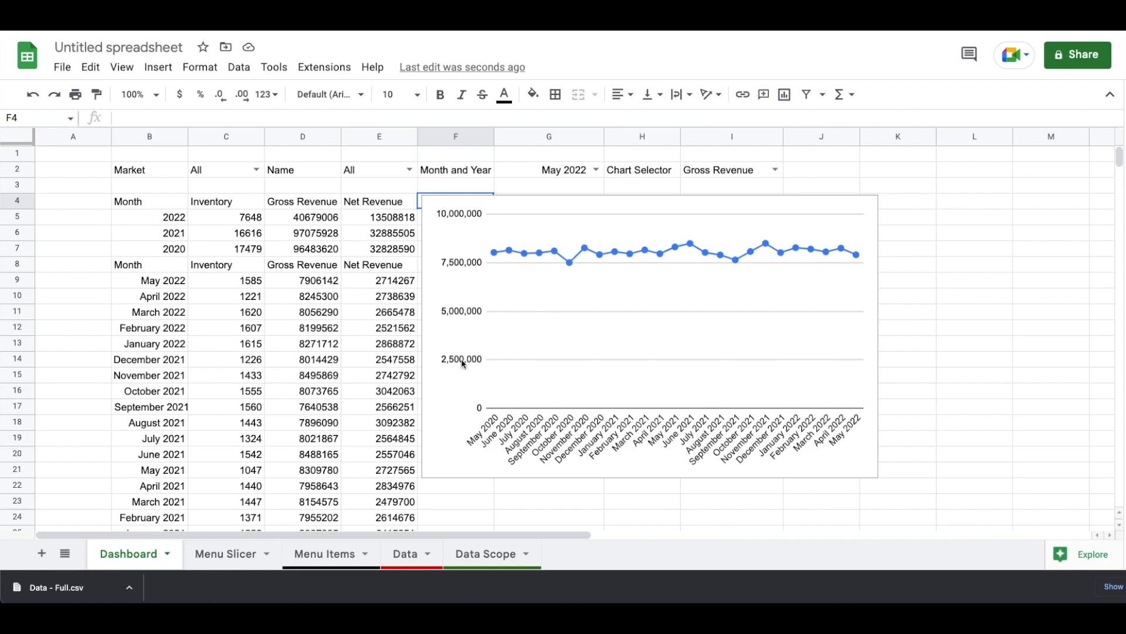
# Test the Chart Selector by switching it to Inventory, Net Revenue and back to Gross Revenue.
pyautogui.click(775, 170)
pyautogui.click(759, 194)
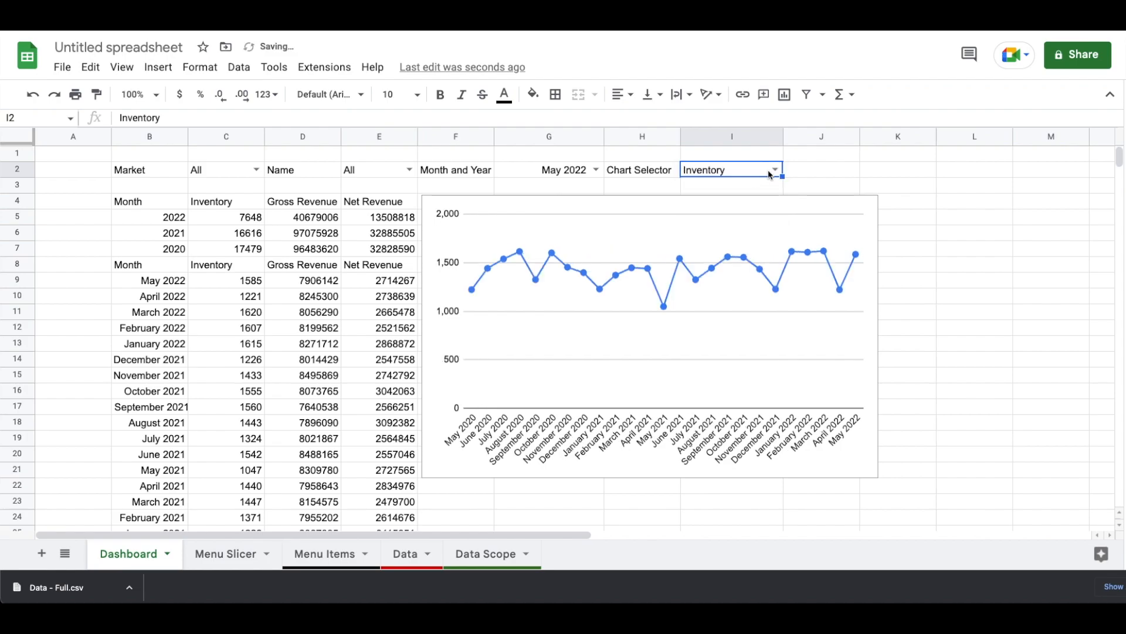
pyautogui.click(774, 170)
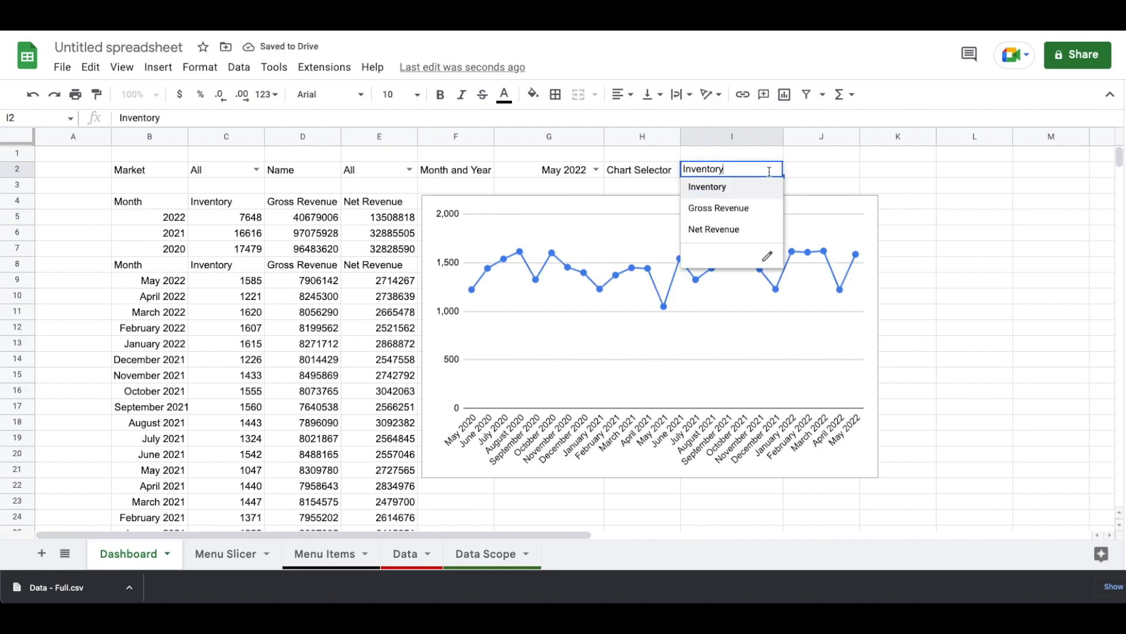
pyautogui.click(742, 230)
pyautogui.click(774, 169)
pyautogui.click(750, 208)
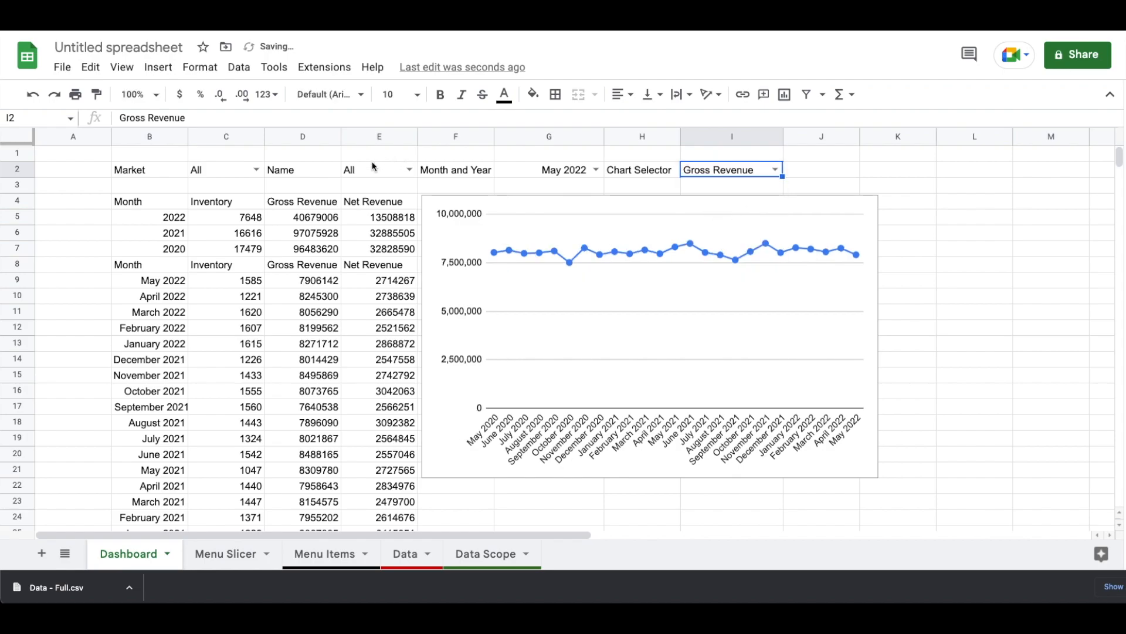
# Filter the dashboard to the United States market and a single person's name.
pyautogui.click(256, 169)
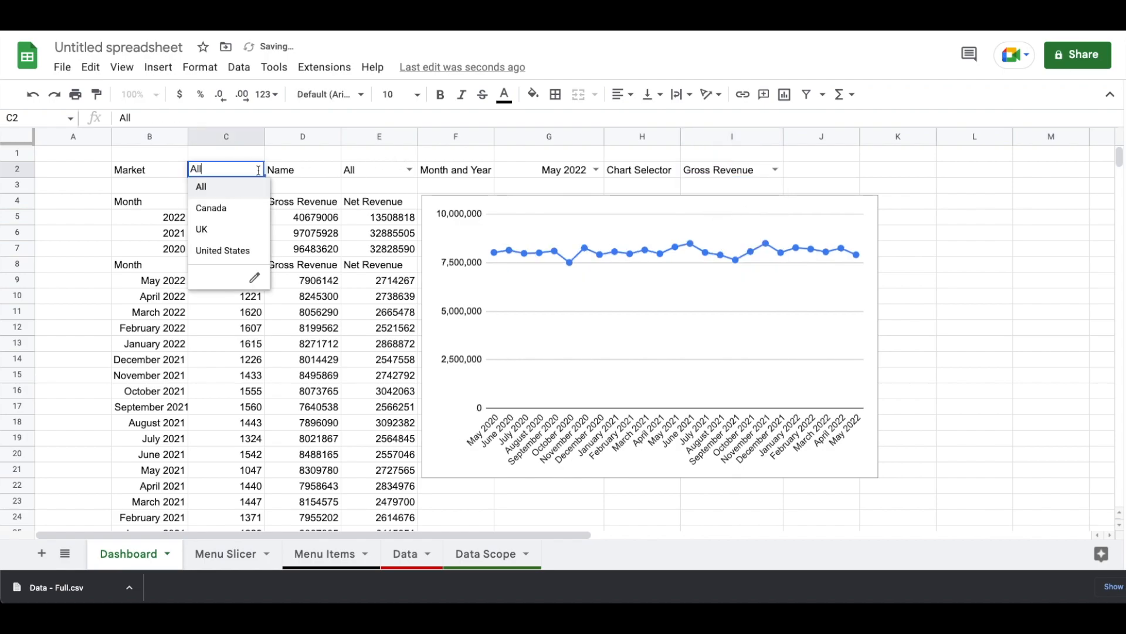
pyautogui.click(225, 251)
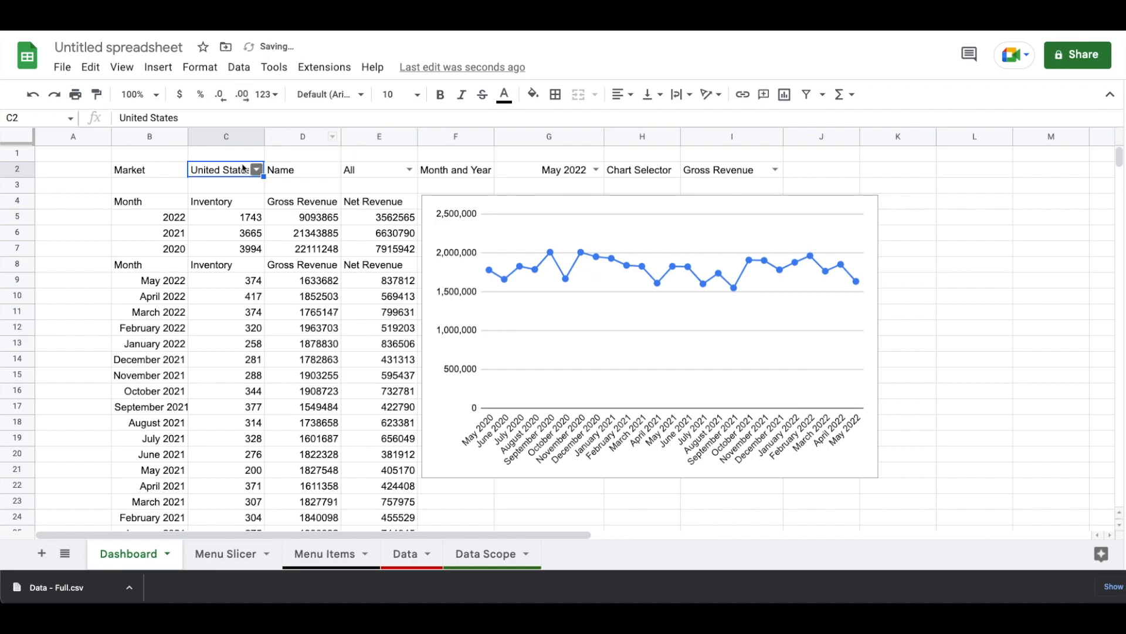
pyautogui.click(410, 169)
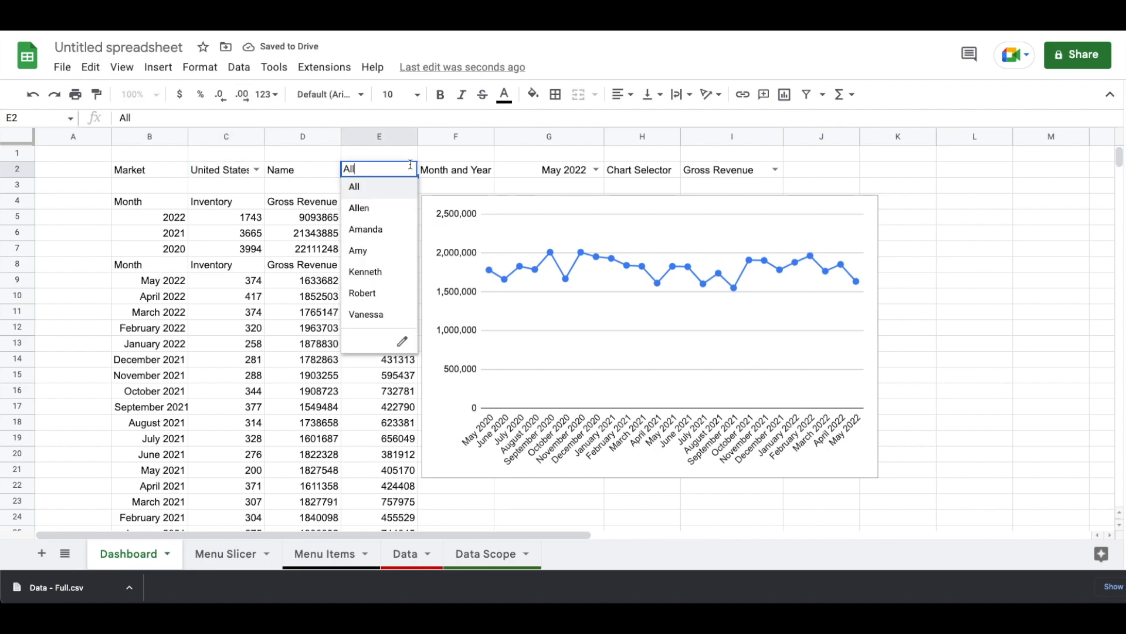
pyautogui.click(358, 249)
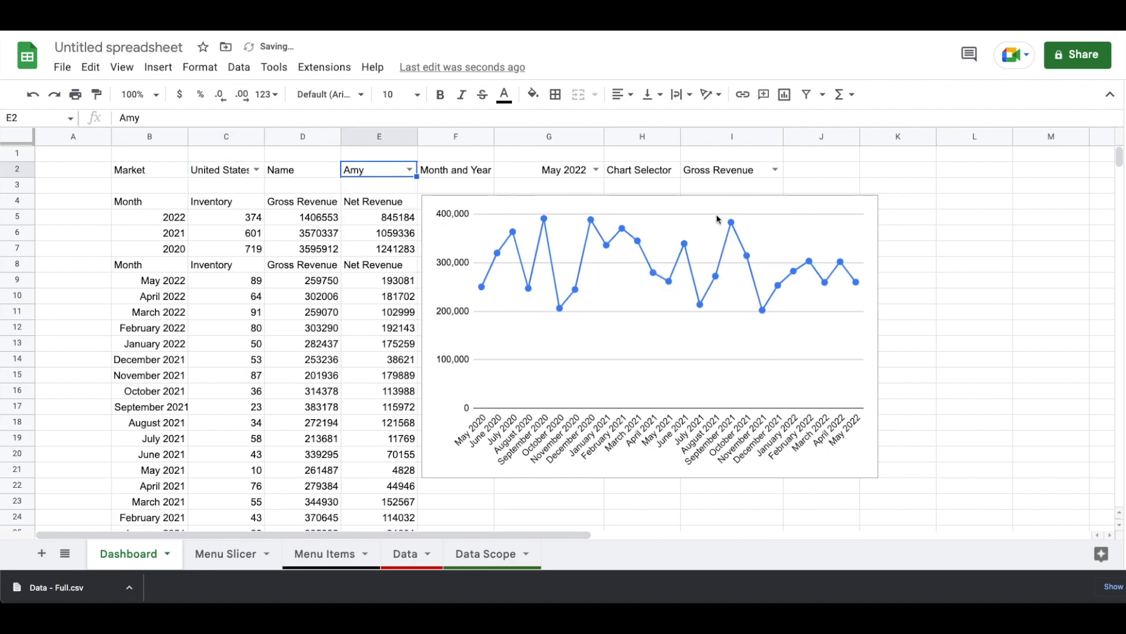
# Switch the Chart Selector to Inventory and on to Net Revenue for the filtered data.
pyautogui.click(776, 169)
pyautogui.click(764, 192)
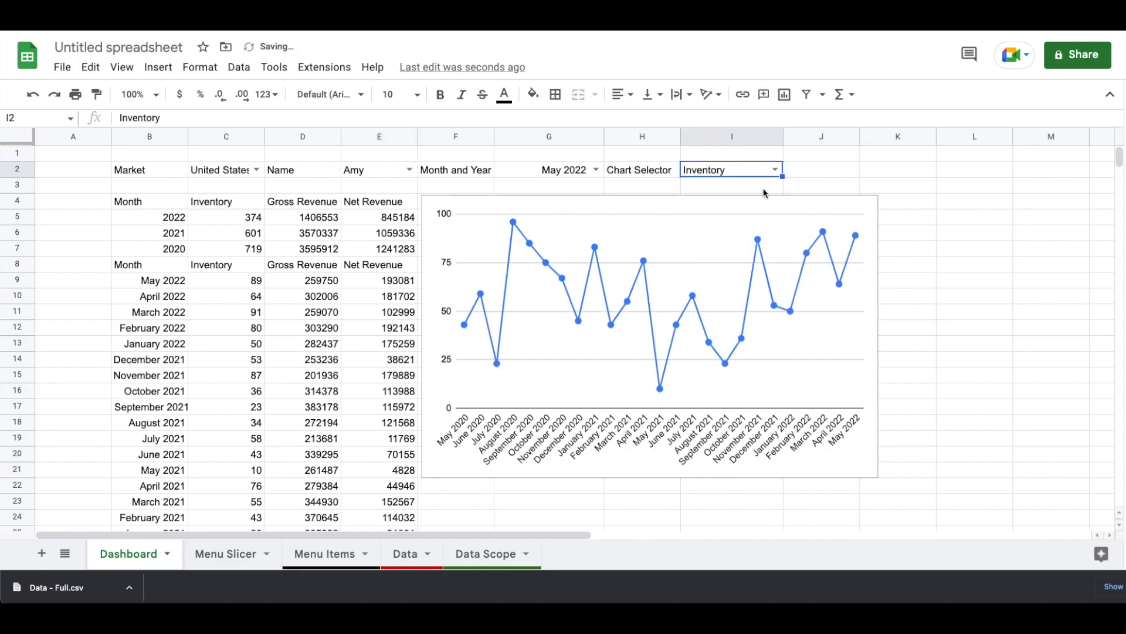
pyautogui.click(776, 169)
pyautogui.click(747, 228)
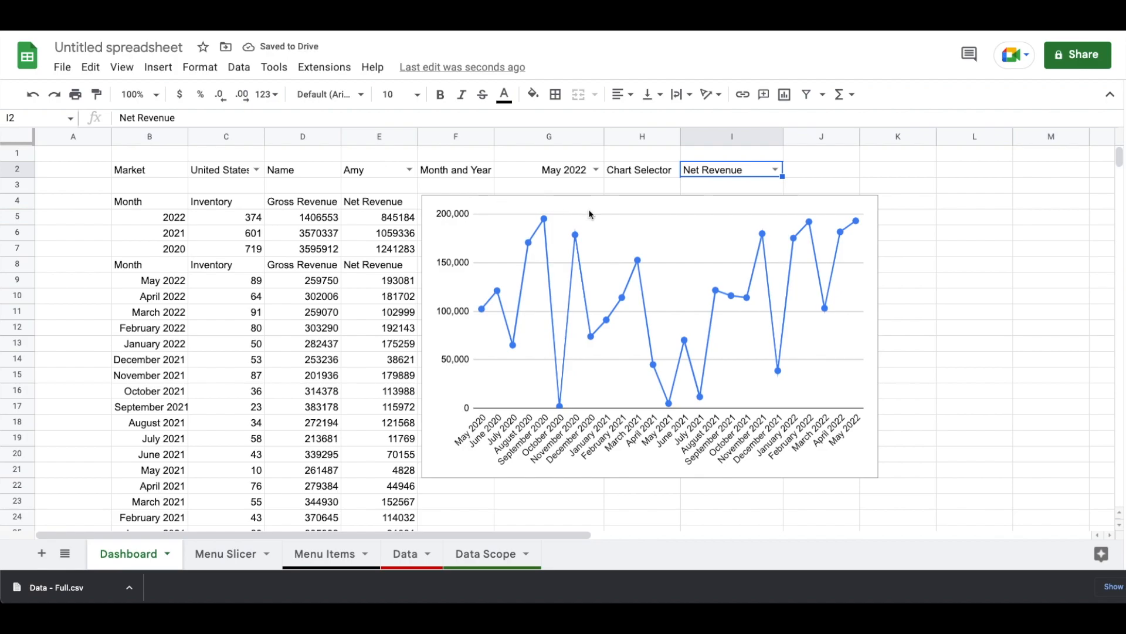
# Reset both the Market and Name filters to All.
pyautogui.click(257, 169)
pyautogui.click(240, 189)
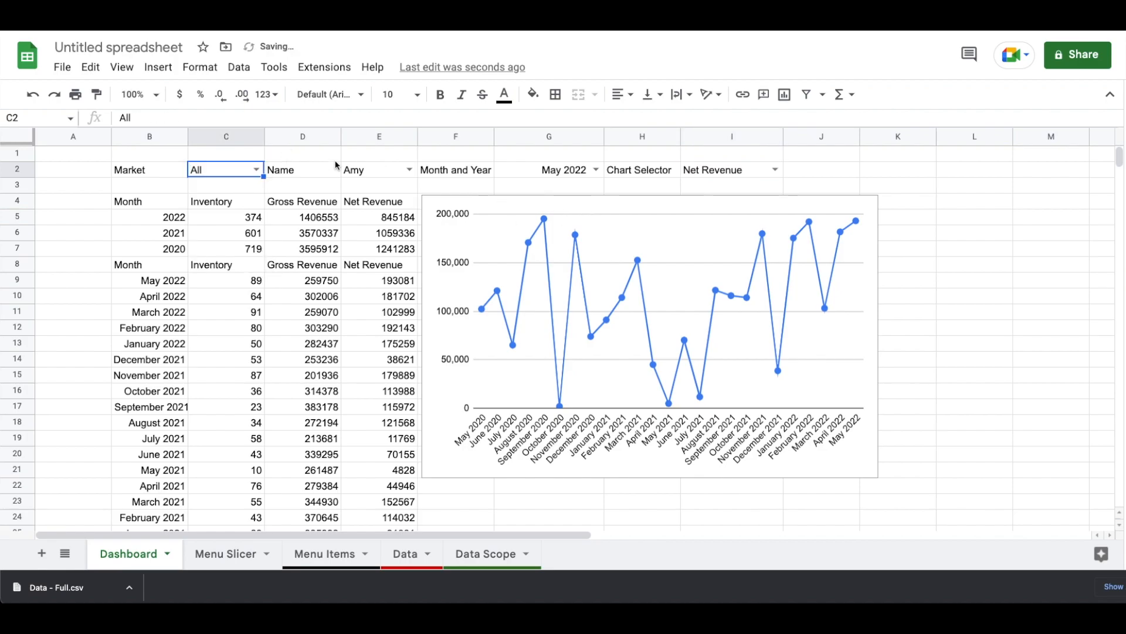
pyautogui.click(410, 170)
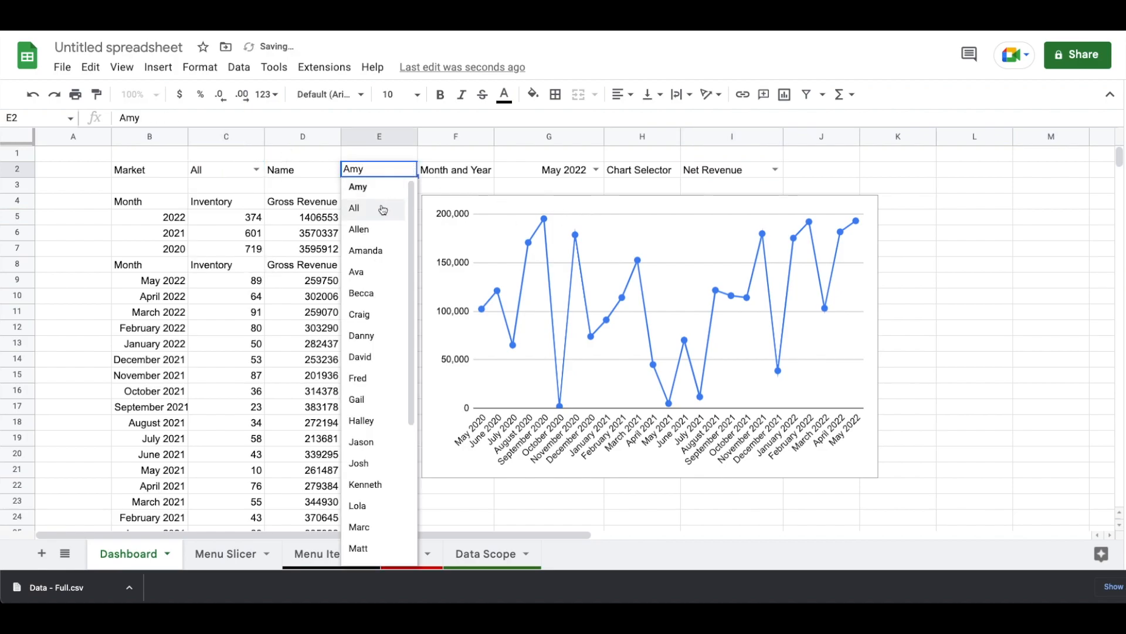
pyautogui.click(383, 209)
# Set the line chart's border color to None in its chart style.
pyautogui.doubleClick(774, 222)
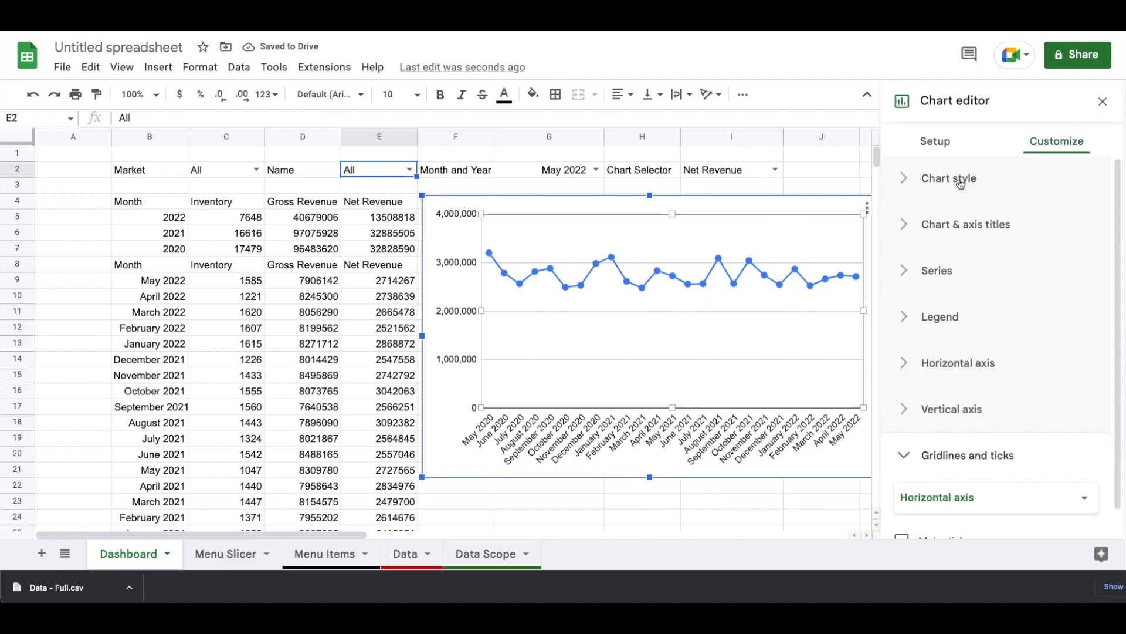
pyautogui.click(962, 182)
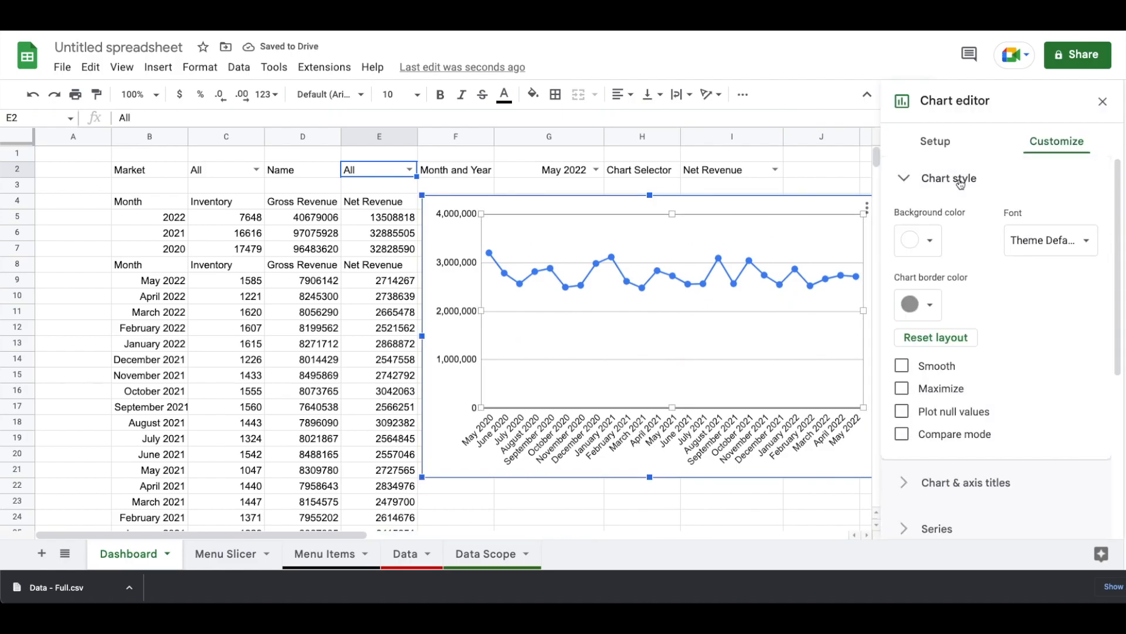
pyautogui.click(932, 310)
pyautogui.click(936, 337)
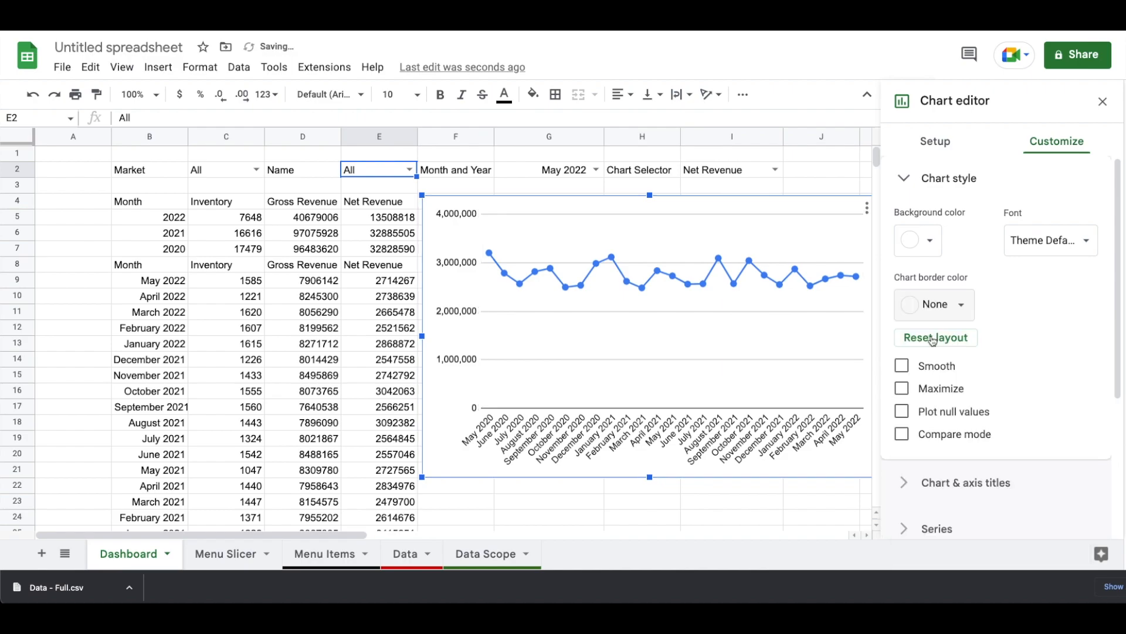
pyautogui.click(732, 505)
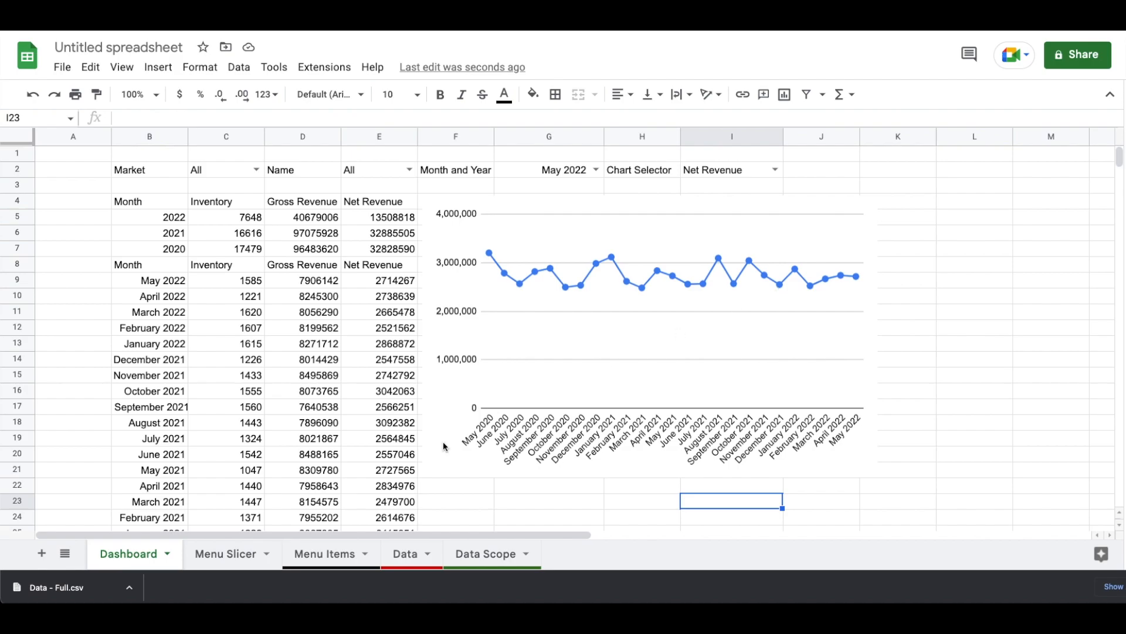
# Color the Menu Slicer sheet's tab red, and return to the Dashboard sheet.
pyautogui.click(269, 561)
pyautogui.click(268, 554)
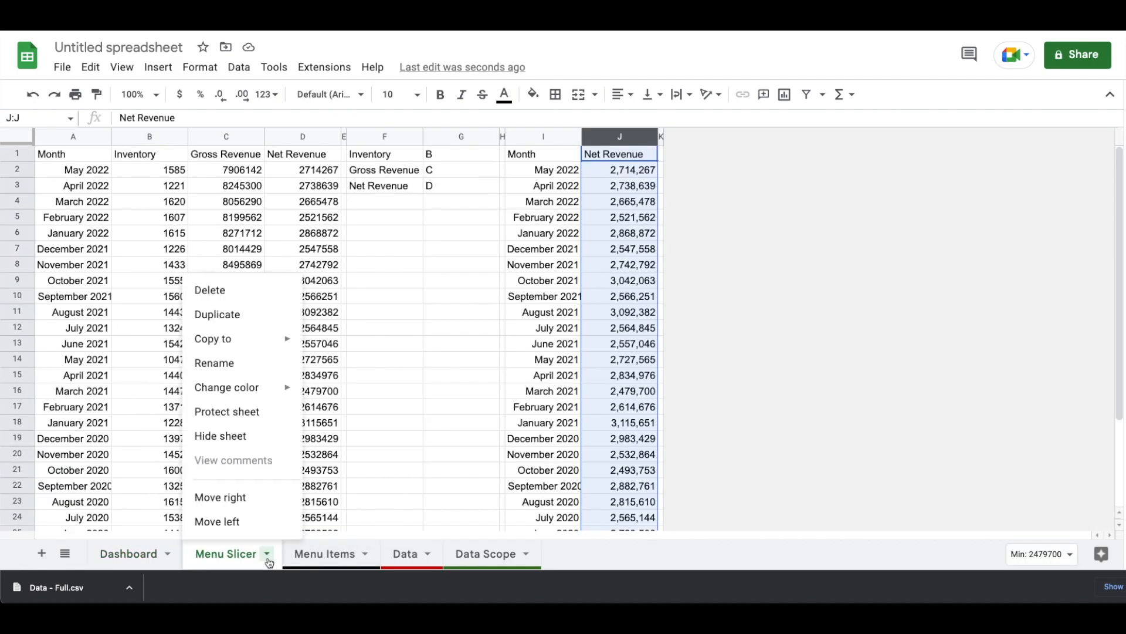
pyautogui.moveTo(281, 387)
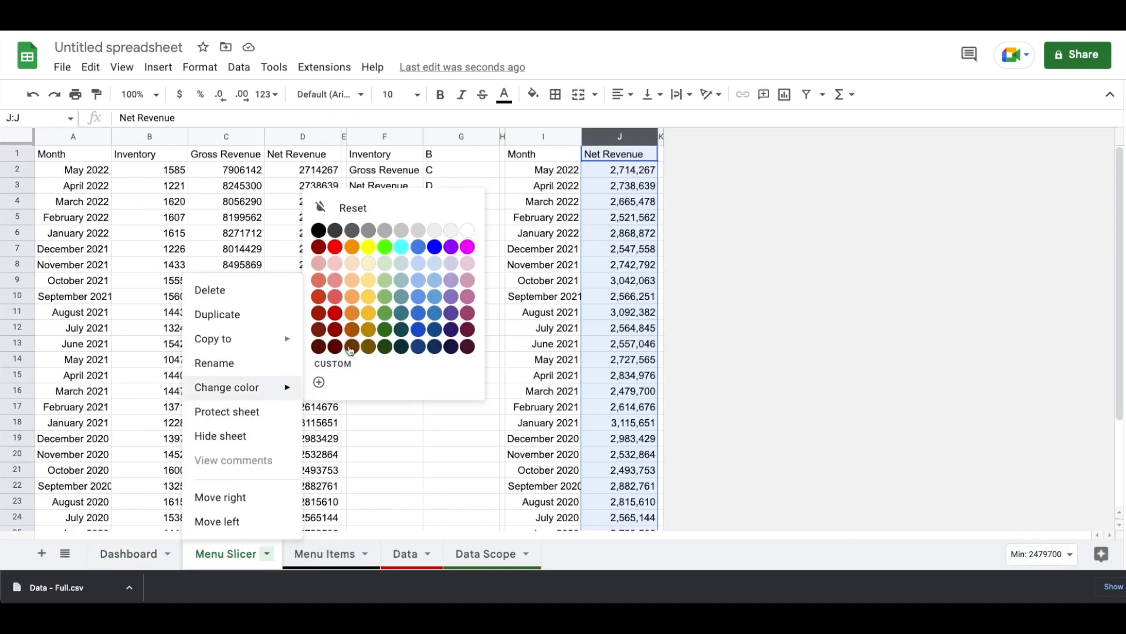
pyautogui.click(335, 313)
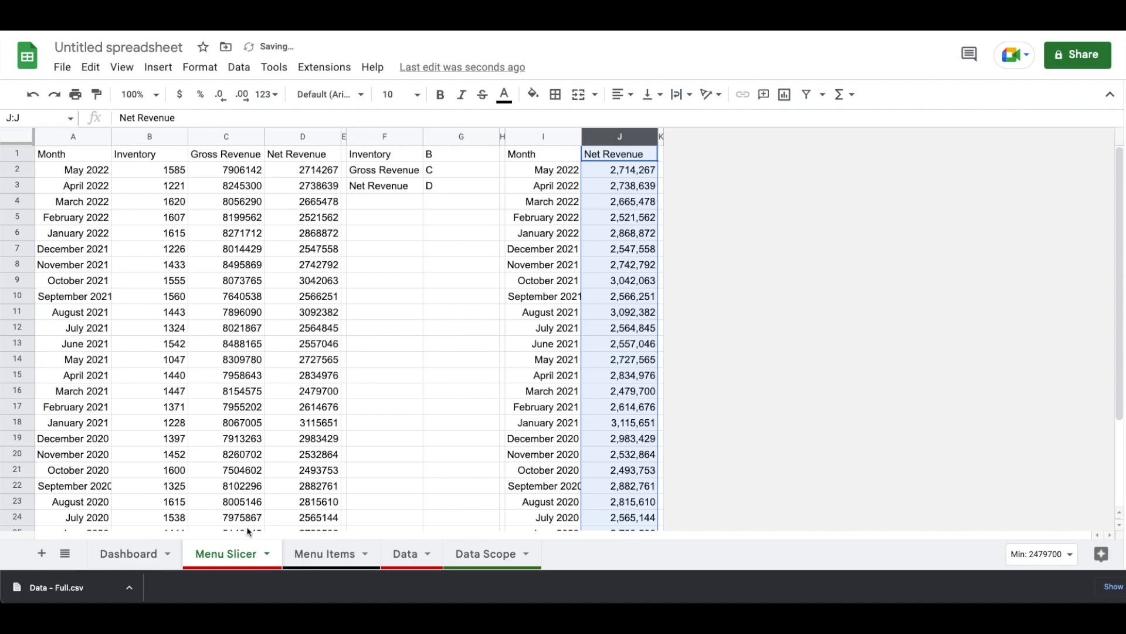
pyautogui.click(141, 556)
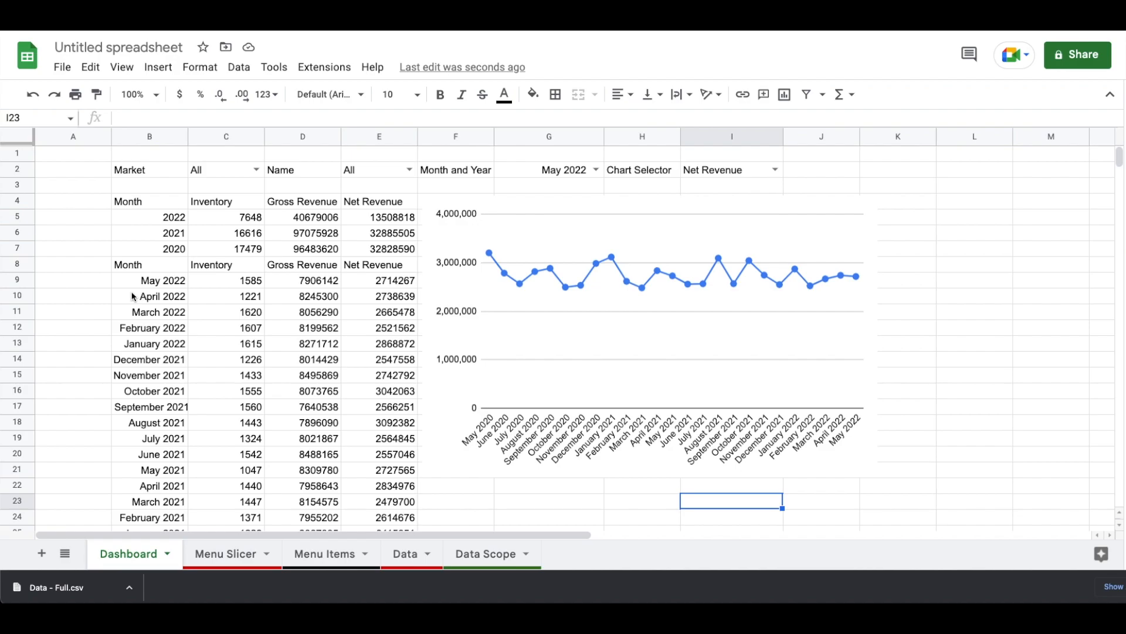
pyautogui.click(141, 134)
pyautogui.keyDown('shift'); pyautogui.click(365, 139); pyautogui.keyUp('shift')
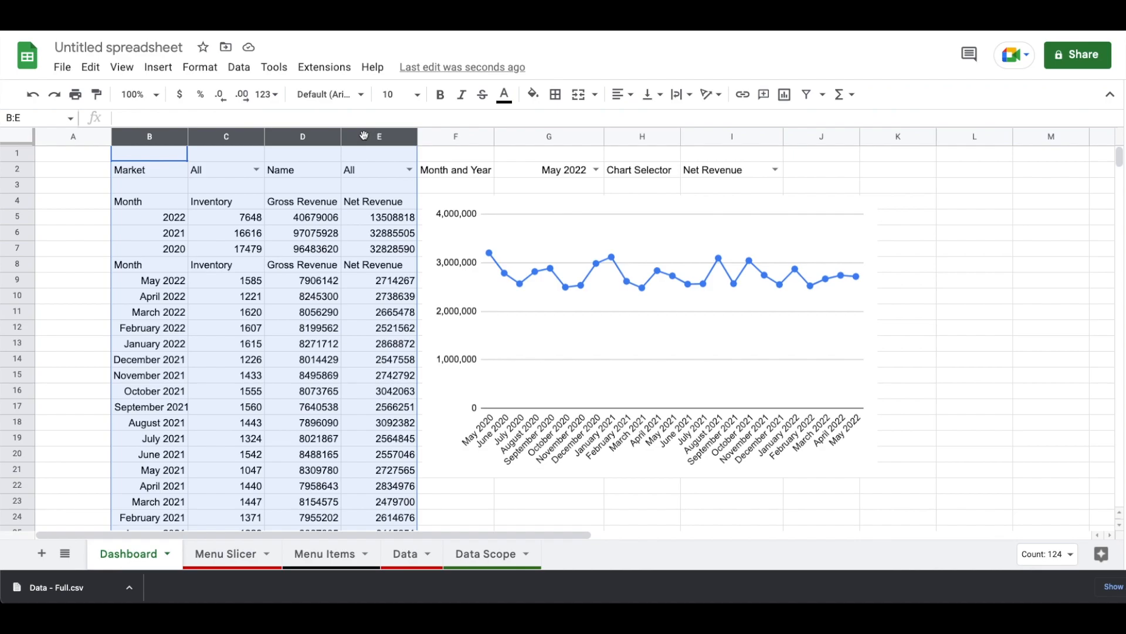
pyautogui.rightClick(365, 139)
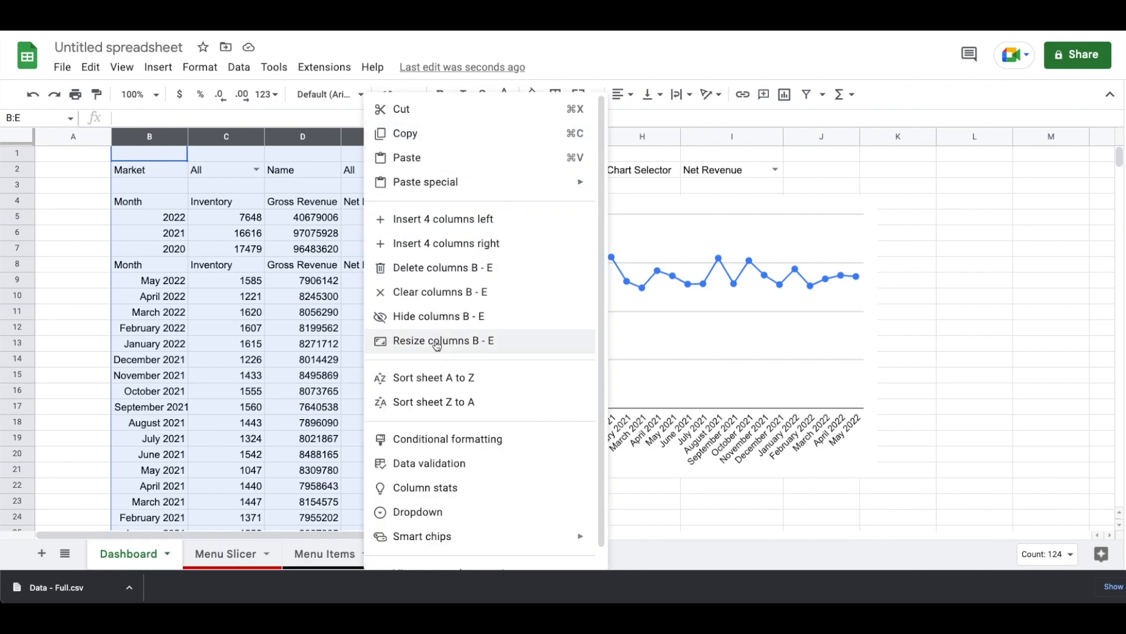
pyautogui.click(150, 249)
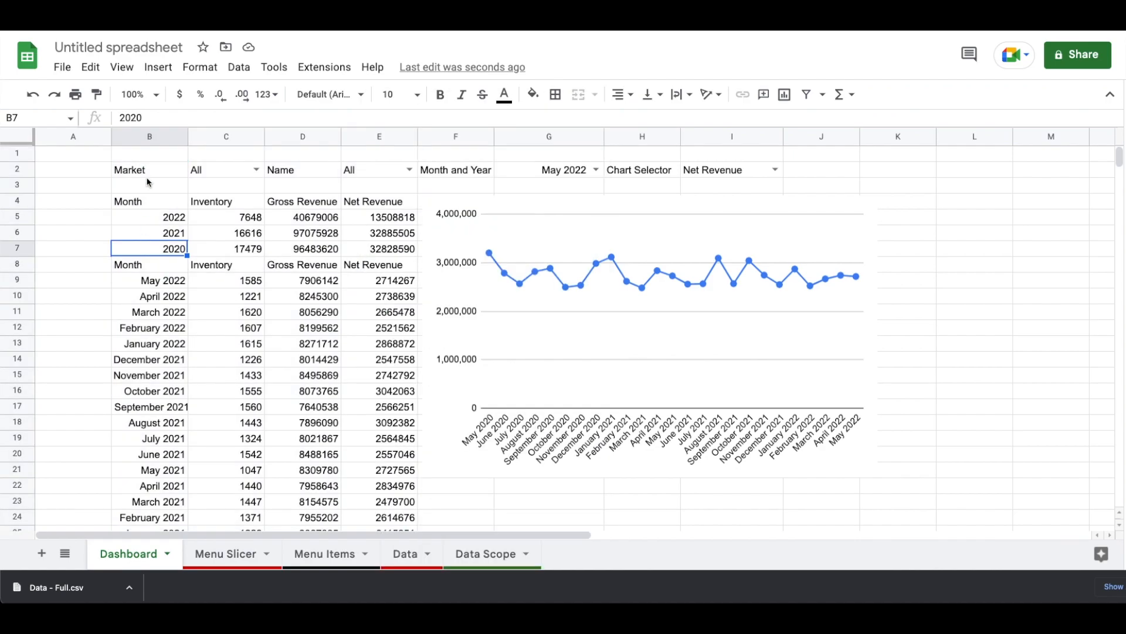
# Resize columns B through E of the Dashboard sheet to a width of 125 pixels.
pyautogui.click(149, 136)
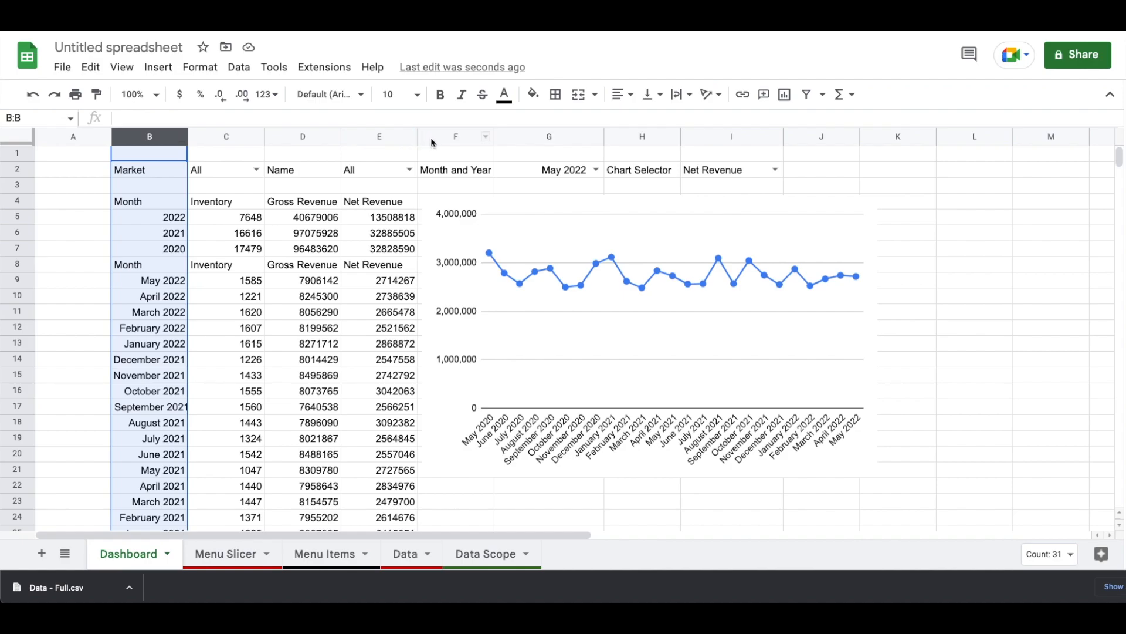
pyautogui.keyDown('shift'); pyautogui.click(388, 137); pyautogui.keyUp('shift')
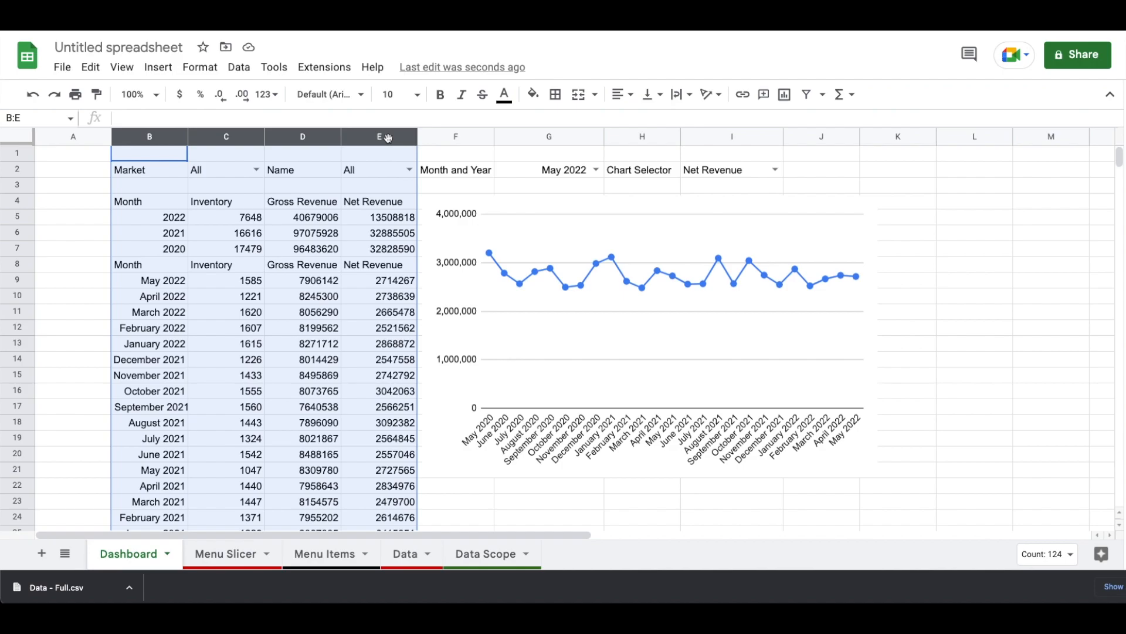
pyautogui.rightClick(389, 137)
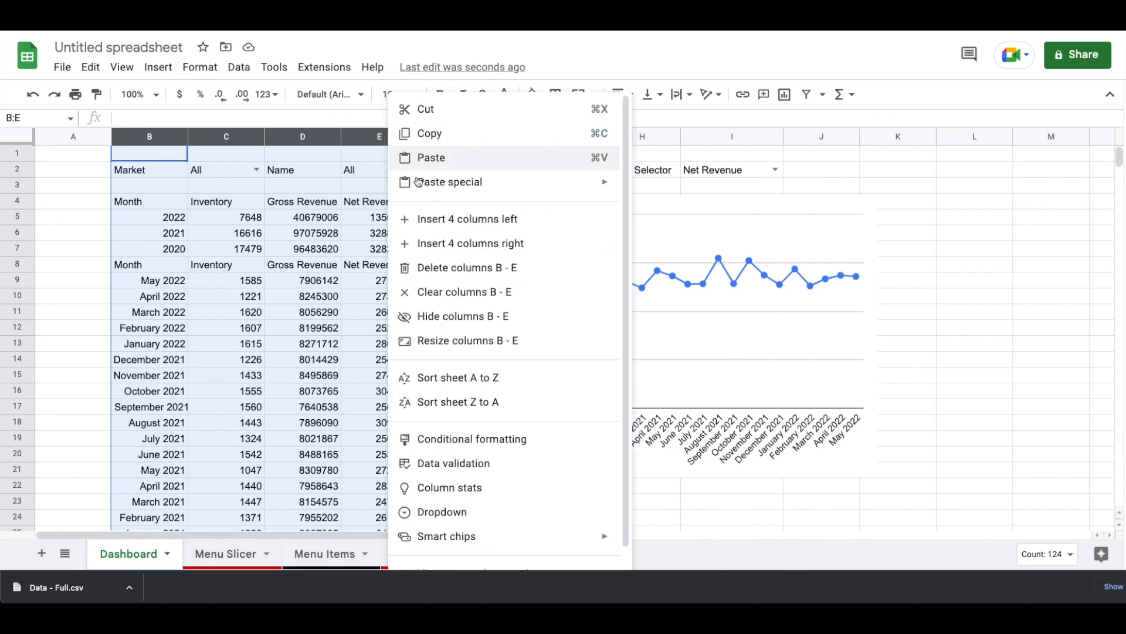
pyautogui.click(424, 340)
pyautogui.write('125')
pyautogui.press('Return')
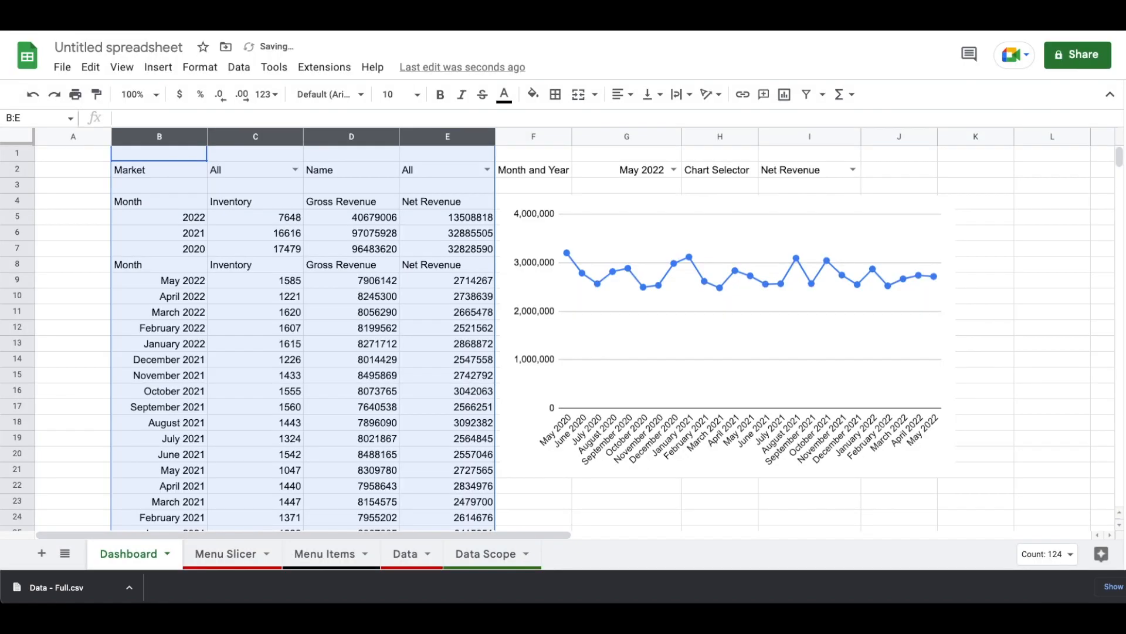
# Resize columns F through I of the Dashboard sheet to a width of 150 pixels.
pyautogui.click(538, 141)
pyautogui.keyDown('shift'); pyautogui.click(822, 135); pyautogui.keyUp('shift')
pyautogui.rightClick(822, 135)
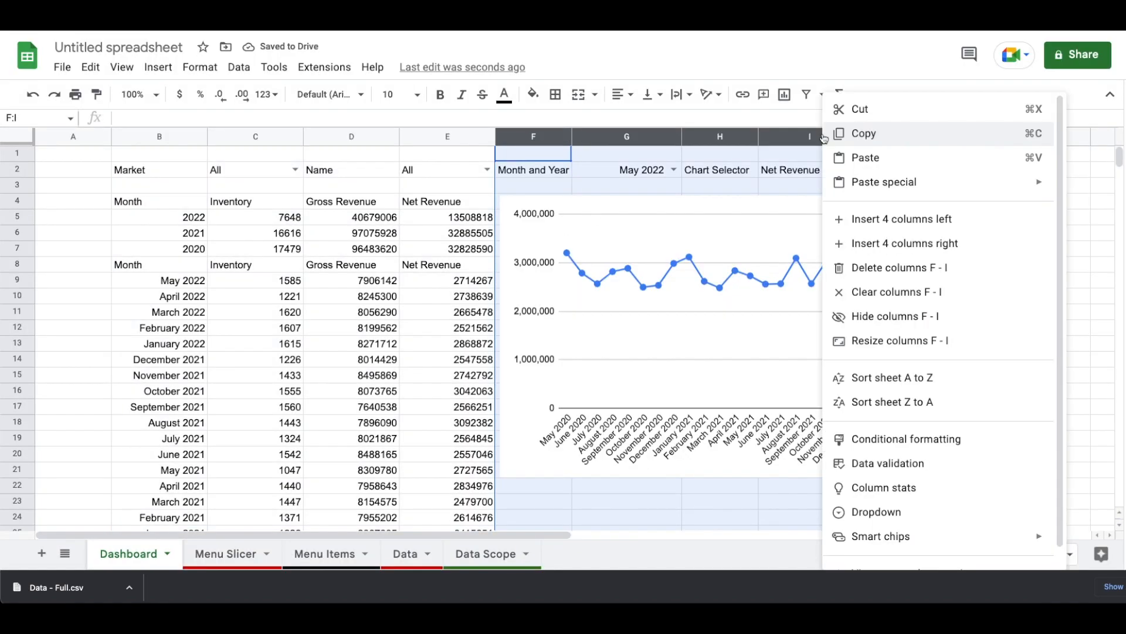
pyautogui.click(867, 340)
pyautogui.write('150')
pyautogui.press('Return')
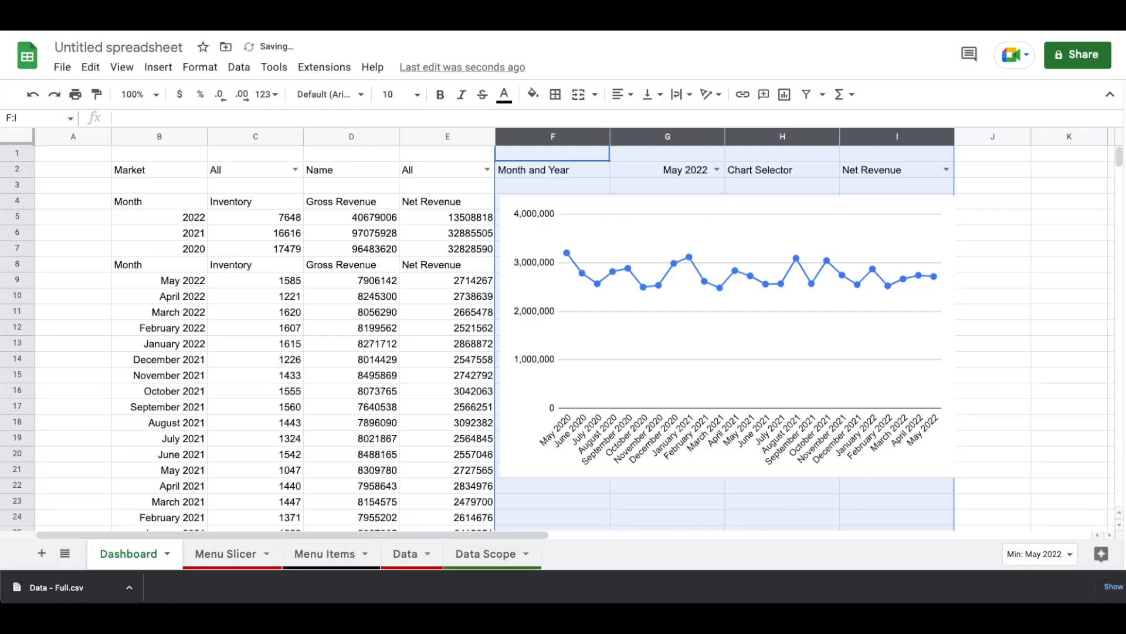
pyautogui.click(1068, 380)
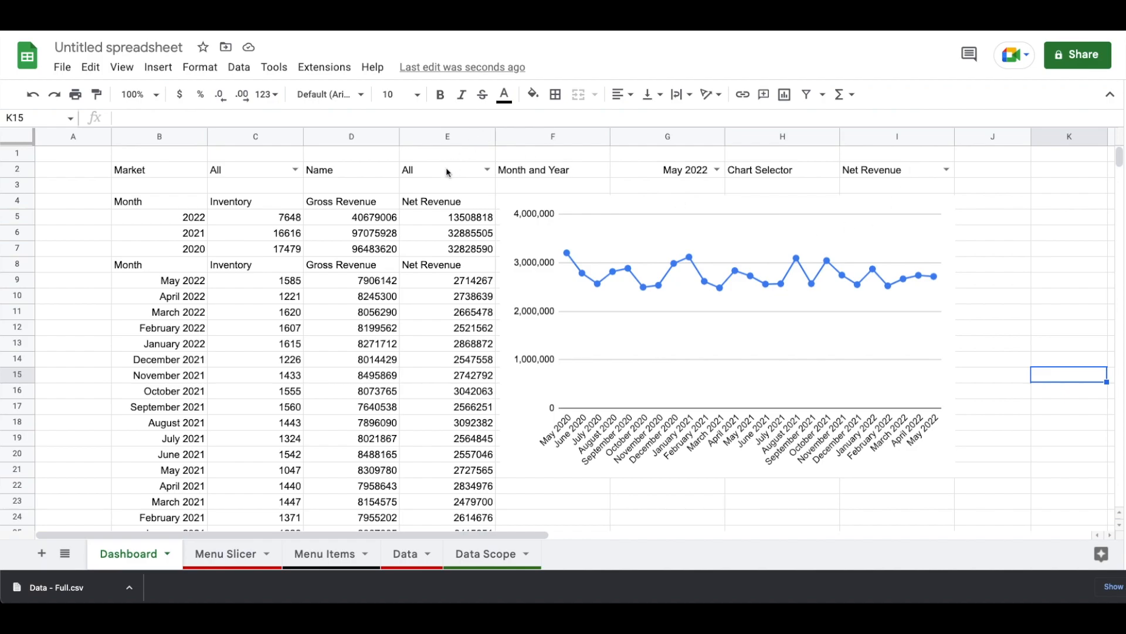
# Resize row 3 of the Dashboard sheet to a height of 6 pixels.
pyautogui.click(19, 185)
pyautogui.rightClick(19, 185)
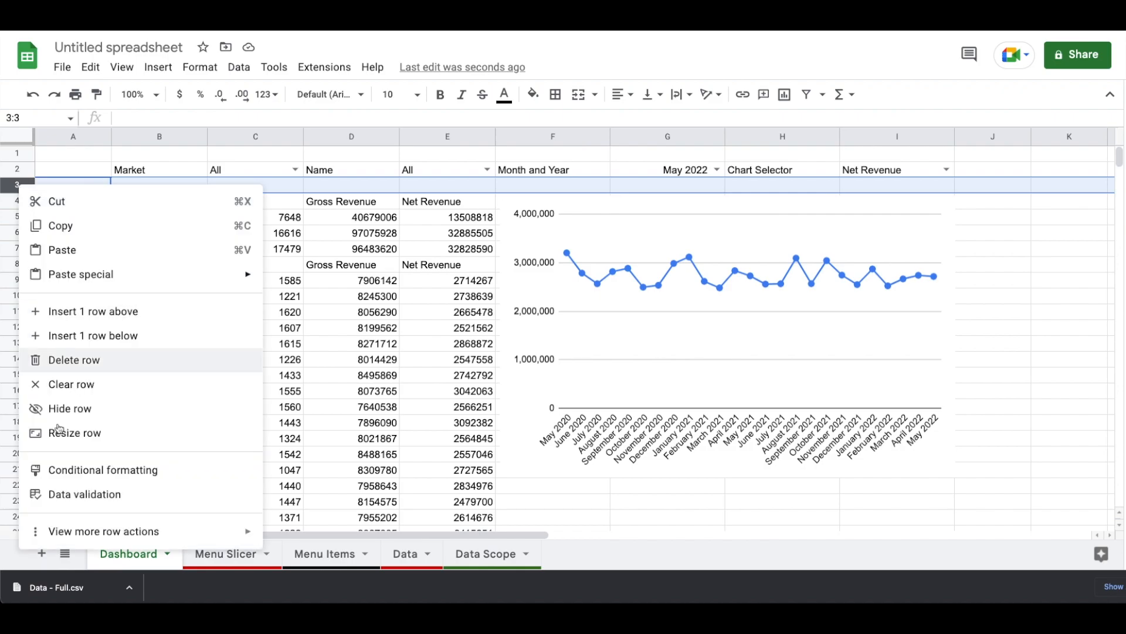
pyautogui.click(61, 433)
pyautogui.click(542, 291)
pyautogui.write('6')
pyautogui.press('Return')
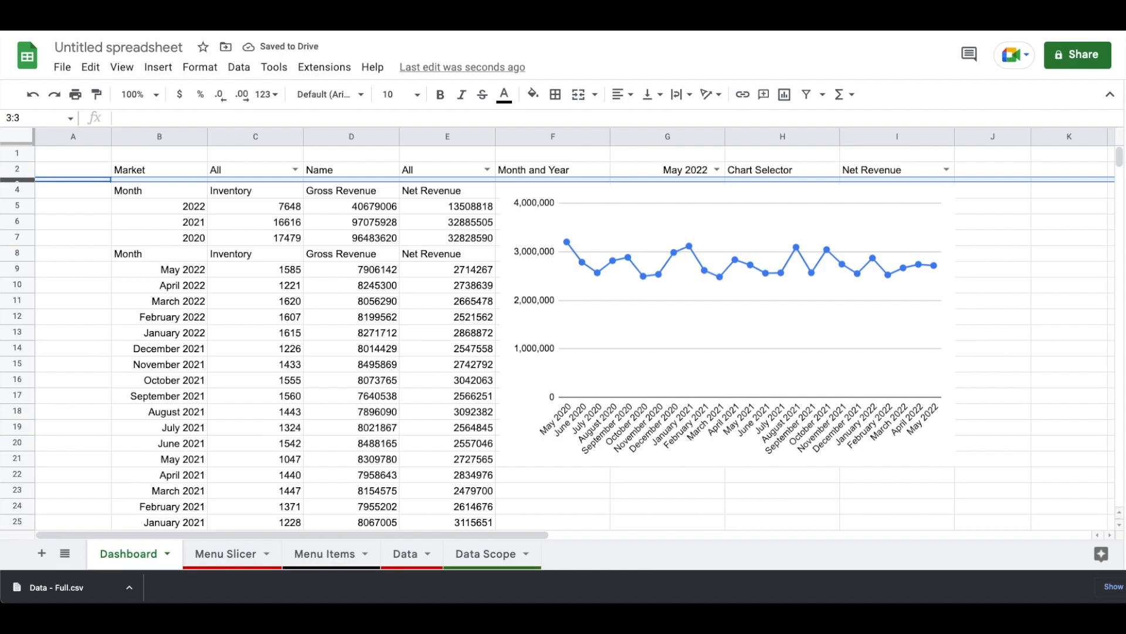
# Resize column A of the Dashboard sheet to a width of 25 pixels.
pyautogui.click(94, 142)
pyautogui.rightClick(91, 142)
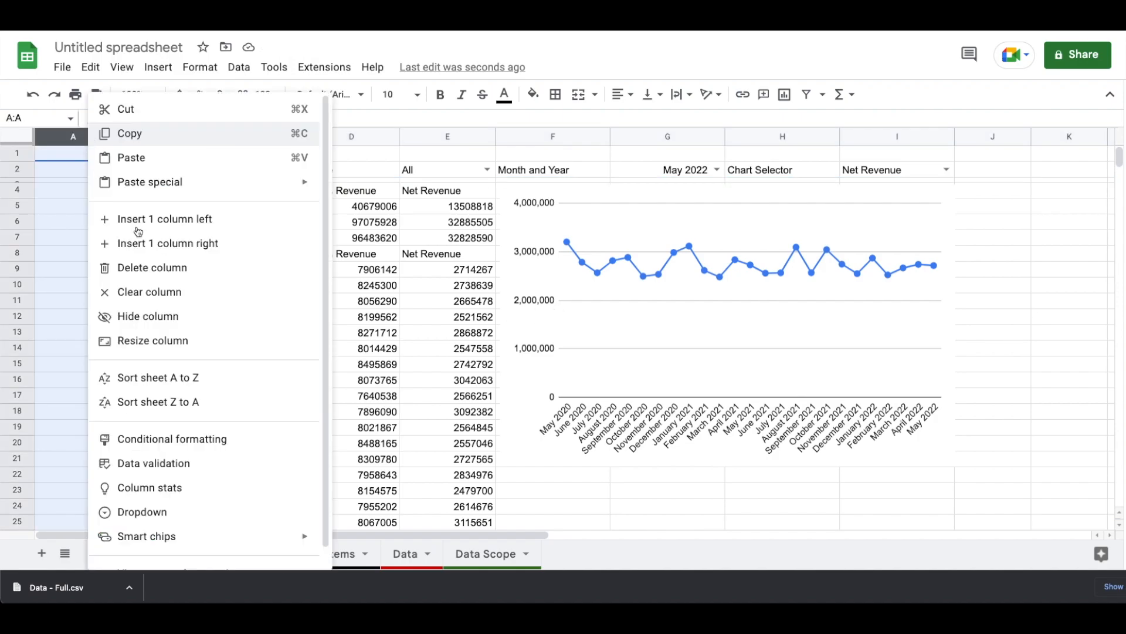
pyautogui.click(157, 344)
pyautogui.write('25')
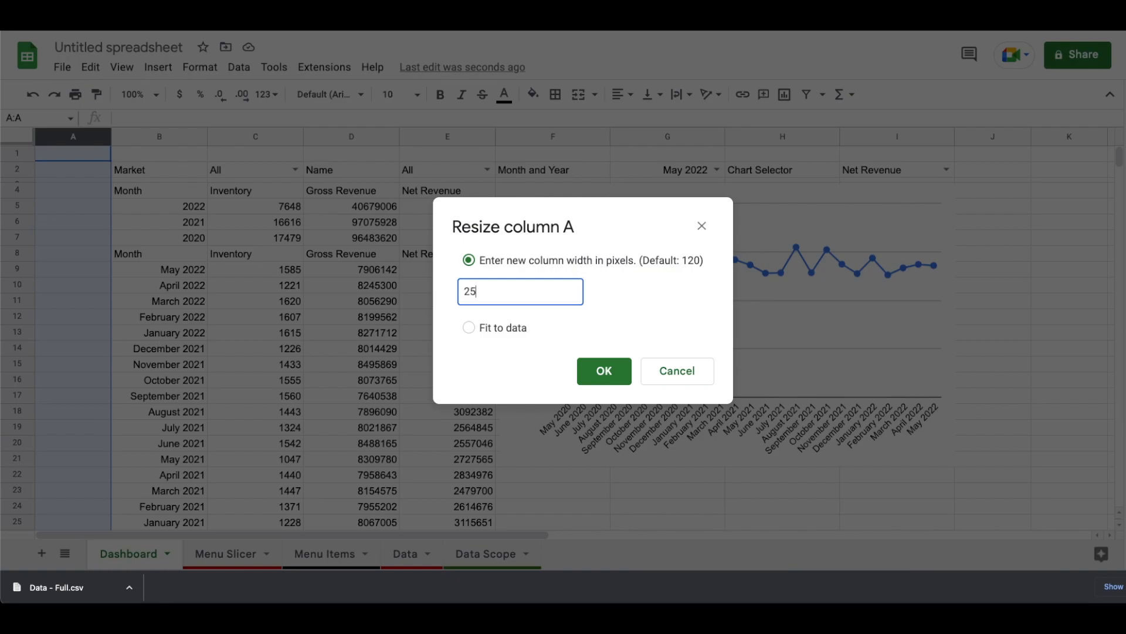
pyautogui.press('Return')
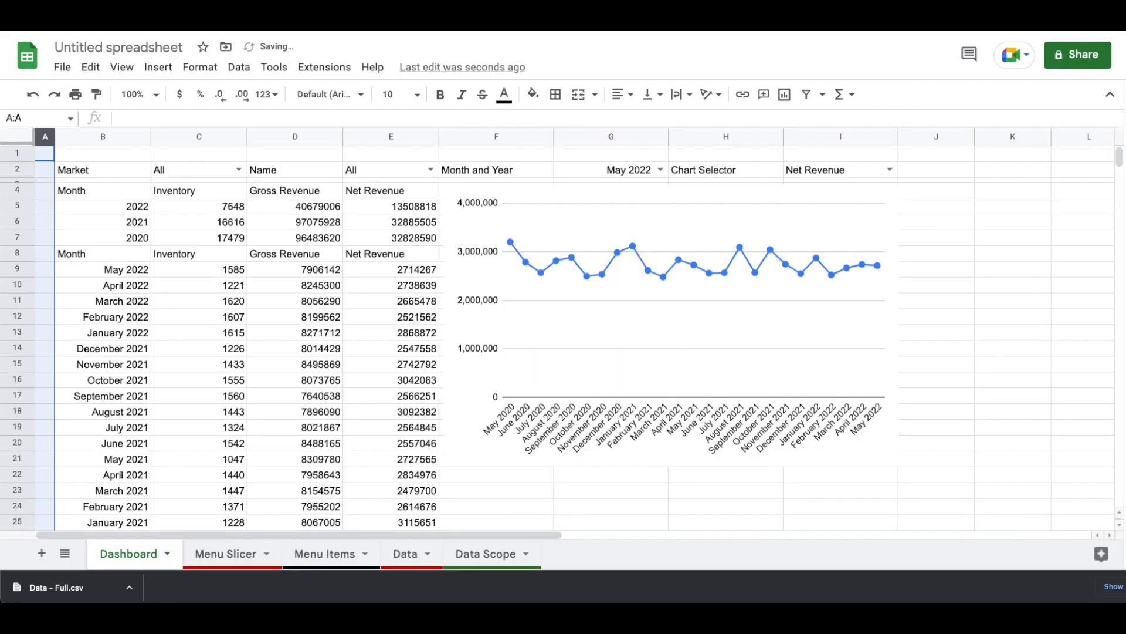
# Delete the unused columns K through Z from the Dashboard sheet.
pyautogui.click(1013, 138)
pyautogui.hotkey('ctrl', 'shift', 'Right')
pyautogui.rightClick(1013, 138)
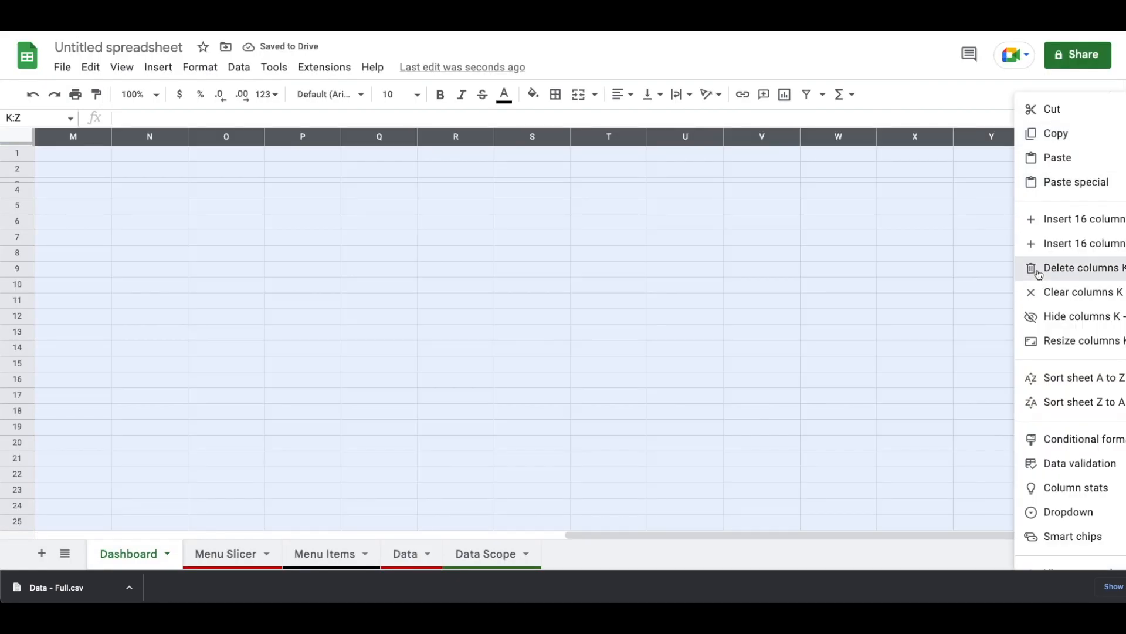
pyautogui.click(1050, 269)
# Resize column J of the Dashboard sheet to a width of 25 pixels.
pyautogui.rightClick(937, 139)
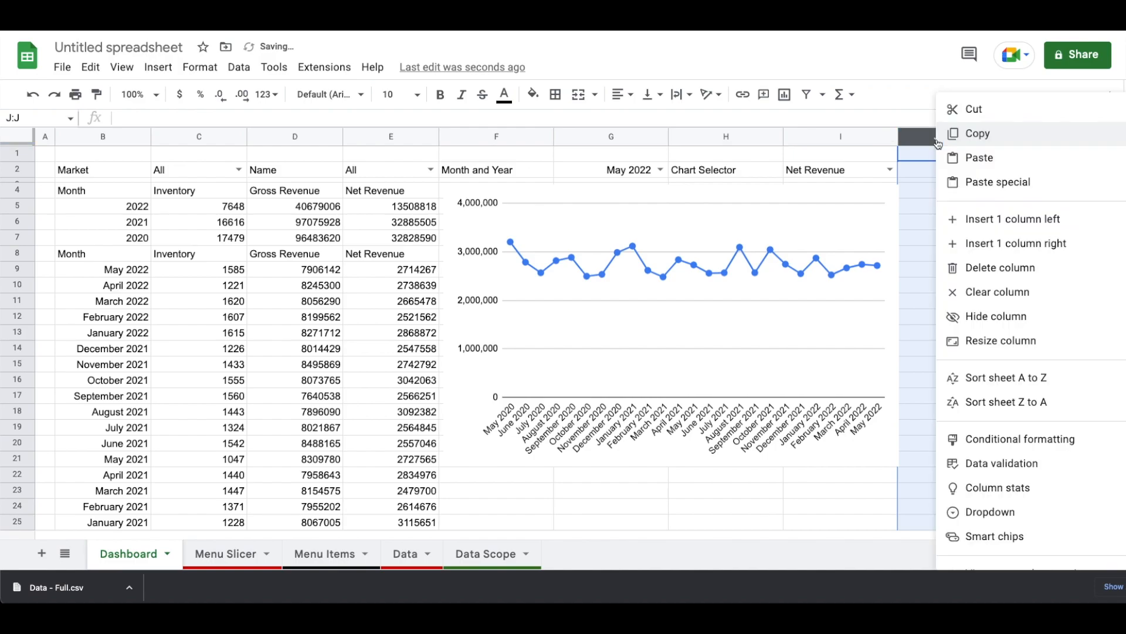
pyautogui.click(973, 339)
pyautogui.write('25')
pyautogui.press('Return')
pyautogui.click(714, 515)
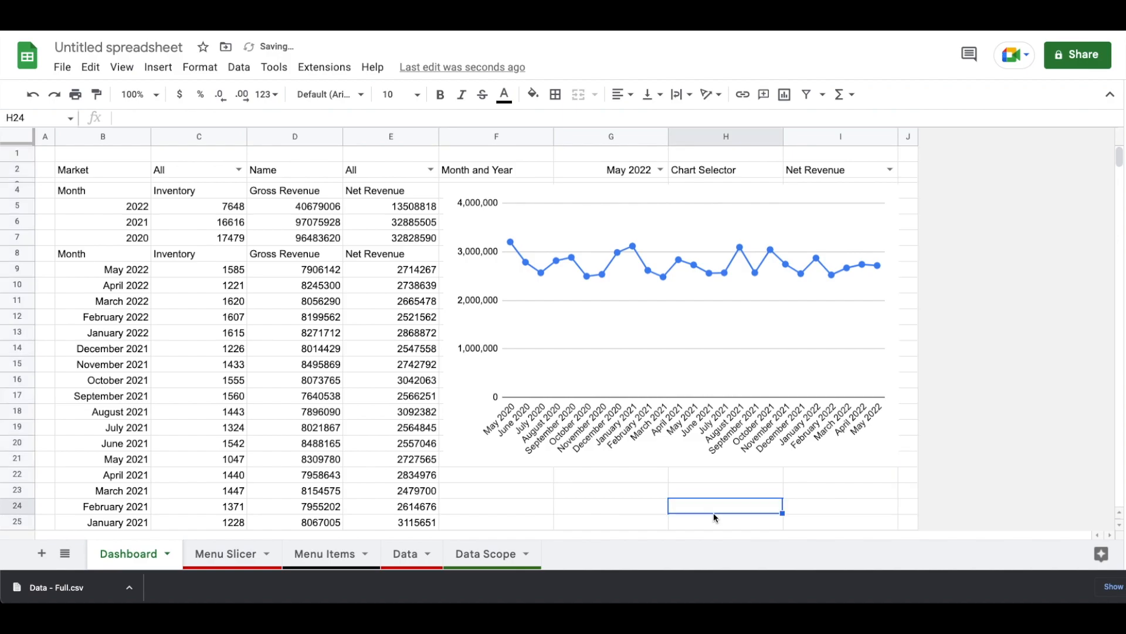
# Resize row 2, which holds the filters, to a height of 30 pixels.
pyautogui.click(14, 169)
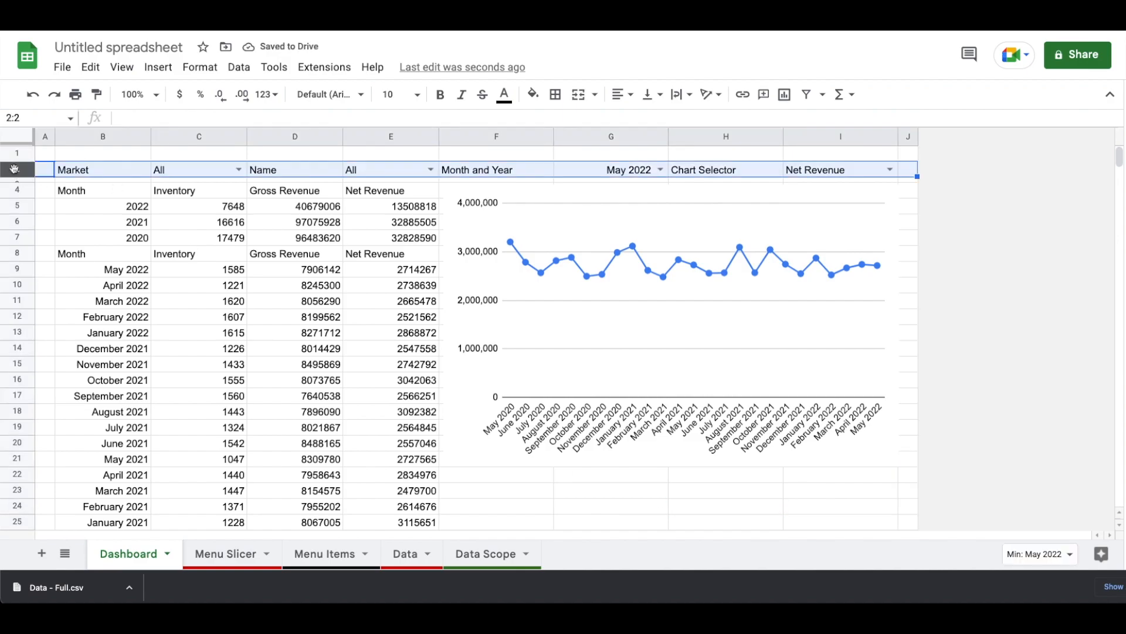
pyautogui.rightClick(14, 169)
pyautogui.click(49, 416)
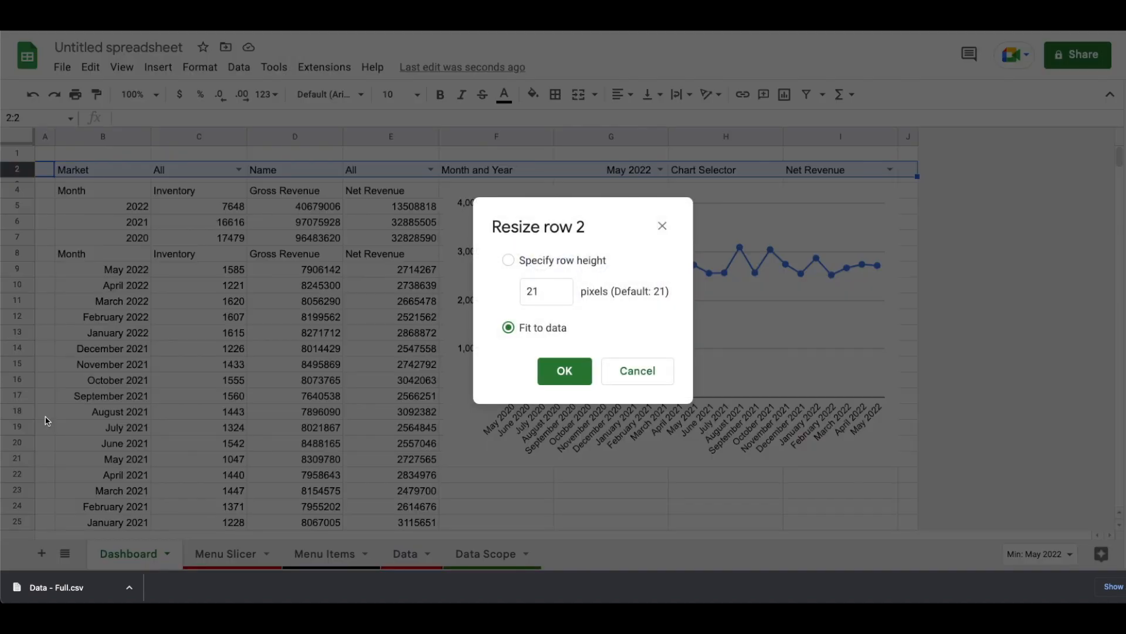
pyautogui.click(546, 291)
pyautogui.write('30')
pyautogui.press('Return')
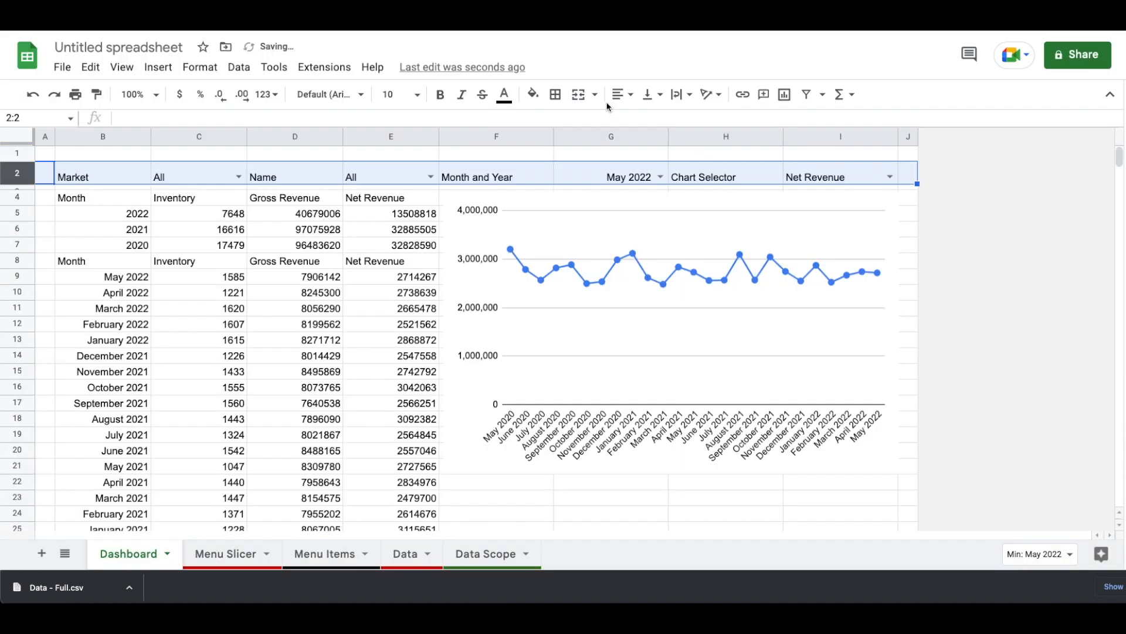
# Align row 2 to the middle vertically and the center horizontally, and make its text bold.
pyautogui.click(651, 94)
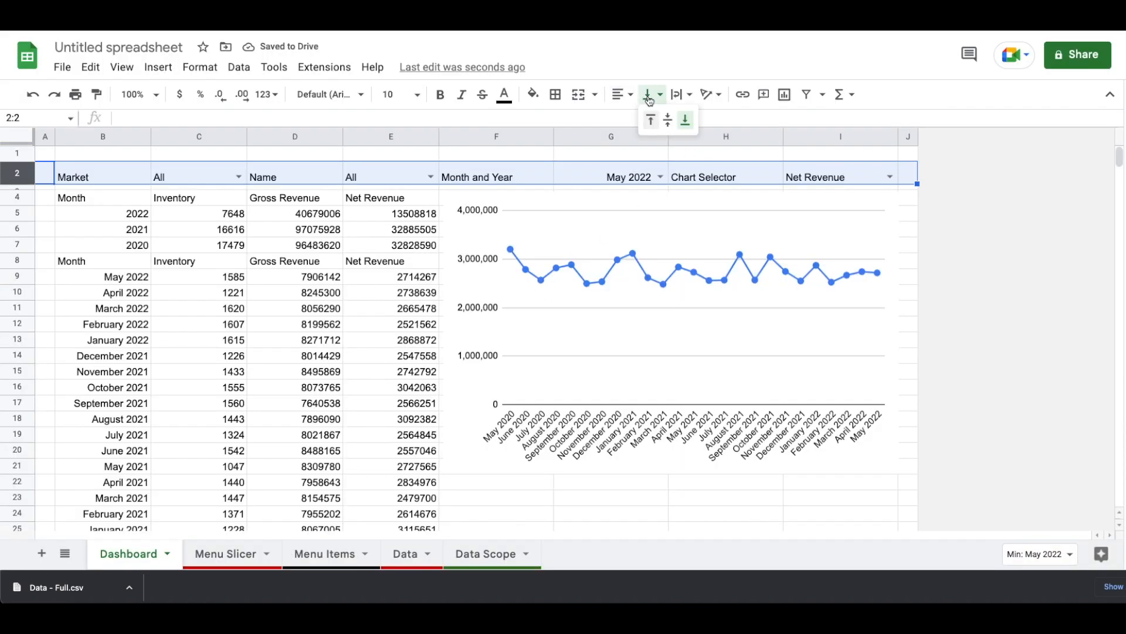
pyautogui.click(669, 121)
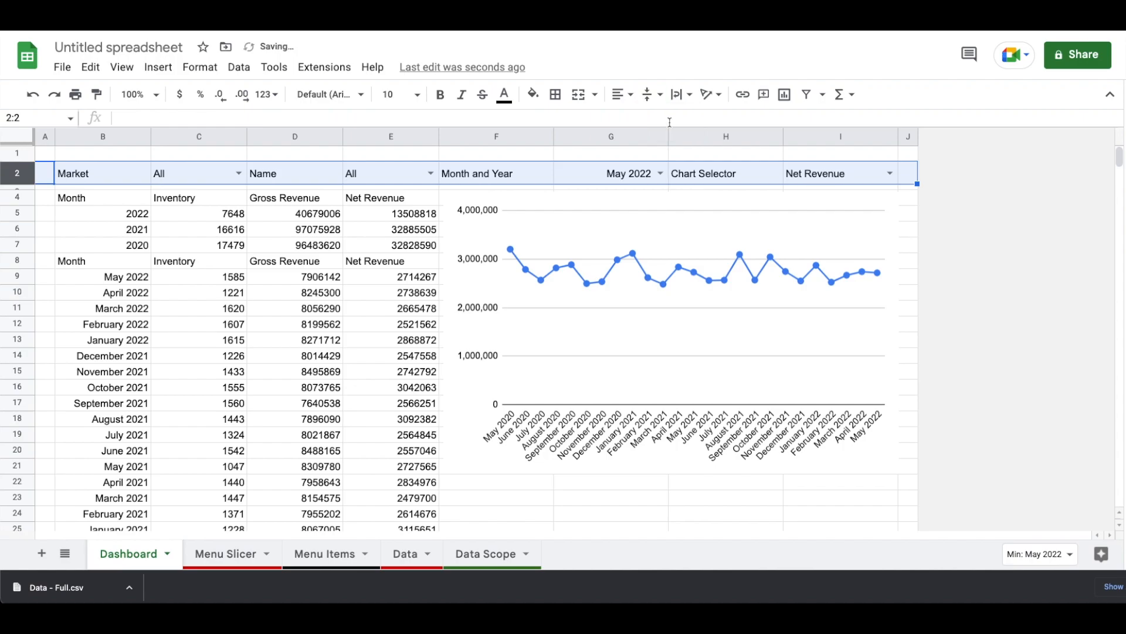
pyautogui.hotkey('ctrl', 'shift', 'e')
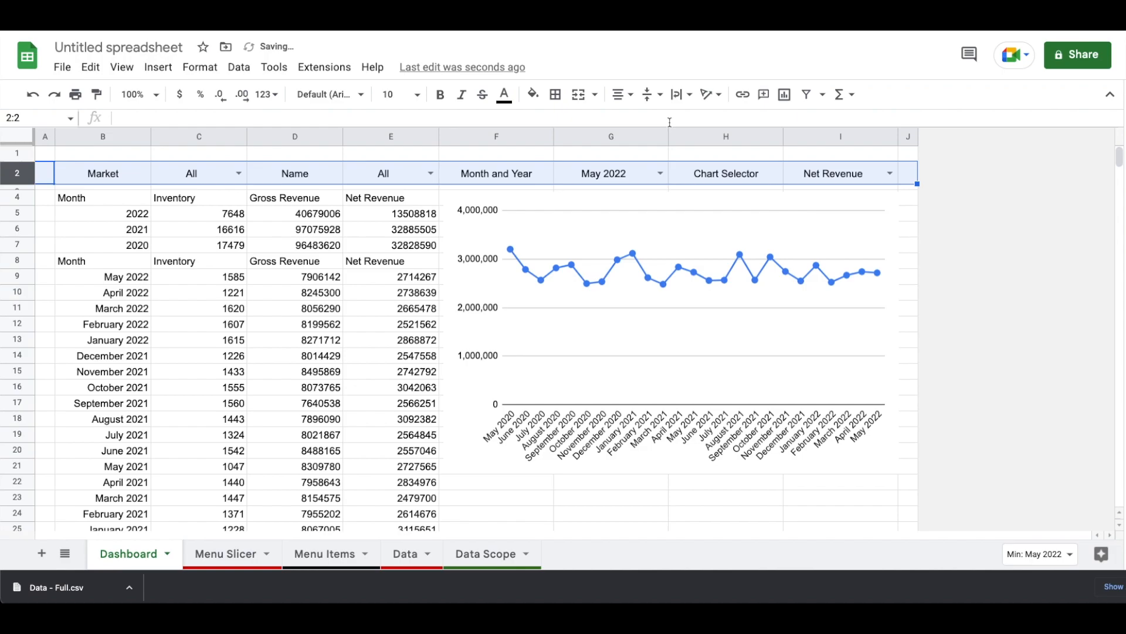
pyautogui.hotkey('ctrl', 'b')
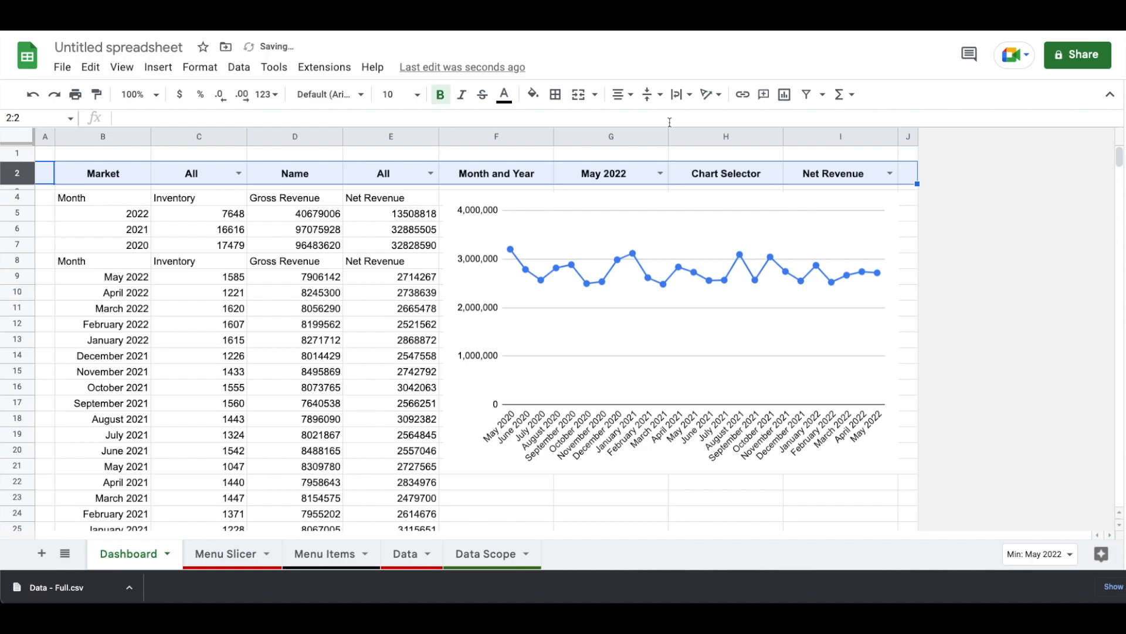
# Center the contents of columns C through E horizontally.
pyautogui.click(198, 136)
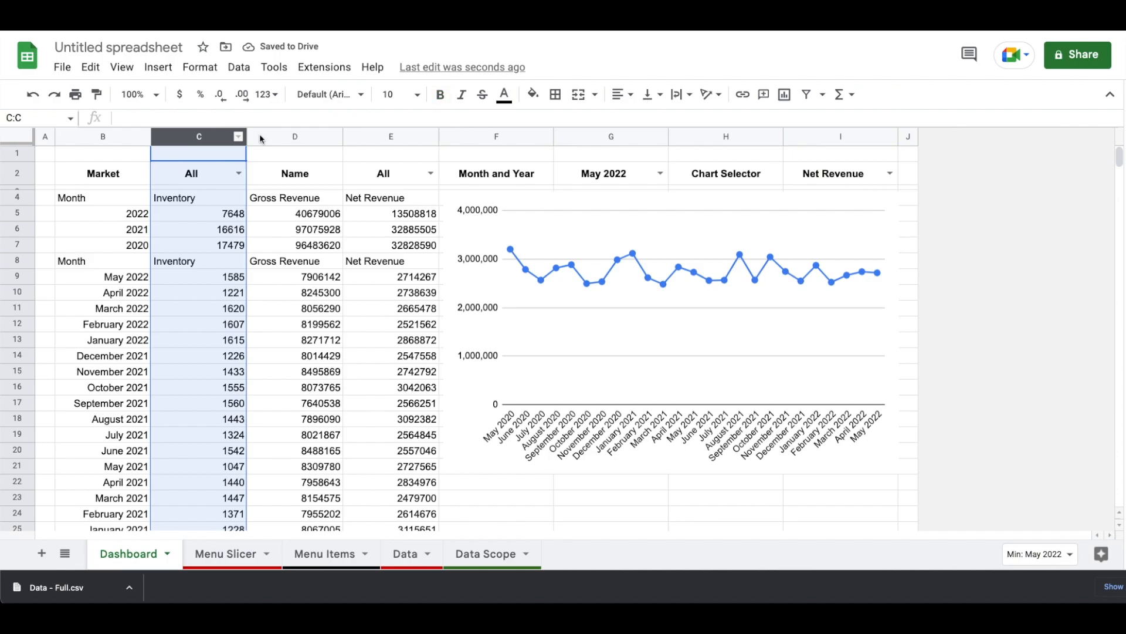
pyautogui.keyDown('shift'); pyautogui.click(405, 140); pyautogui.keyUp('shift')
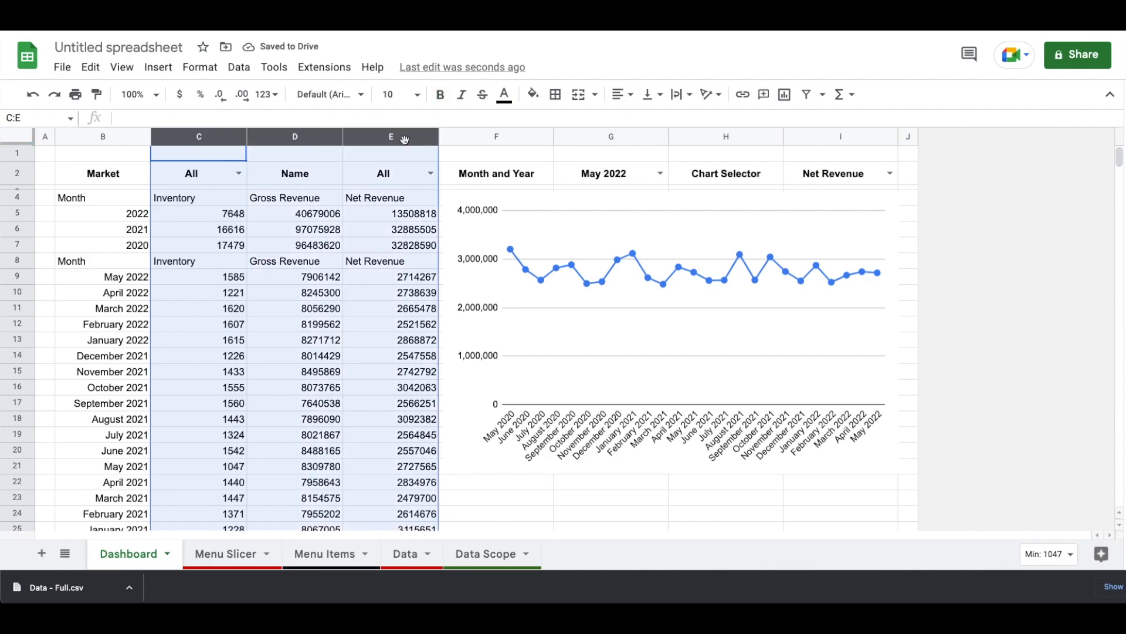
pyautogui.hotkey('ctrl', 'shift', 'e')
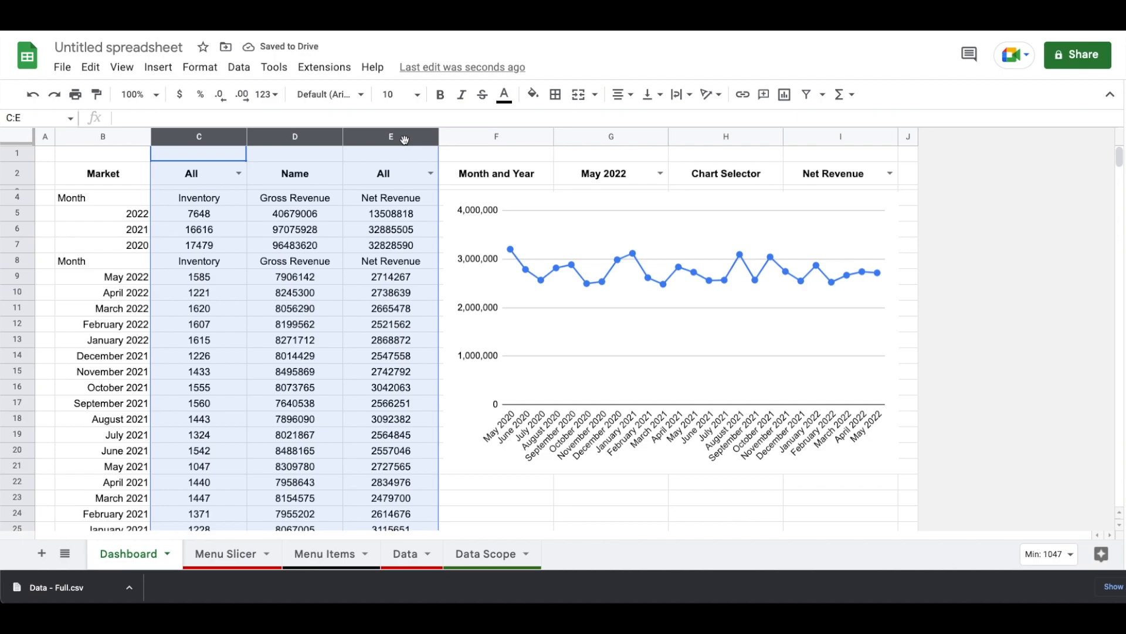
pyautogui.click(223, 221)
# Format the Inventory column C as Number with no decimal places.
pyautogui.click(217, 139)
pyautogui.click(271, 94)
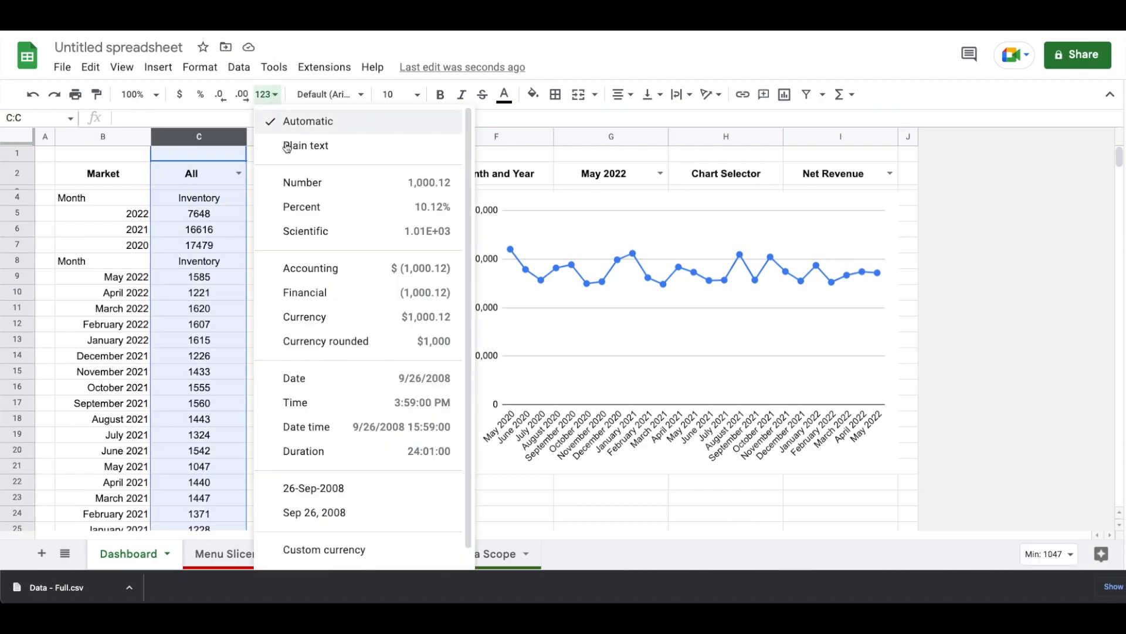
pyautogui.click(293, 181)
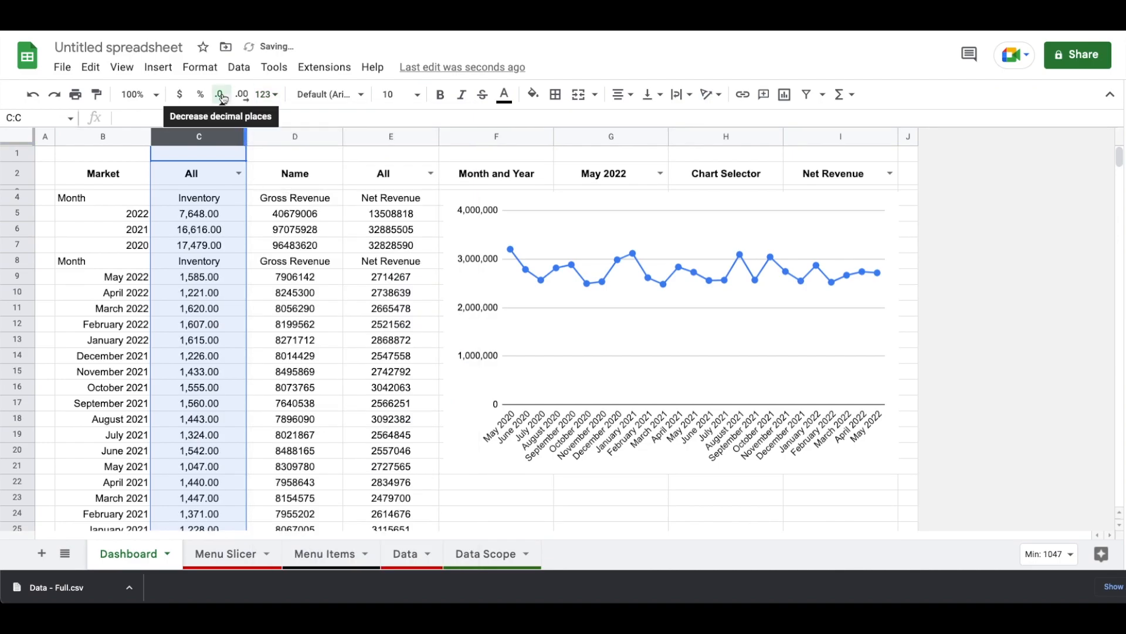
pyautogui.doubleClick(221, 93)
# Format the Gross Revenue and Net Revenue columns D and E as dollar currency.
pyautogui.click(280, 137)
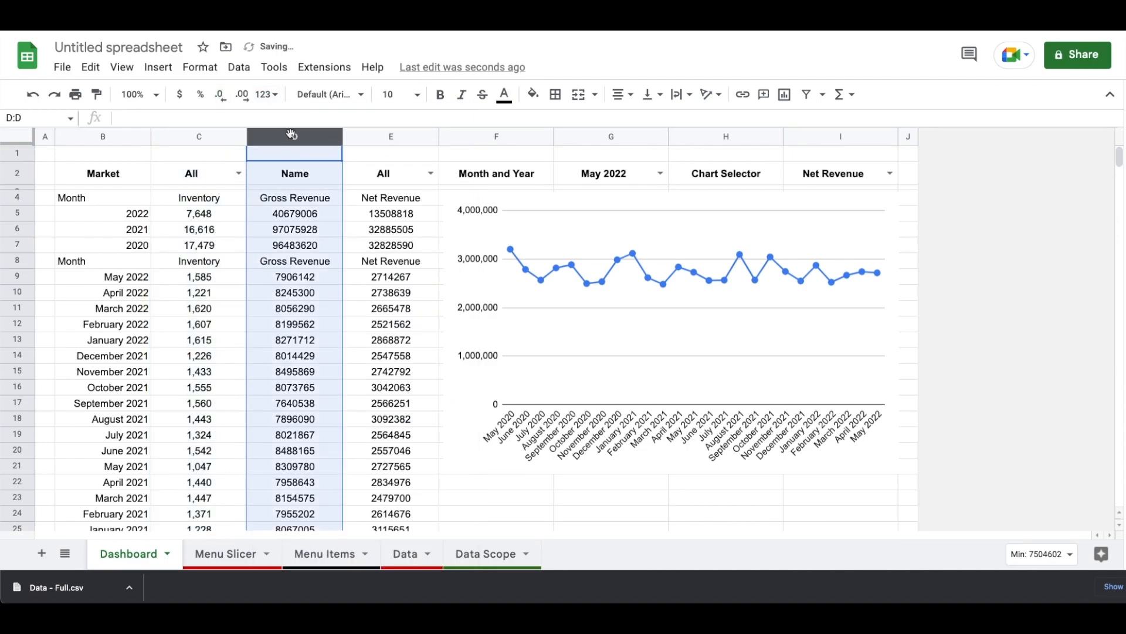
pyautogui.keyDown('shift'); pyautogui.click(373, 139); pyautogui.keyUp('shift')
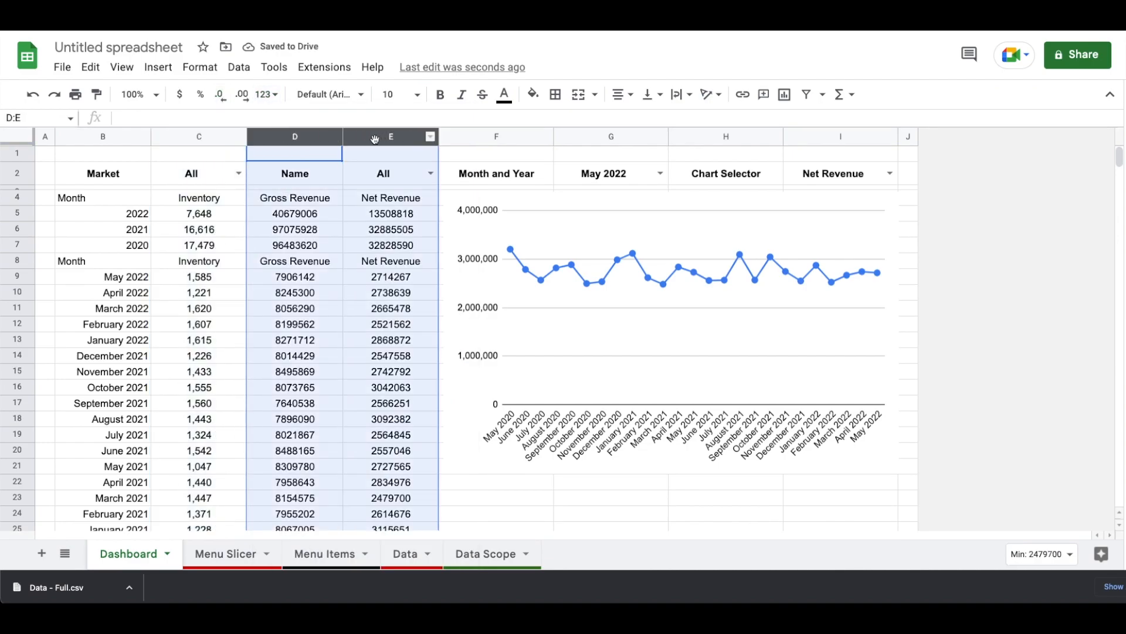
pyautogui.click(180, 94)
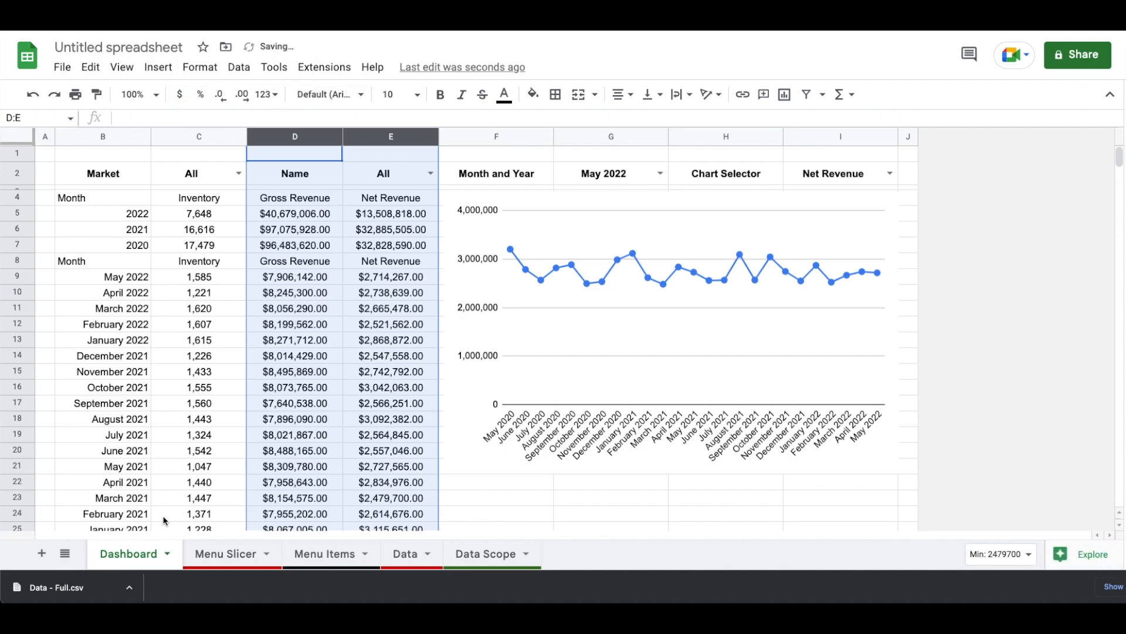
pyautogui.click(144, 424)
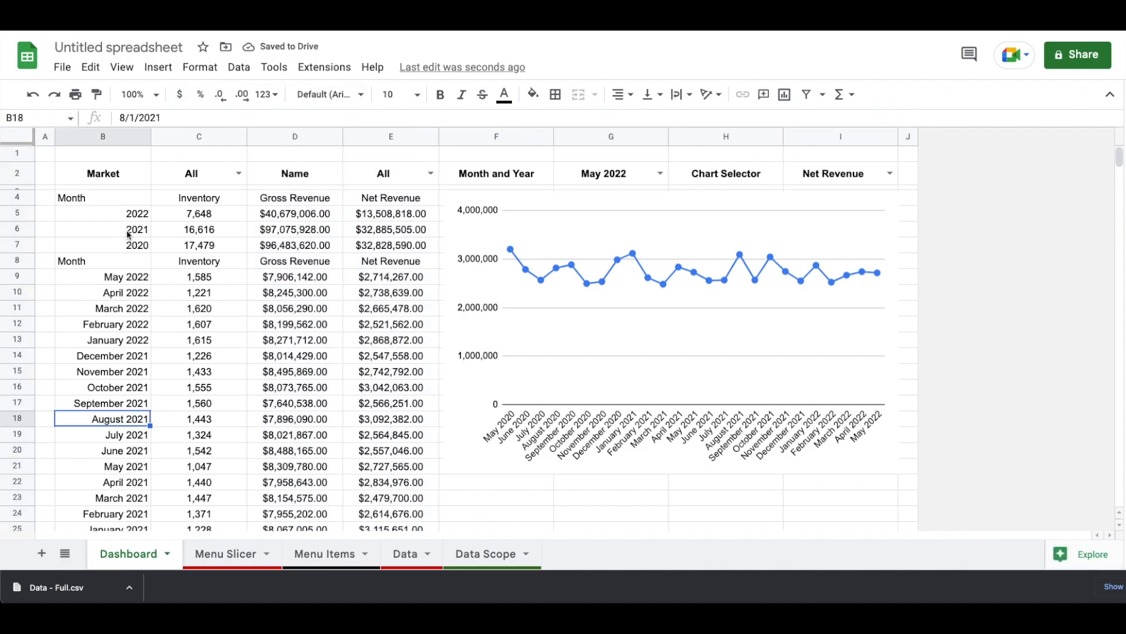
# Add horizontal inner borders and outer borders to the data table in B4:E33.
pyautogui.click(130, 197)
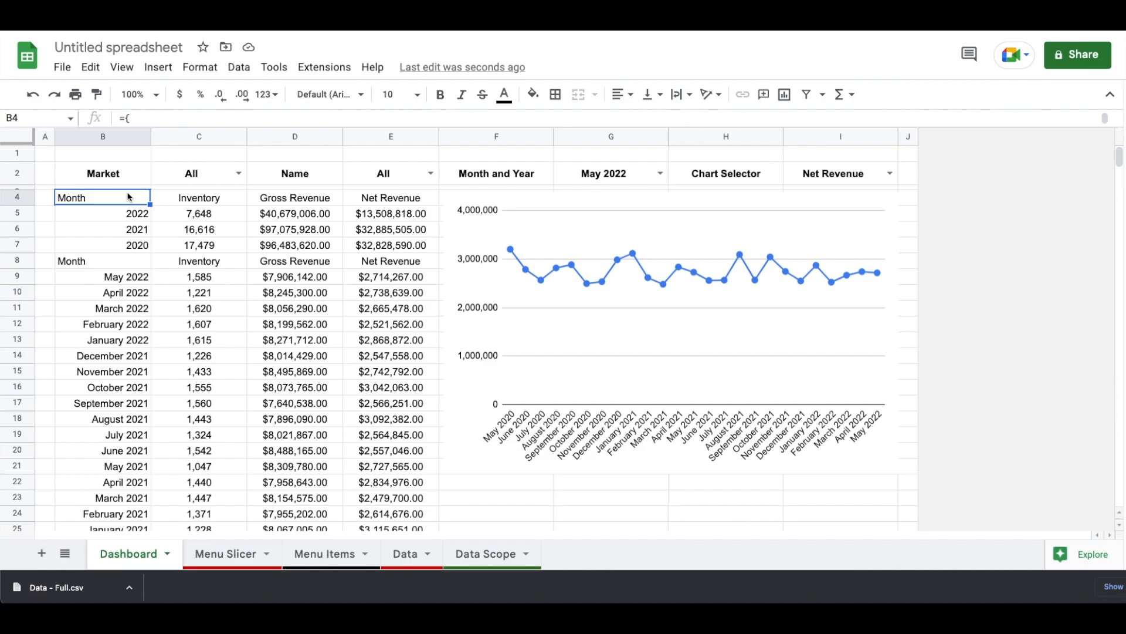
pyautogui.hotkey('ctrl', 'shift', 'Right')
pyautogui.hotkey('ctrl', 'shift', 'Down')
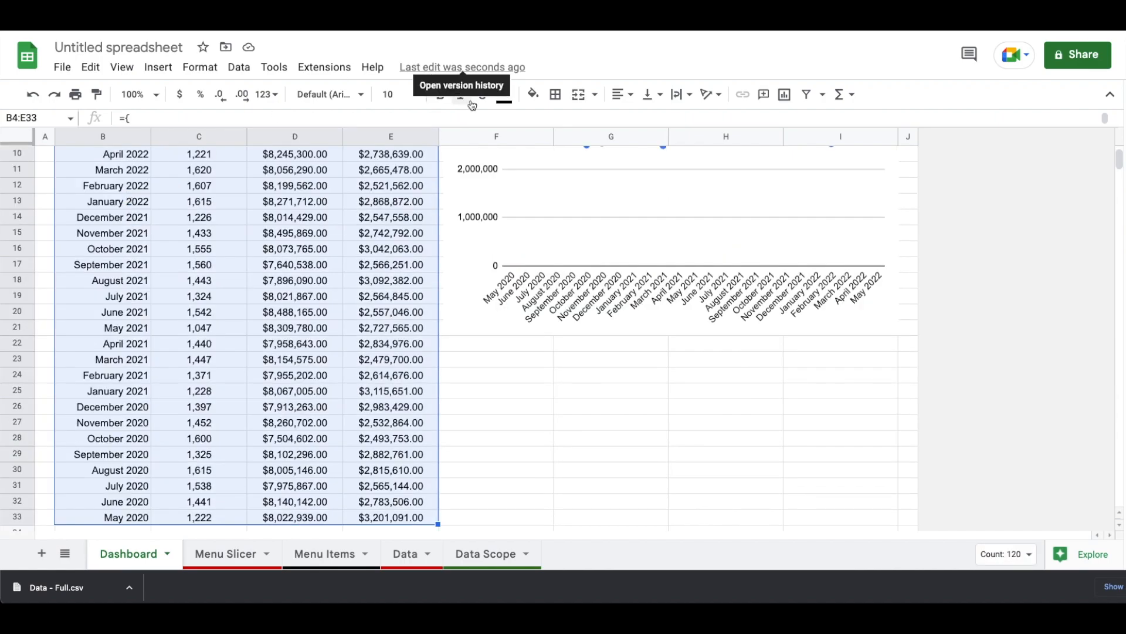
pyautogui.click(557, 96)
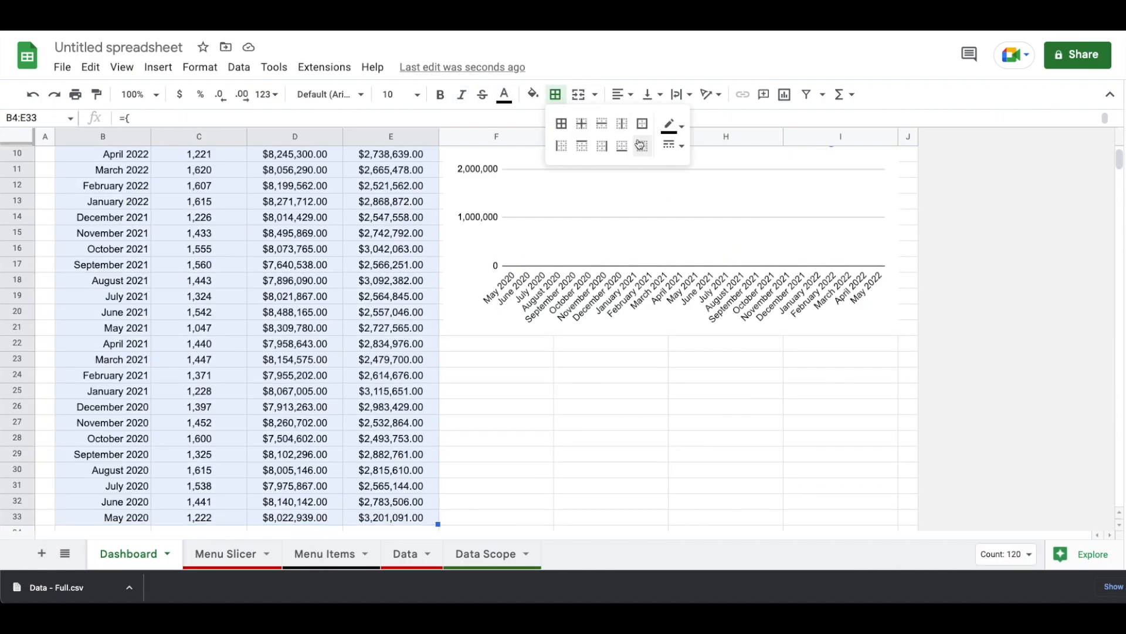
pyautogui.click(604, 125)
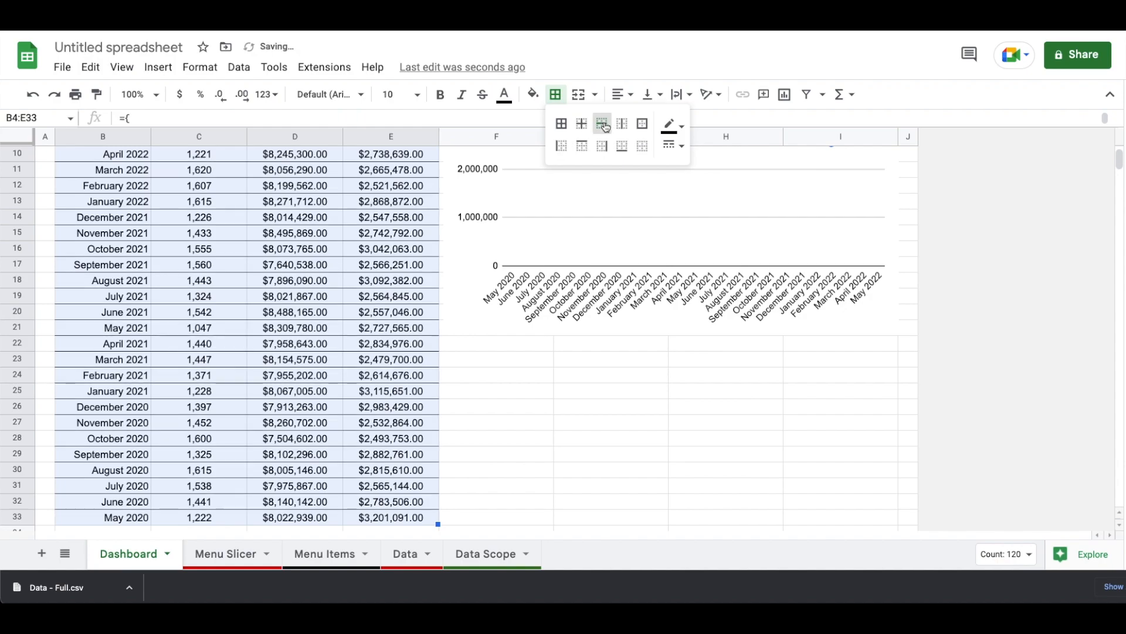
pyautogui.click(639, 129)
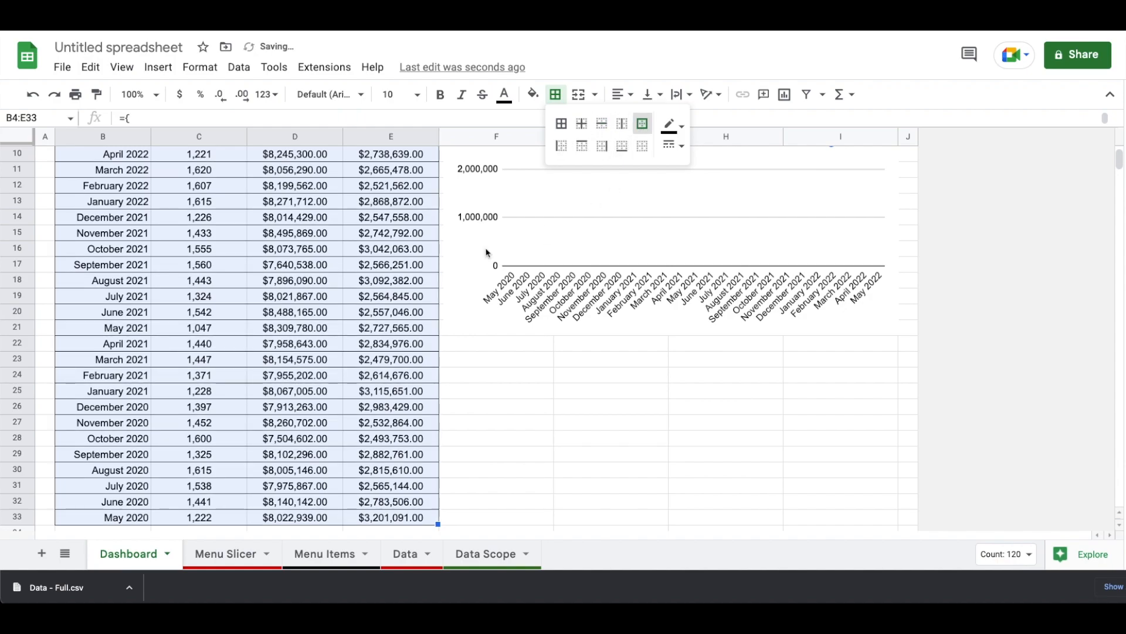
pyautogui.scroll(5, 410, 252)
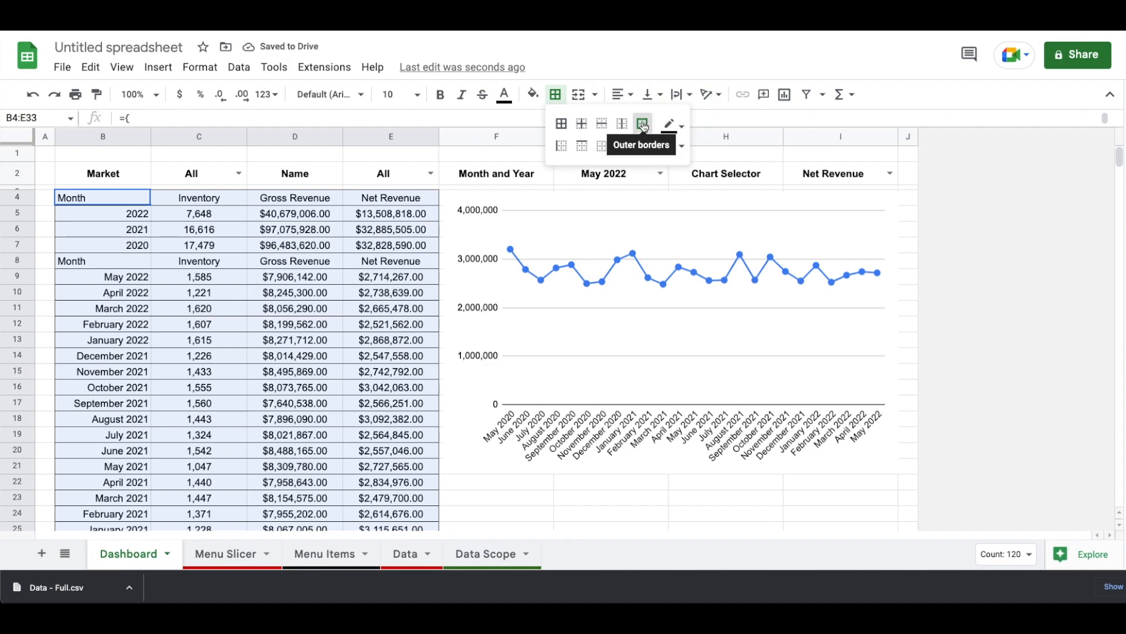
# Change the outer border of B4:E33 to the medium-thick solid line style.
pyautogui.click(678, 148)
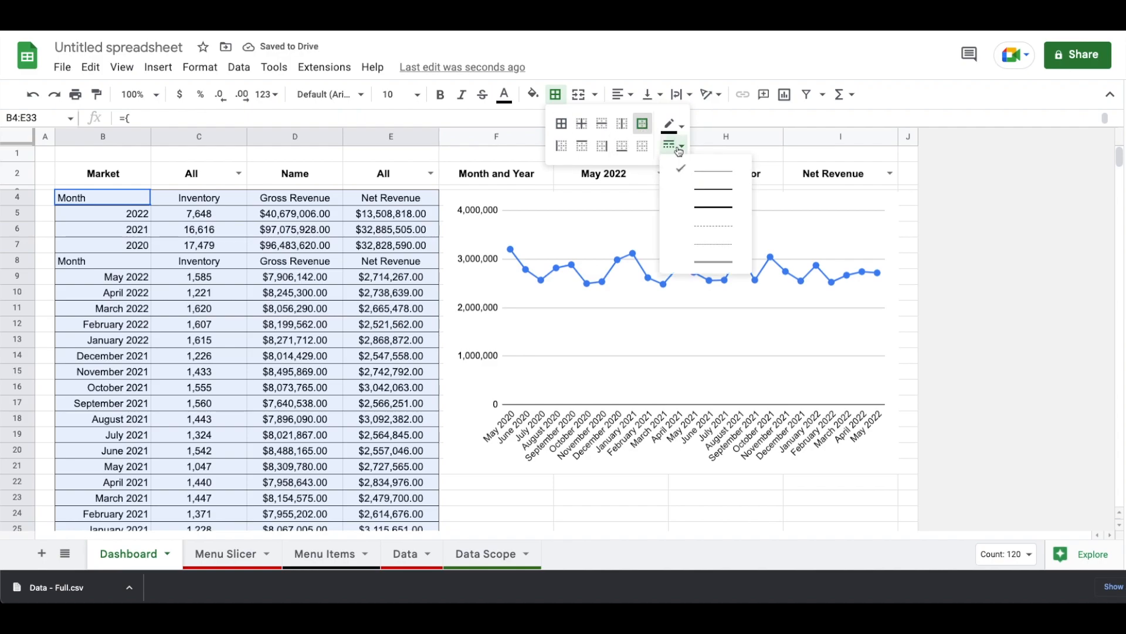
pyautogui.click(694, 189)
pyautogui.click(223, 308)
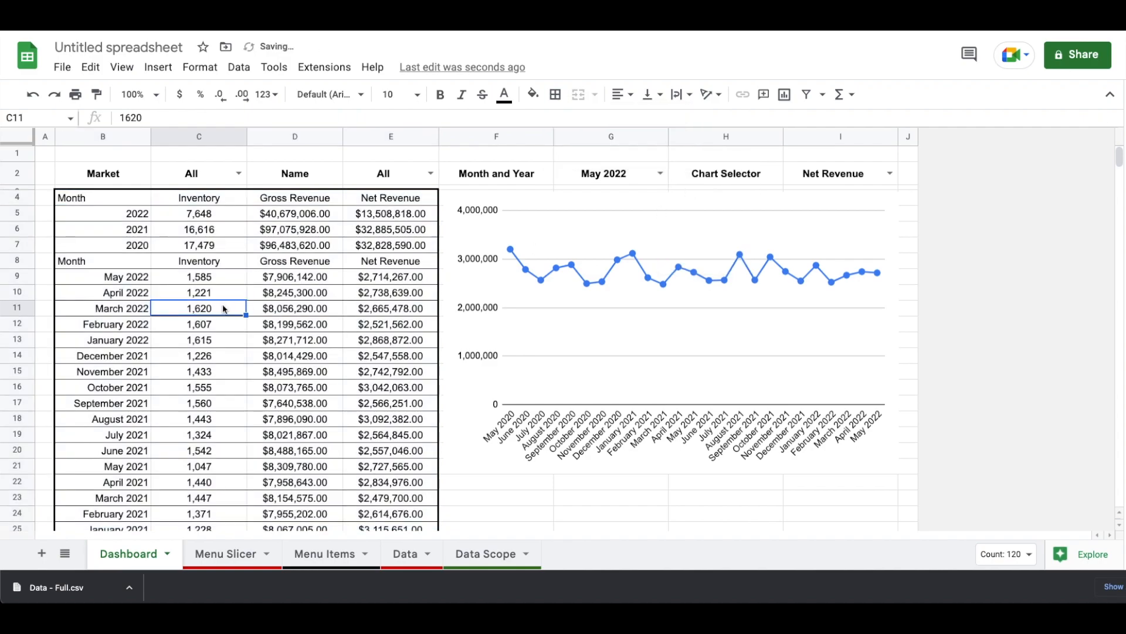
# Apply outer borders to the table's first header row, B4:E4.
pyautogui.click(88, 200)
pyautogui.hotkey('ctrl', 'shift', 'Right')
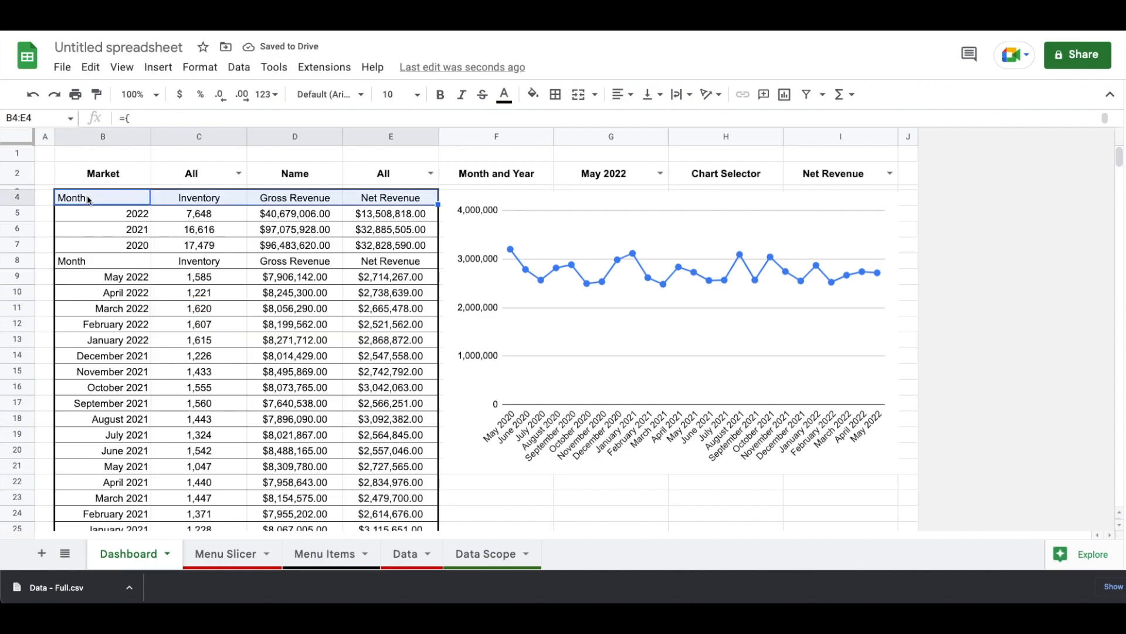
pyautogui.click(554, 93)
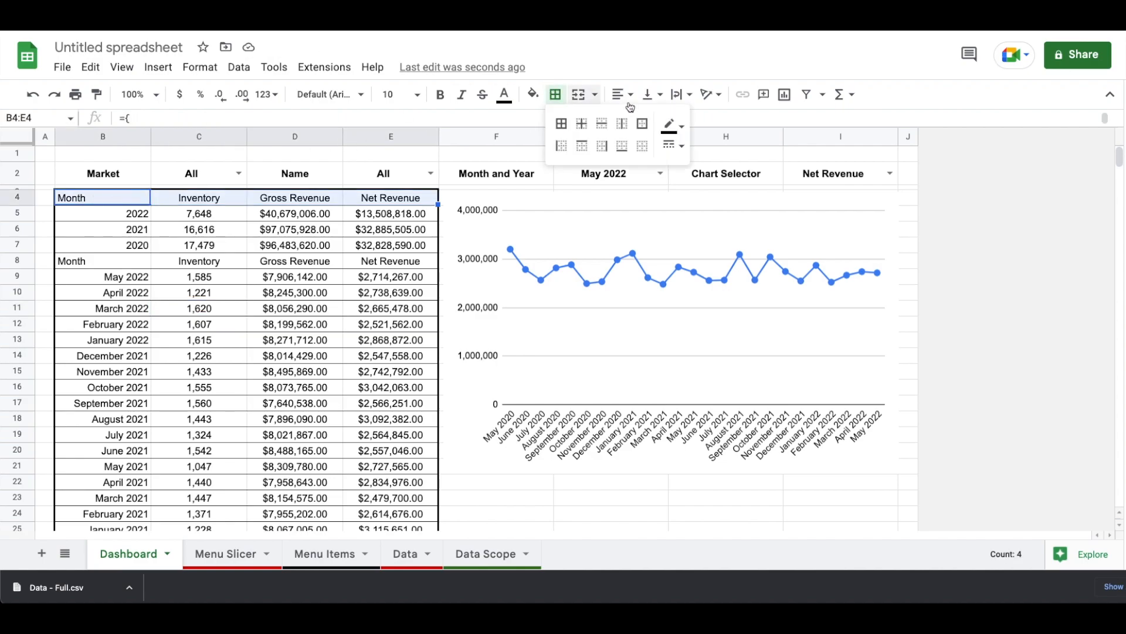
pyautogui.click(622, 145)
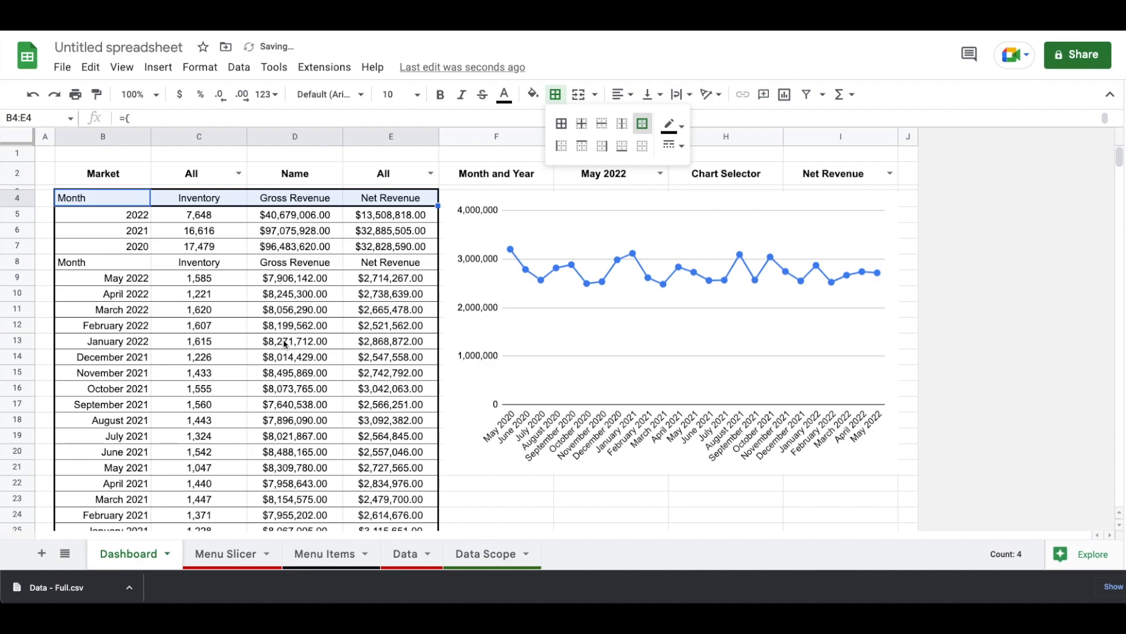
# Apply all borders to the filter row B2:I2.
pyautogui.click(121, 175)
pyautogui.hotkey('ctrl', 'shift', 'Right')
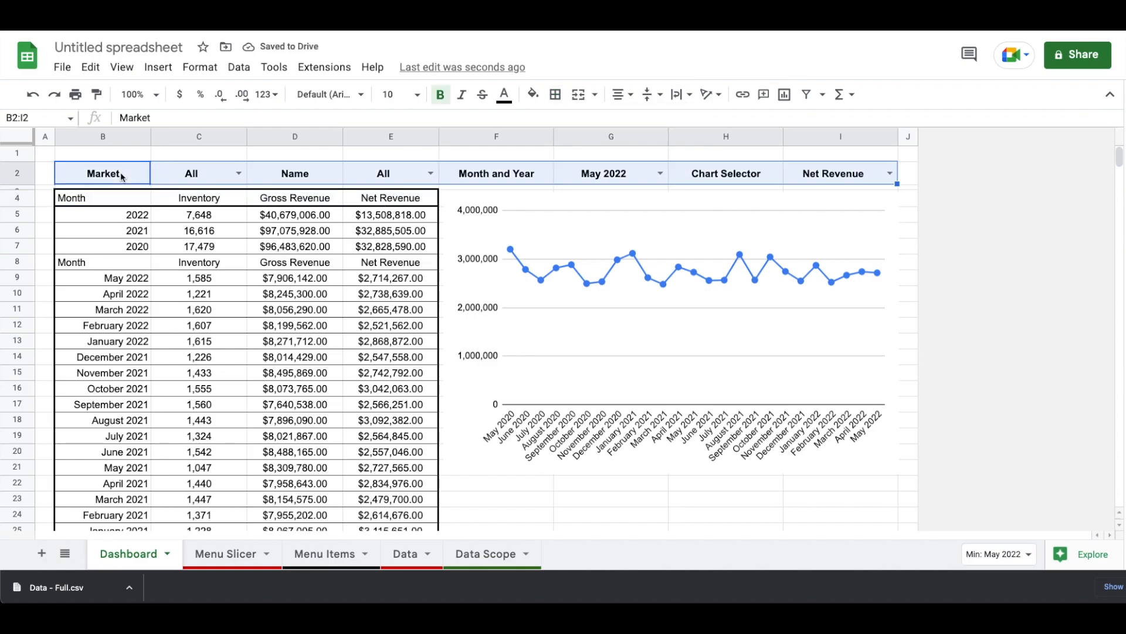
pyautogui.click(554, 93)
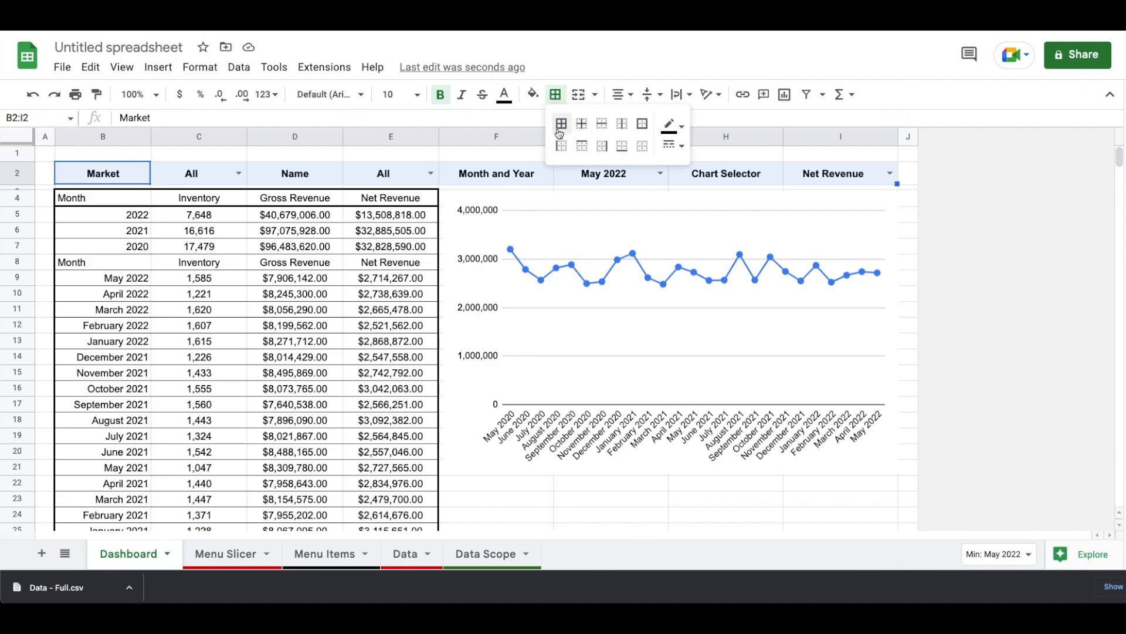
pyautogui.click(562, 124)
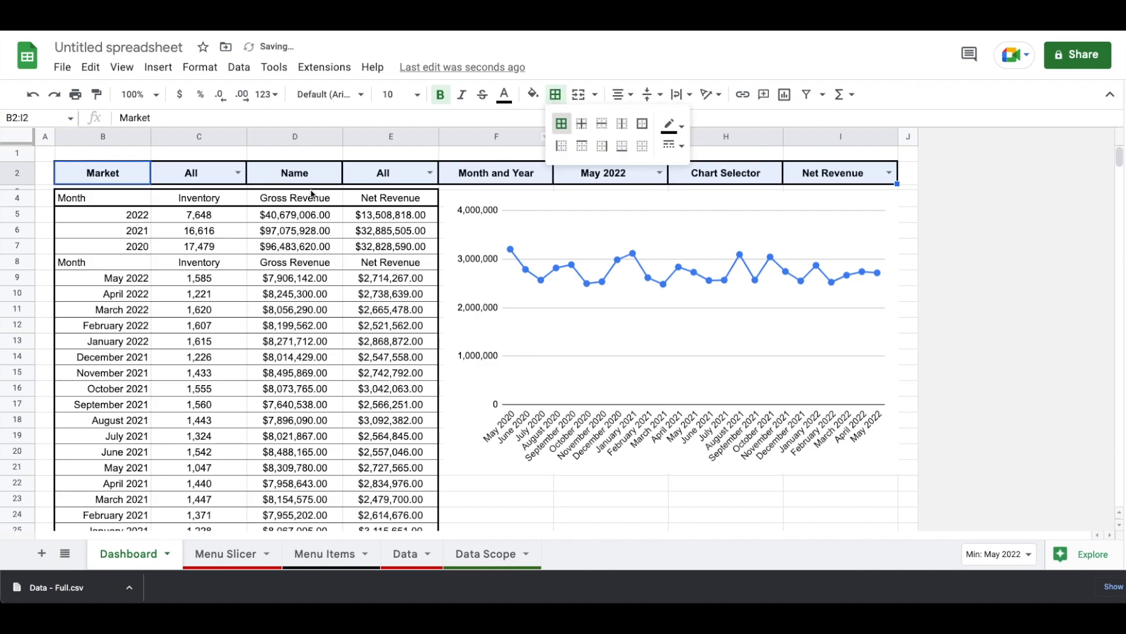
pyautogui.click(268, 263)
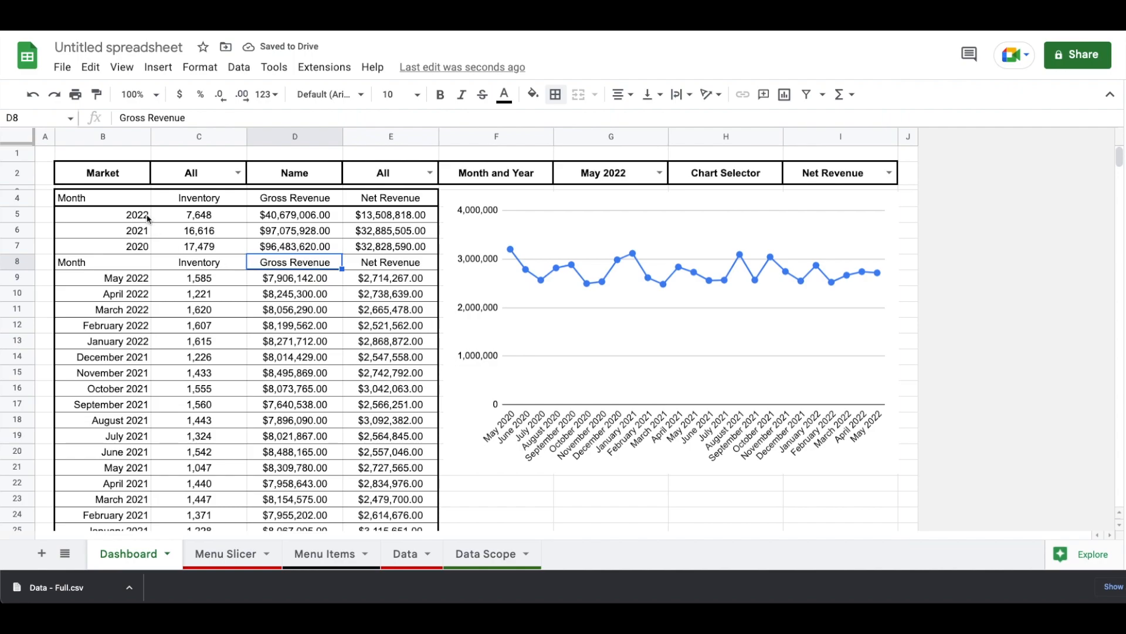
# Apply alternating colors to the data table B4:E33, using the default grey style with a header.
pyautogui.click(118, 202)
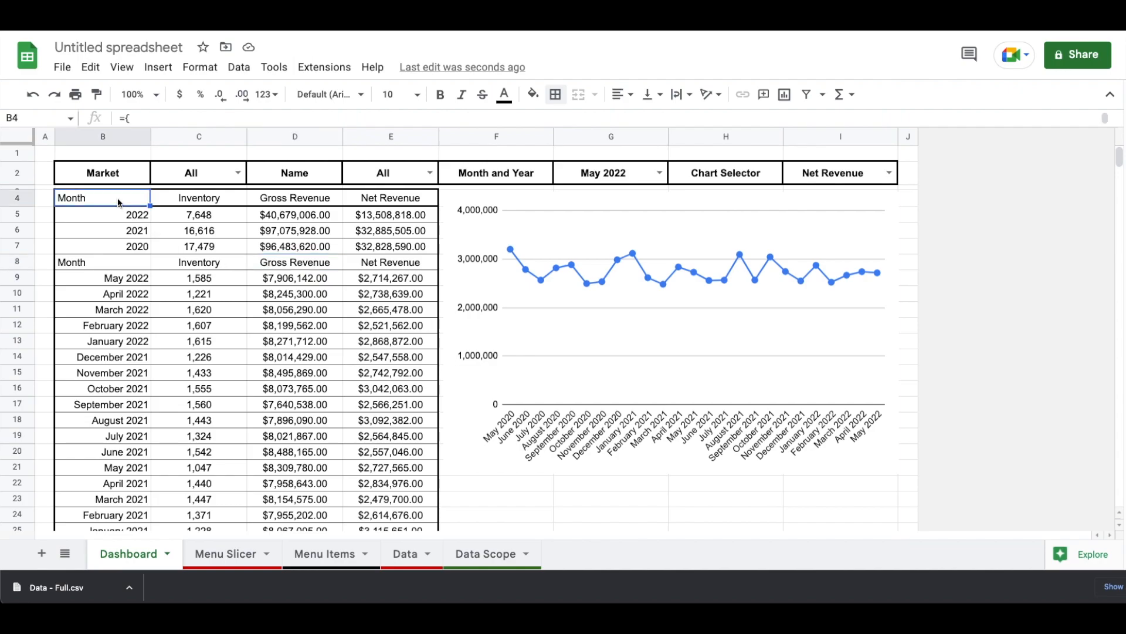
pyautogui.hotkey('ctrl', 'shift', 'Right')
pyautogui.press('Left')
pyautogui.press('Right')
pyautogui.hotkey('ctrl', 'shift', 'Right')
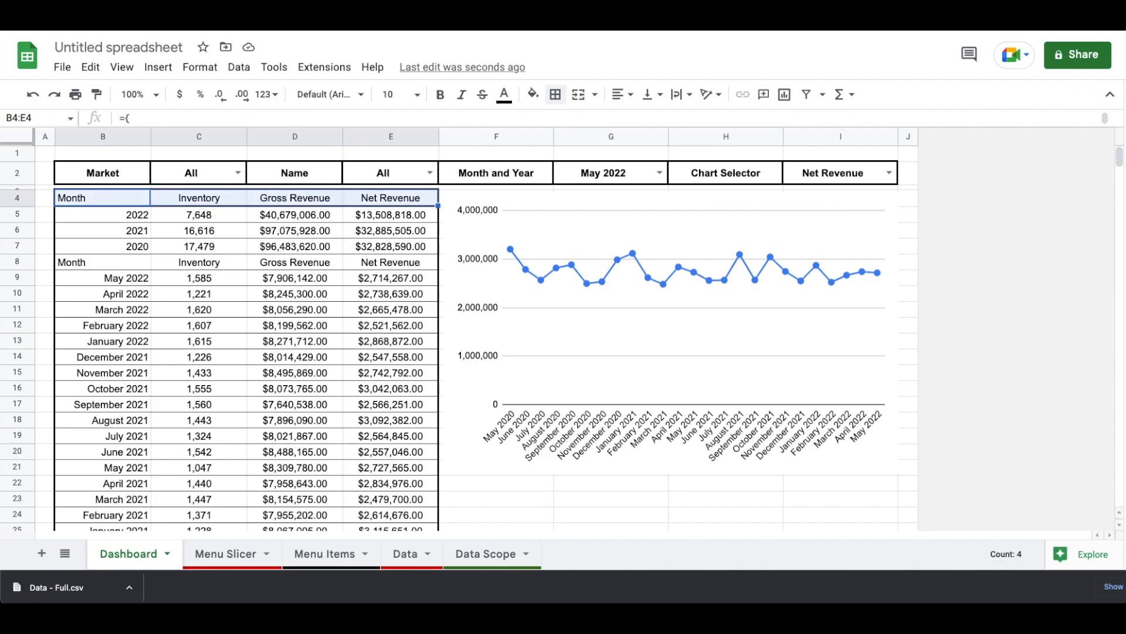
pyautogui.hotkey('ctrl', 'shift', 'Down')
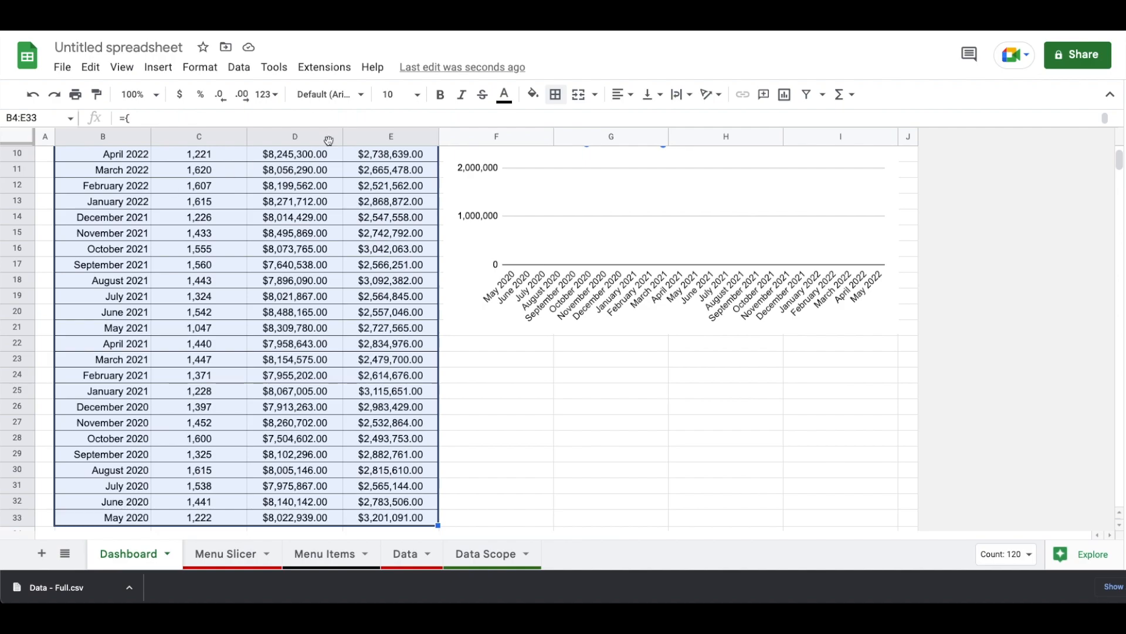
pyautogui.click(534, 95)
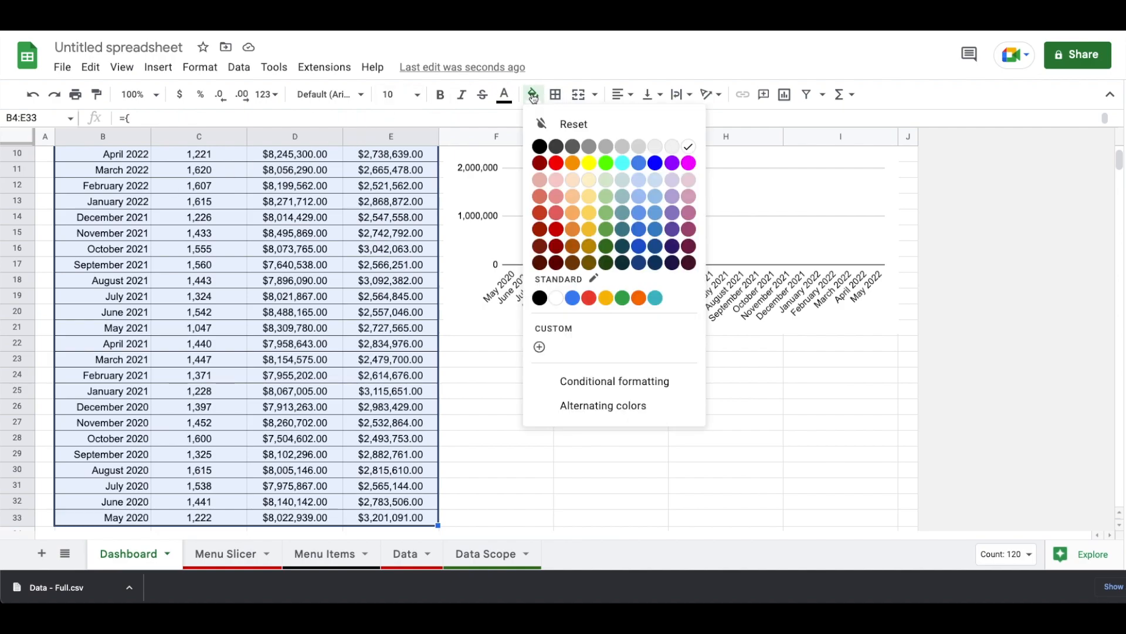
pyautogui.click(549, 404)
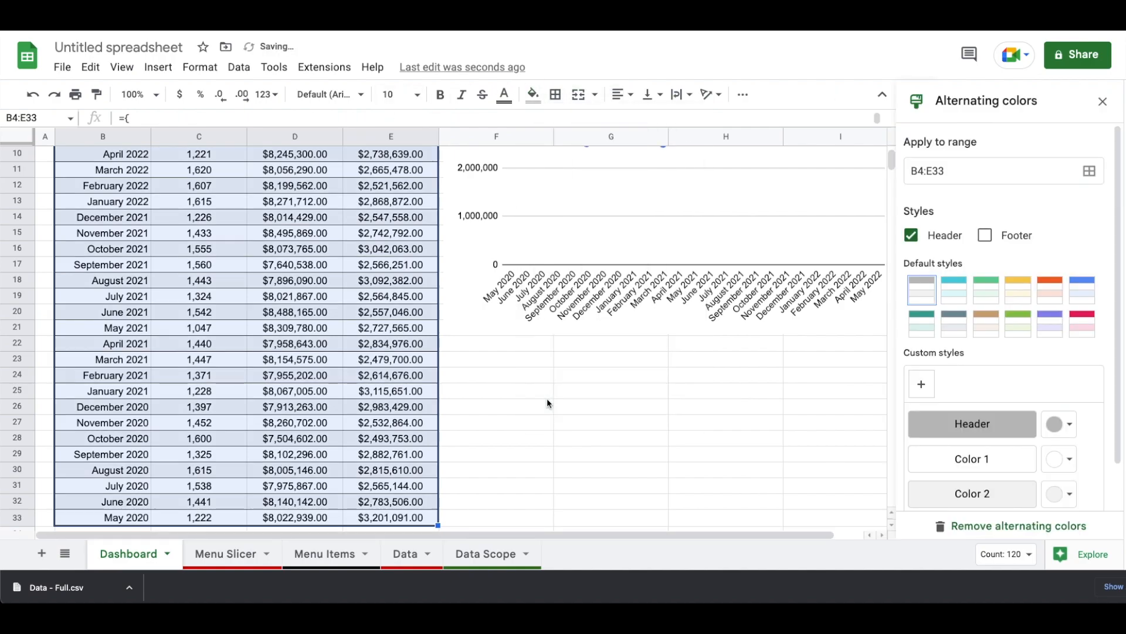
pyautogui.scroll(-2, 1103, 440)
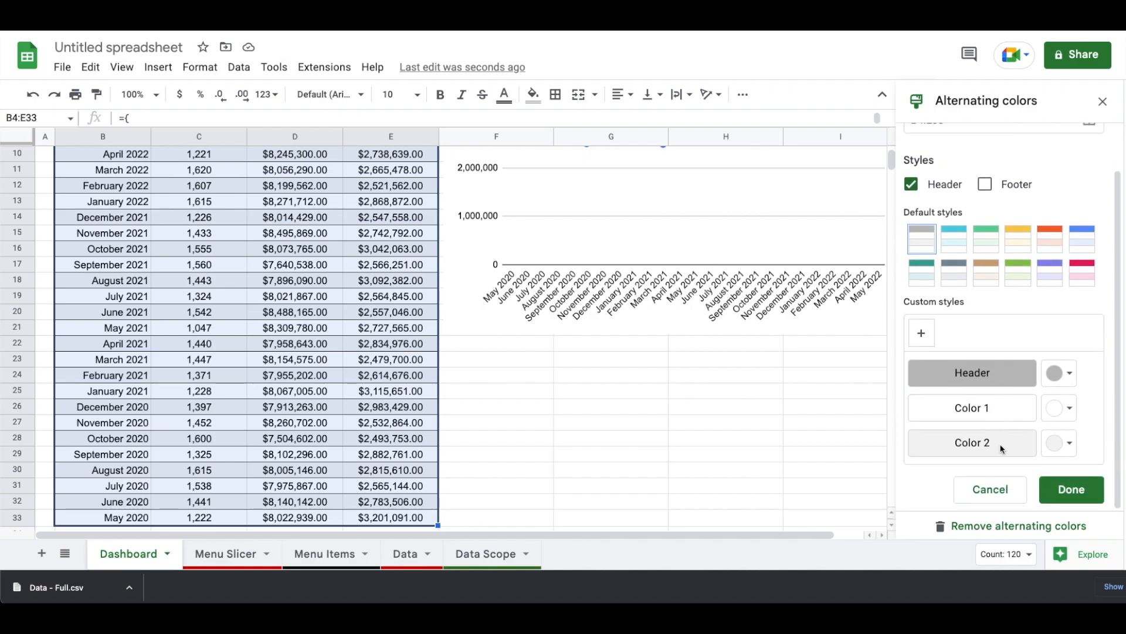
pyautogui.click(1071, 490)
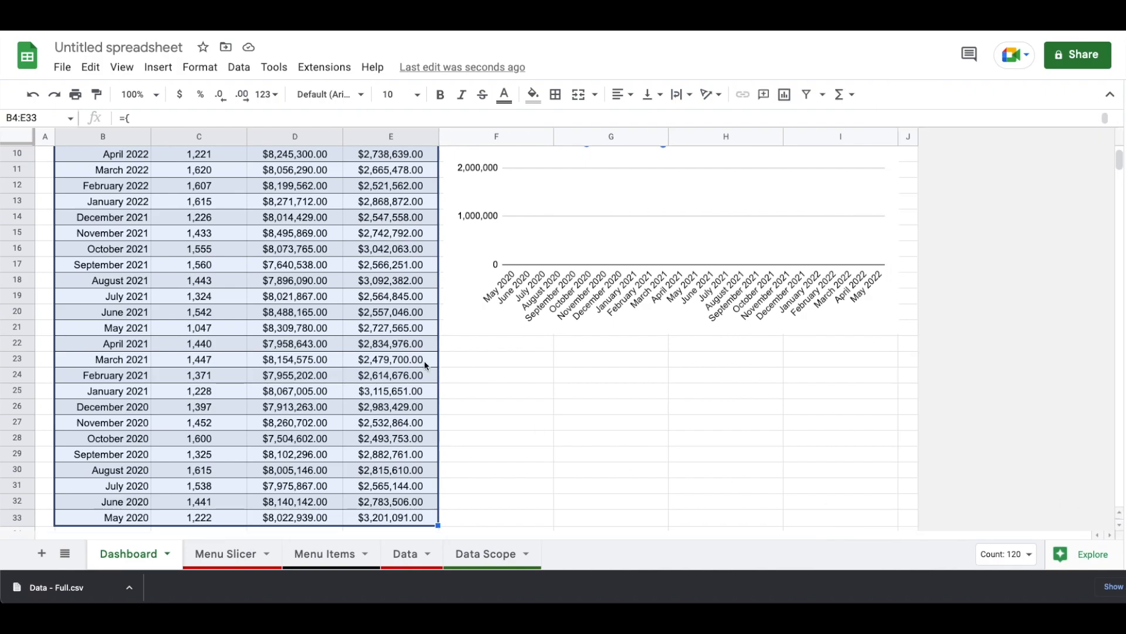
pyautogui.scroll(3, 426, 366)
# Start a single-color conditional format rule for the data table range B4:E33.
pyautogui.click(255, 263)
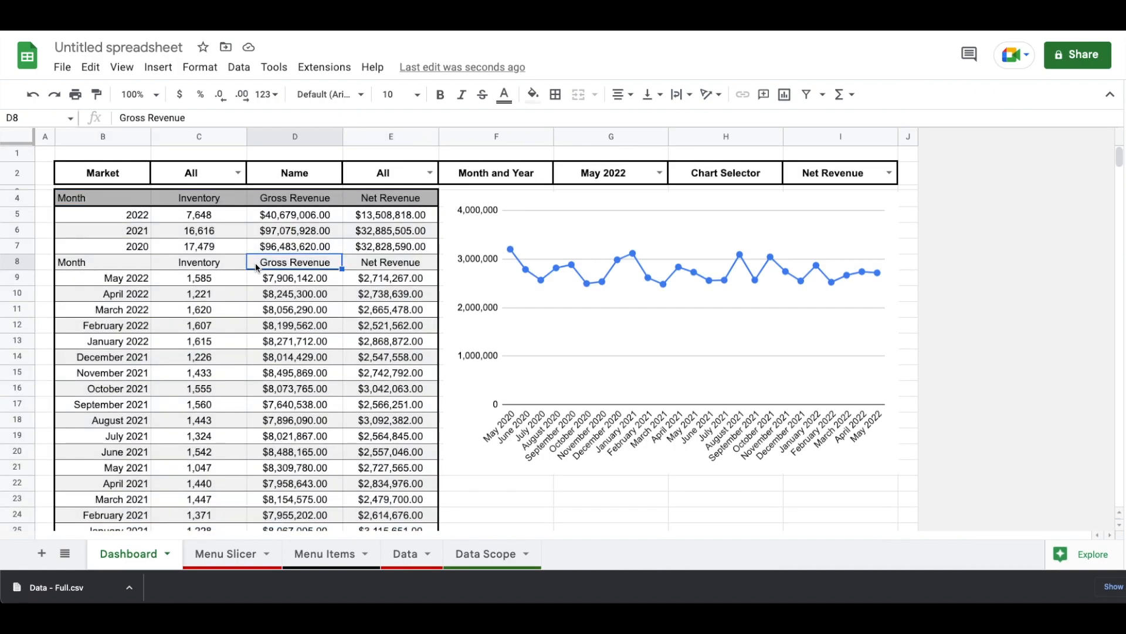
pyautogui.press('Up')
pyautogui.press('Up')
pyautogui.press('Up')
pyautogui.press('Left')
pyautogui.press('Left')
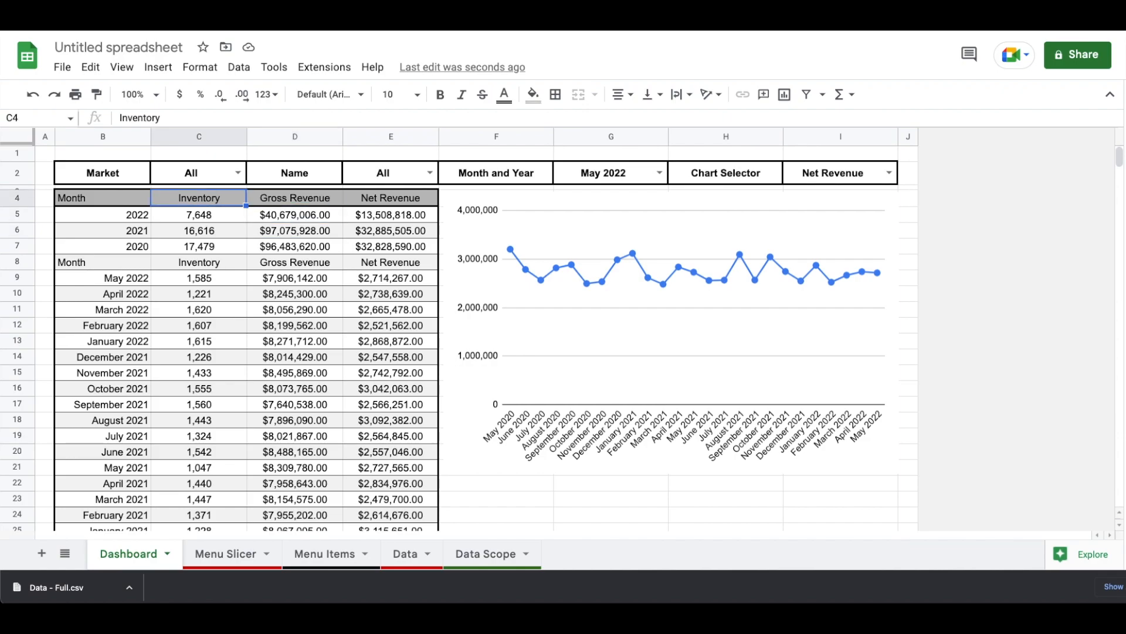
pyautogui.hotkey('ctrl', 'shift', 'Right')
pyautogui.hotkey('ctrl', 'shift', 'Down')
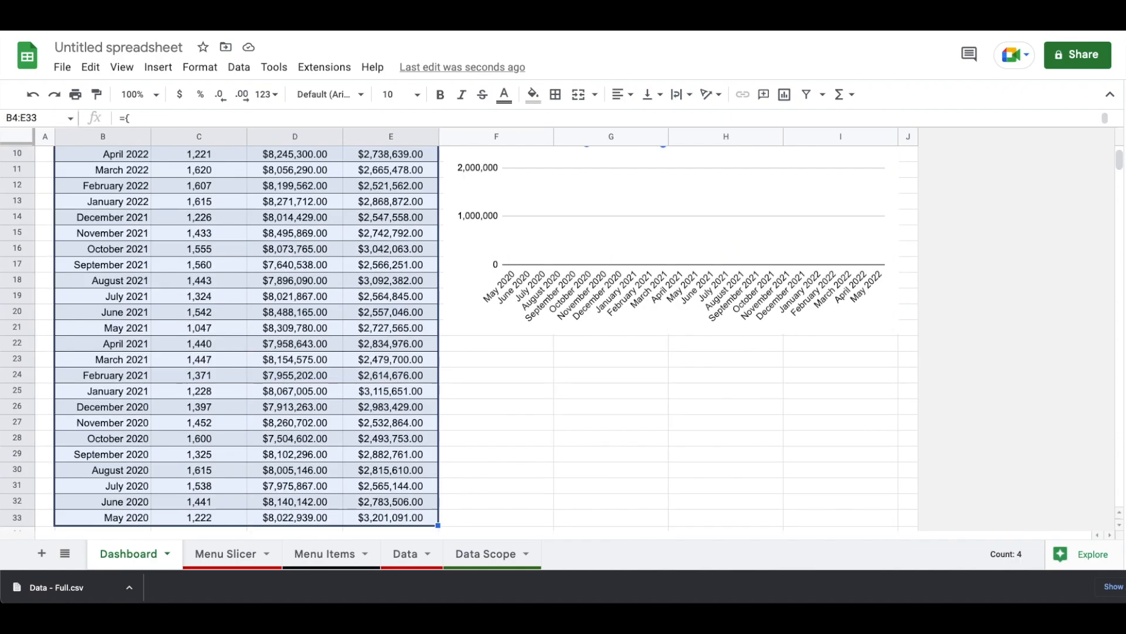
pyautogui.scroll(3, 340, 311)
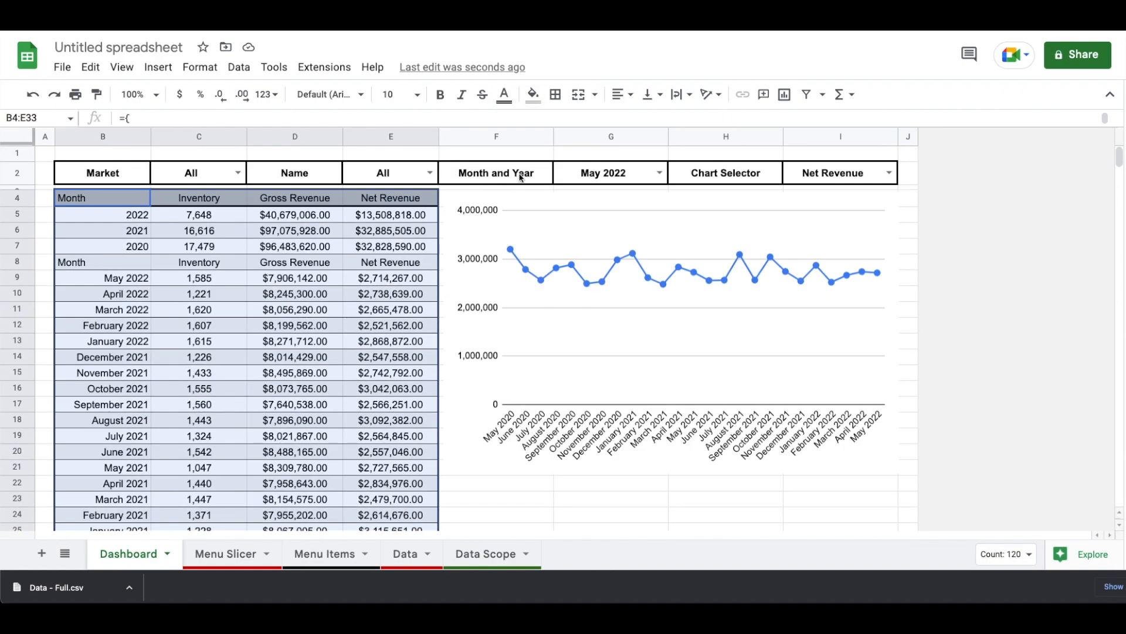
pyautogui.click(534, 96)
pyautogui.click(578, 384)
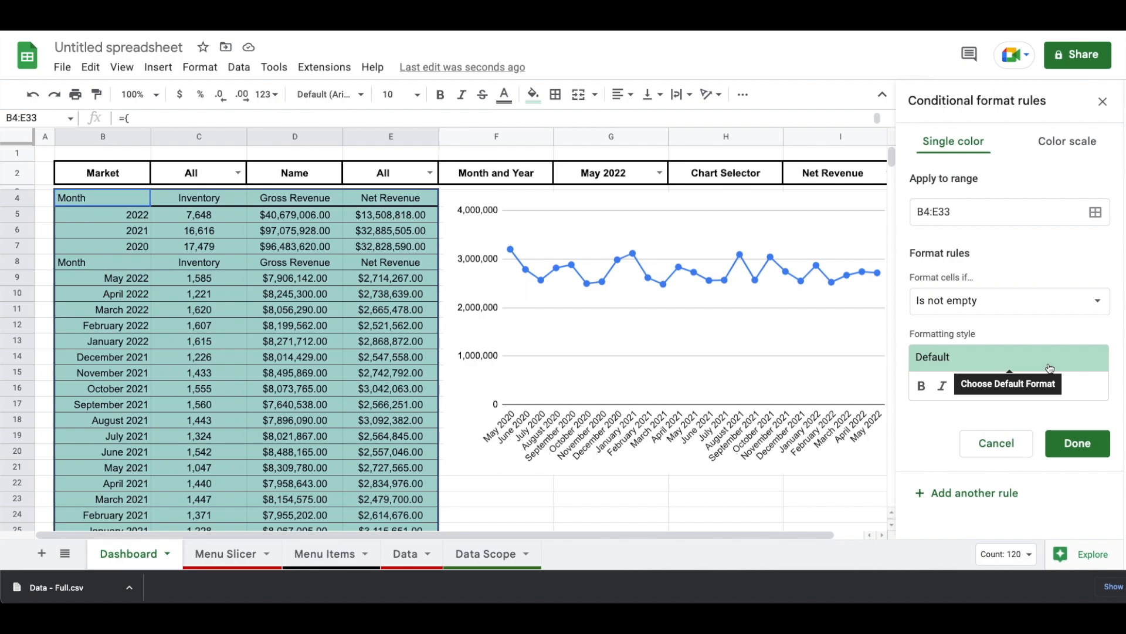
# Set the rule's condition to the custom formula =$B4="Month".
pyautogui.click(1046, 310)
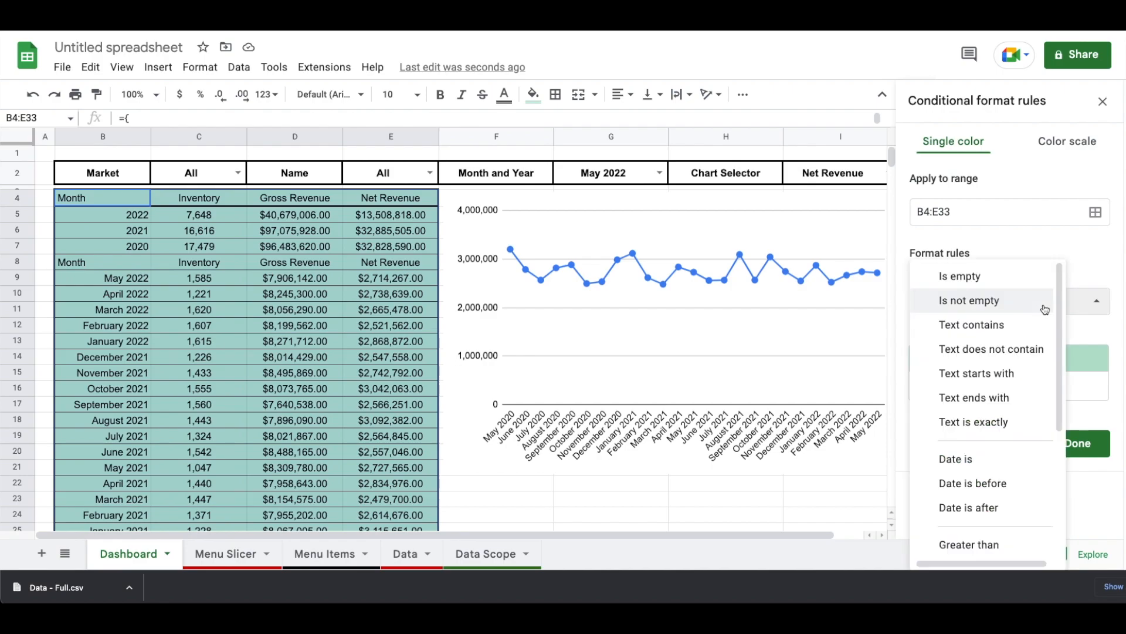
pyautogui.scroll(-4, 962, 352)
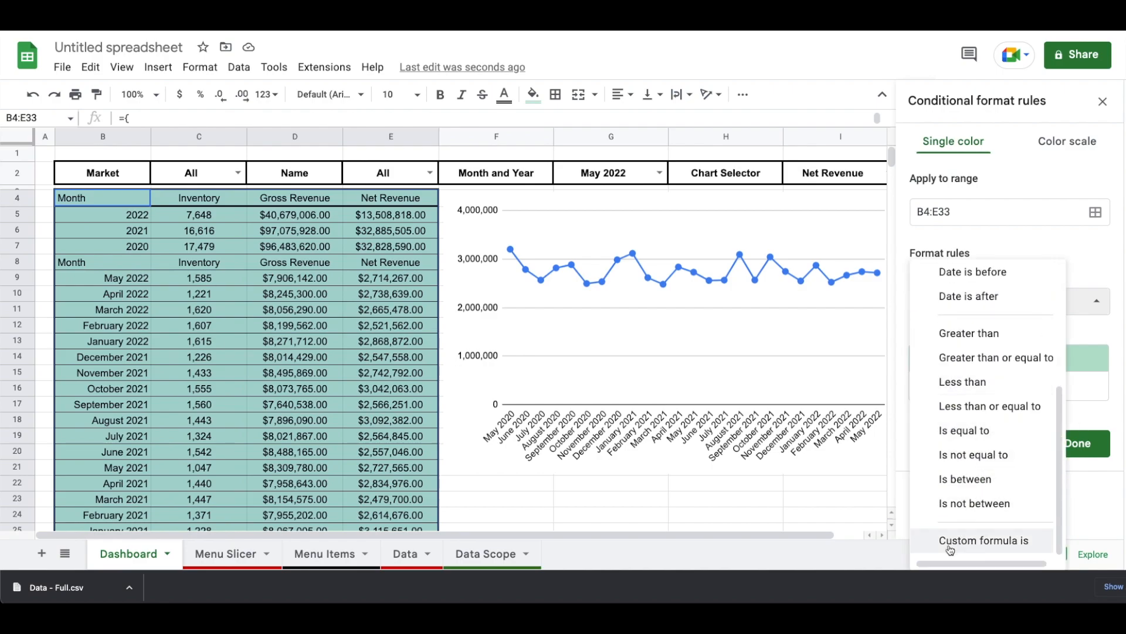
pyautogui.click(951, 542)
pyautogui.click(939, 335)
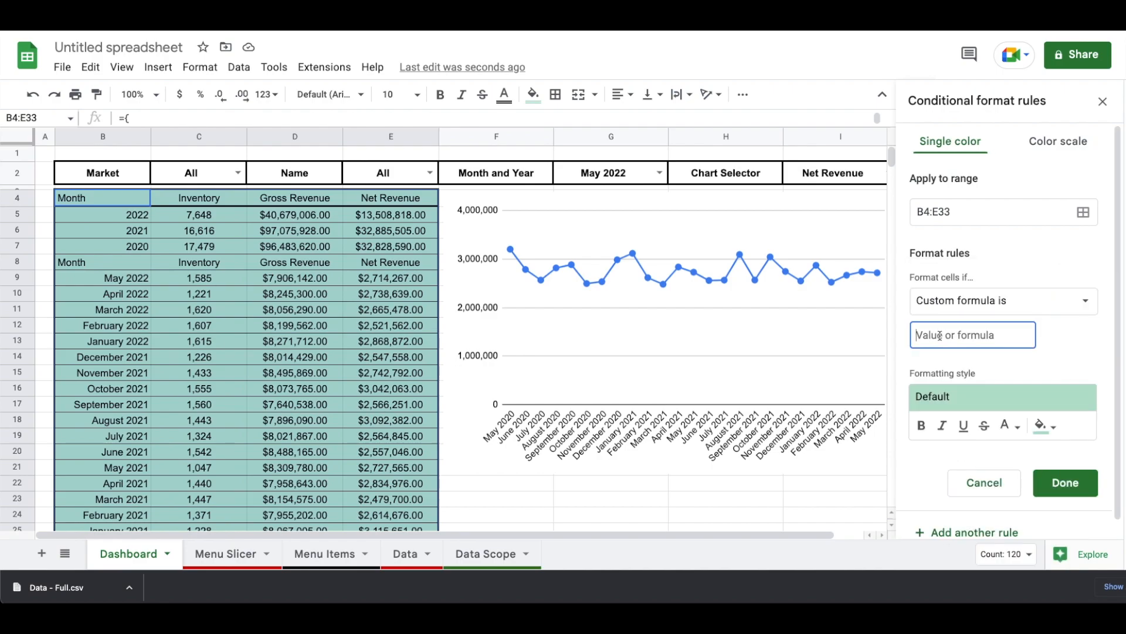
pyautogui.write('=')
pyautogui.write('$B4="Month')
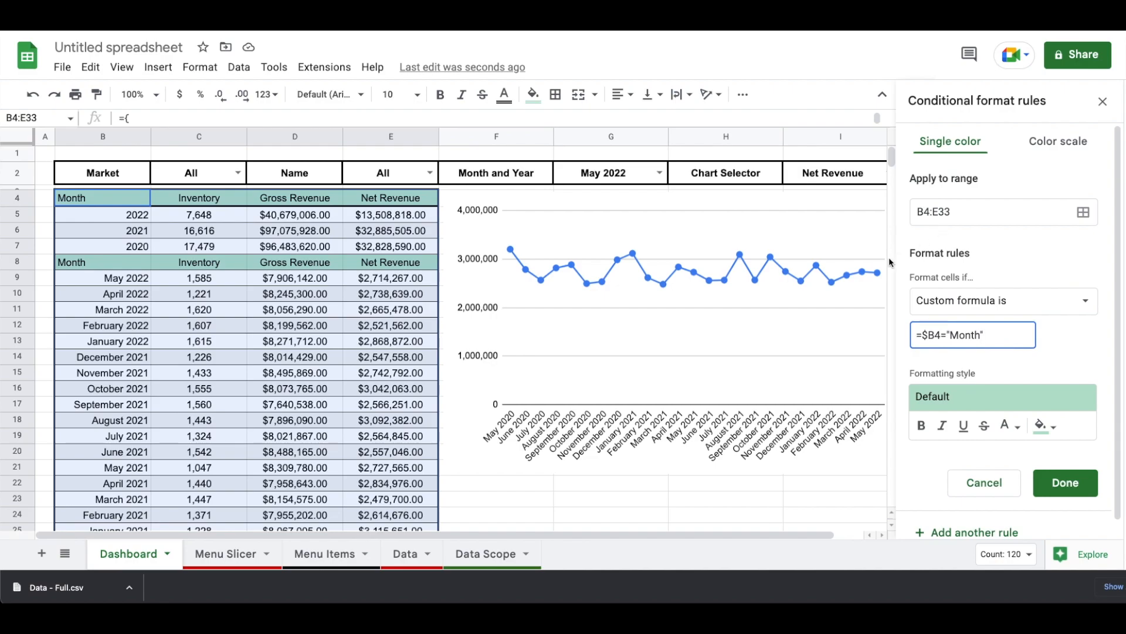
# Give the rule the custom grey fill and bold text, and save it.
pyautogui.click(1042, 434)
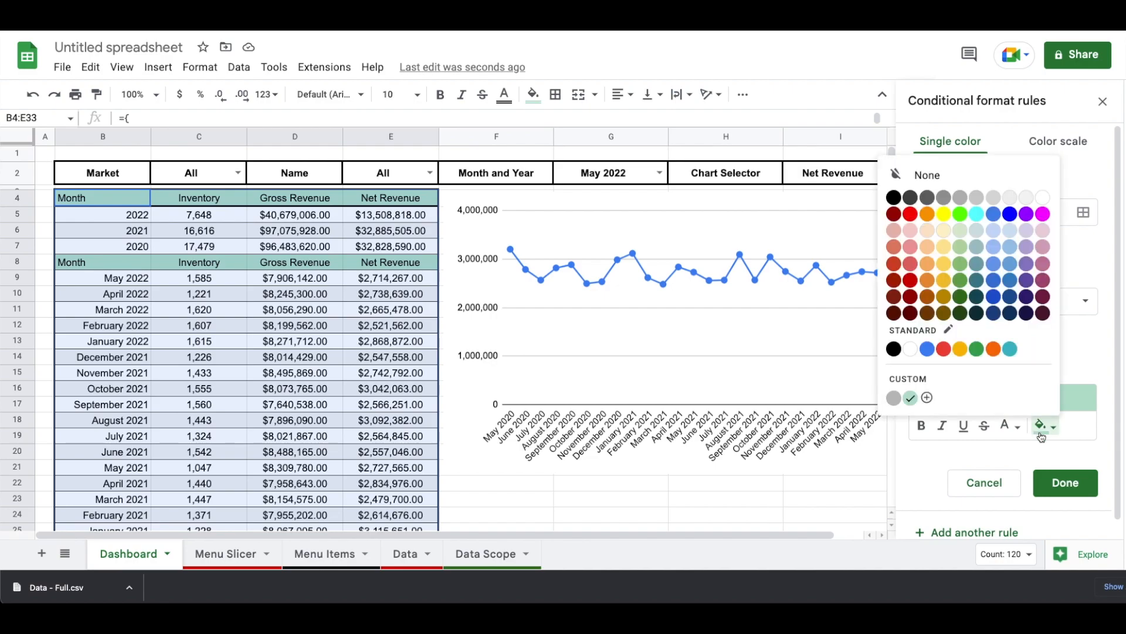
pyautogui.click(893, 398)
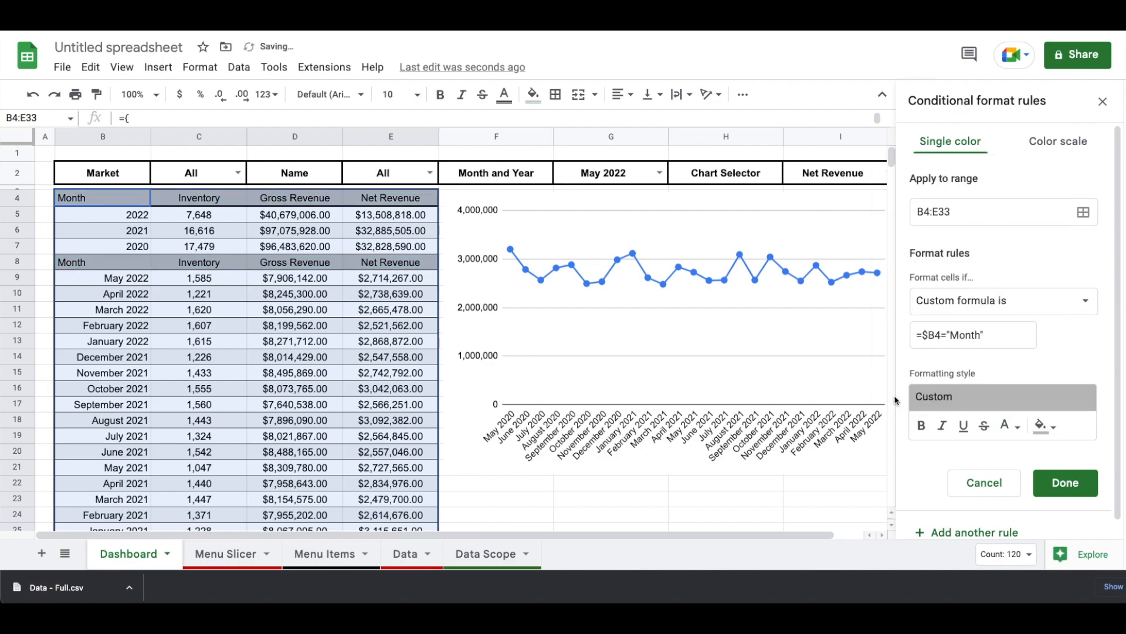
pyautogui.click(921, 426)
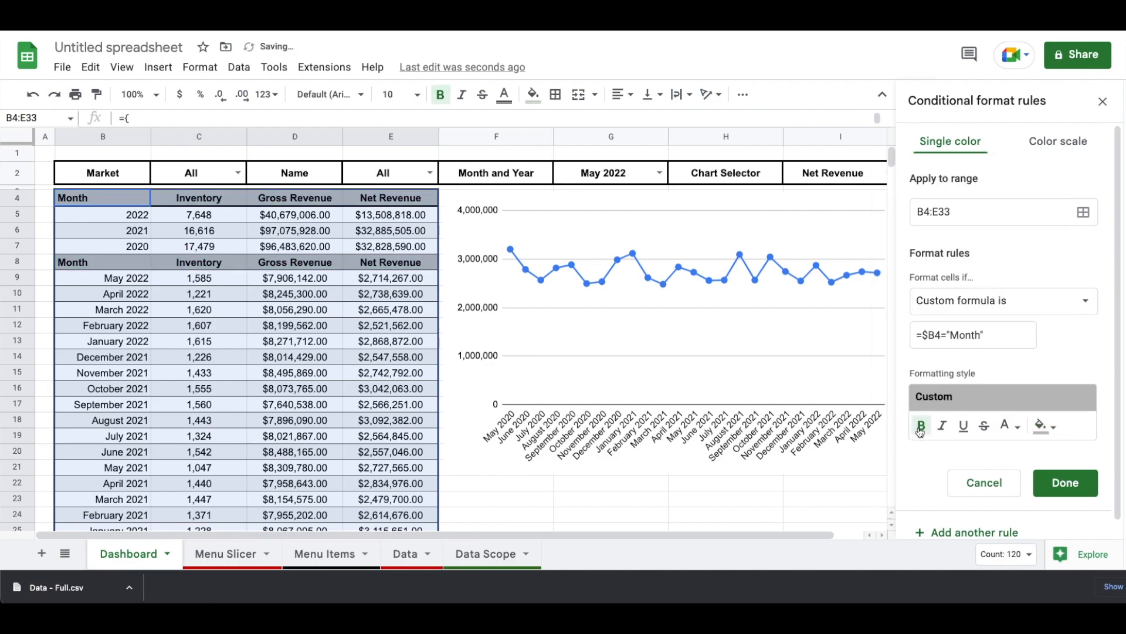
pyautogui.click(1064, 484)
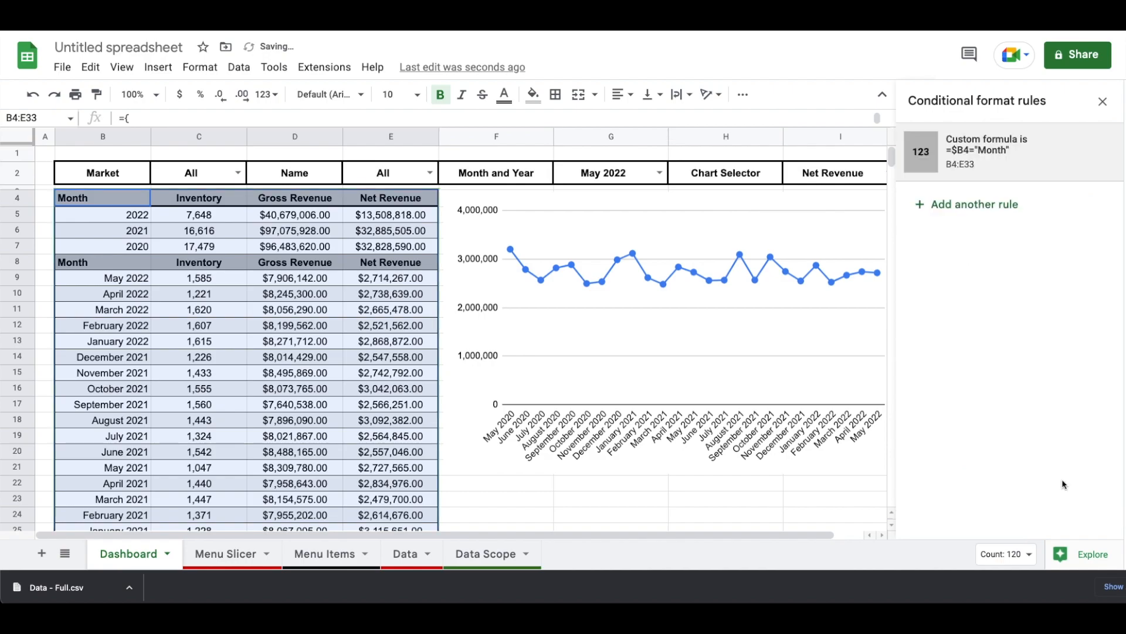
pyautogui.click(1103, 101)
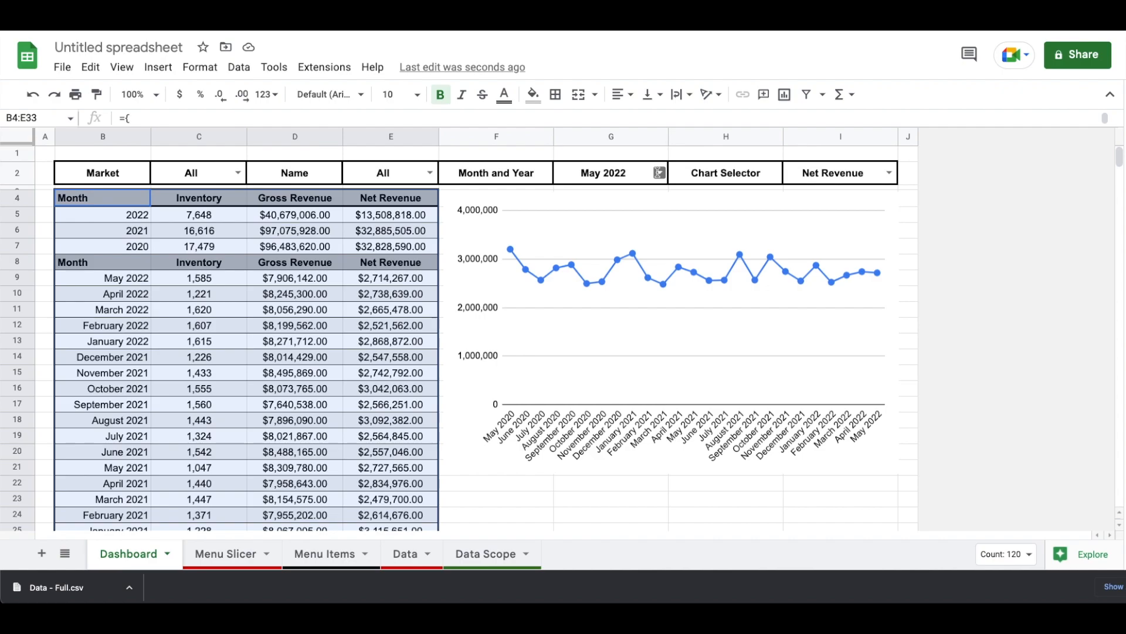
# Set the Month and Year filter in G2 to 2/1/2020.
pyautogui.click(659, 172)
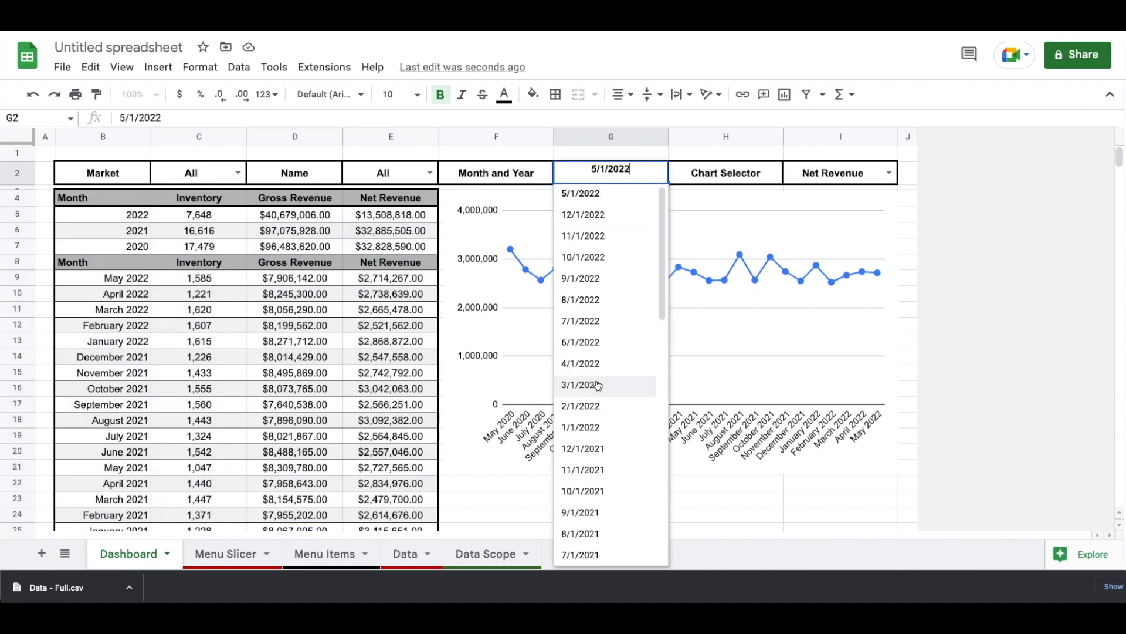
pyautogui.press('Escape')
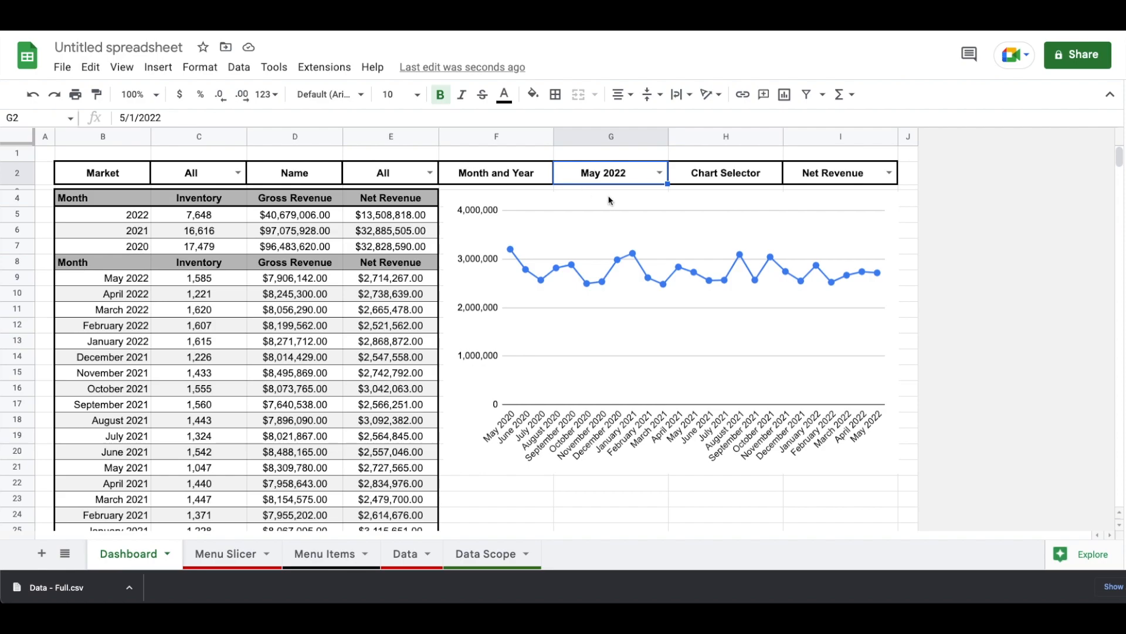
pyautogui.click(660, 172)
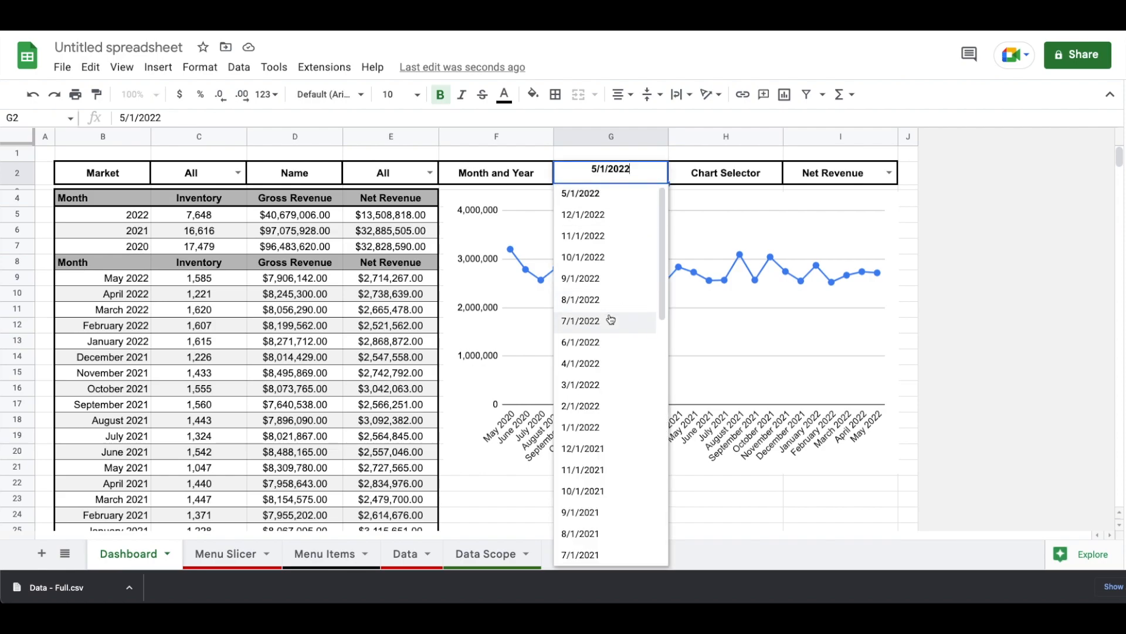
pyautogui.scroll(-8, 611, 320)
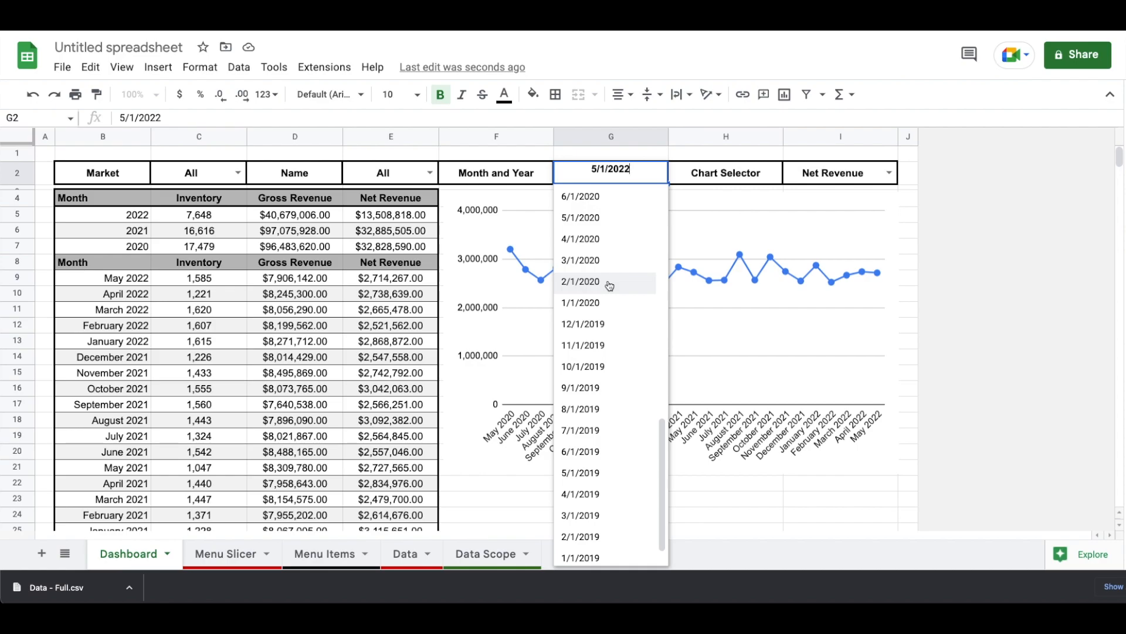
pyautogui.click(608, 285)
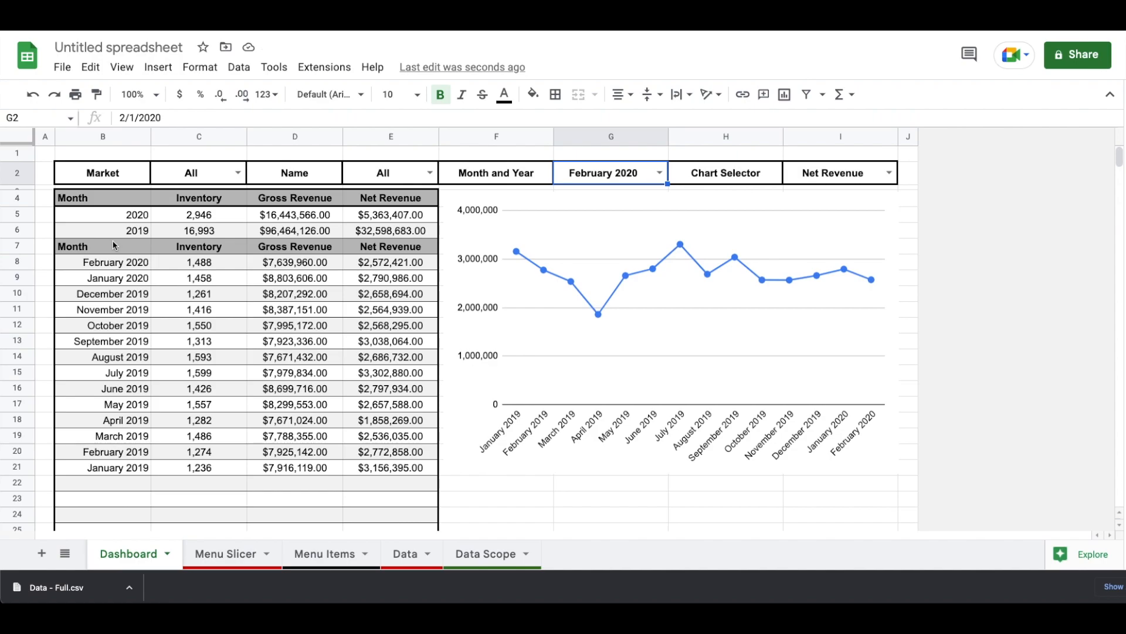
# Switch the Month and Year filter to 12/1/2022, and then to 10/1/2020.
pyautogui.click(660, 172)
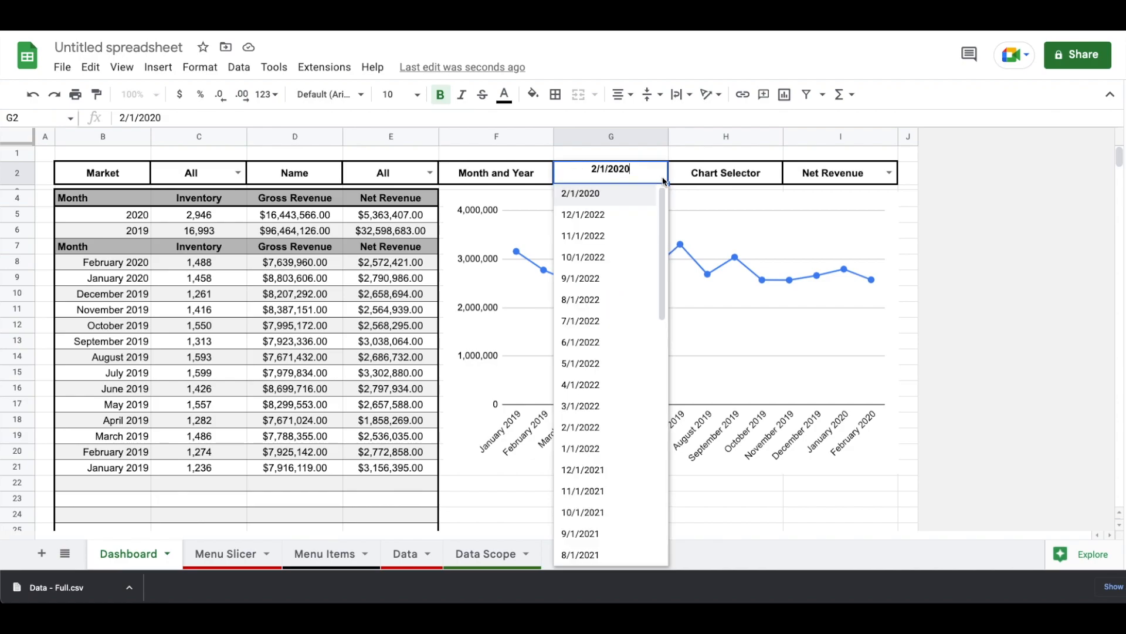
pyautogui.click(629, 214)
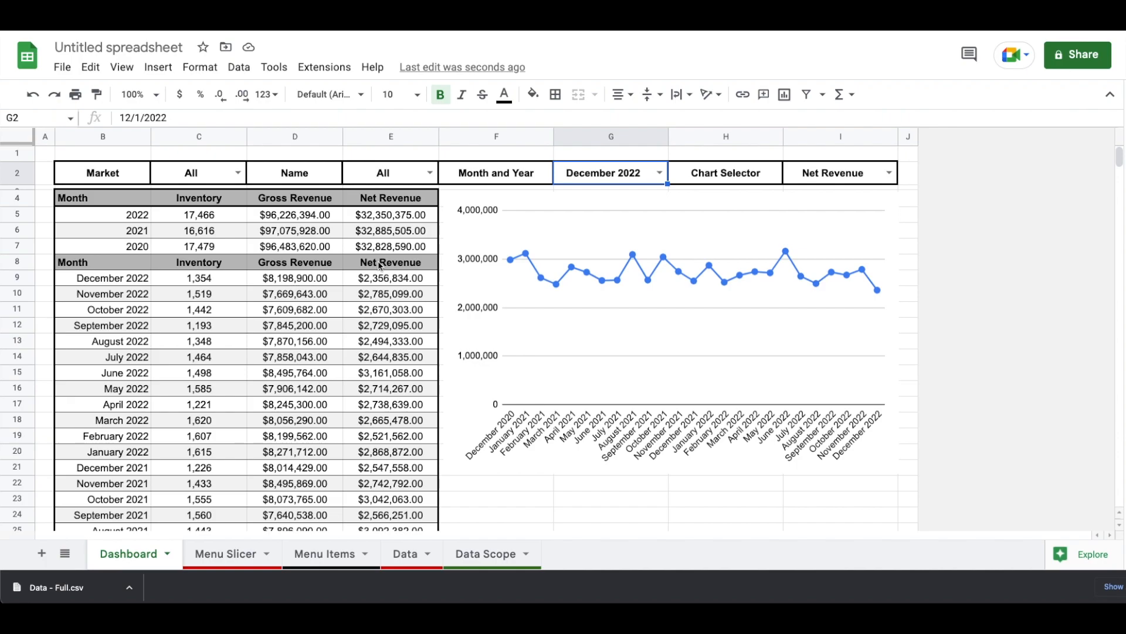
pyautogui.click(660, 173)
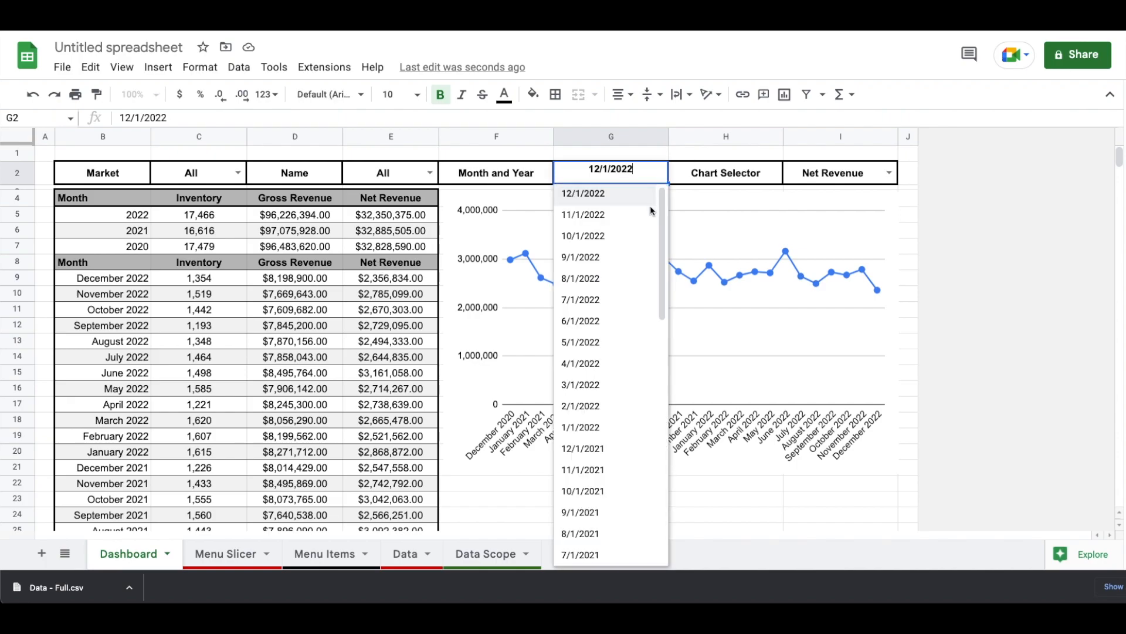
pyautogui.scroll(-5, 582, 446)
pyautogui.click(583, 473)
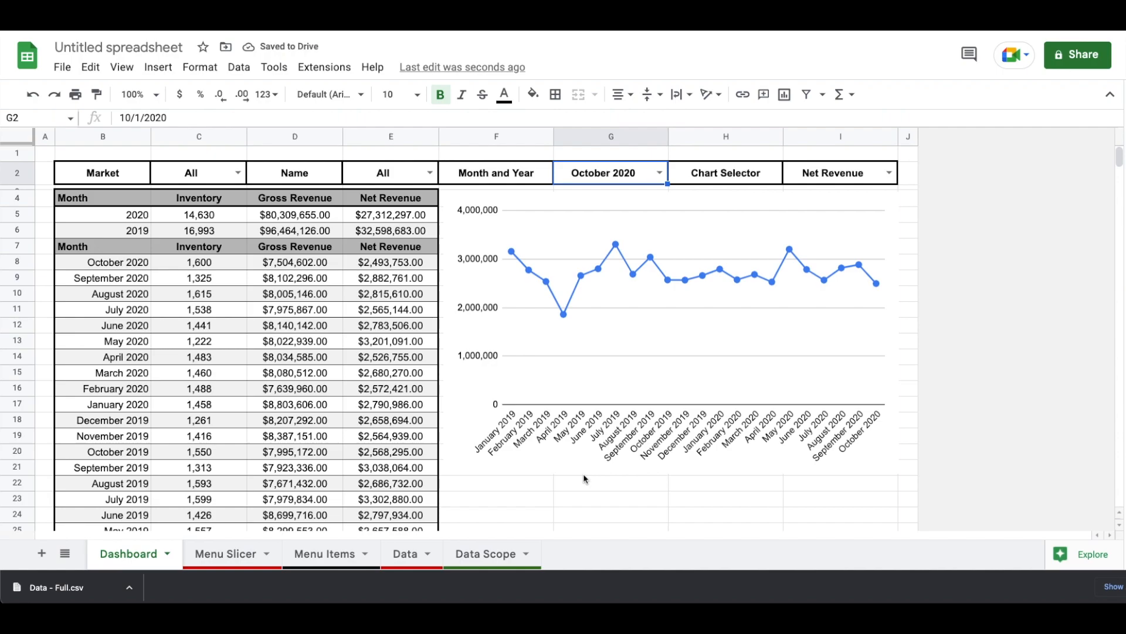
# Set the Month and Year filter in G2 to 12/1/2022.
pyautogui.click(660, 172)
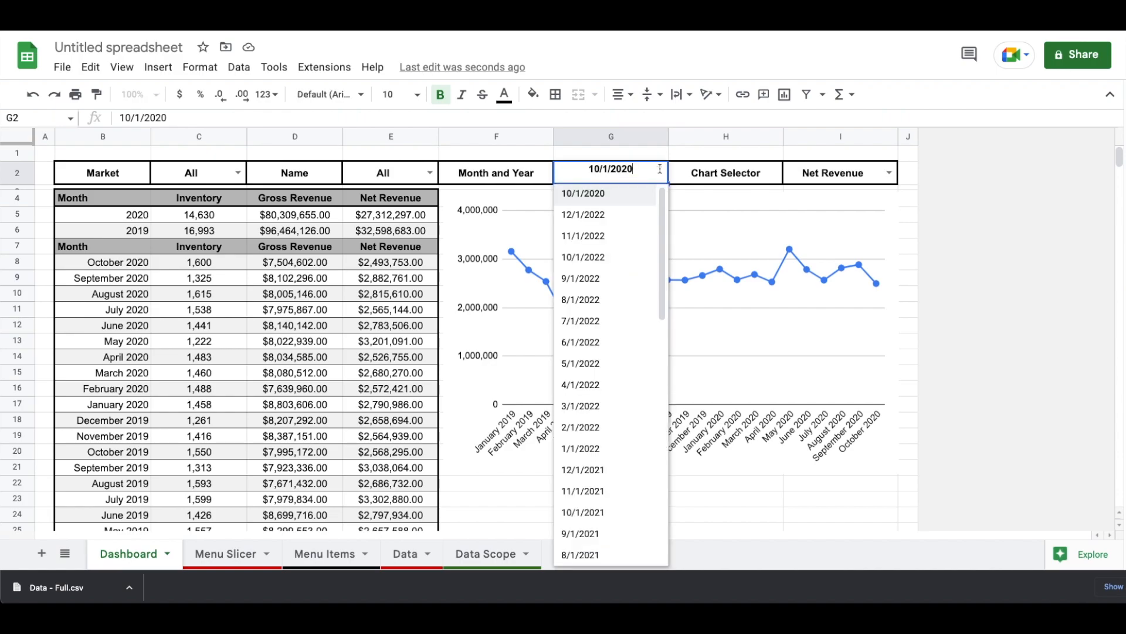
pyautogui.click(616, 215)
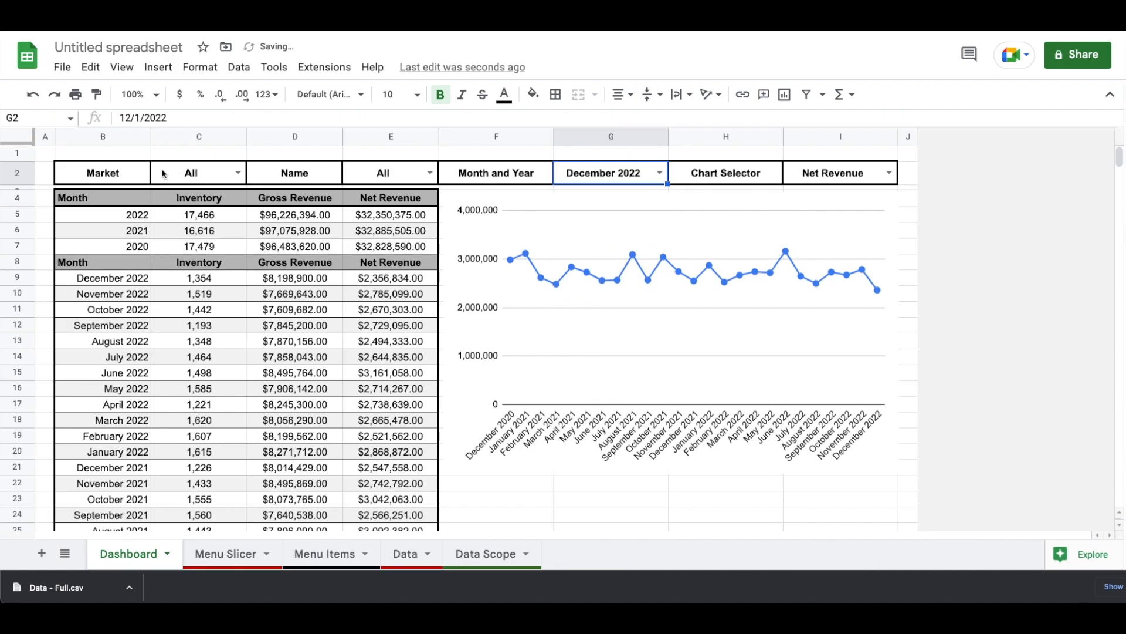
# Fill the label cells Market, Name, Month and Year, and Chart Selector in row 2 with the custom grey.
pyautogui.click(107, 180)
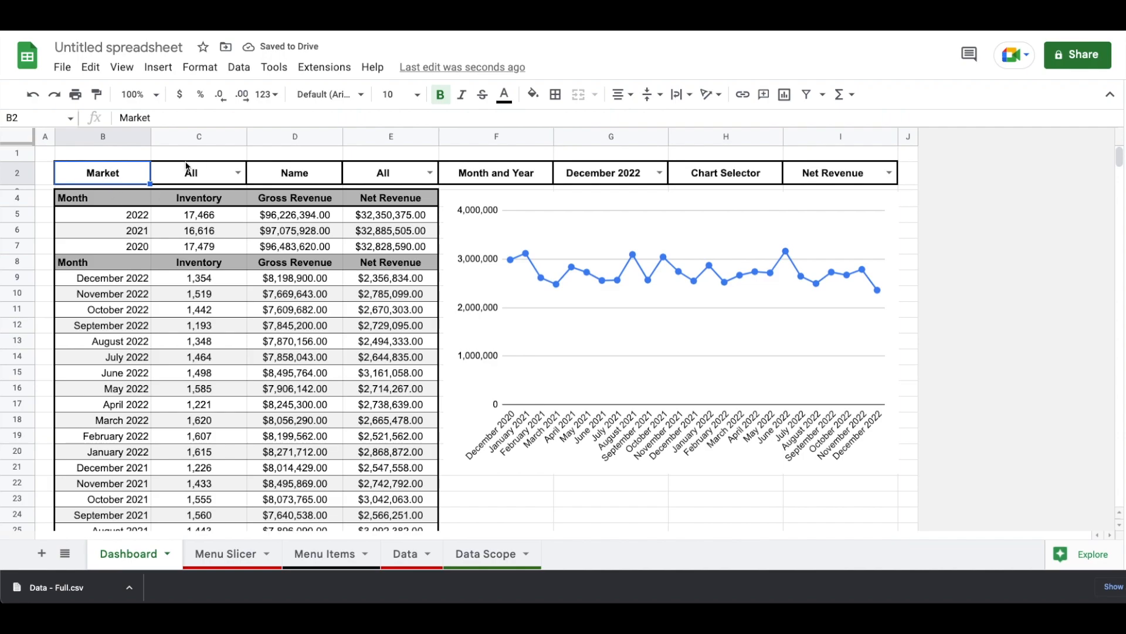
pyautogui.keyDown('ctrl'); pyautogui.click(306, 175); pyautogui.keyUp('ctrl')
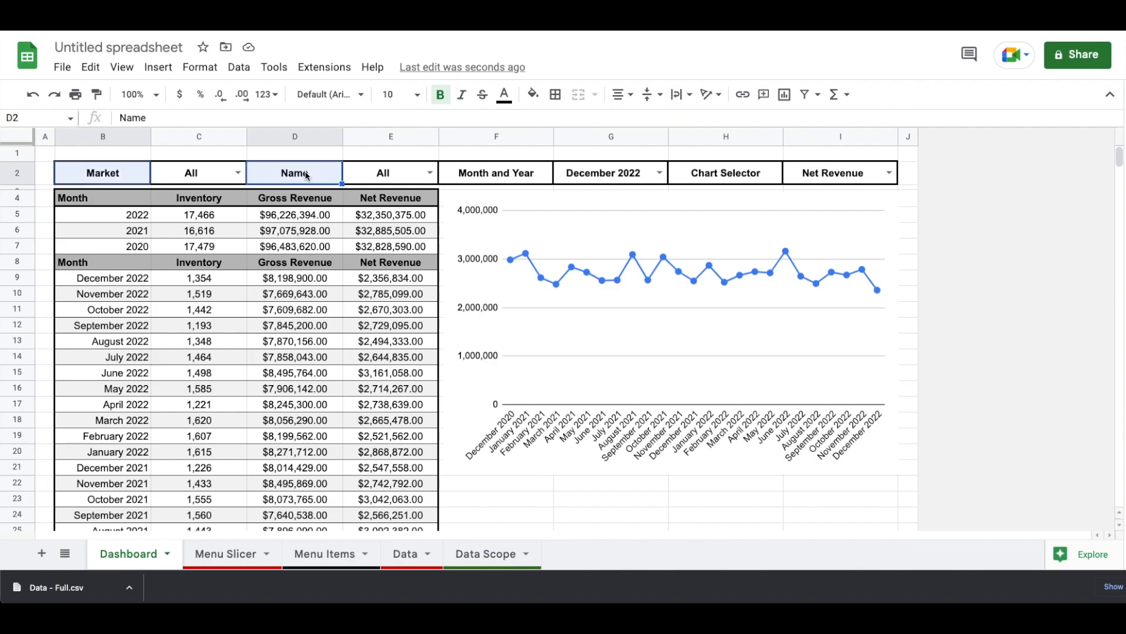
pyautogui.keyDown('ctrl'); pyautogui.click(495, 174); pyautogui.keyUp('ctrl')
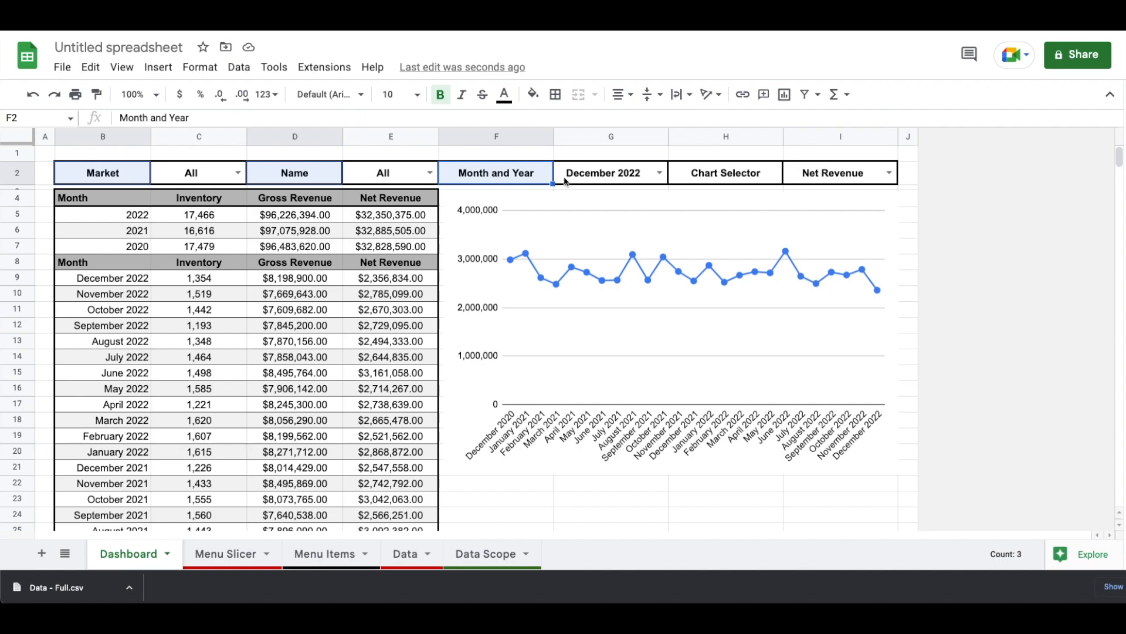
pyautogui.keyDown('ctrl'); pyautogui.click(725, 181); pyautogui.keyUp('ctrl')
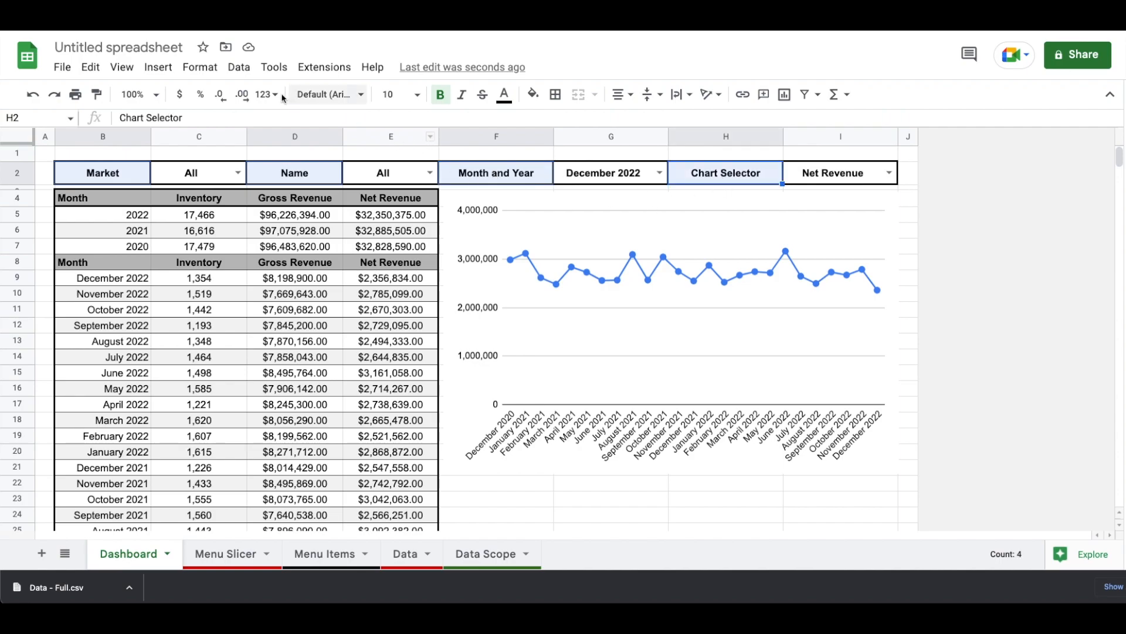
pyautogui.click(534, 95)
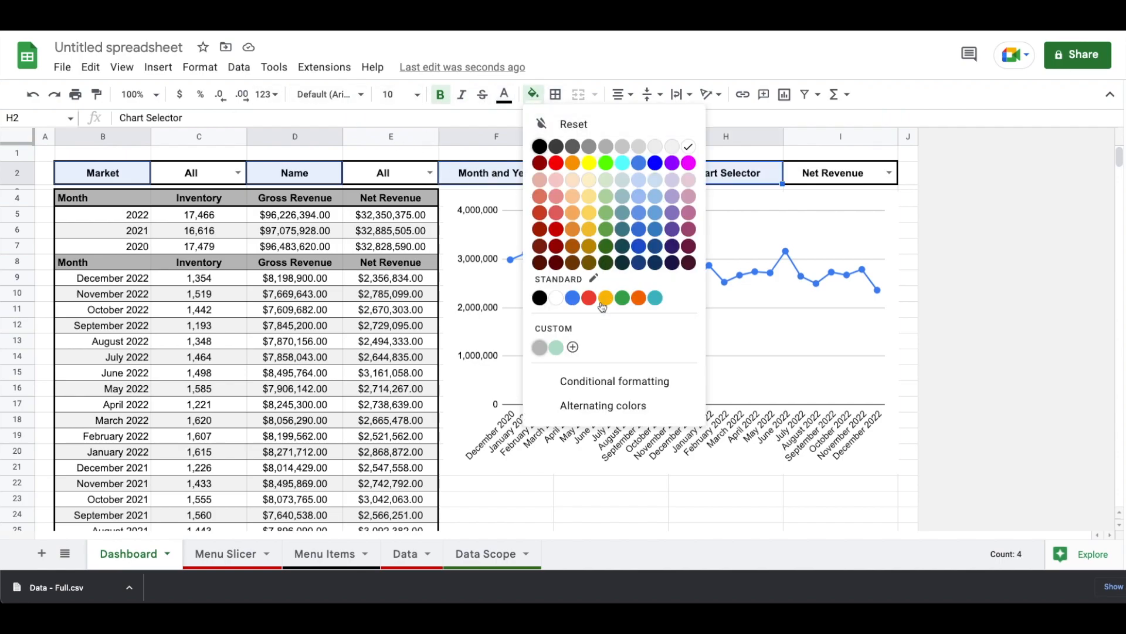
pyautogui.click(539, 349)
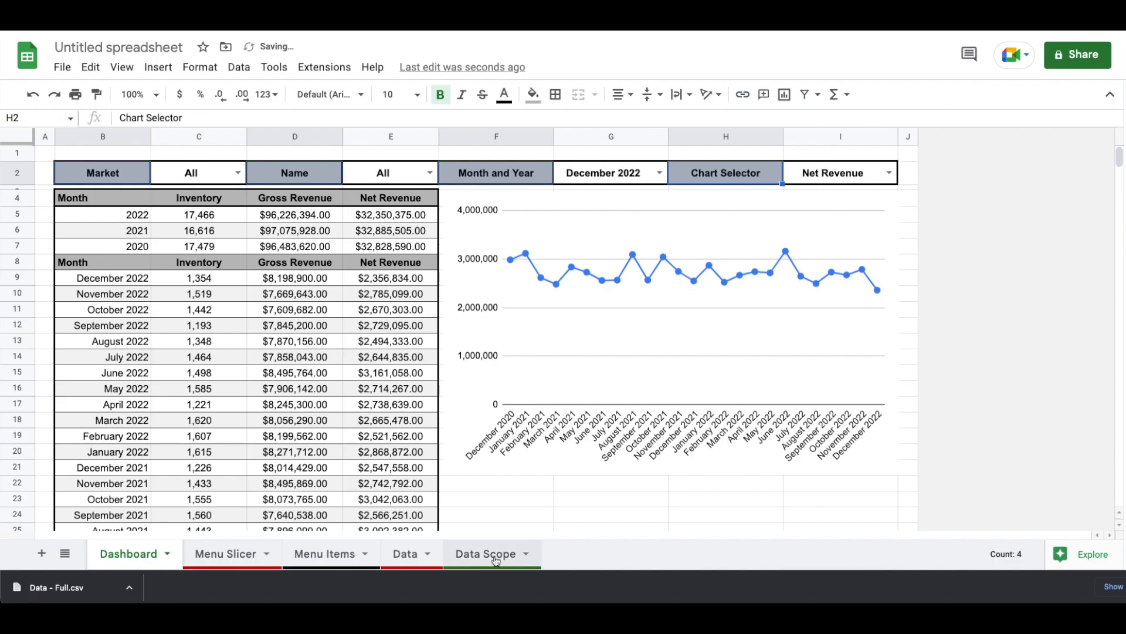
# Delete the empty rows 35 to 1000 below the monthly table on the Dashboard sheet.
pyautogui.scroll(-10, 244, 435)
pyautogui.scroll(6, 244, 435)
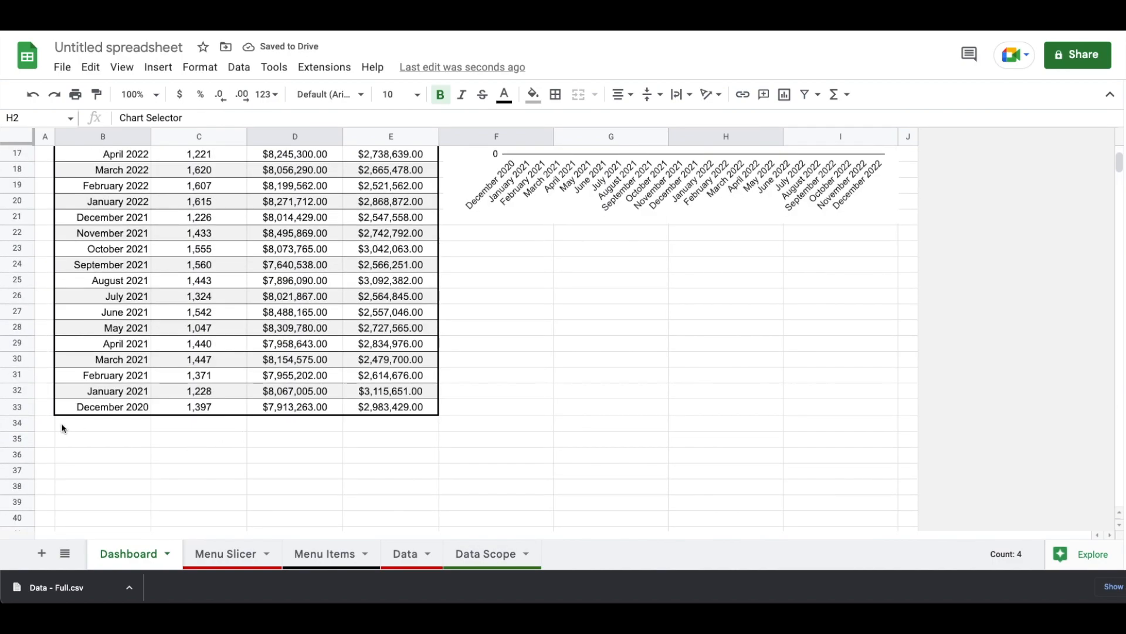
pyautogui.click(17, 439)
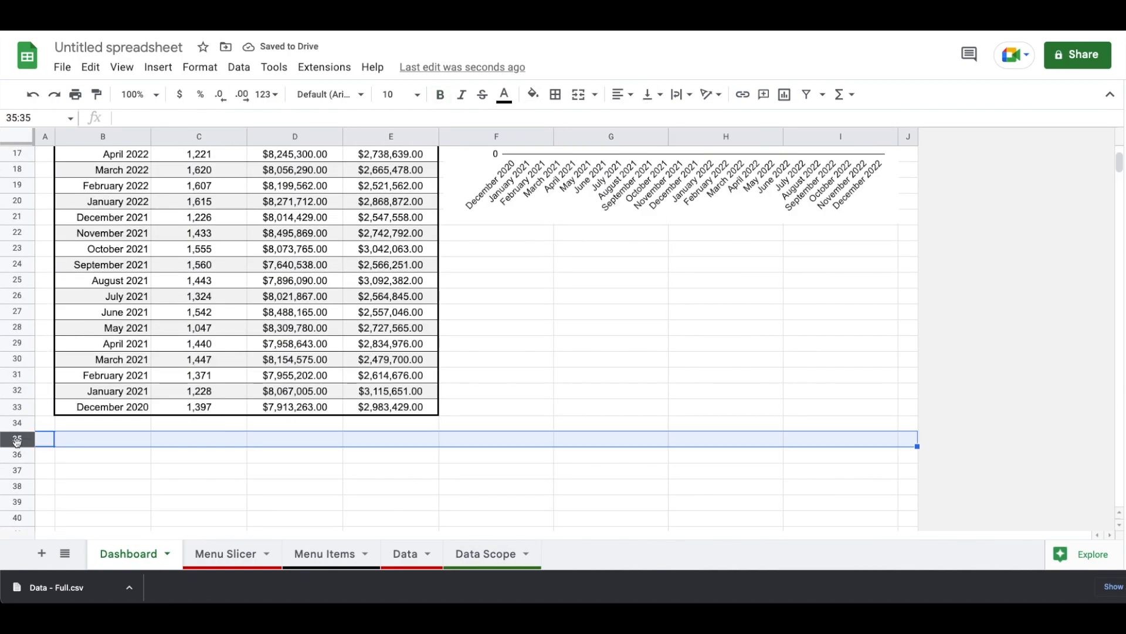
pyautogui.hotkey('ctrl', 'shift', 'Down')
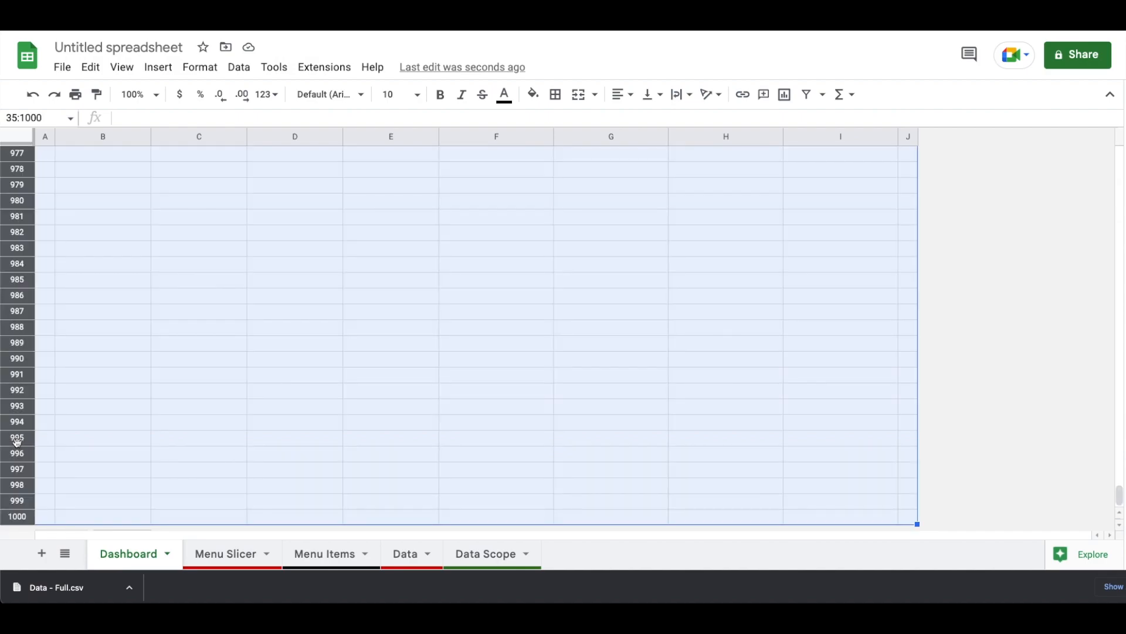
pyautogui.rightClick(17, 442)
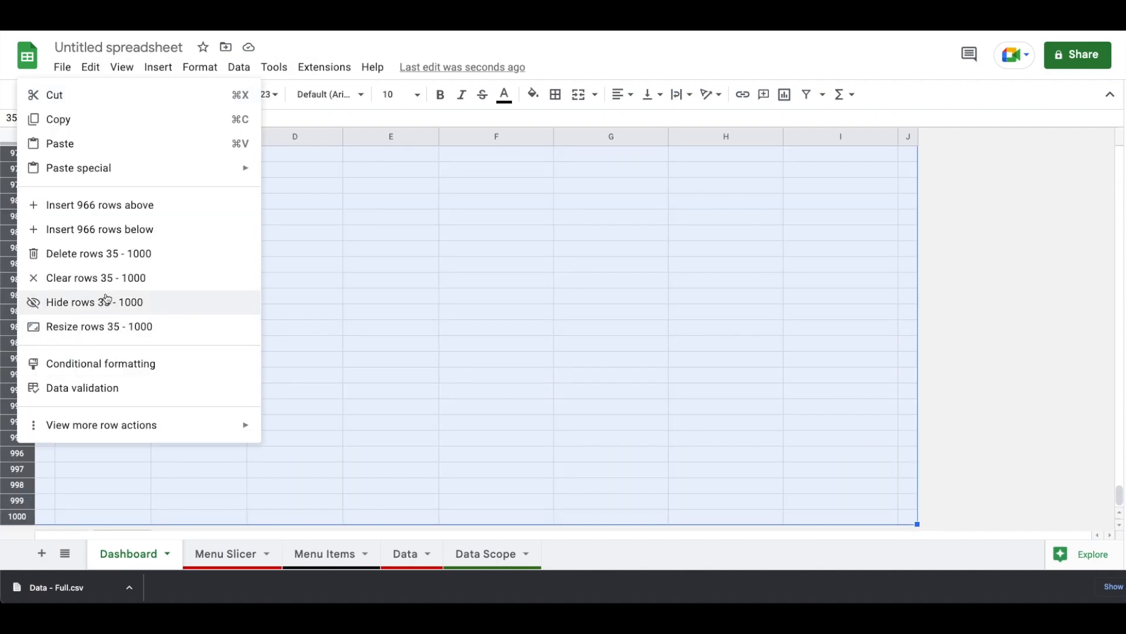
pyautogui.click(109, 255)
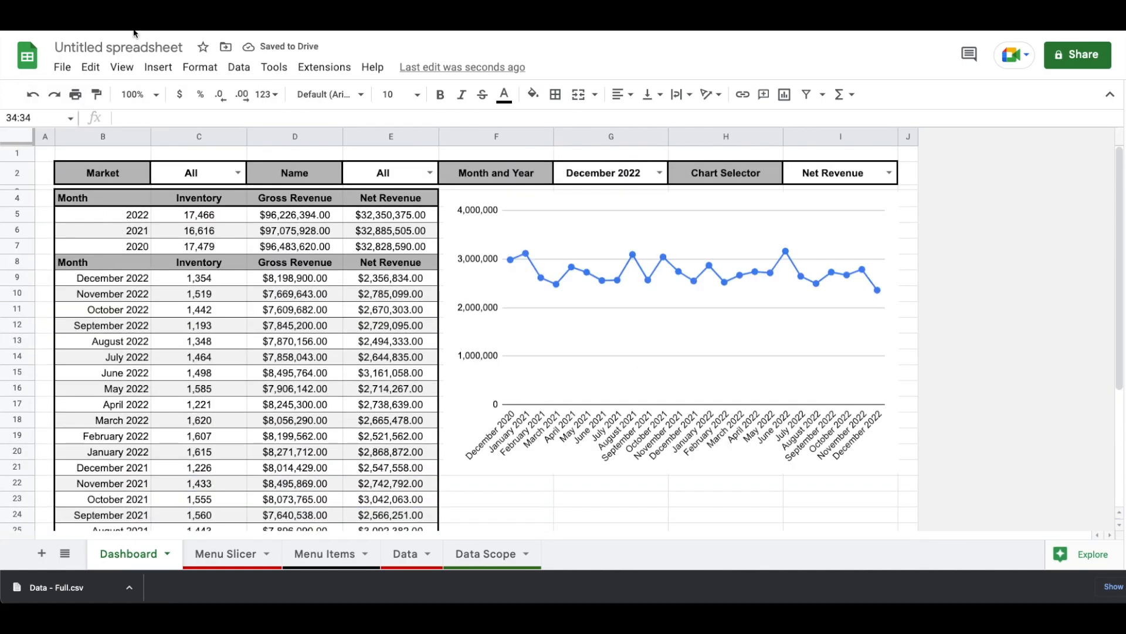
# Hide the gridlines on the Dashboard sheet and check the result down to the last row.
pyautogui.click(122, 67)
pyautogui.moveTo(151, 125)
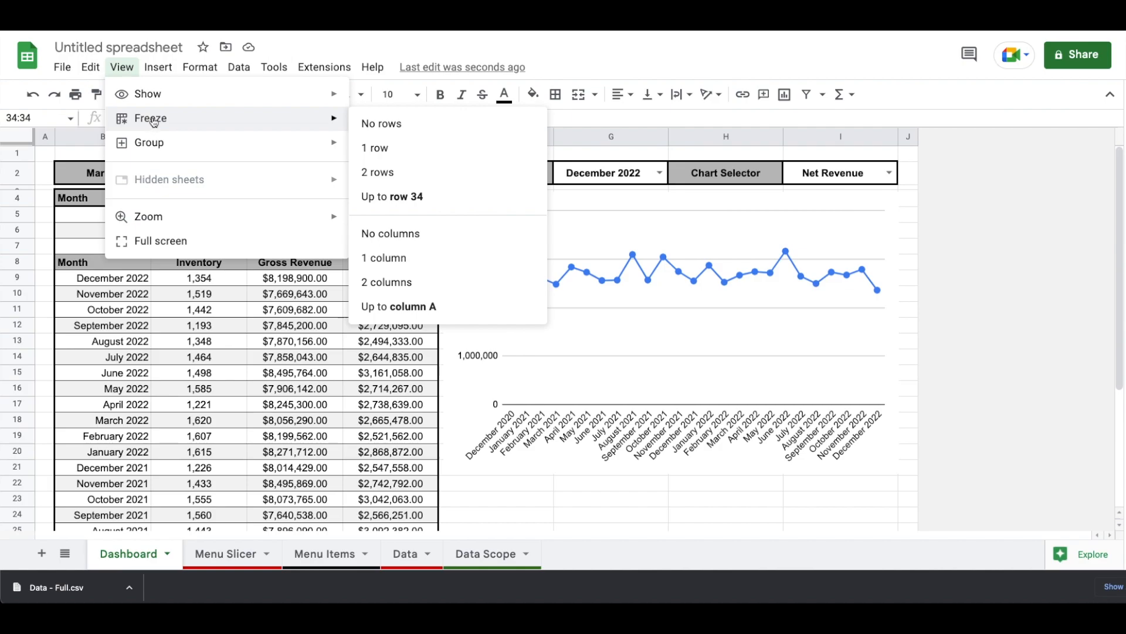
pyautogui.moveTo(151, 94)
pyautogui.click(425, 127)
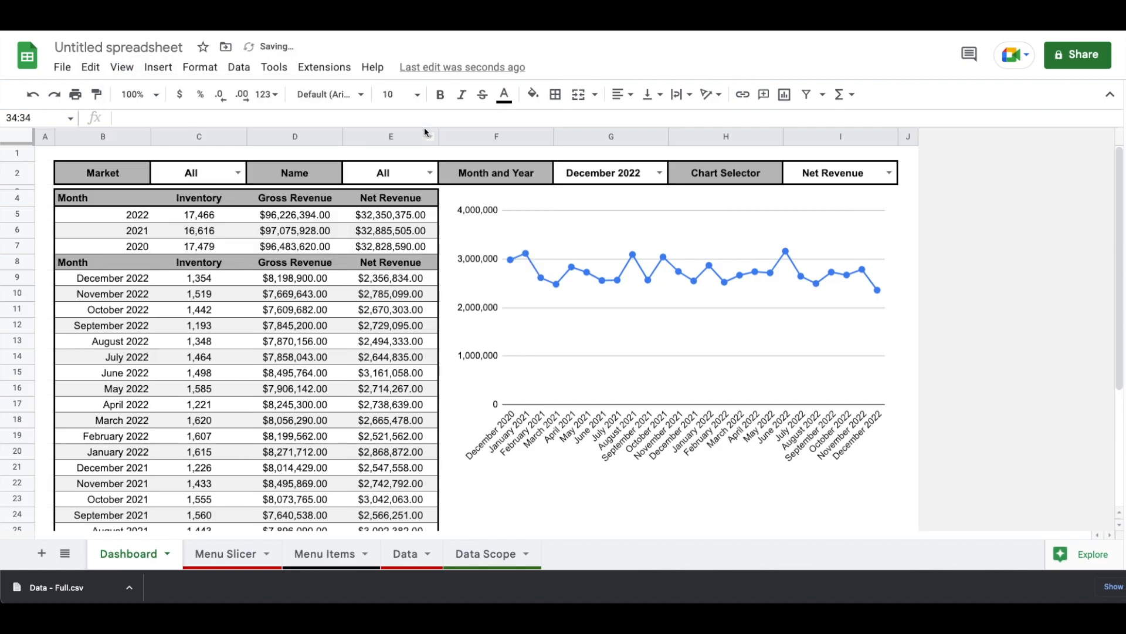
pyautogui.scroll(-5, 592, 411)
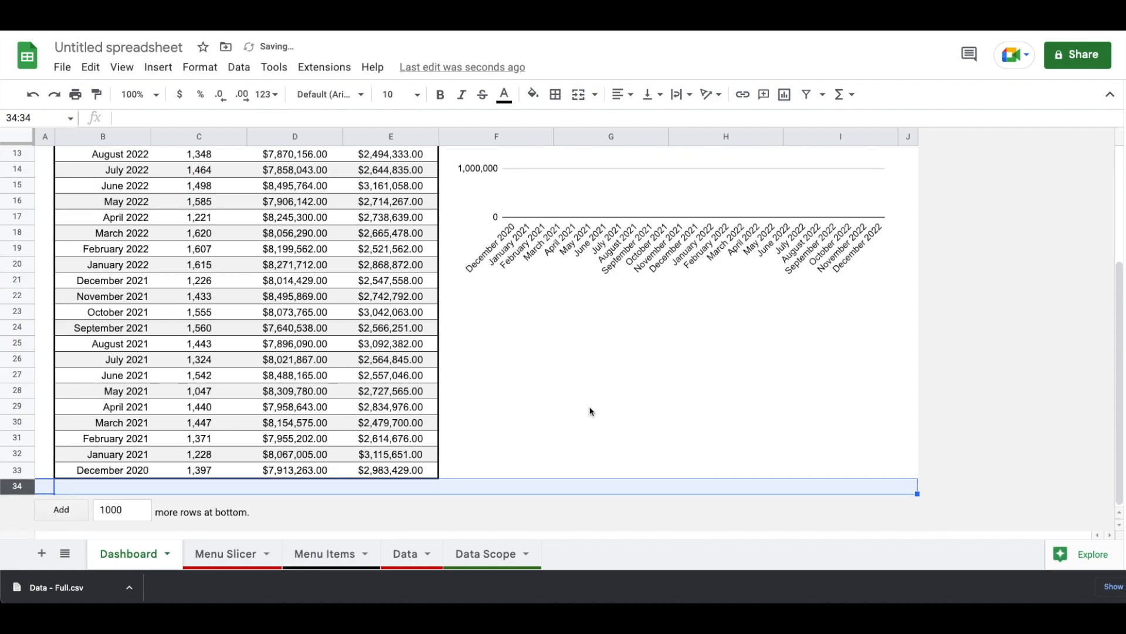
pyautogui.scroll(5, 591, 411)
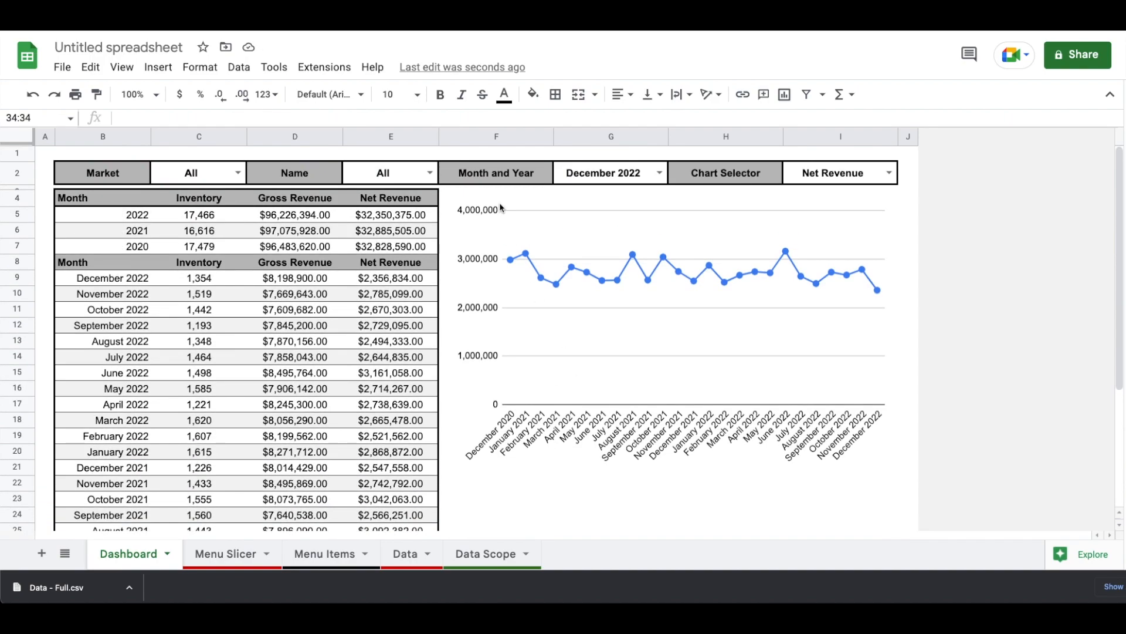
# Switch the Month and Year filter to 9/1/2022, and then to 5/1/2022.
pyautogui.click(660, 173)
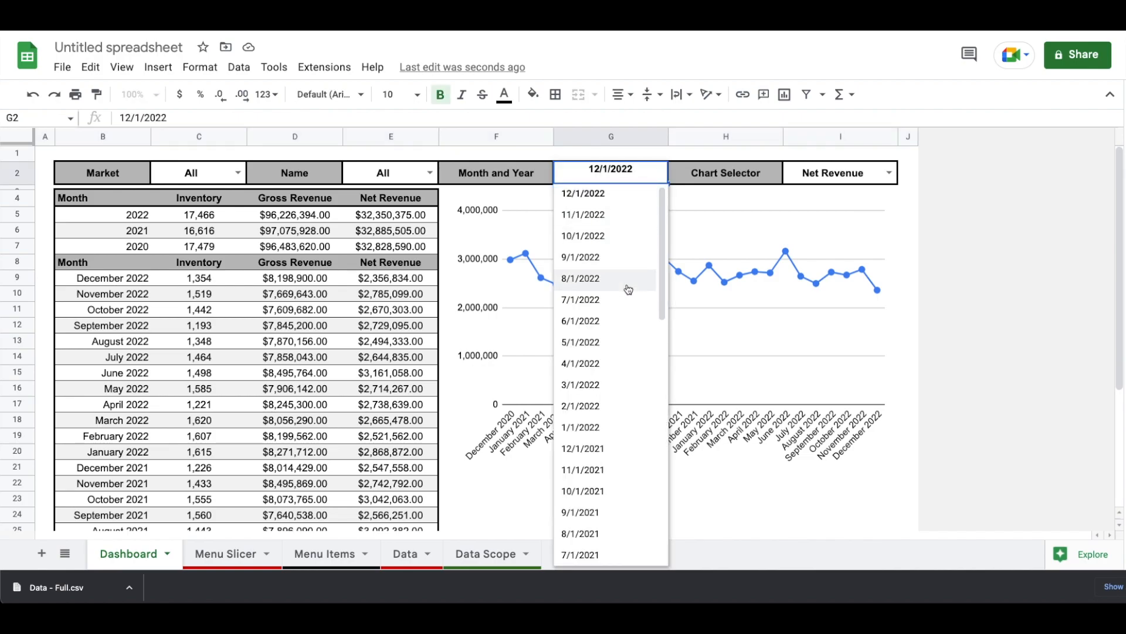
pyautogui.click(626, 258)
pyautogui.click(660, 172)
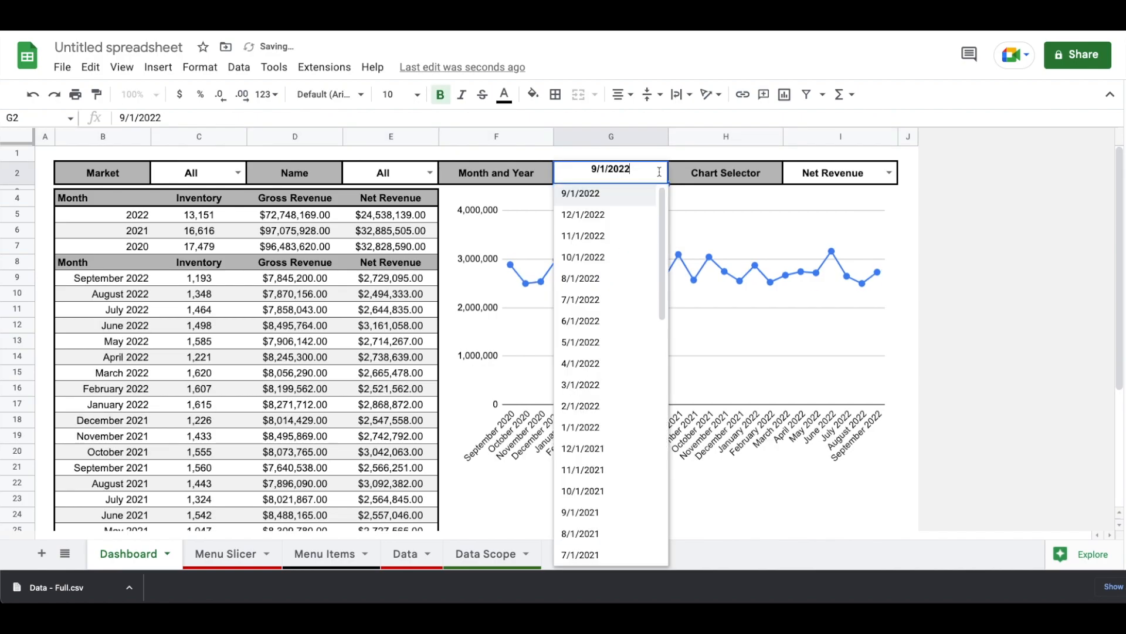
pyautogui.click(581, 343)
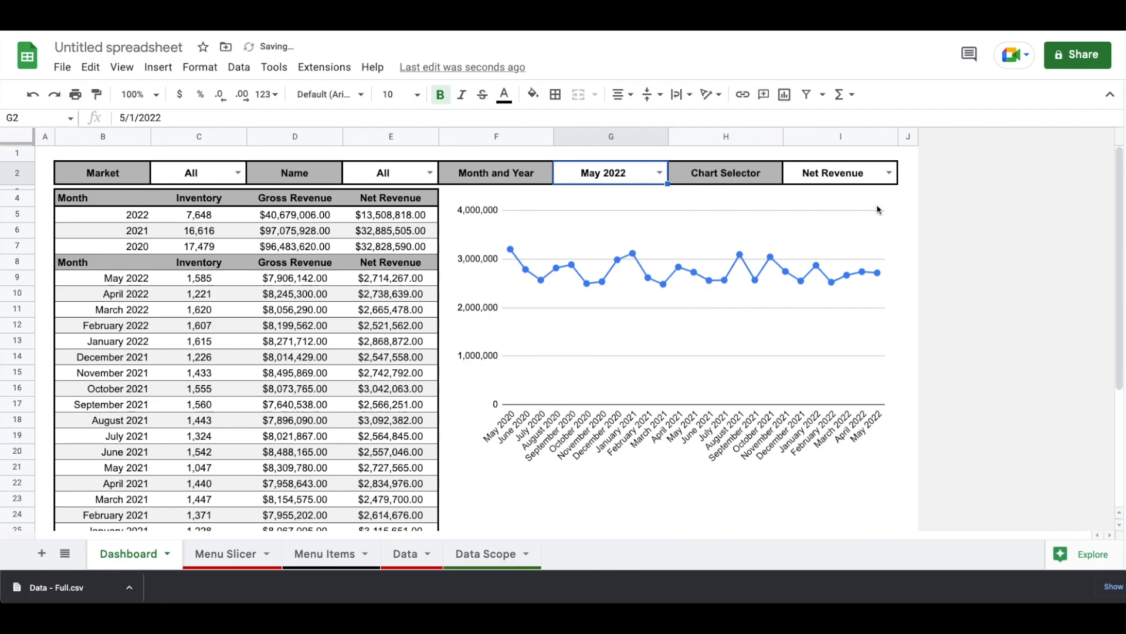
# Set the Chart Selector in I2 to Gross Revenue and the Month and Year filter to 12/1/2022.
pyautogui.click(888, 172)
pyautogui.click(863, 214)
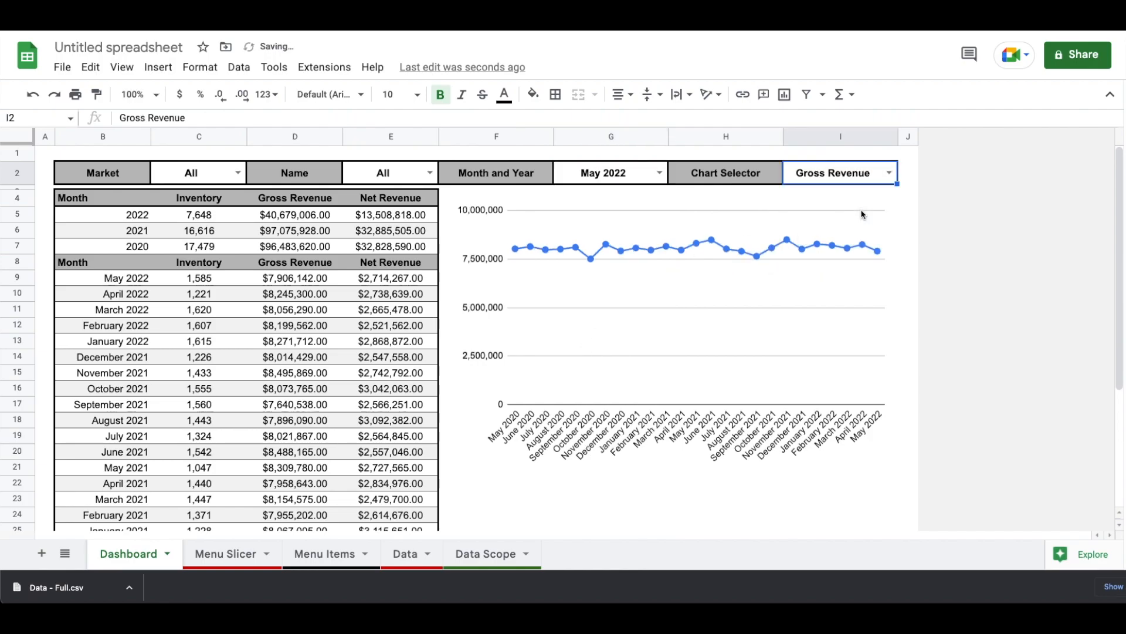
pyautogui.click(659, 172)
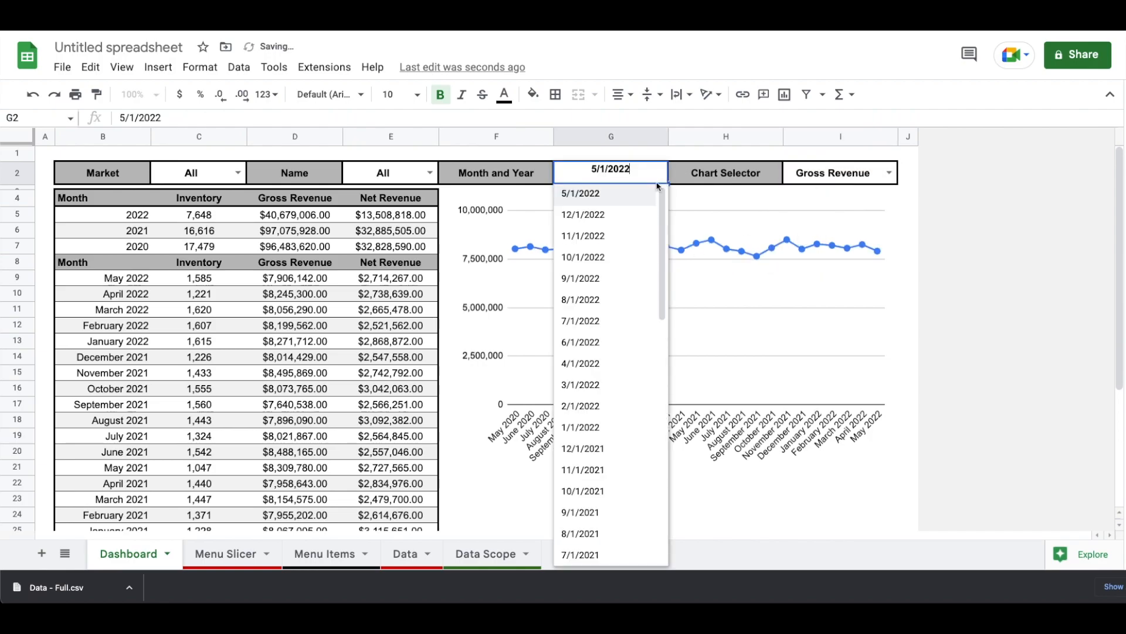
pyautogui.click(628, 214)
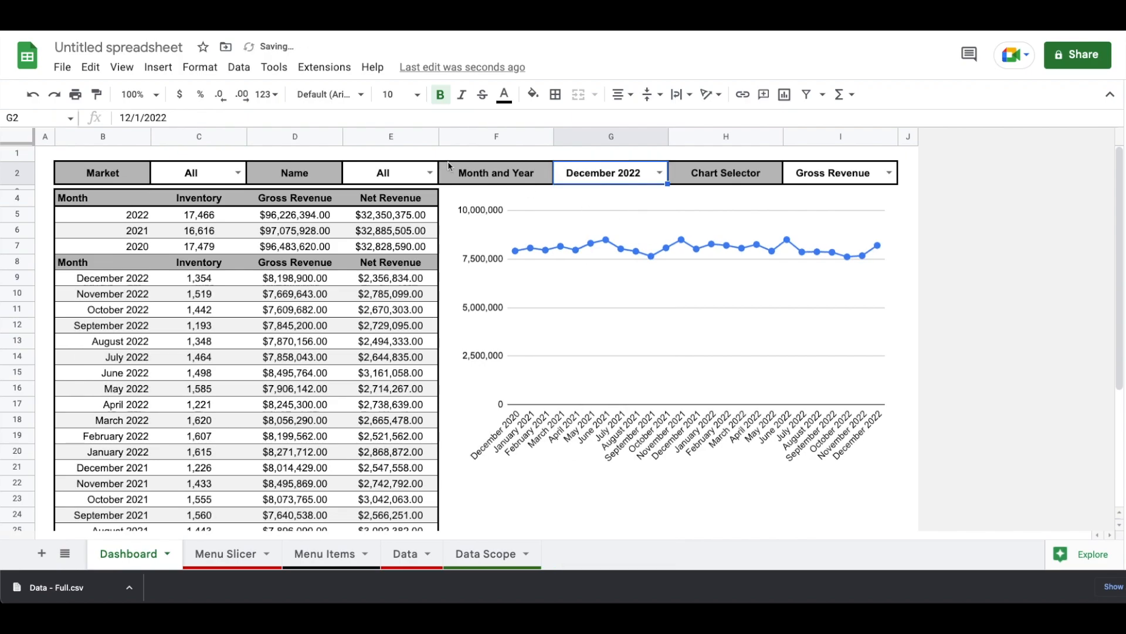
# Set the Name filter in E2 to the fifth person listed after All.
pyautogui.click(238, 173)
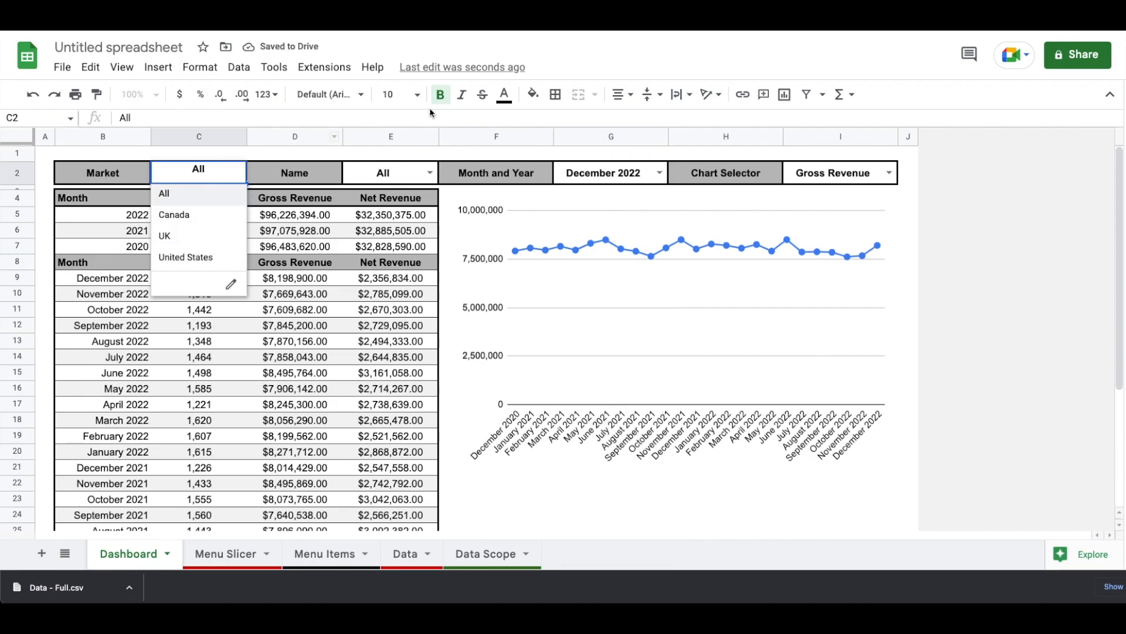
pyautogui.click(430, 172)
pyautogui.click(430, 172)
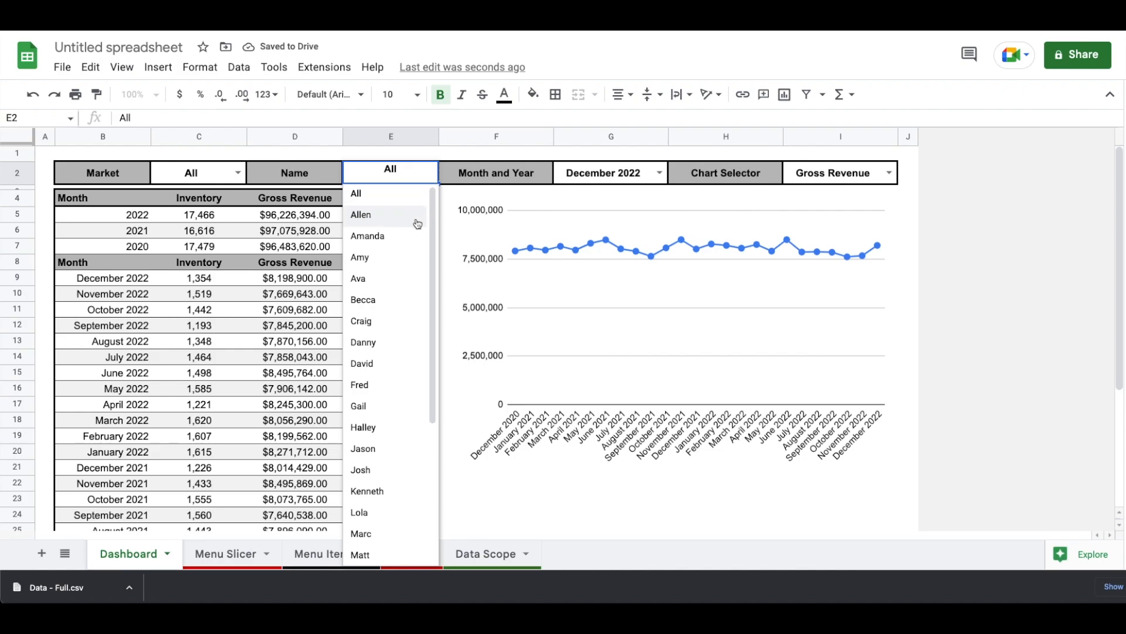
pyautogui.click(375, 299)
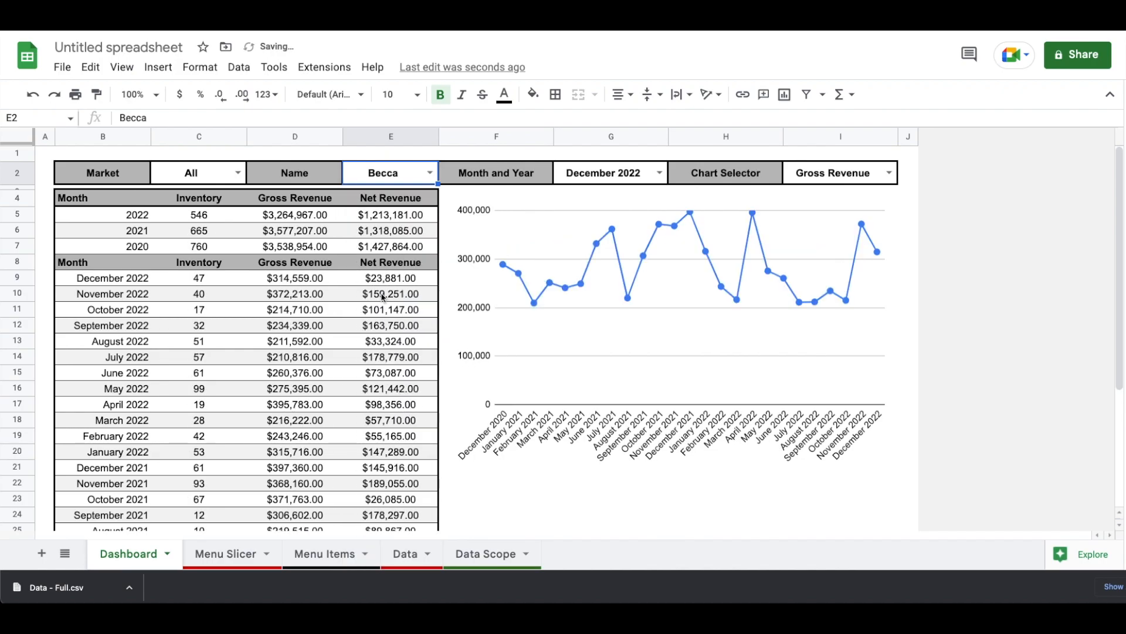
# Switch the Market filter in C2 to Canada, and then to UK.
pyautogui.click(237, 176)
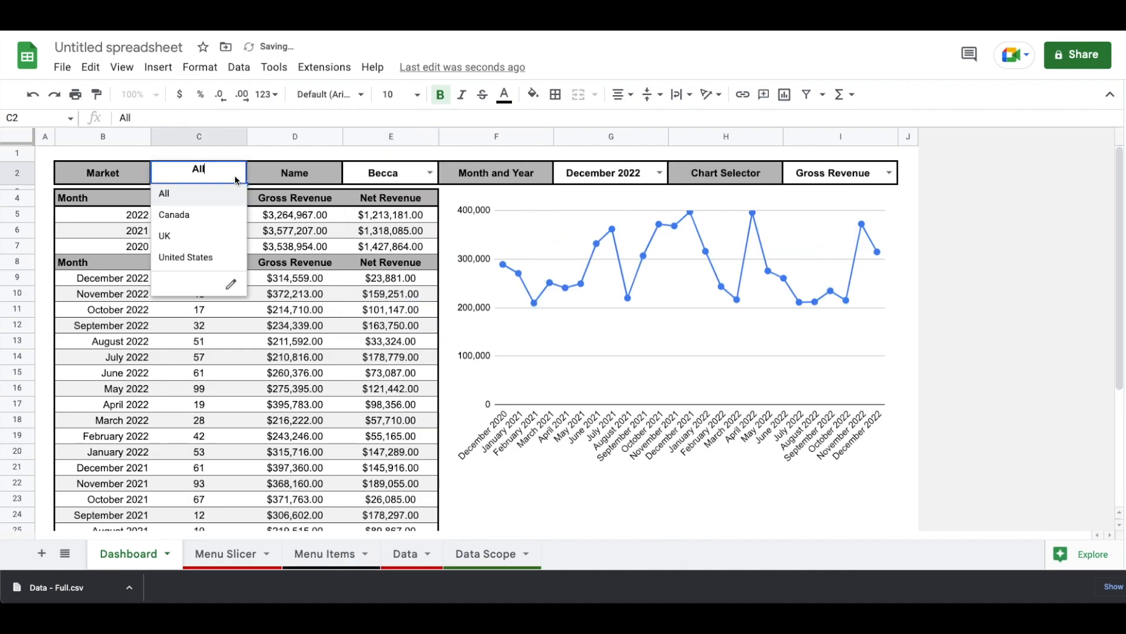
pyautogui.click(199, 215)
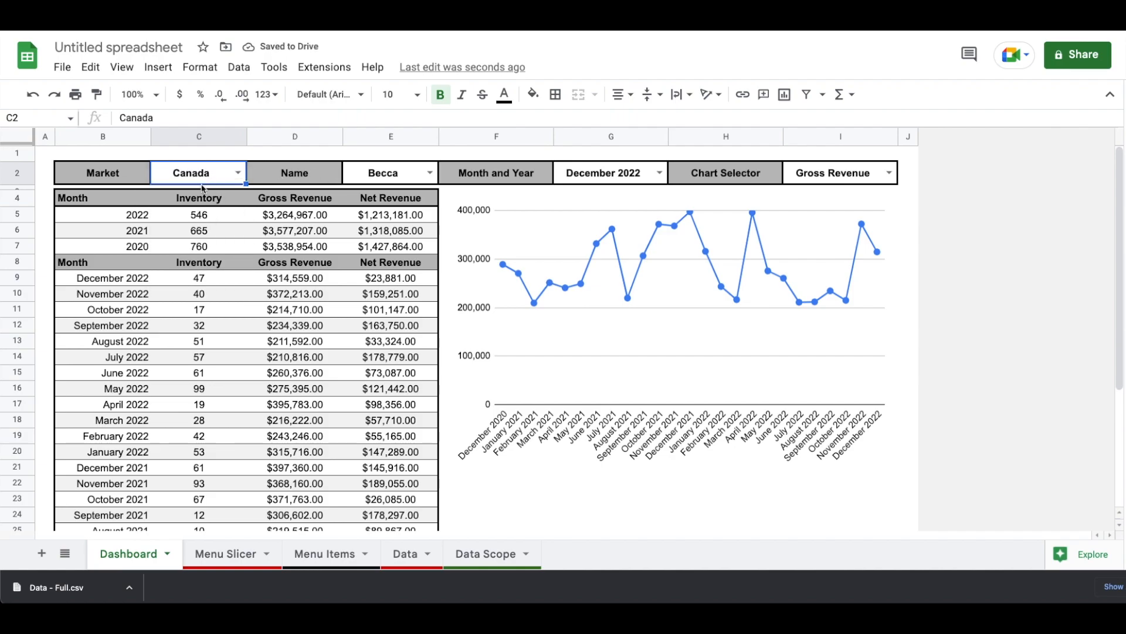
pyautogui.doubleClick(238, 172)
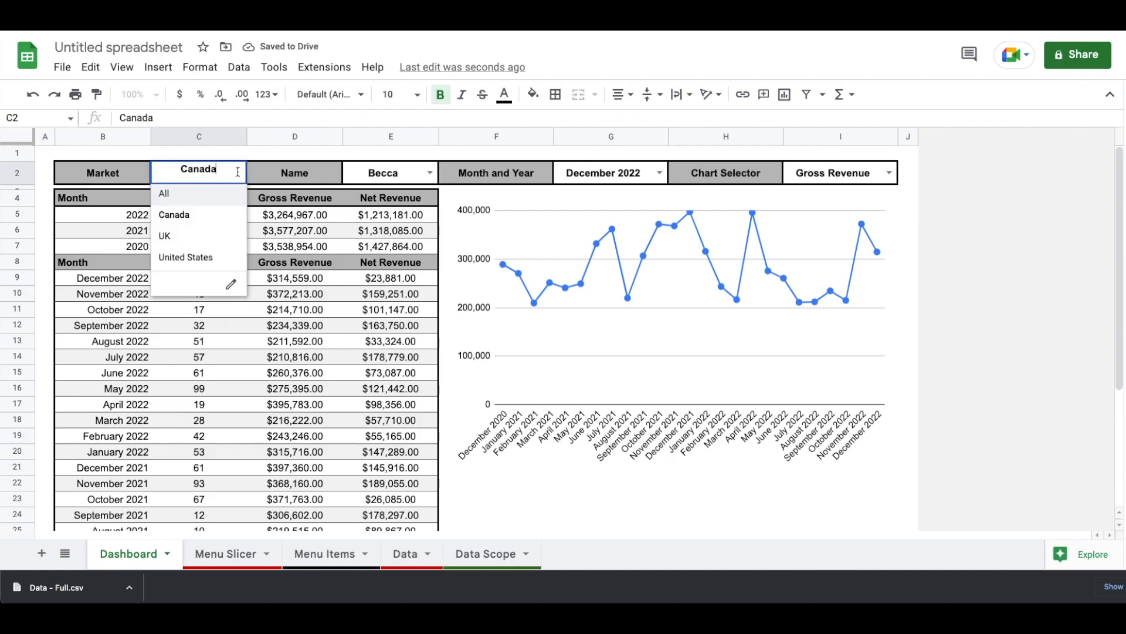
pyautogui.click(190, 237)
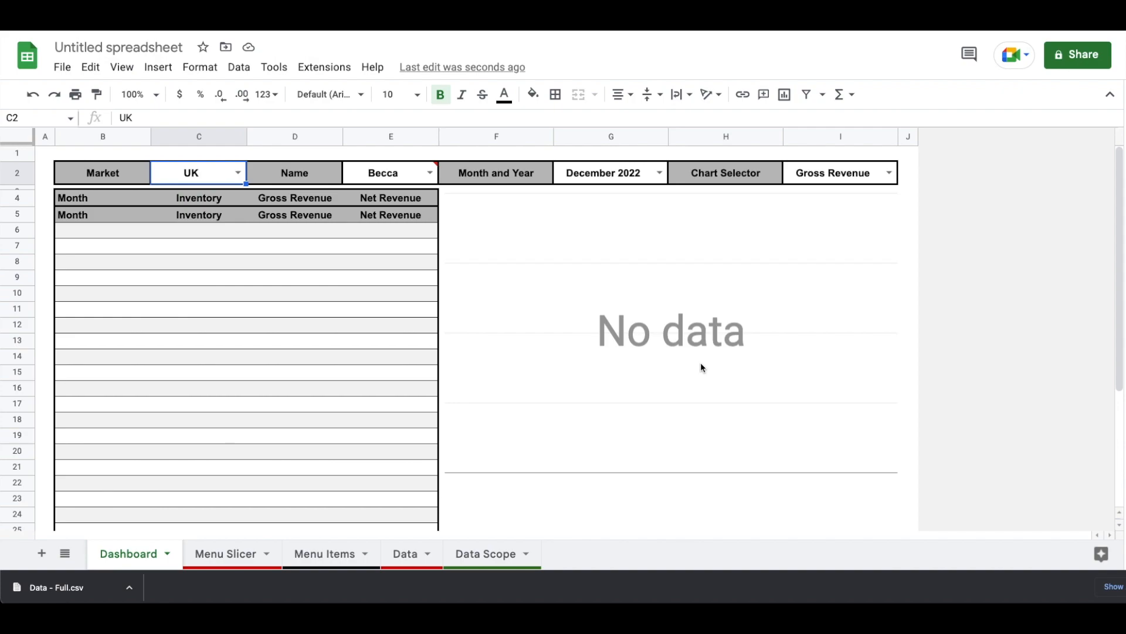
# Open the spreadsheet's Apps Script editor and insert two blank lines above myFunction in Code.gs.
pyautogui.click(330, 70)
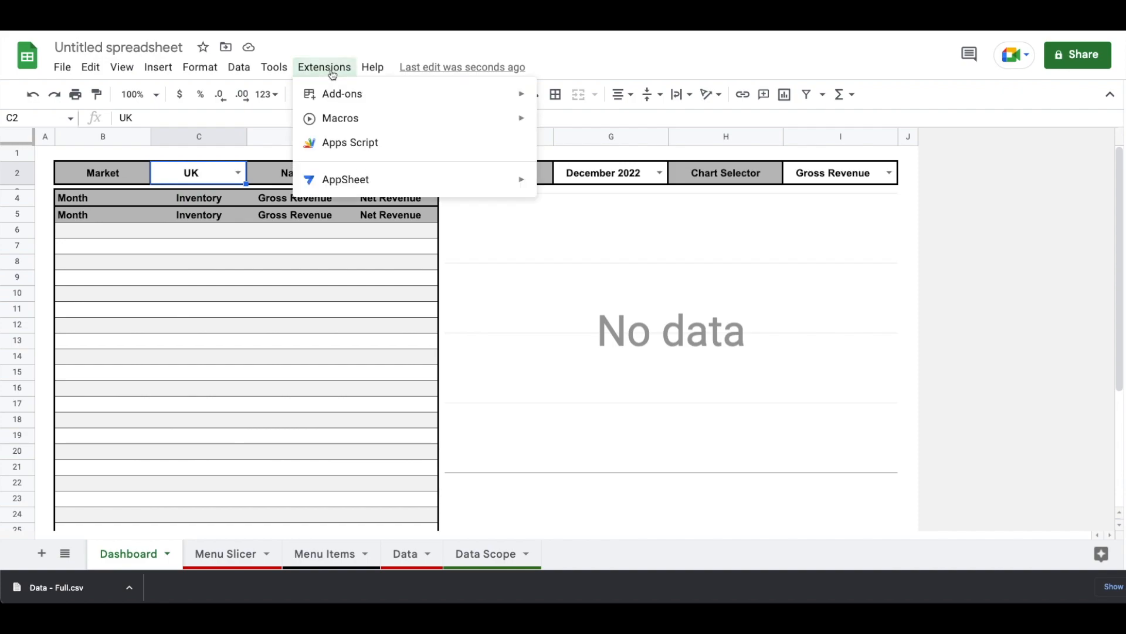
pyautogui.click(334, 143)
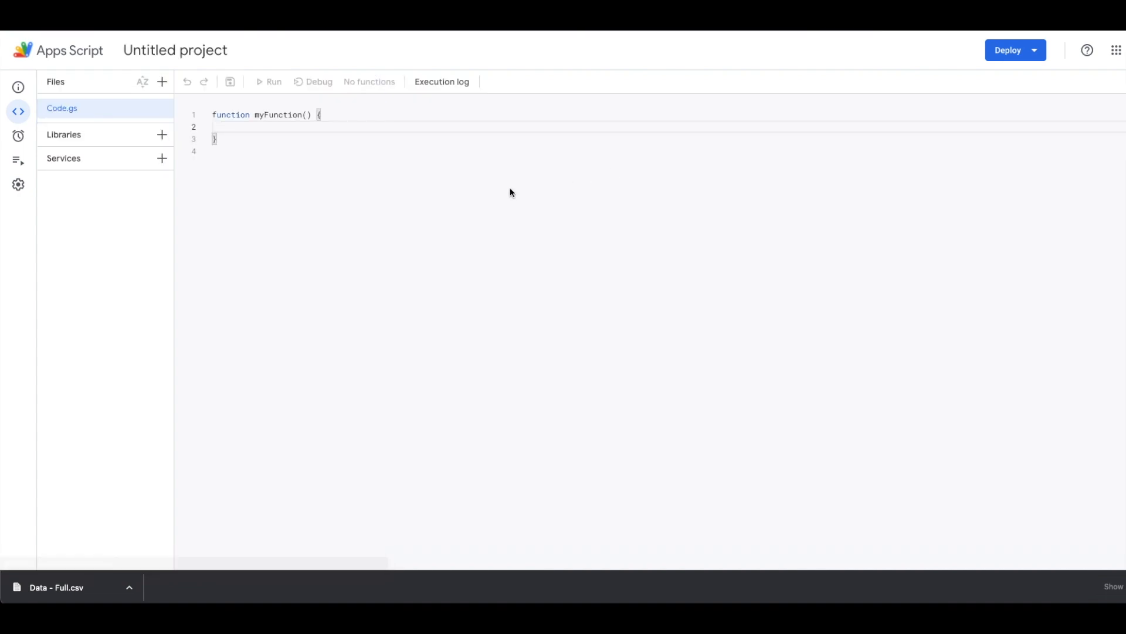
pyautogui.click(213, 114)
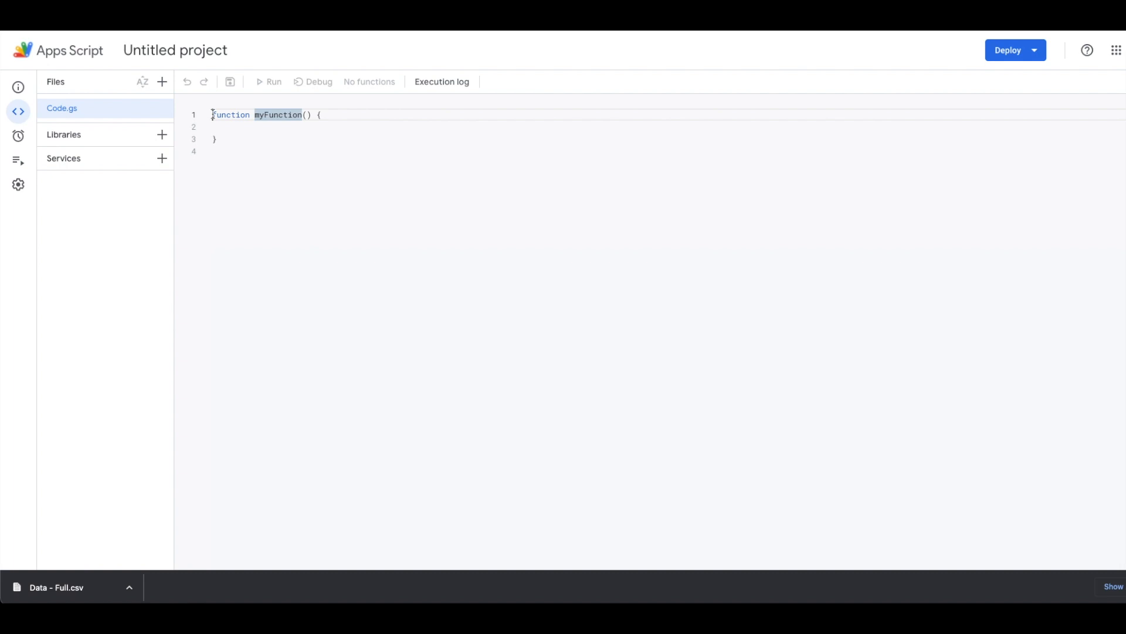
pyautogui.click(213, 114)
pyautogui.press('Return')
pyautogui.press('Return')
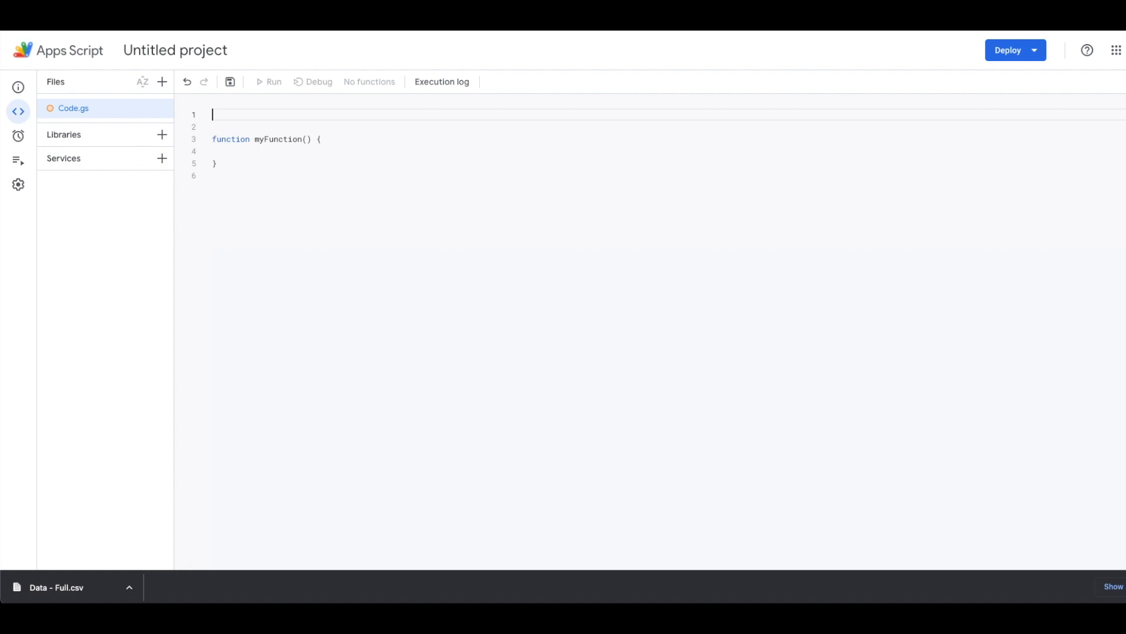
# Declare the constant app on line 1 as SpreadsheetApp.getActiveSpreadsheet(); and start a new line below it.
pyautogui.write('const')
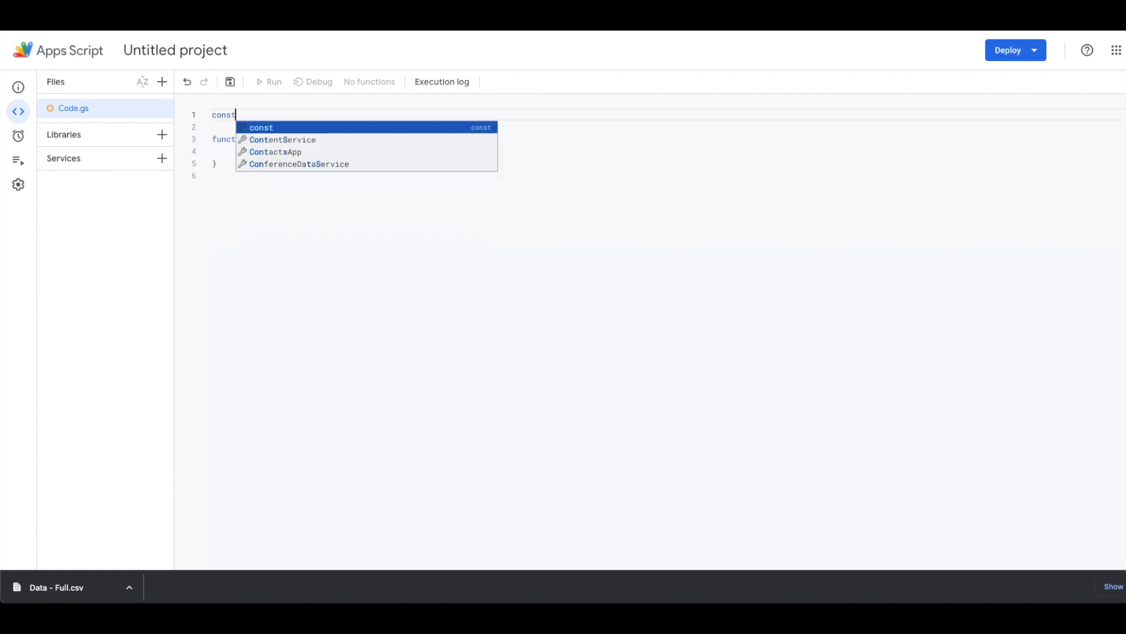
pyautogui.write(' app =')
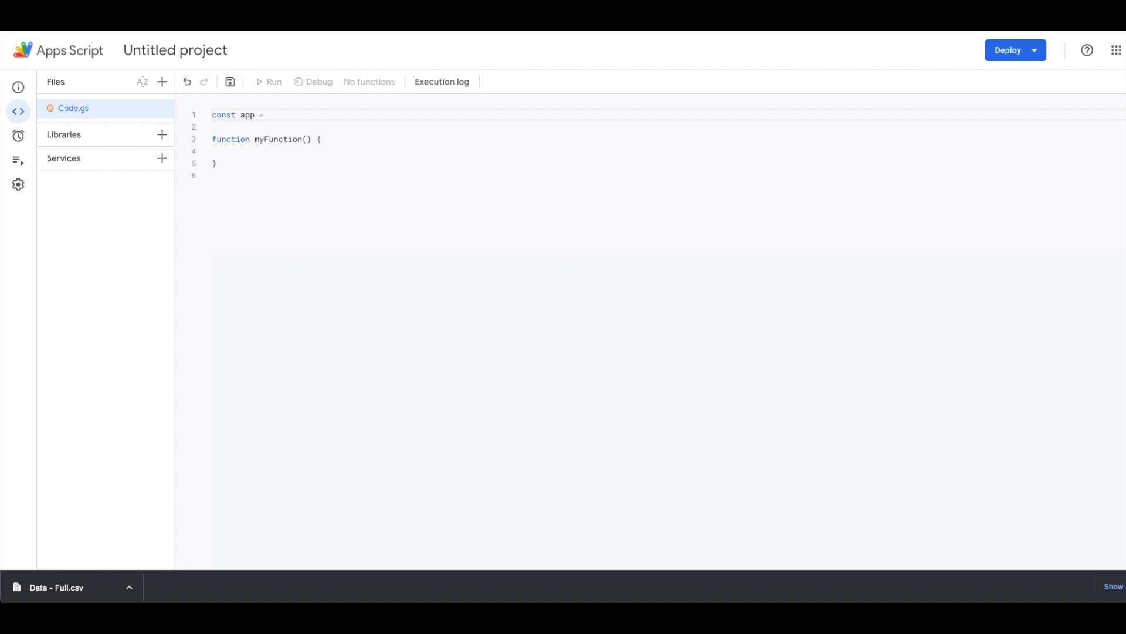
pyautogui.write('S')
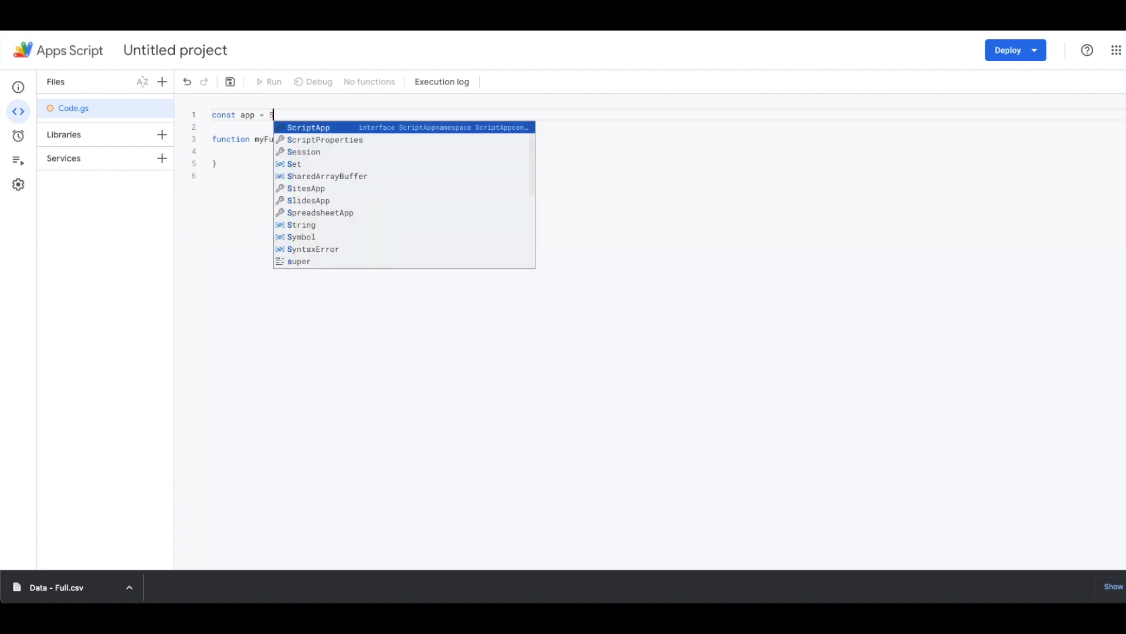
pyautogui.write('preadsheetApp')
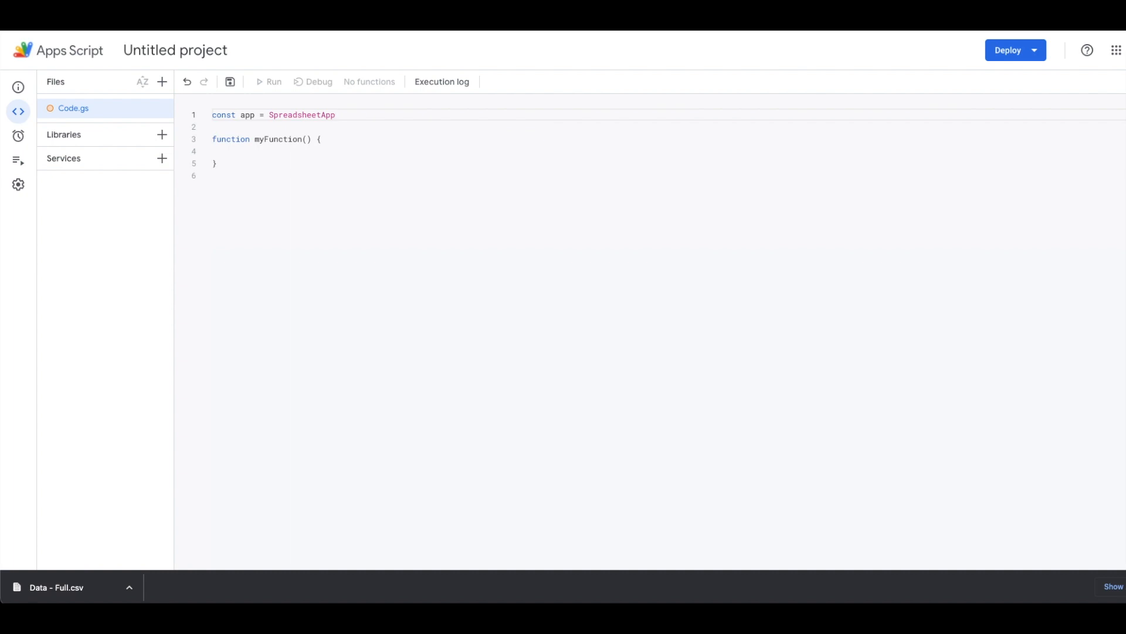
pyautogui.write('.getA')
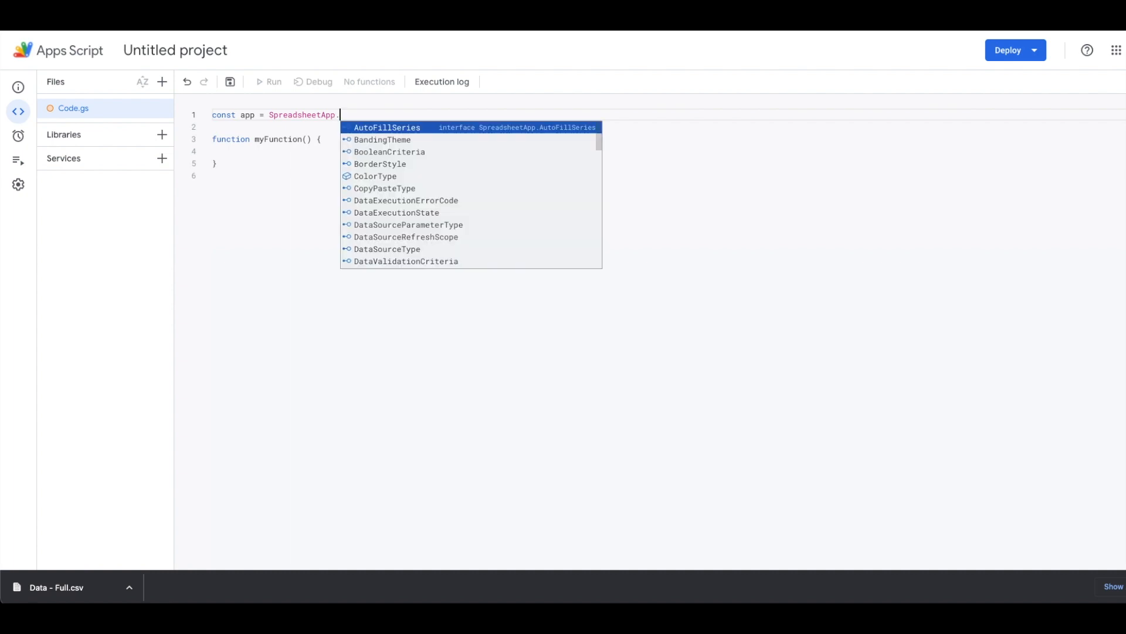
pyautogui.press('Down')
pyautogui.press('Down')
pyautogui.press('Down')
pyautogui.press('Down')
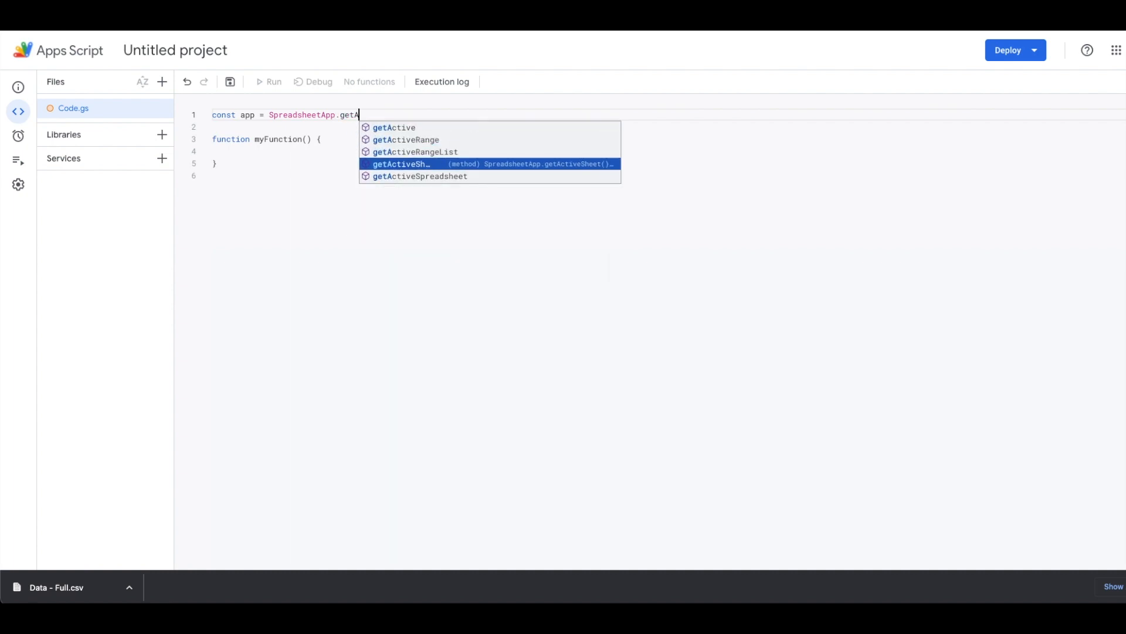
pyautogui.press('Return')
pyautogui.write('()')
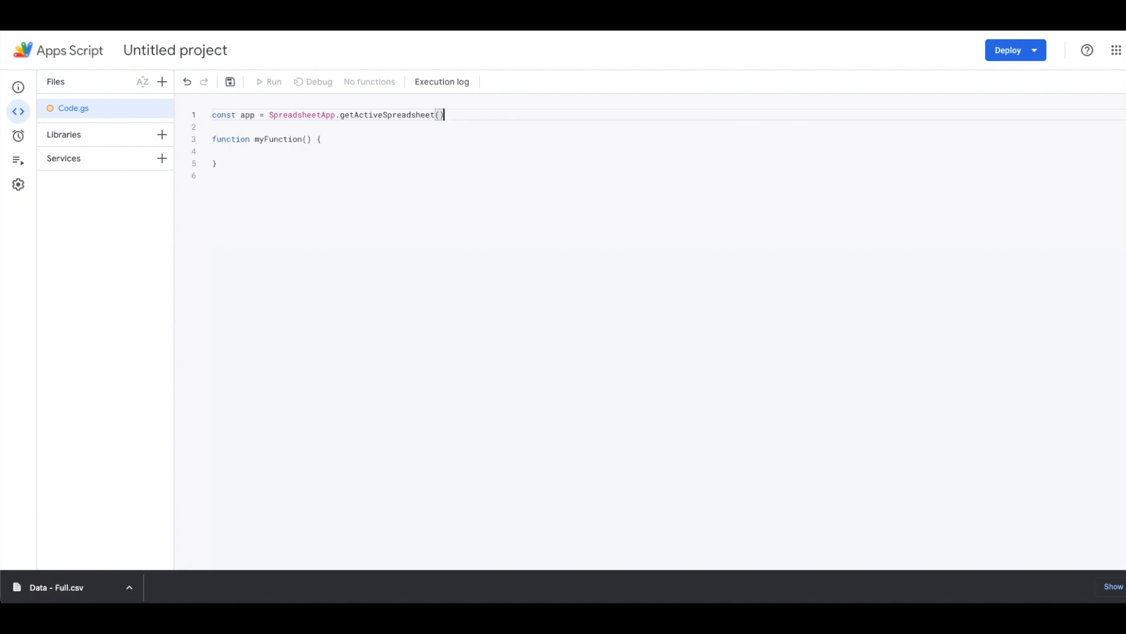
pyautogui.write(';')
pyautogui.press('Return')
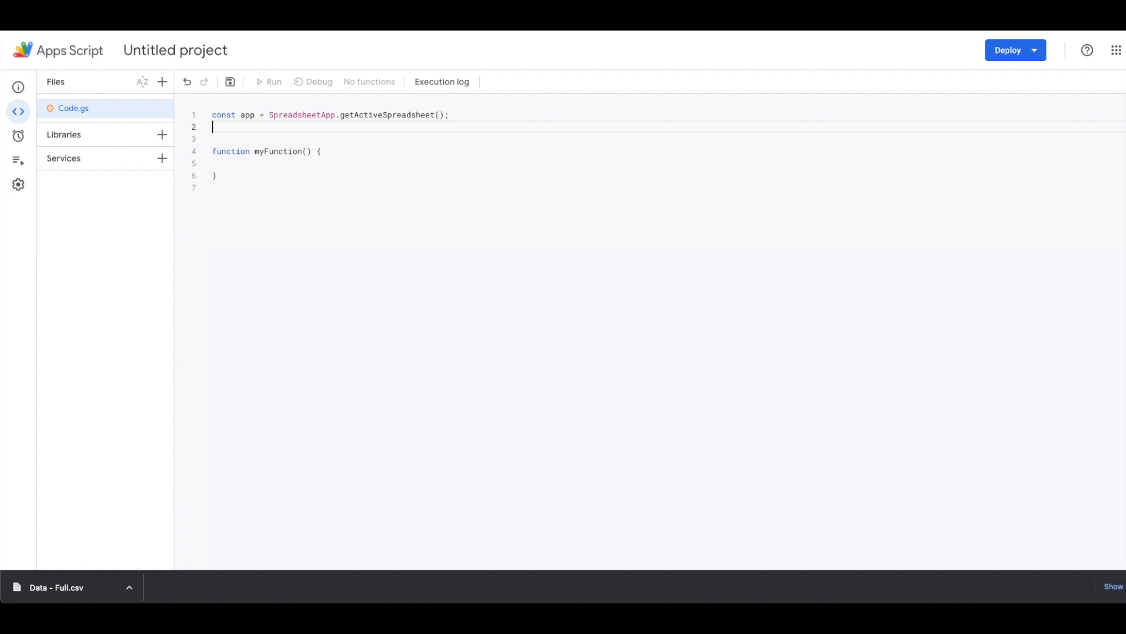
# Declare the constant sheet on line 2 as app.getSheetByName('Dashboard');.
pyautogui.write('cons')
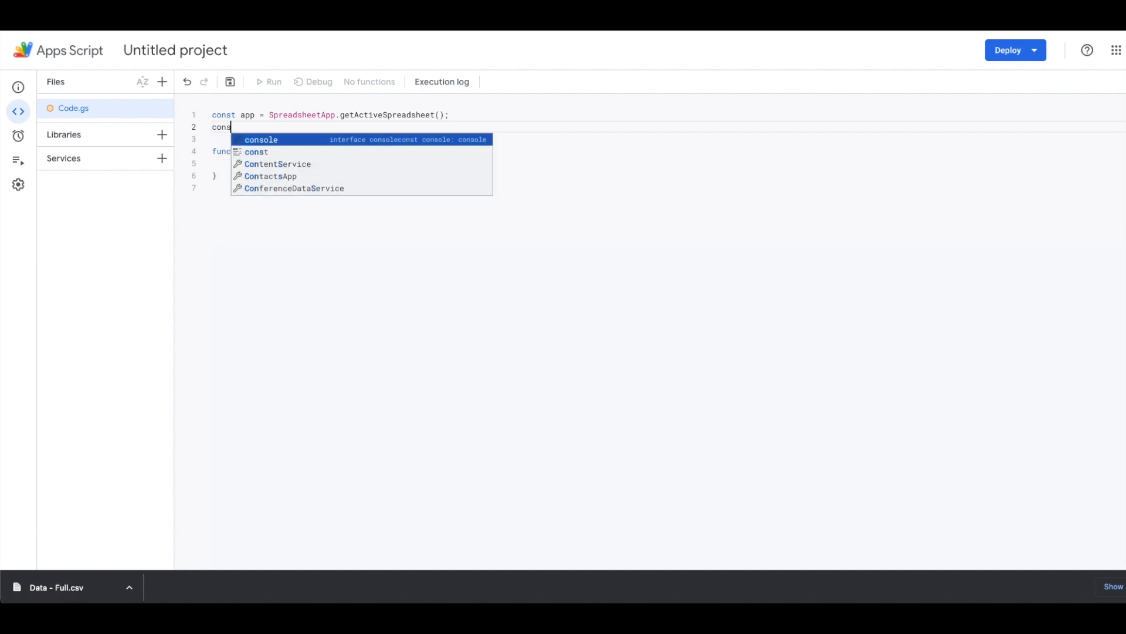
pyautogui.write('t she')
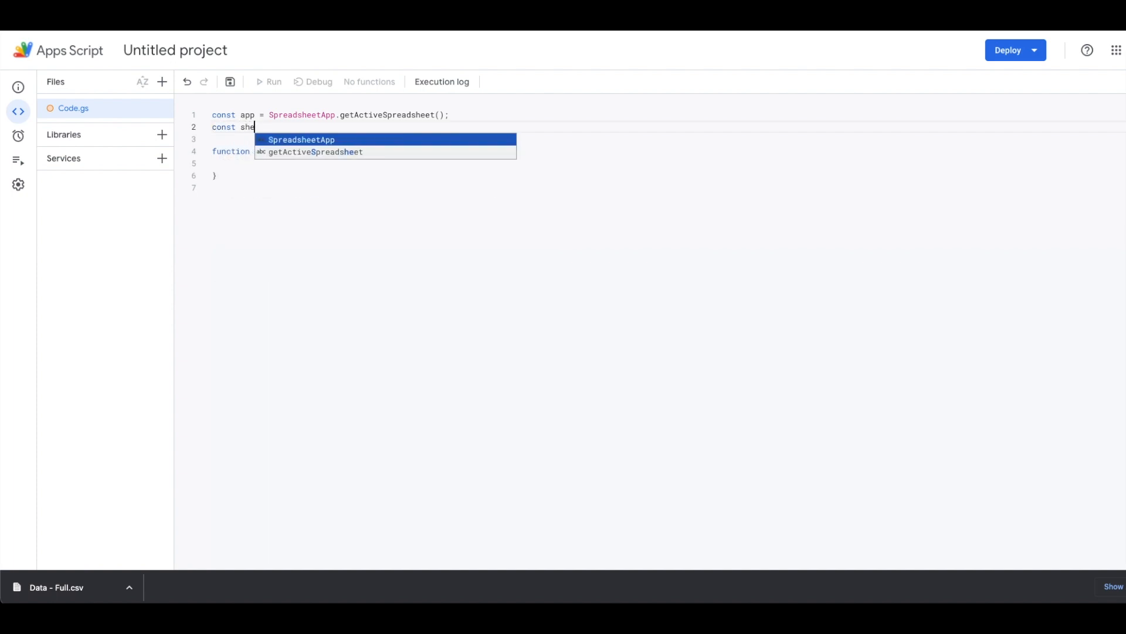
pyautogui.write('et = app.')
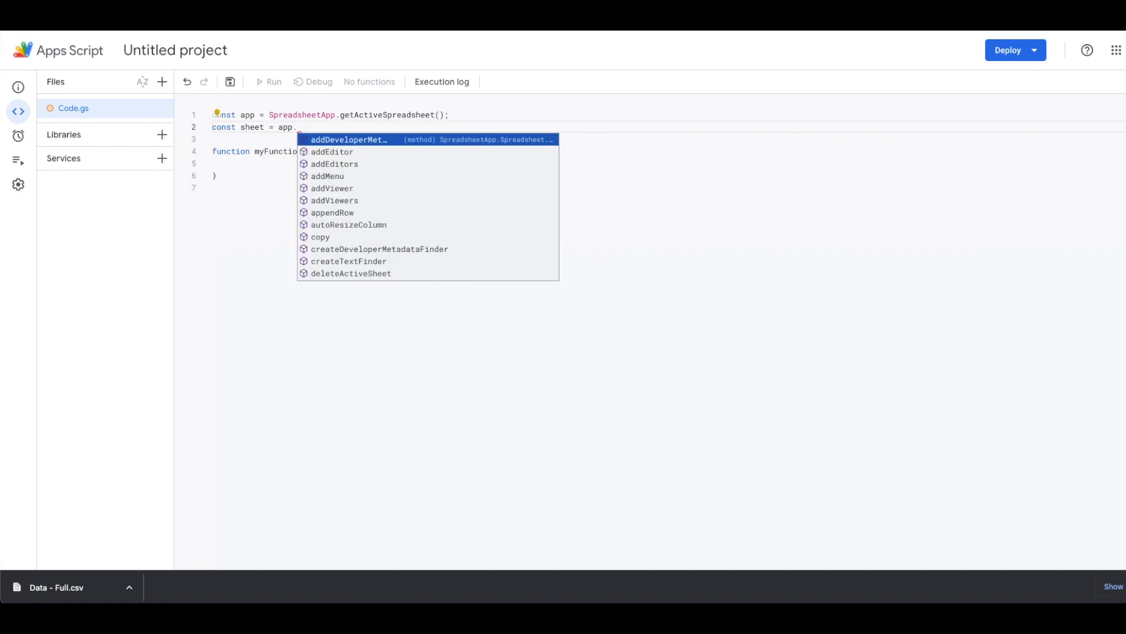
pyautogui.write('getShet')
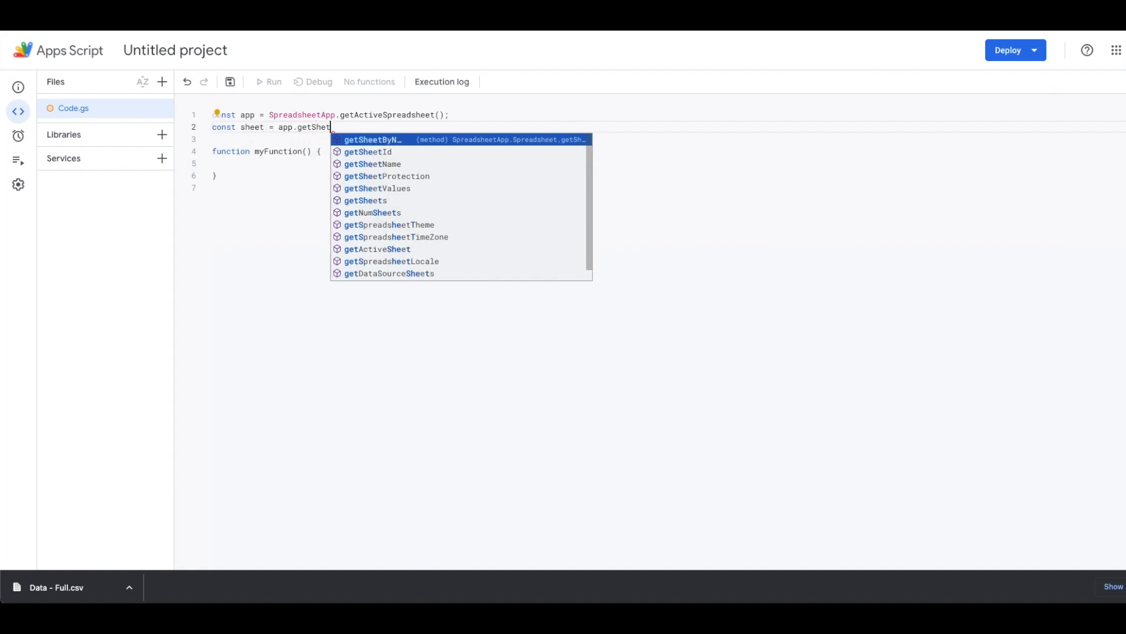
pyautogui.press('Return')
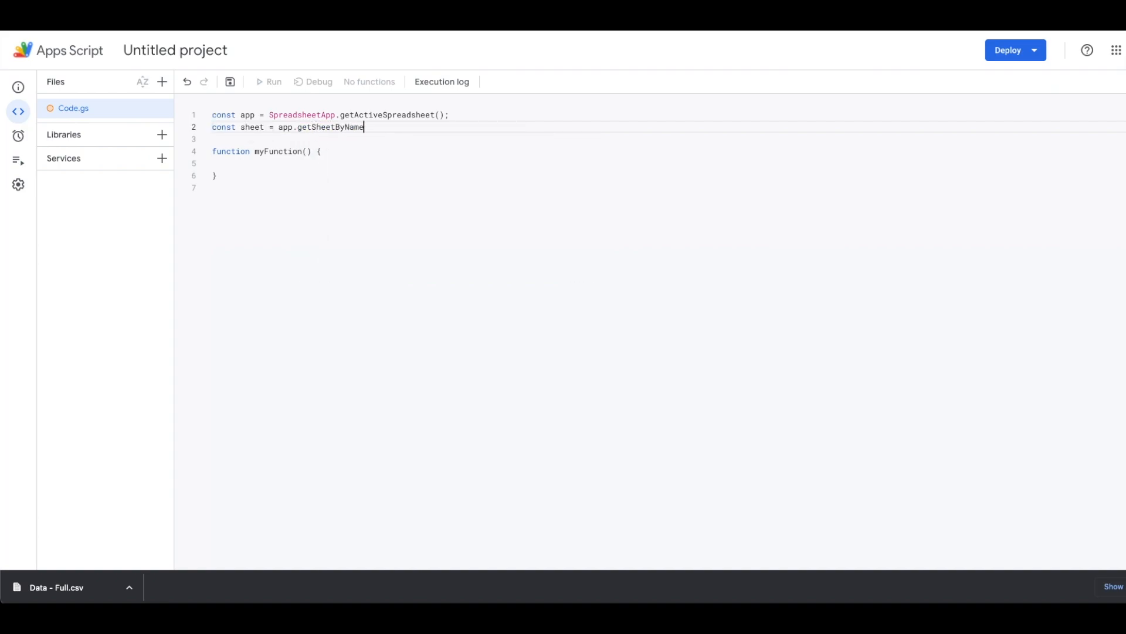
pyautogui.write("'Dash")
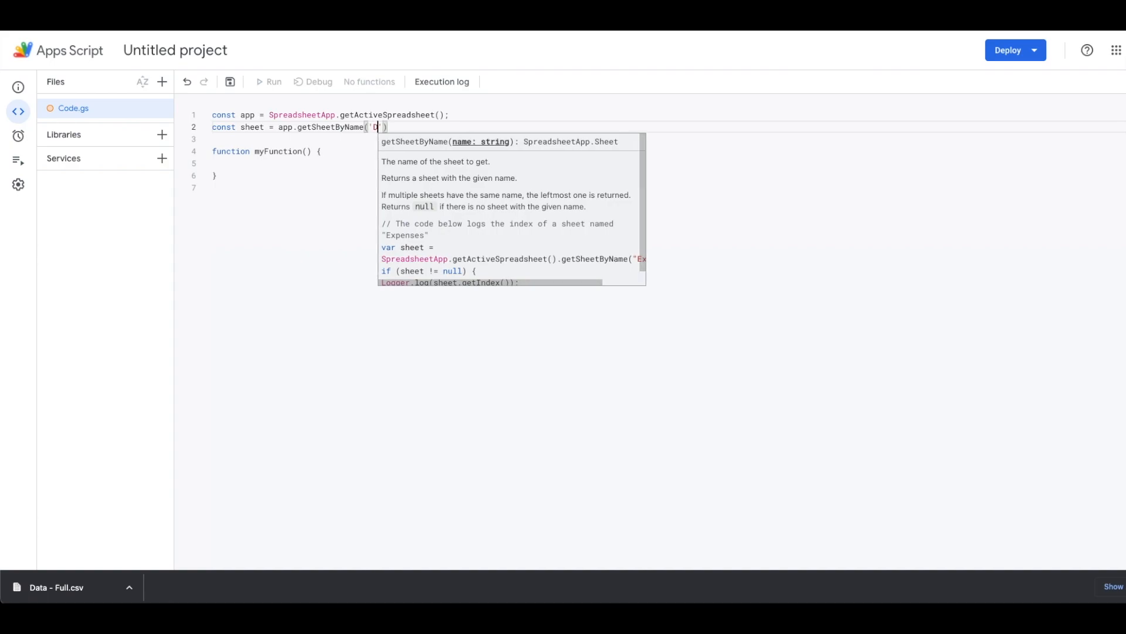
pyautogui.write("board'")
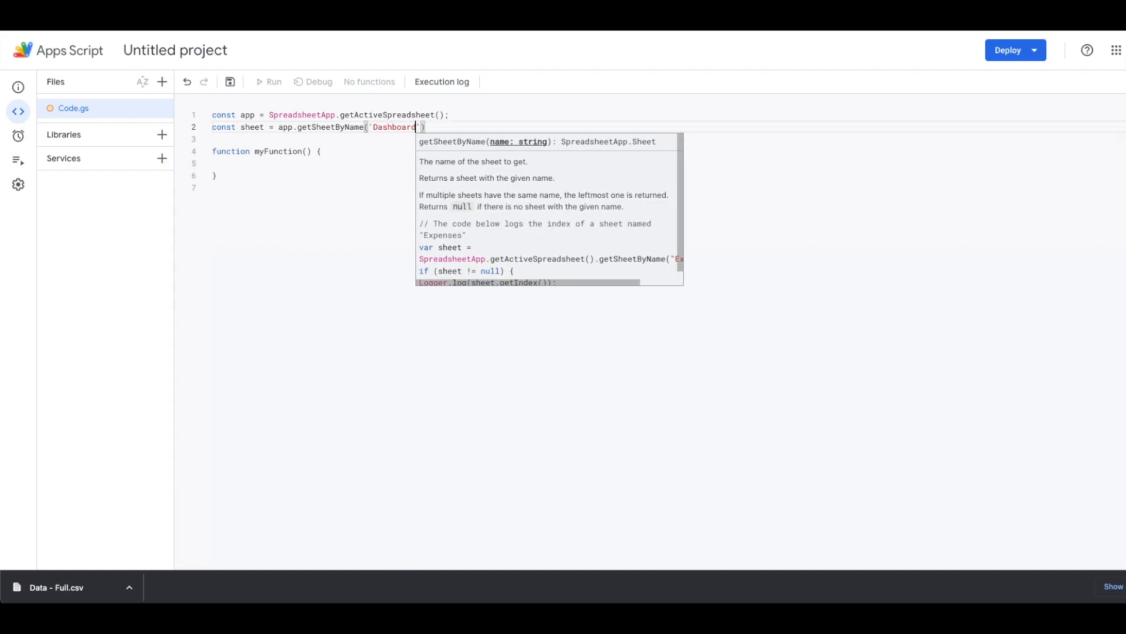
pyautogui.write(');')
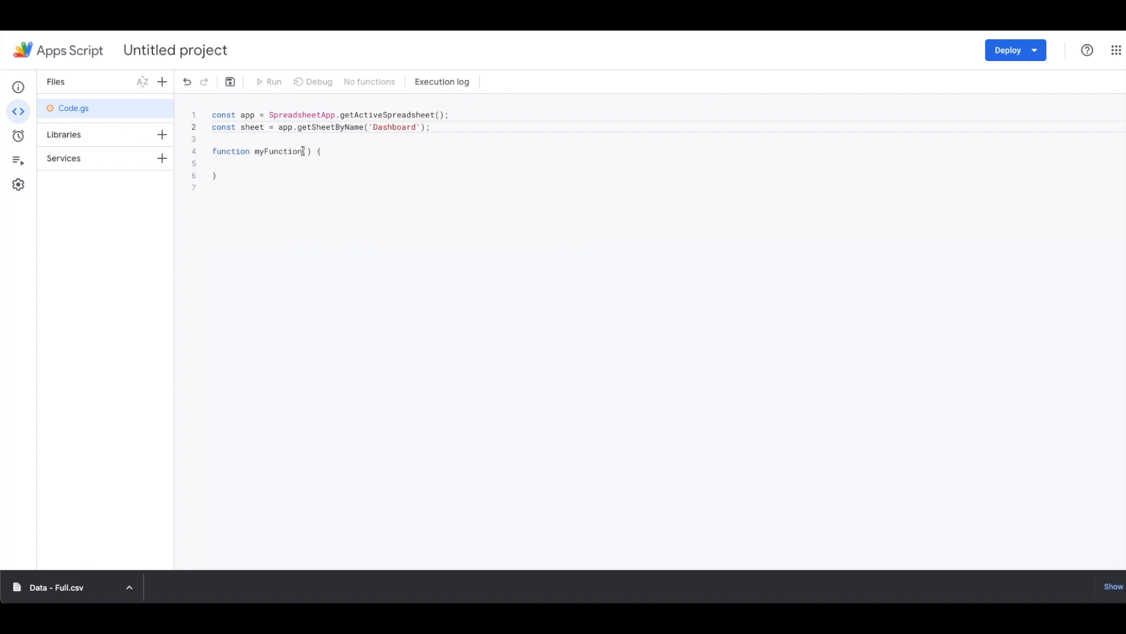
# Rename myFunction to onEdit and give it the parameter e.
pyautogui.moveTo(305, 151); pyautogui.dragTo(255, 151)
pyautogui.write('onEdit')
pyautogui.press('Right')
pyautogui.write('e')
pyautogui.press('Right')
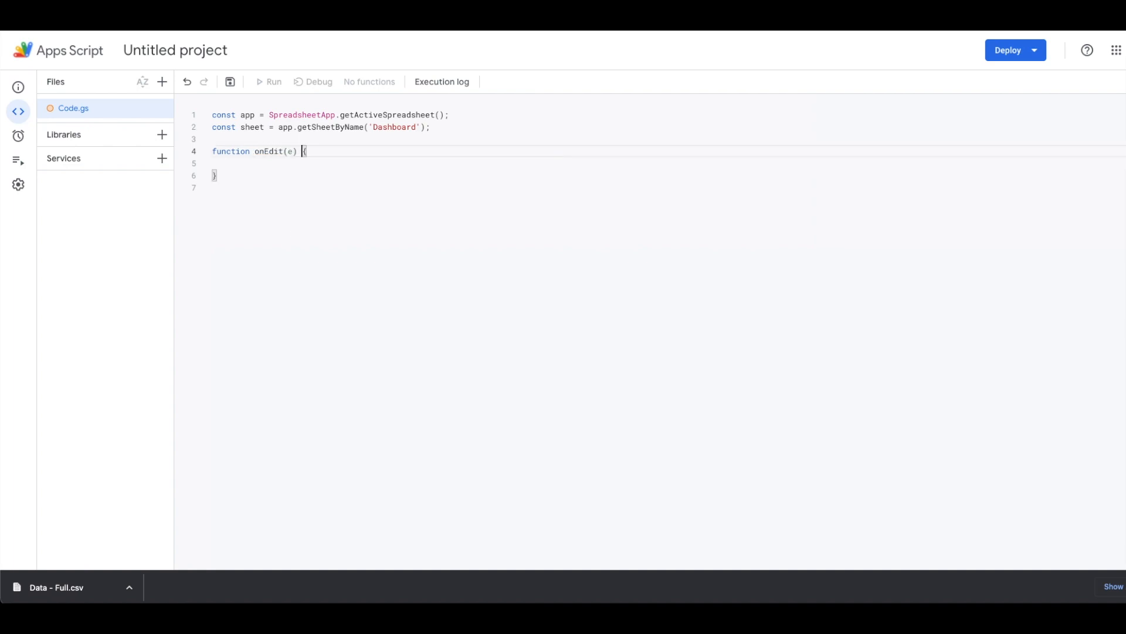
pyautogui.press('Down')
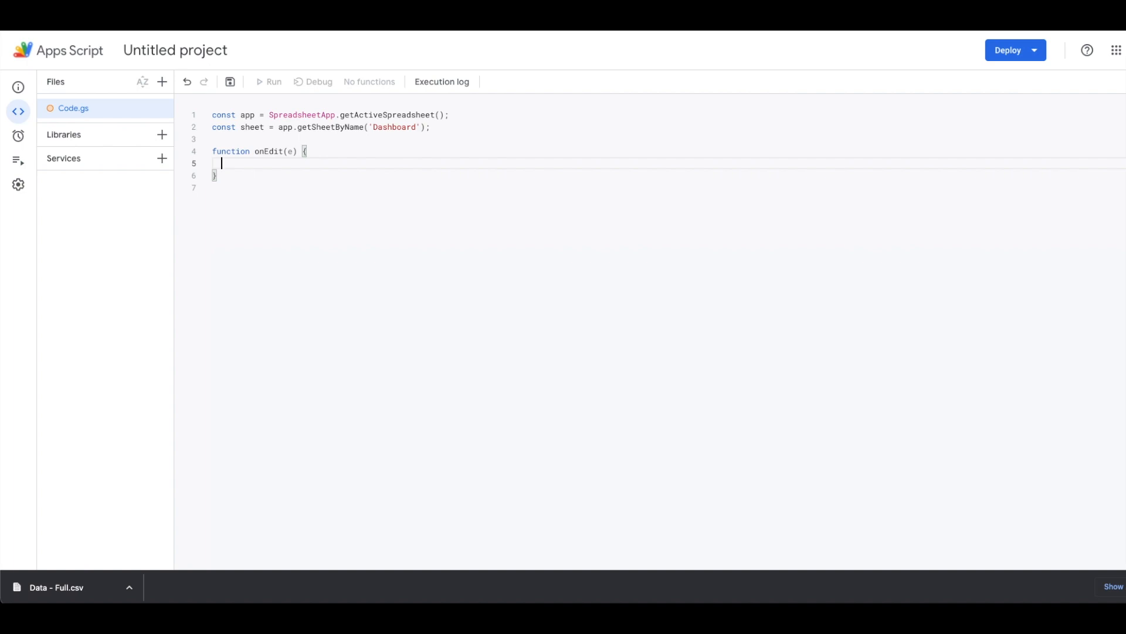
# Write an if condition inside onEdit that checks e.range.getSheet().getName() == 'Dashboard'.
pyautogui.write('if')
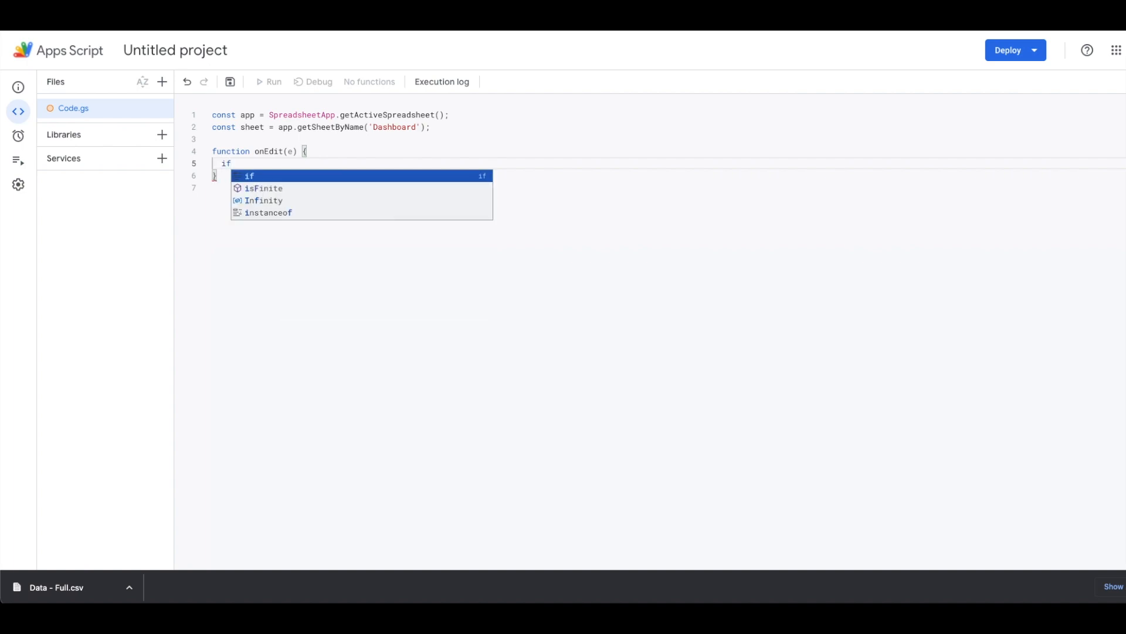
pyautogui.write('(')
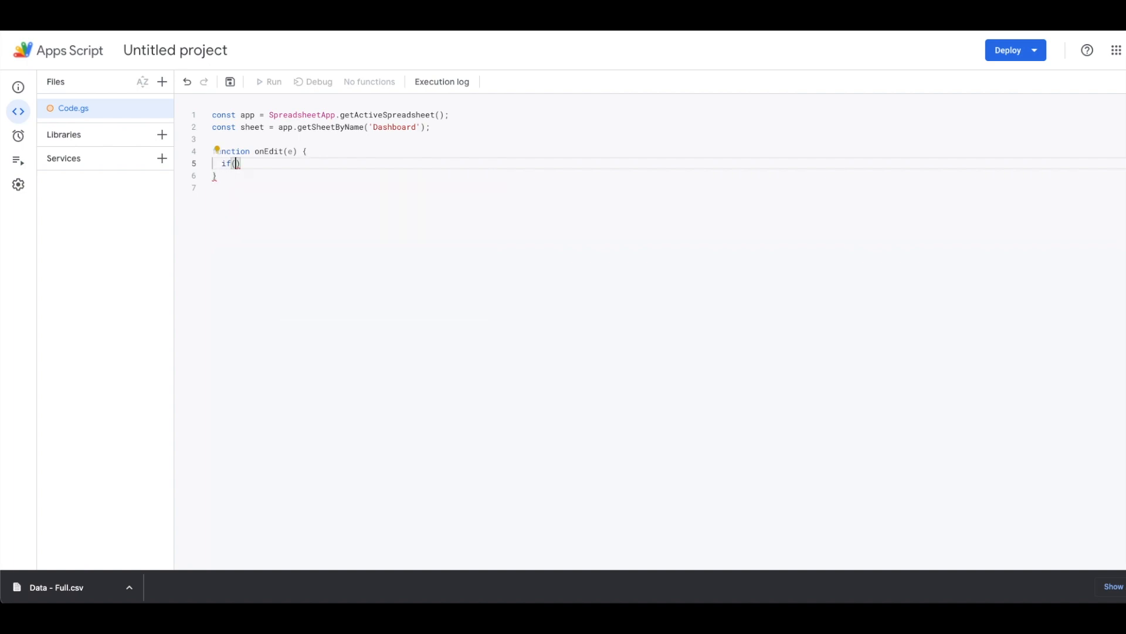
pyautogui.write('e.range.getSheet')
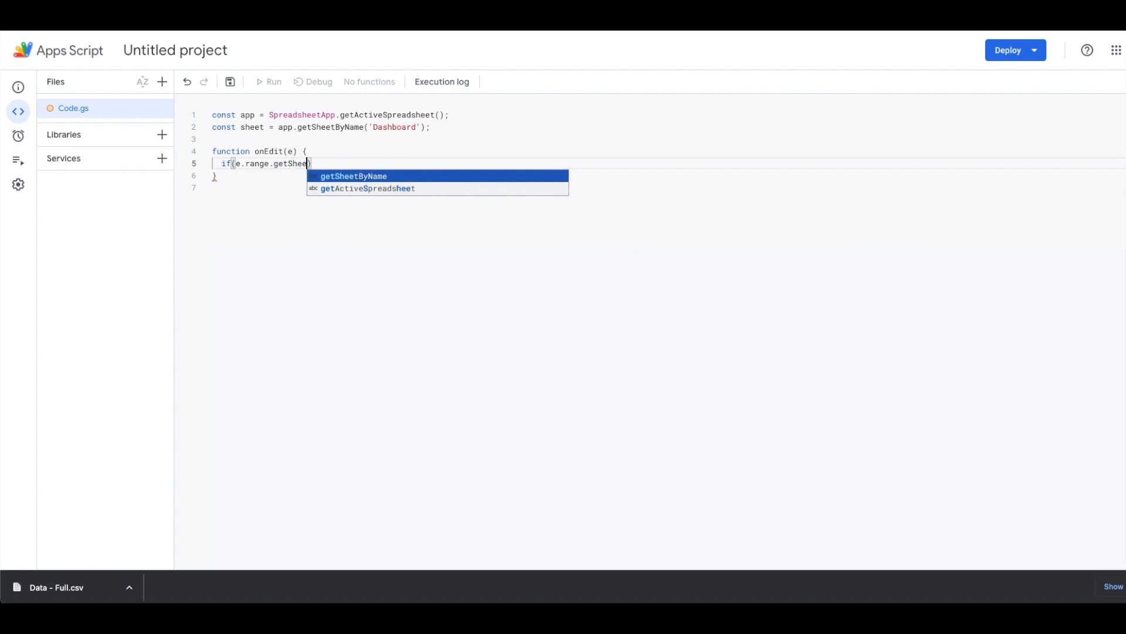
pyautogui.write('(')
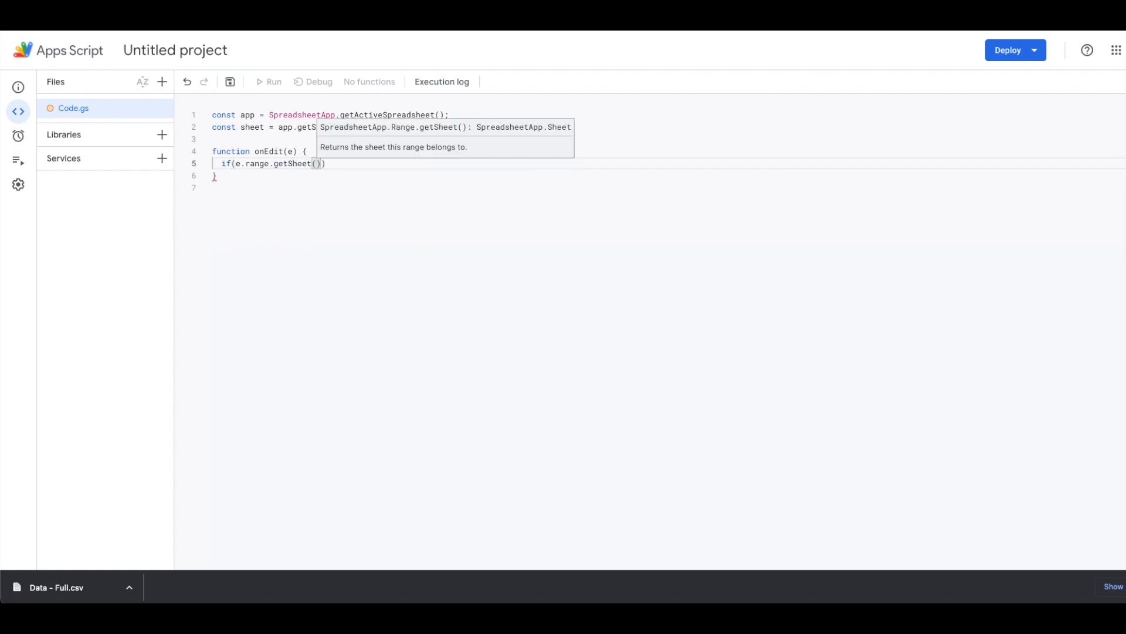
pyautogui.write(').getName')
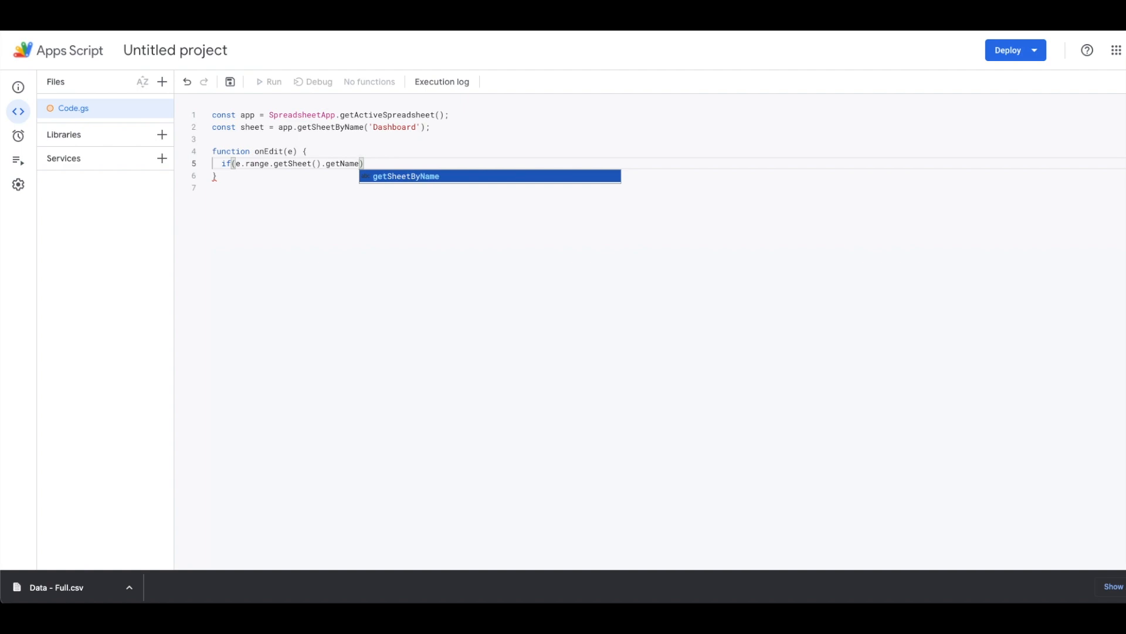
pyautogui.write("() == 'Dashboard'")
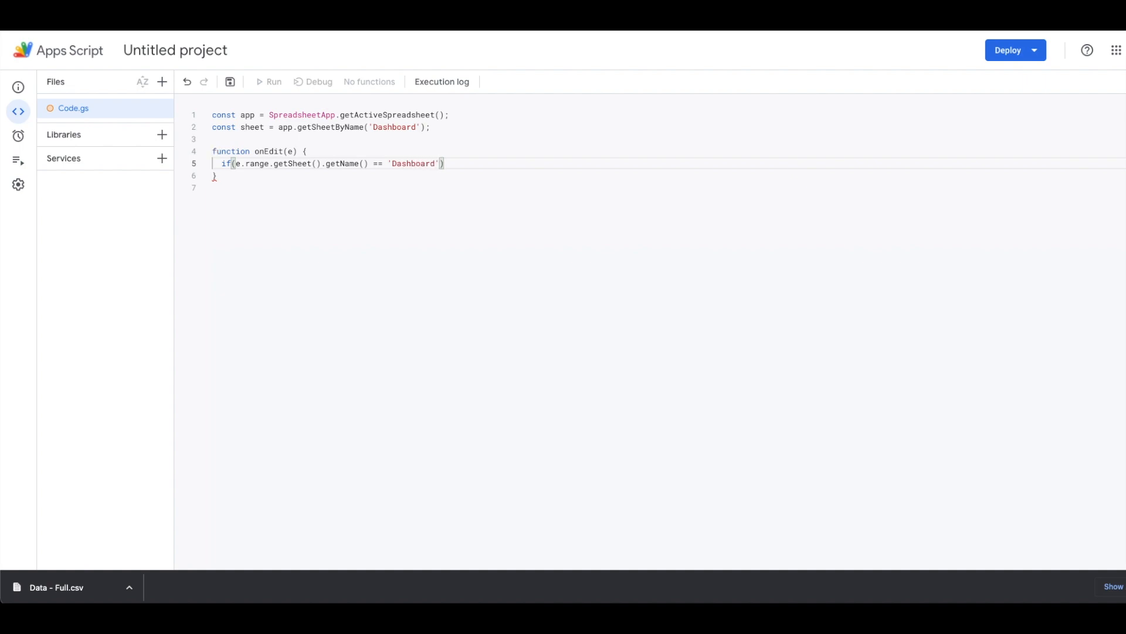
# Extend the if condition with && e.range.getA1Notation() == 'C2' and open its code block.
pyautogui.write(' && e.range')
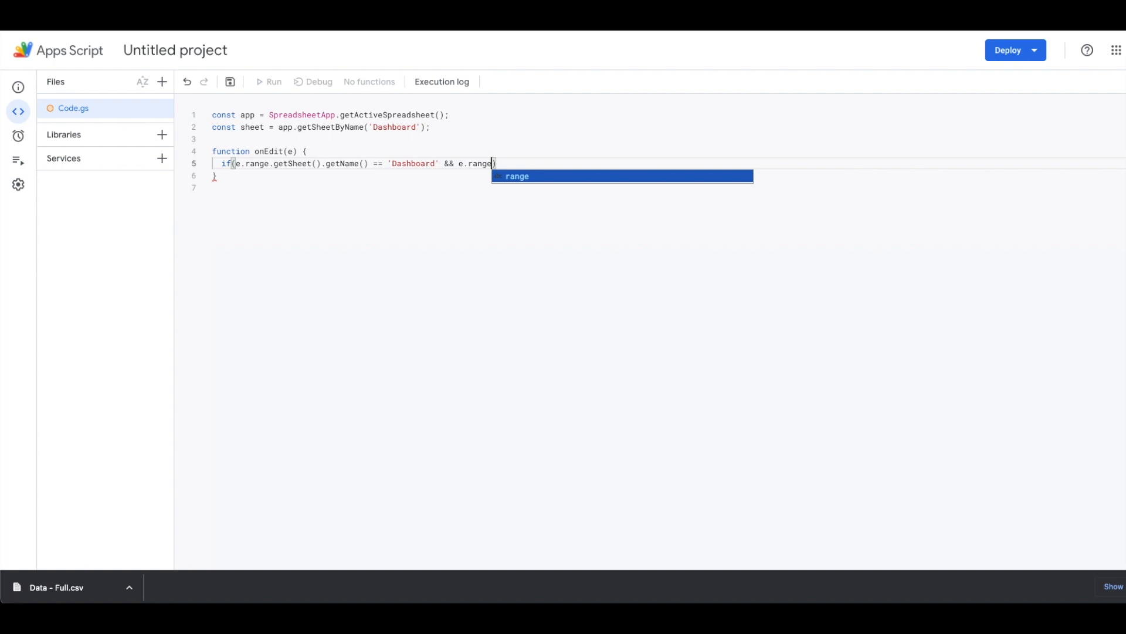
pyautogui.write('.get')
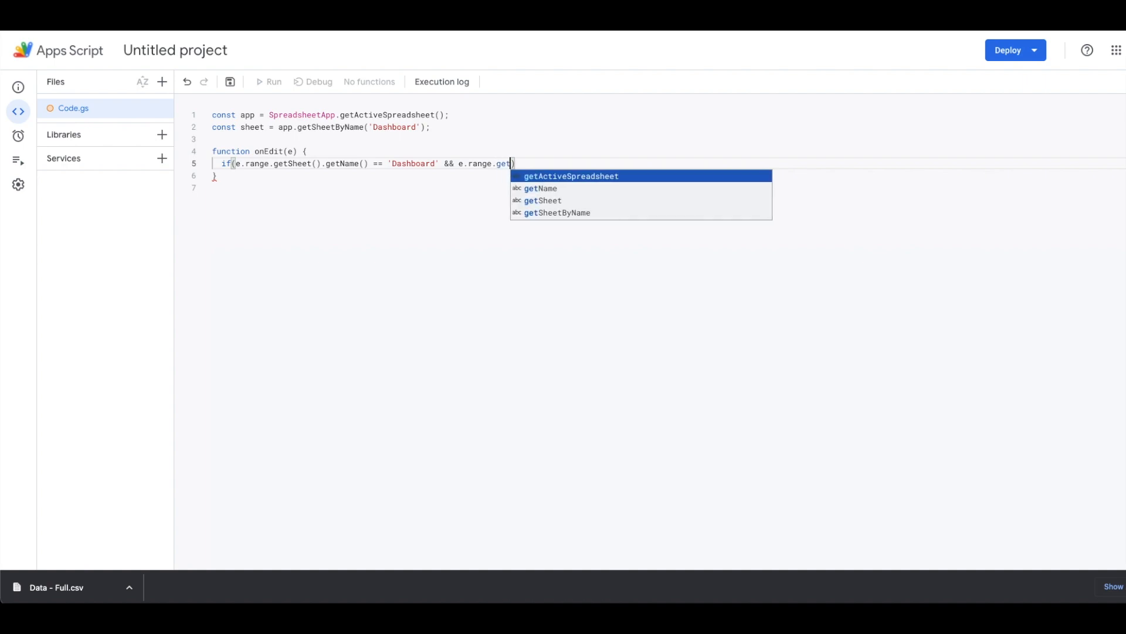
pyautogui.write('A1Notation')
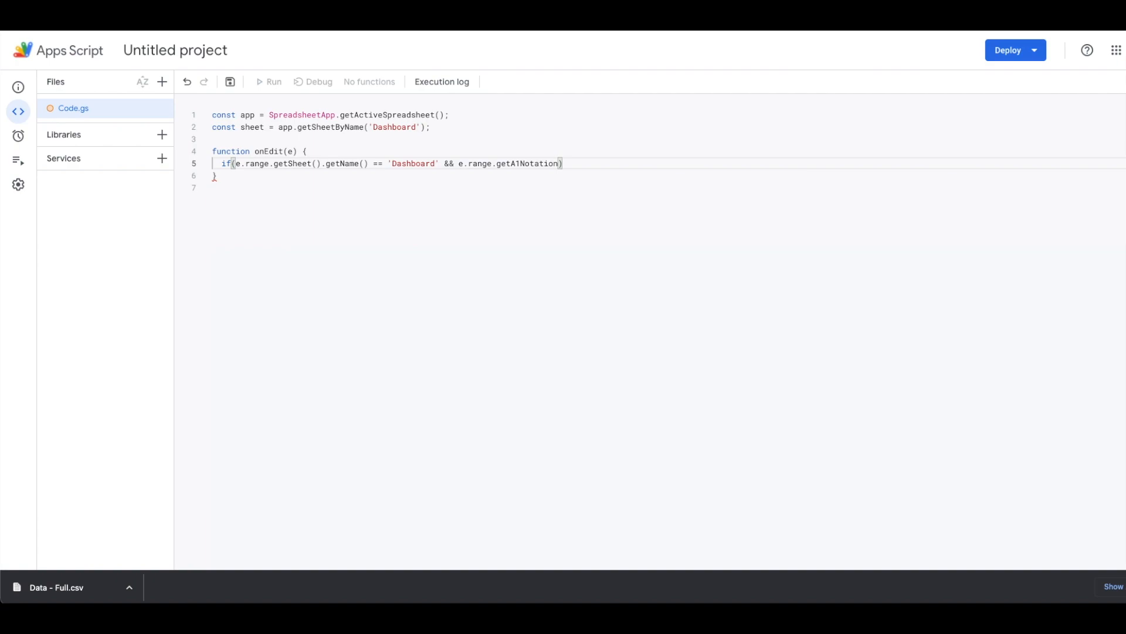
pyautogui.write("() == 'C2'){")
pyautogui.press('Return')
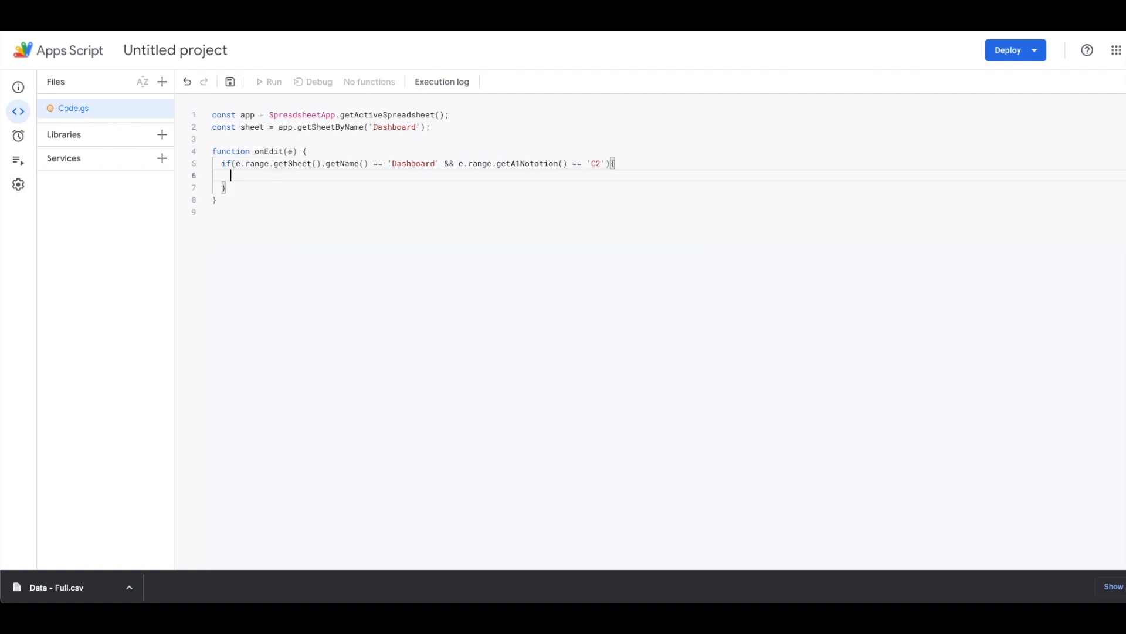
# Inside the if block, write sheet.getRange(2, 5).setValue('All'); to reset the Name filter.
pyautogui.write('sheet.')
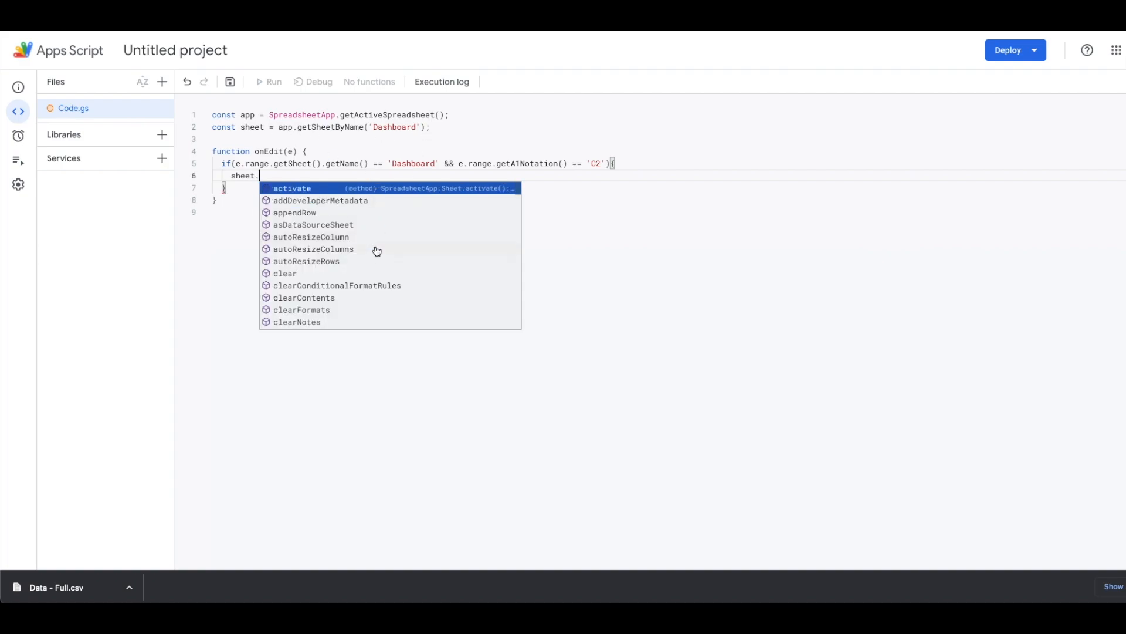
pyautogui.write('getRange')
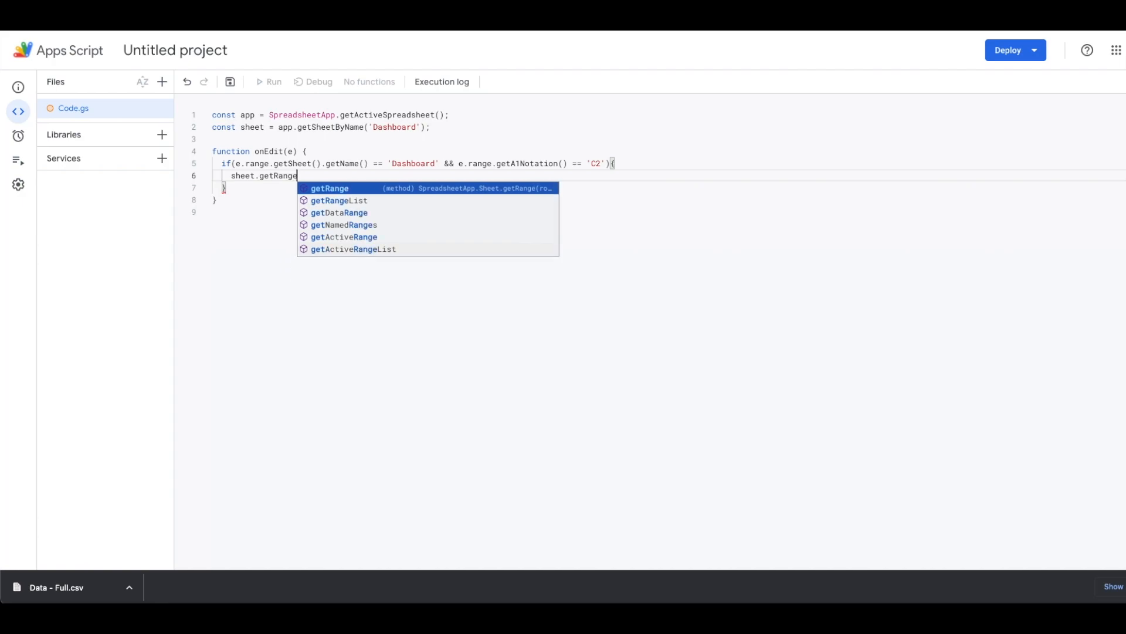
pyautogui.write('(2')
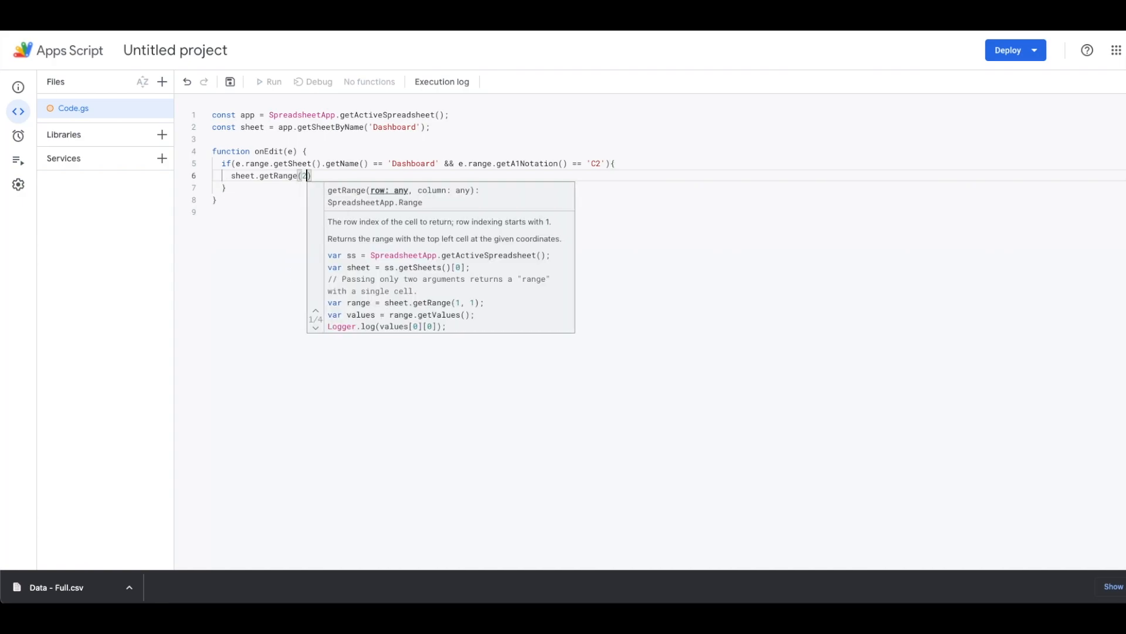
pyautogui.write(', ')
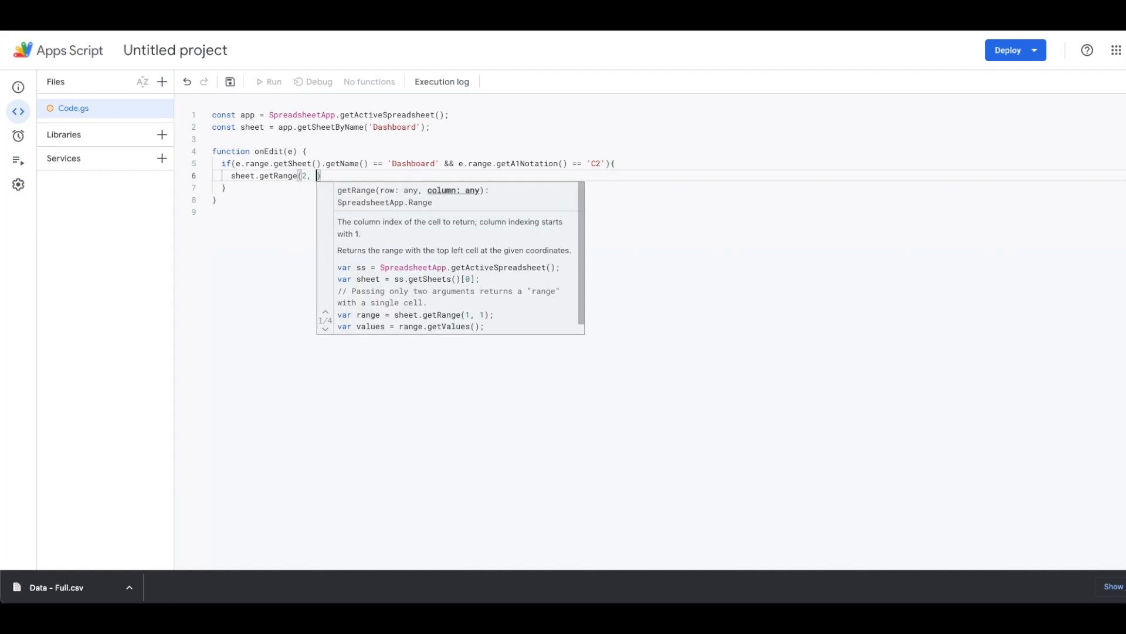
pyautogui.write('5')
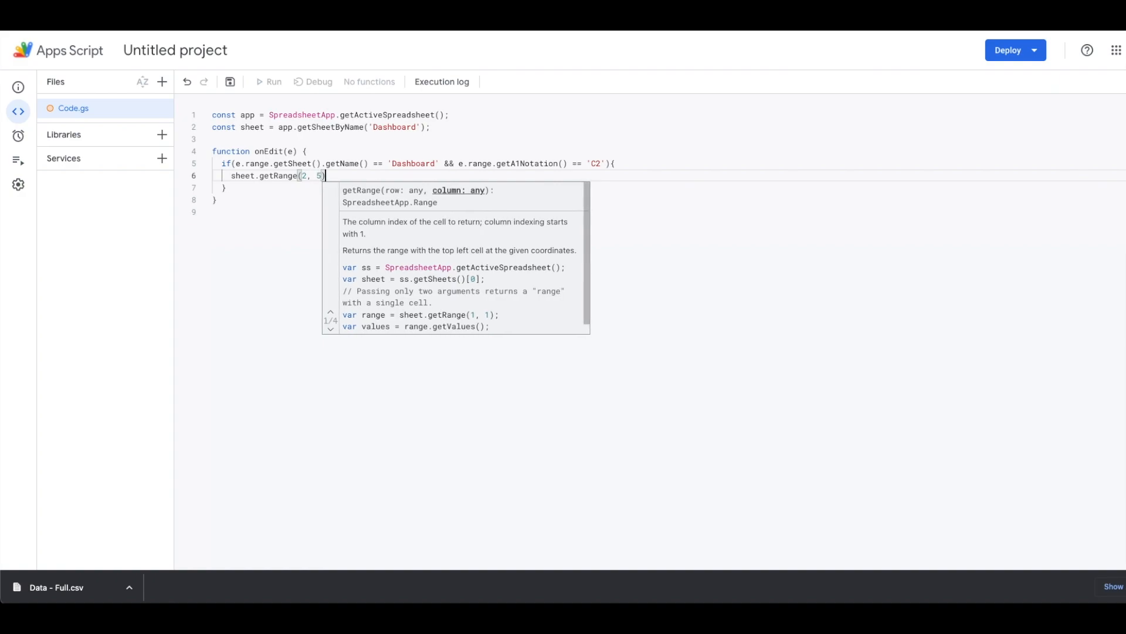
pyautogui.write(').setVa')
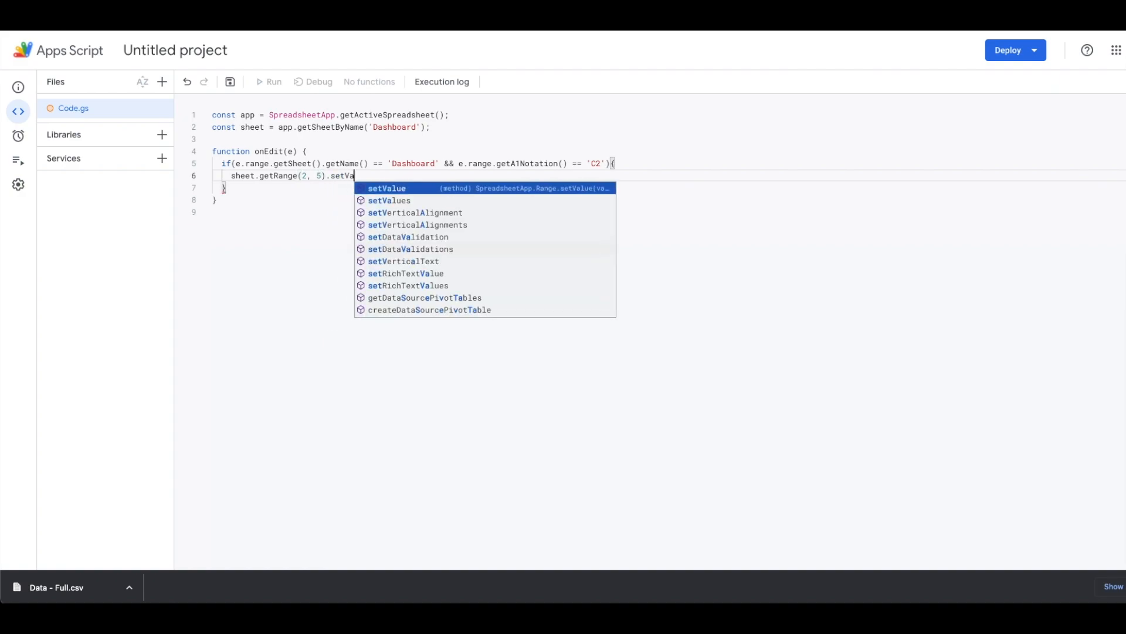
pyautogui.write("lue('All');")
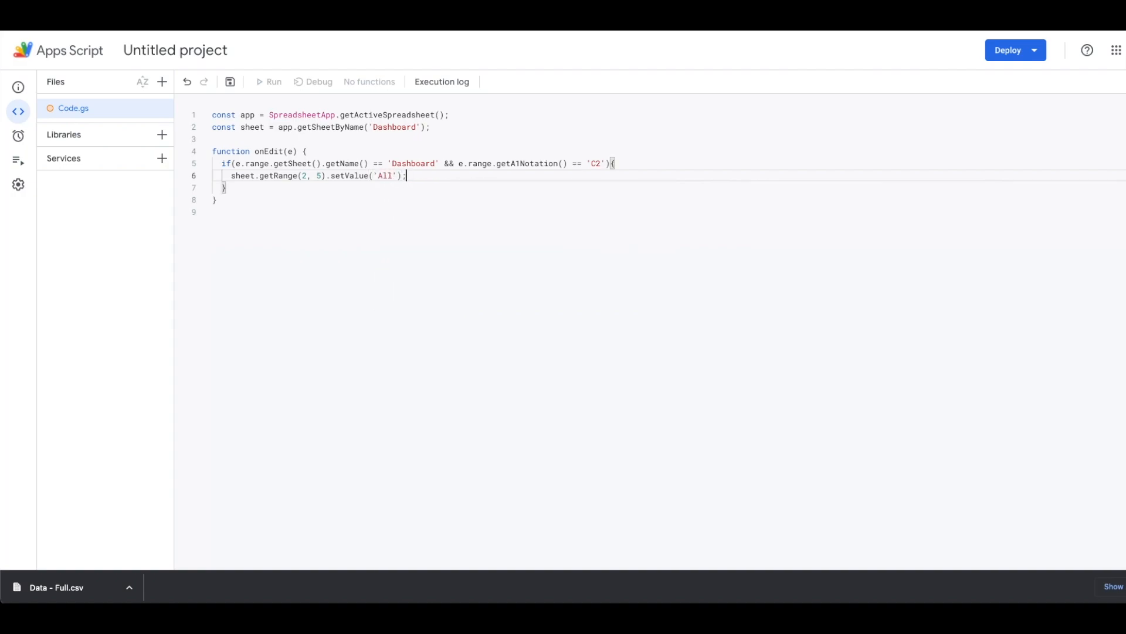
# Rename the script project as Menu Adjuster and save it.
pyautogui.click(204, 52)
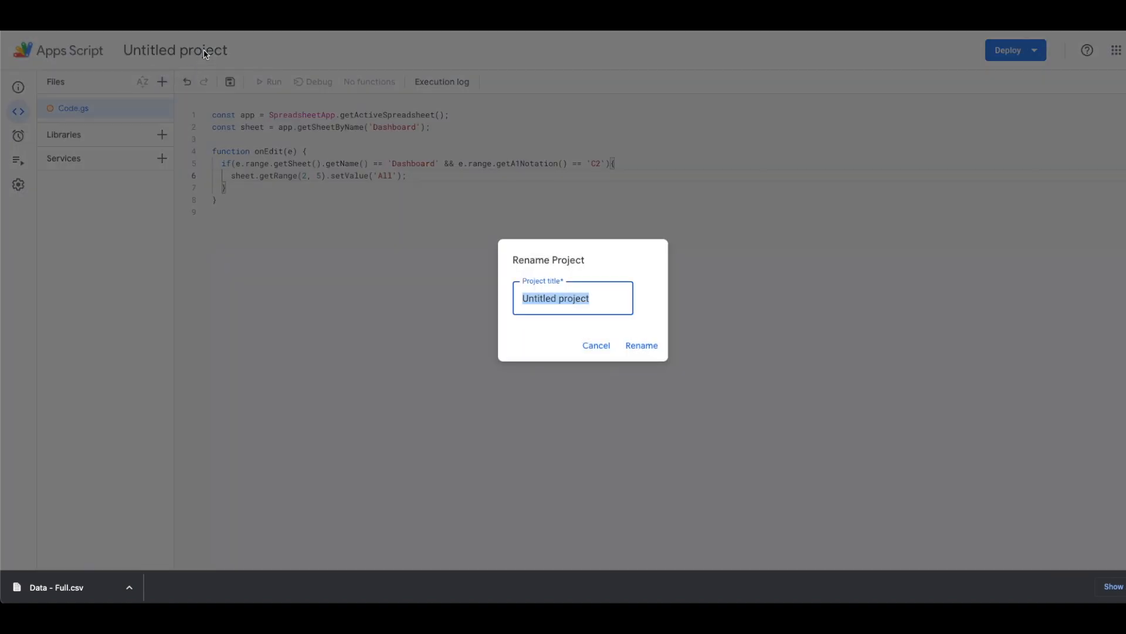
pyautogui.write('Menu ad')
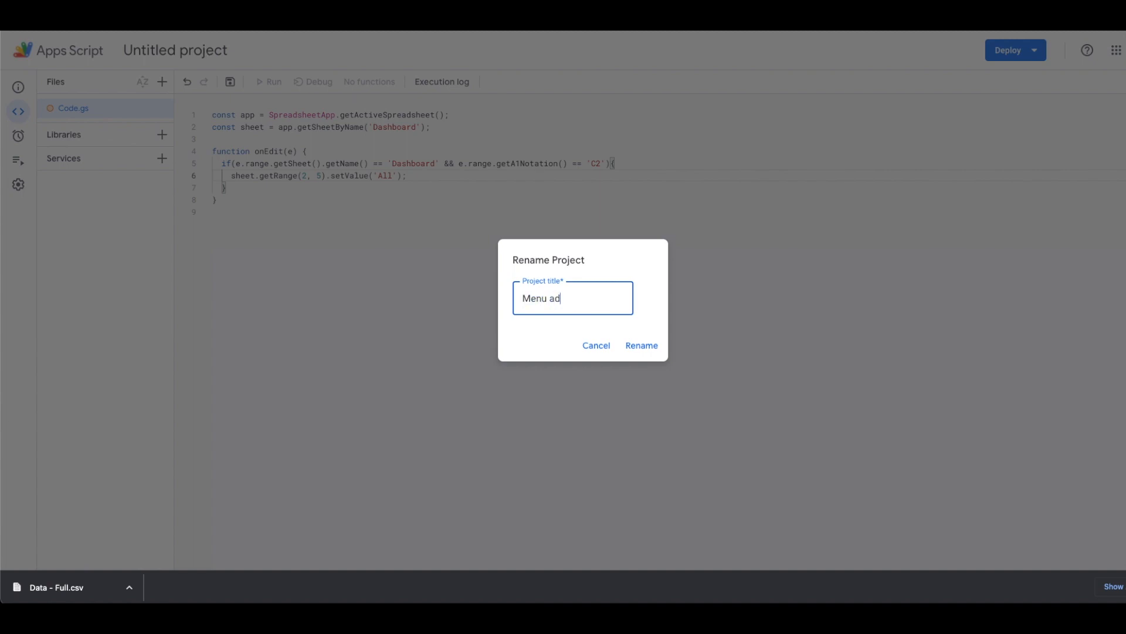
pyautogui.press('BackSpace')
pyautogui.press('BackSpace')
pyautogui.write('Adjuster')
pyautogui.press('Tab')
pyautogui.press('Tab')
pyautogui.press('Return')
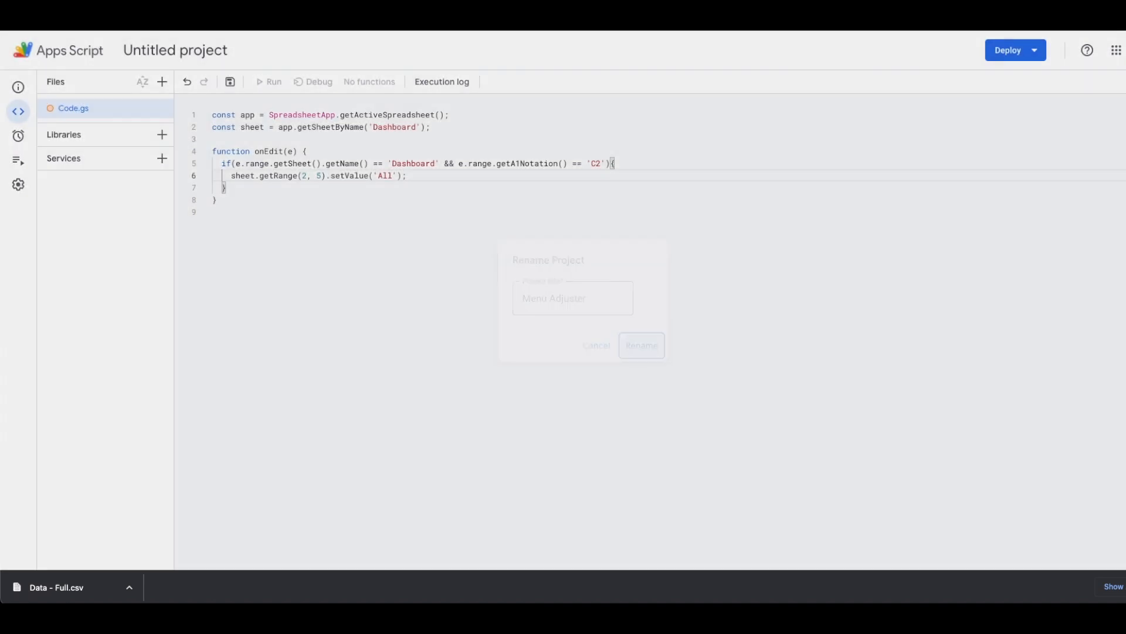
pyautogui.click(230, 83)
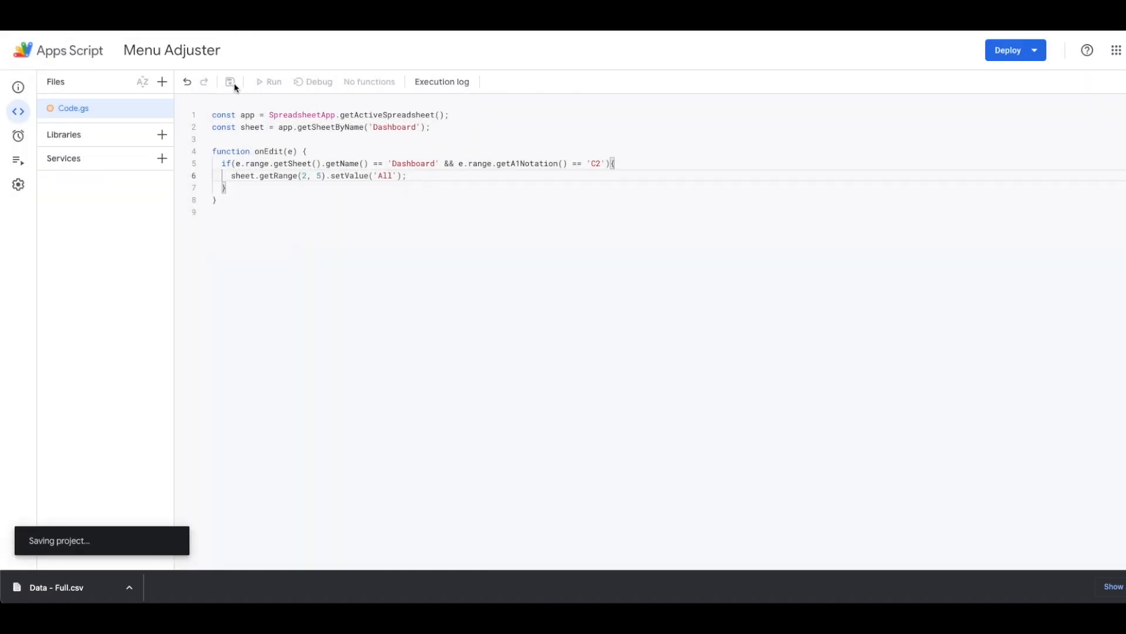
# Try to run onEdit and authorize Menu Adjuster to access Google Sheets despite the unverified app warning.
pyautogui.click(275, 83)
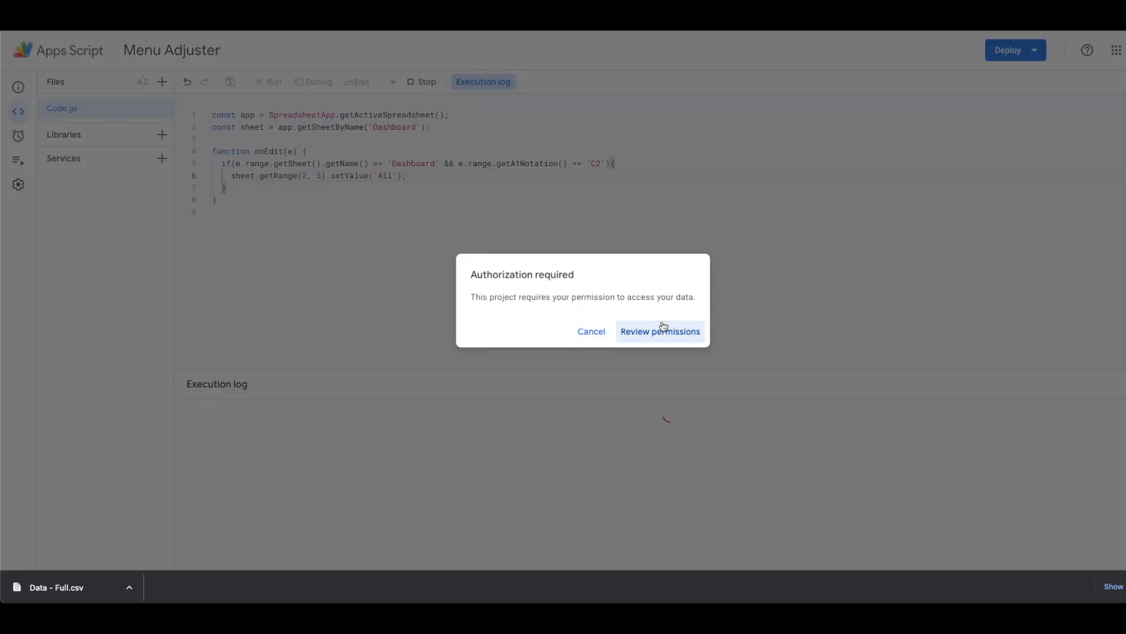
pyautogui.click(648, 333)
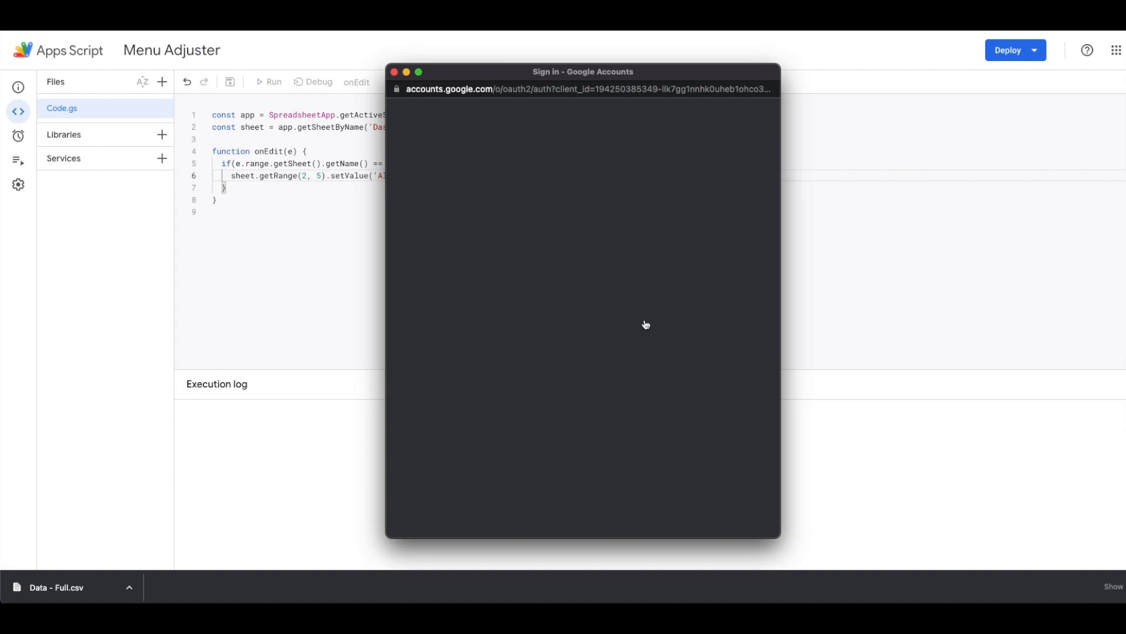
pyautogui.click(577, 292)
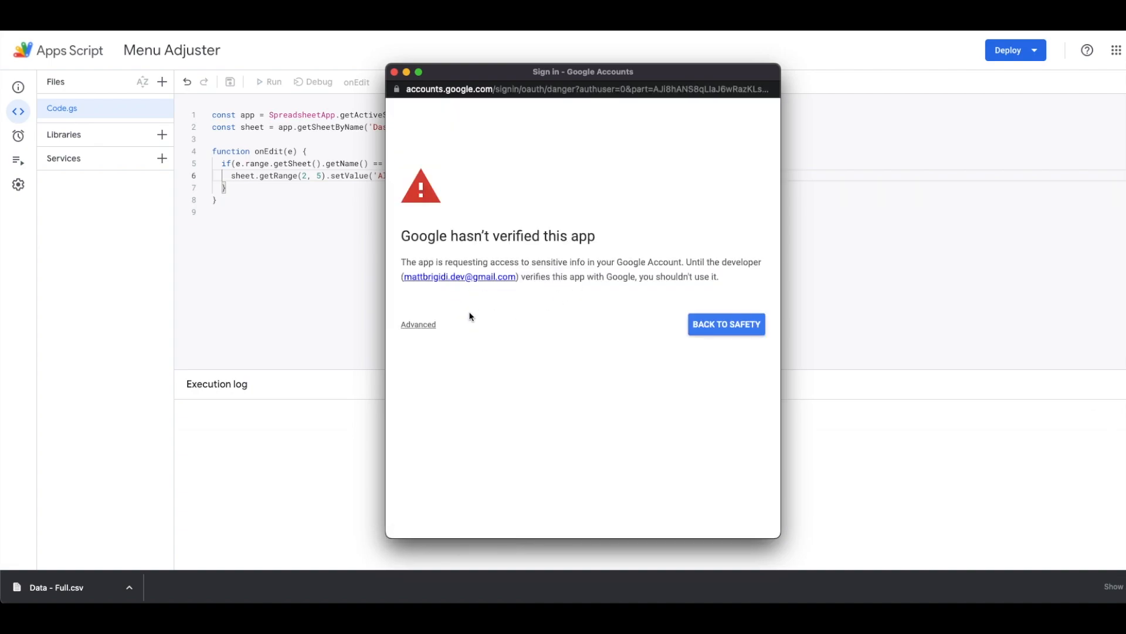
pyautogui.click(417, 326)
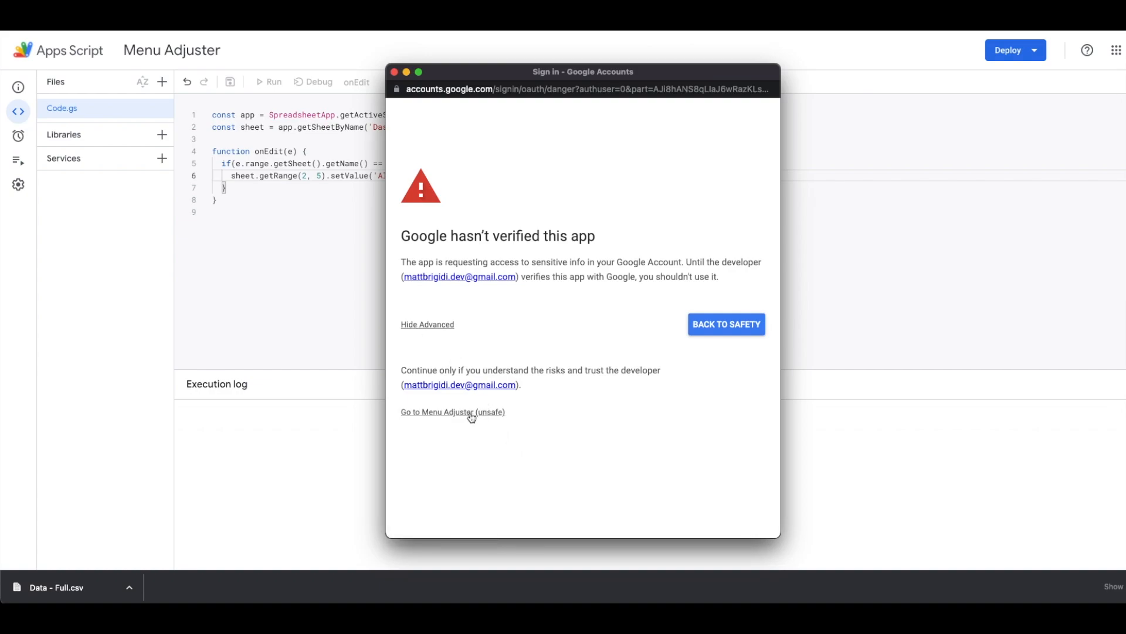
pyautogui.click(472, 418)
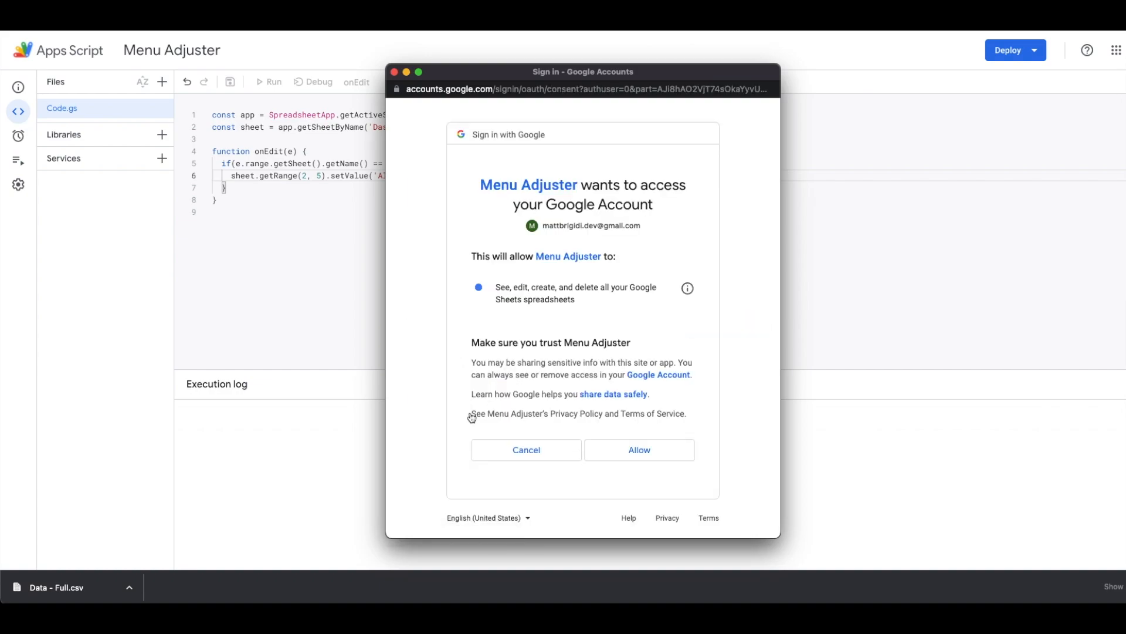
pyautogui.click(642, 451)
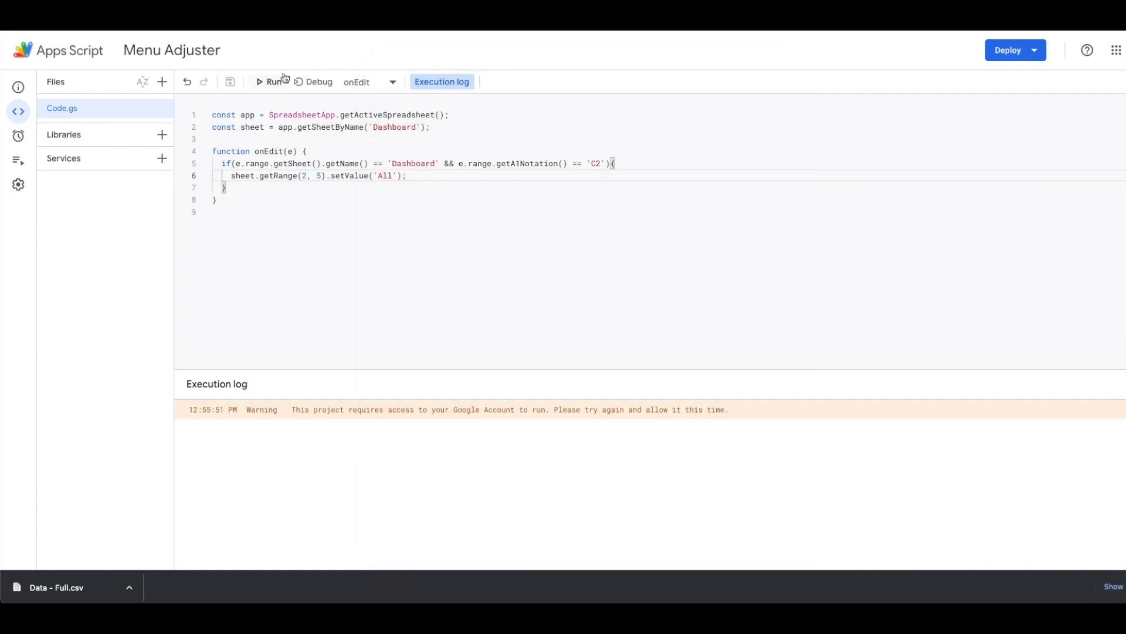
# Run onEdit again and repeat the permission review, allowing Menu Adjuster access to the Google account.
pyautogui.click(263, 88)
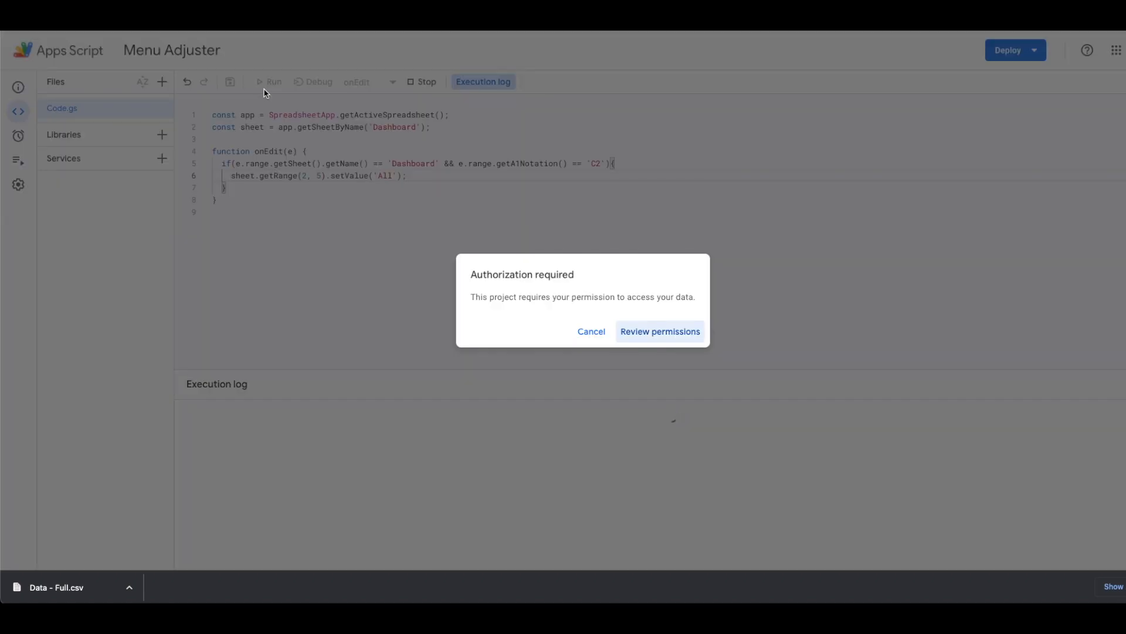
pyautogui.click(690, 331)
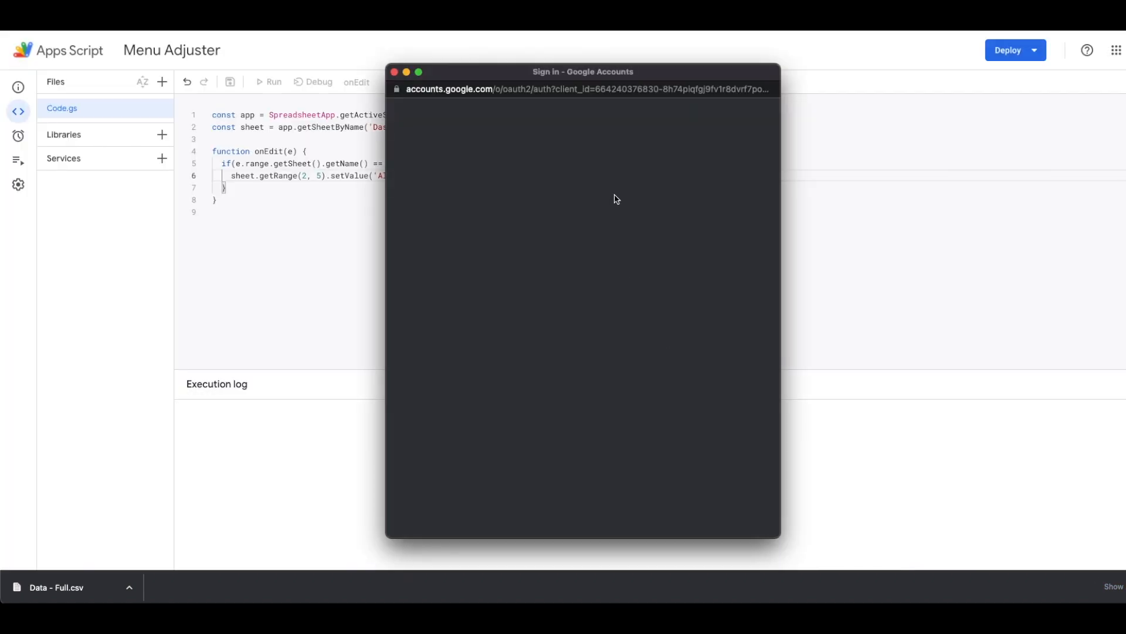
pyautogui.click(532, 293)
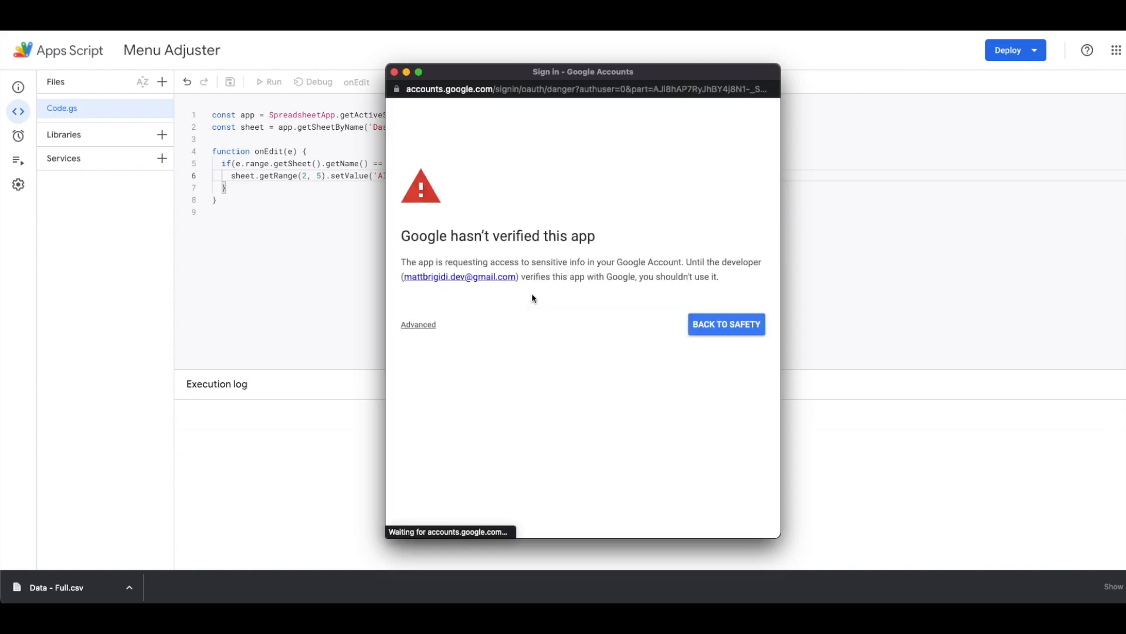
pyautogui.click(417, 324)
pyautogui.click(440, 417)
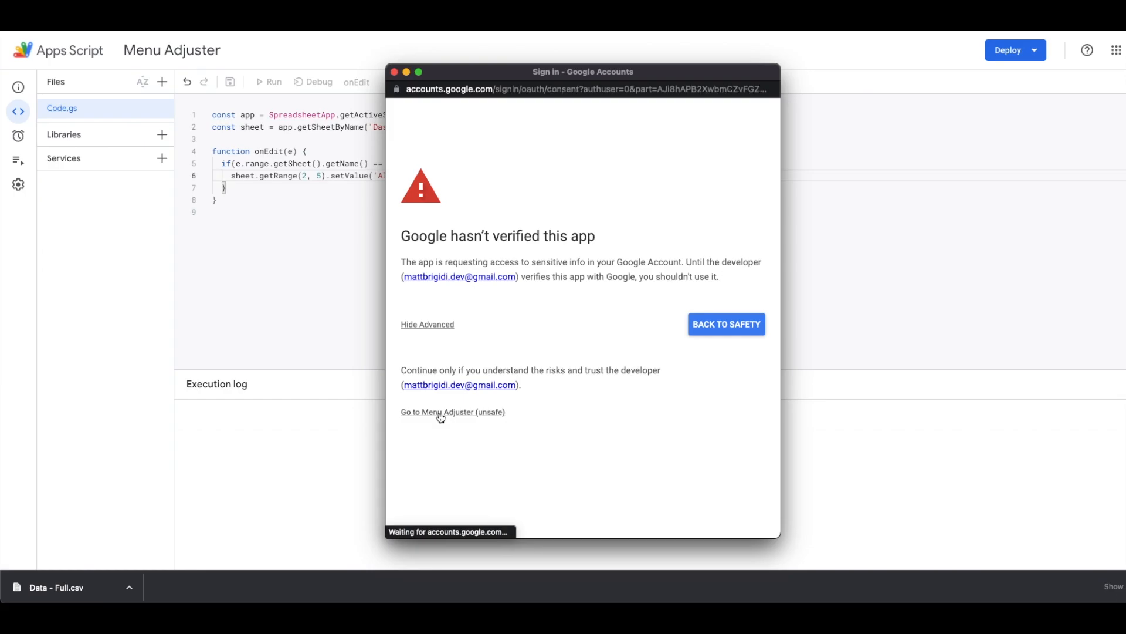
pyautogui.click(661, 451)
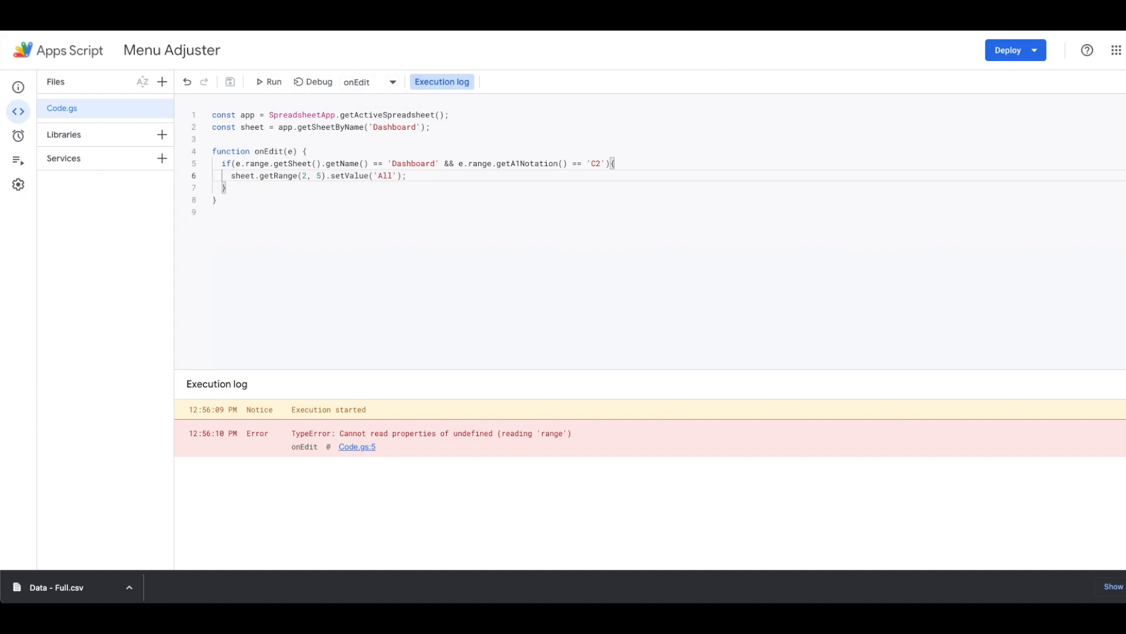
# Switch to the Google Sheets dashboard and set the Market filter in C2 to Canada to test the script.
pyautogui.hotkey('ctrl', 'shift', 'Tab')
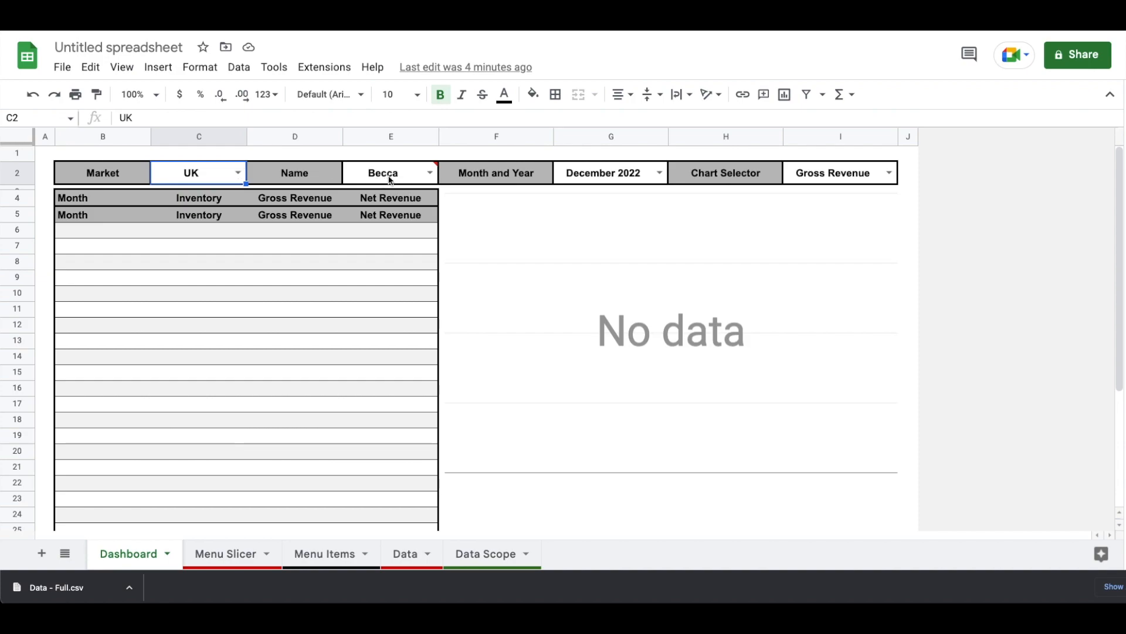
pyautogui.moveTo(391, 181)
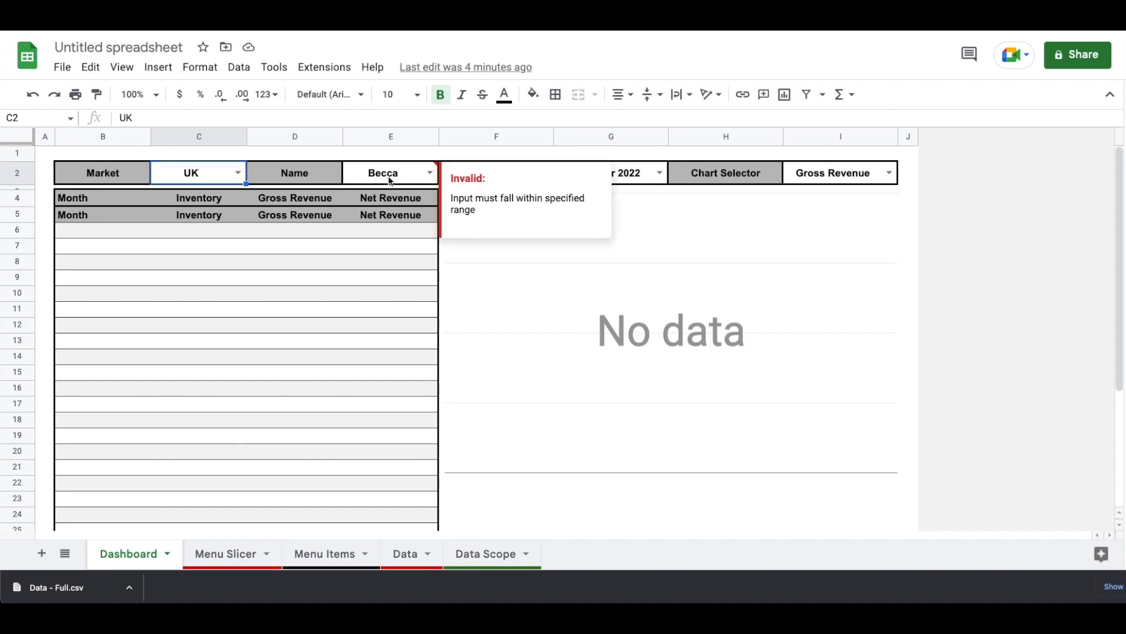
pyautogui.click(238, 173)
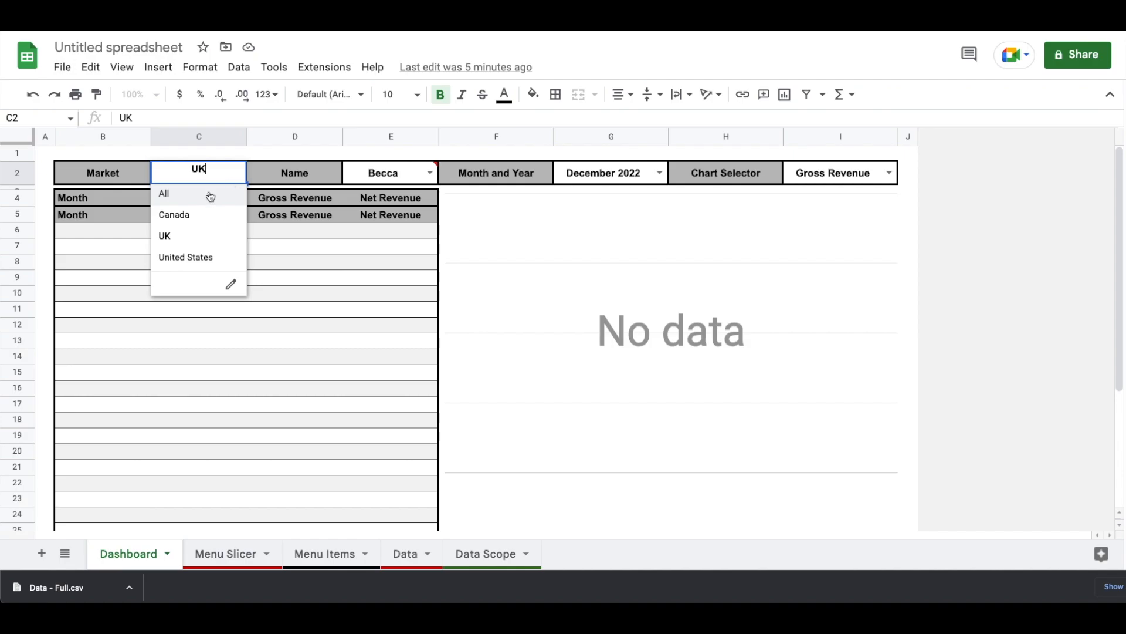
pyautogui.click(197, 214)
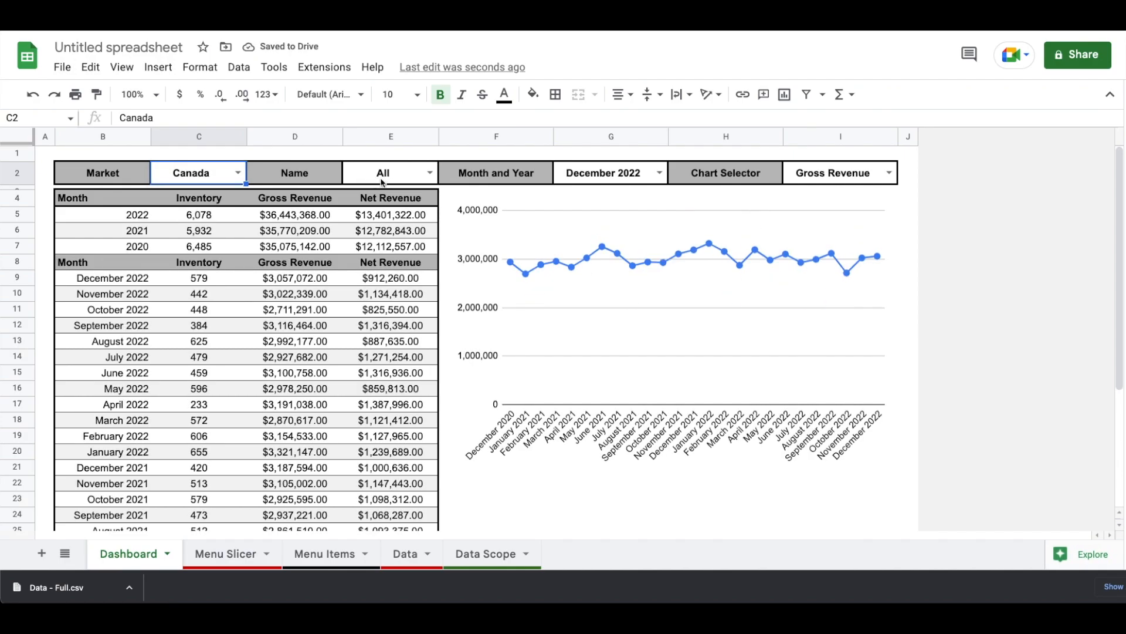
# Choose an individual person in the Name filter in E2 and change the Market filter to United States.
pyautogui.click(430, 173)
pyautogui.click(366, 298)
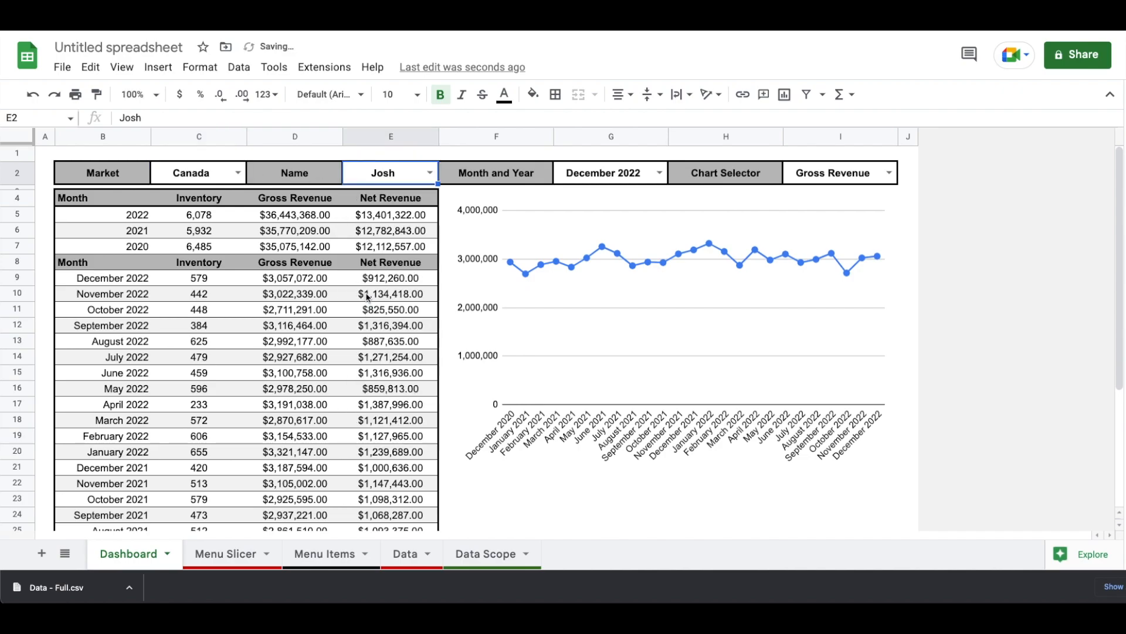
pyautogui.click(238, 172)
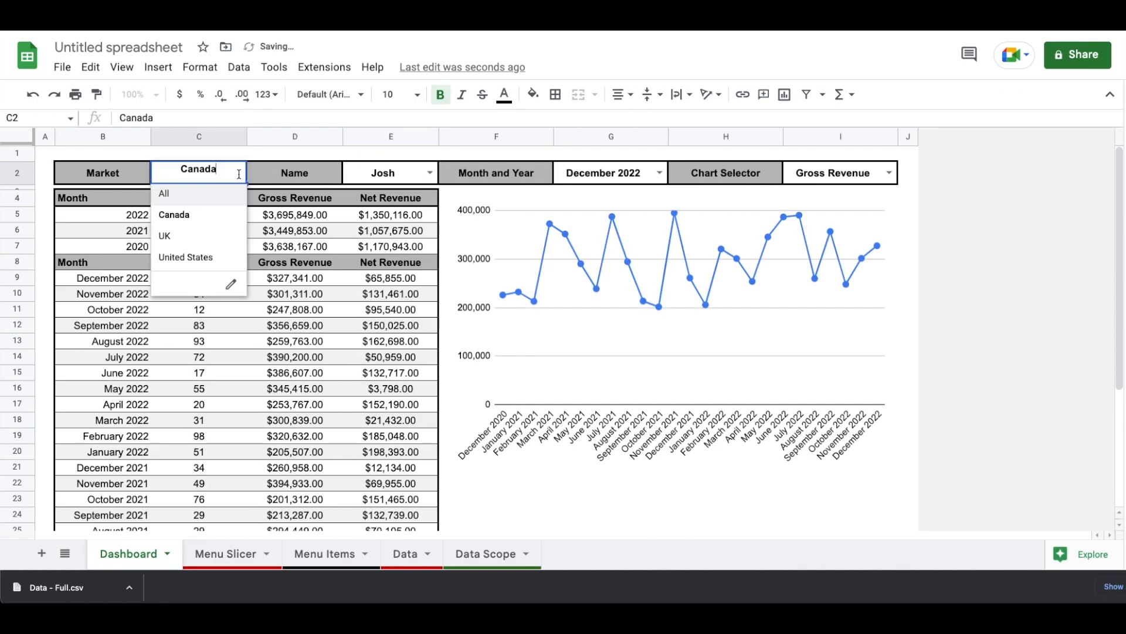
pyautogui.click(193, 256)
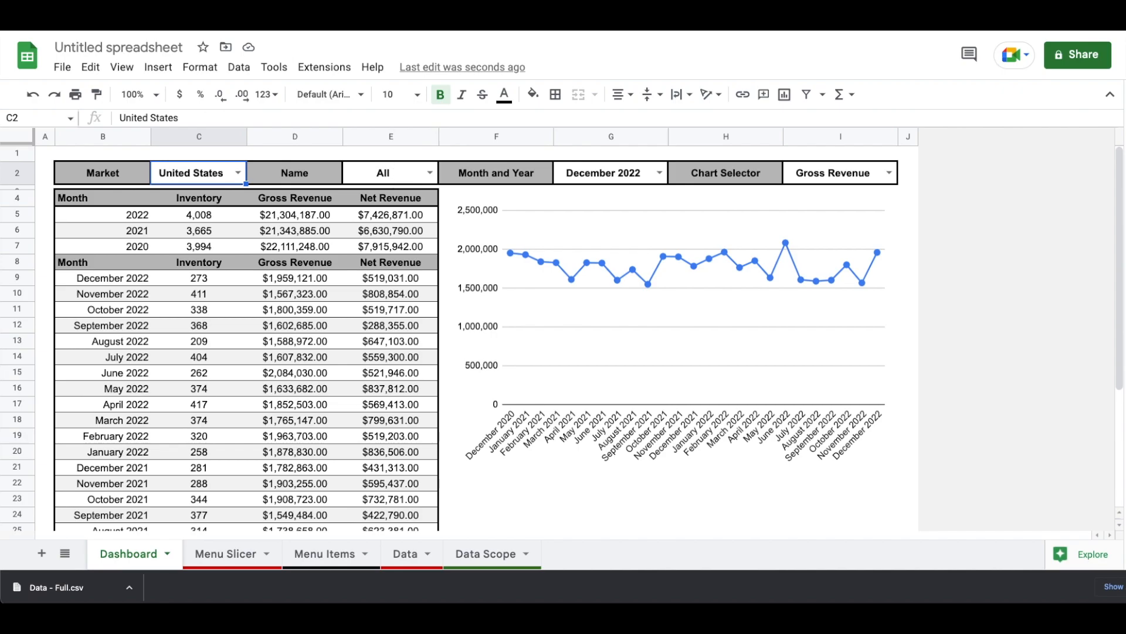
pyautogui.hotkey('ctrl', 'Tab')
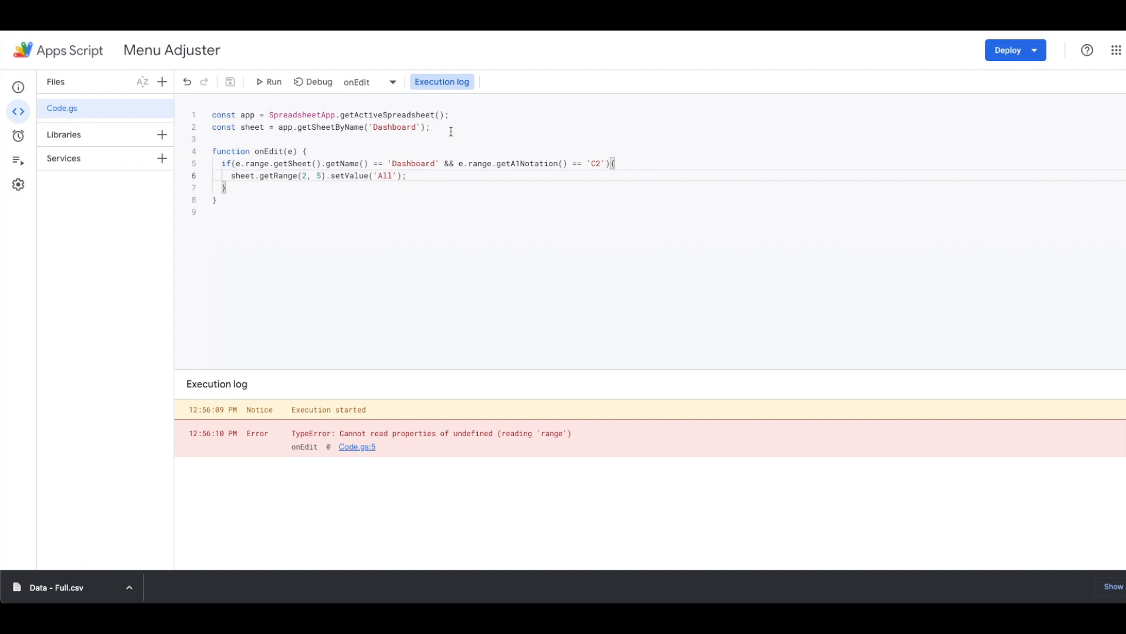
pyautogui.click(303, 12)
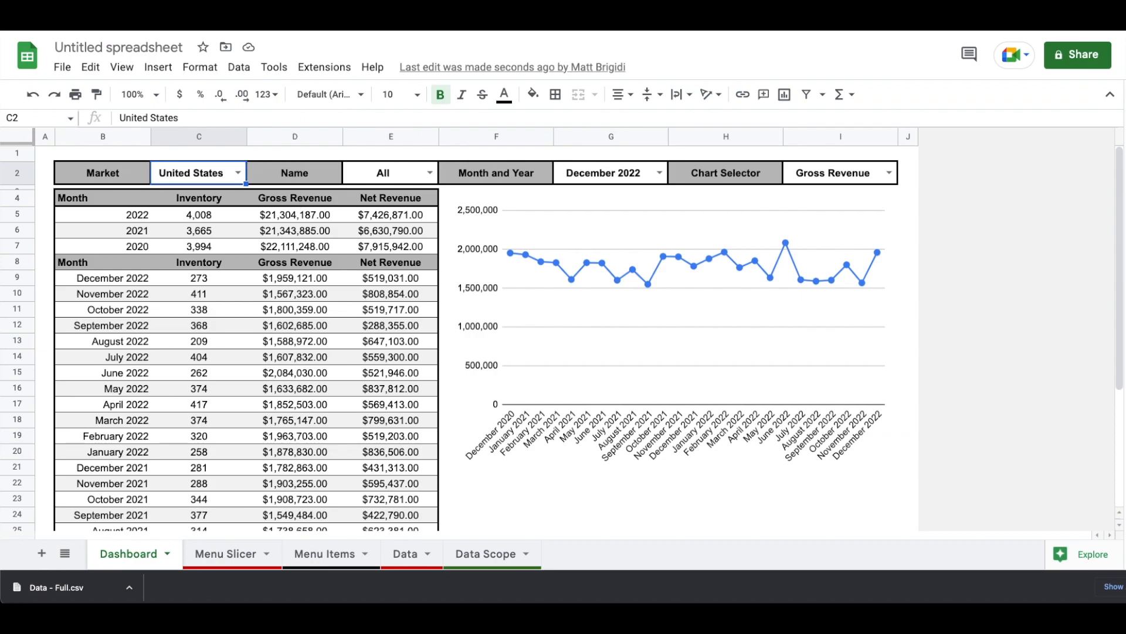
pyautogui.click(378, 14)
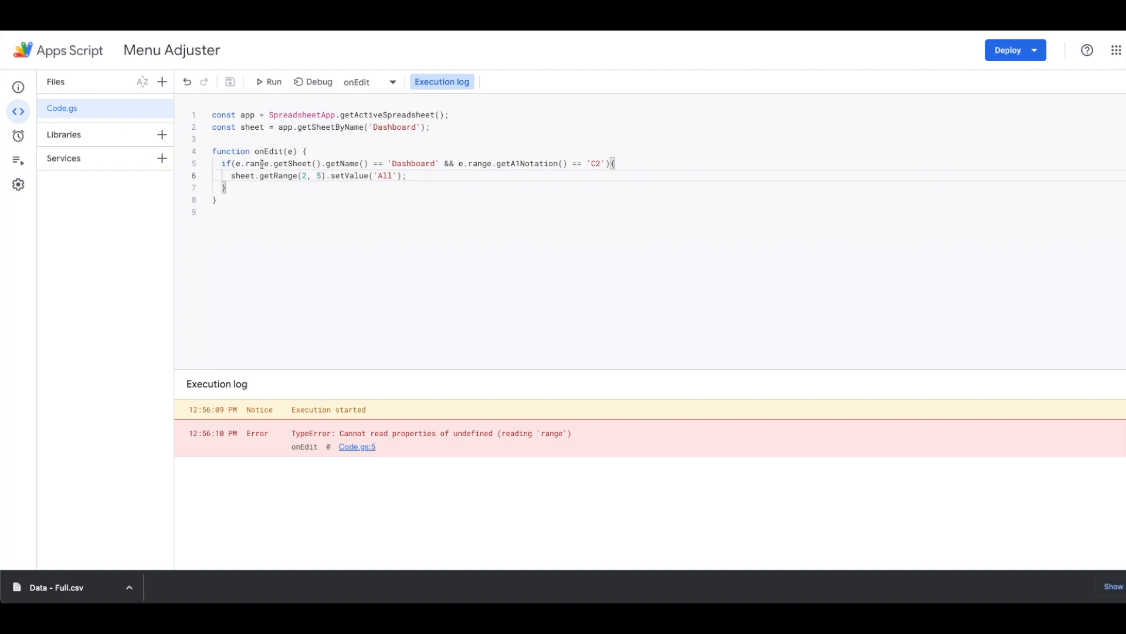
pyautogui.click(130, 18)
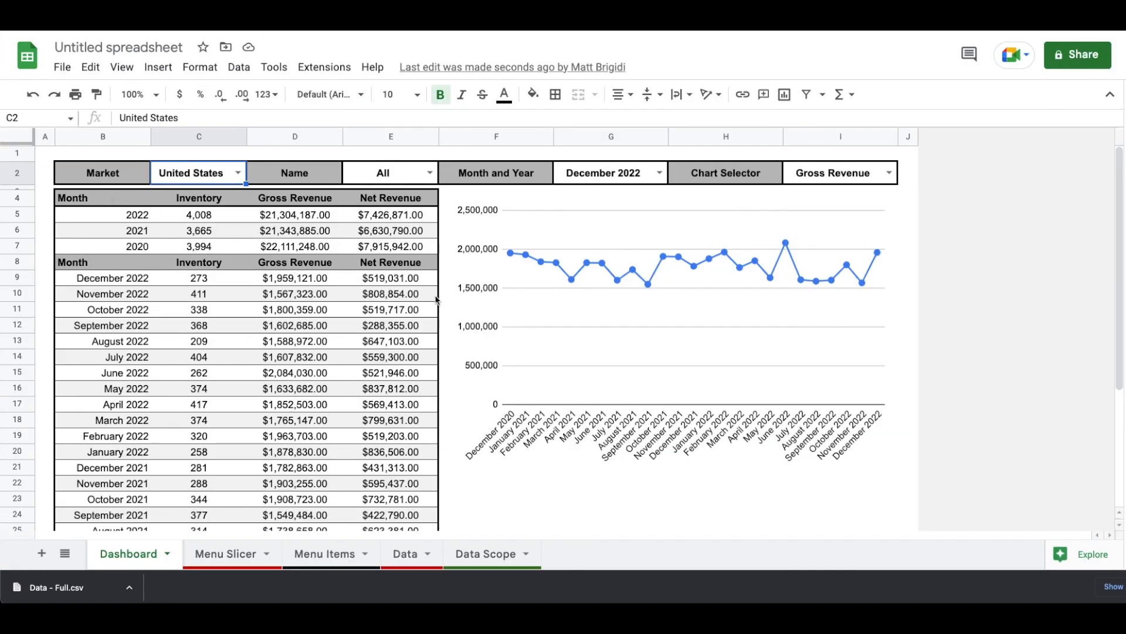
pyautogui.click(578, 17)
# Set the Month and Year filter to September 2022, change it to October 2022, and choose an individual person in the Name filter.
pyautogui.click(661, 172)
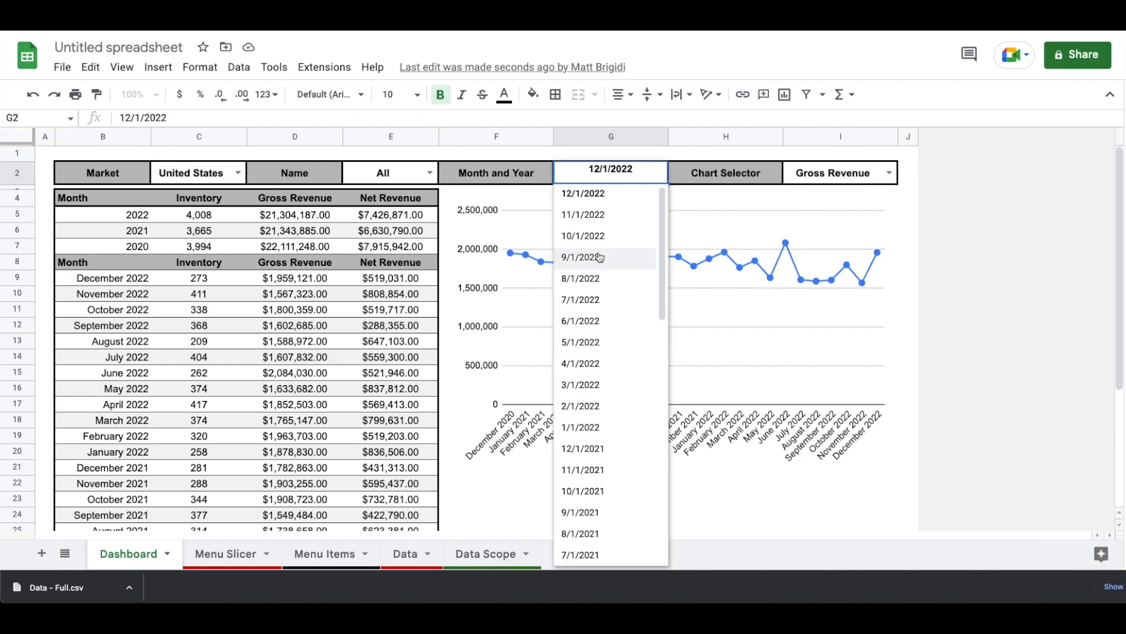
pyautogui.click(628, 257)
pyautogui.click(655, 172)
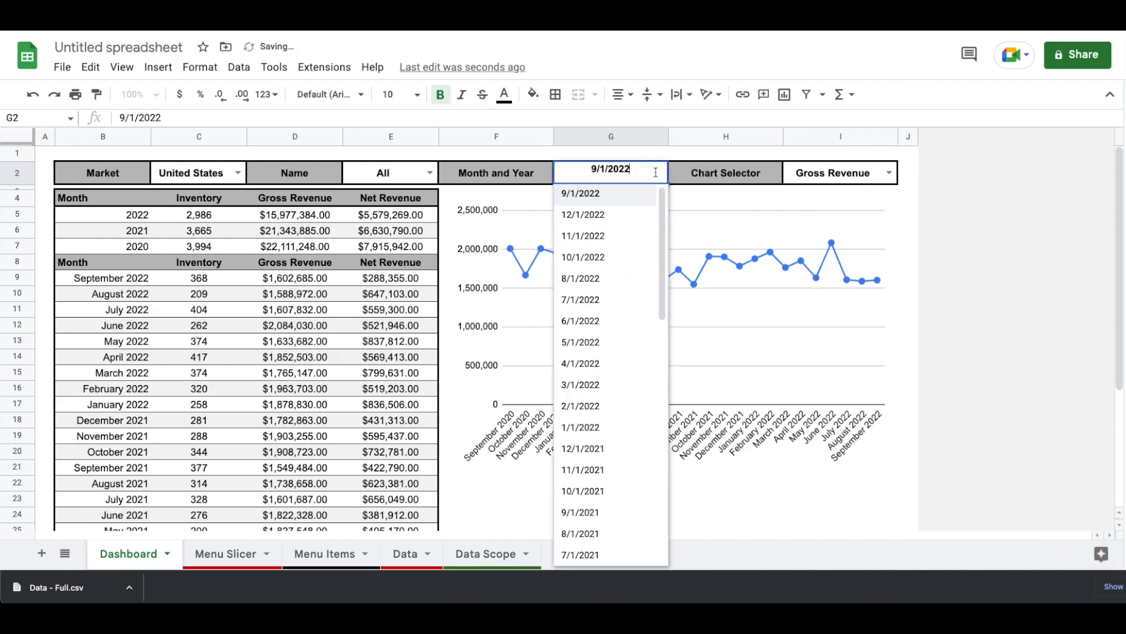
pyautogui.click(597, 258)
pyautogui.click(430, 172)
pyautogui.click(368, 279)
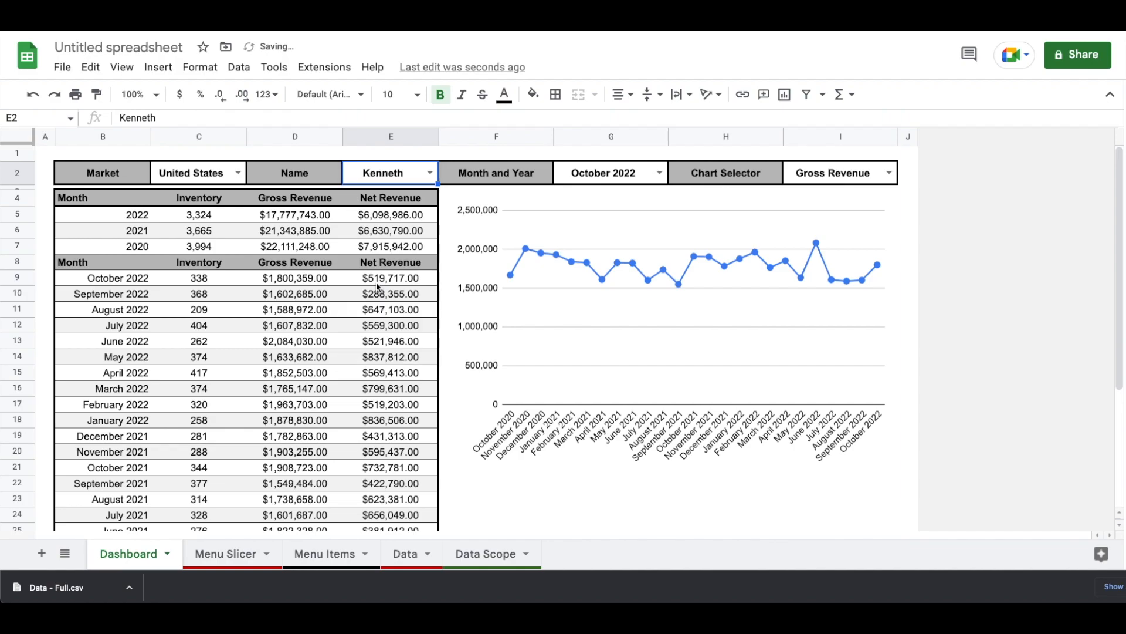
# Test the Month and Year filter with June 2022, January 2022 and October 2022, and leave it set to May 2022.
pyautogui.click(660, 173)
pyautogui.click(600, 324)
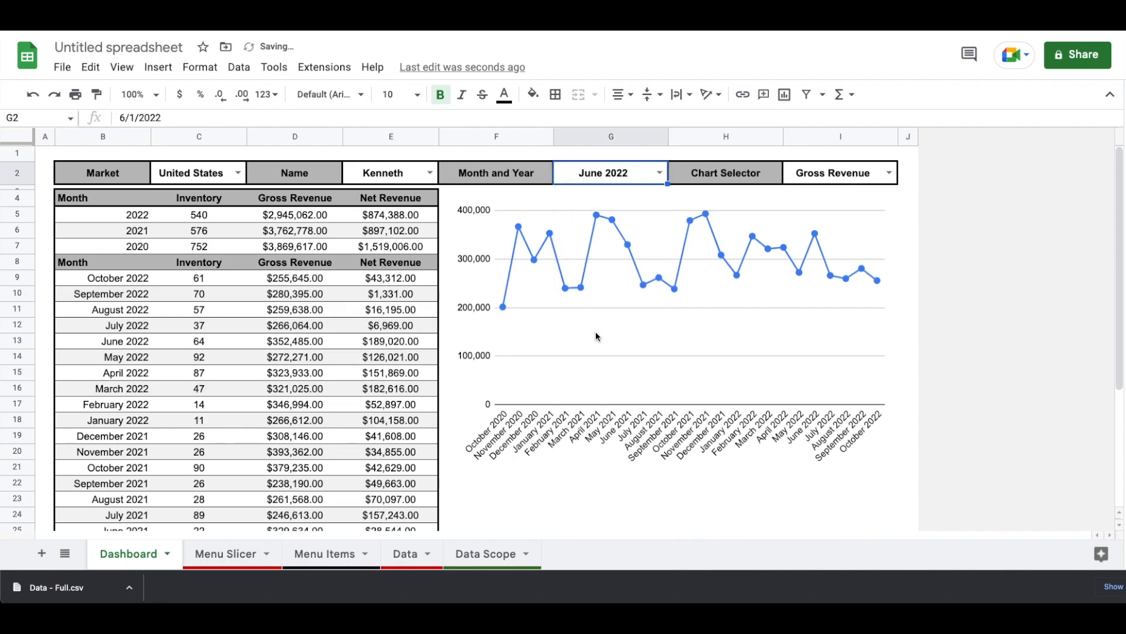
pyautogui.click(659, 173)
pyautogui.click(584, 425)
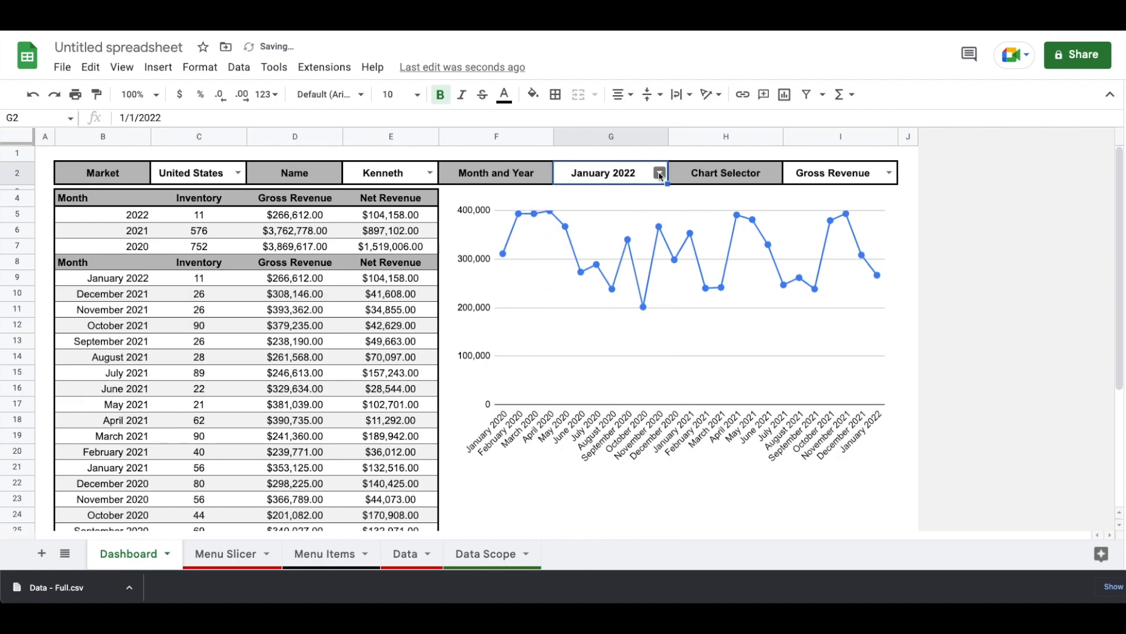
pyautogui.click(659, 173)
pyautogui.click(595, 256)
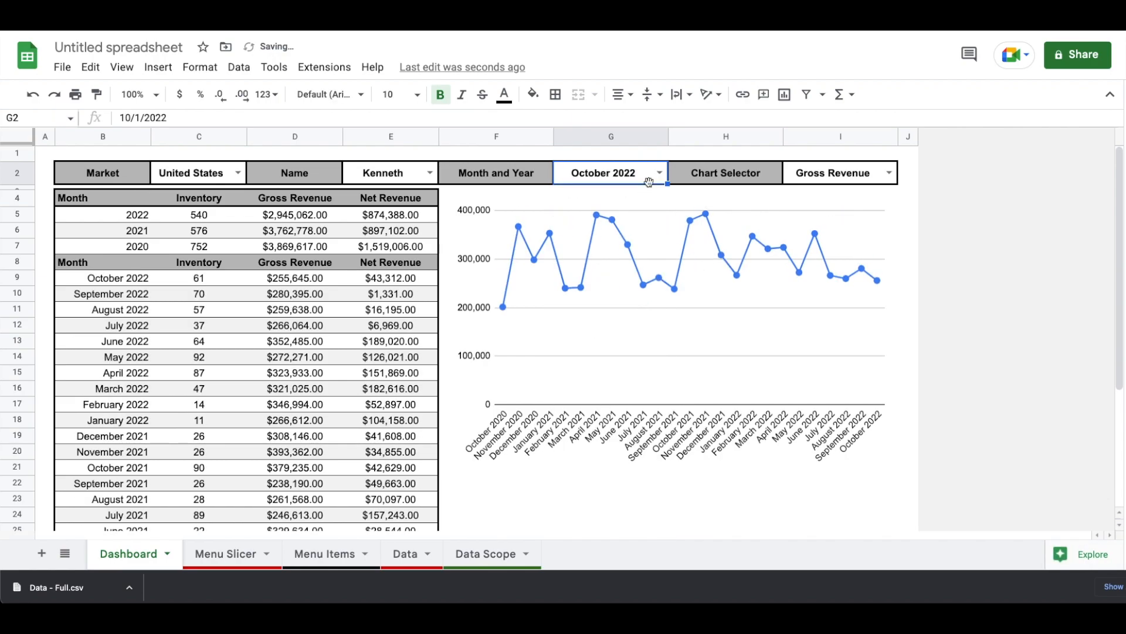
pyautogui.click(659, 173)
pyautogui.click(582, 344)
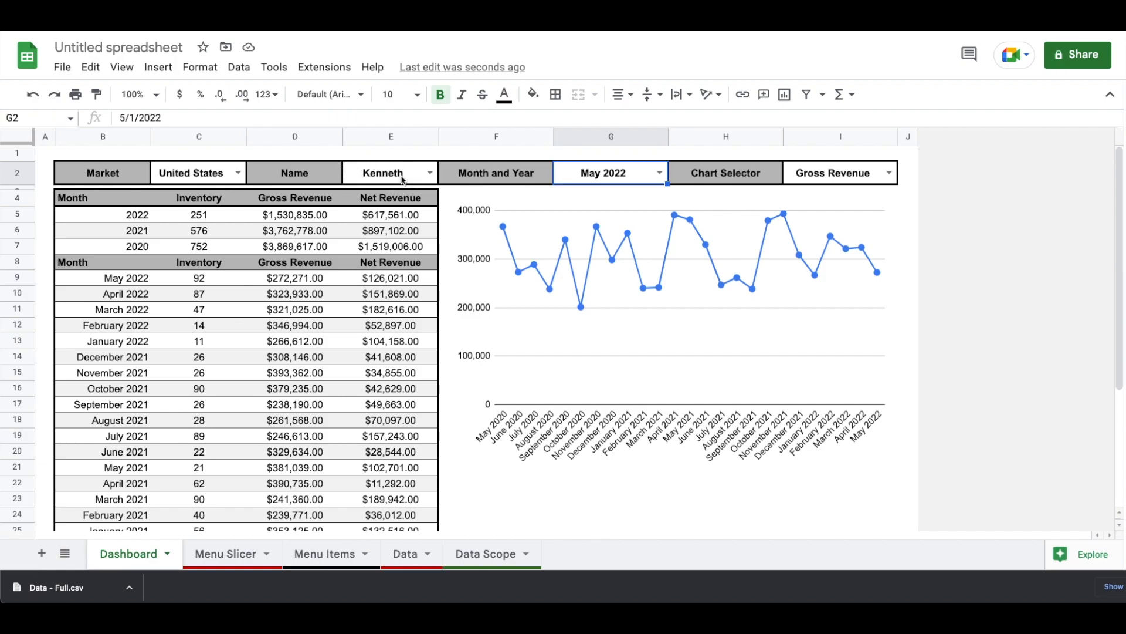
# Add a new sheet and enter "hello i'm making edits" in its cell C2 to test editing outside the dashboard.
pyautogui.click(41, 557)
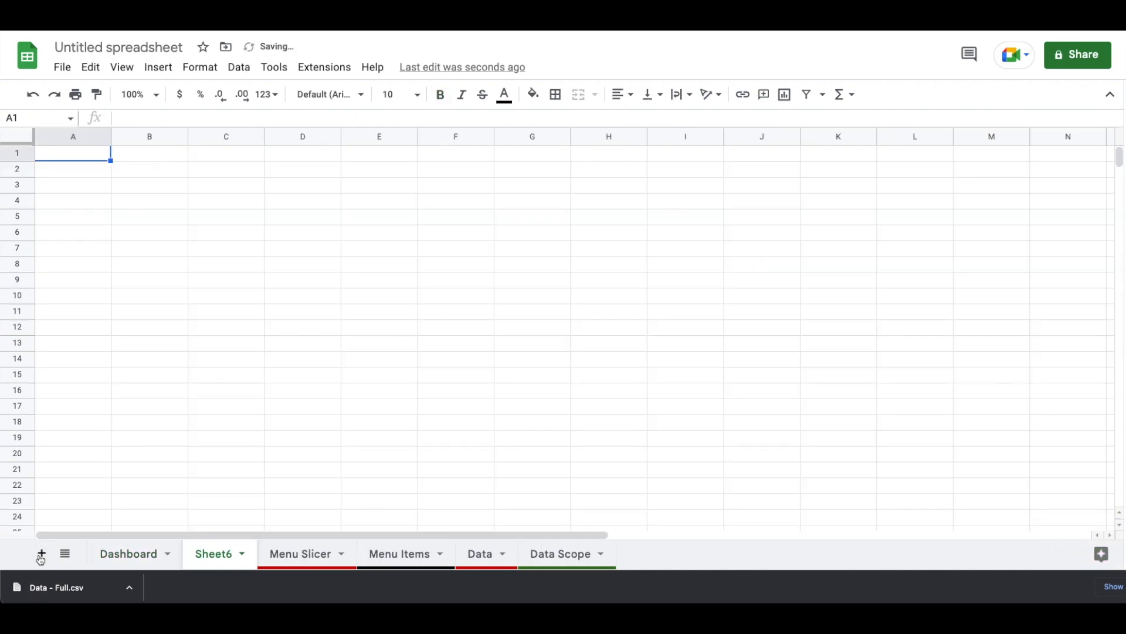
pyautogui.press('Down')
pyautogui.press('Right')
pyautogui.press('Right')
pyautogui.write("hello i'm making edits")
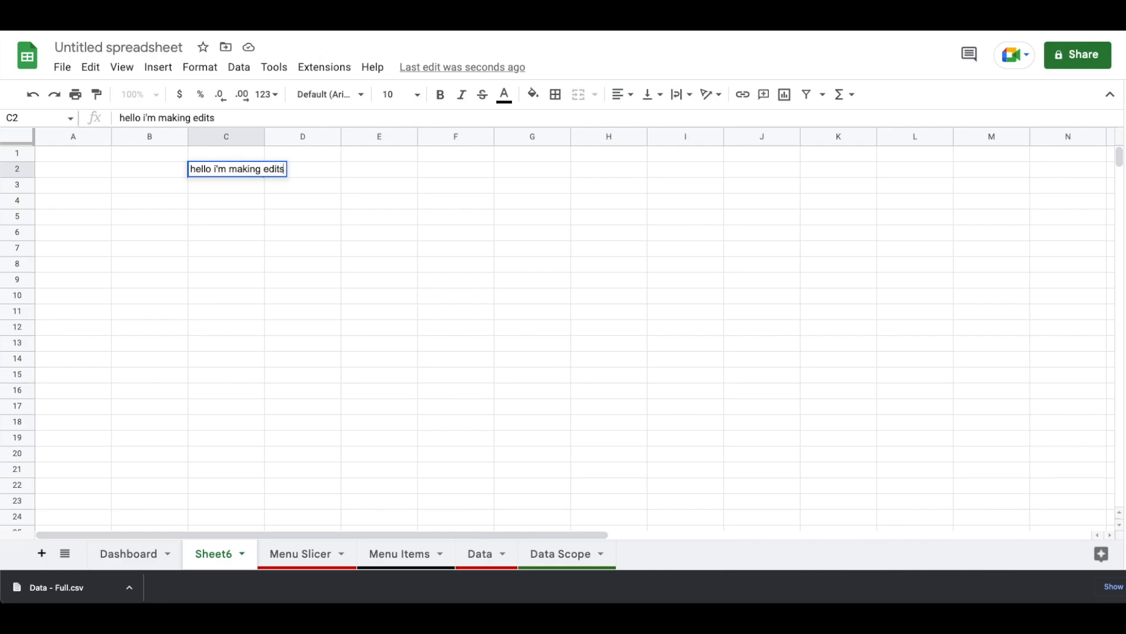
pyautogui.press('Return')
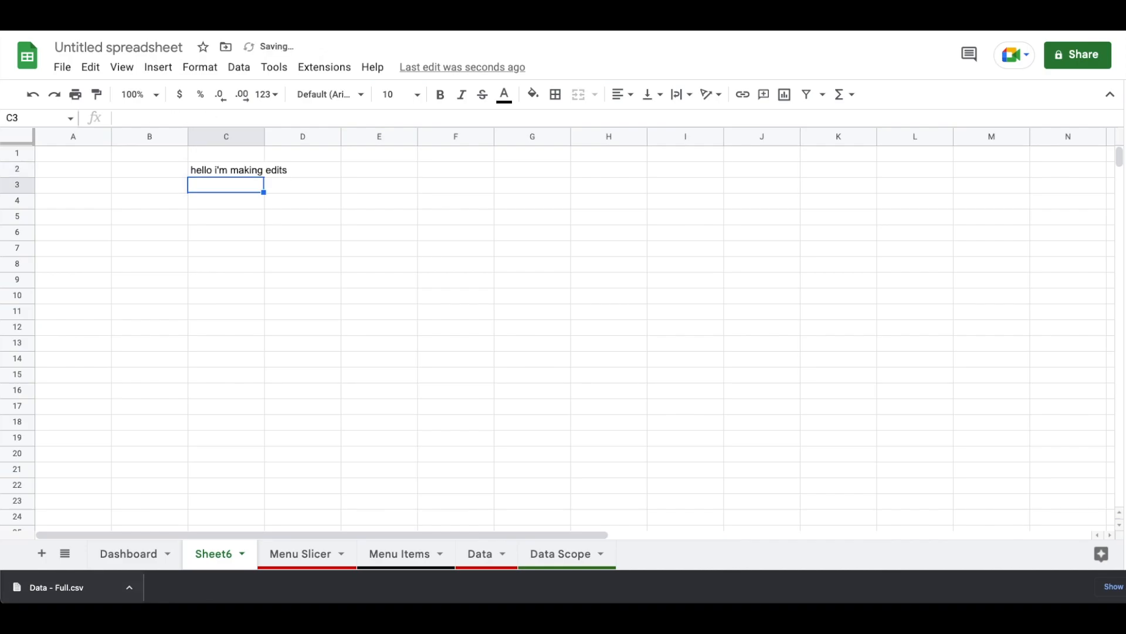
# Return to the Dashboard sheet and change the Market filter in C2 to Canada.
pyautogui.click(123, 555)
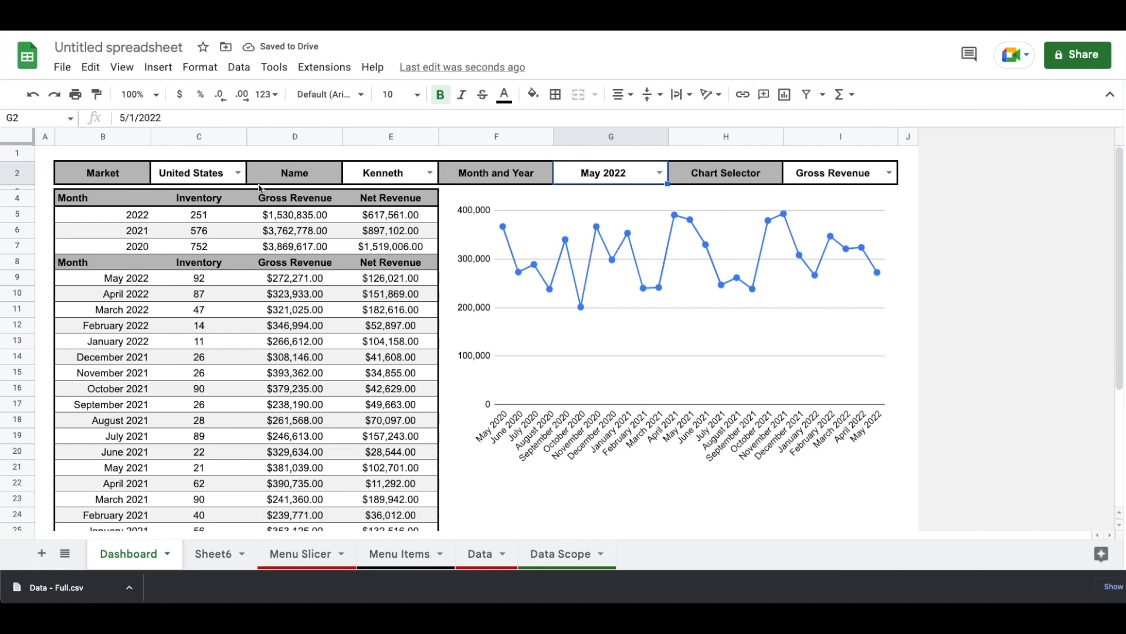
pyautogui.click(238, 173)
pyautogui.click(213, 215)
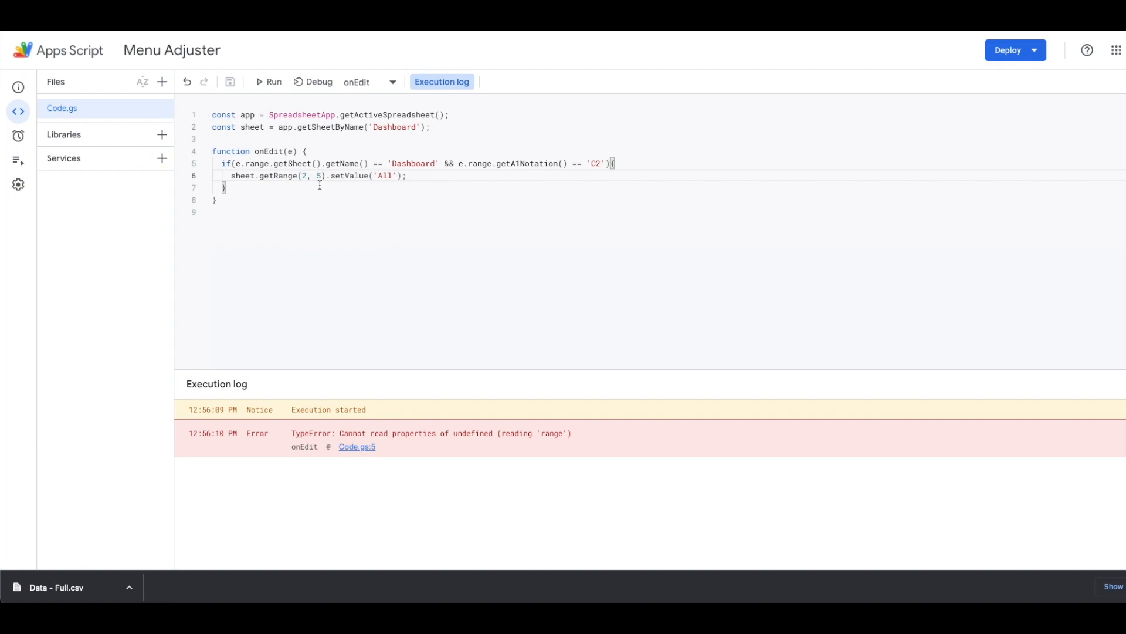
# Trace the script's getRange(2, 5) target on the dashboard by moving from A1 to row 2 and across to the Name filter in E2.
pyautogui.click(205, 17)
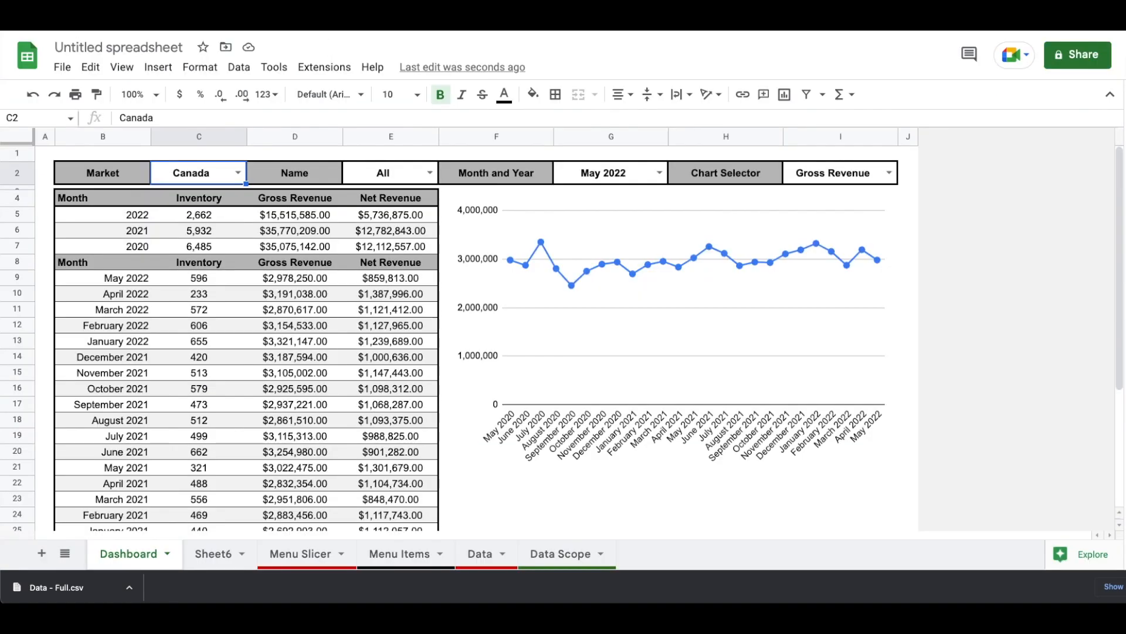
pyautogui.click(41, 154)
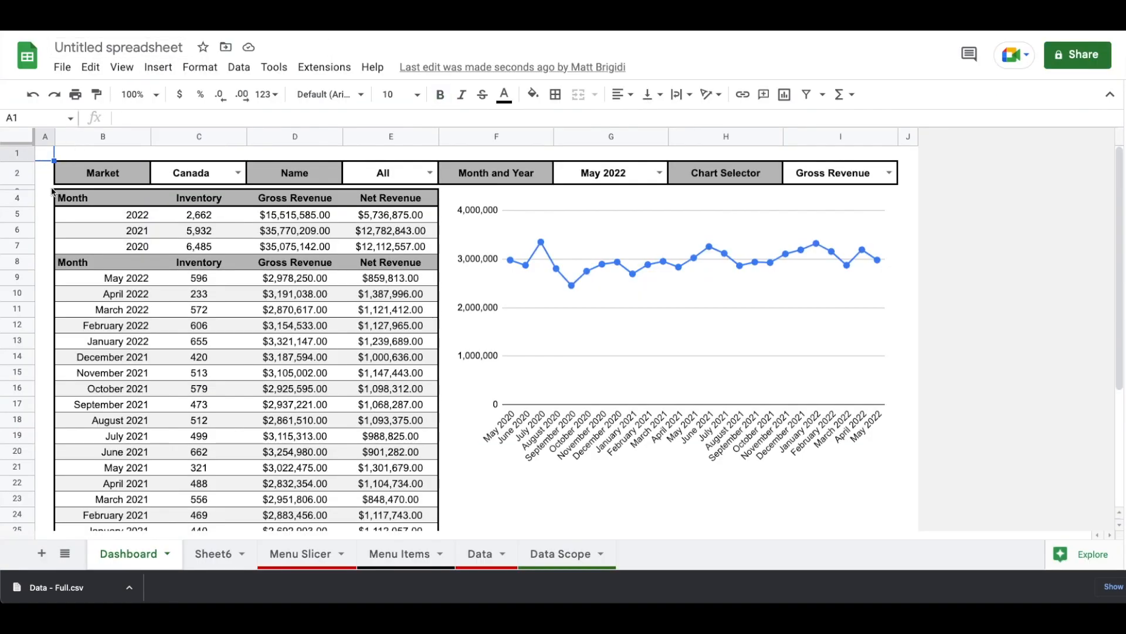
pyautogui.click(47, 176)
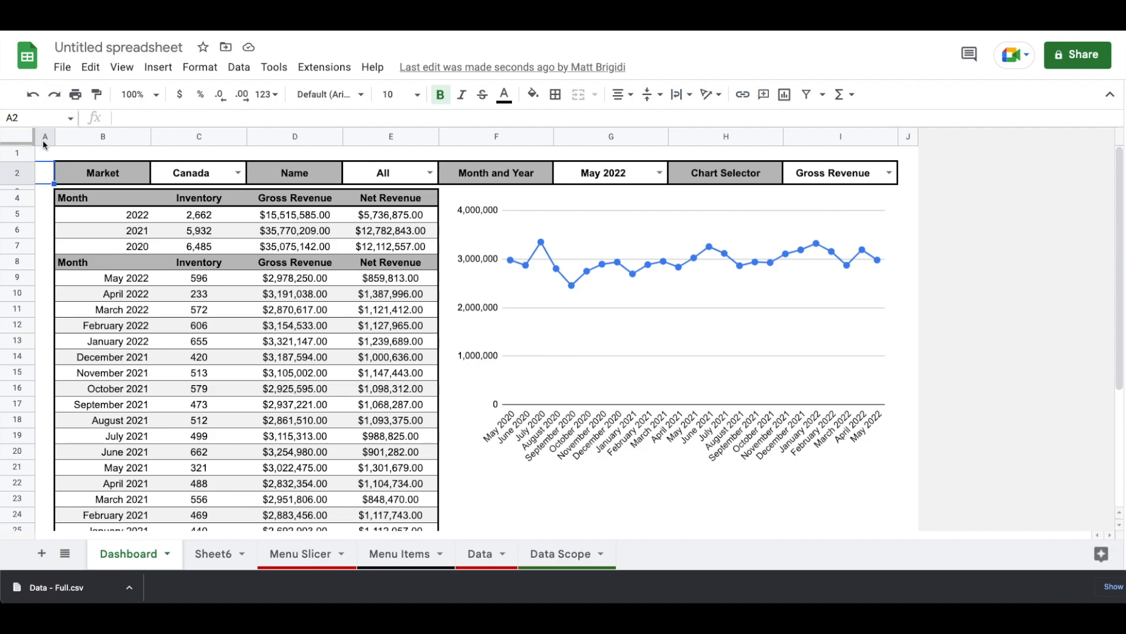
pyautogui.press('Right')
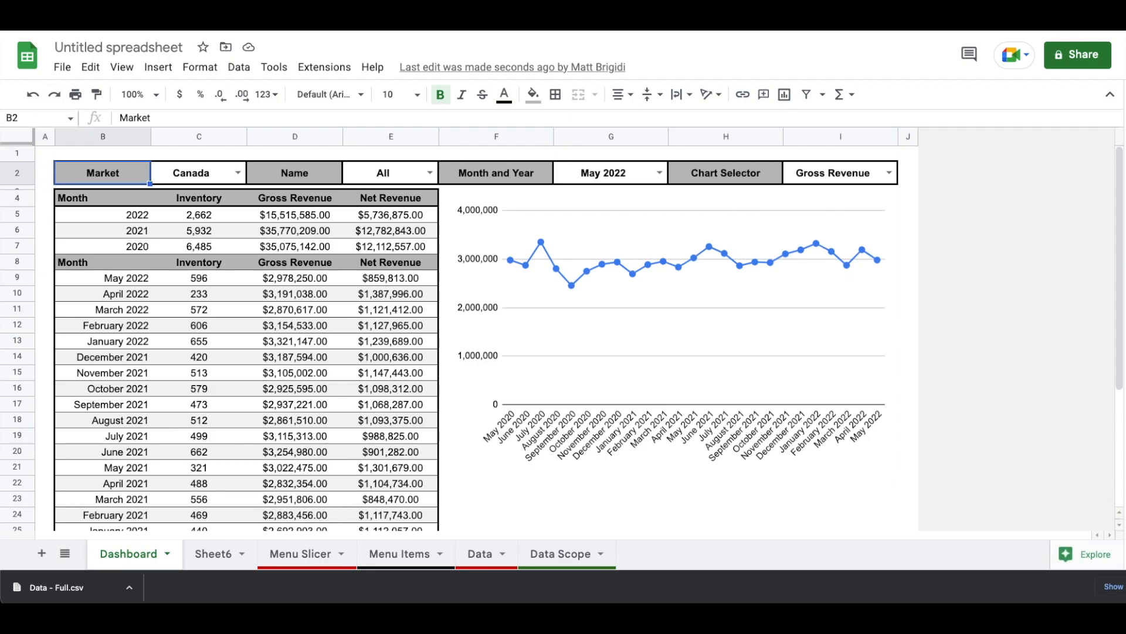
pyautogui.press('Right')
pyautogui.press('Right')
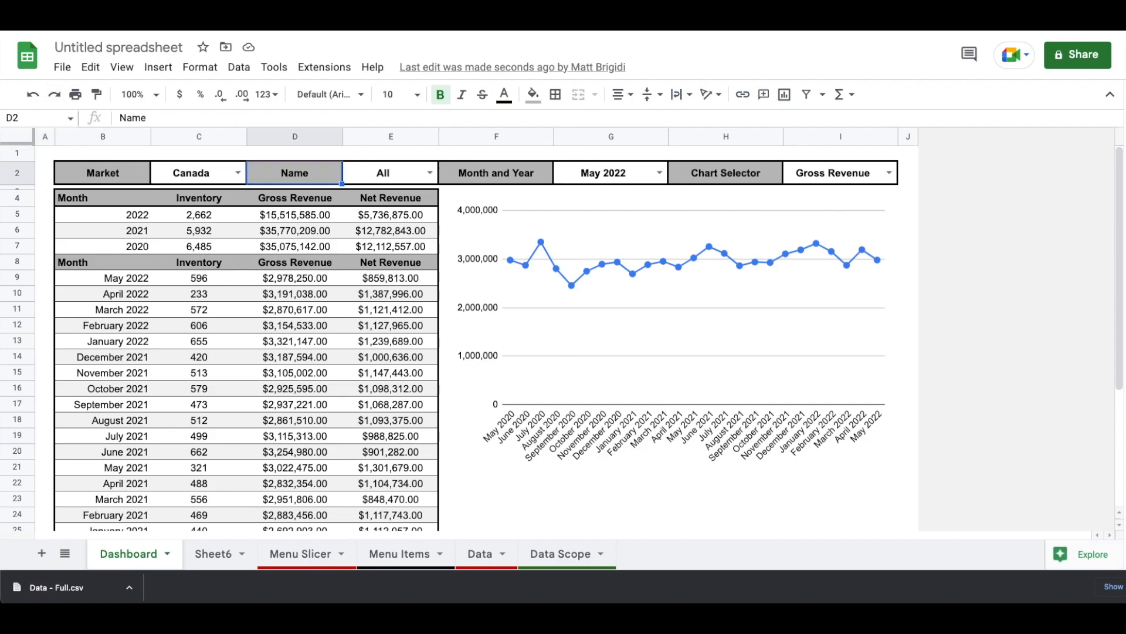
pyautogui.press('Right')
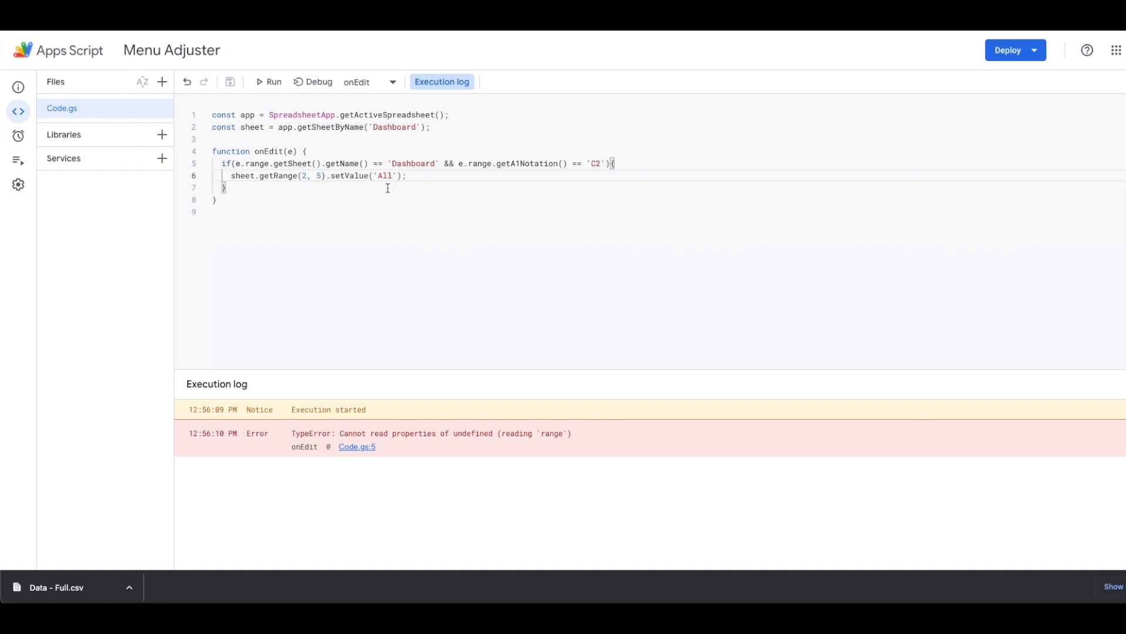
pyautogui.click(323, 23)
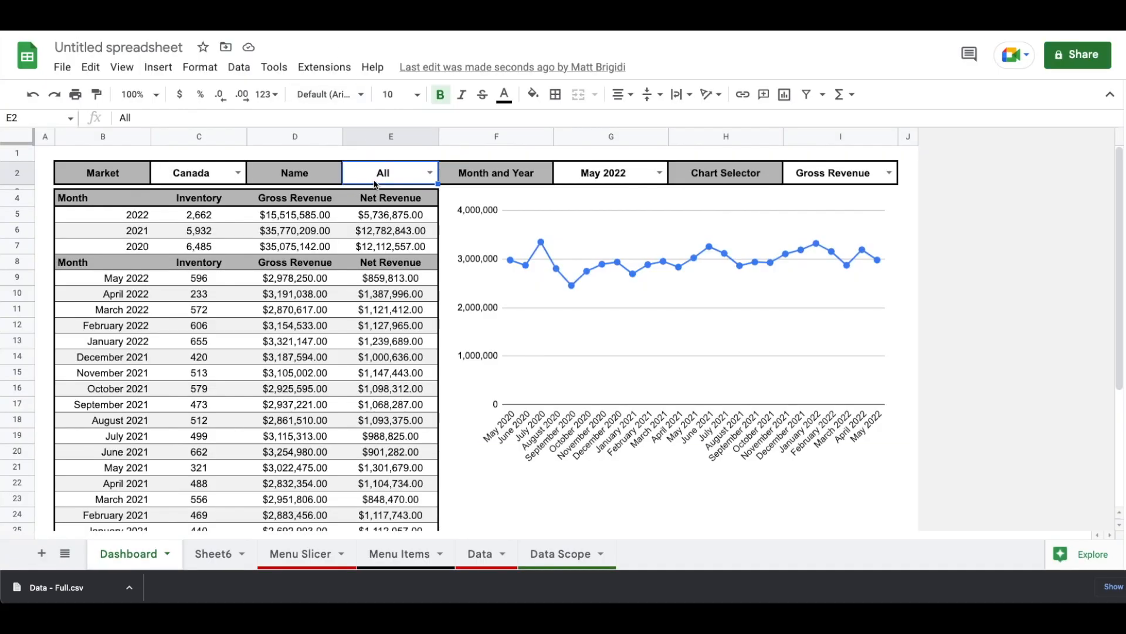
pyautogui.click(434, 23)
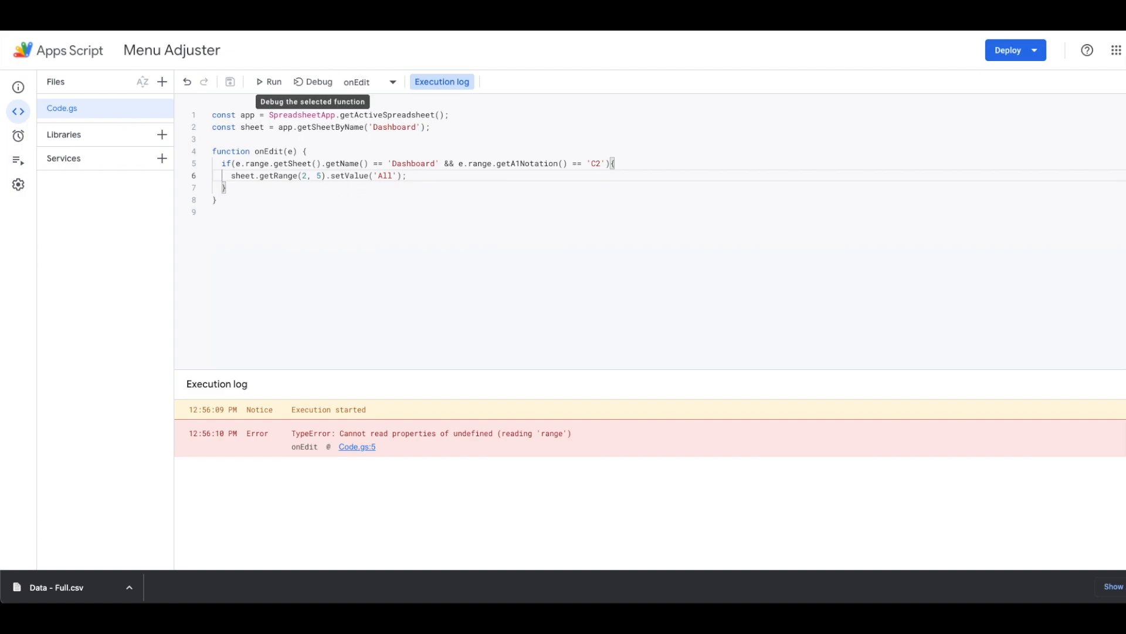
pyautogui.click(323, 24)
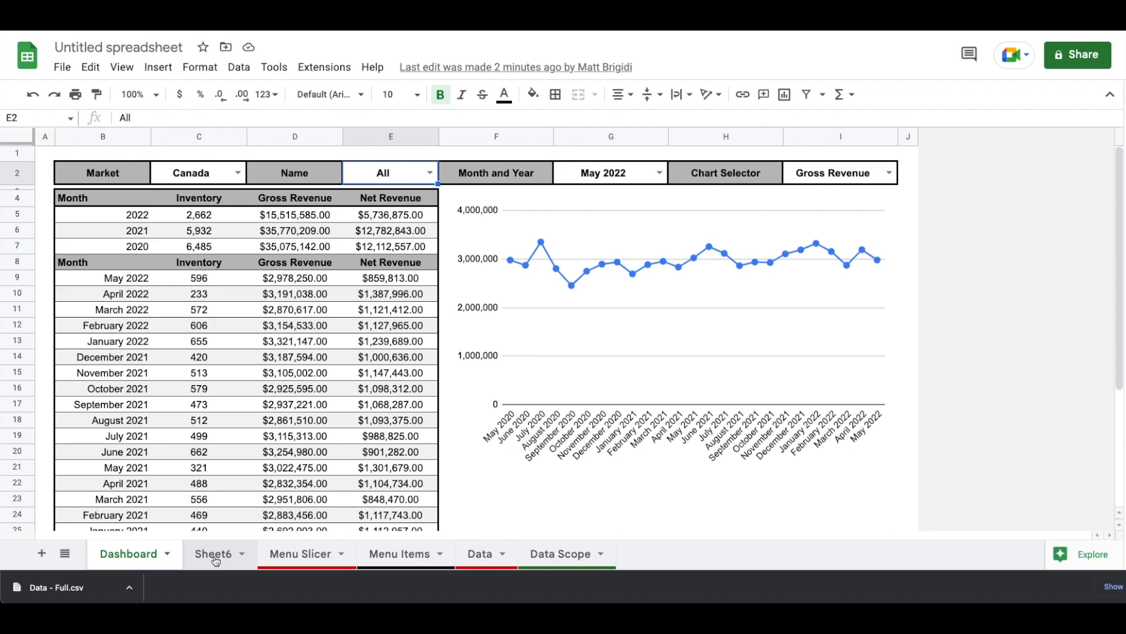
# Rename the untitled spreadsheet as "Dashboard Build No. 1".
pyautogui.click(126, 48)
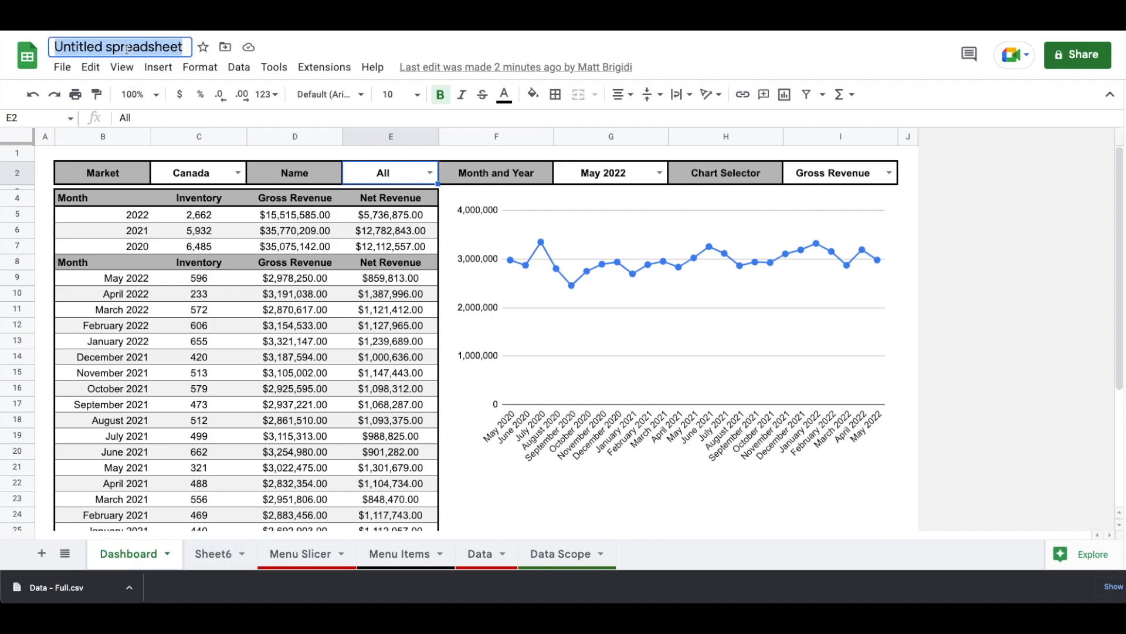
pyautogui.write('Dashboard Build No. 1')
pyautogui.press('Return')
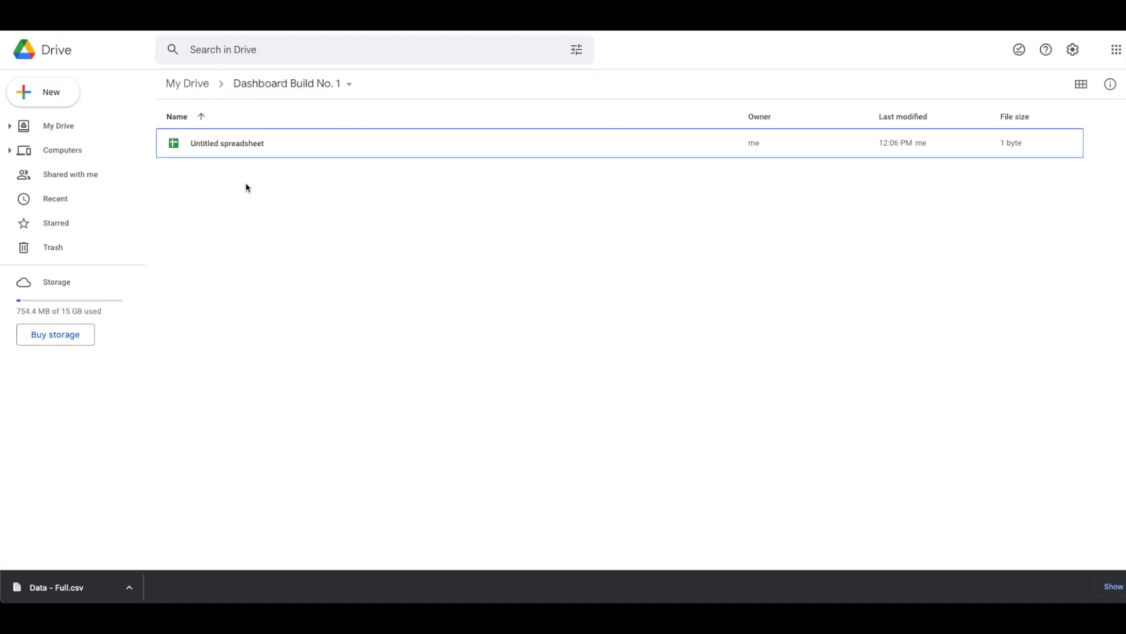
# Refresh the Drive folder, create a new Google Docs document and title it "Dashboard Build No. 1, Explained".
pyautogui.press('super+r')
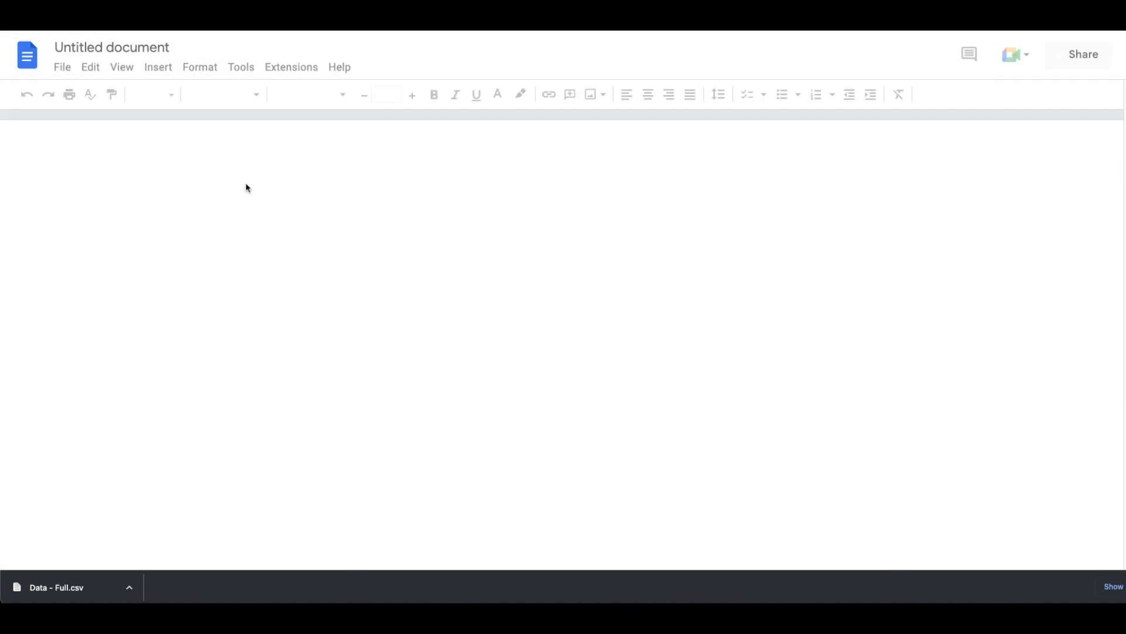
pyautogui.doubleClick(131, 46)
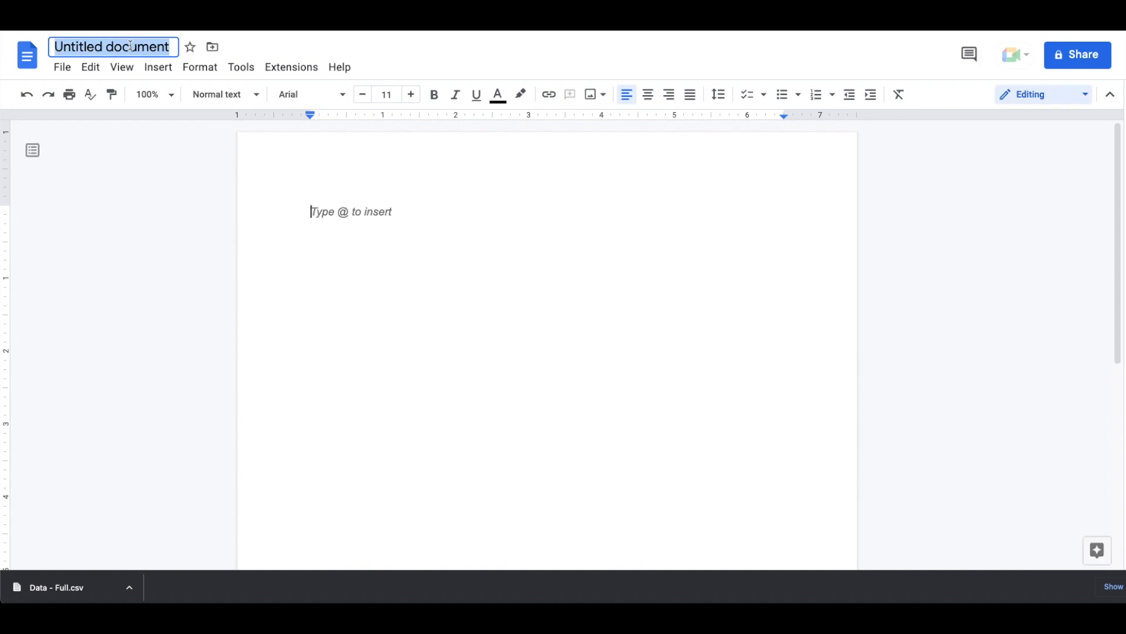
pyautogui.write('Dashboard Bu')
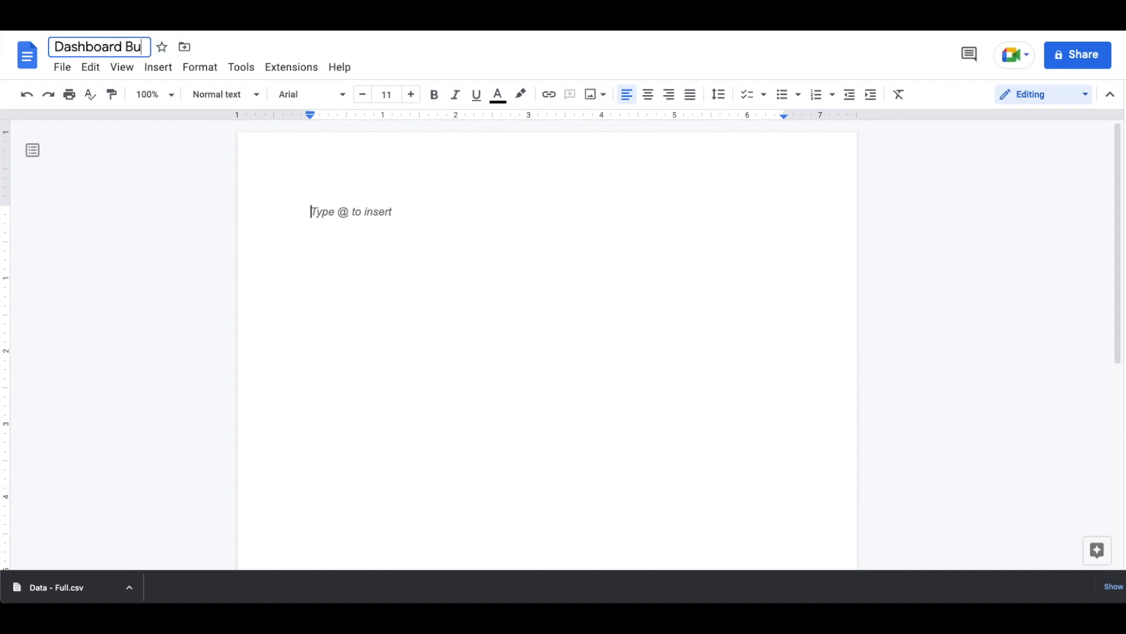
pyautogui.write('ild No. 1')
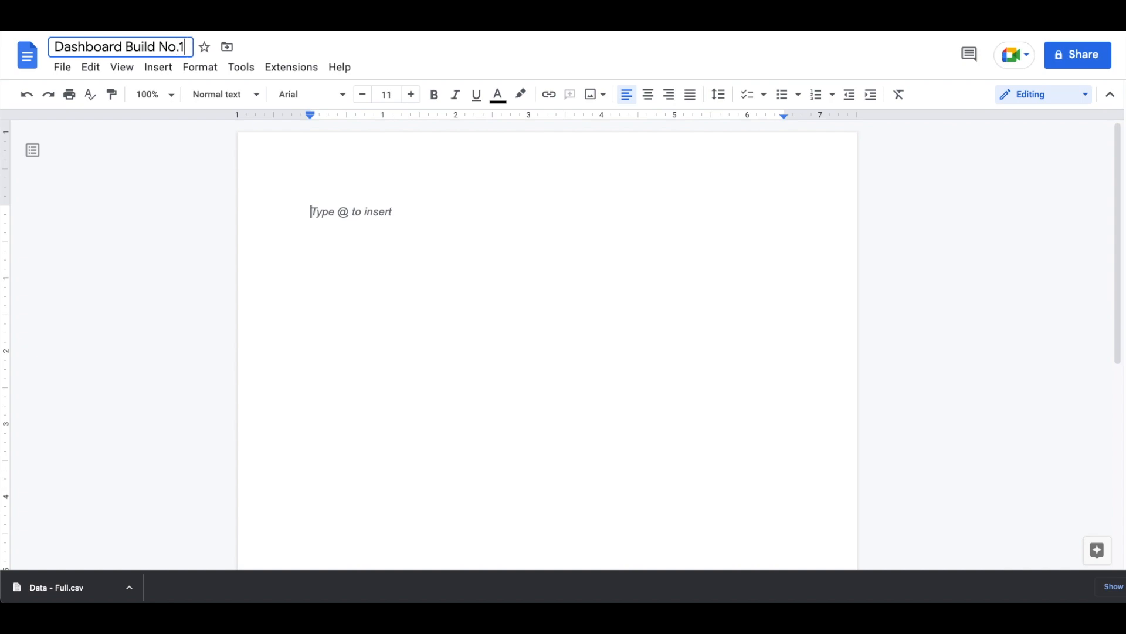
pyautogui.write(', Explained')
# Copy the document's title into a different first-page header and apply the Title style to it.
pyautogui.hotkey('ctrl', 'a')
pyautogui.hotkey('ctrl', 'c')
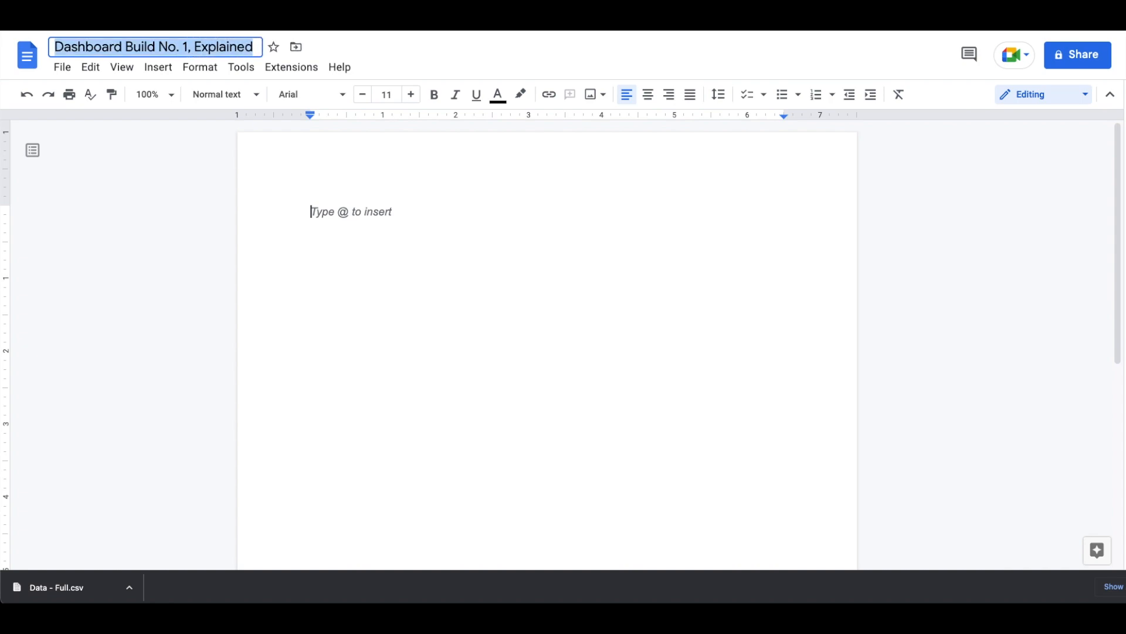
pyautogui.doubleClick(387, 164)
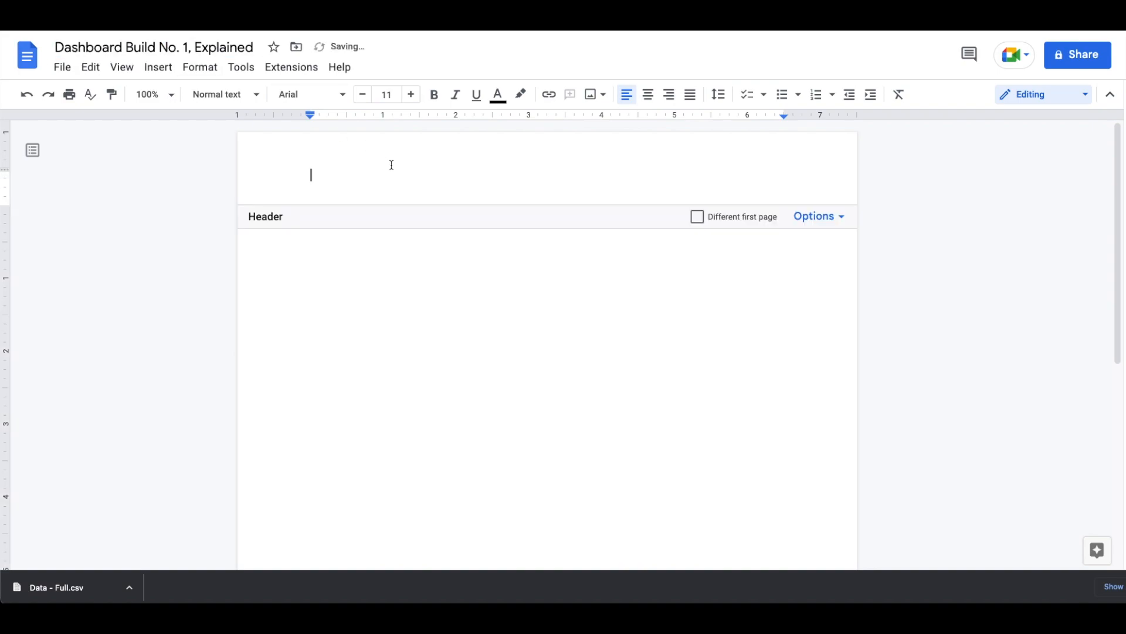
pyautogui.click(696, 219)
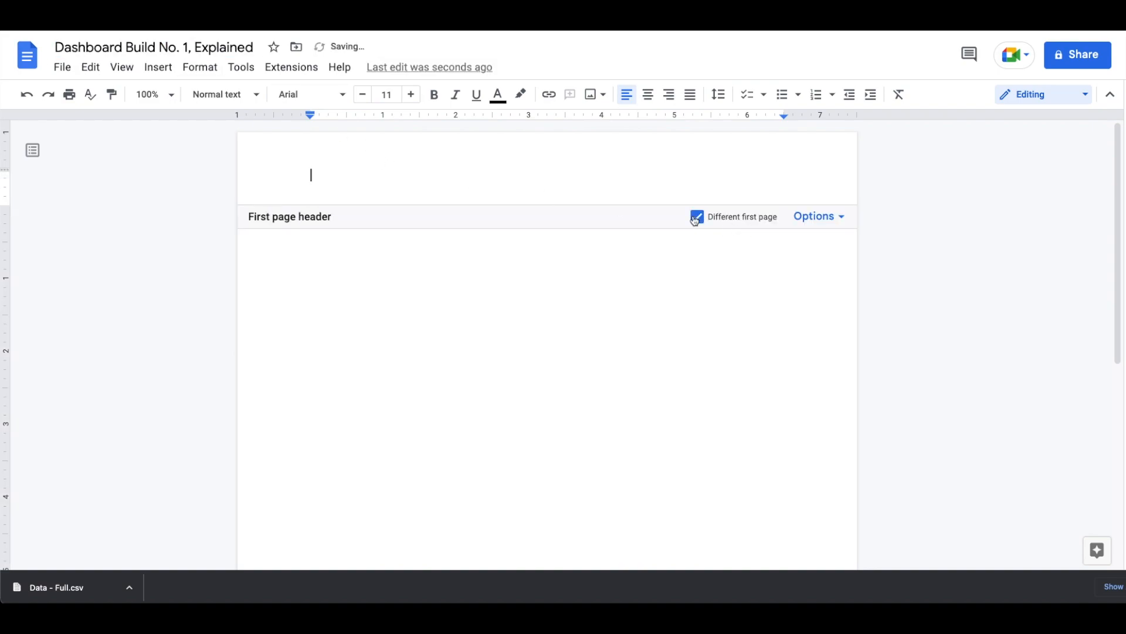
pyautogui.hotkey('ctrl', 'v')
pyautogui.hotkey('ctrl', 'a')
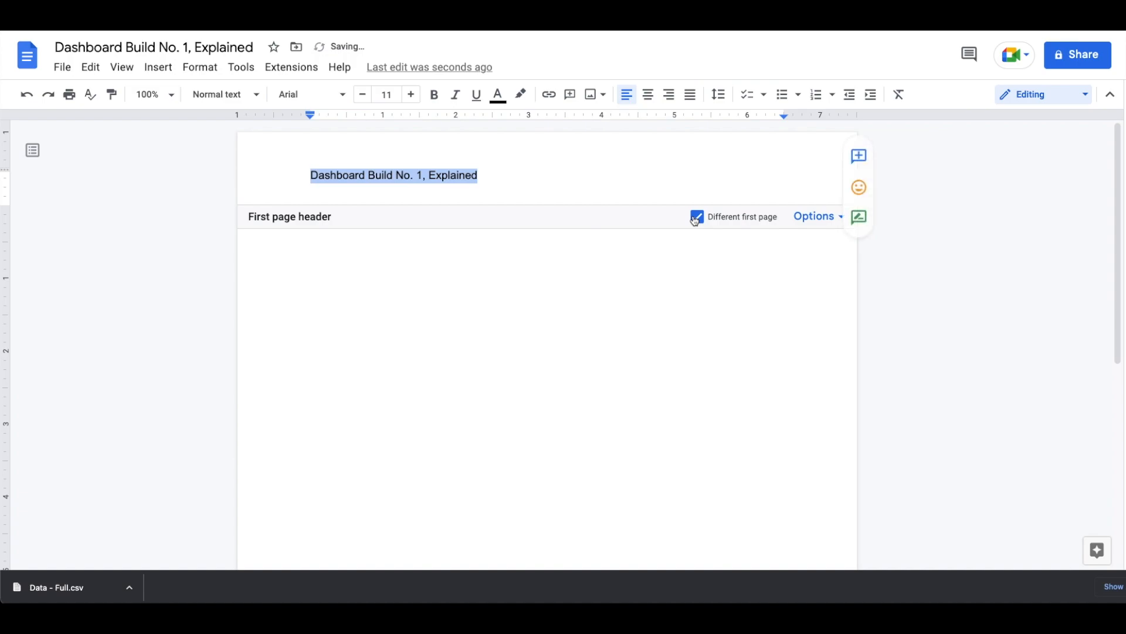
pyautogui.click(245, 95)
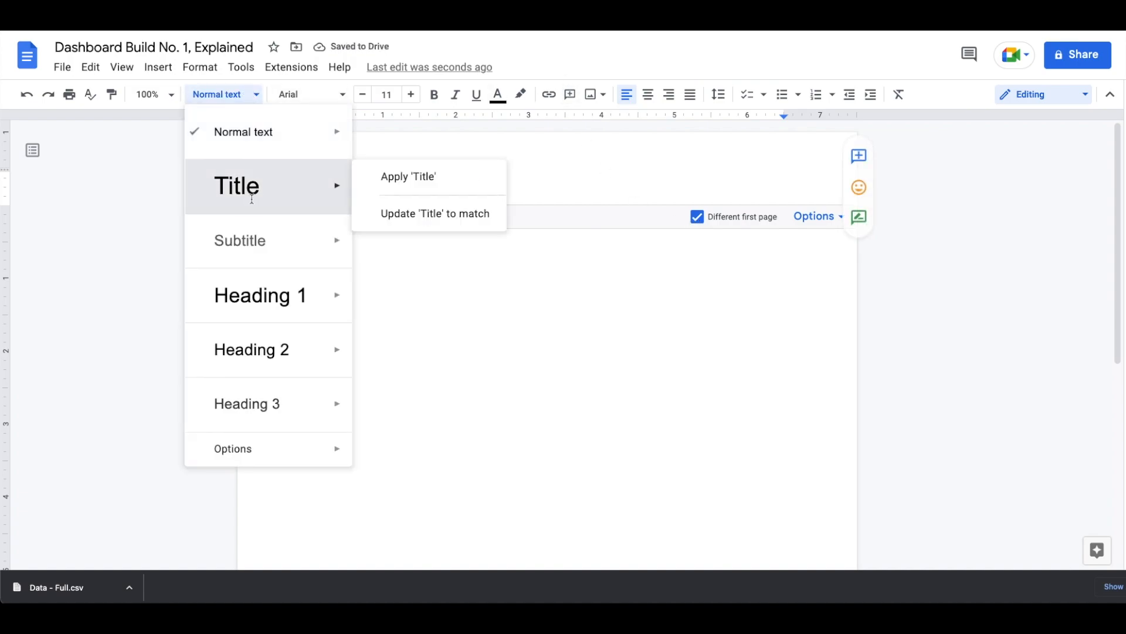
pyautogui.click(252, 199)
# Enter the line "Your Name | Your Title | Date" in the document body with a horizontal line beneath, and return to the Drive folder.
pyautogui.click(370, 269)
pyautogui.write('Your Name | ')
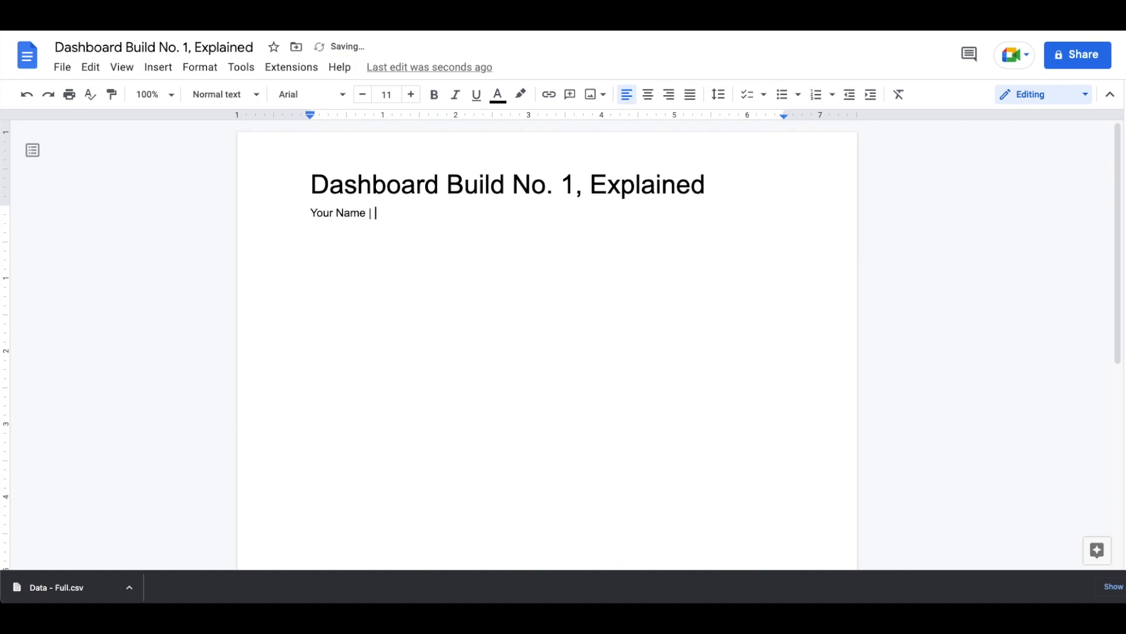
pyautogui.write('Your Title | Date')
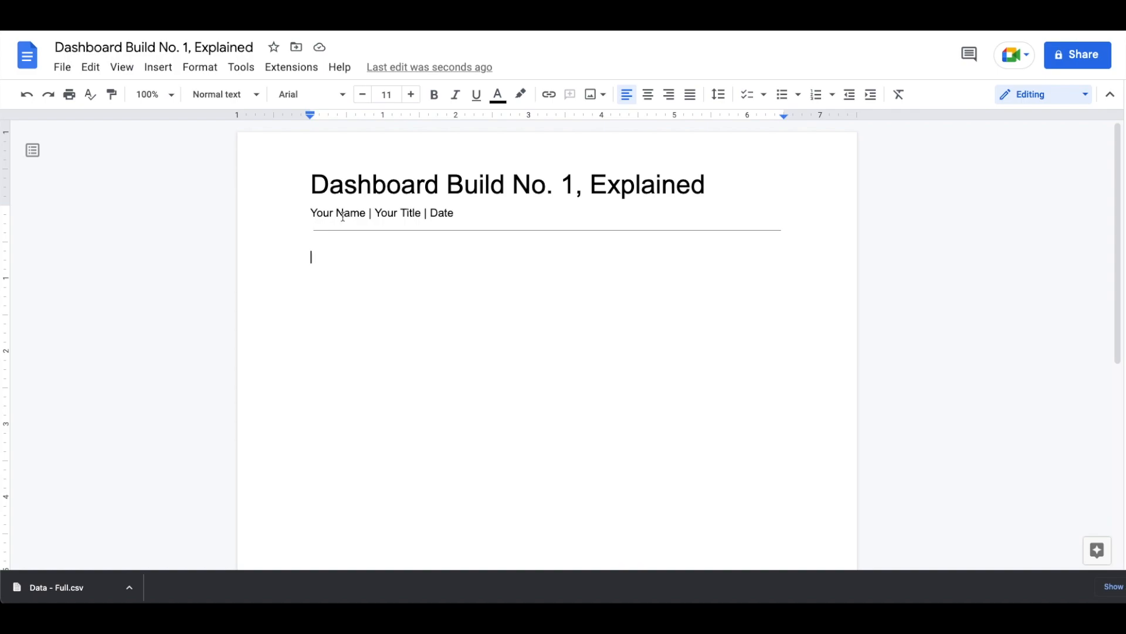
pyautogui.click(235, 18)
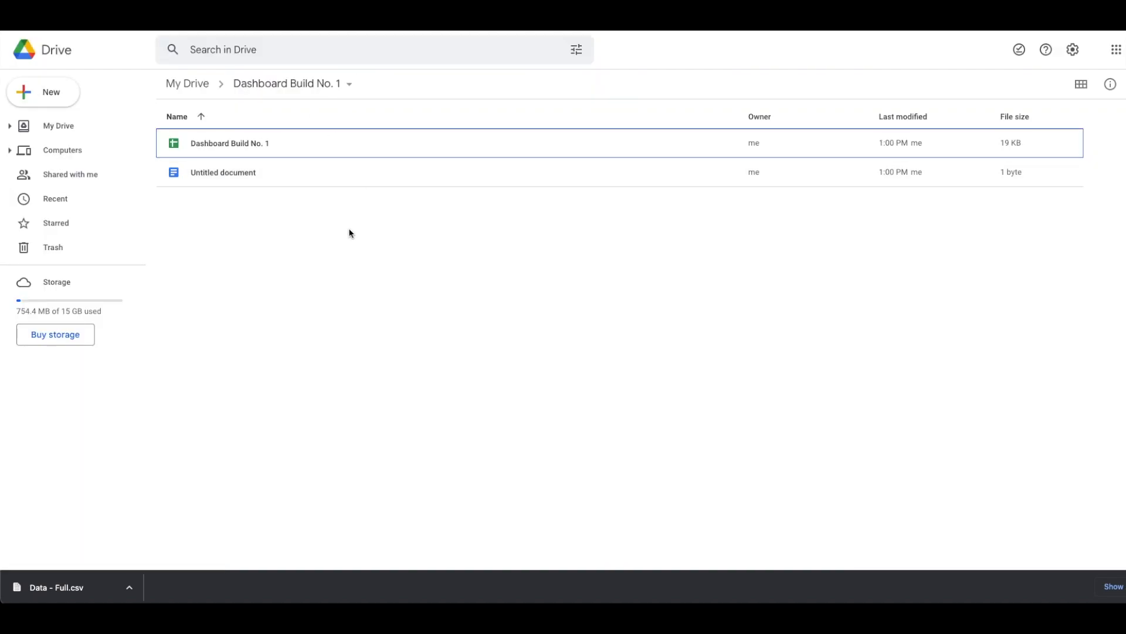